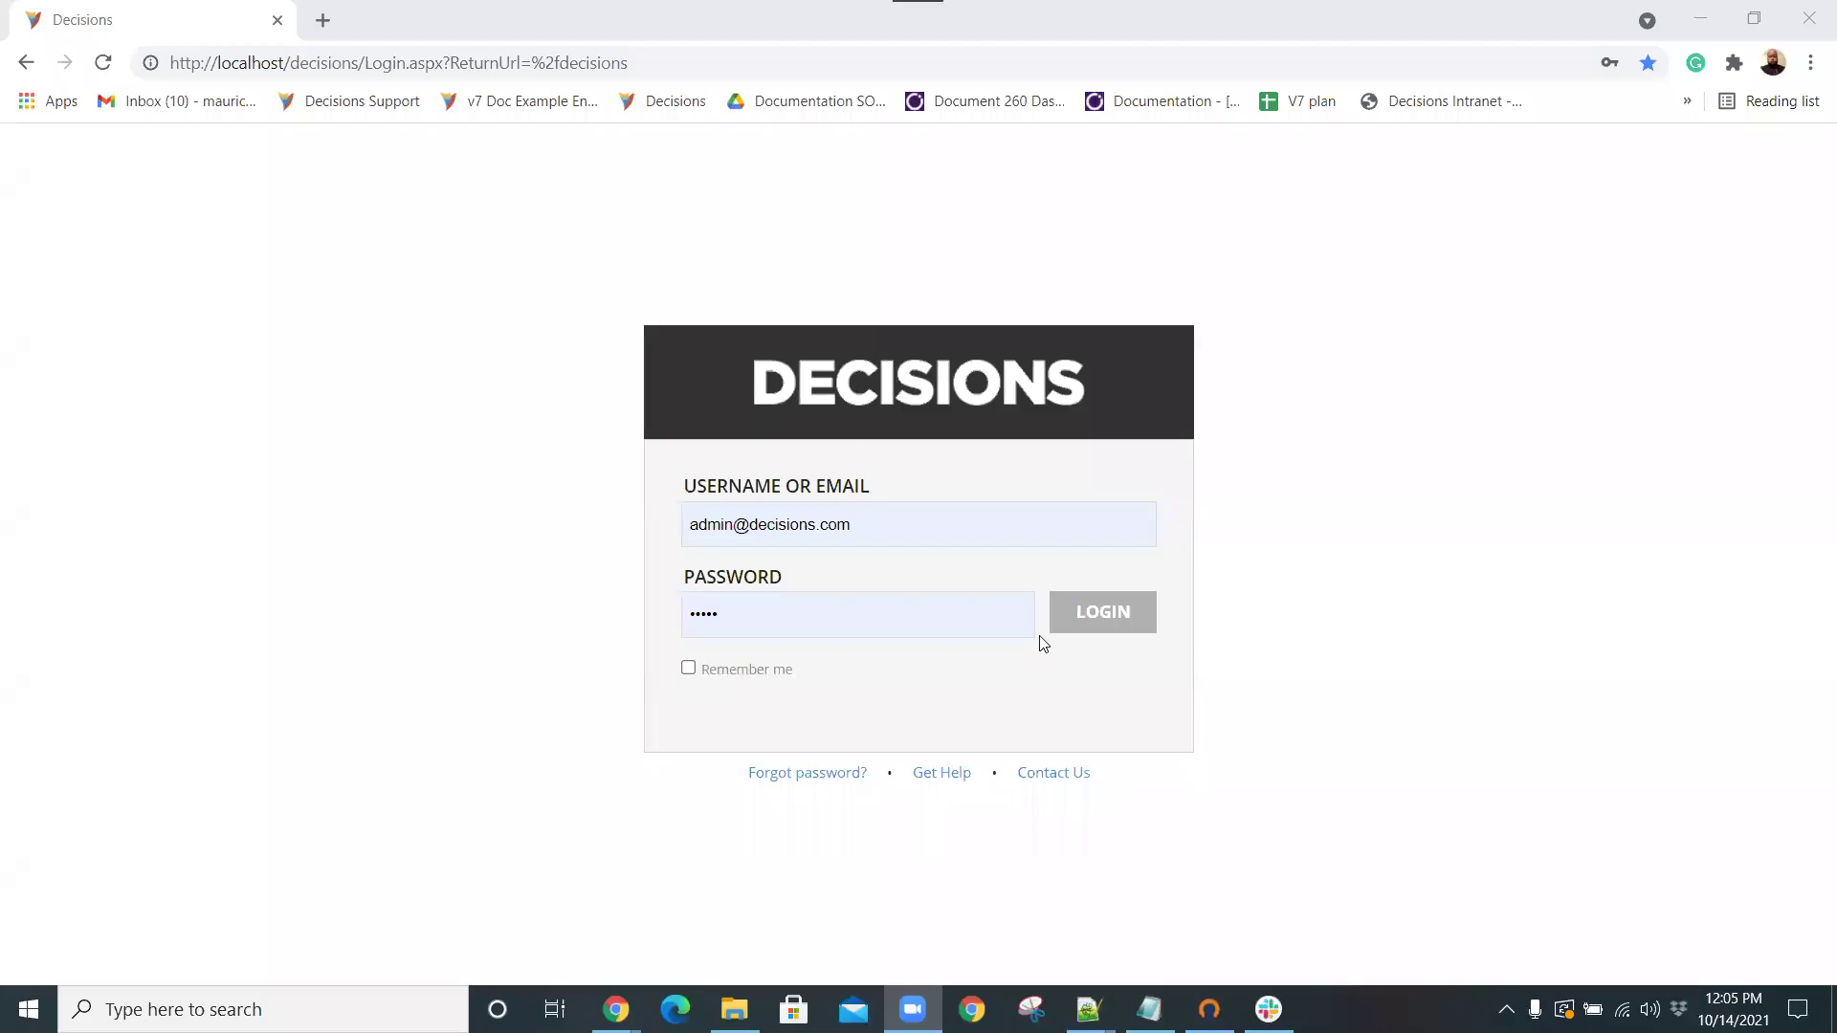
Log in to Decisions with the prefilled credentials and dismiss the browser's password warning.
{"action": "left_click", "coordinate": [1101, 620]}
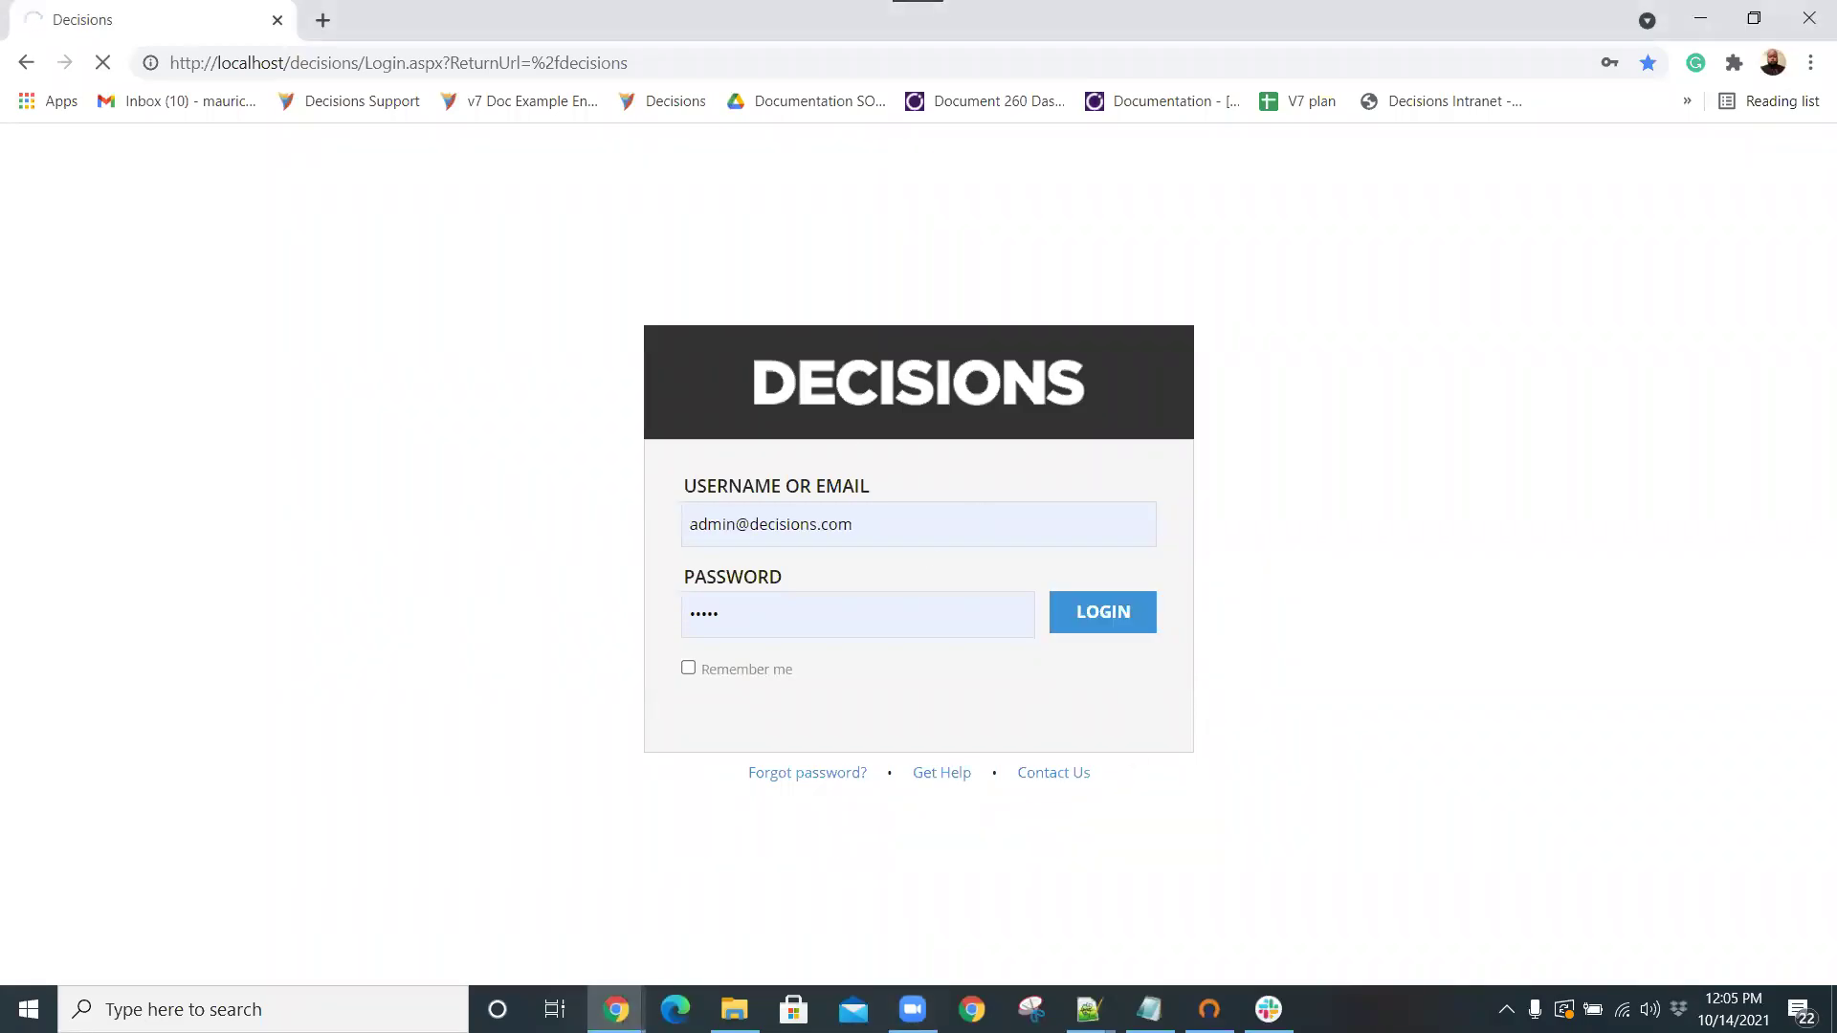
{"action": "key", "text": "Tab"}
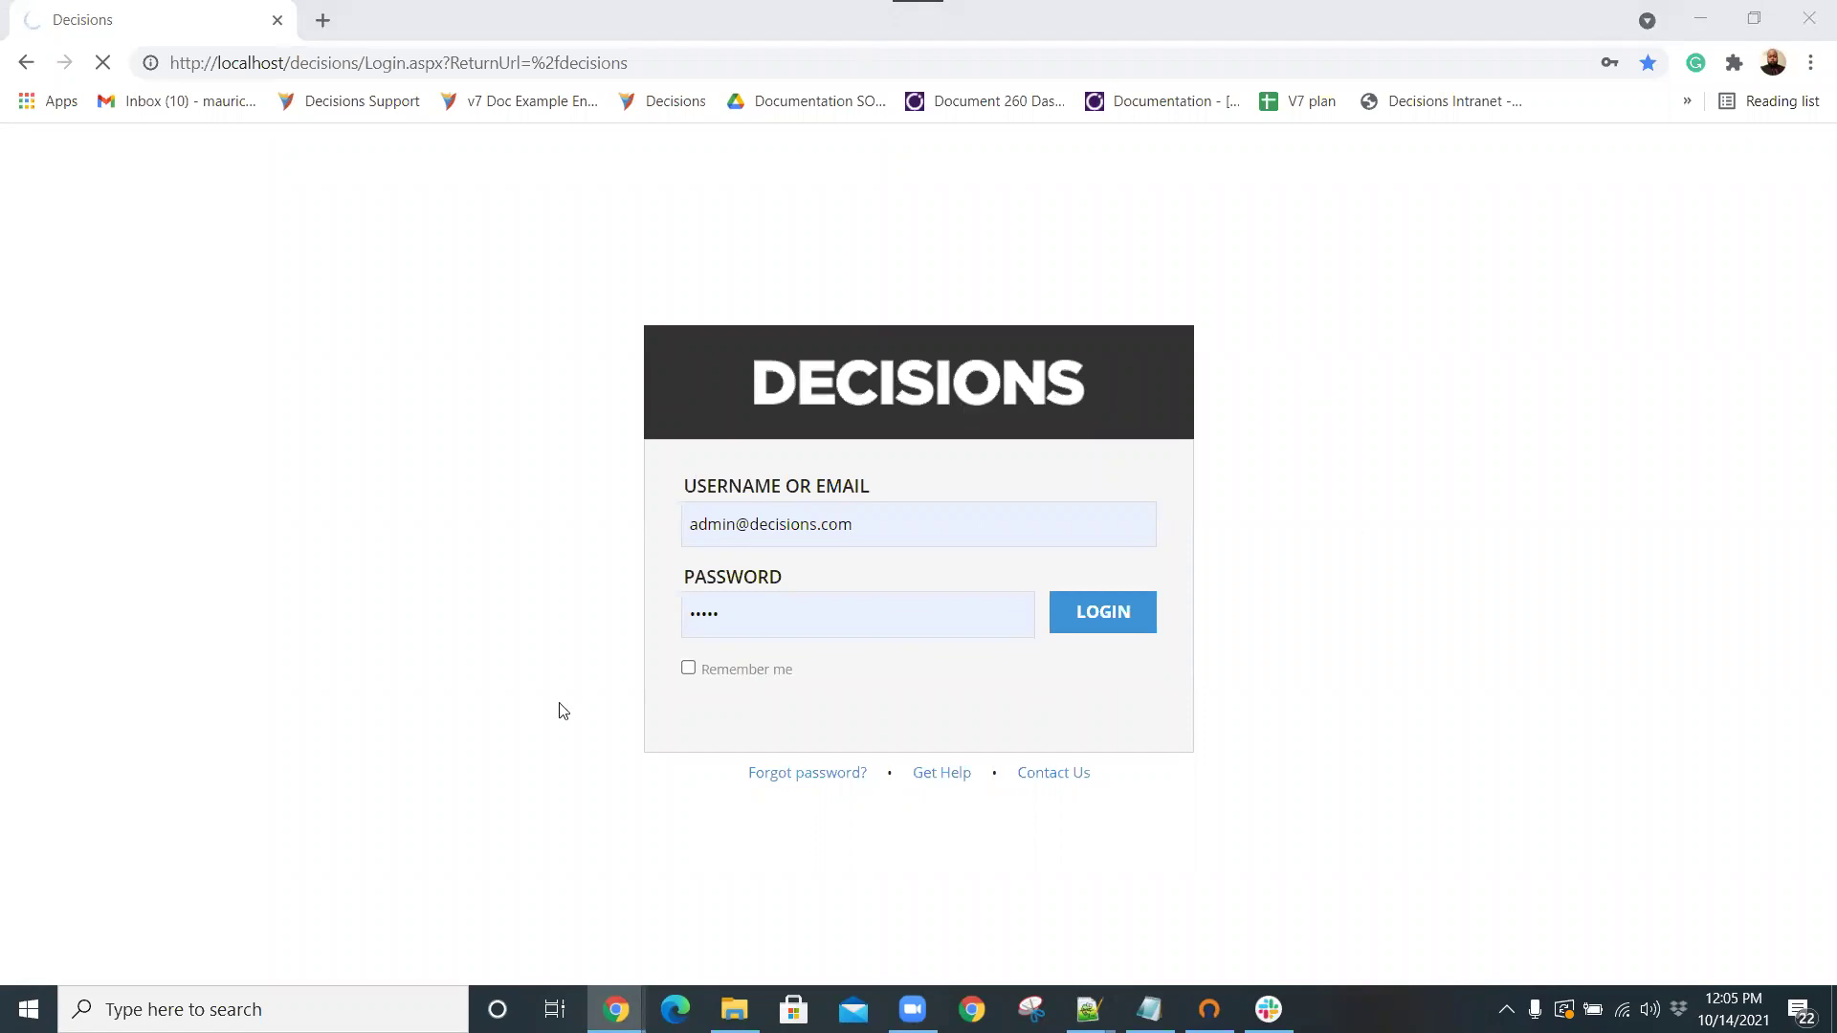
{"action": "left_click", "coordinate": [1114, 617]}
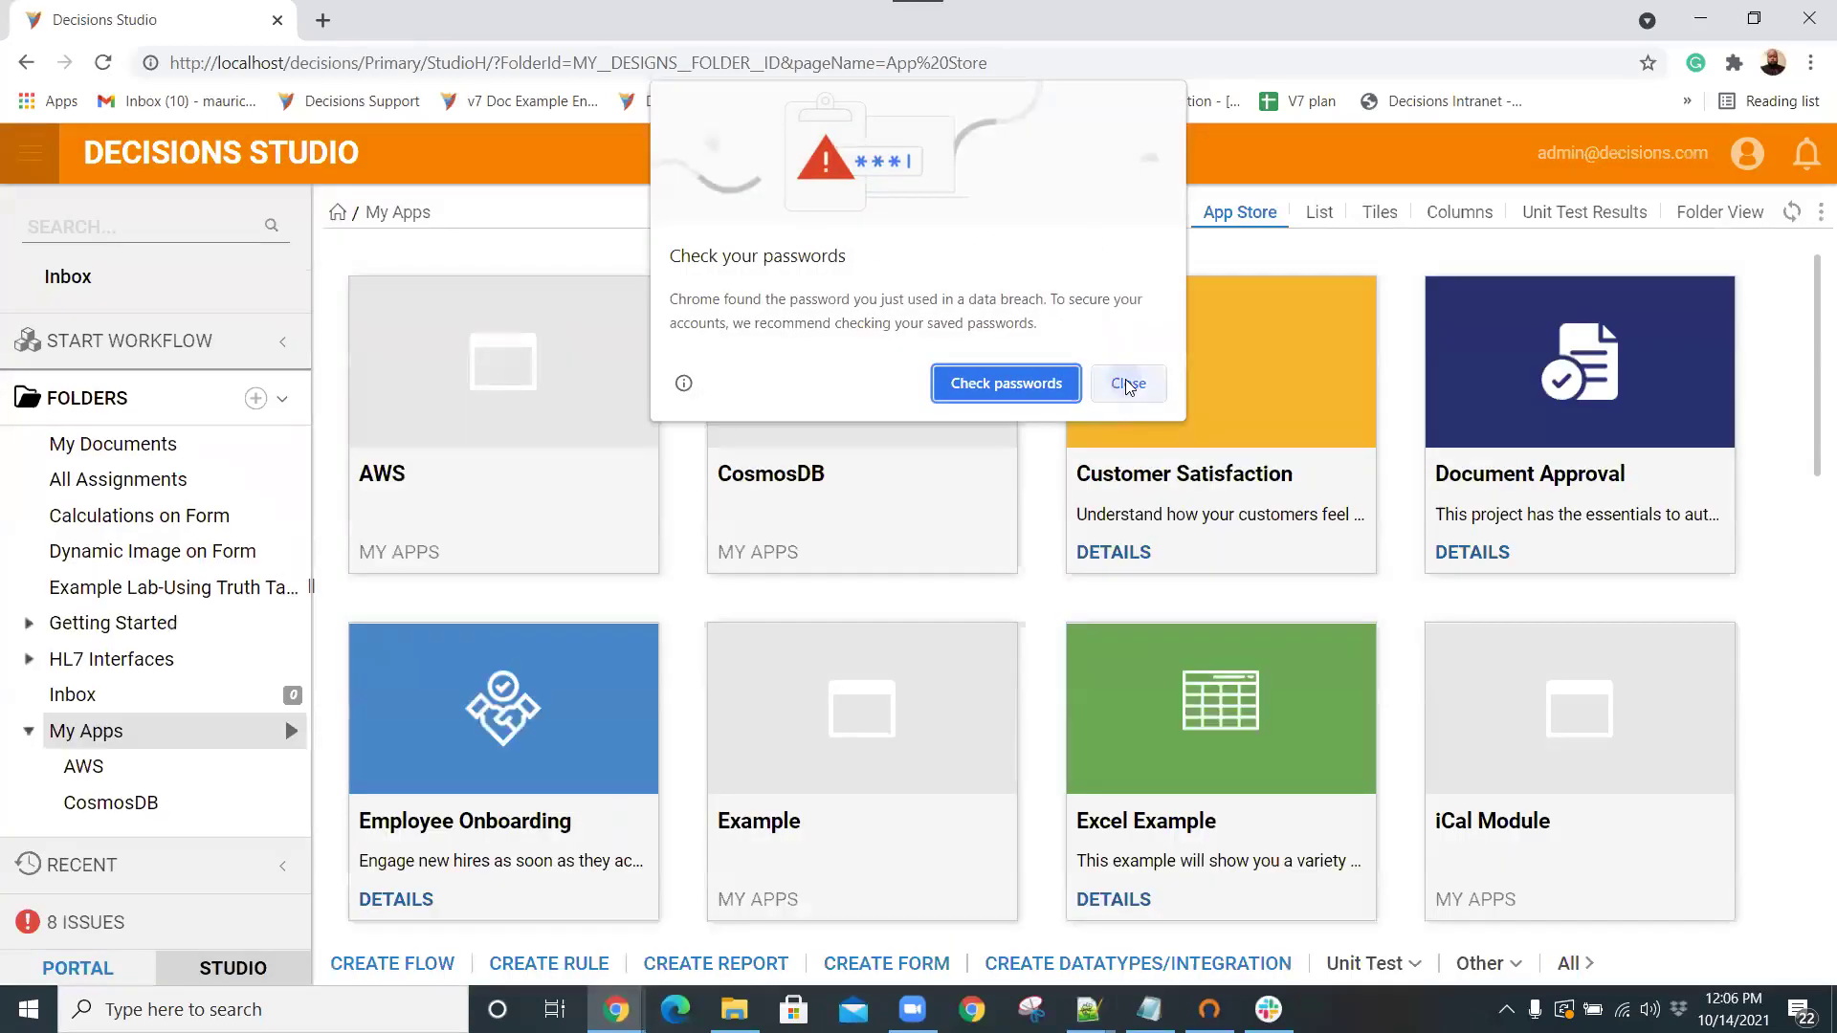
{"action": "left_click", "coordinate": [1129, 378]}
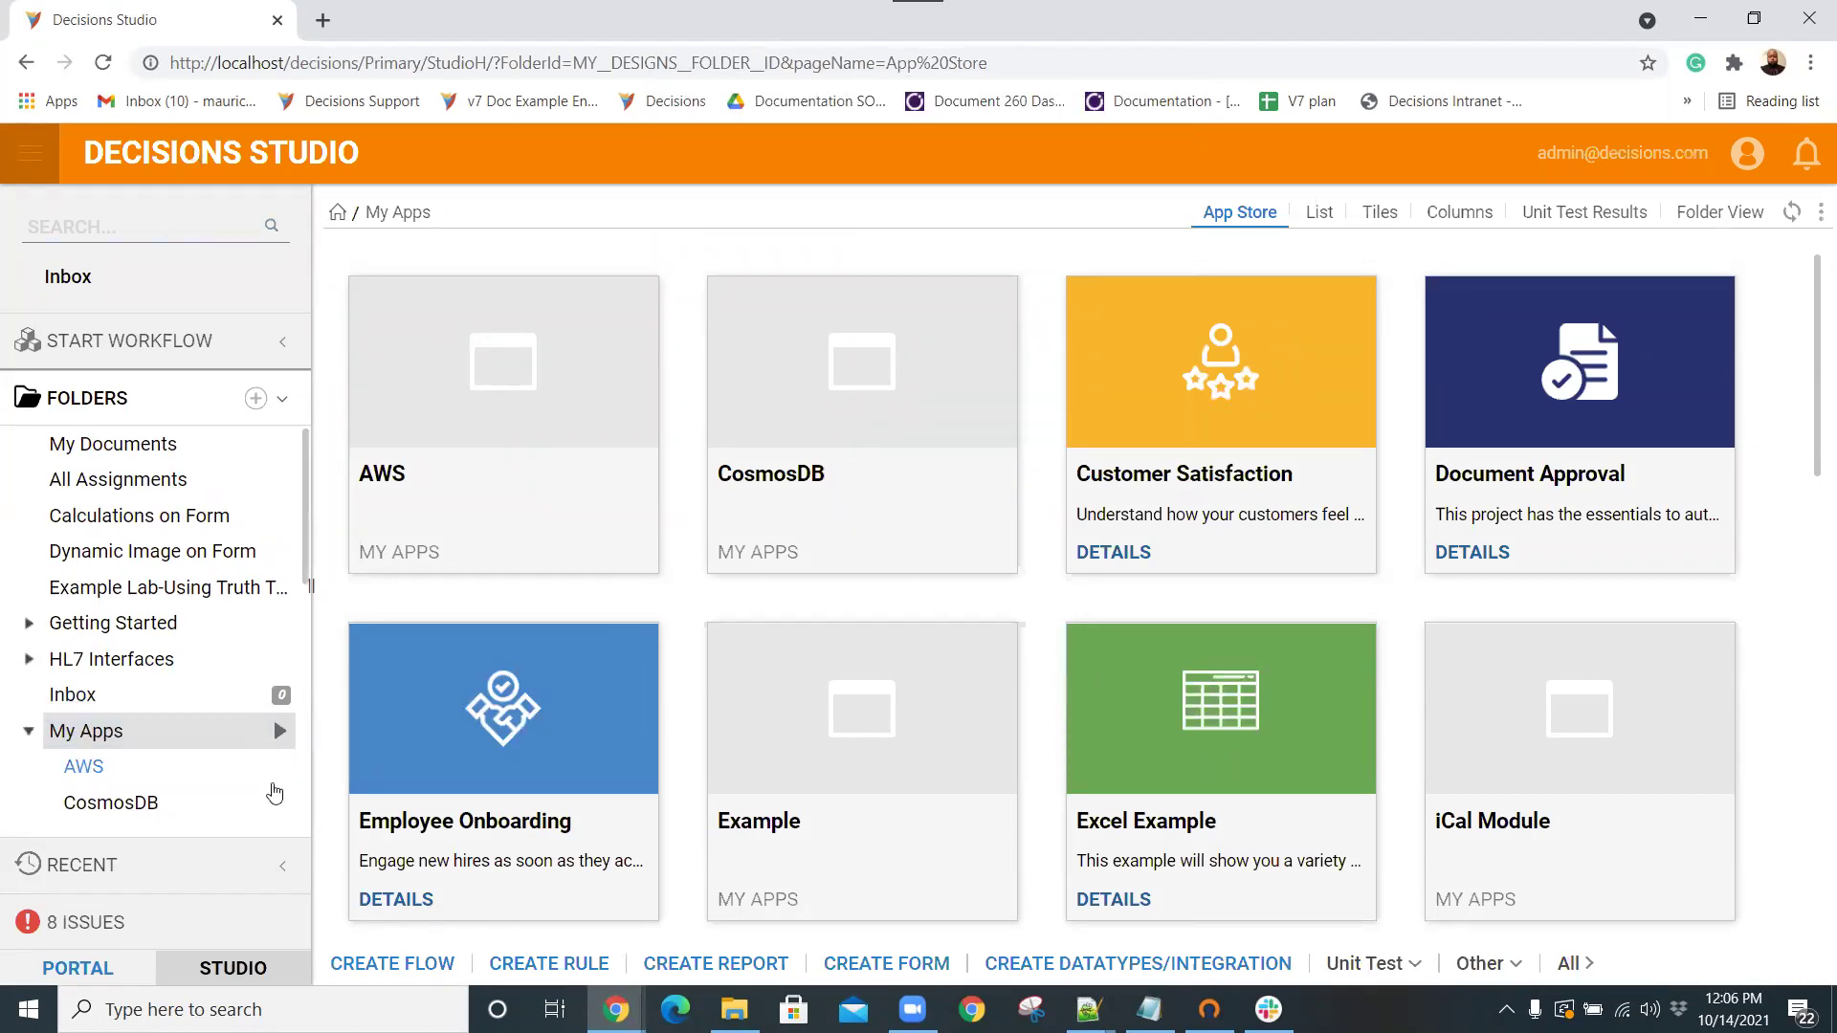
Create a new flow from the Default type in the My Apps folder, keeping the name Flow 1.
{"action": "left_click", "coordinate": [407, 964]}
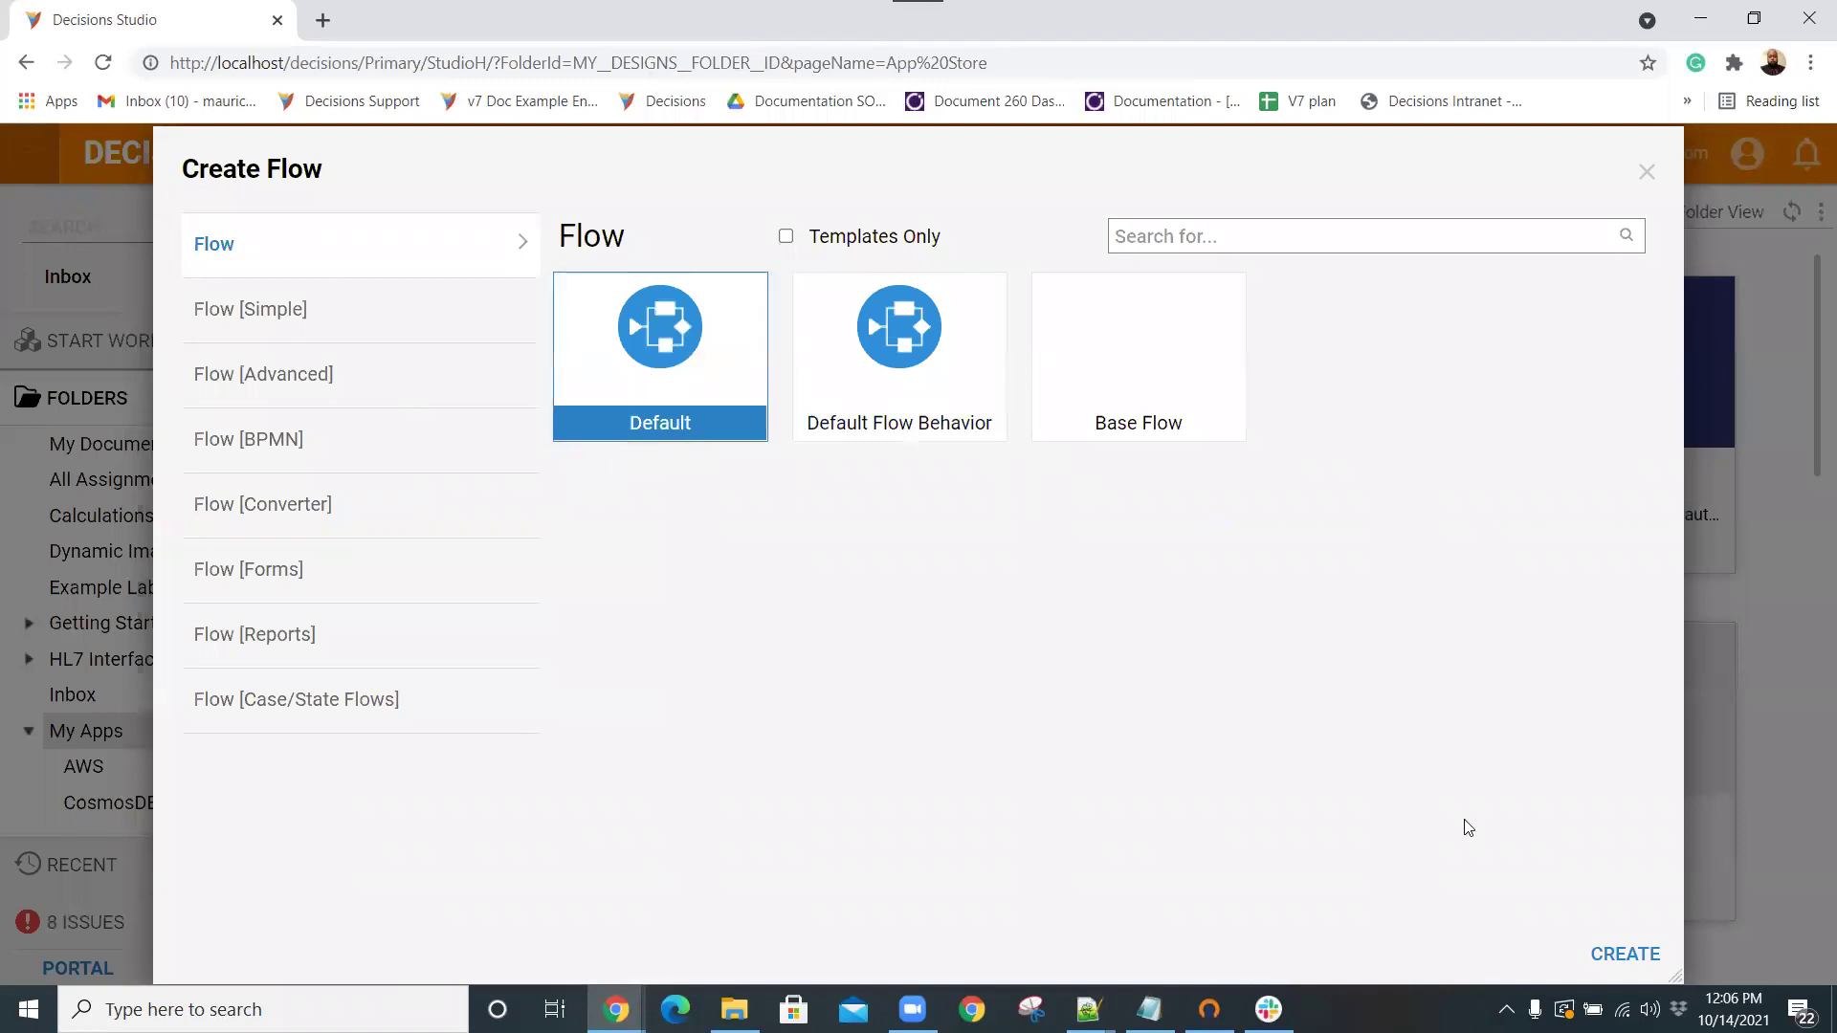
{"action": "left_click", "coordinate": [1577, 947]}
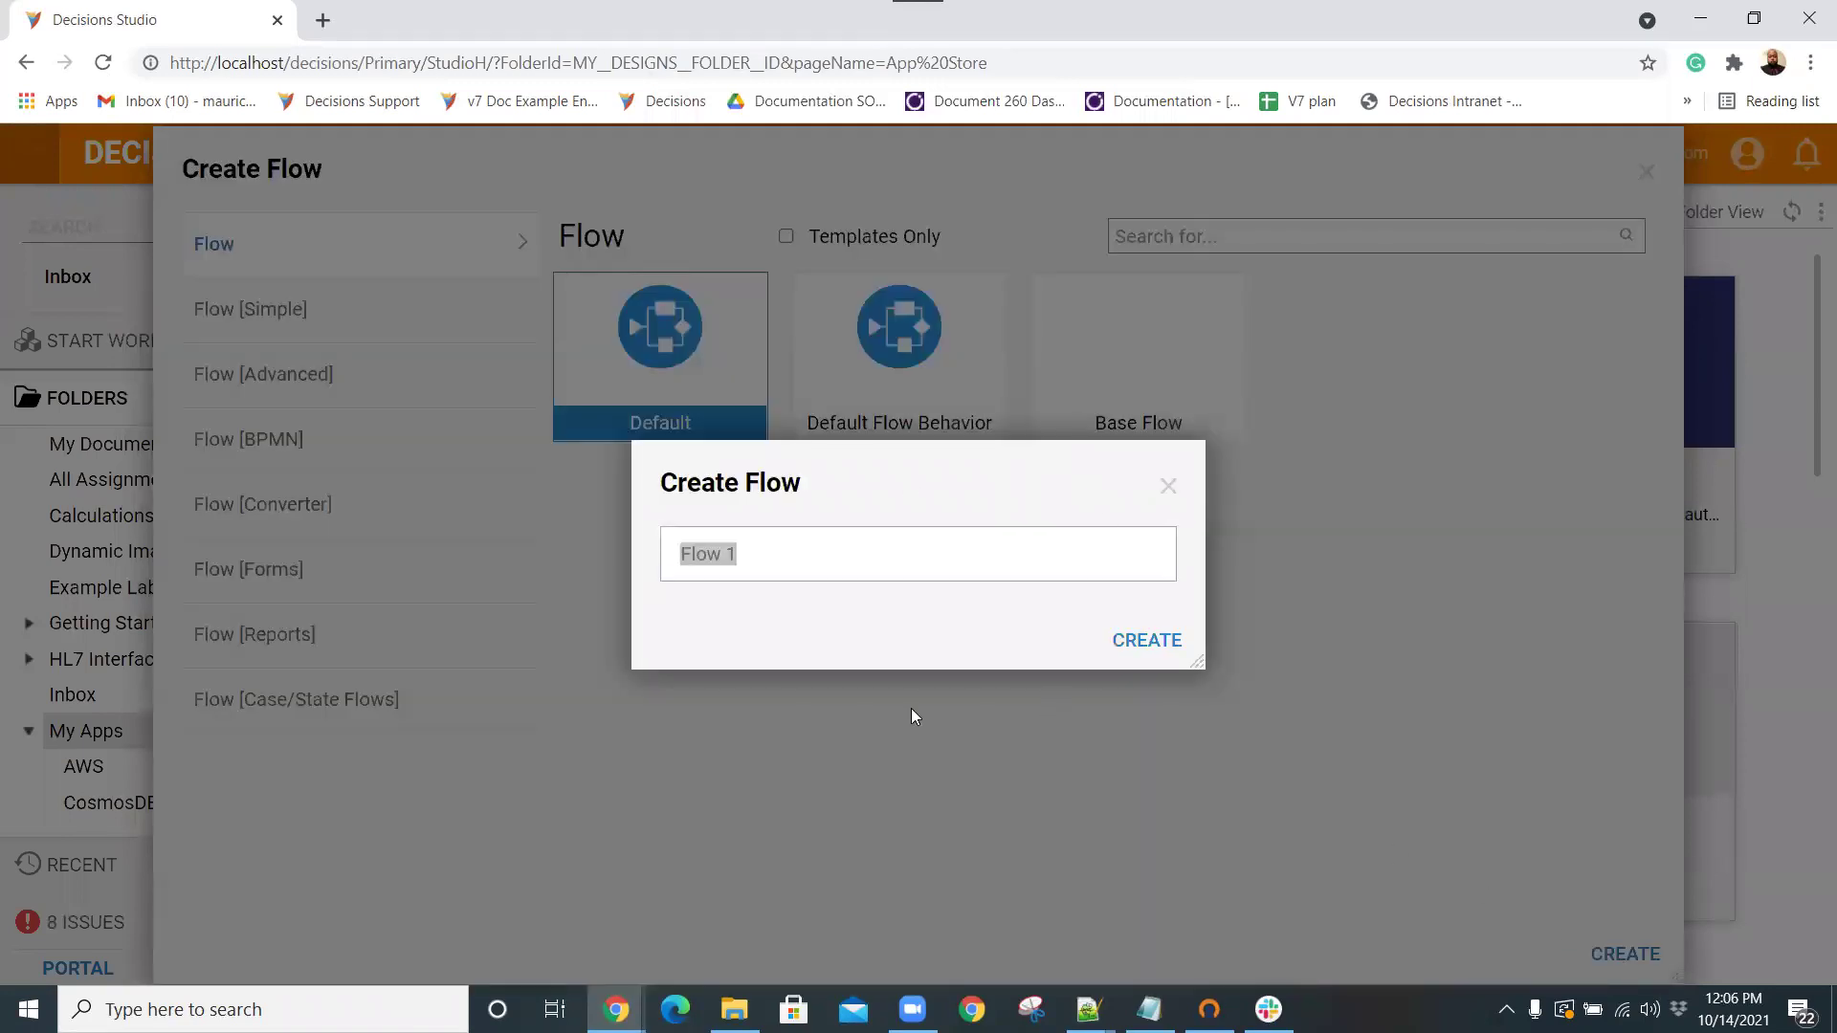
{"action": "left_click", "coordinate": [1145, 641]}
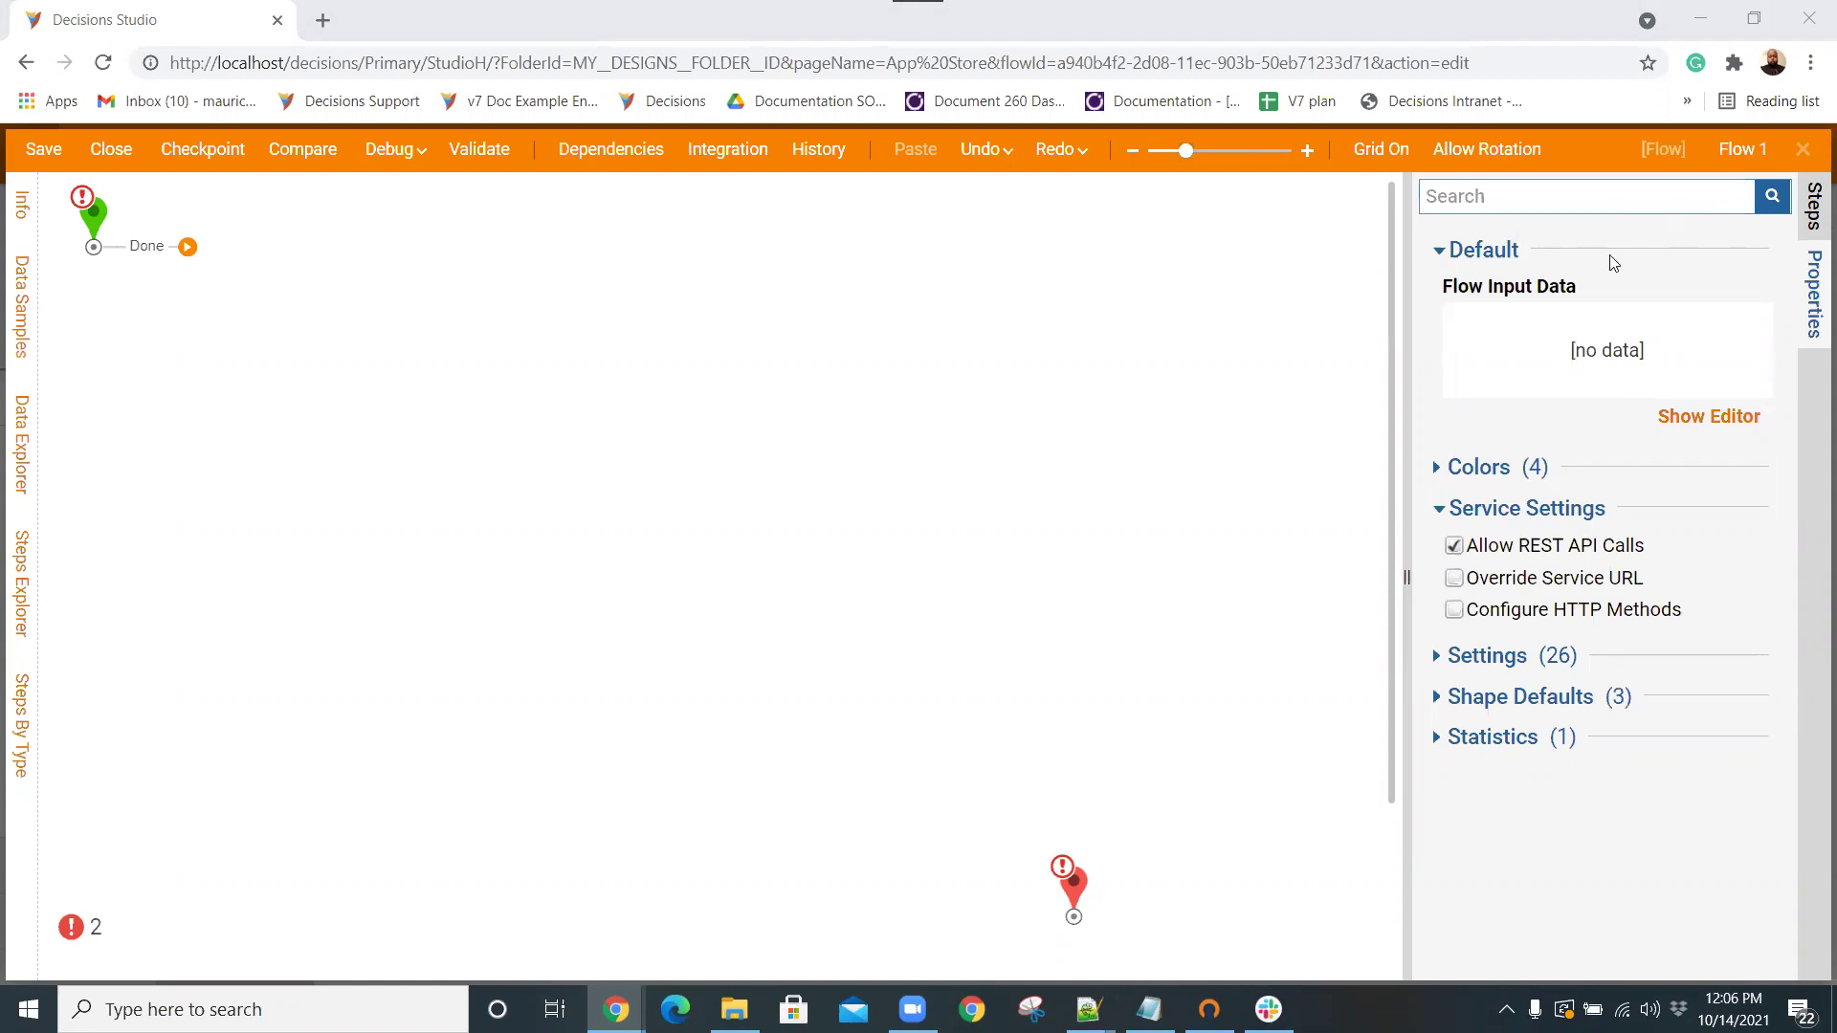
Add a Show Form step connected to the flow's start and create a new form named "title Bar" for it.
{"action": "left_click", "coordinate": [1815, 218]}
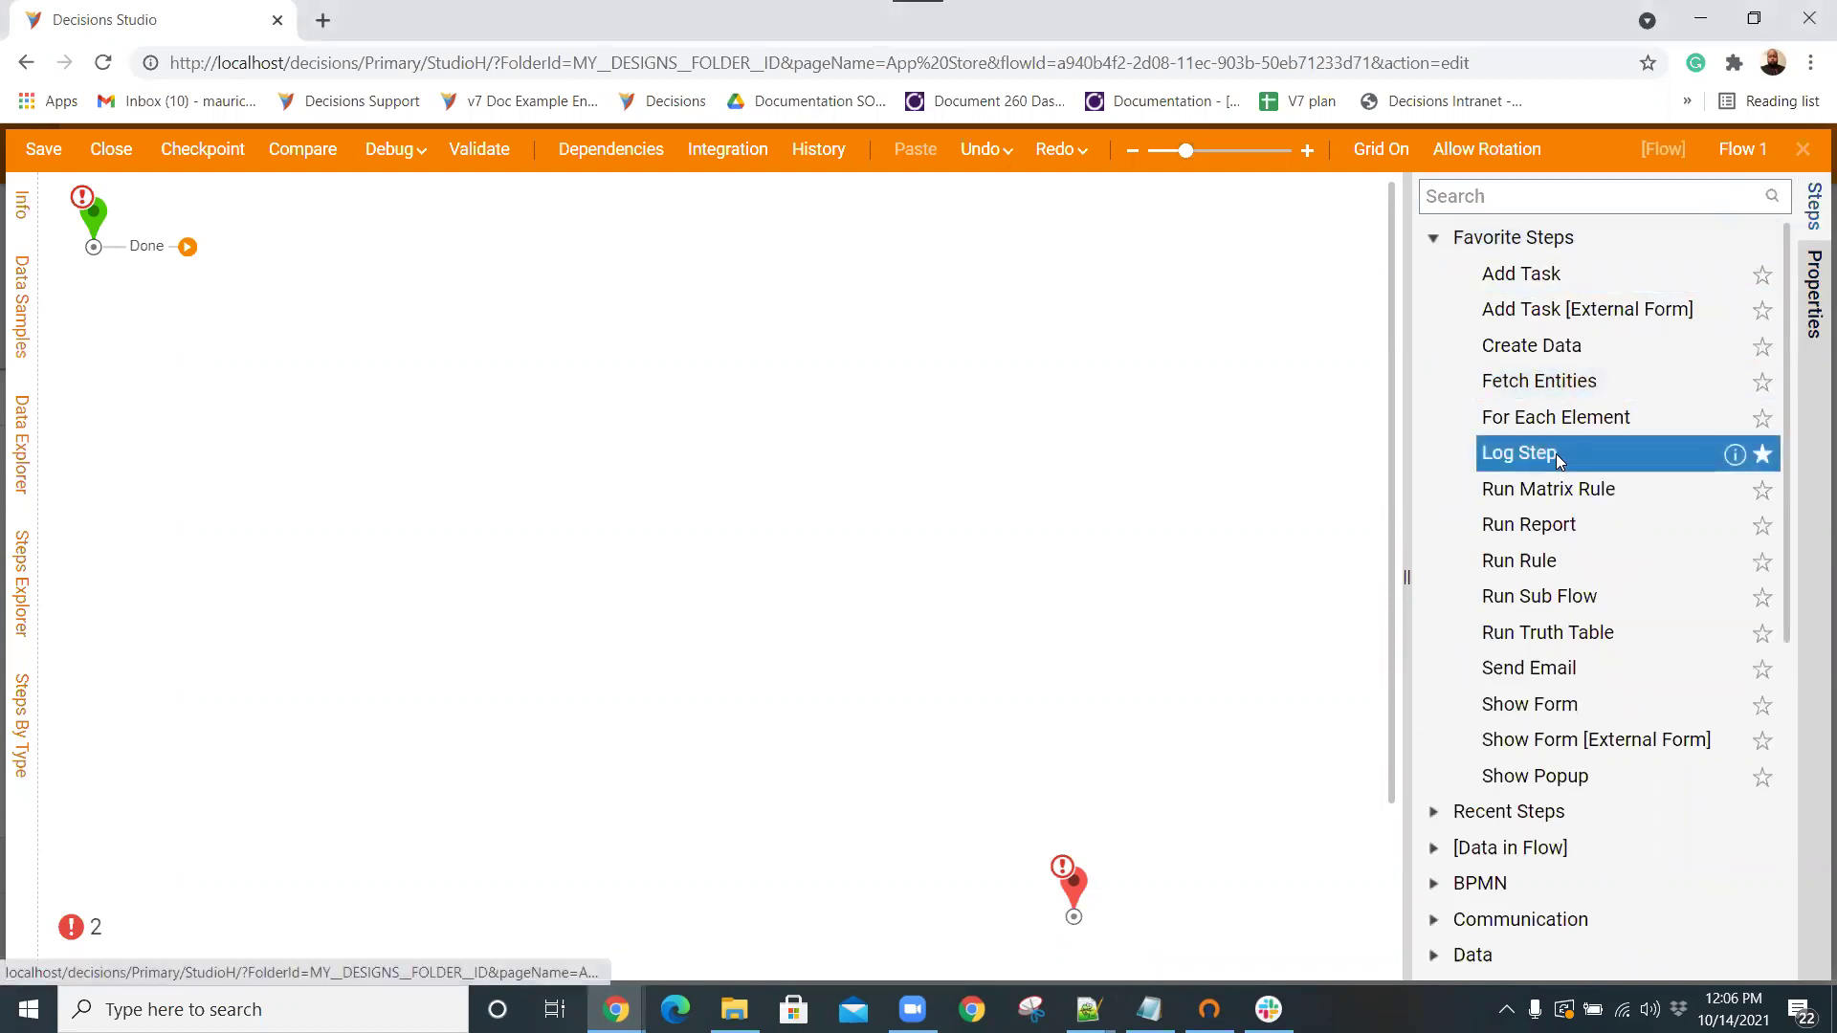
{"action": "left_click_drag", "start_coordinate": [1531, 705], "coordinate": [253, 320]}
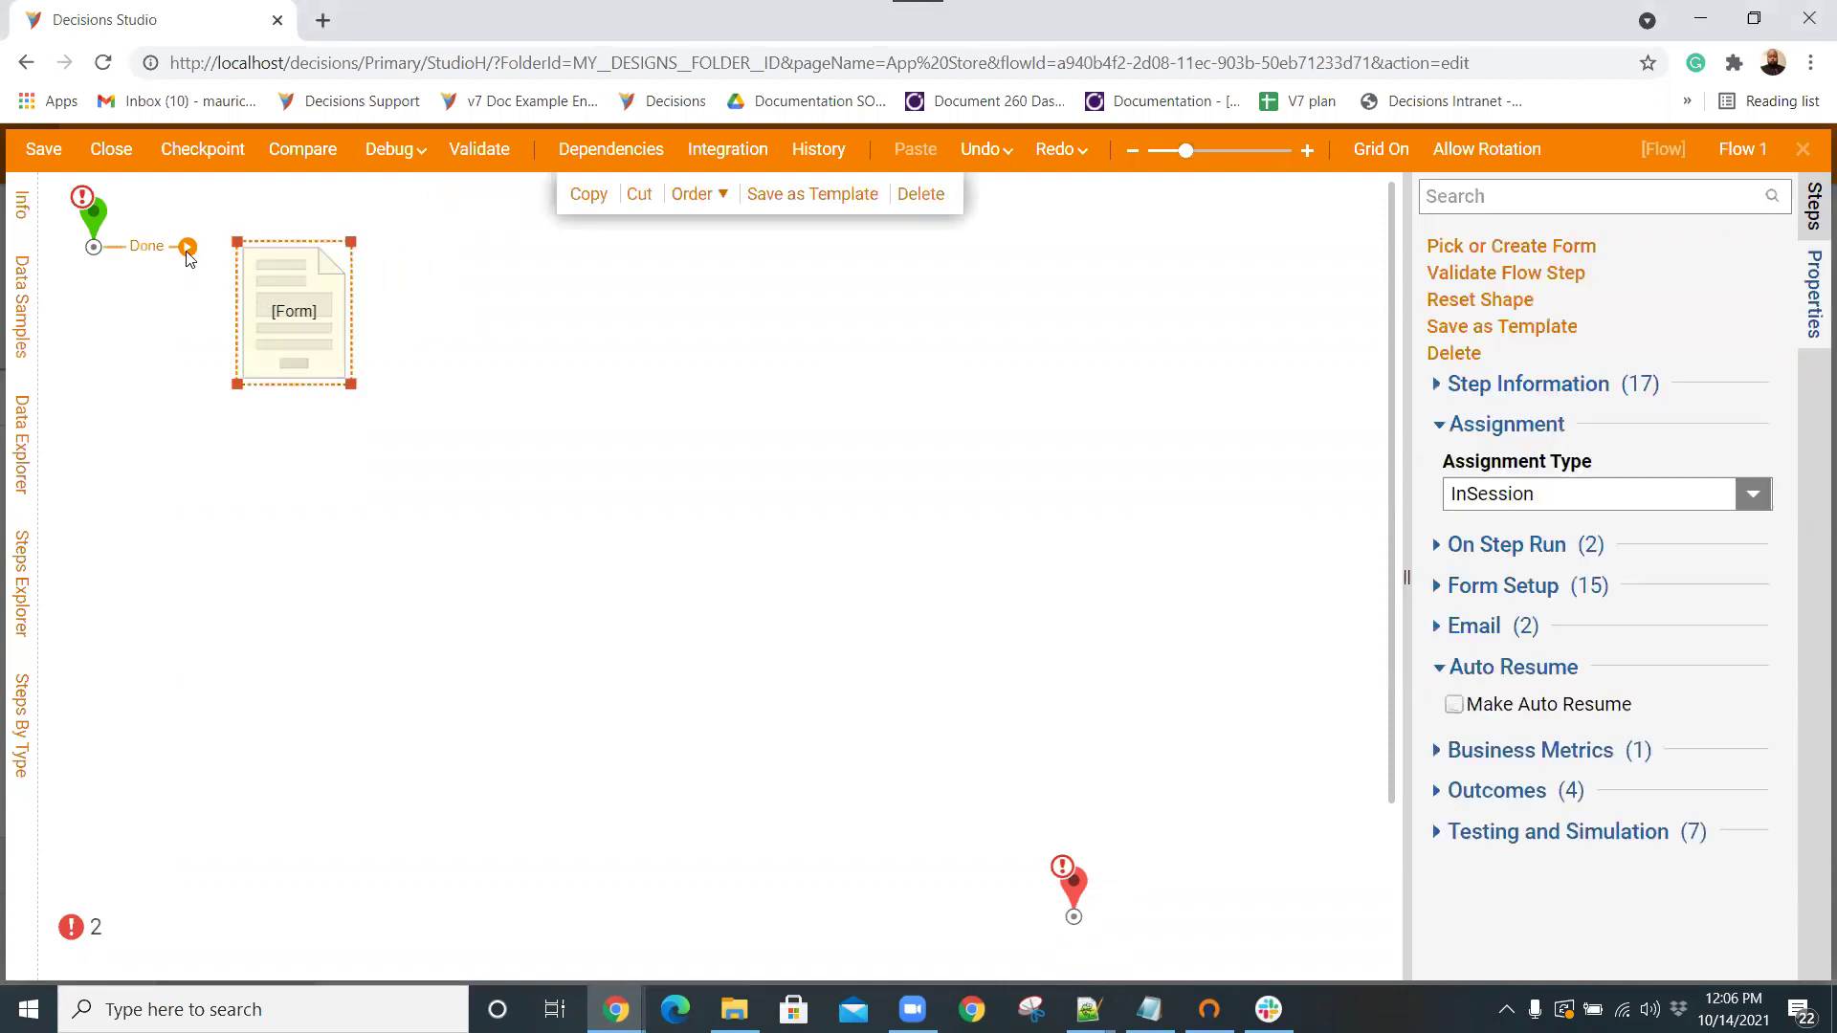
{"action": "left_click", "coordinate": [1528, 243]}
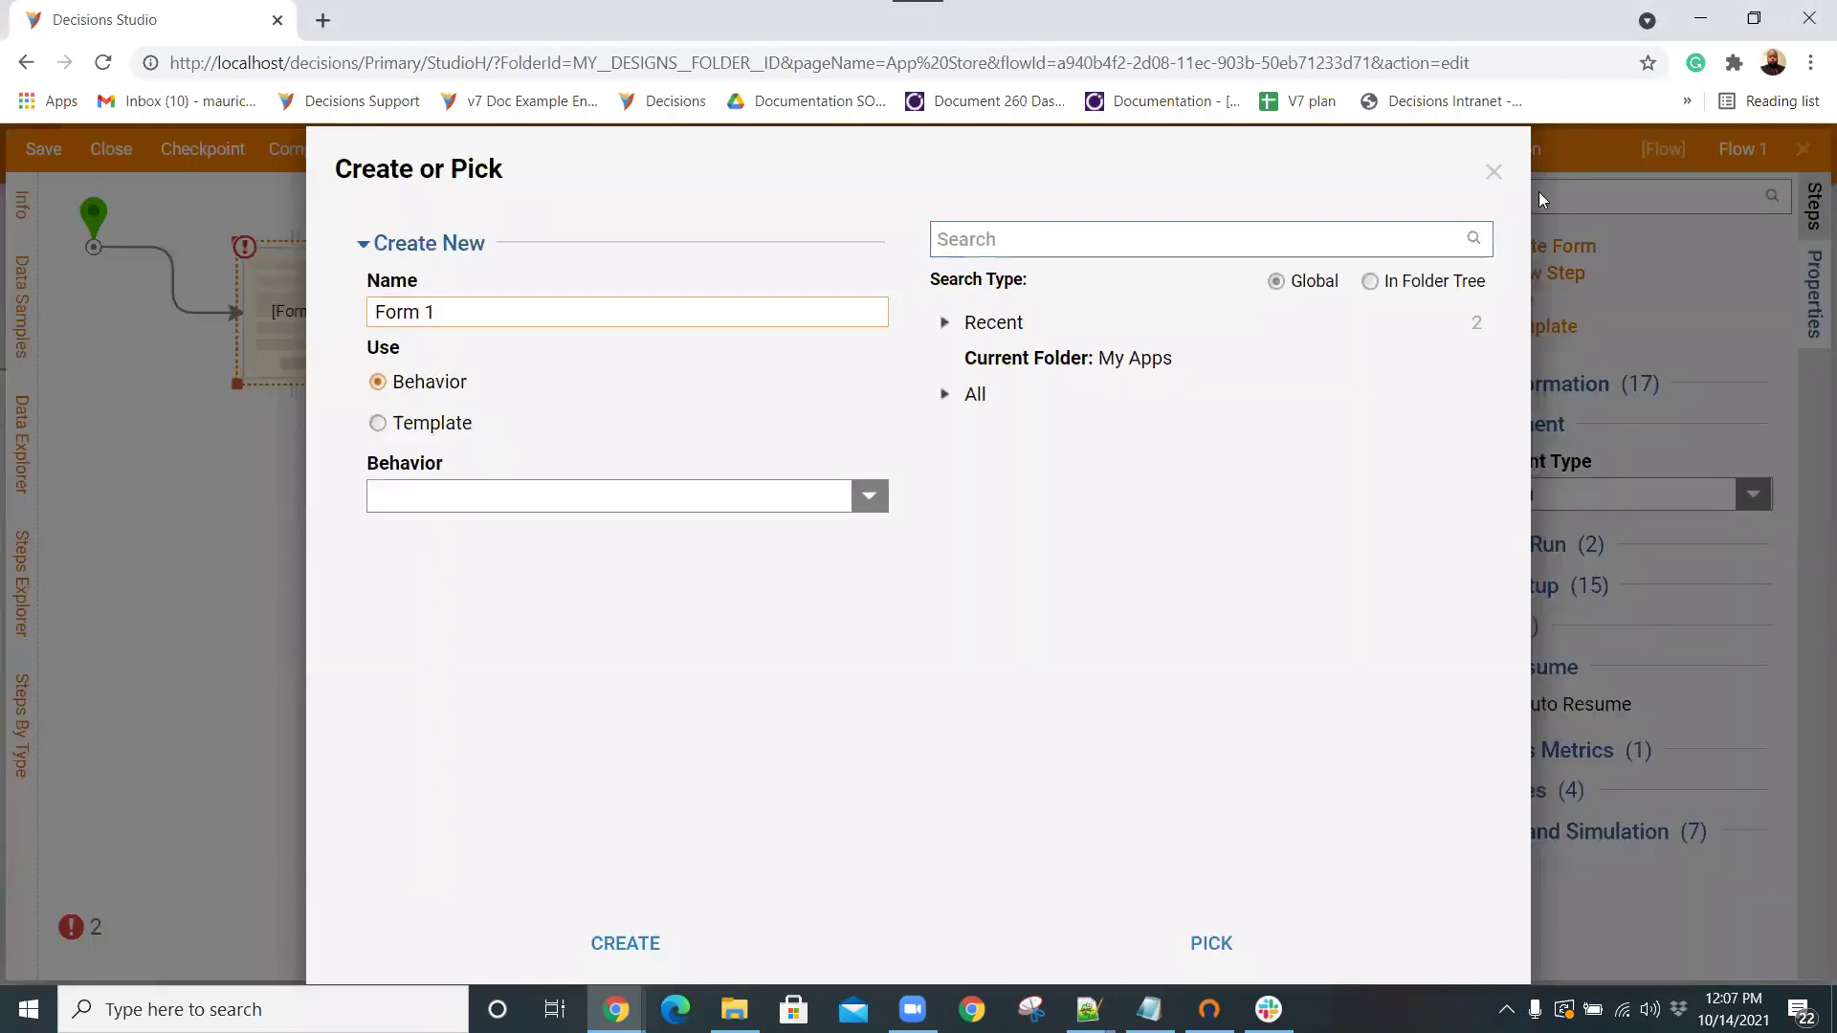
{"action": "left_click_drag", "start_coordinate": [437, 312], "coordinate": [362, 298]}
{"action": "type", "text": "title Bar"}
{"action": "left_click", "coordinate": [623, 944]}
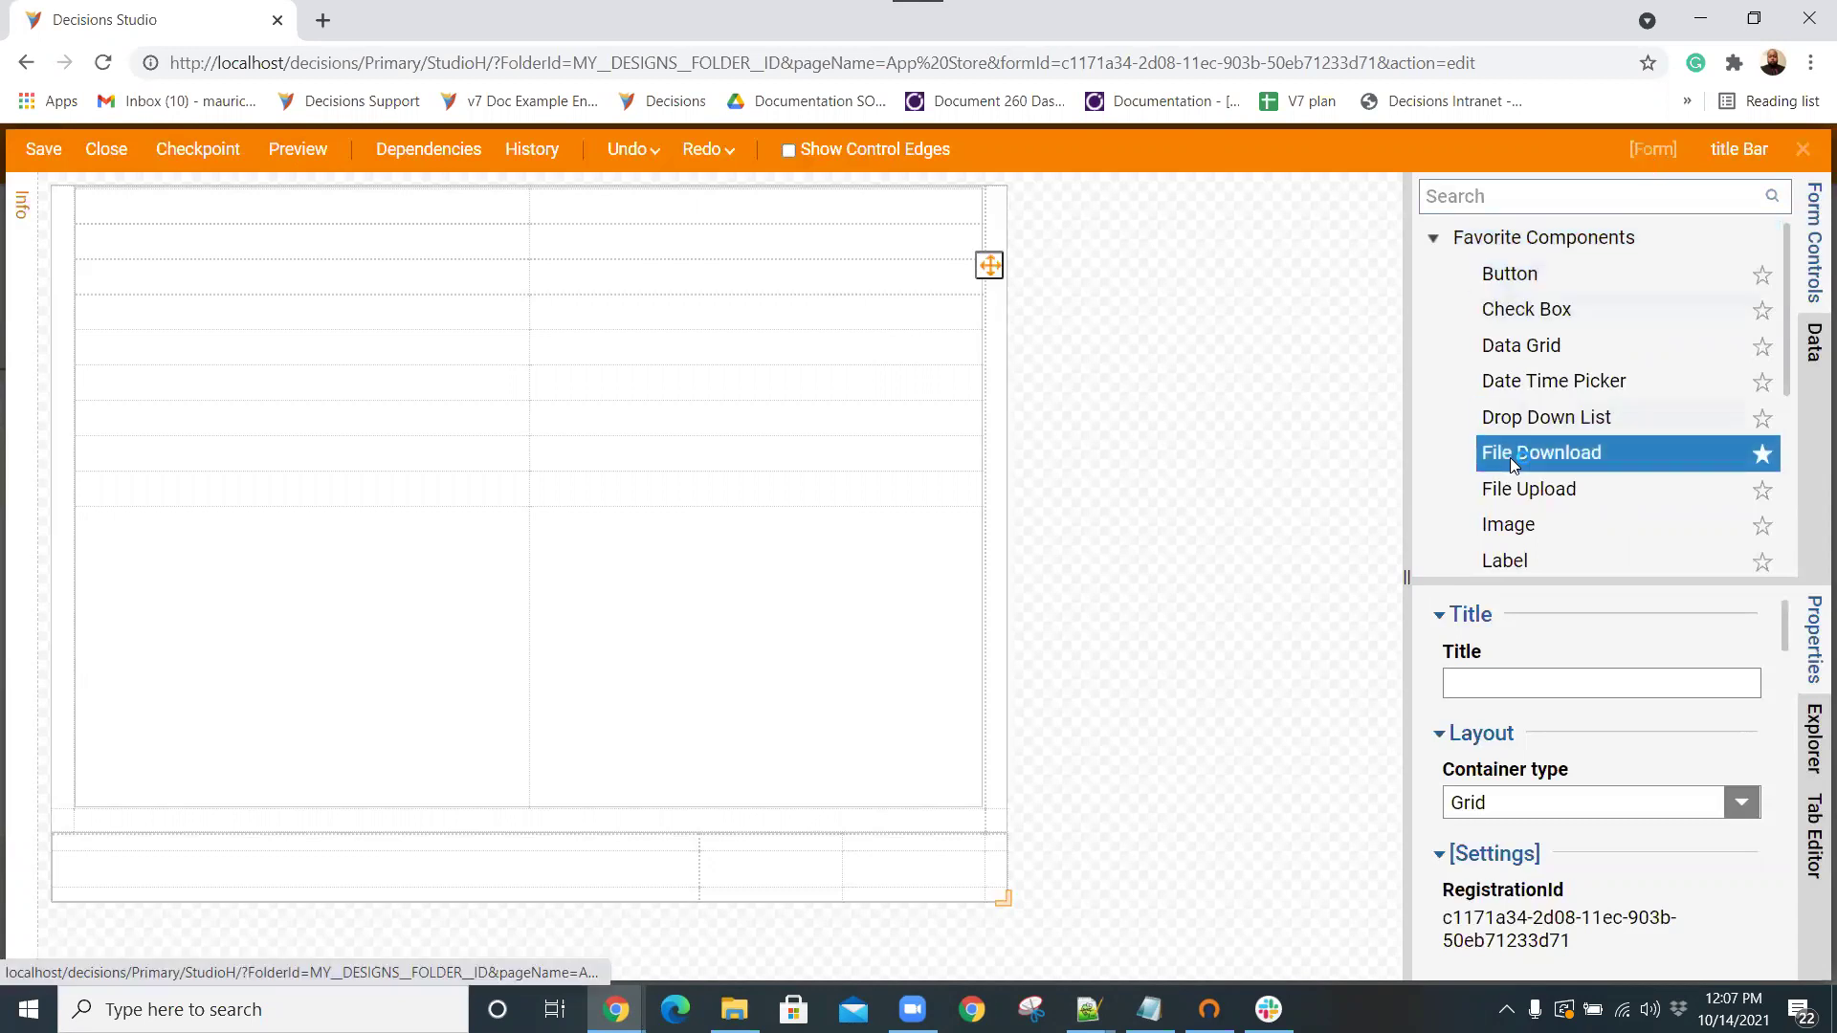
Place a Button control in the form's lower-right corner and set its outcome name to Submit.
{"action": "scroll", "coordinate": [1510, 457], "scroll_direction": "down", "scroll_amount": 3}
{"action": "scroll", "coordinate": [1527, 278], "scroll_direction": "up", "scroll_amount": 3}
{"action": "left_click_drag", "start_coordinate": [1521, 280], "coordinate": [891, 859]}
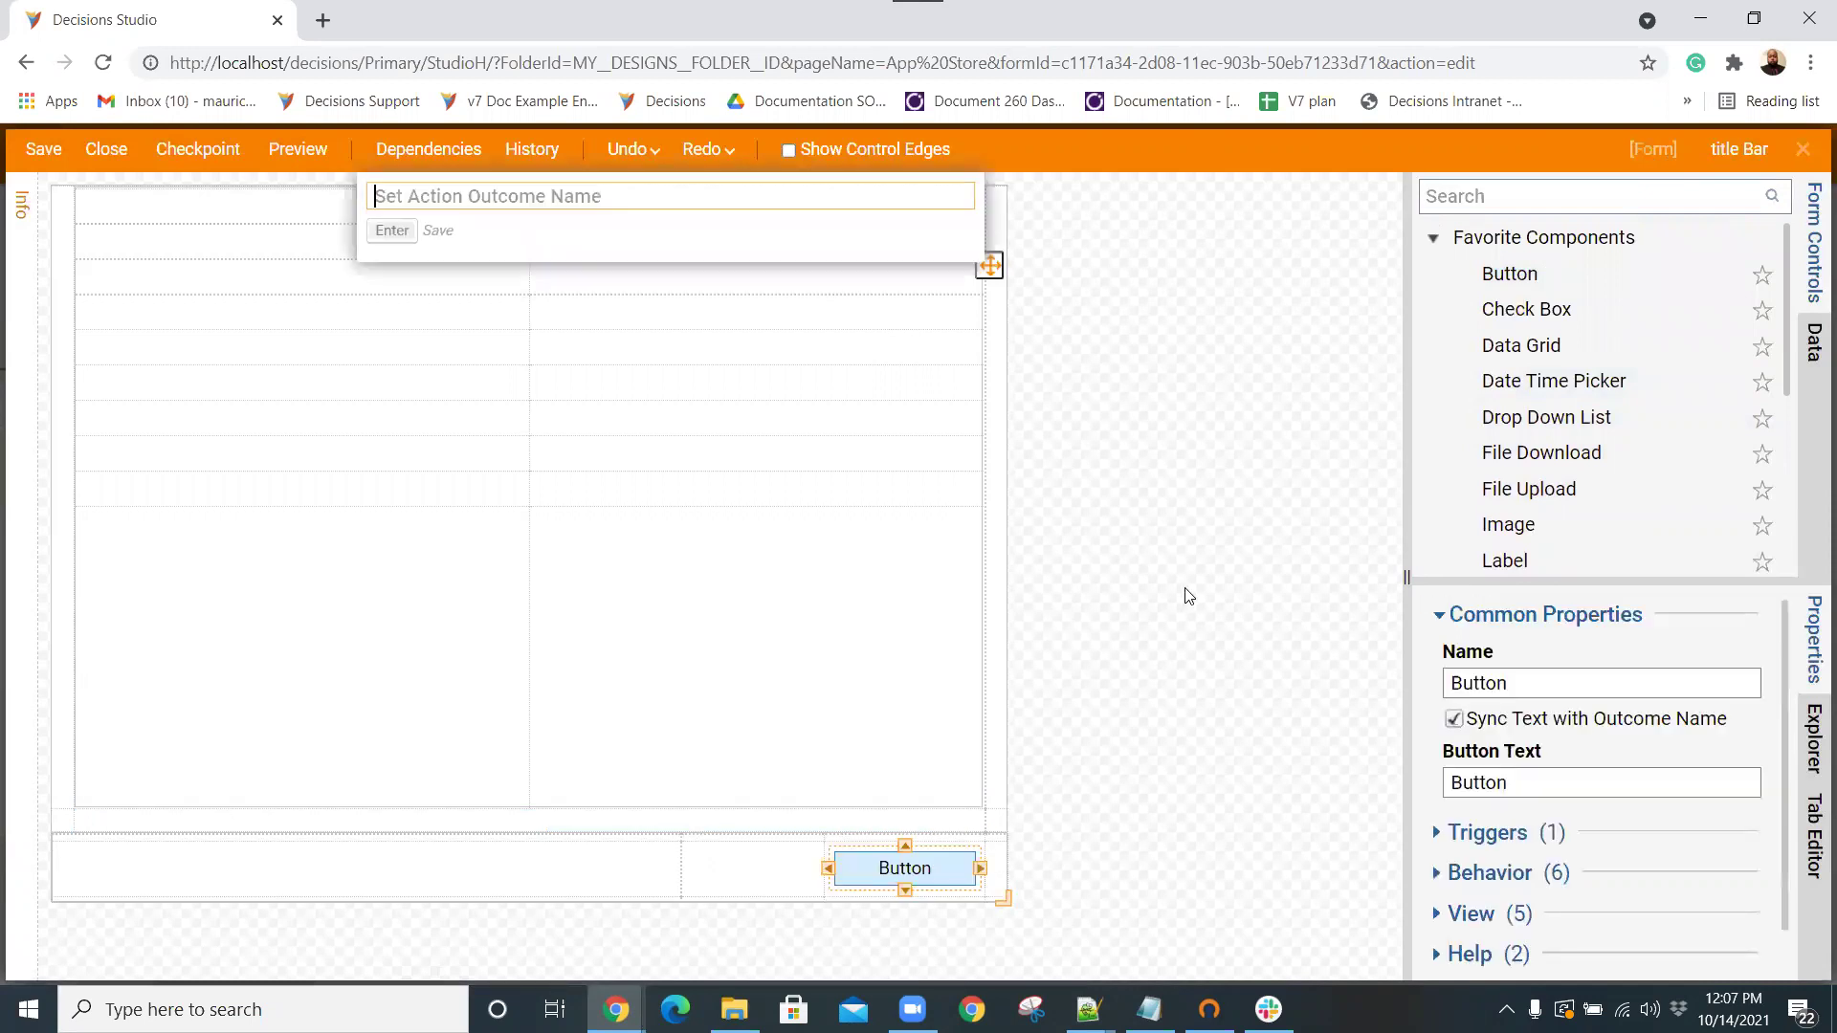
{"action": "type", "text": "Submit"}
{"action": "key", "text": "Return"}
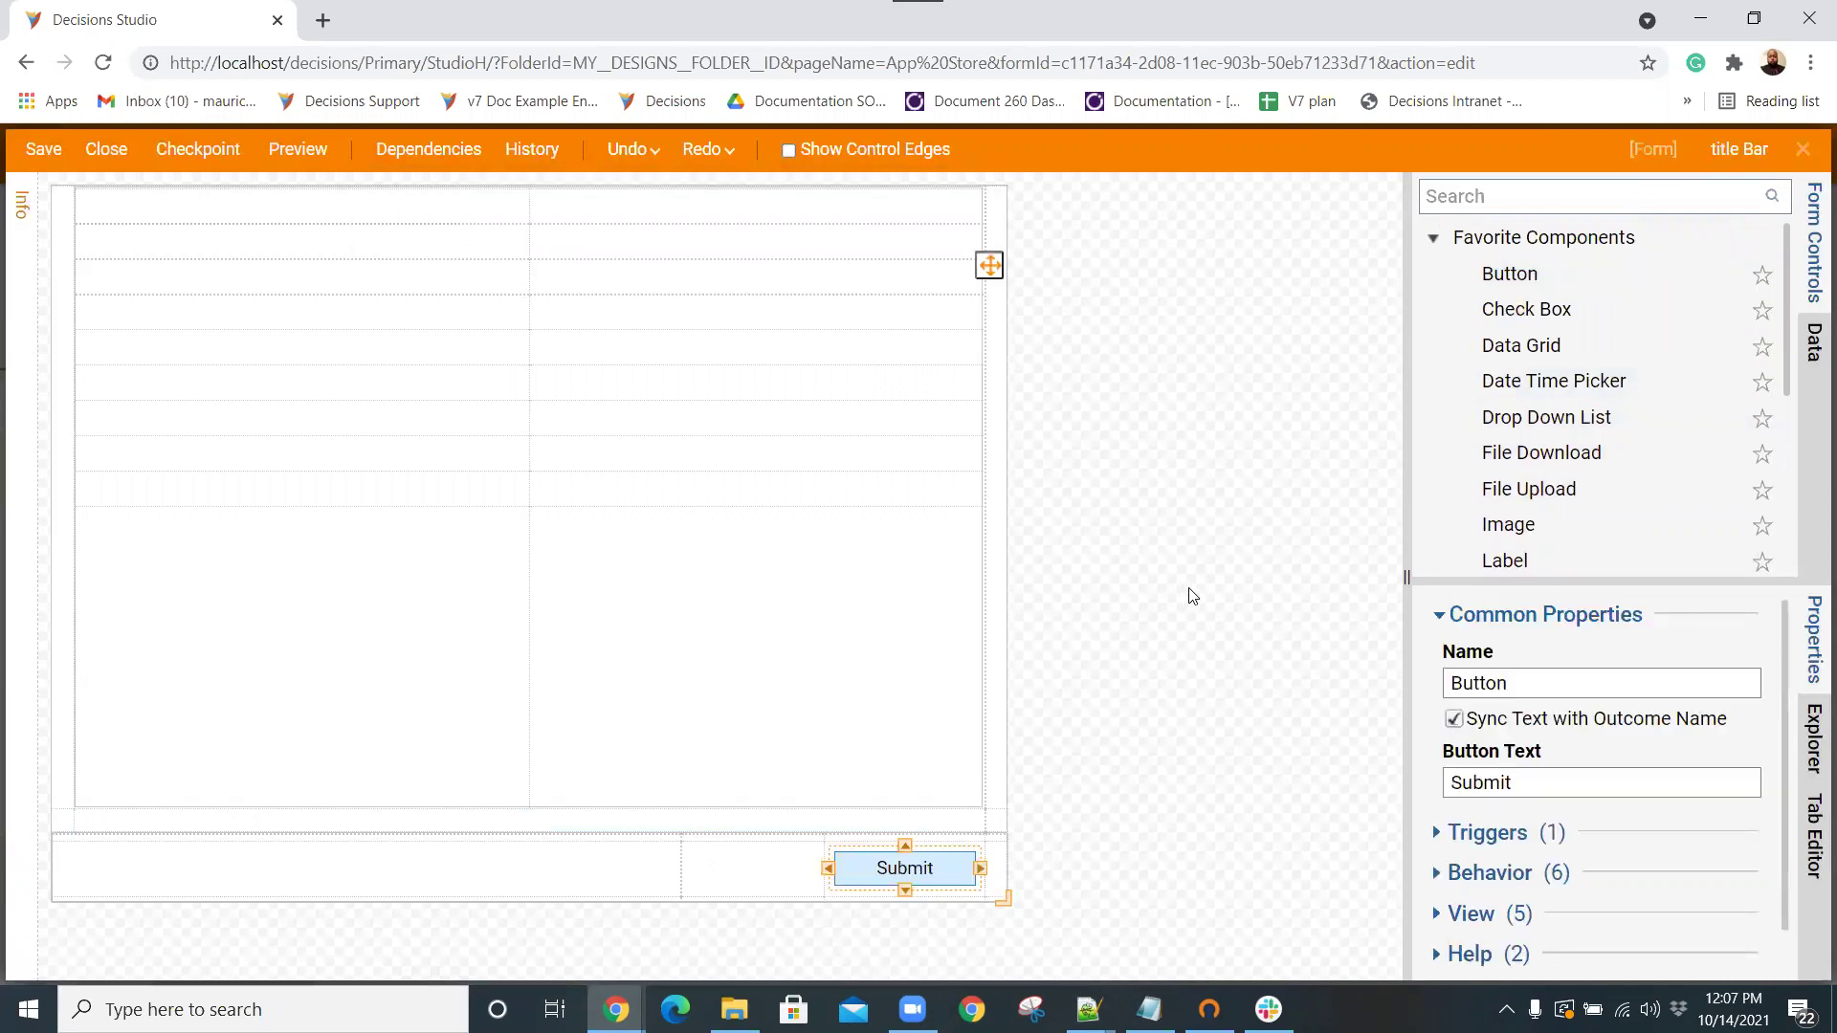
Examine the Submit button's View, Help, and Size and Tabs properties without changing them.
{"action": "scroll", "coordinate": [1493, 719], "scroll_direction": "down", "scroll_amount": 1}
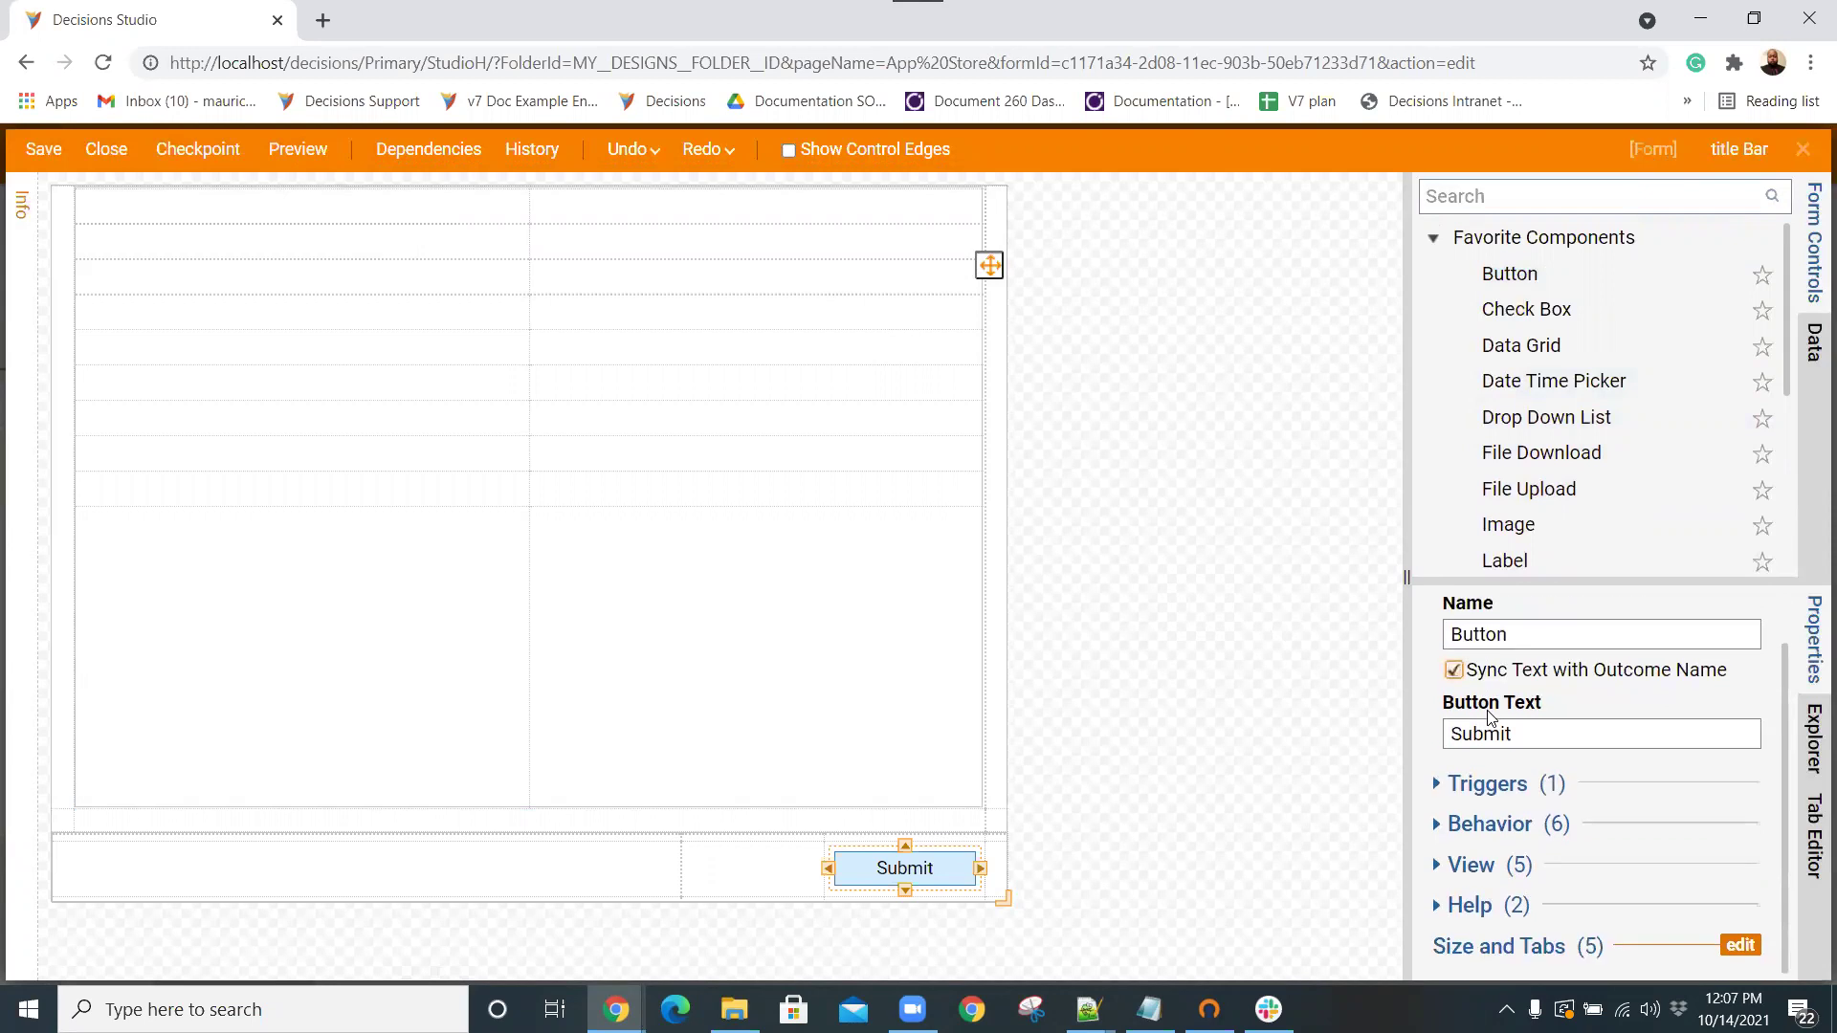
{"action": "left_click", "coordinate": [1469, 865]}
{"action": "scroll", "coordinate": [1464, 848], "scroll_direction": "down", "scroll_amount": 1}
{"action": "scroll", "coordinate": [1464, 847], "scroll_direction": "down", "scroll_amount": 2}
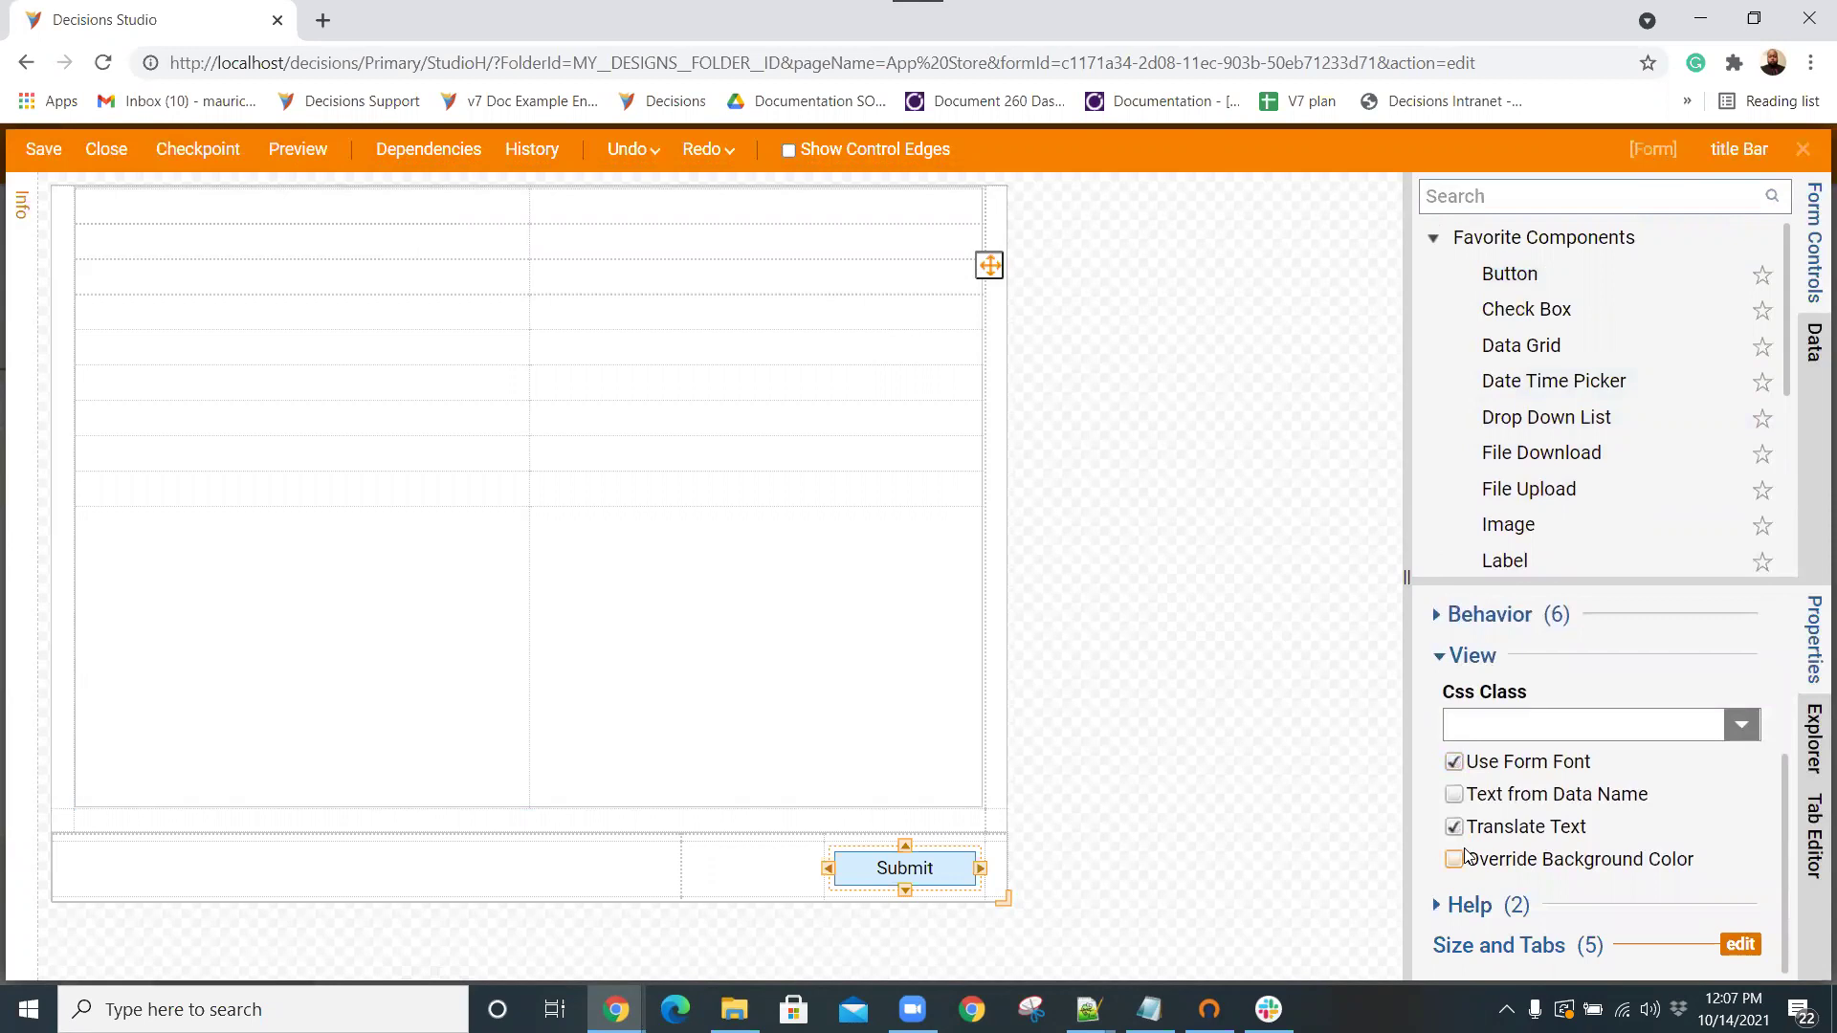
{"action": "left_click", "coordinate": [1436, 902]}
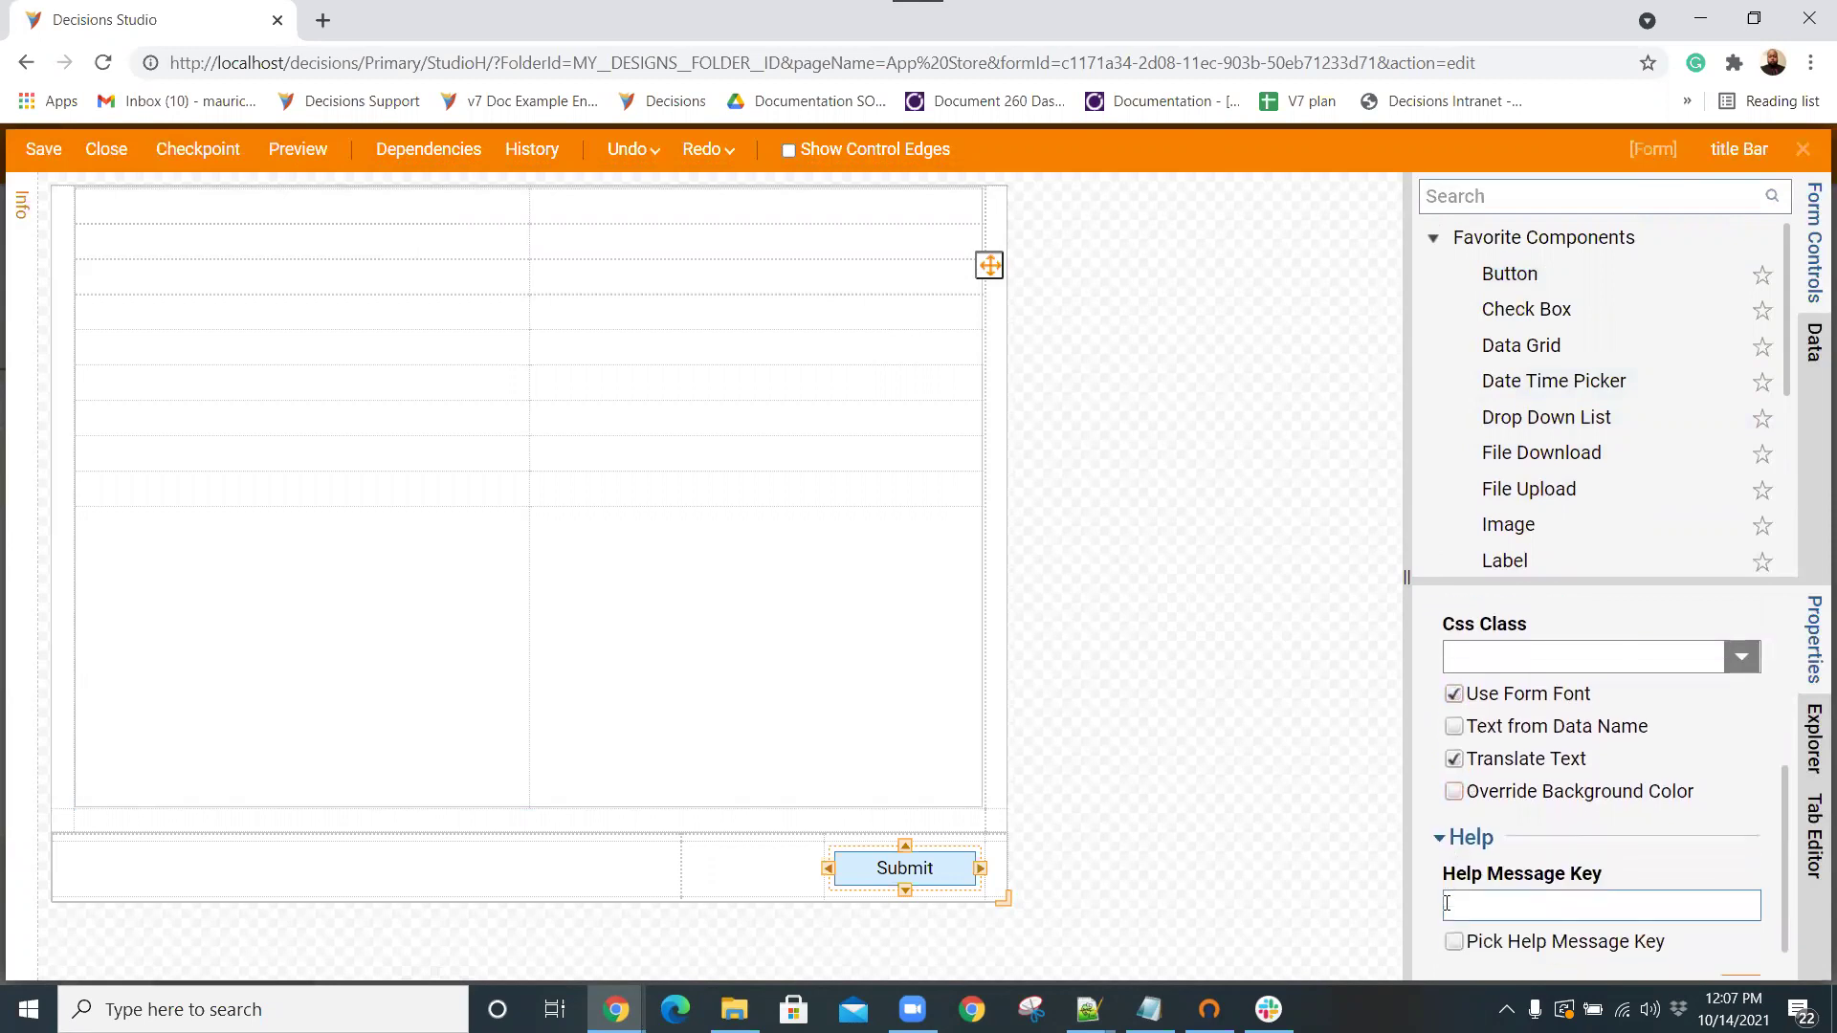
{"action": "scroll", "coordinate": [1455, 895], "scroll_direction": "down", "scroll_amount": 1}
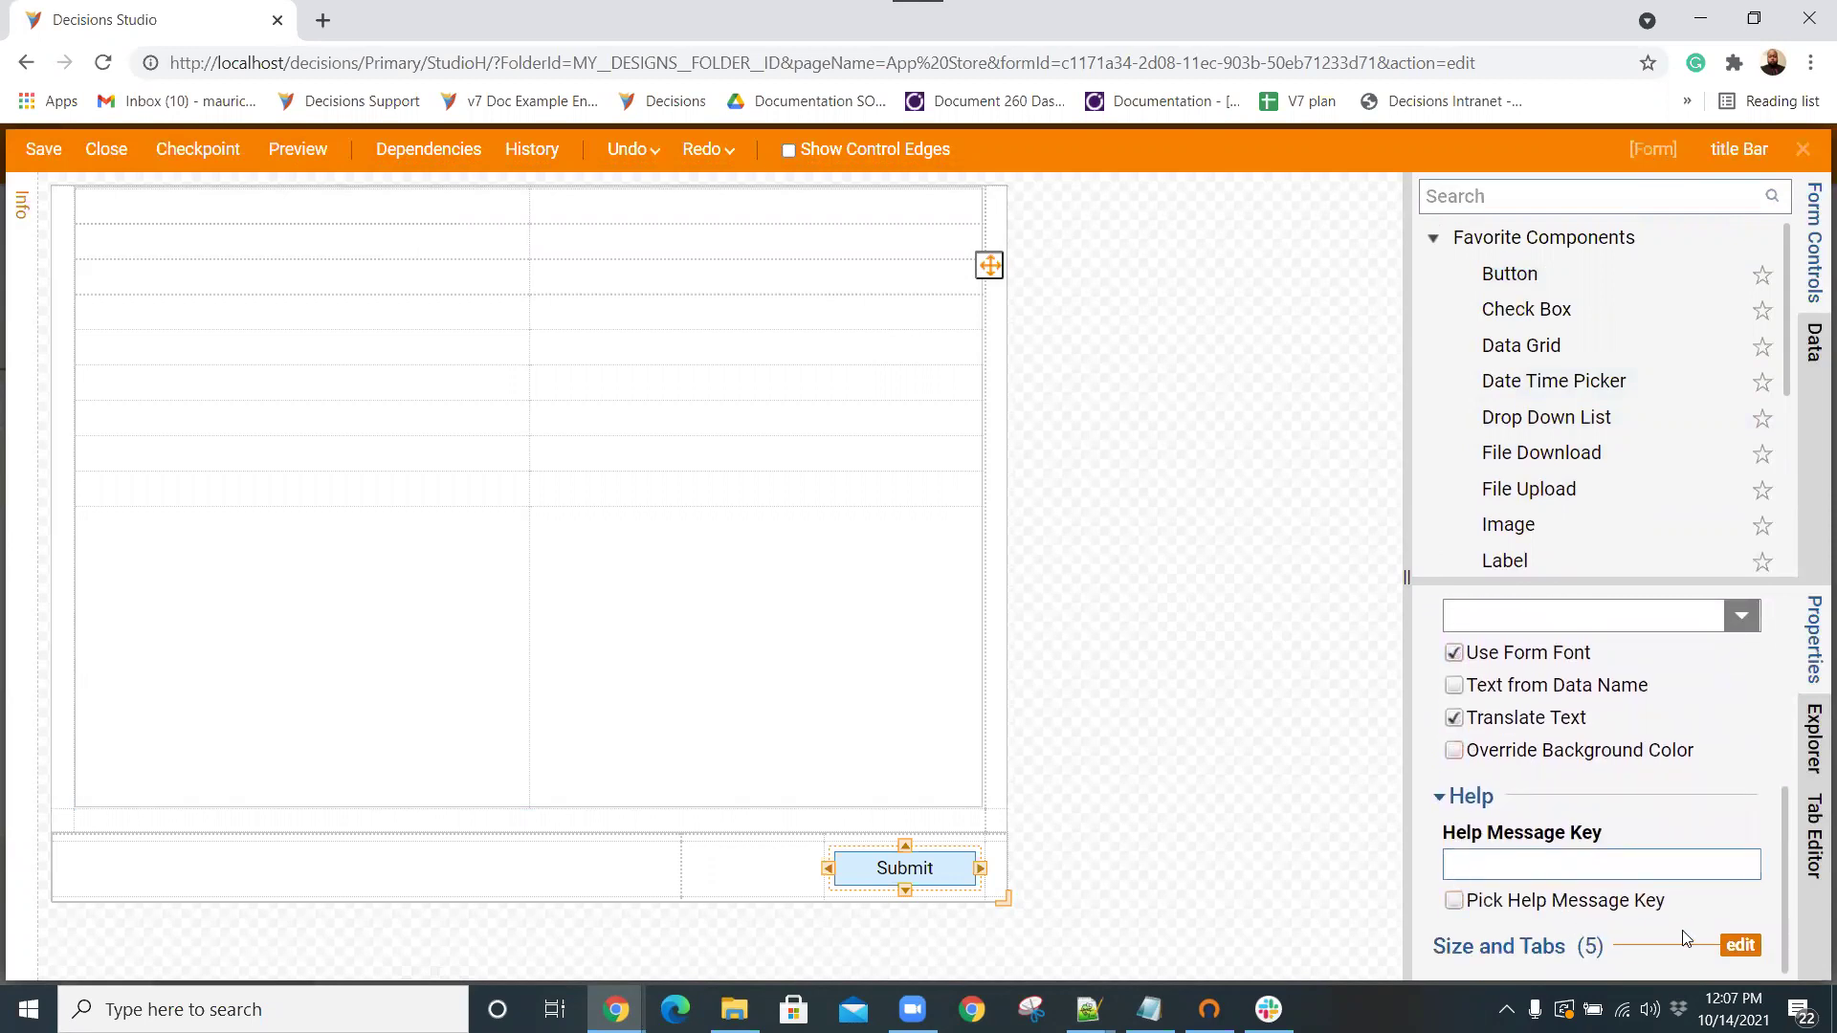
{"action": "left_click", "coordinate": [1737, 945]}
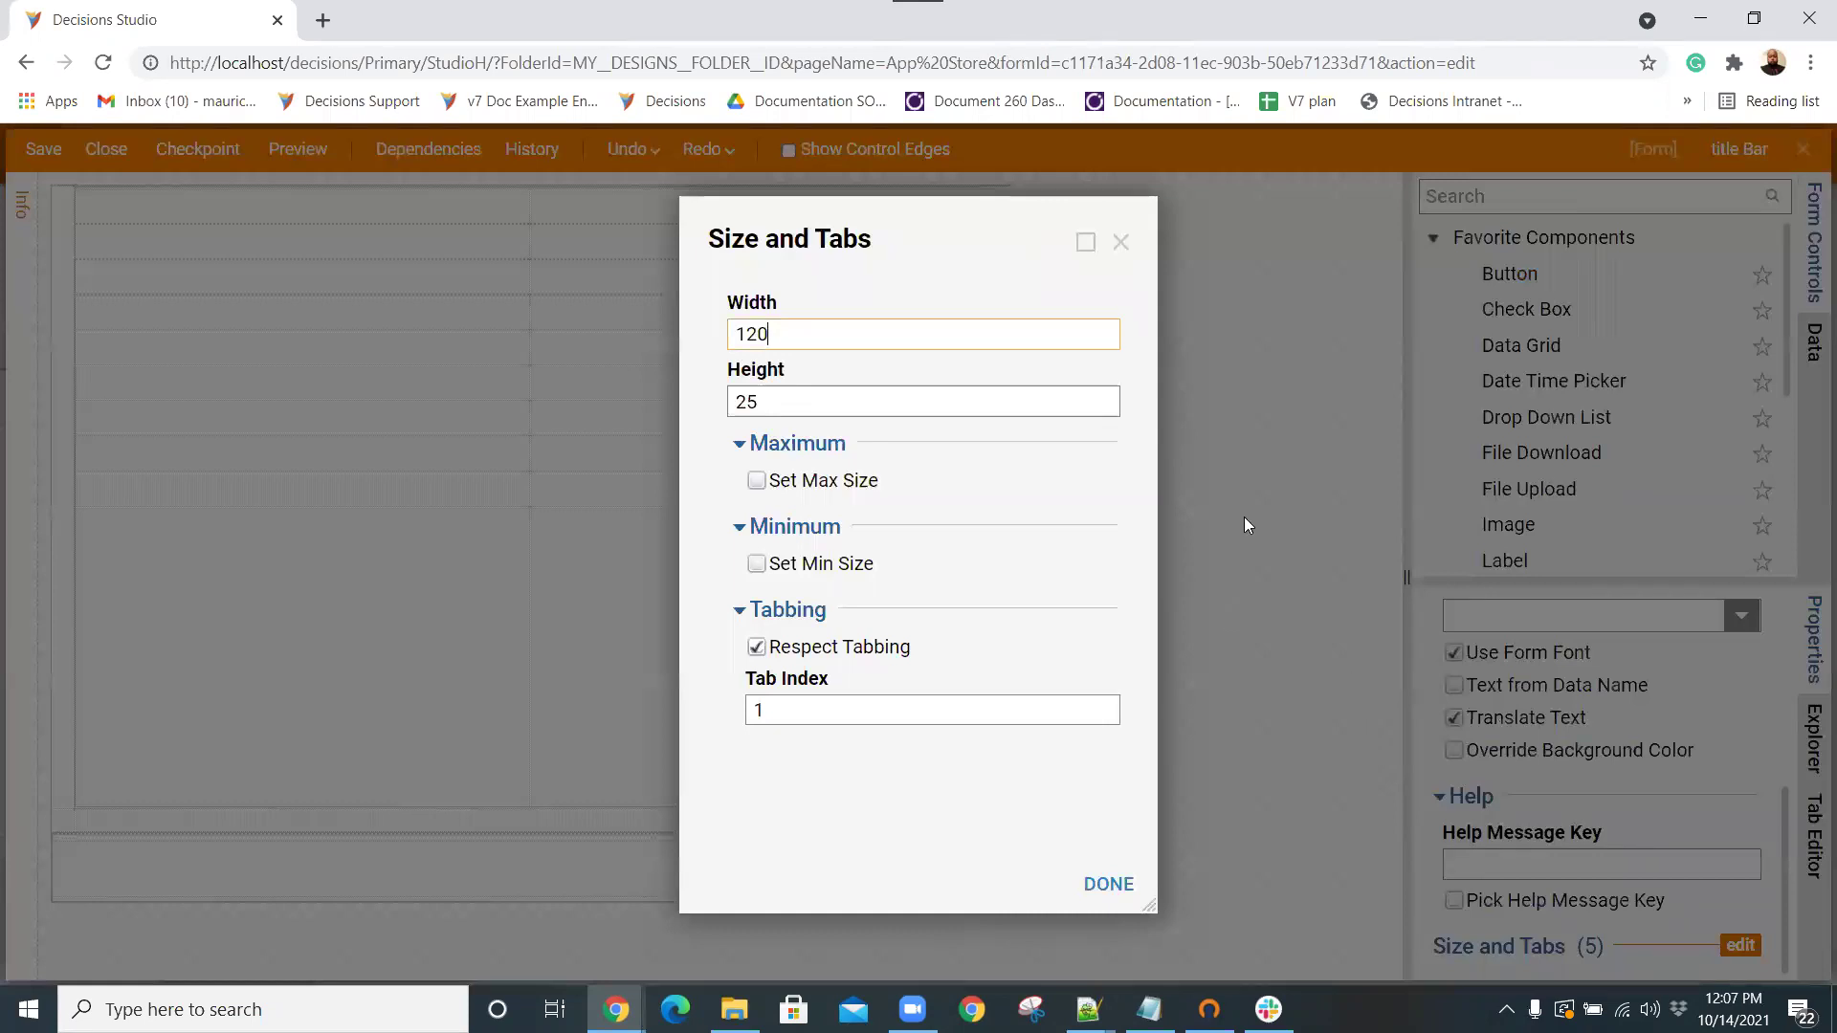
{"action": "left_click", "coordinate": [1120, 242]}
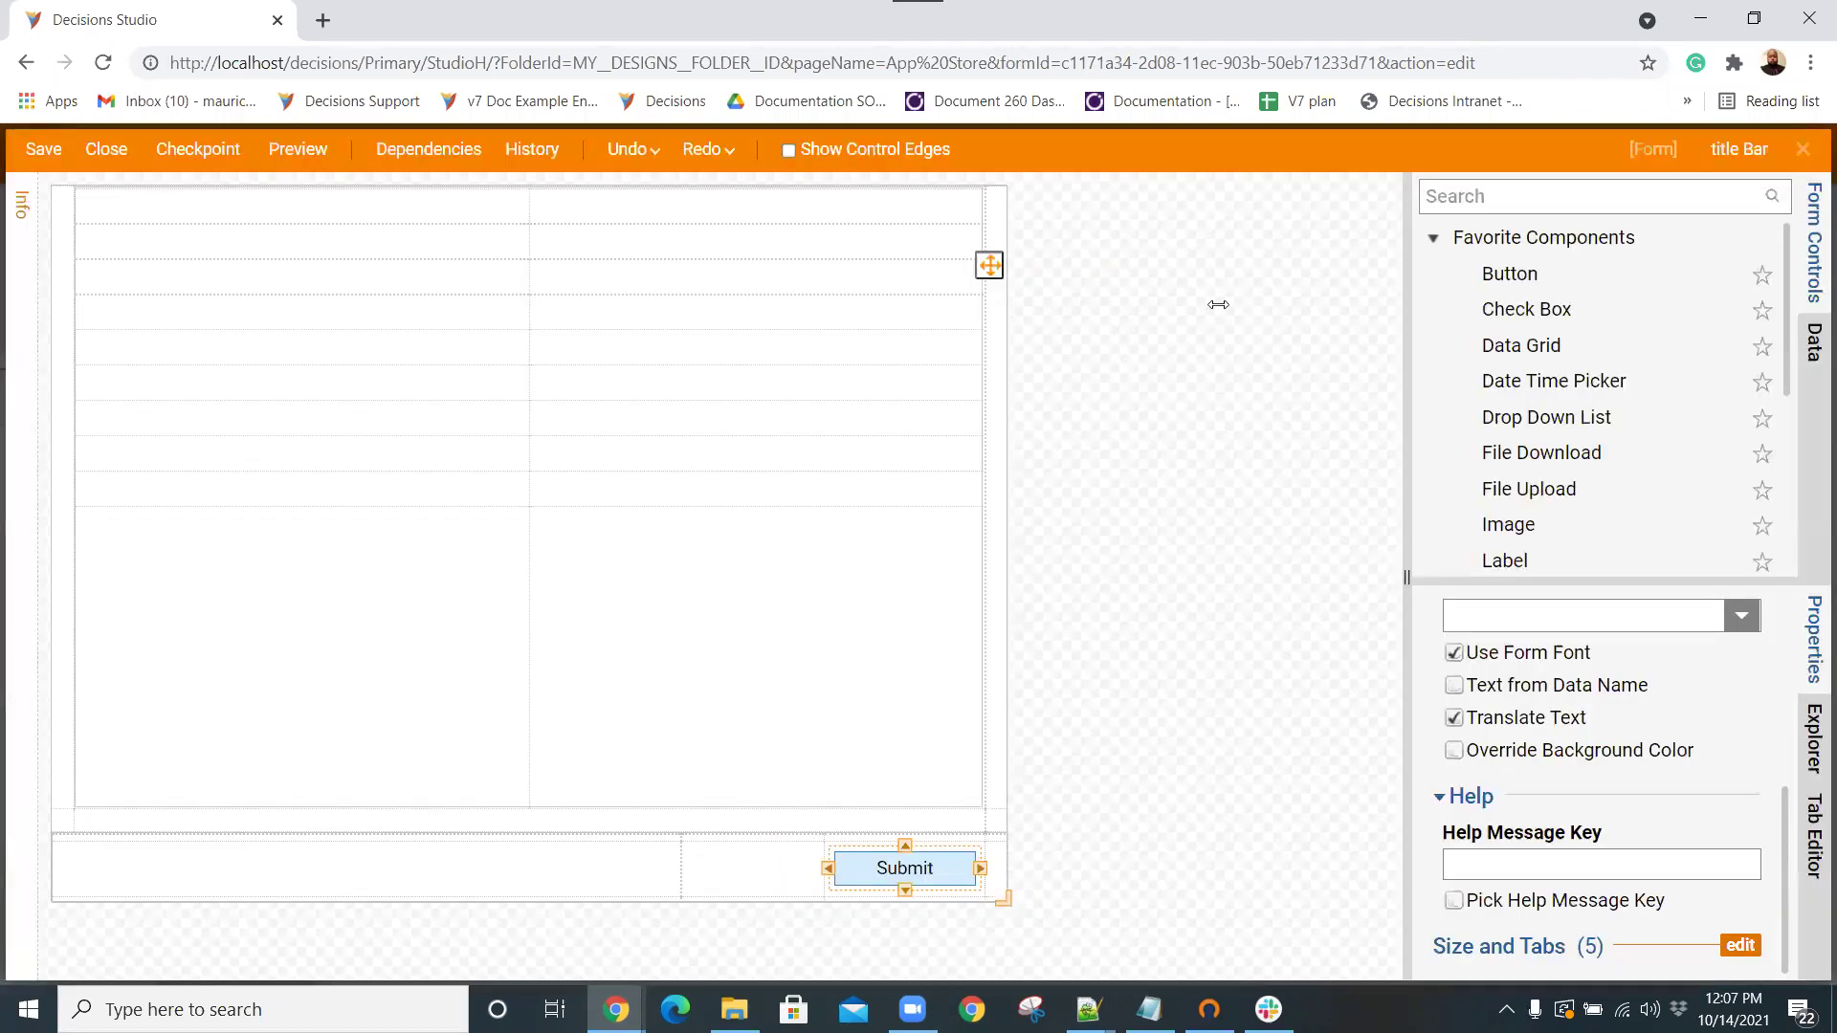
{"action": "scroll", "coordinate": [1603, 773], "scroll_direction": "up", "scroll_amount": 5}
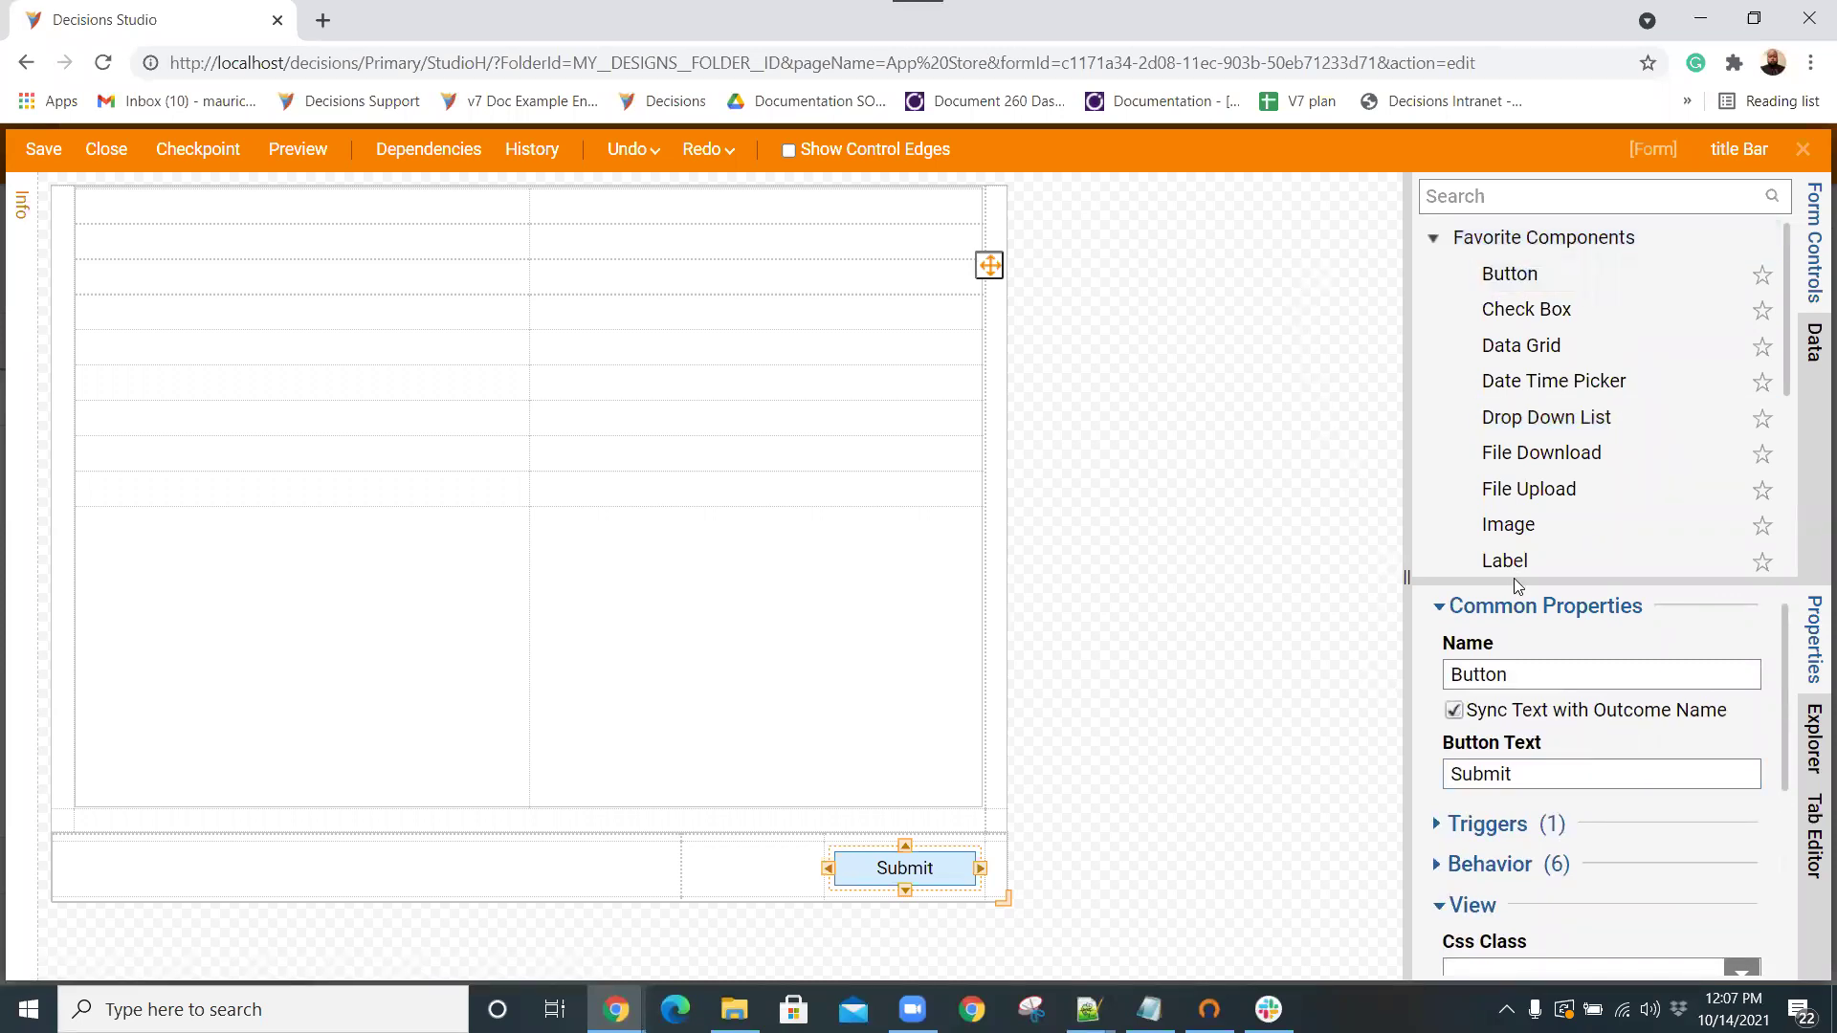
{"action": "scroll", "coordinate": [1556, 681], "scroll_direction": "down", "scroll_amount": 1}
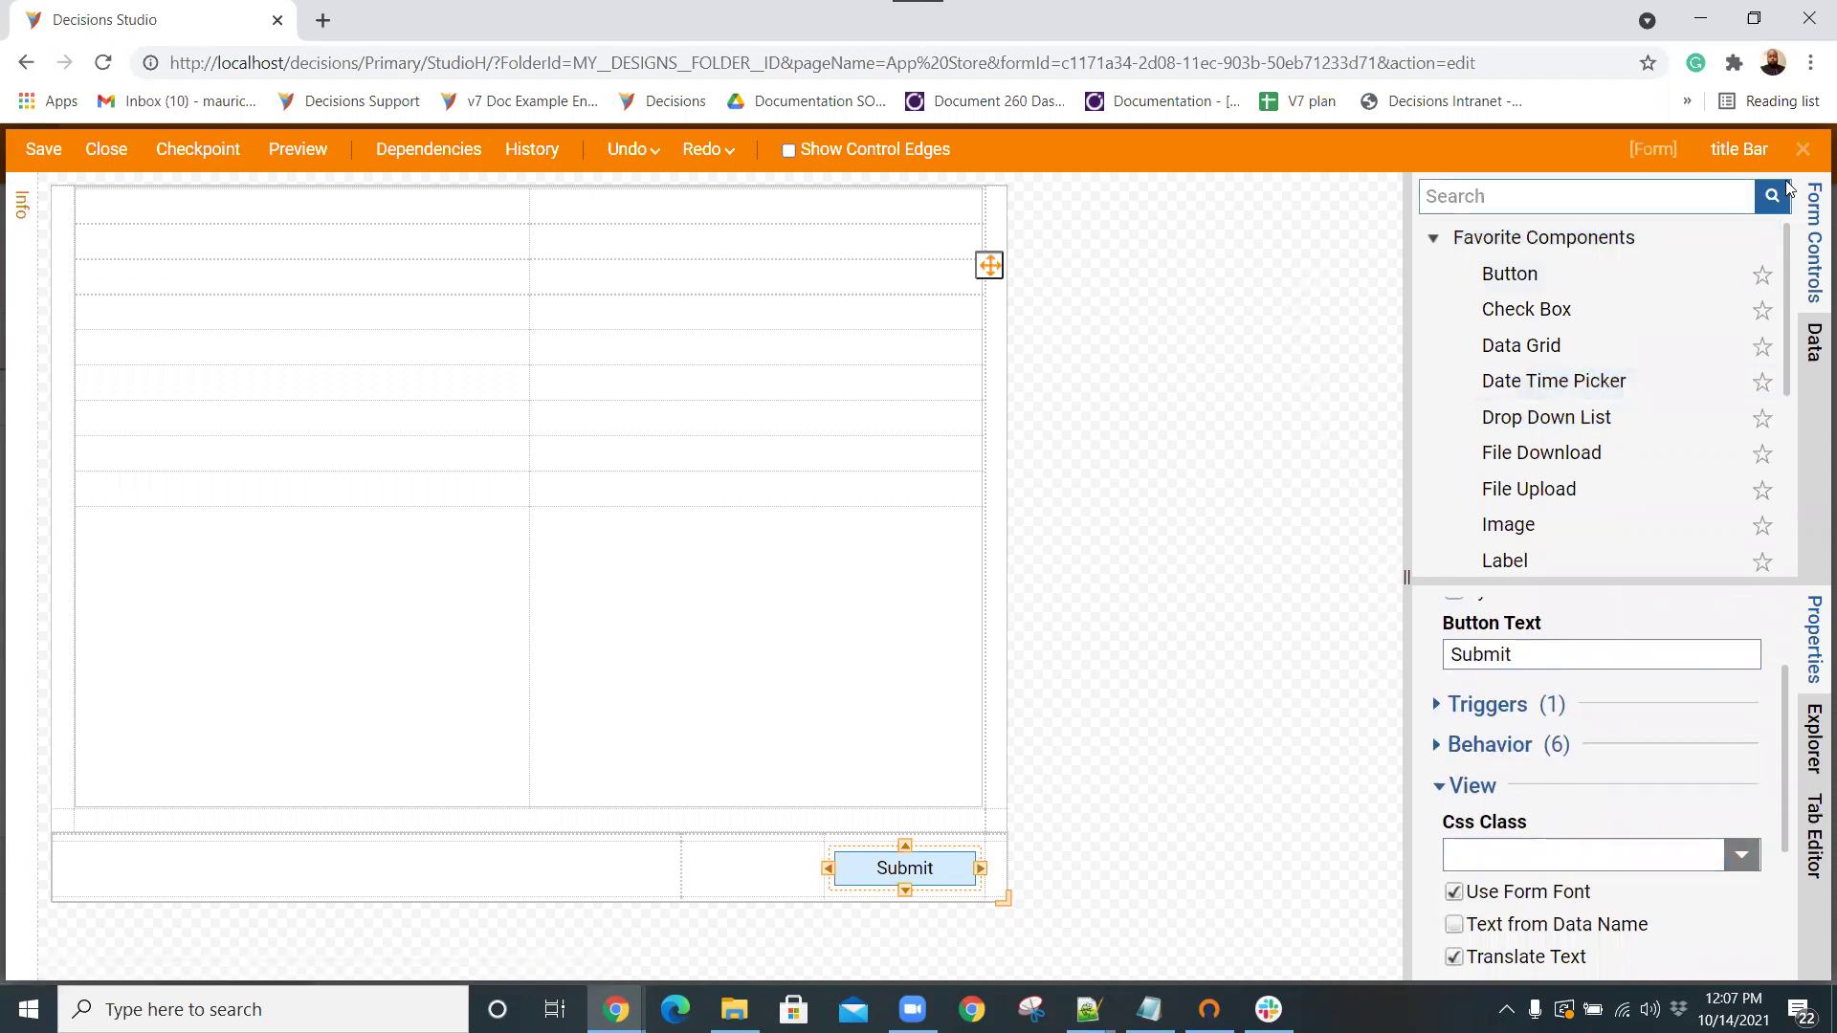
Save and close the title Bar form, and connect the form step's outcome to the flow's end.
{"action": "left_click", "coordinate": [1802, 149]}
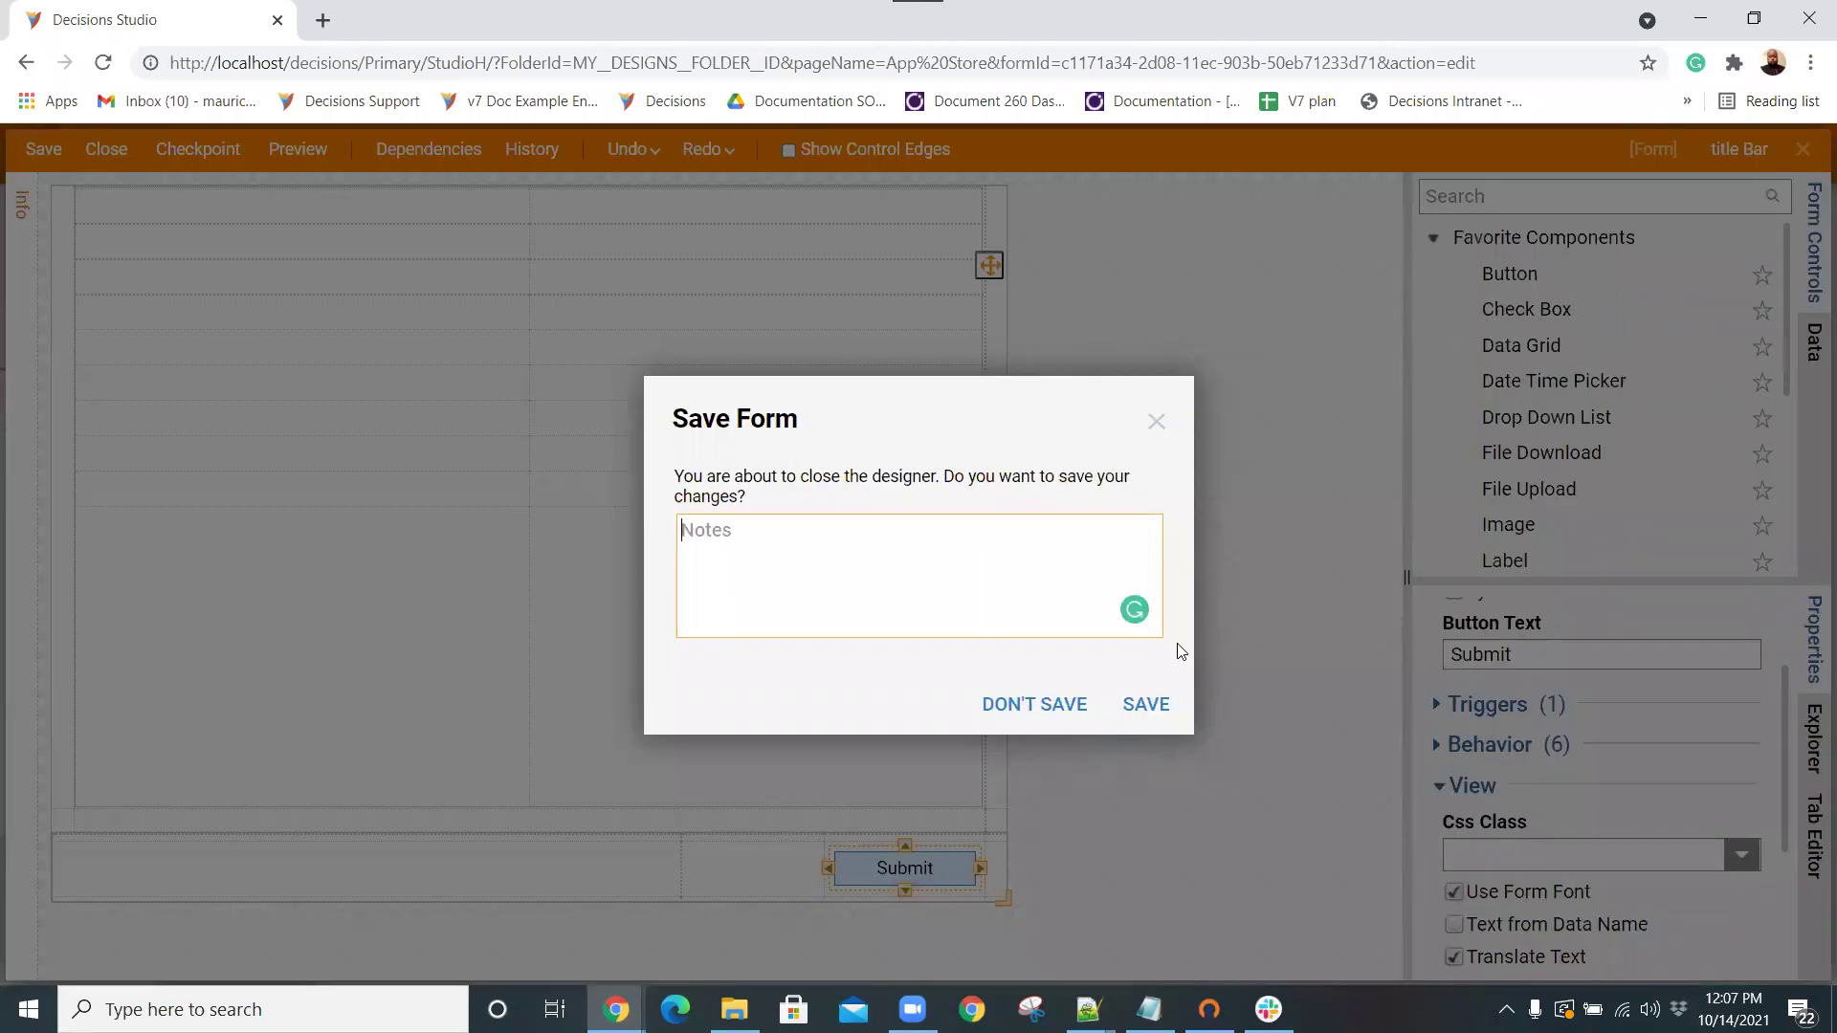
{"action": "left_click", "coordinate": [1147, 704]}
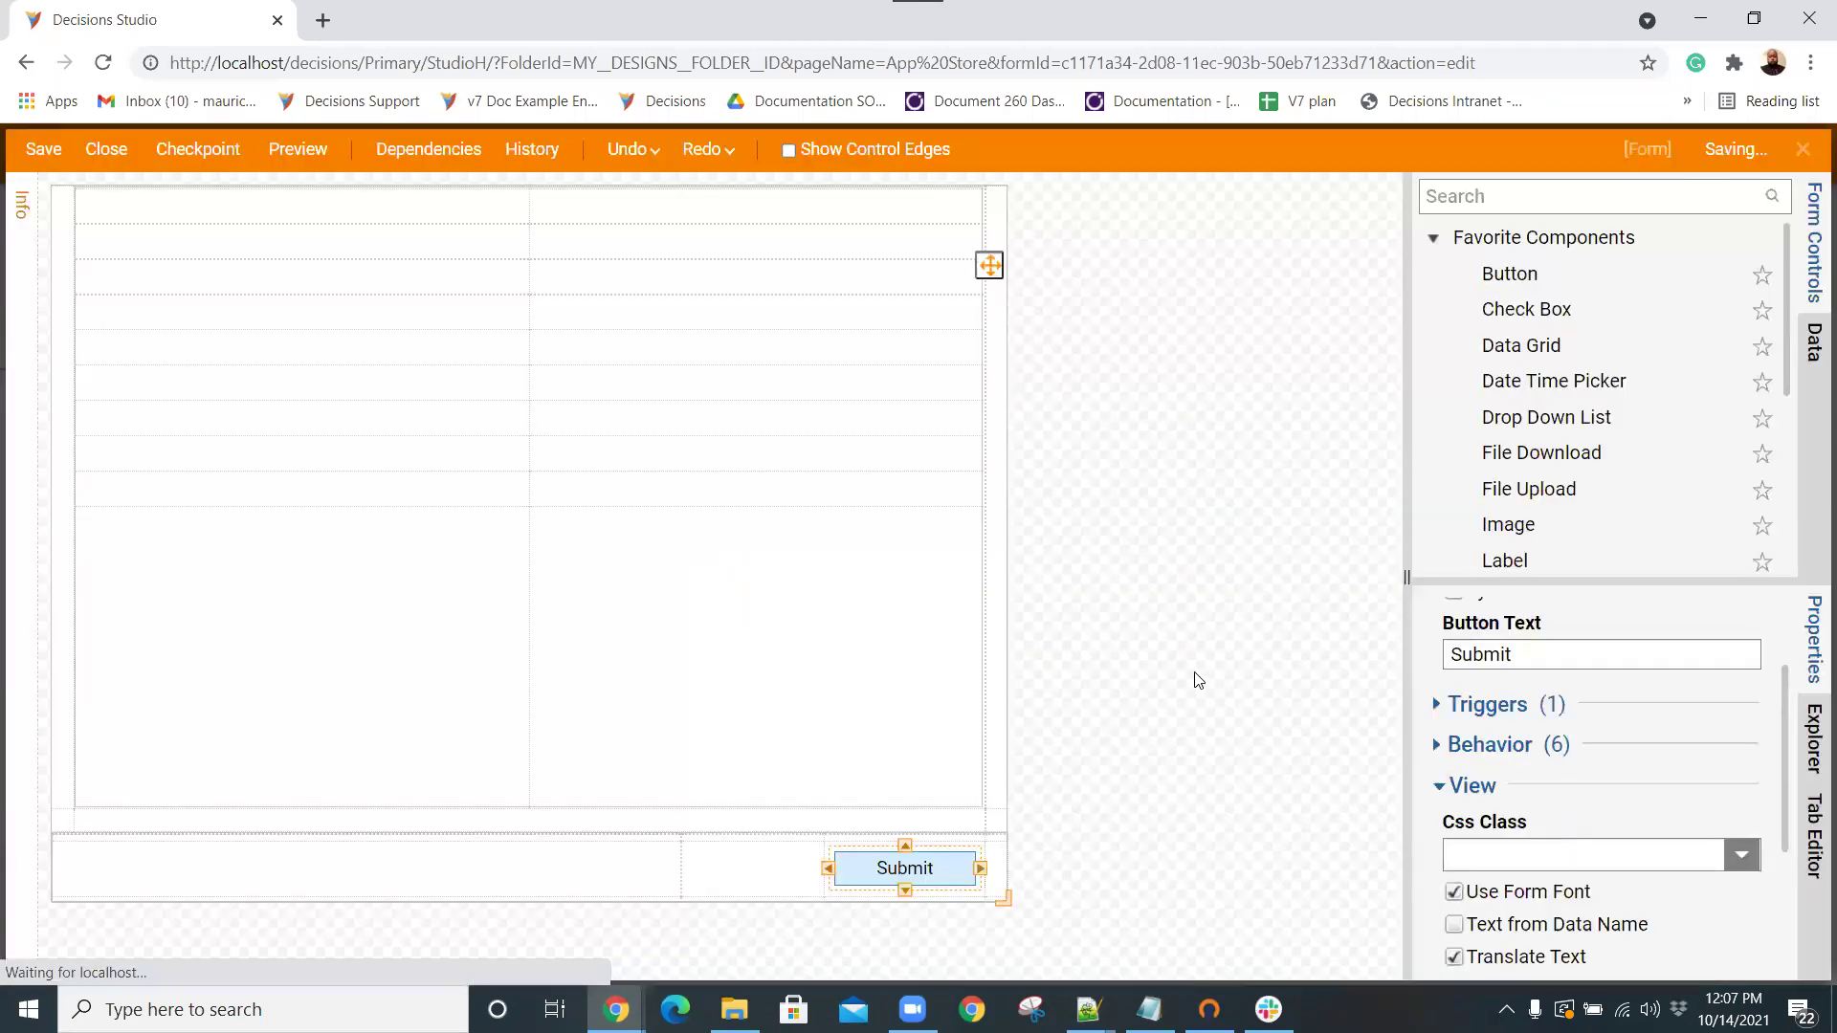
{"action": "left_click_drag", "start_coordinate": [441, 312], "coordinate": [1065, 945]}
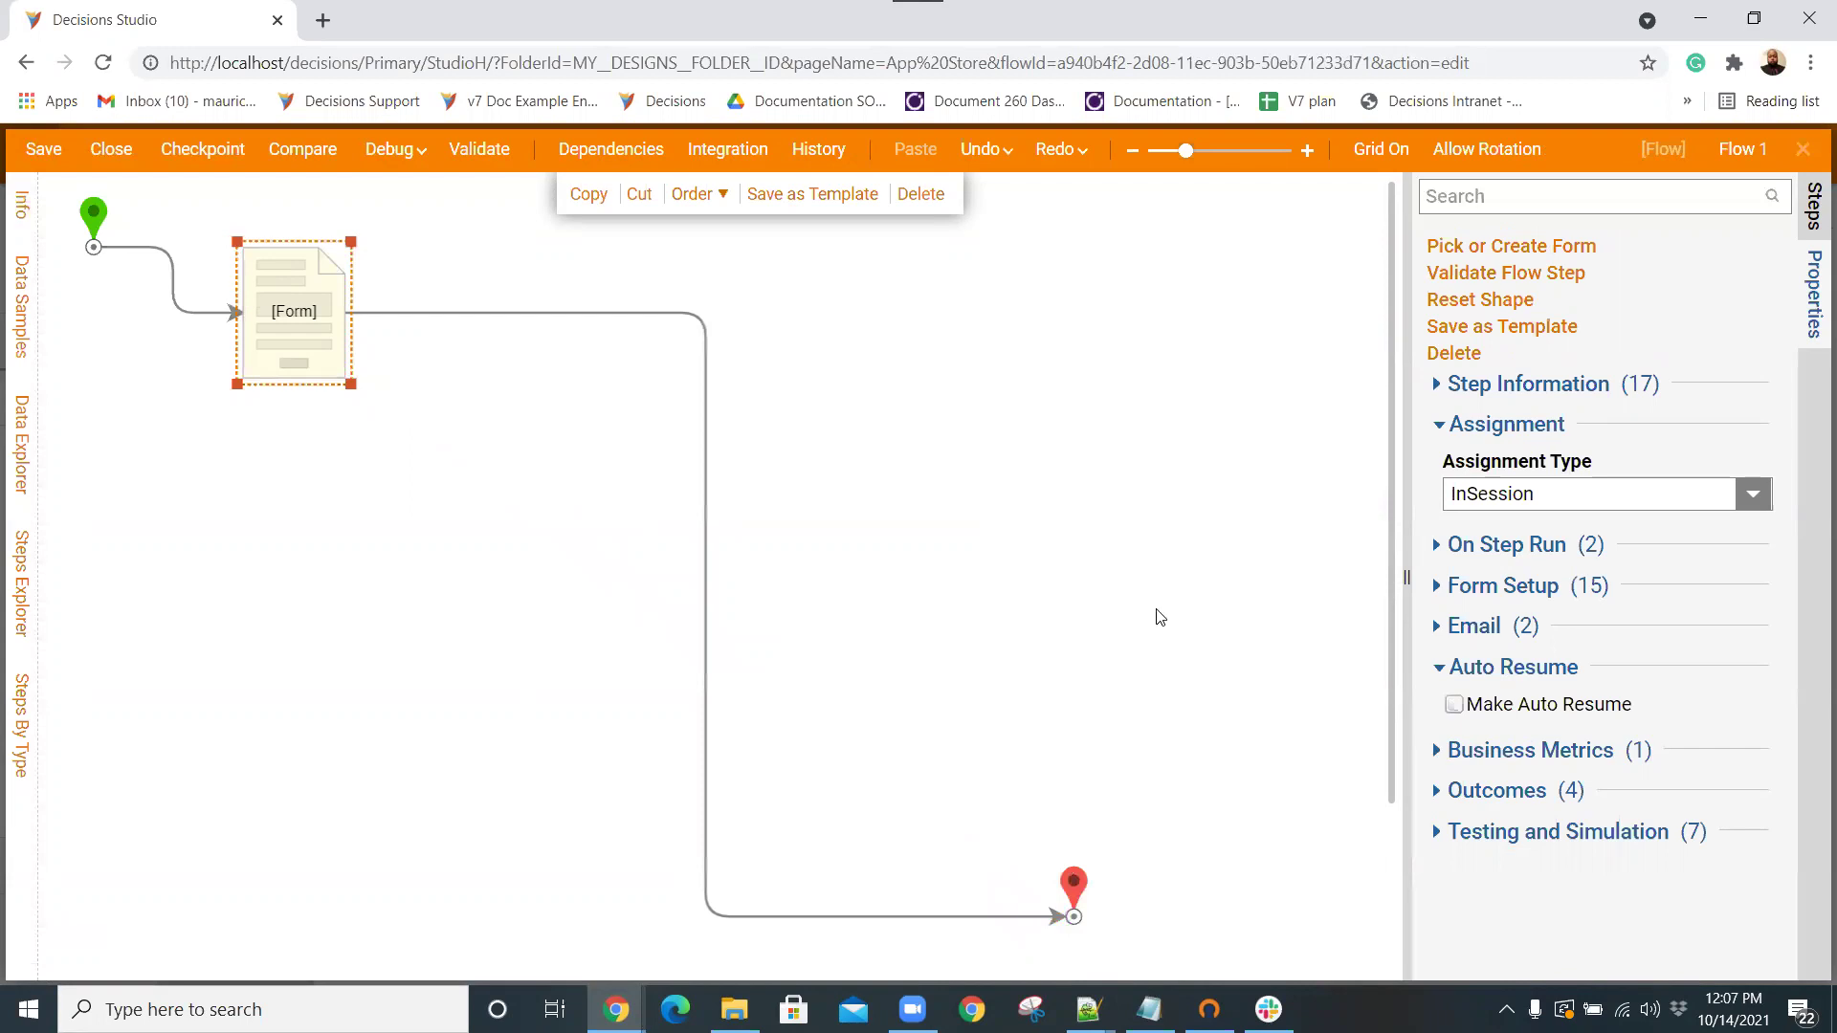
Examine the form step's Form Setup properties, including the available Form Title Source options.
{"action": "left_click", "coordinate": [1434, 588]}
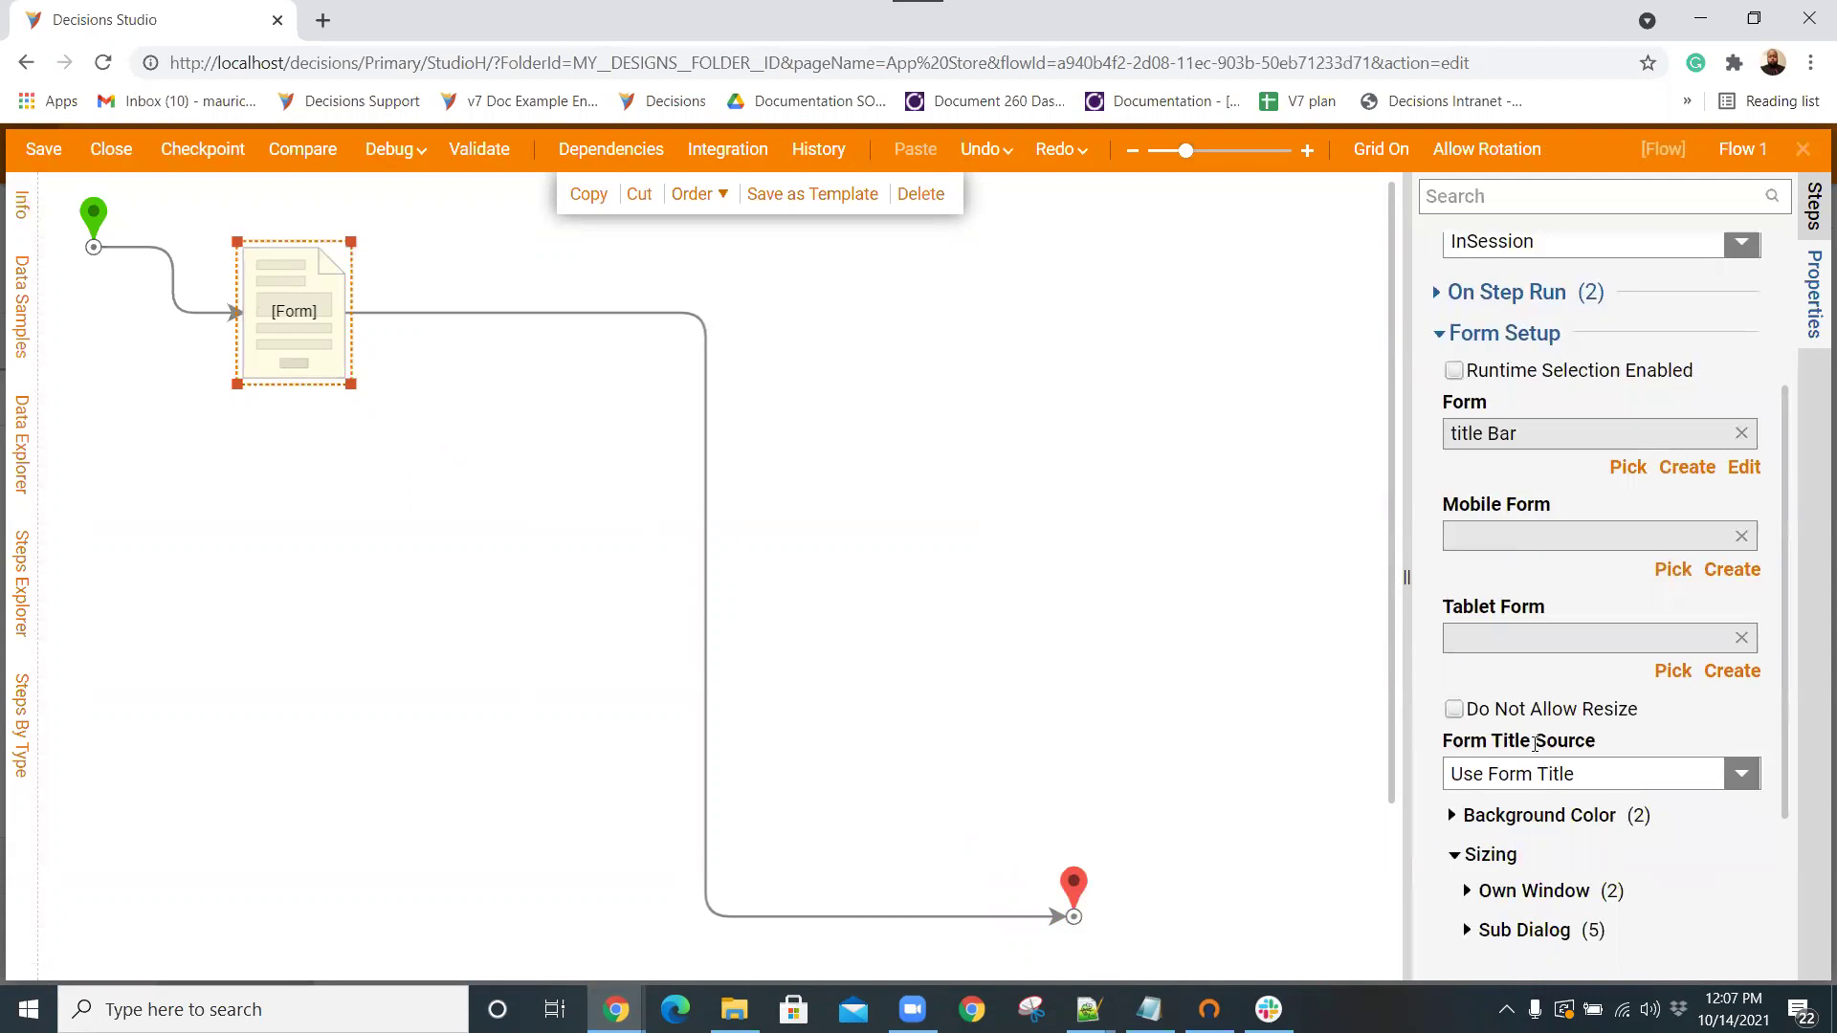
{"action": "scroll", "coordinate": [1536, 744], "scroll_direction": "down", "scroll_amount": 2}
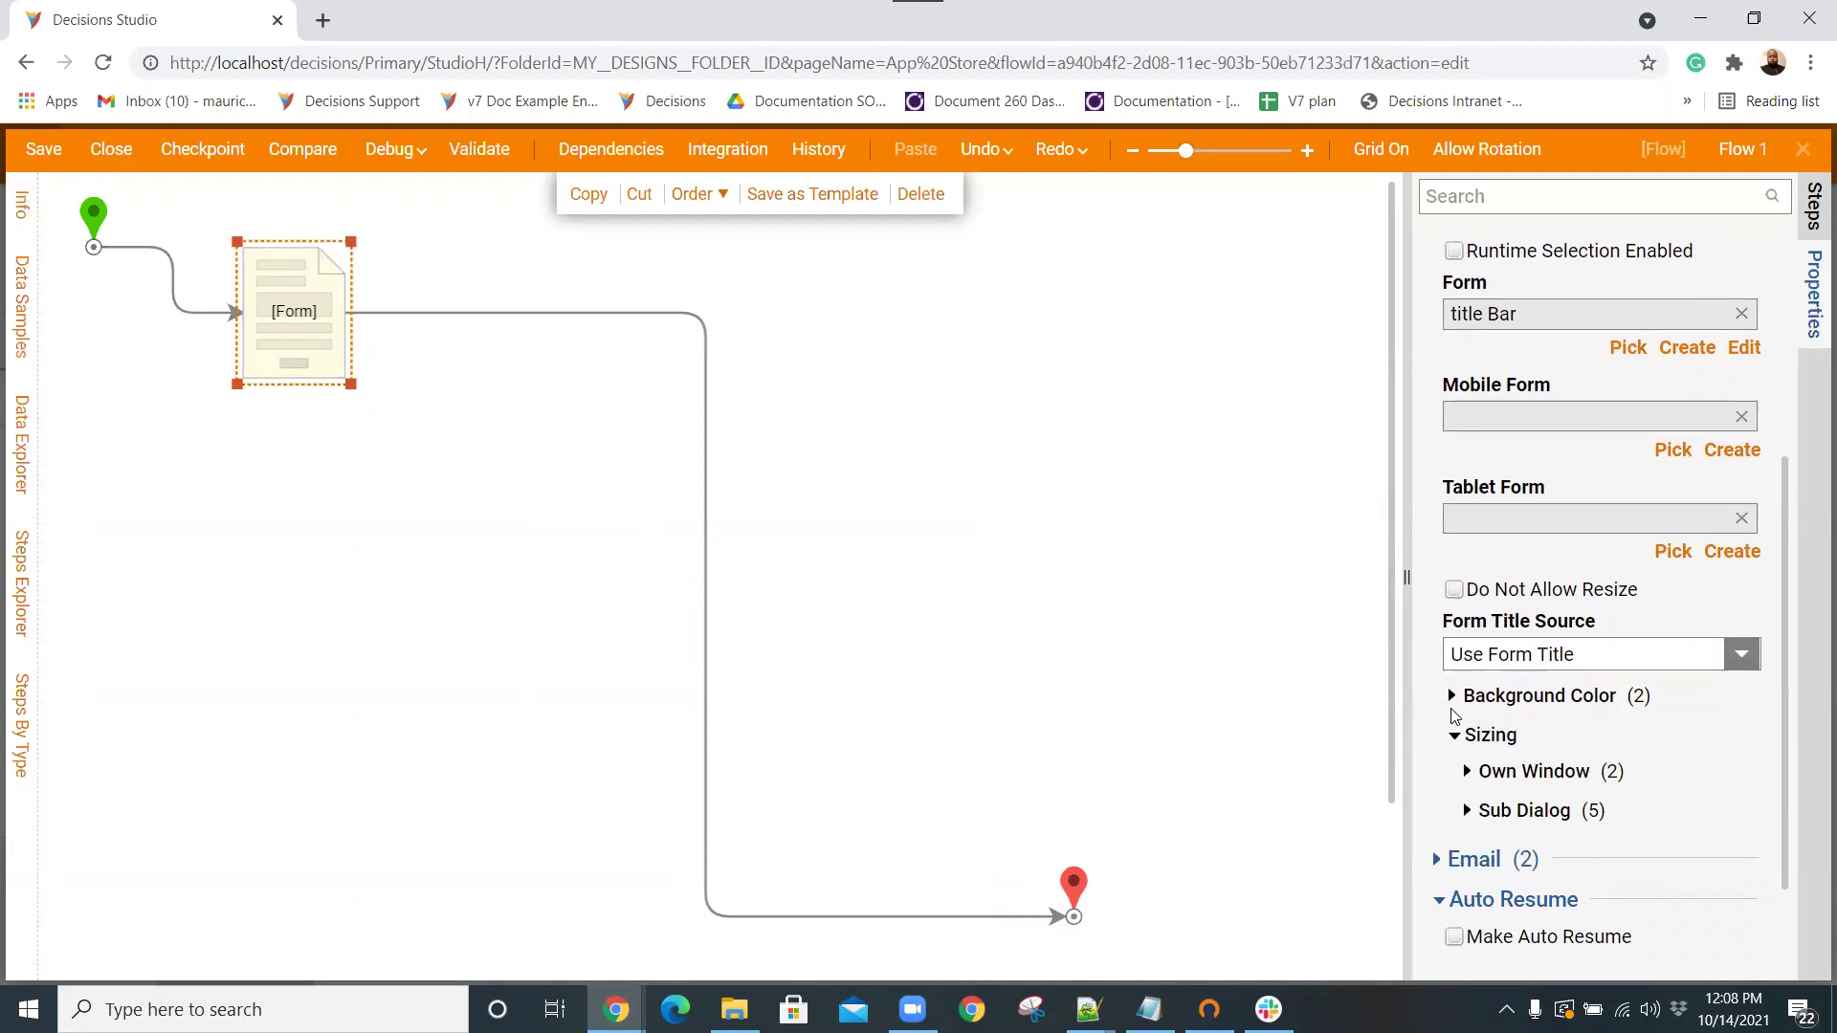
{"action": "left_click", "coordinate": [1734, 656]}
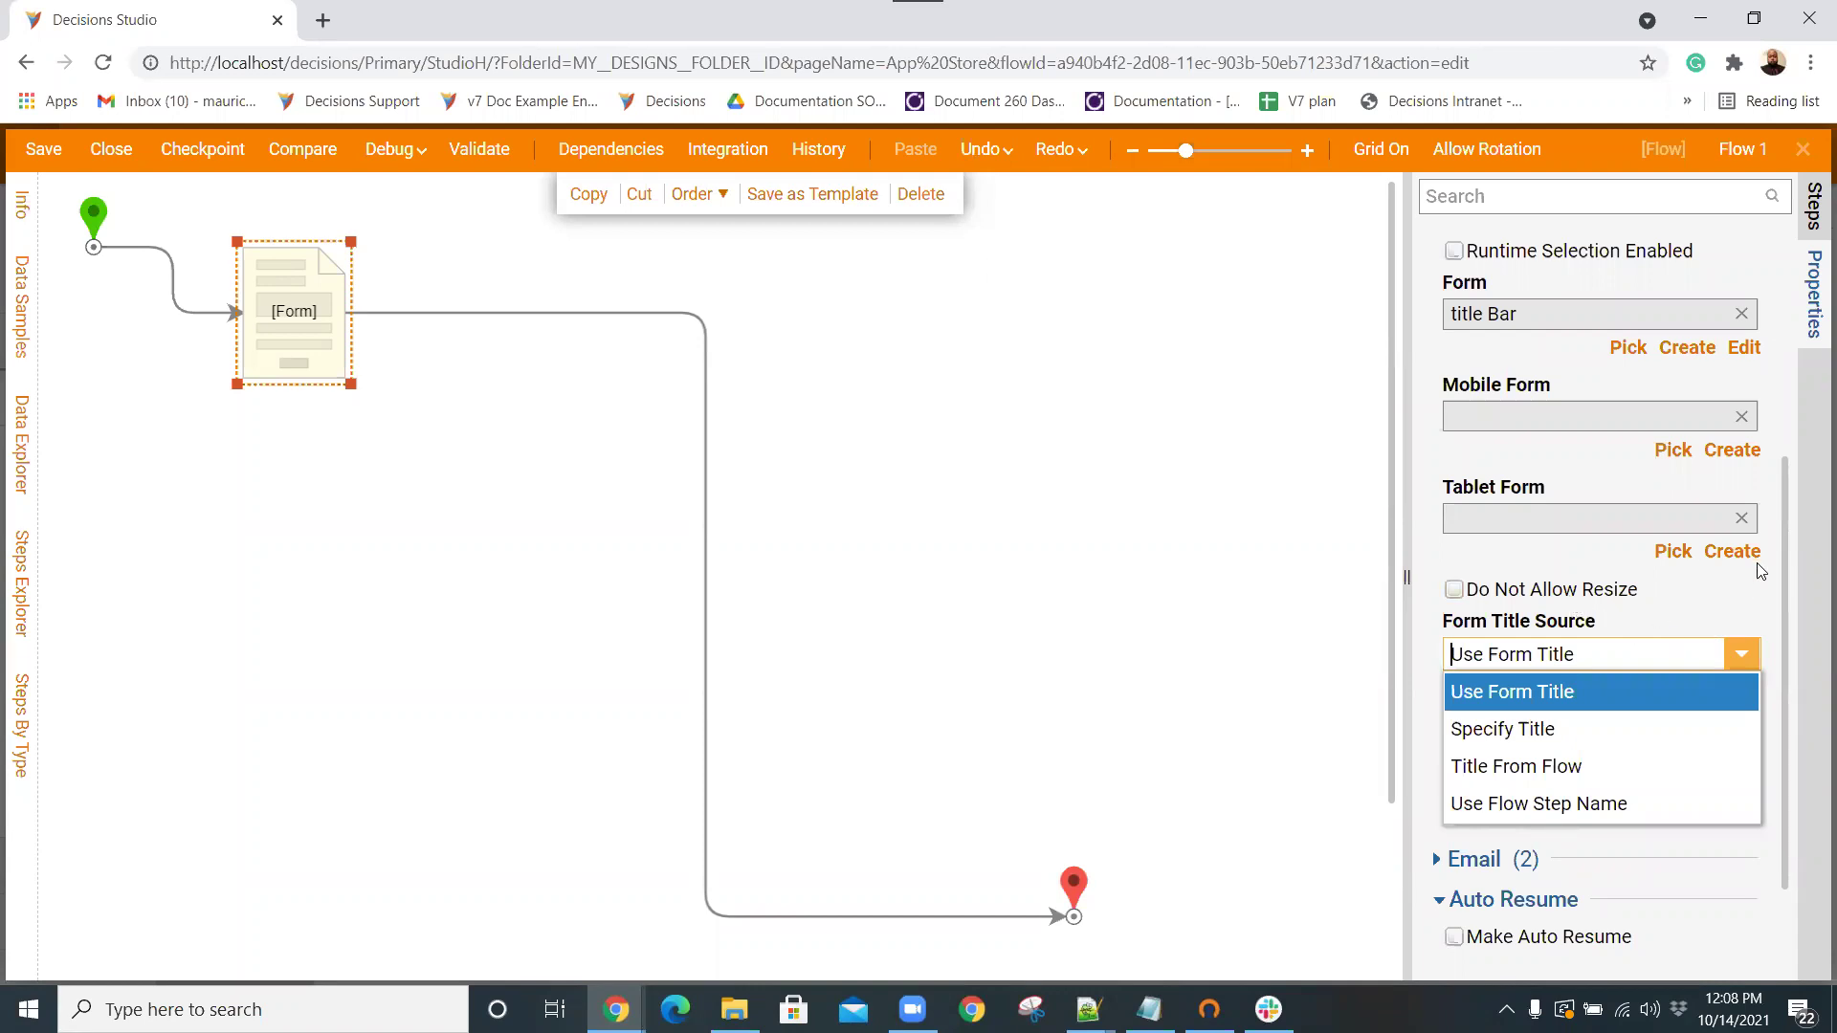
{"action": "left_click", "coordinate": [1785, 529]}
{"action": "left_click_drag", "start_coordinate": [1784, 526], "coordinate": [1772, 649]}
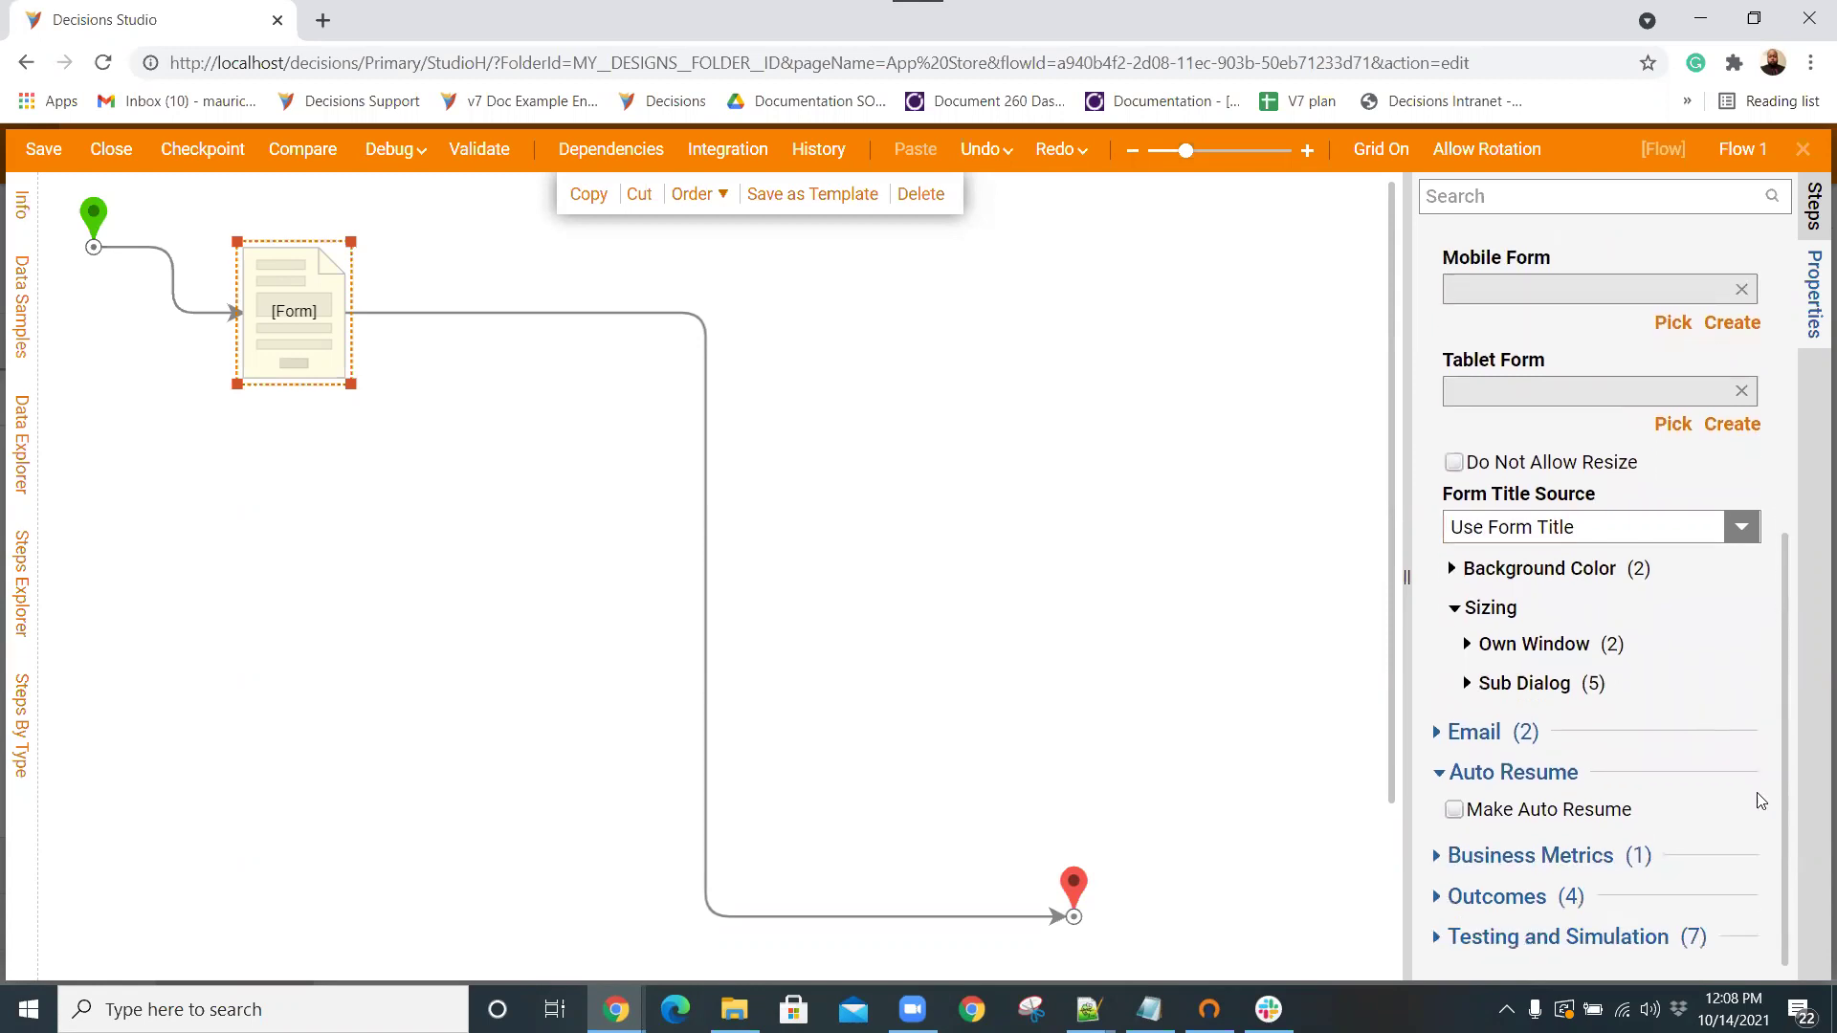
{"action": "left_click_drag", "start_coordinate": [1784, 766], "coordinate": [1783, 524]}
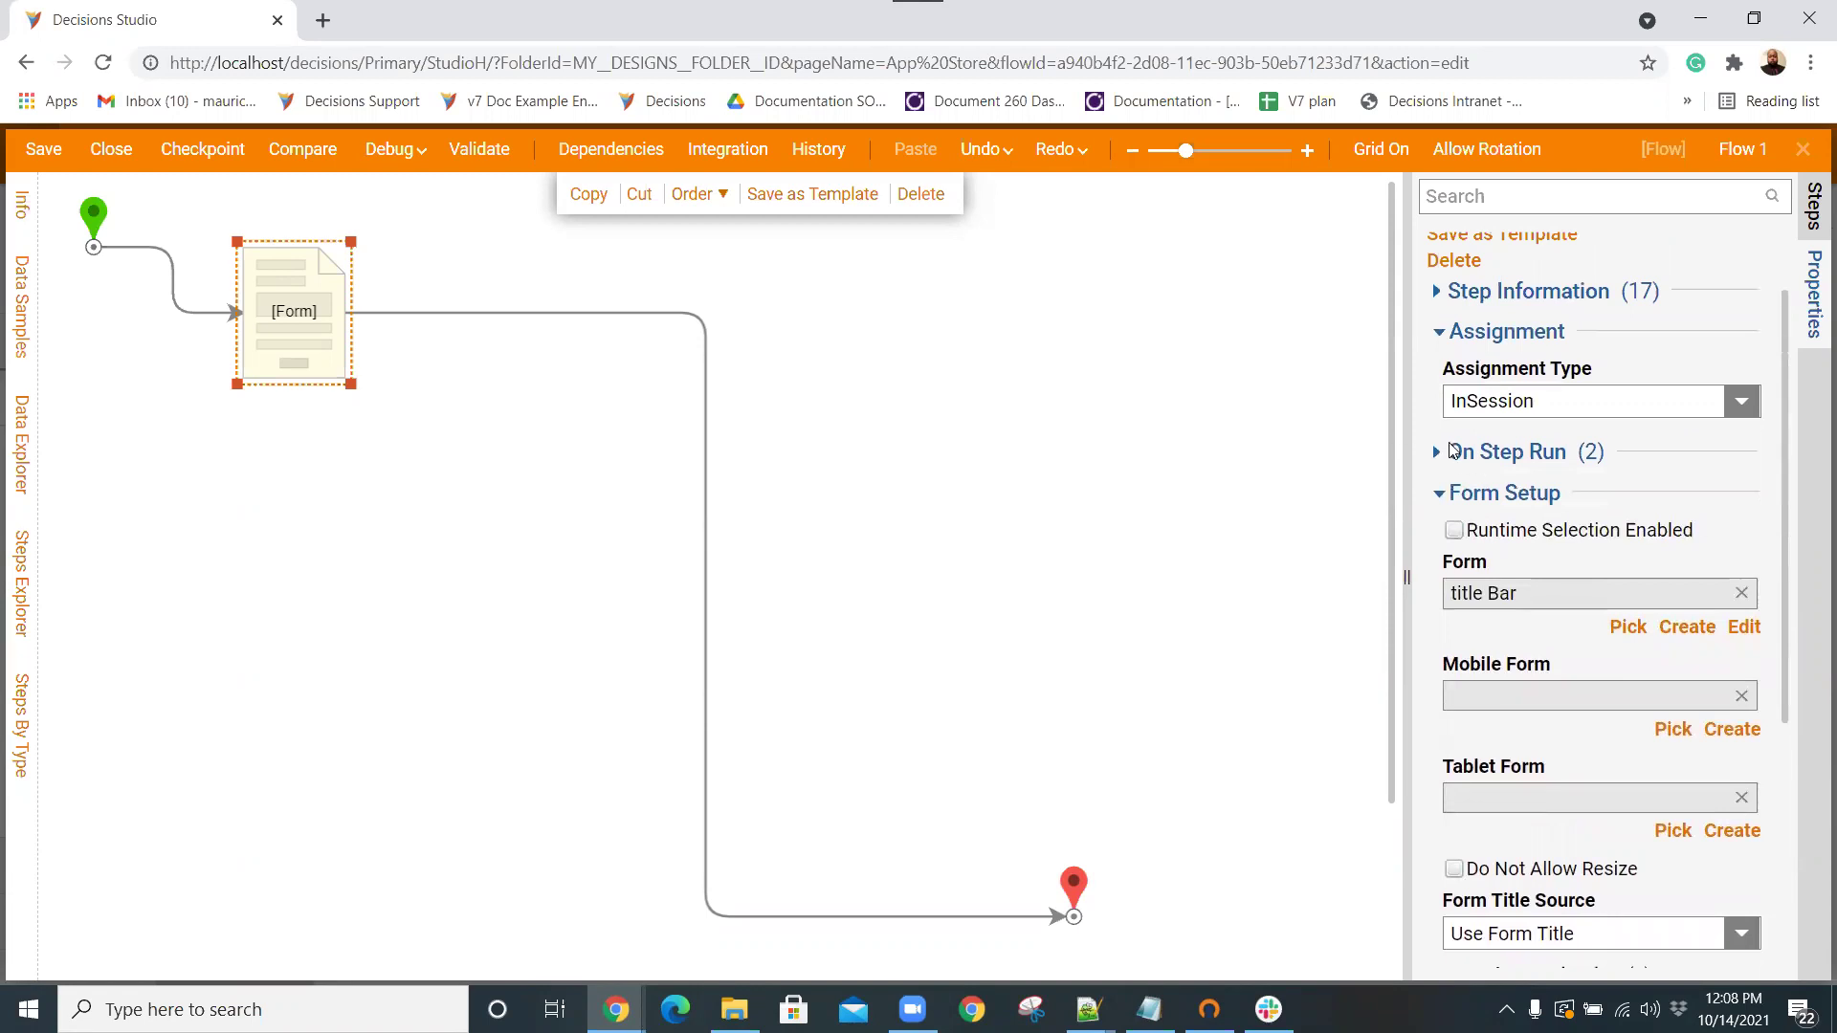
{"action": "scroll", "coordinate": [1699, 403], "scroll_direction": "up", "scroll_amount": 1}
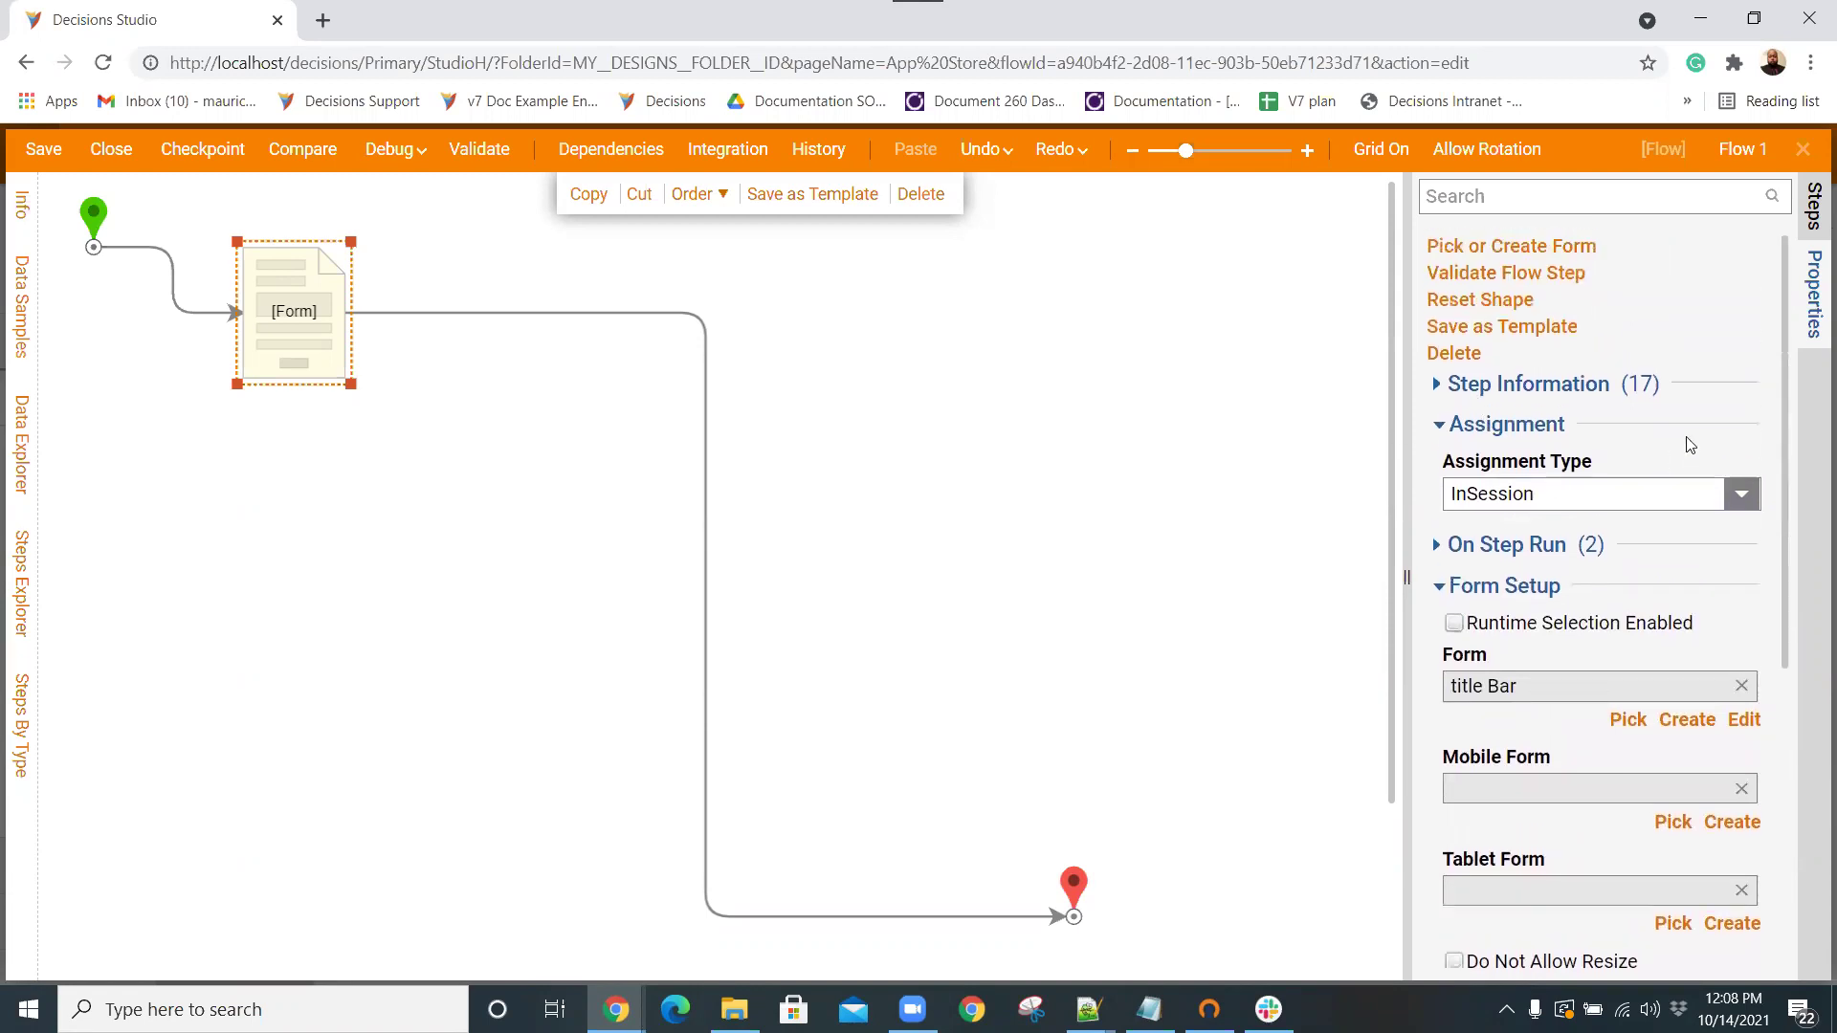
Examine the form step's Step Information and On Step Run properties down to the Form Setup section.
{"action": "left_click", "coordinate": [1438, 380]}
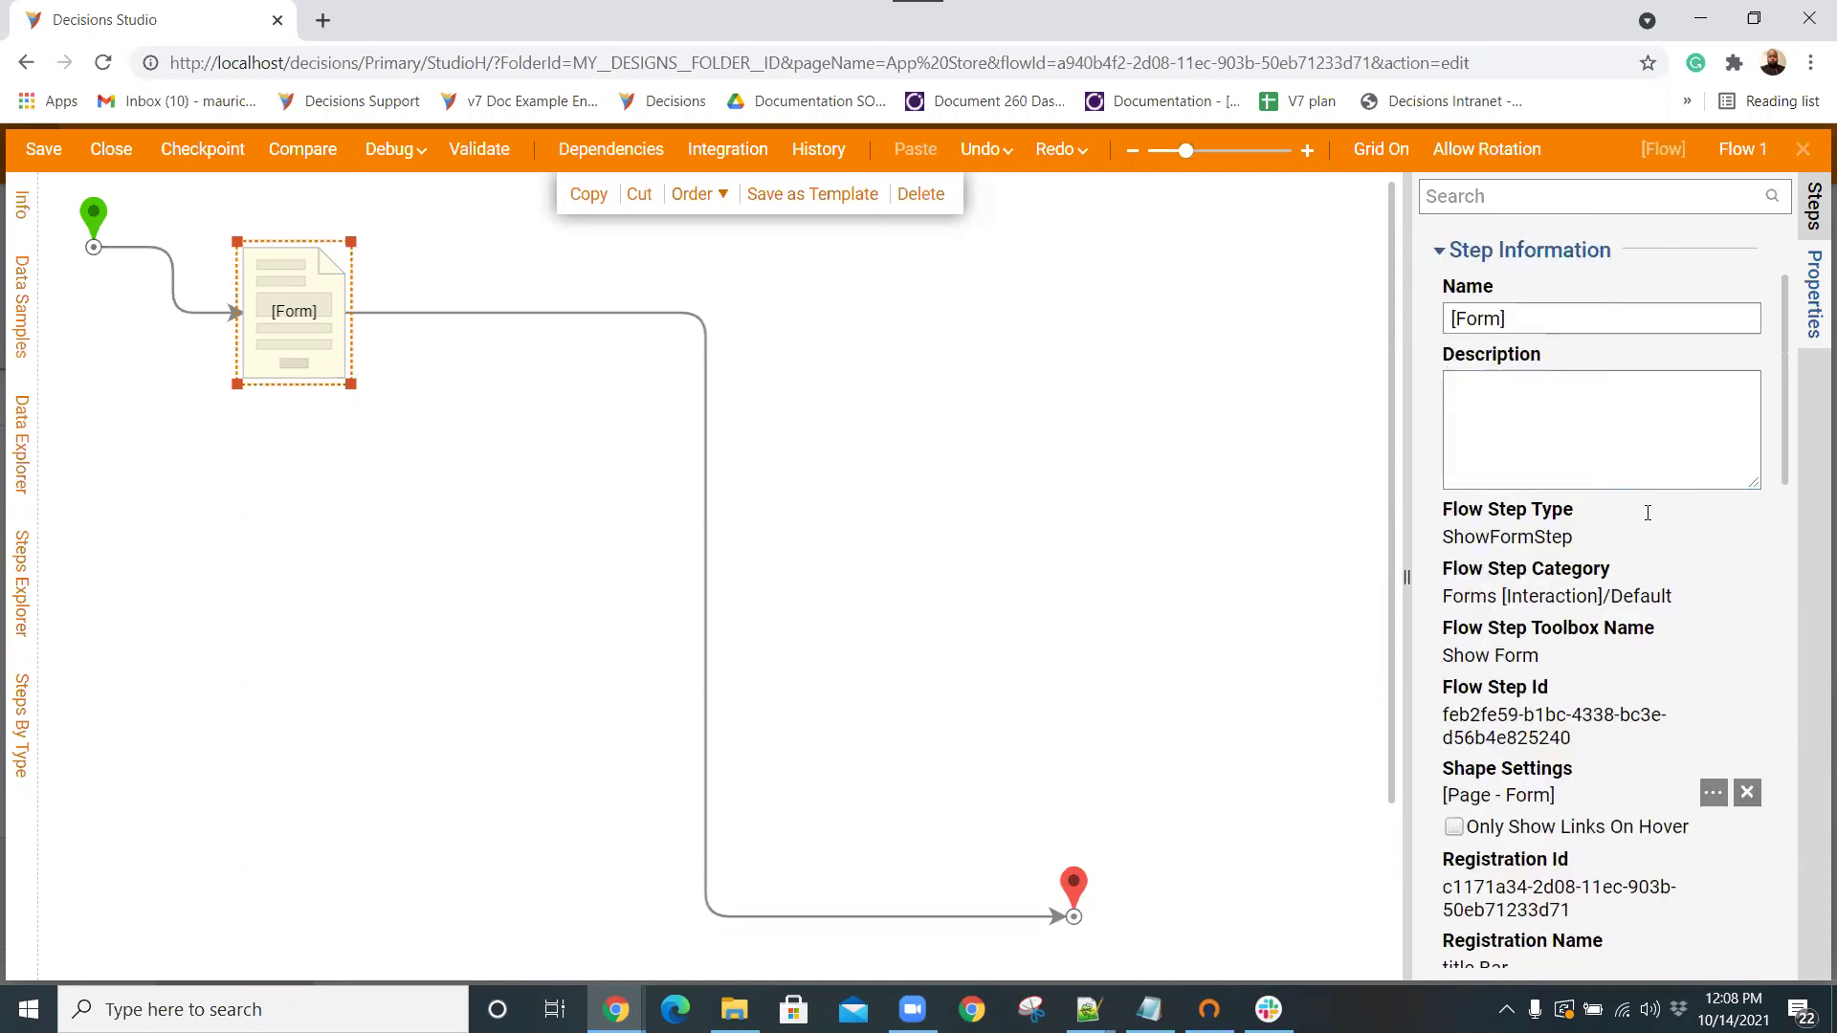
{"action": "scroll", "coordinate": [1614, 651], "scroll_direction": "down", "scroll_amount": 3}
{"action": "scroll", "coordinate": [1614, 651], "scroll_direction": "down", "scroll_amount": 3}
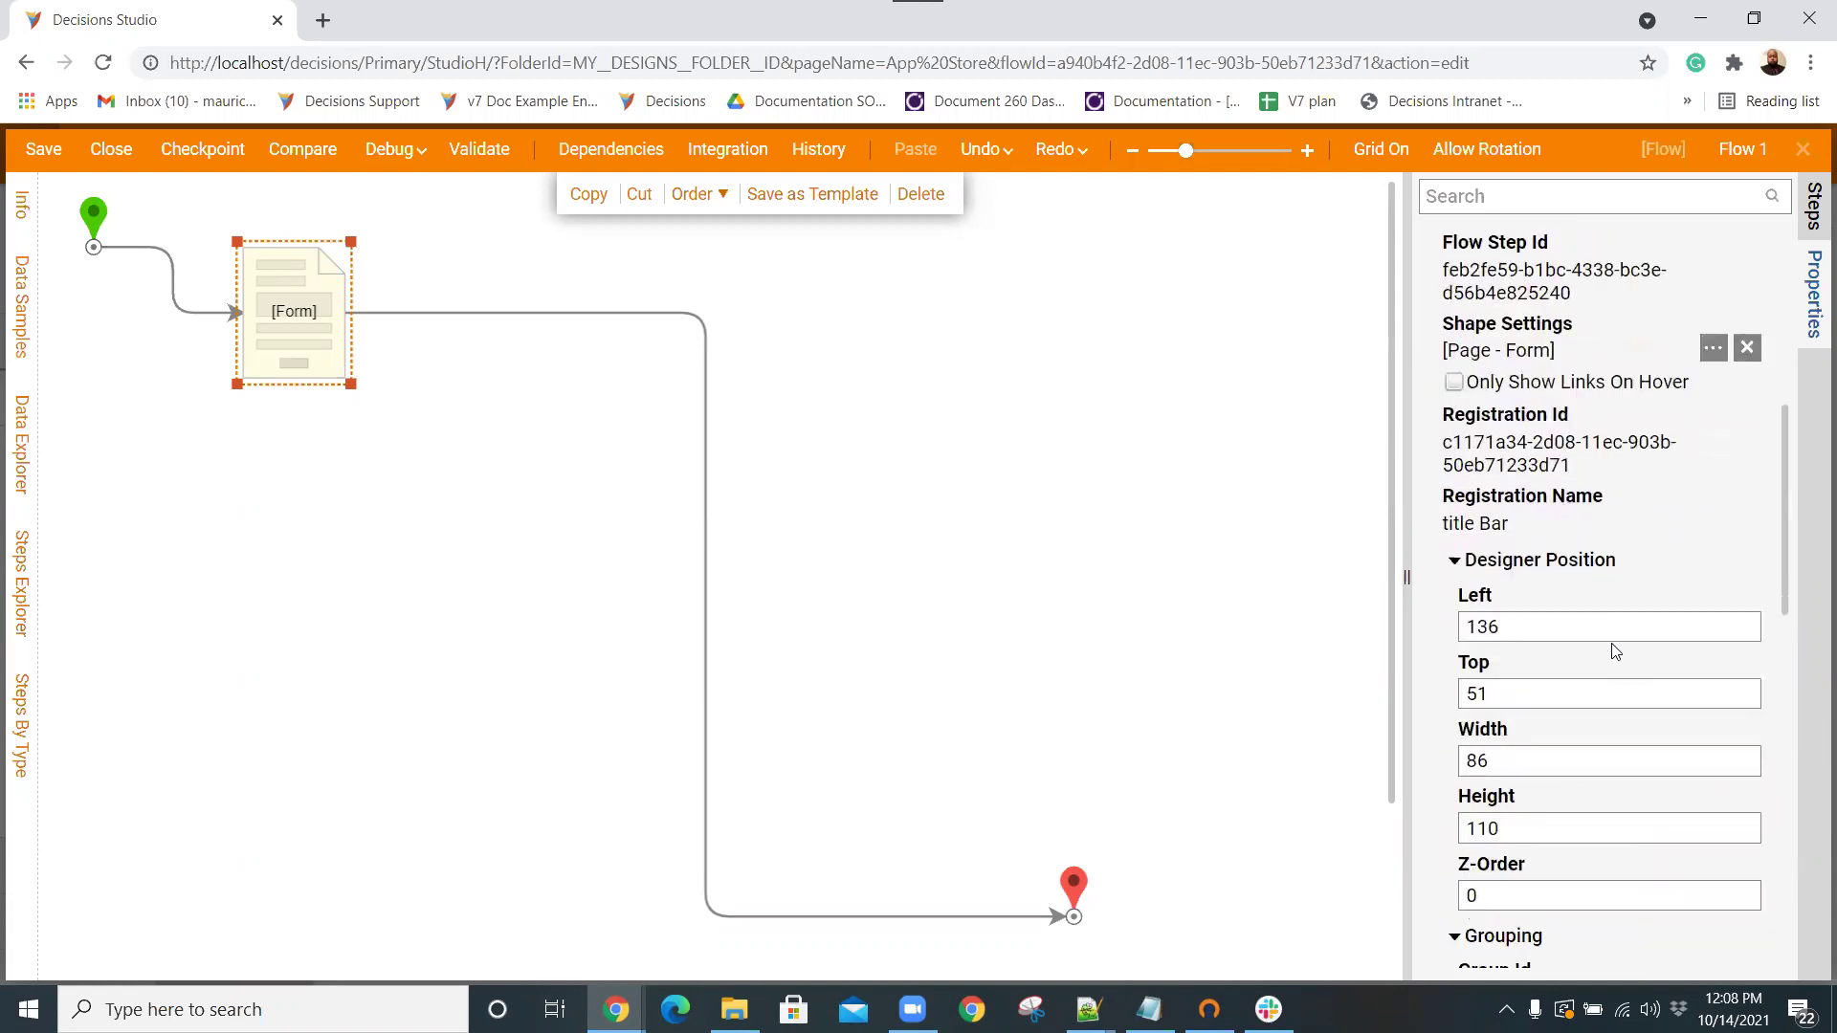
{"action": "scroll", "coordinate": [1615, 651], "scroll_direction": "down", "scroll_amount": 2}
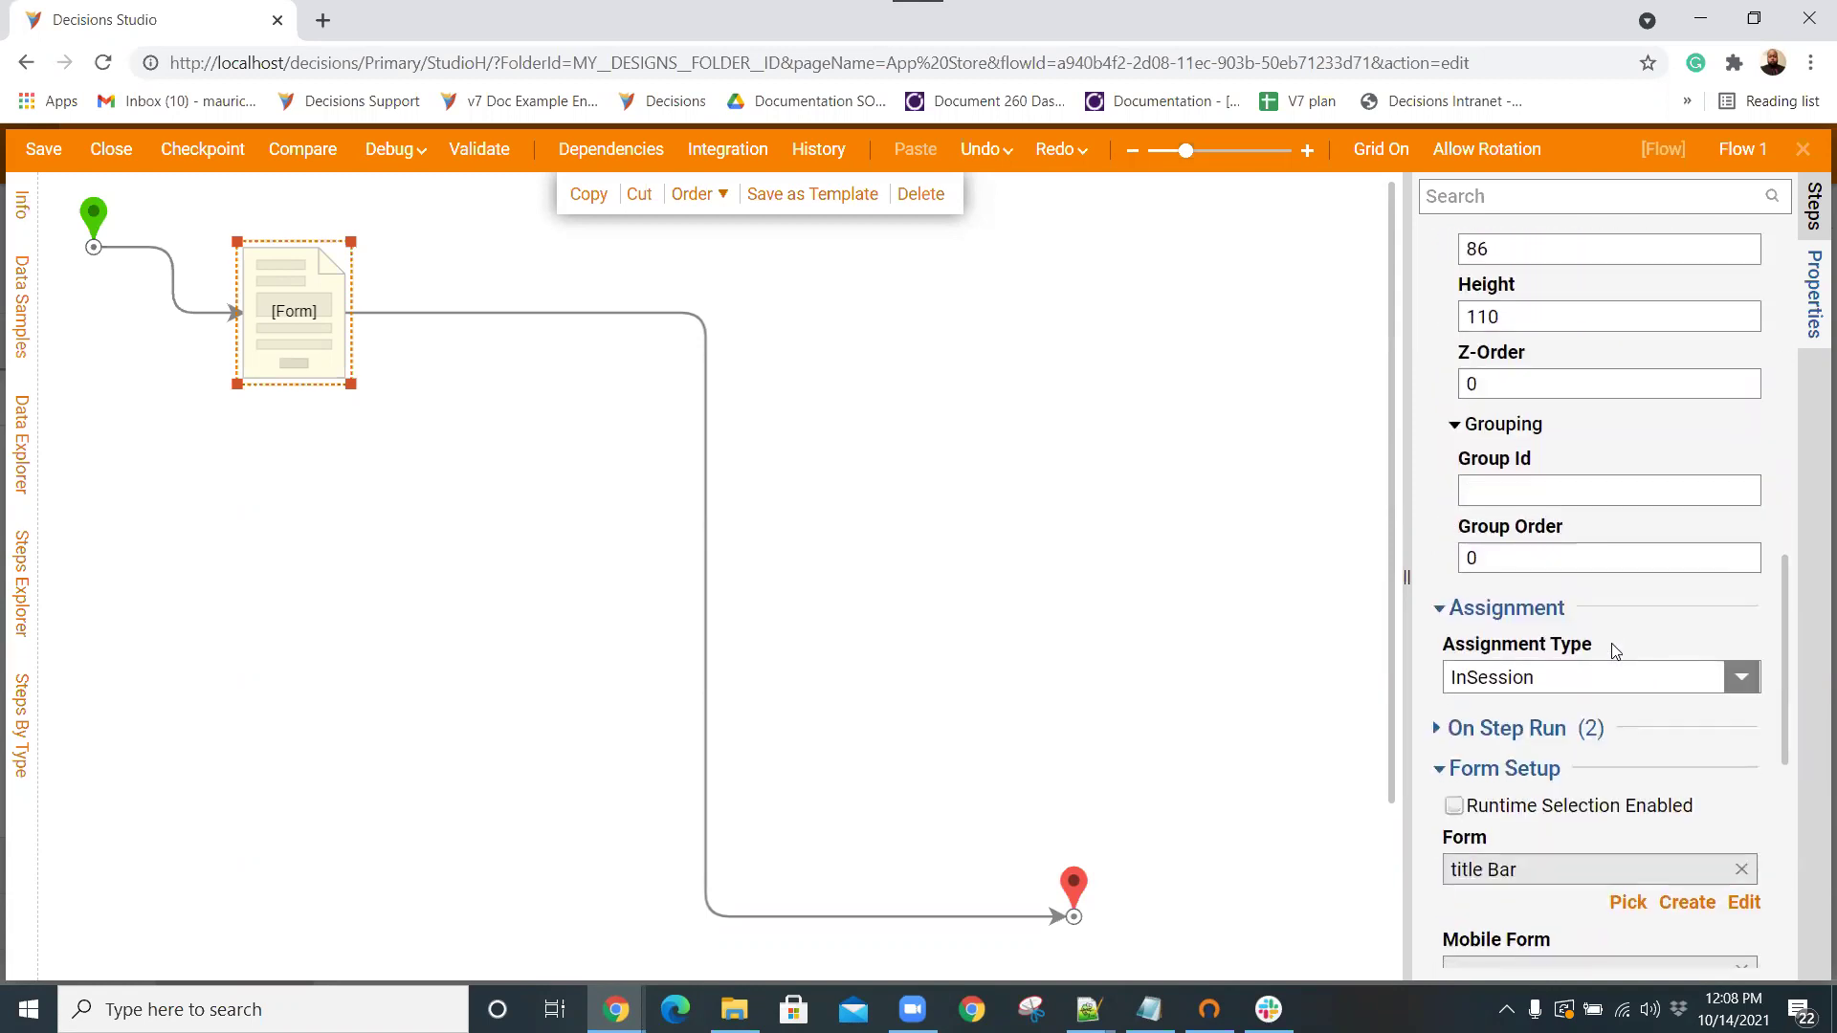
{"action": "scroll", "coordinate": [1615, 651], "scroll_direction": "down", "scroll_amount": 1}
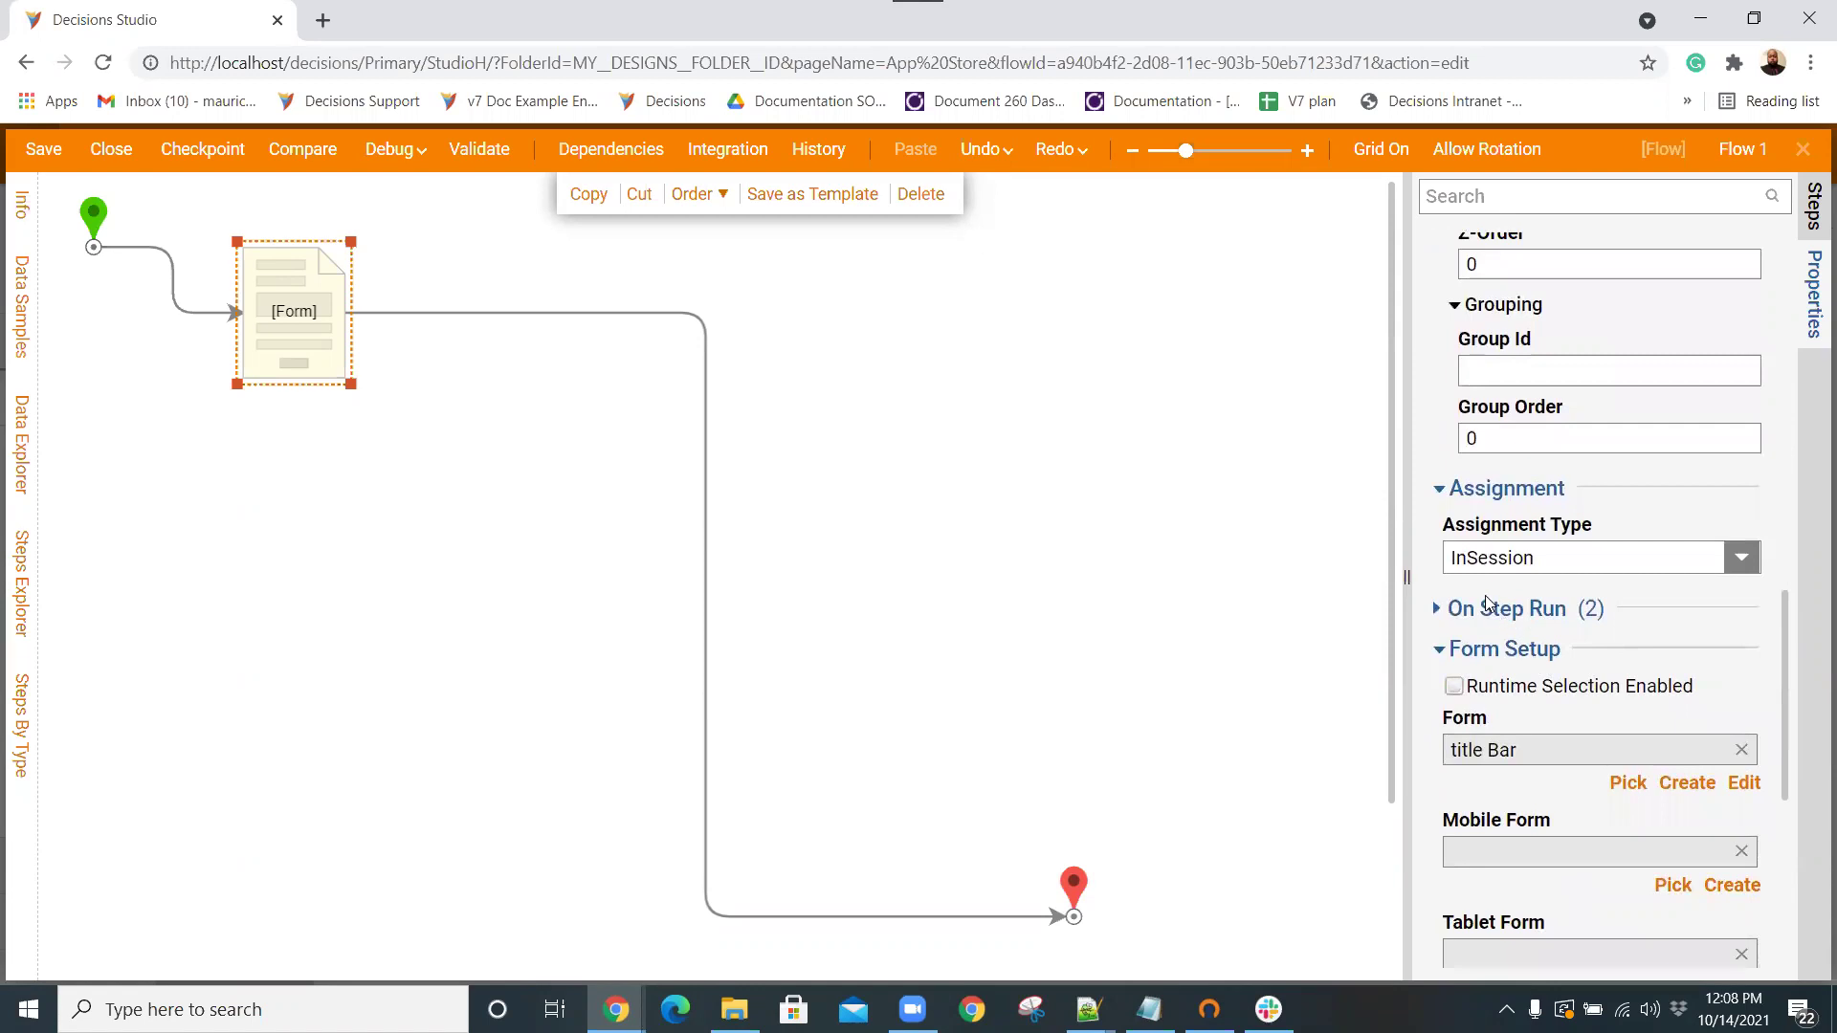
{"action": "left_click", "coordinate": [1437, 609]}
{"action": "scroll", "coordinate": [1577, 683], "scroll_direction": "down", "scroll_amount": 3}
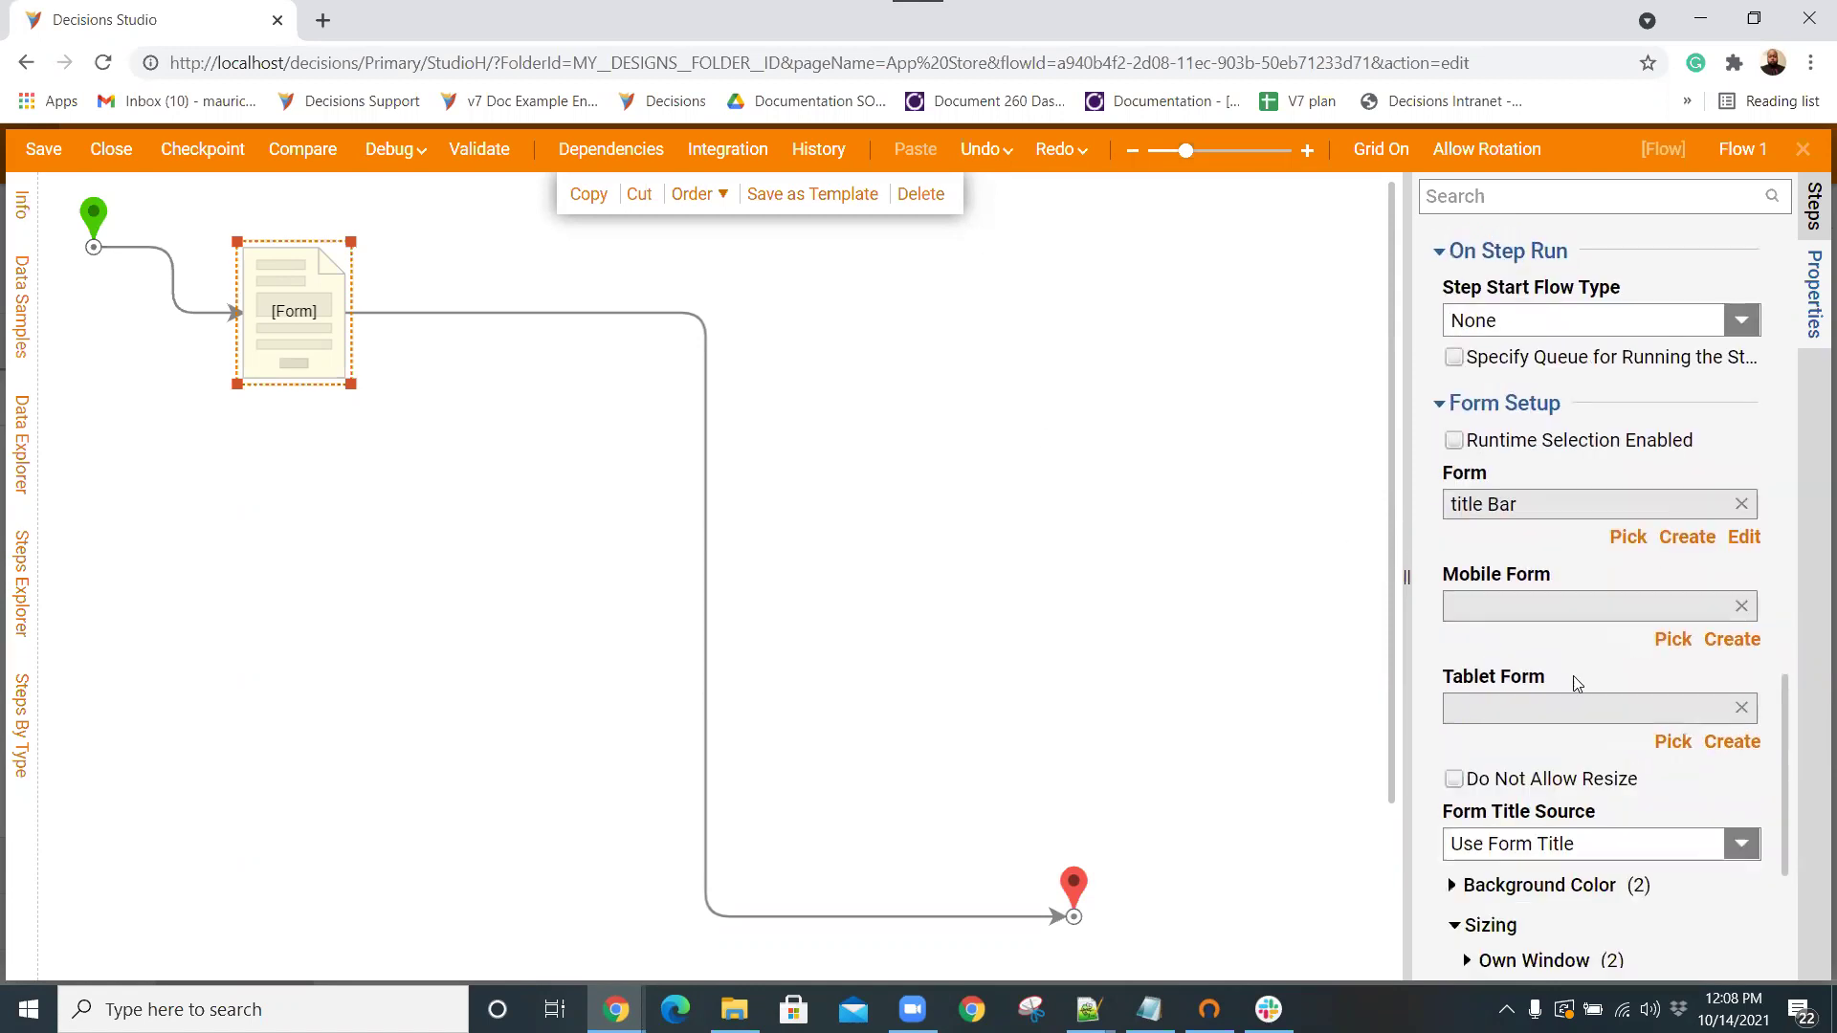
Set the form step's Form Title Source to Specify Title.
{"action": "scroll", "coordinate": [1576, 682], "scroll_direction": "down", "scroll_amount": 2}
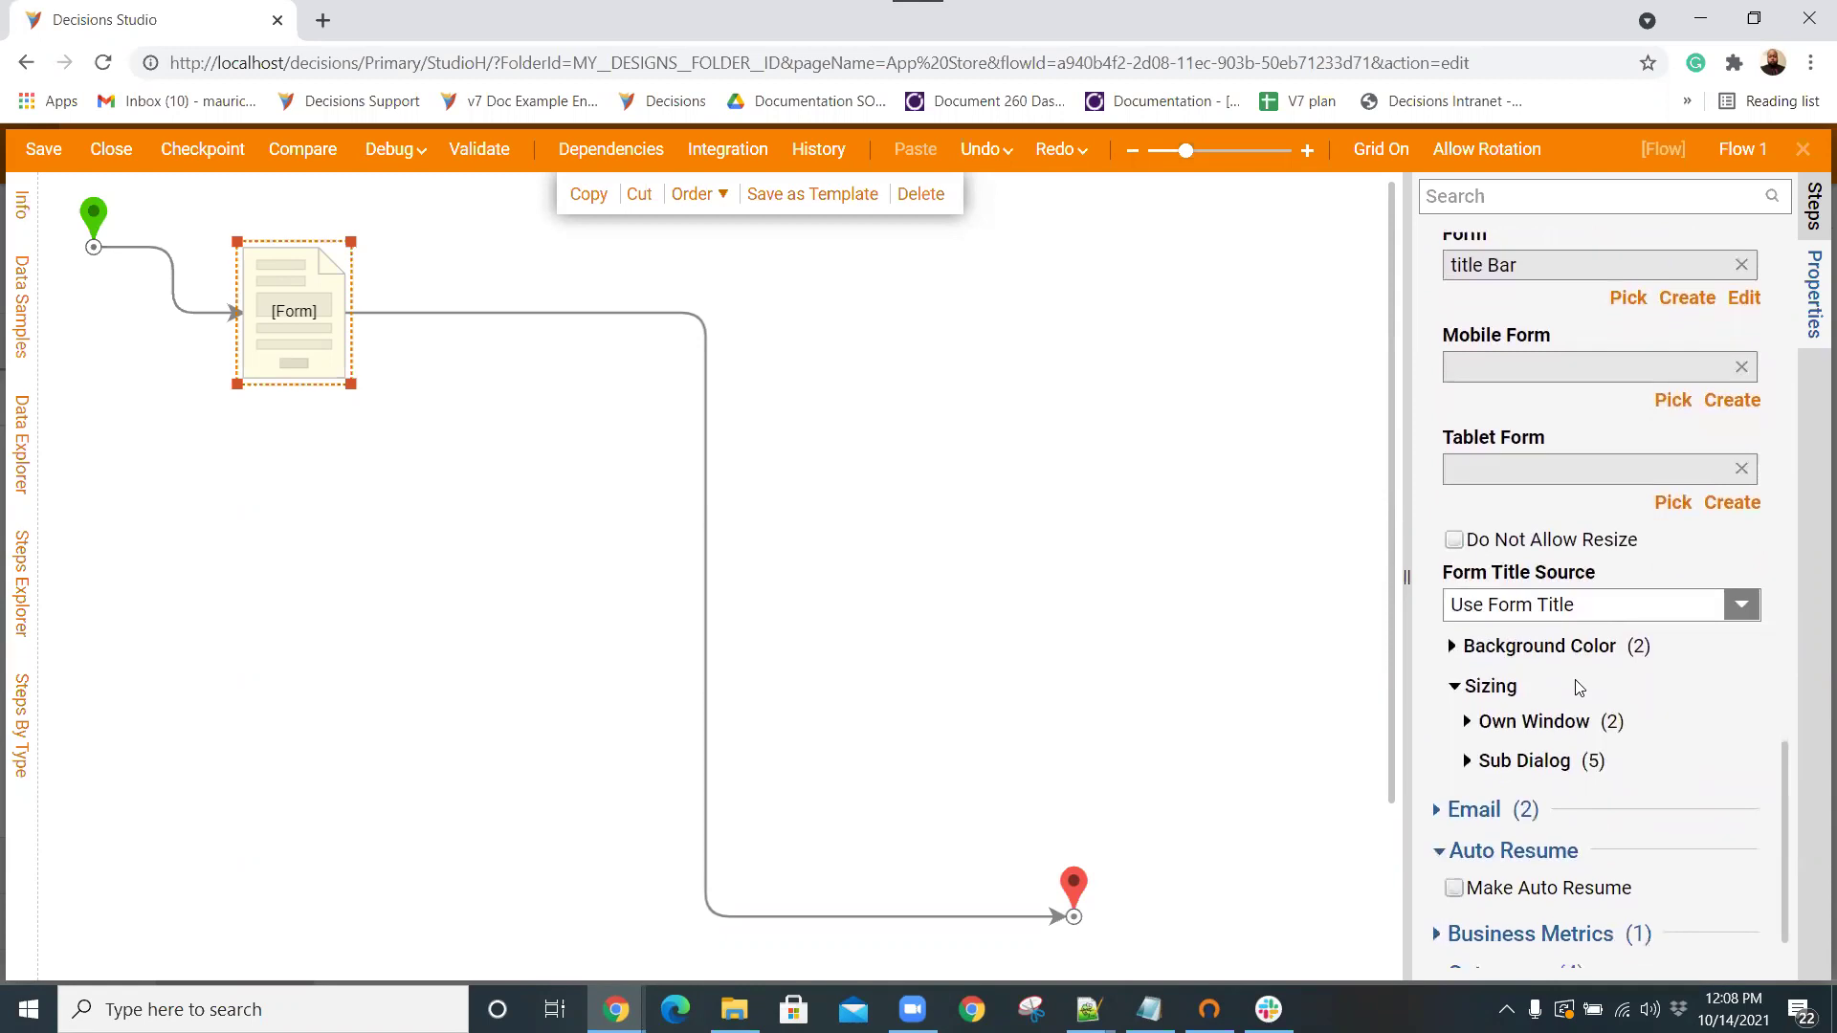
{"action": "left_click", "coordinate": [1738, 604]}
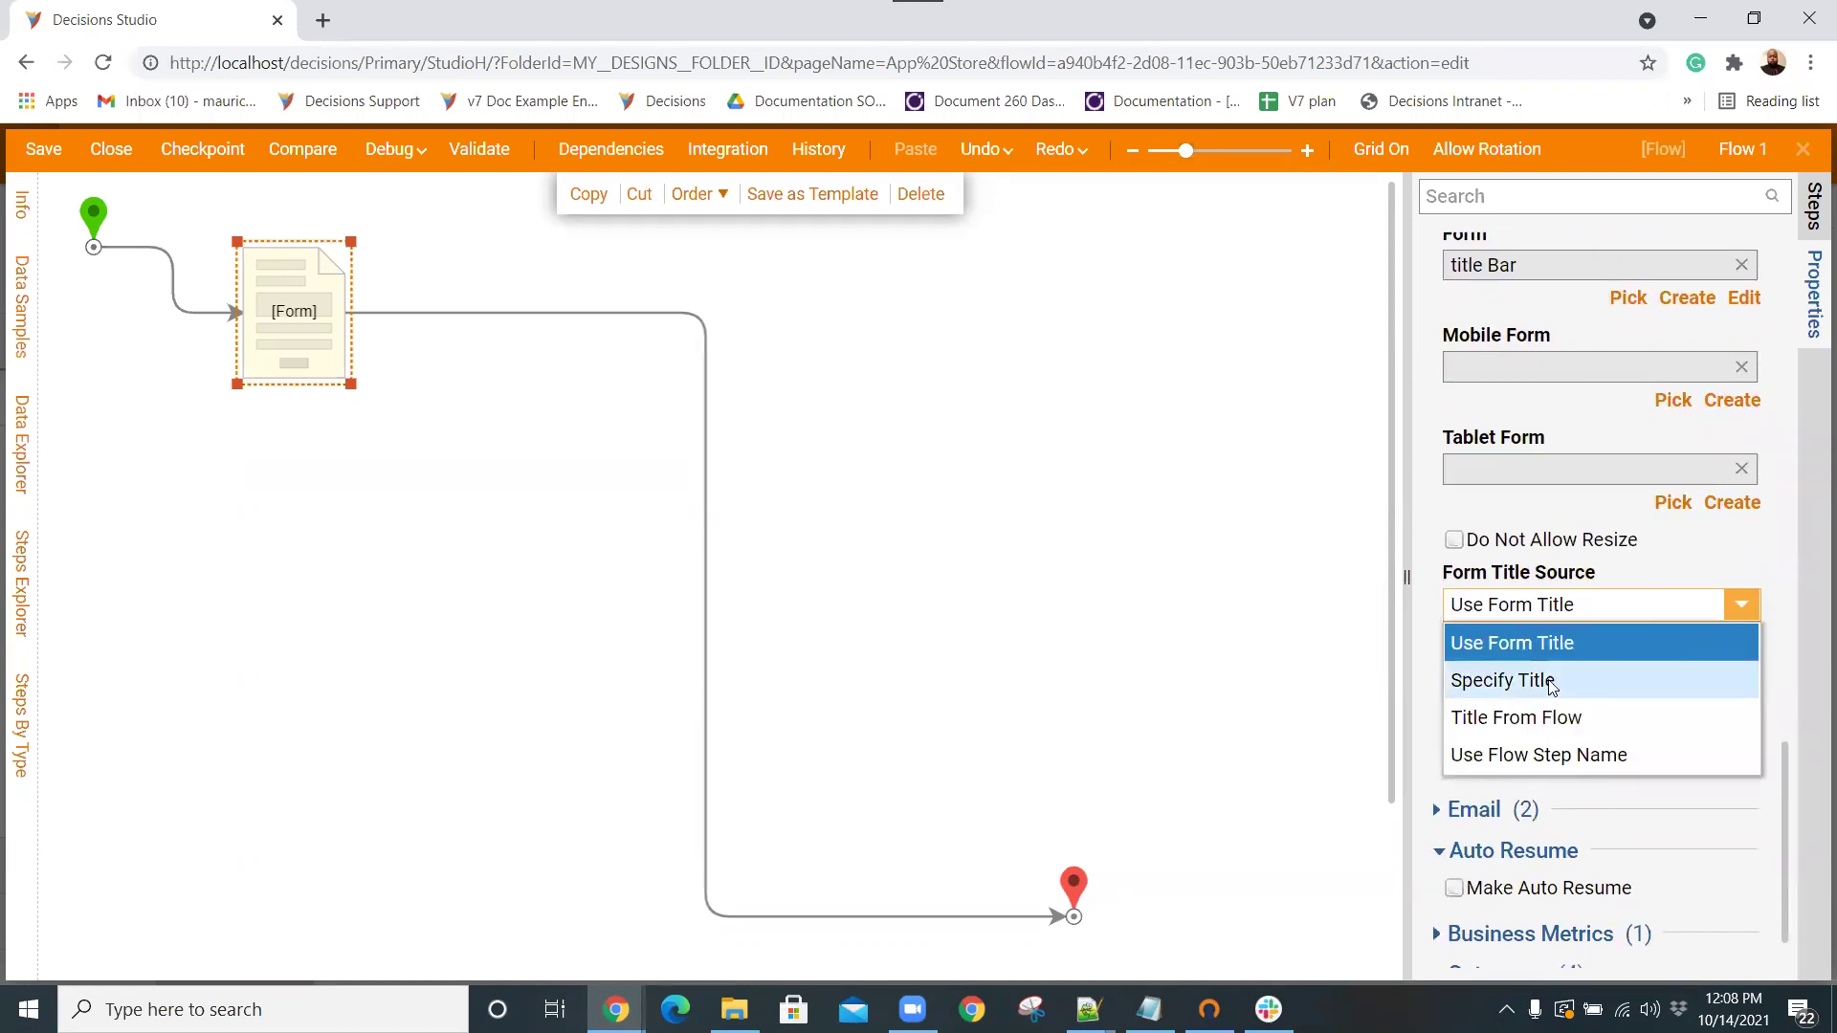
{"action": "left_click", "coordinate": [1511, 681]}
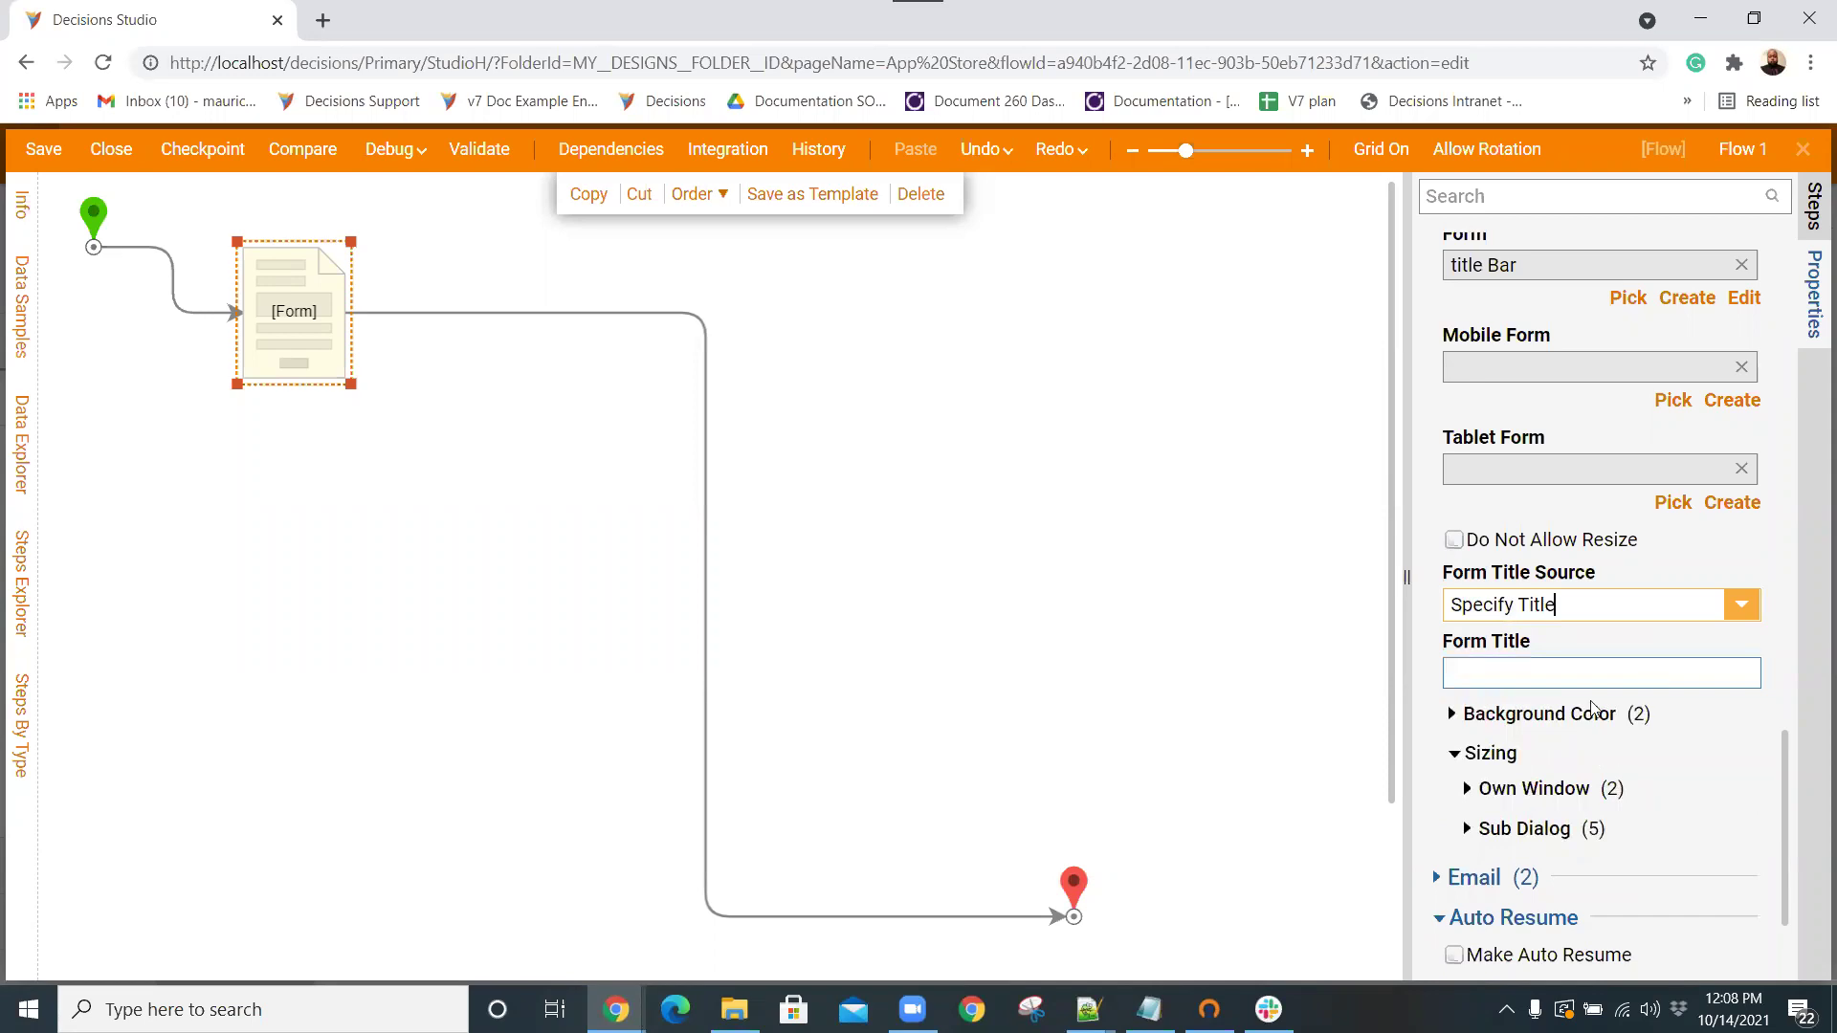
Expand the form step's Own Window and Sub Dialog sizing options and enable Hide Title Bar for the sub dialog.
{"action": "left_click", "coordinate": [1470, 787]}
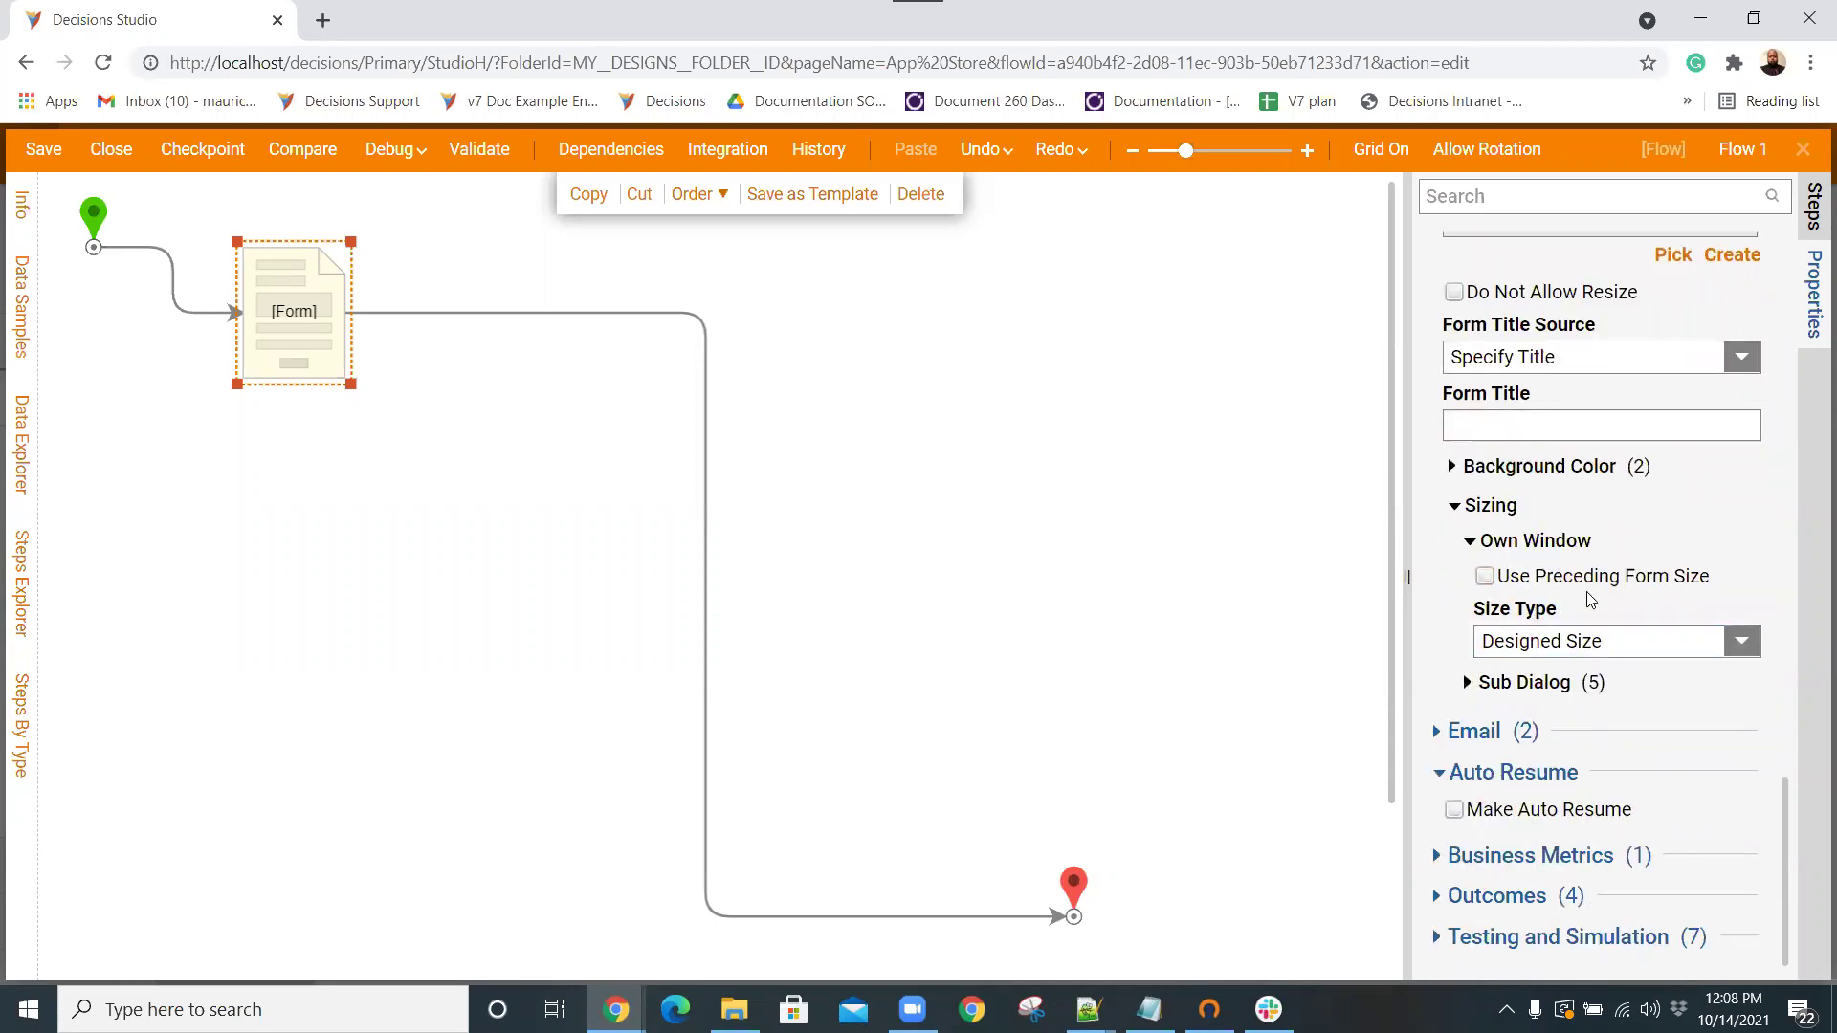
{"action": "left_click", "coordinate": [1467, 682]}
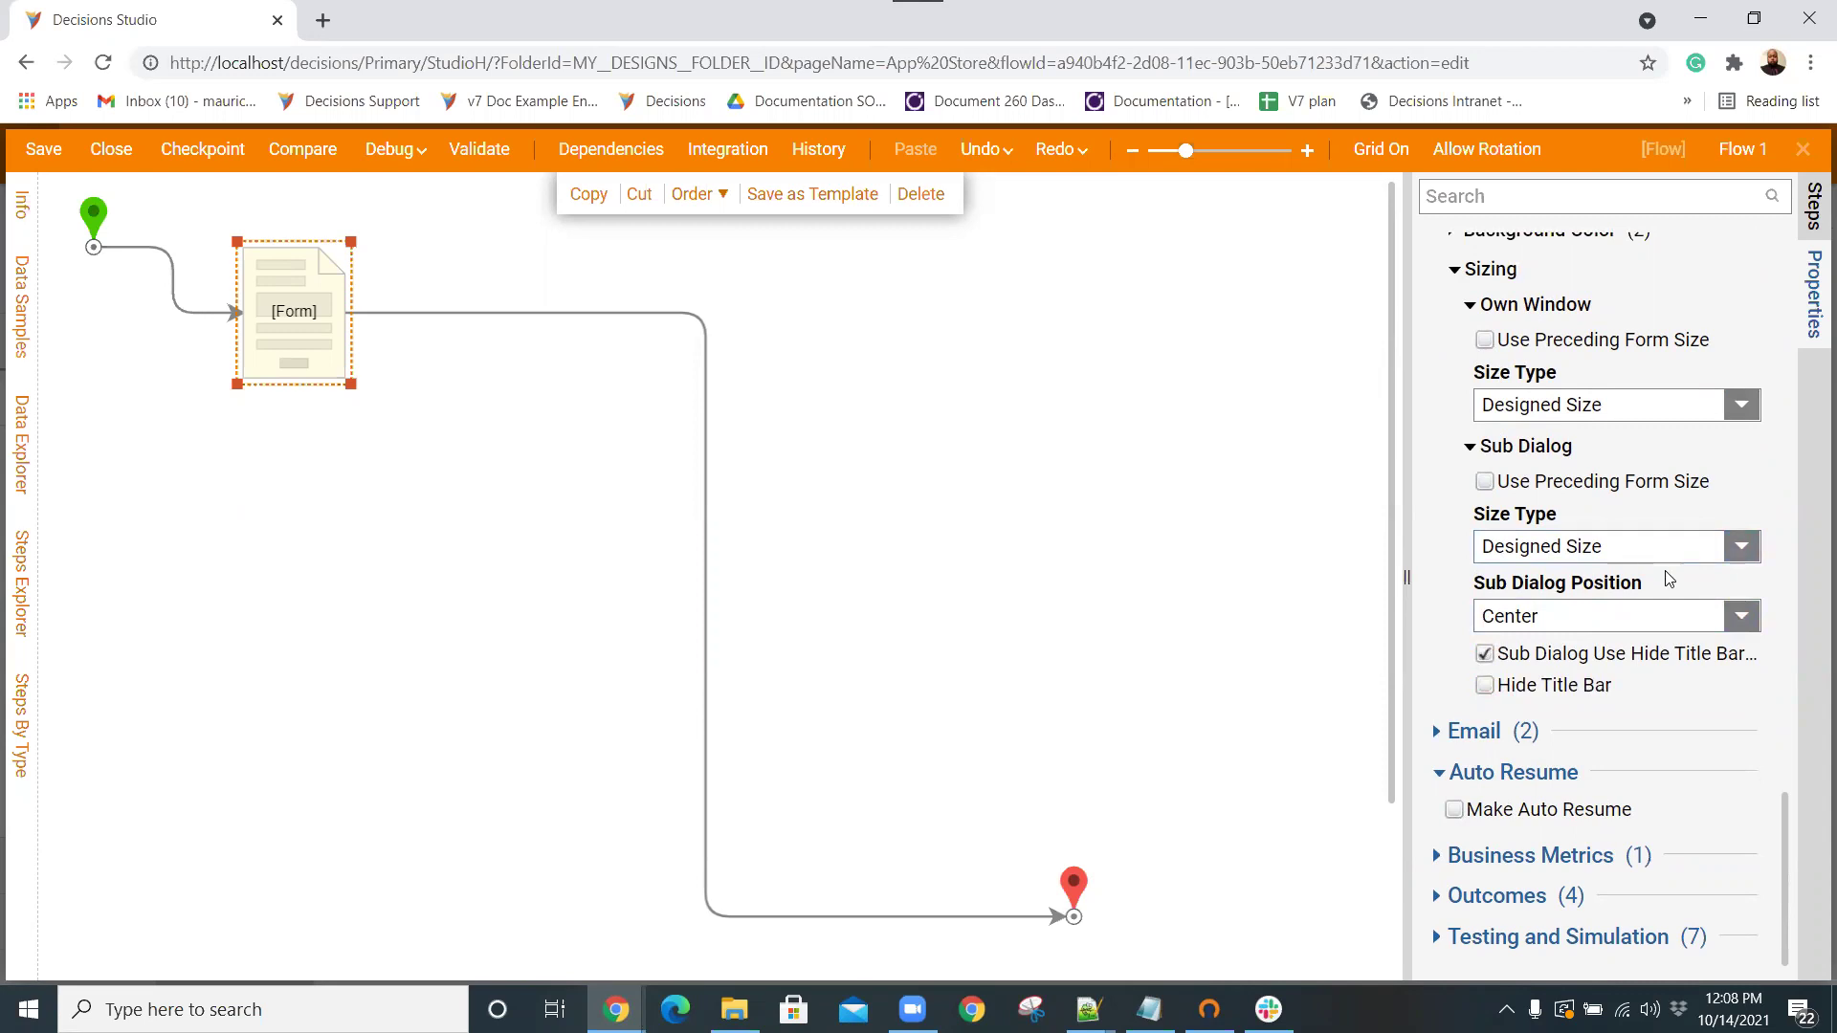
{"action": "left_click", "coordinate": [1485, 685]}
Enter "Can you see me" as the form step's Form Title.
{"action": "scroll", "coordinate": [1510, 673], "scroll_direction": "up", "scroll_amount": 4}
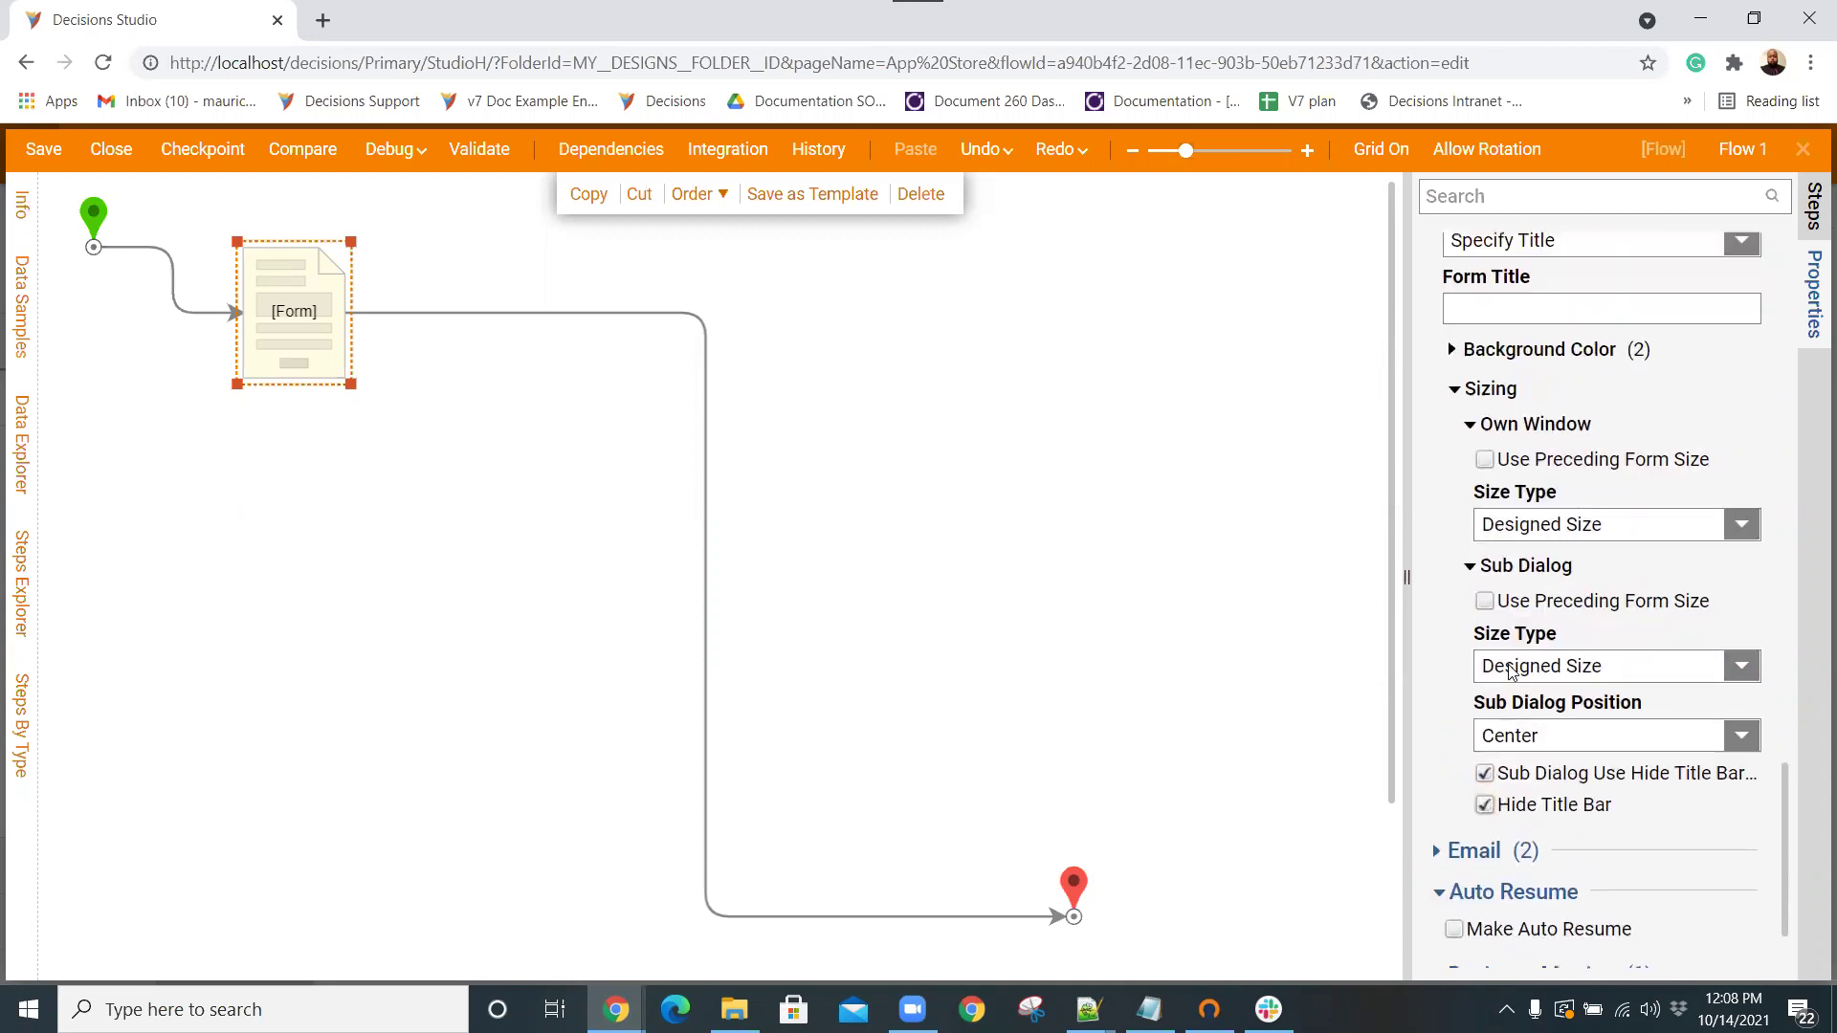
{"action": "scroll", "coordinate": [1512, 673], "scroll_direction": "up", "scroll_amount": 2}
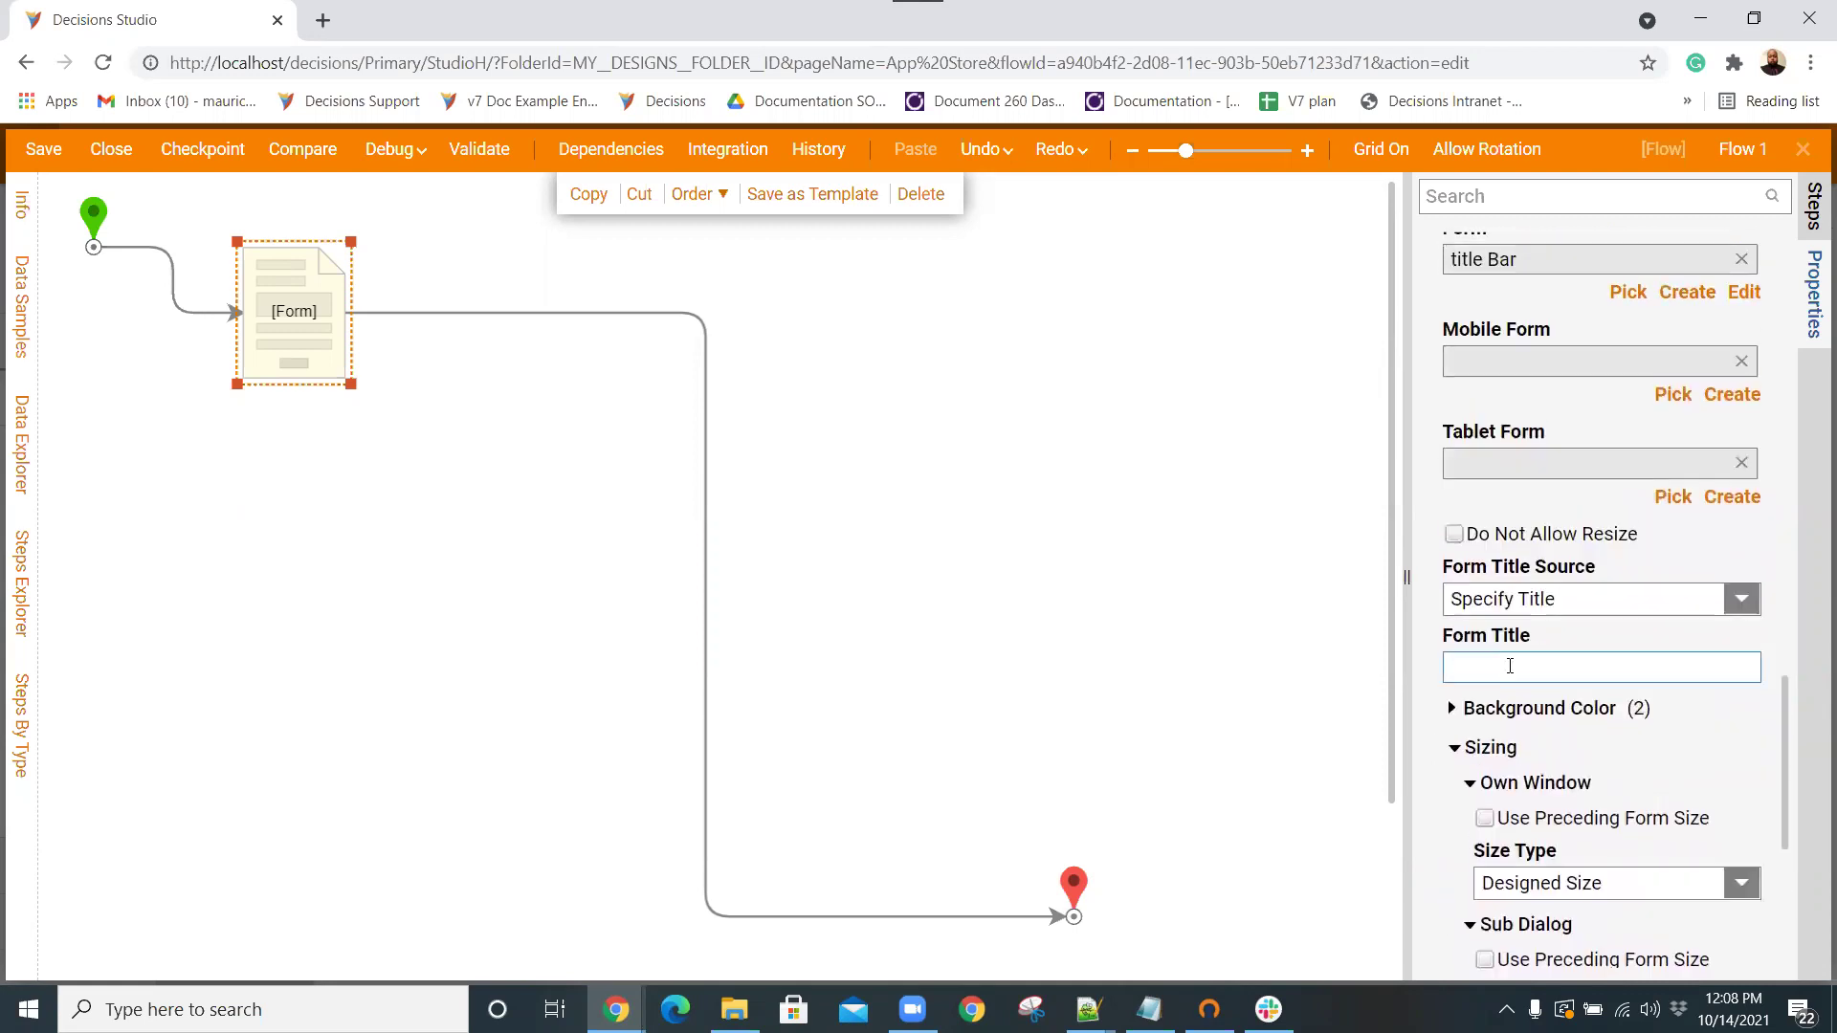
{"action": "left_click", "coordinate": [1509, 666]}
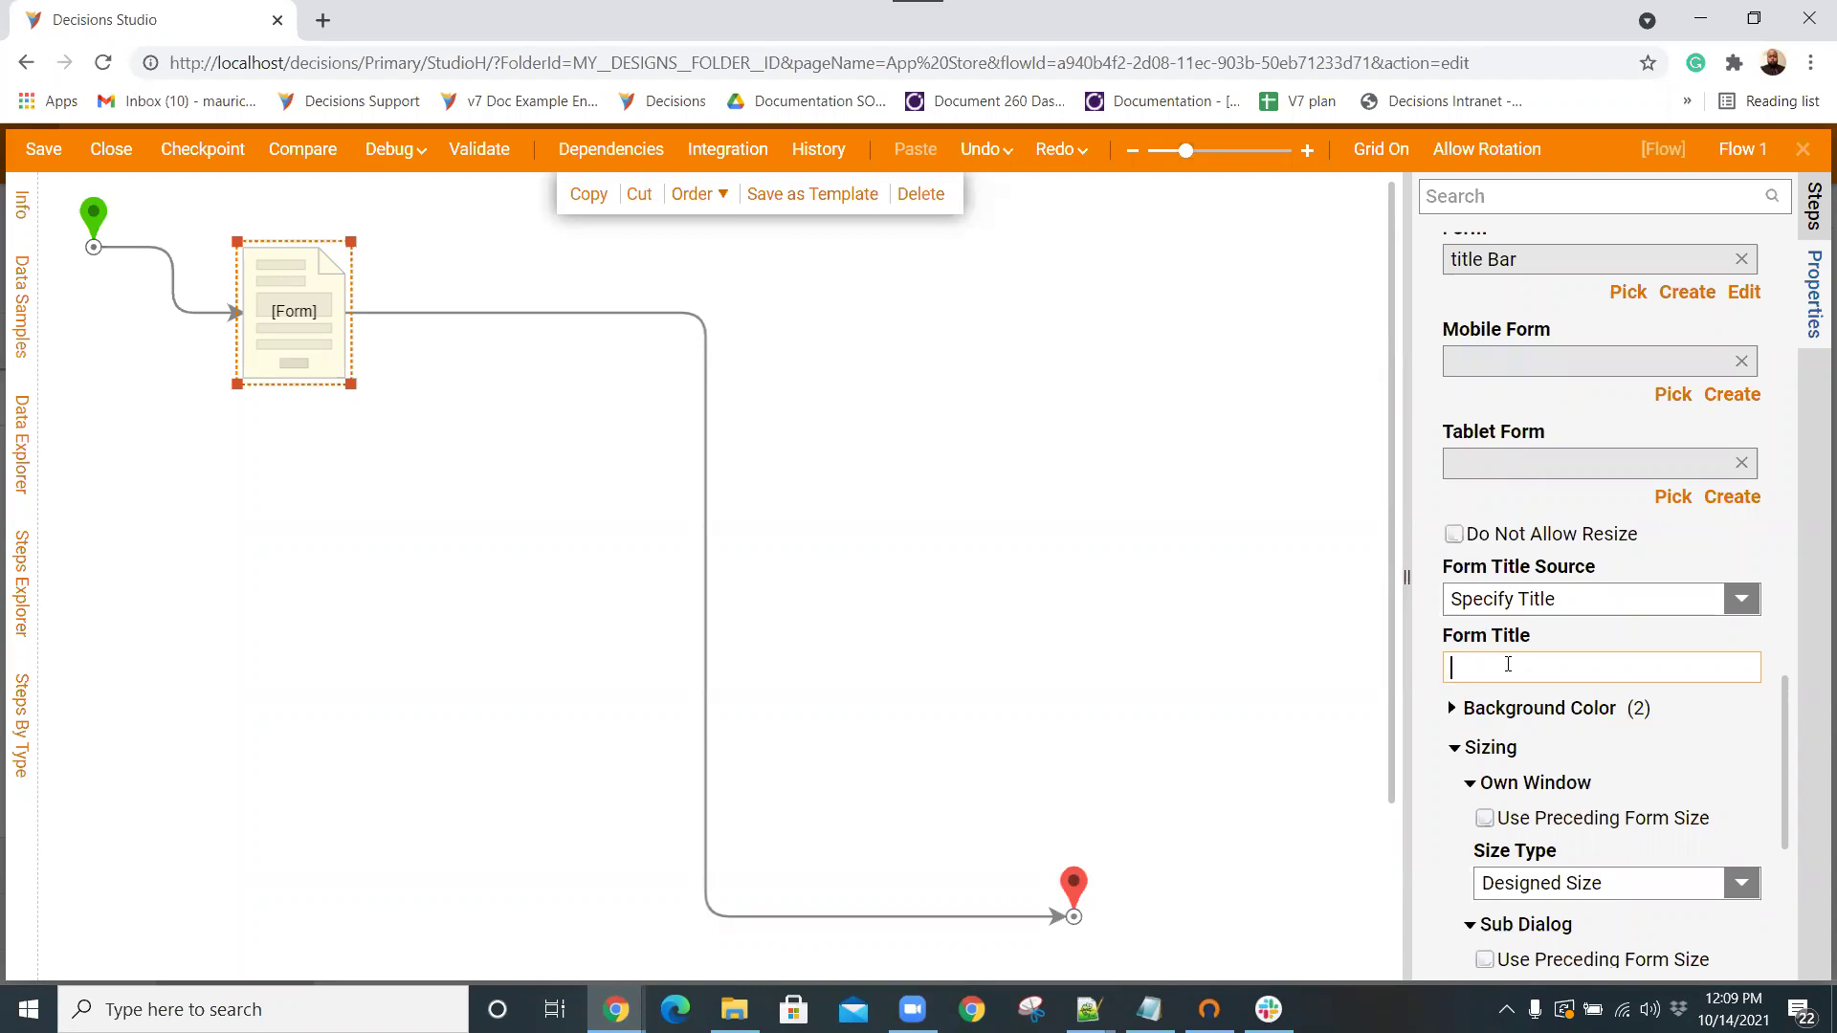
{"action": "type", "text": "Can you see me"}
Debug Flow 1 in Full mode to check the form's title bar, and close the form and the debugger.
{"action": "left_click", "coordinate": [928, 460]}
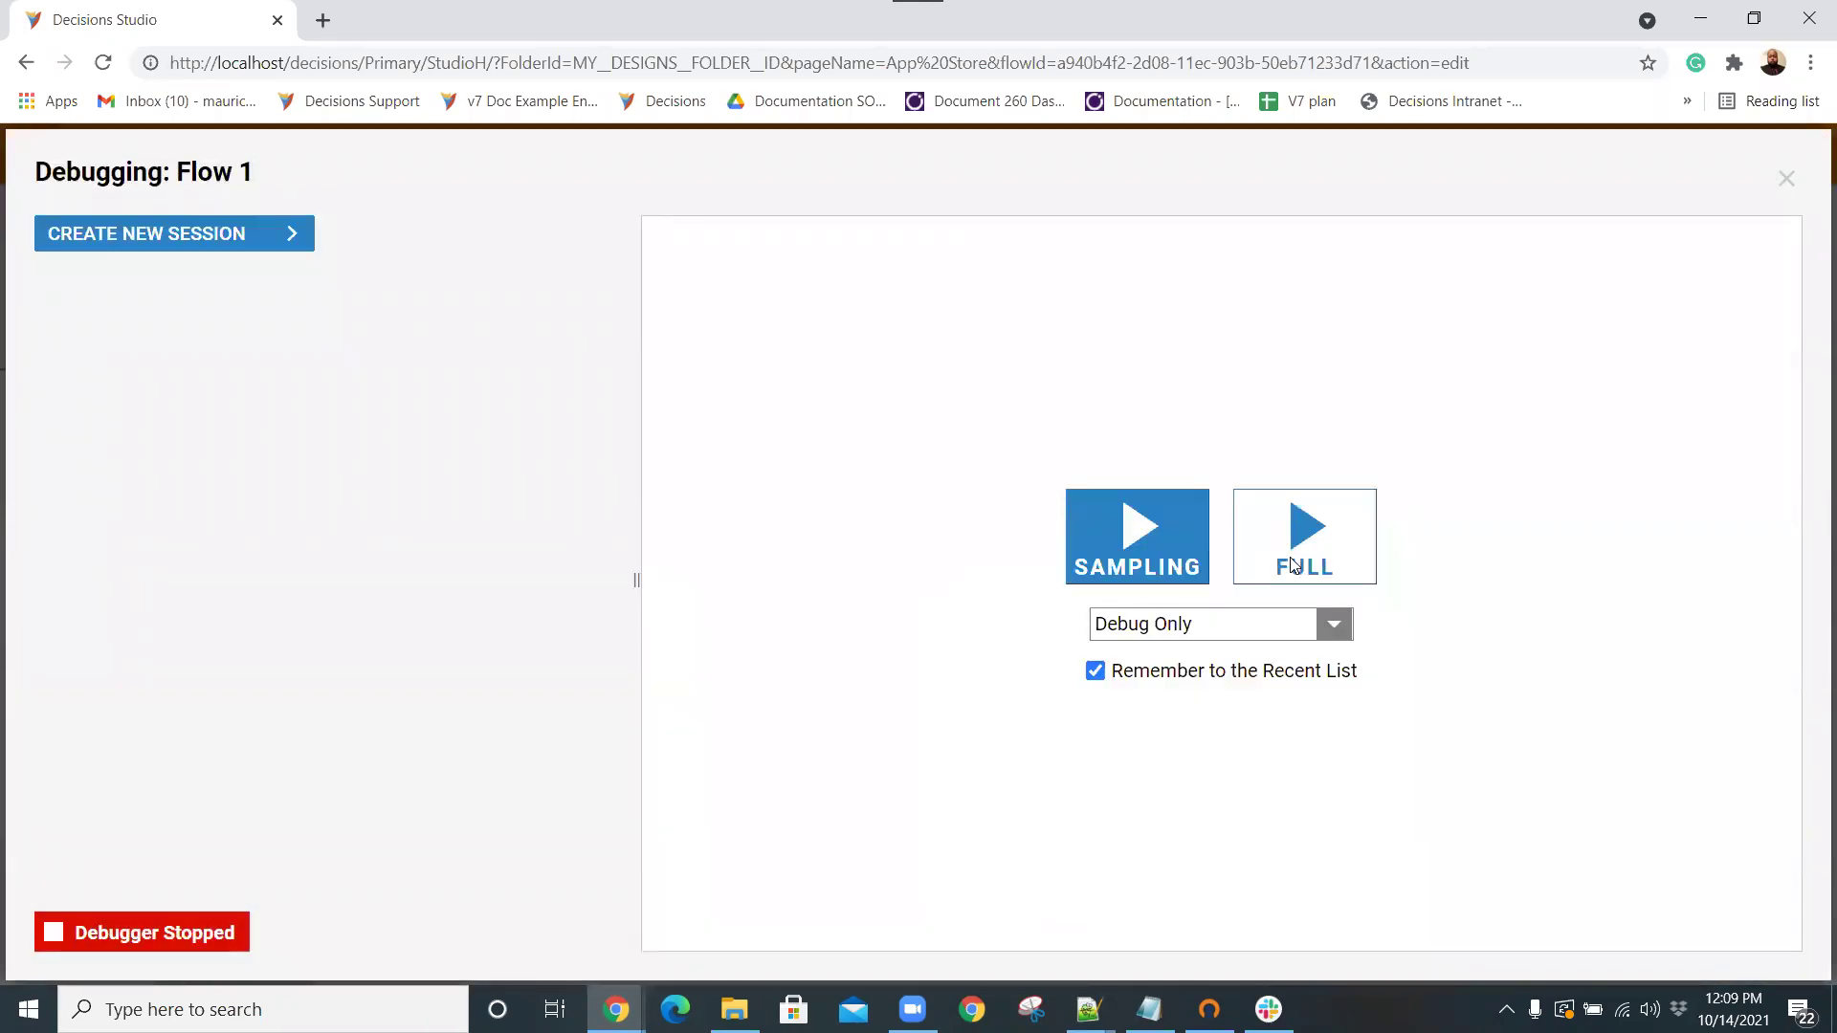
{"action": "left_click", "coordinate": [1249, 564]}
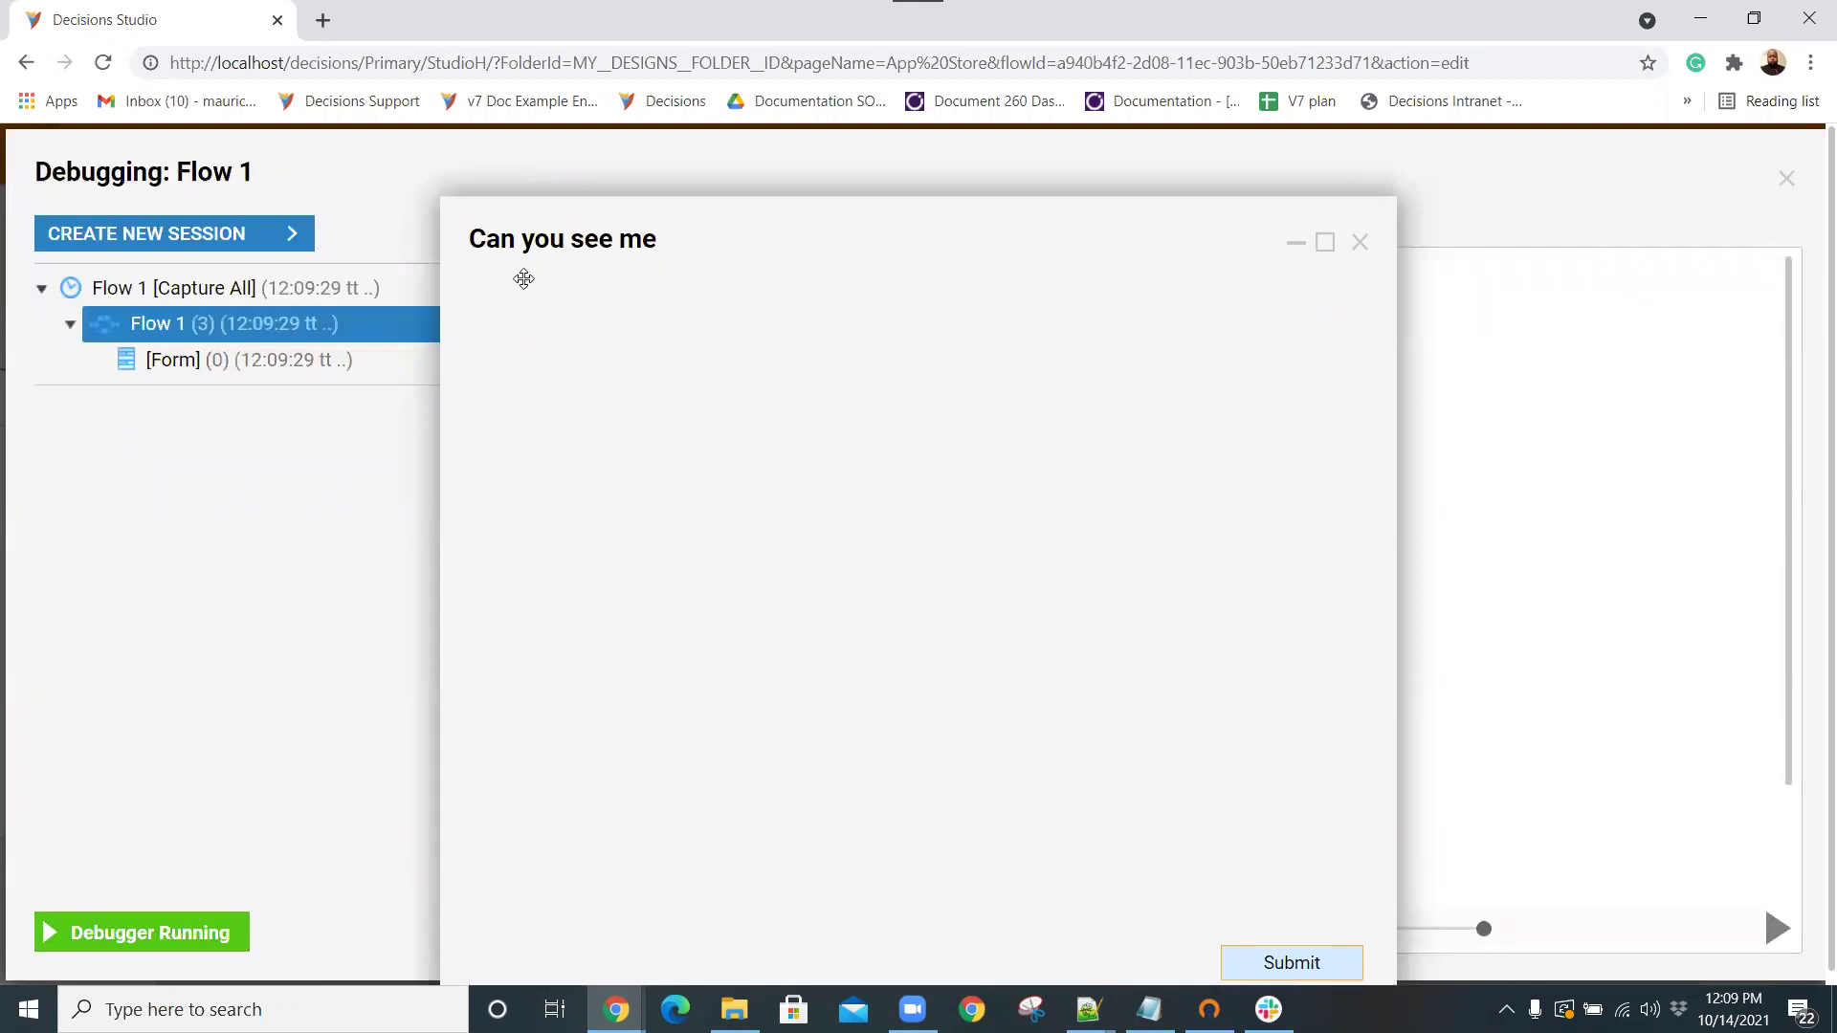
{"action": "left_click", "coordinate": [1360, 242]}
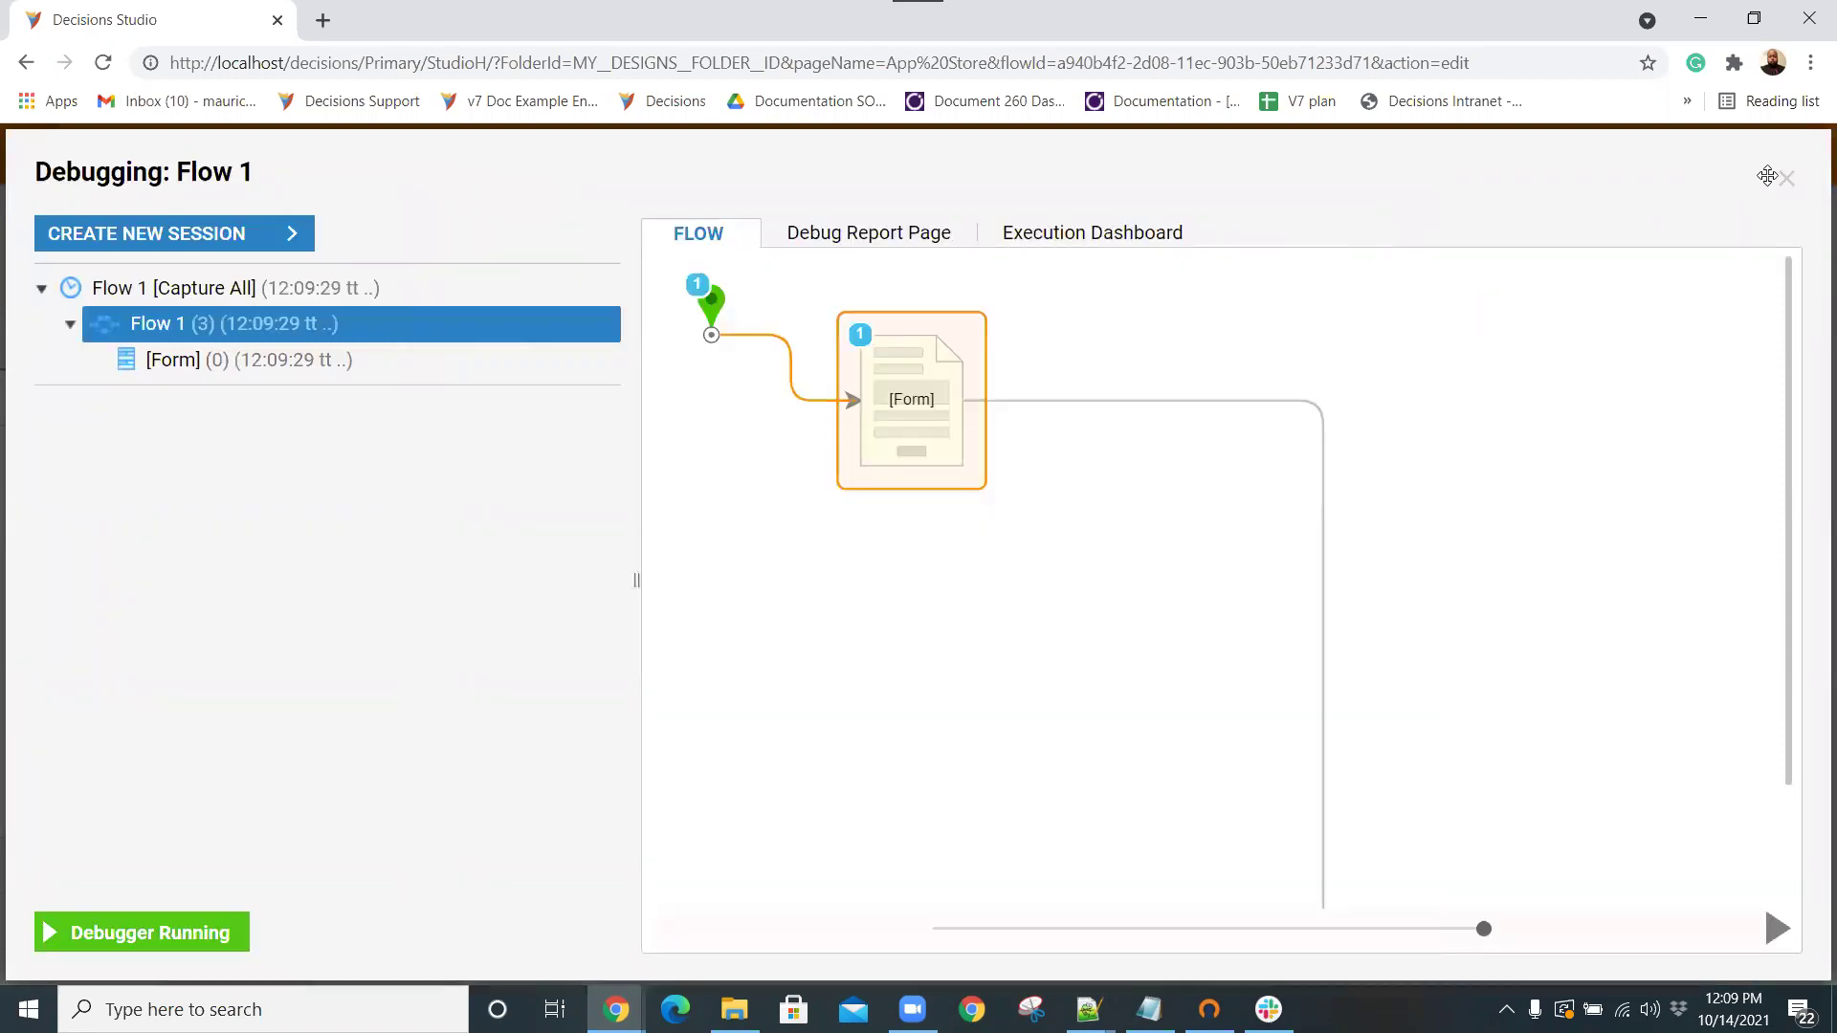
{"action": "left_click", "coordinate": [1786, 178]}
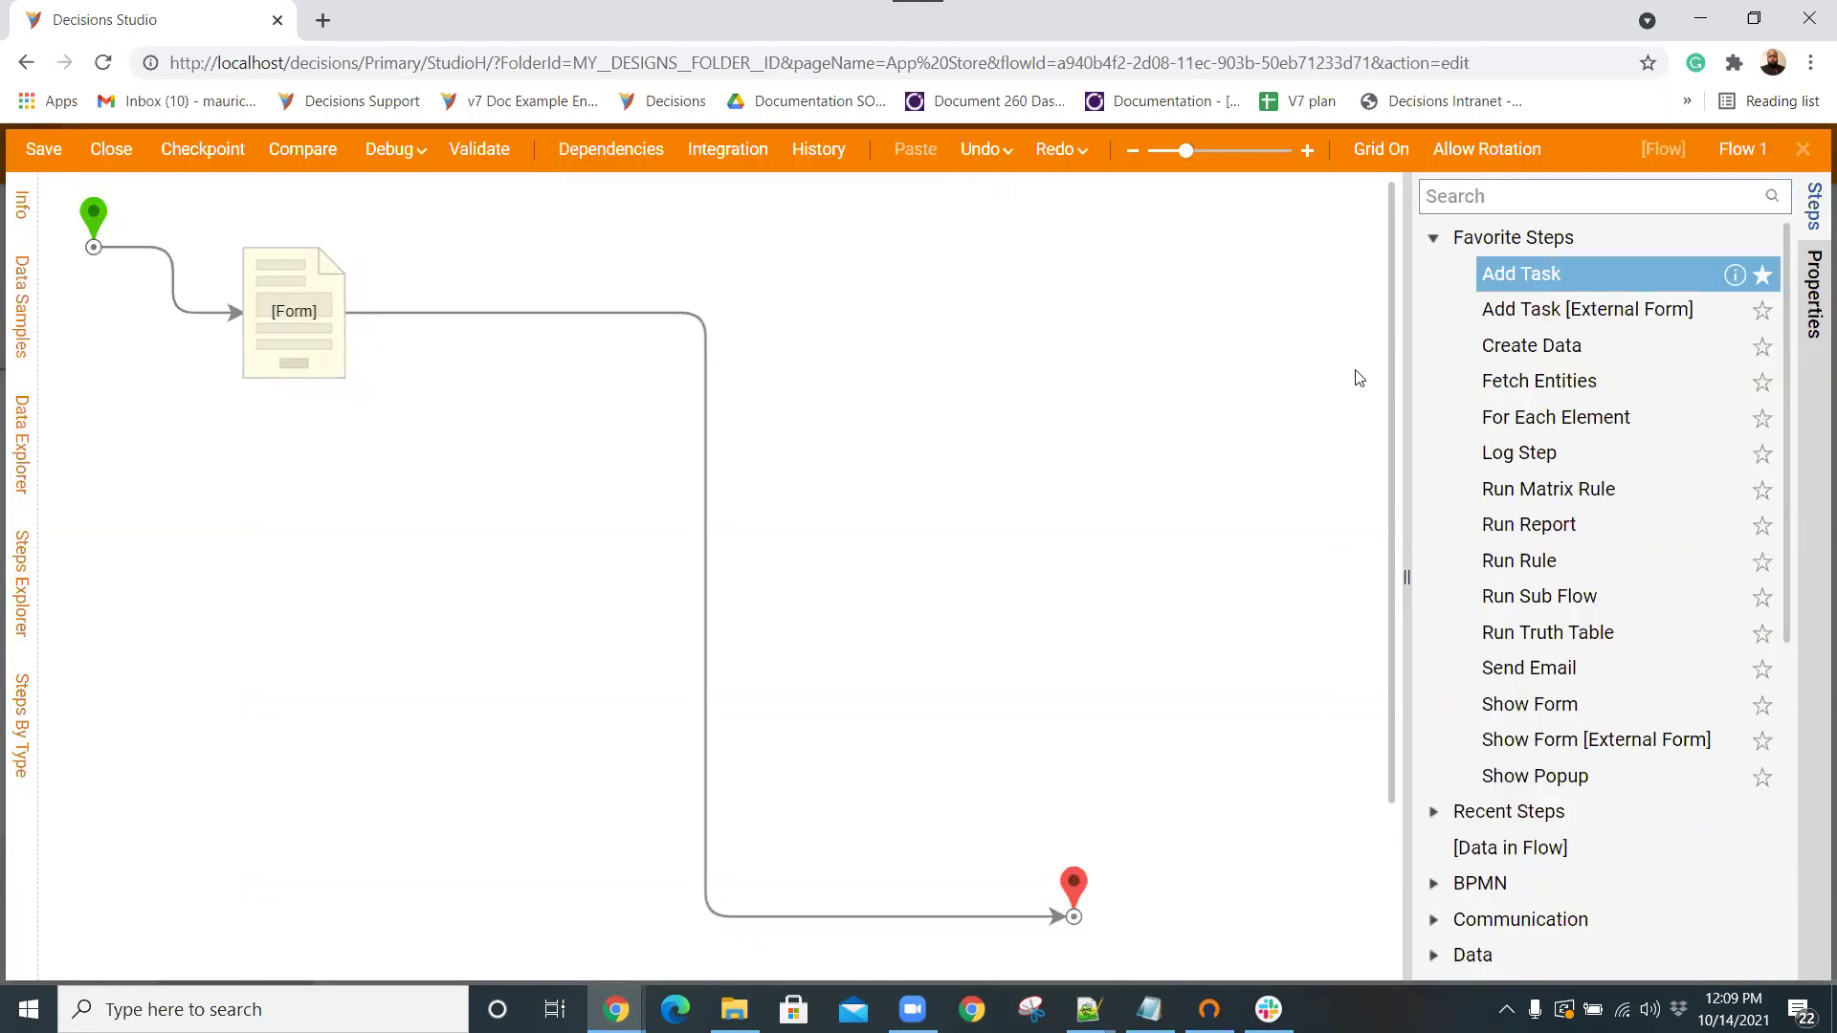
Close the flow designer and display the My Apps folder as a list down to Flow 1.
{"action": "left_click", "coordinate": [343, 352]}
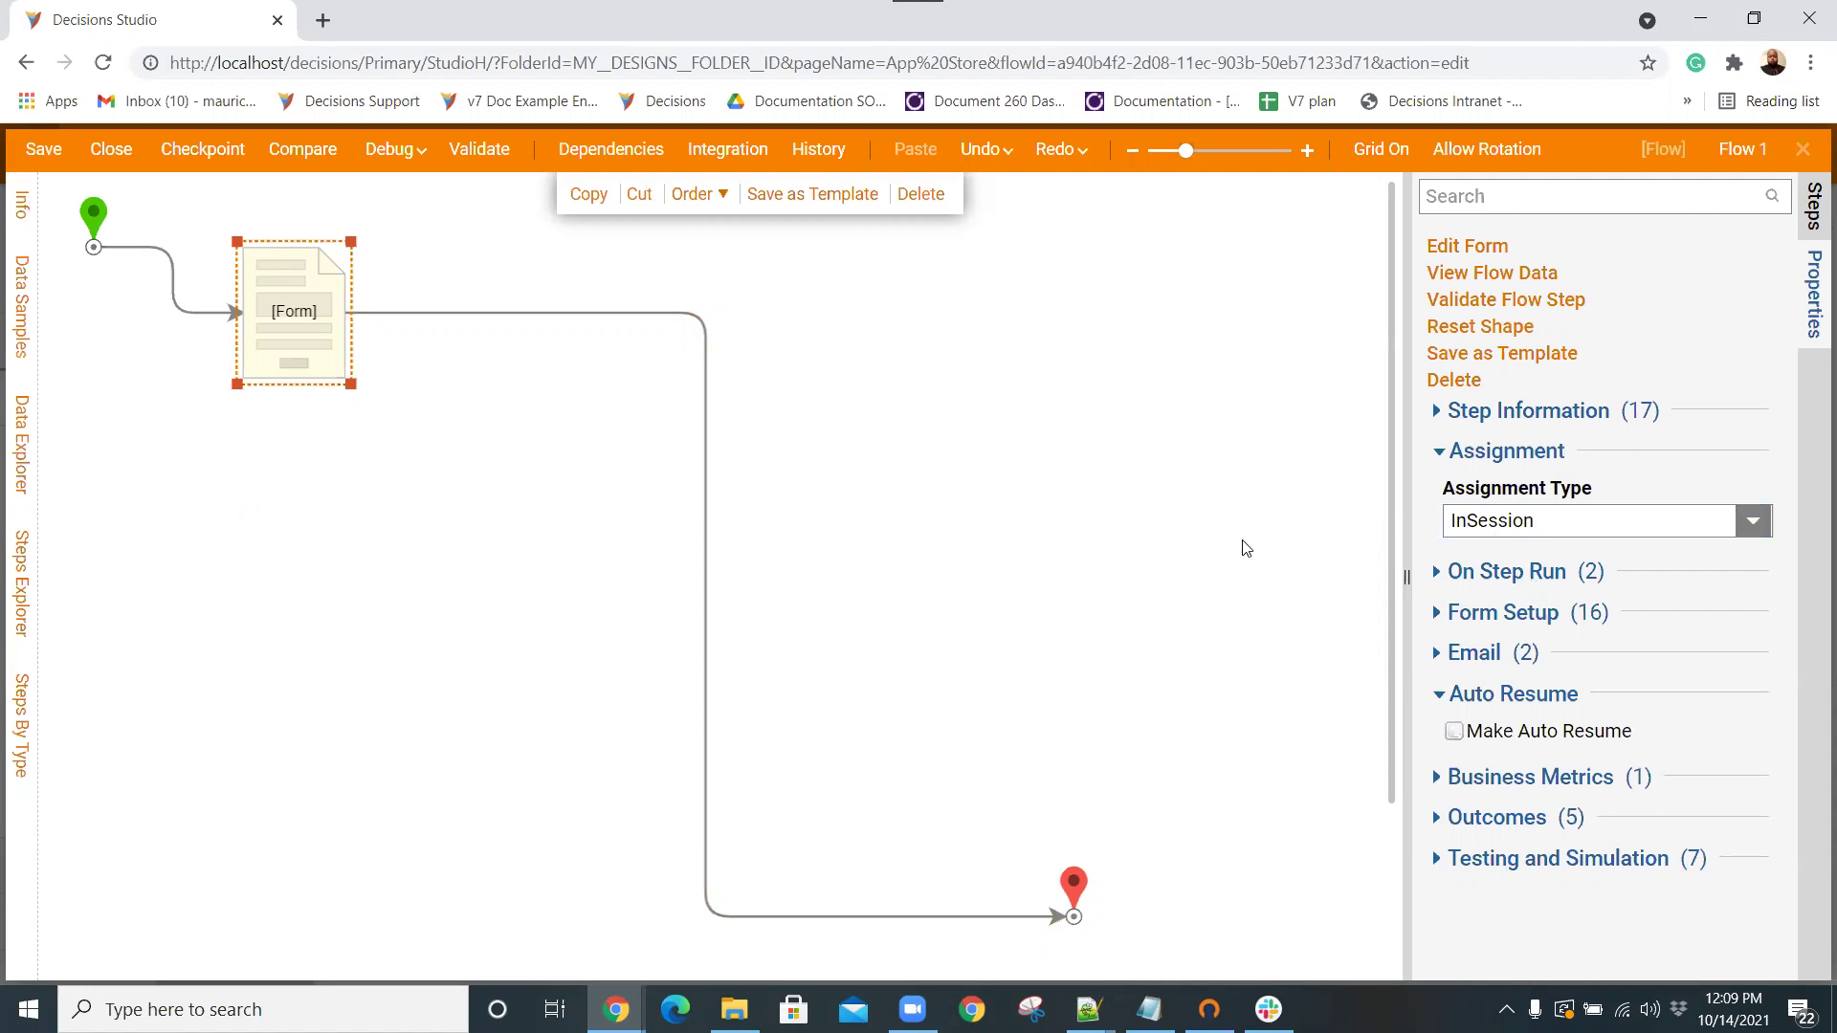
{"action": "left_click", "coordinate": [1803, 149]}
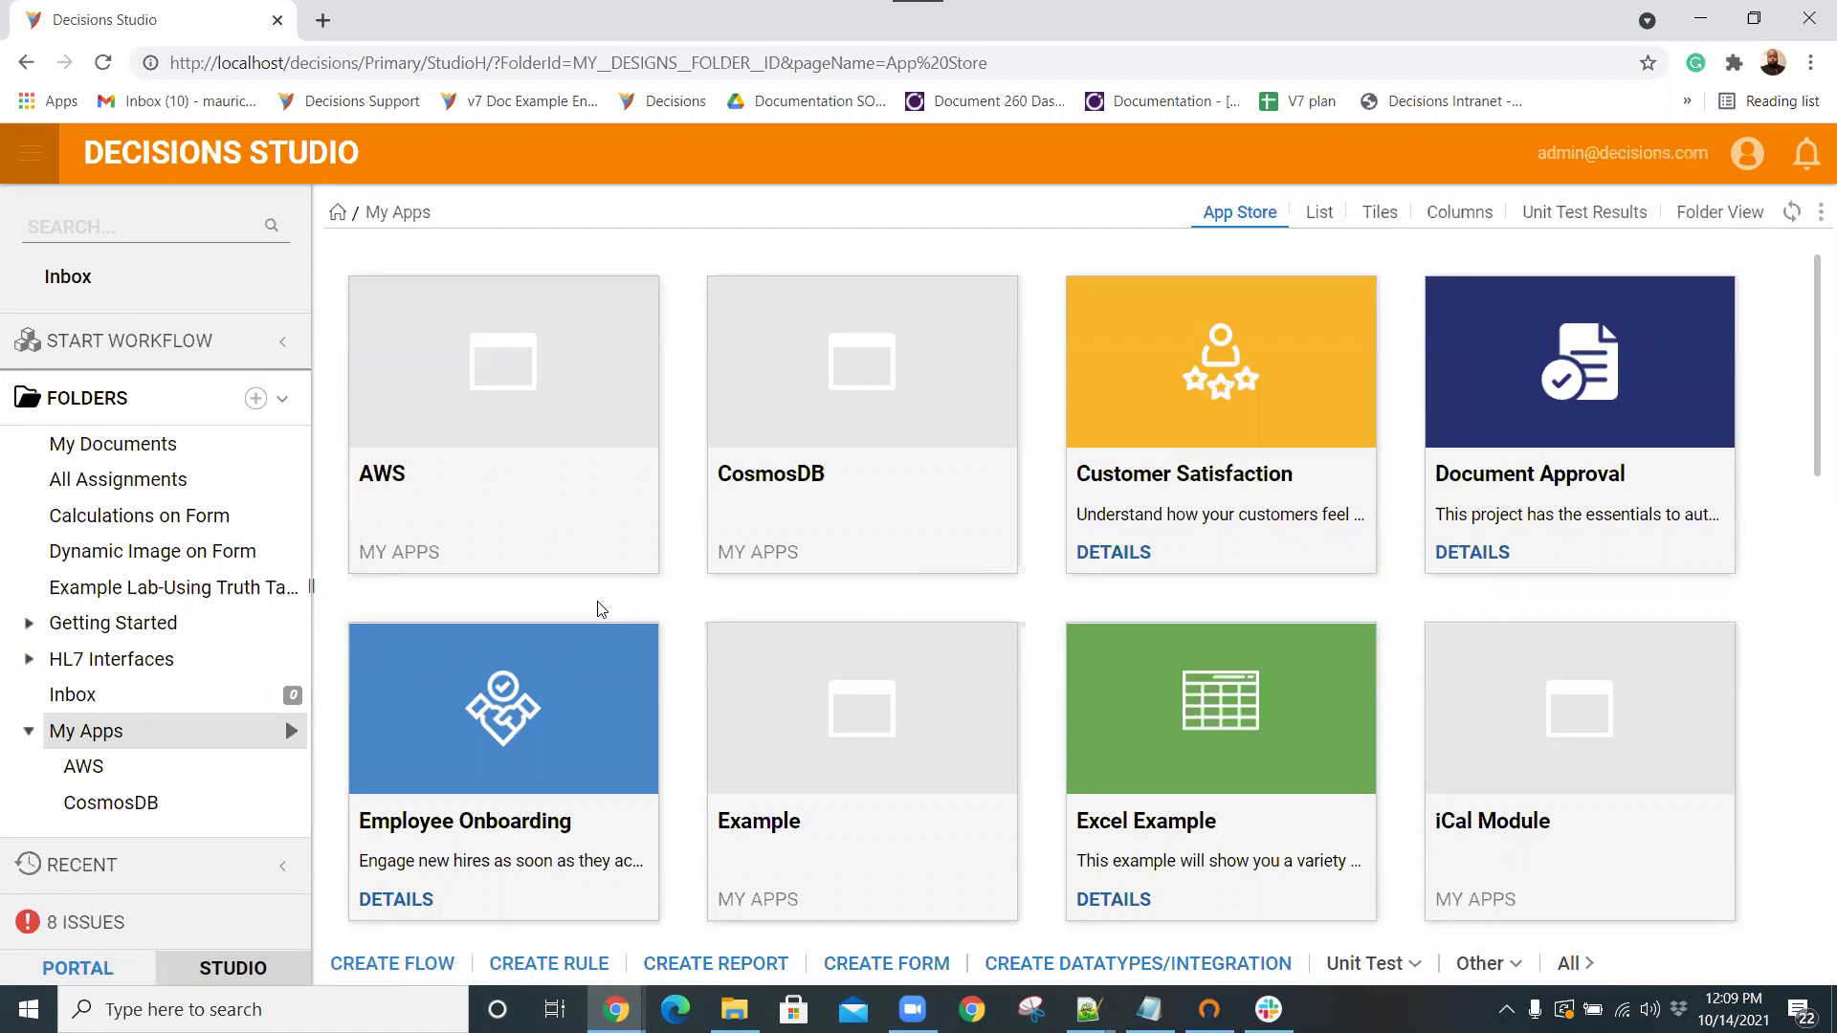
{"action": "left_click", "coordinate": [1318, 214]}
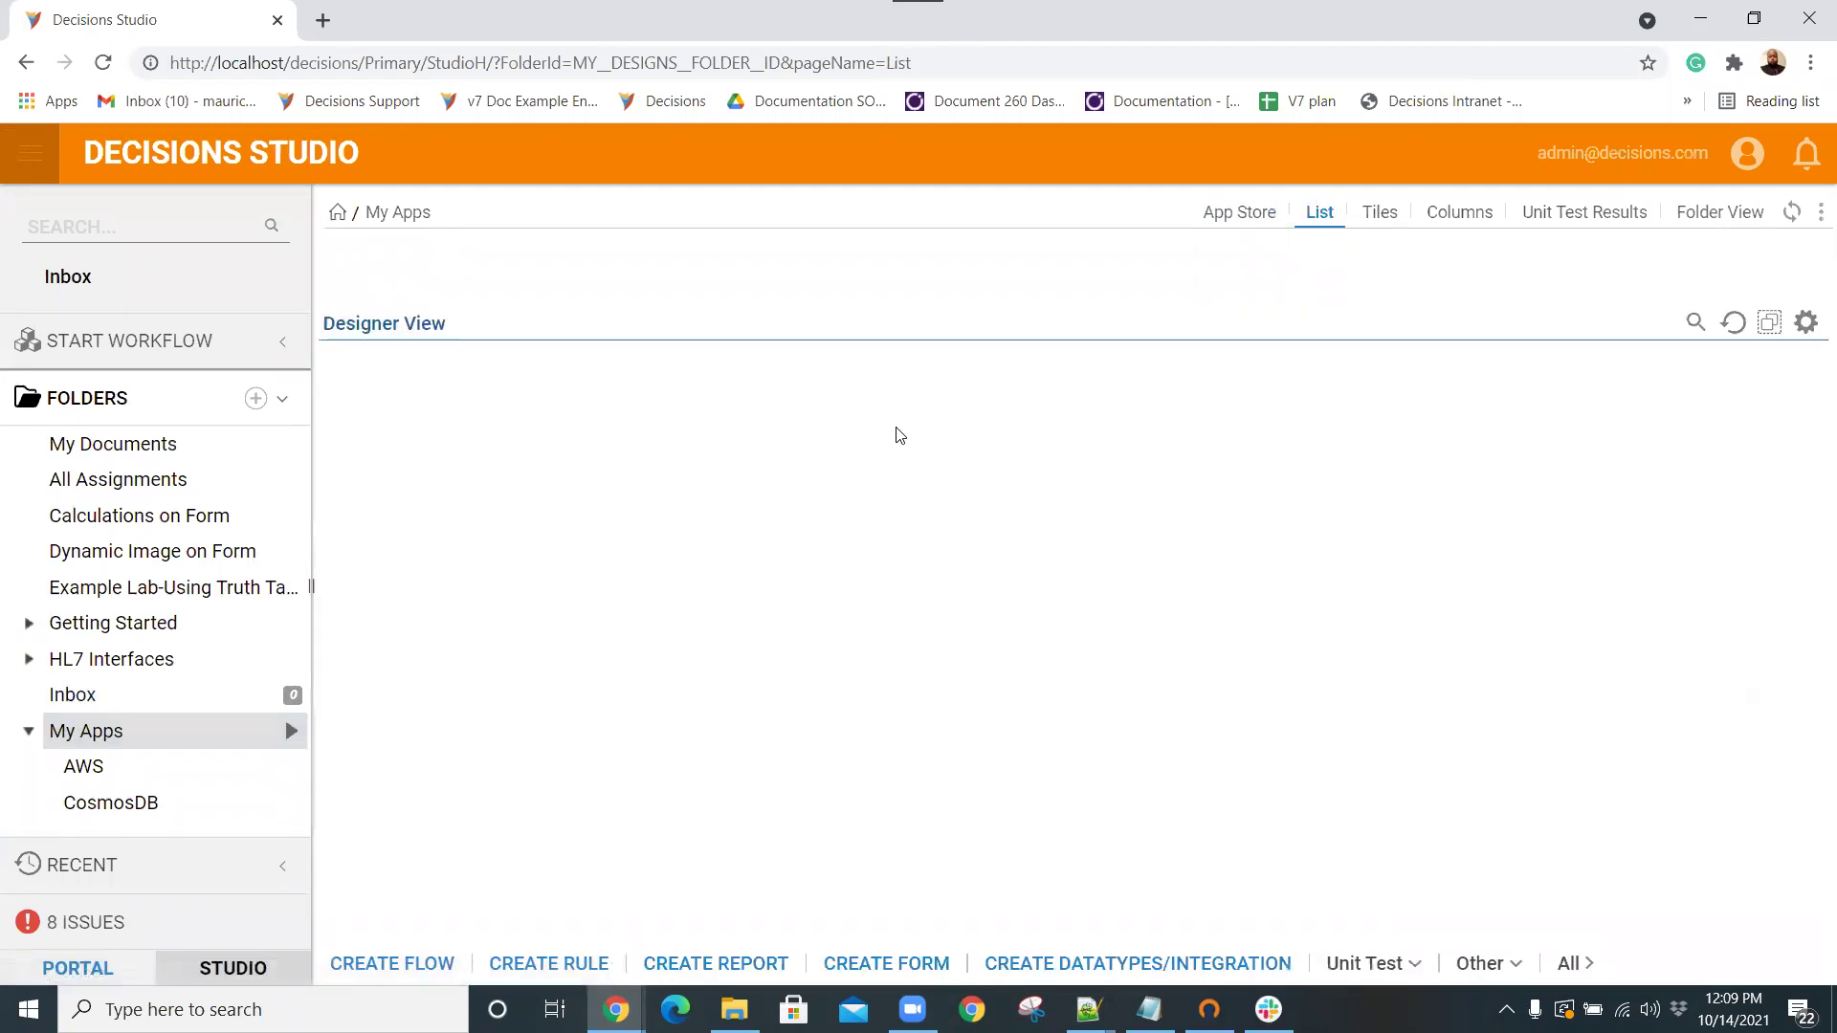
{"action": "scroll", "coordinate": [665, 579], "scroll_direction": "down", "scroll_amount": 3}
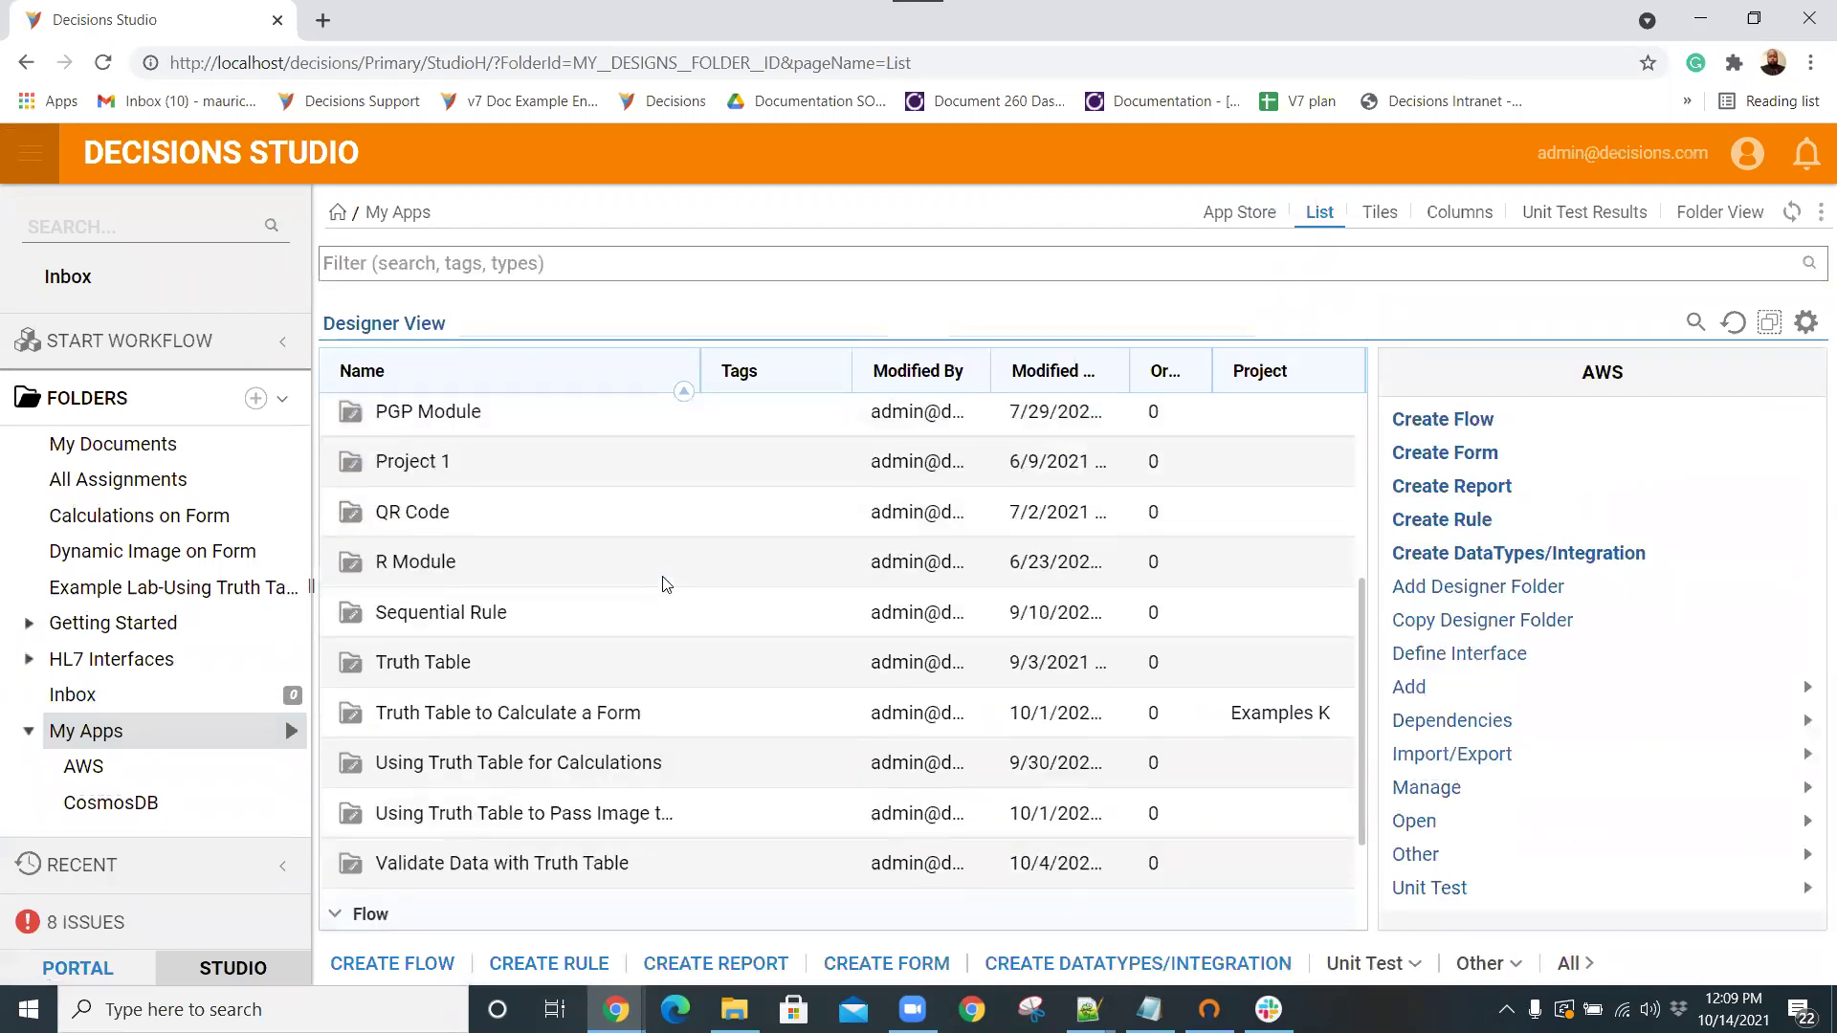
{"action": "scroll", "coordinate": [667, 584], "scroll_direction": "down", "scroll_amount": 2}
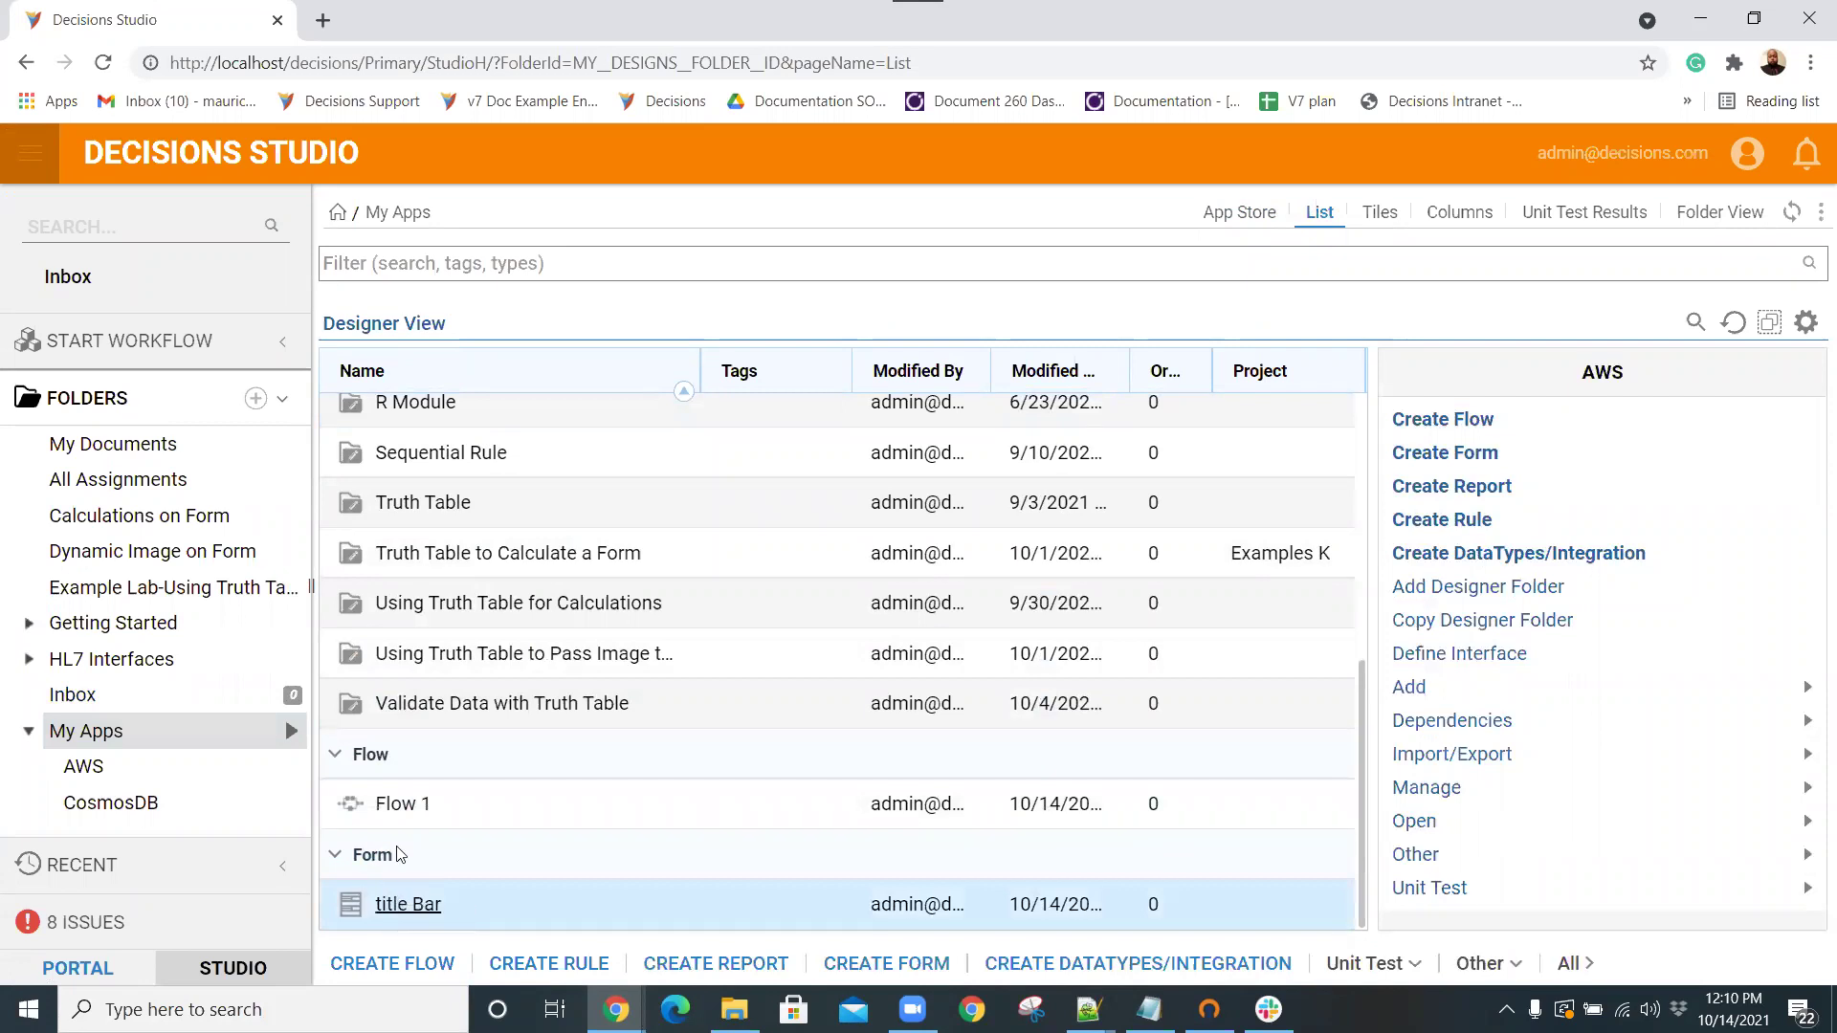
Open the Set Forms Title Style settings for Flow 1 and try a title height of 0.
{"action": "right_click", "coordinate": [404, 813]}
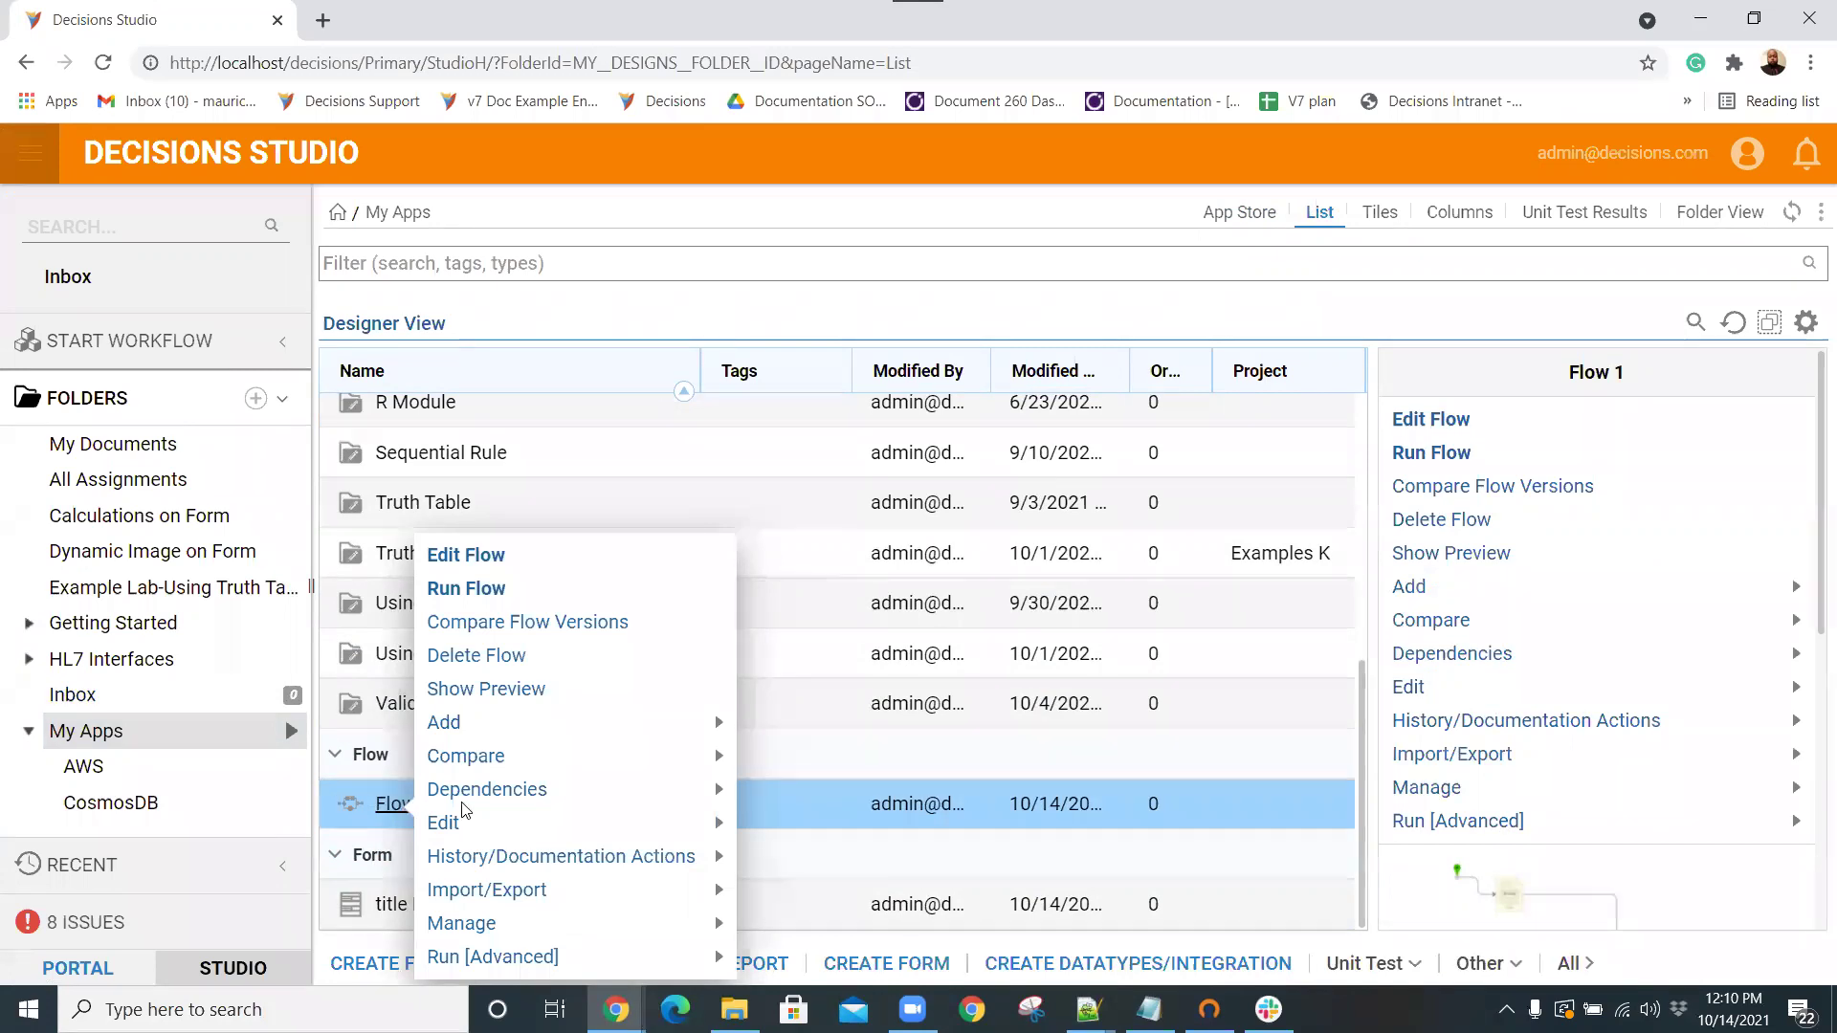
{"action": "mouse_move", "coordinate": [534, 821]}
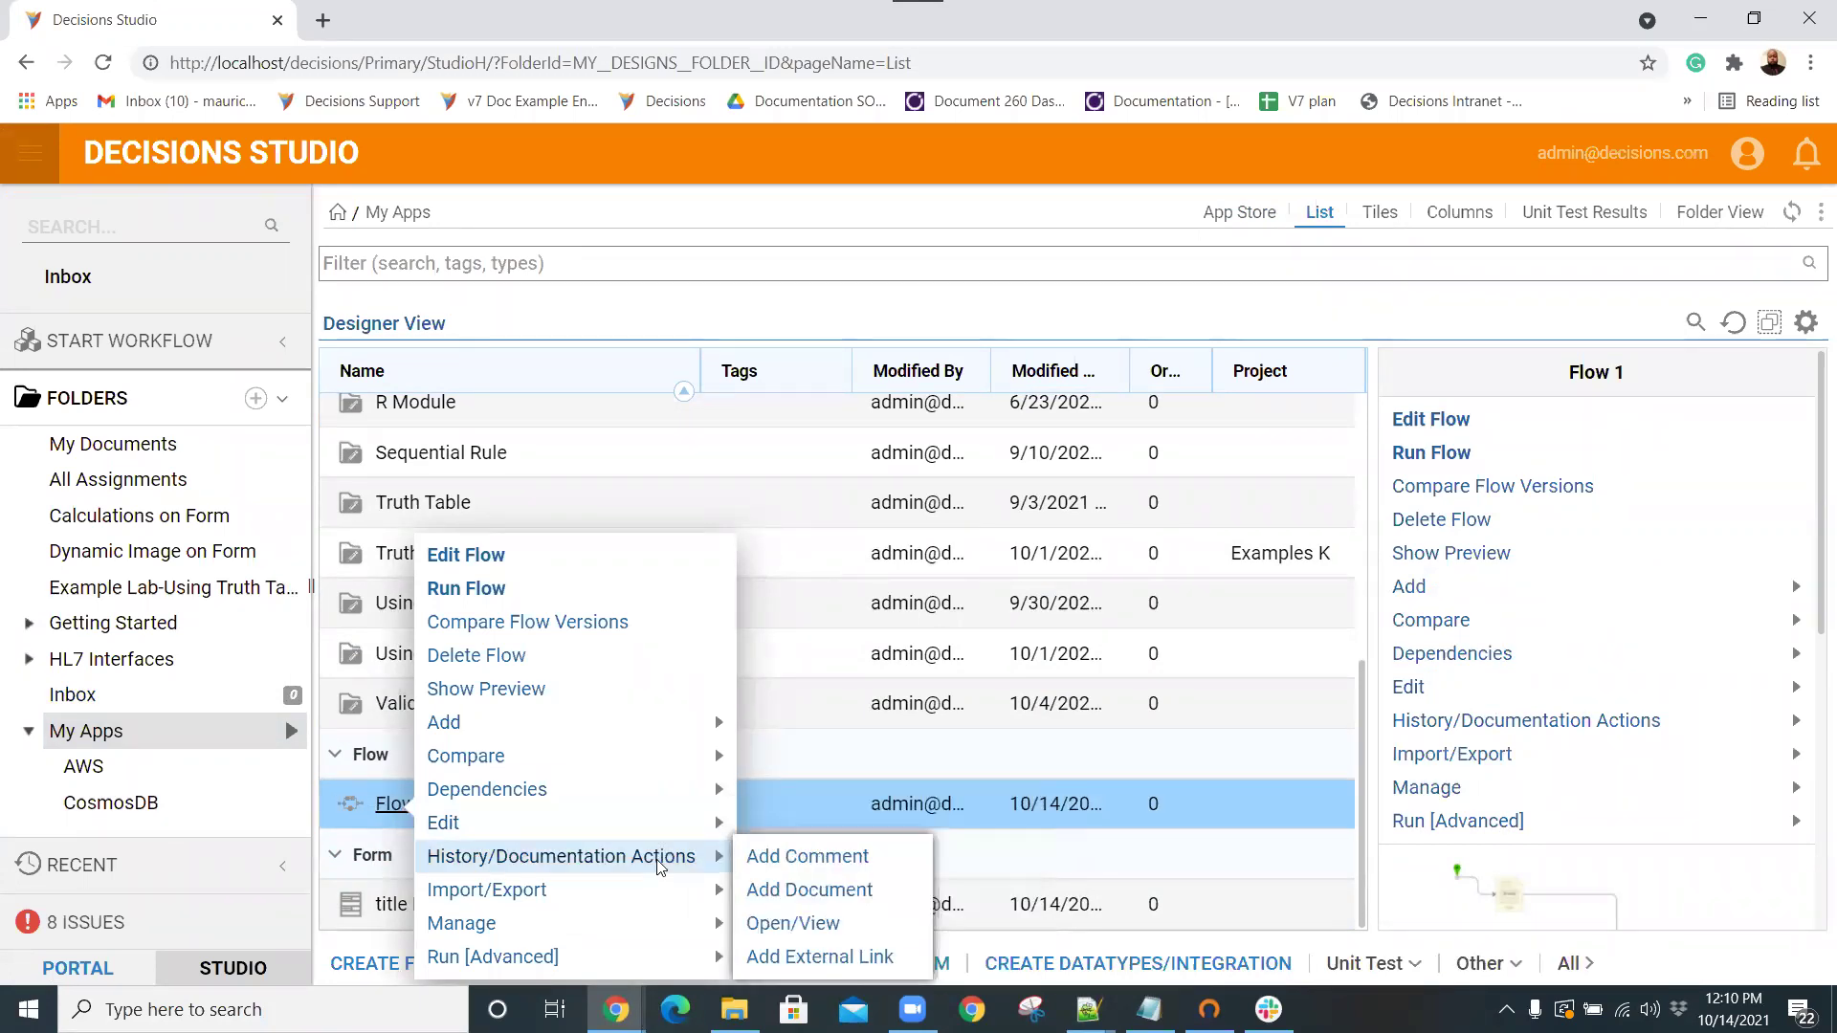
{"action": "mouse_move", "coordinate": [715, 921]}
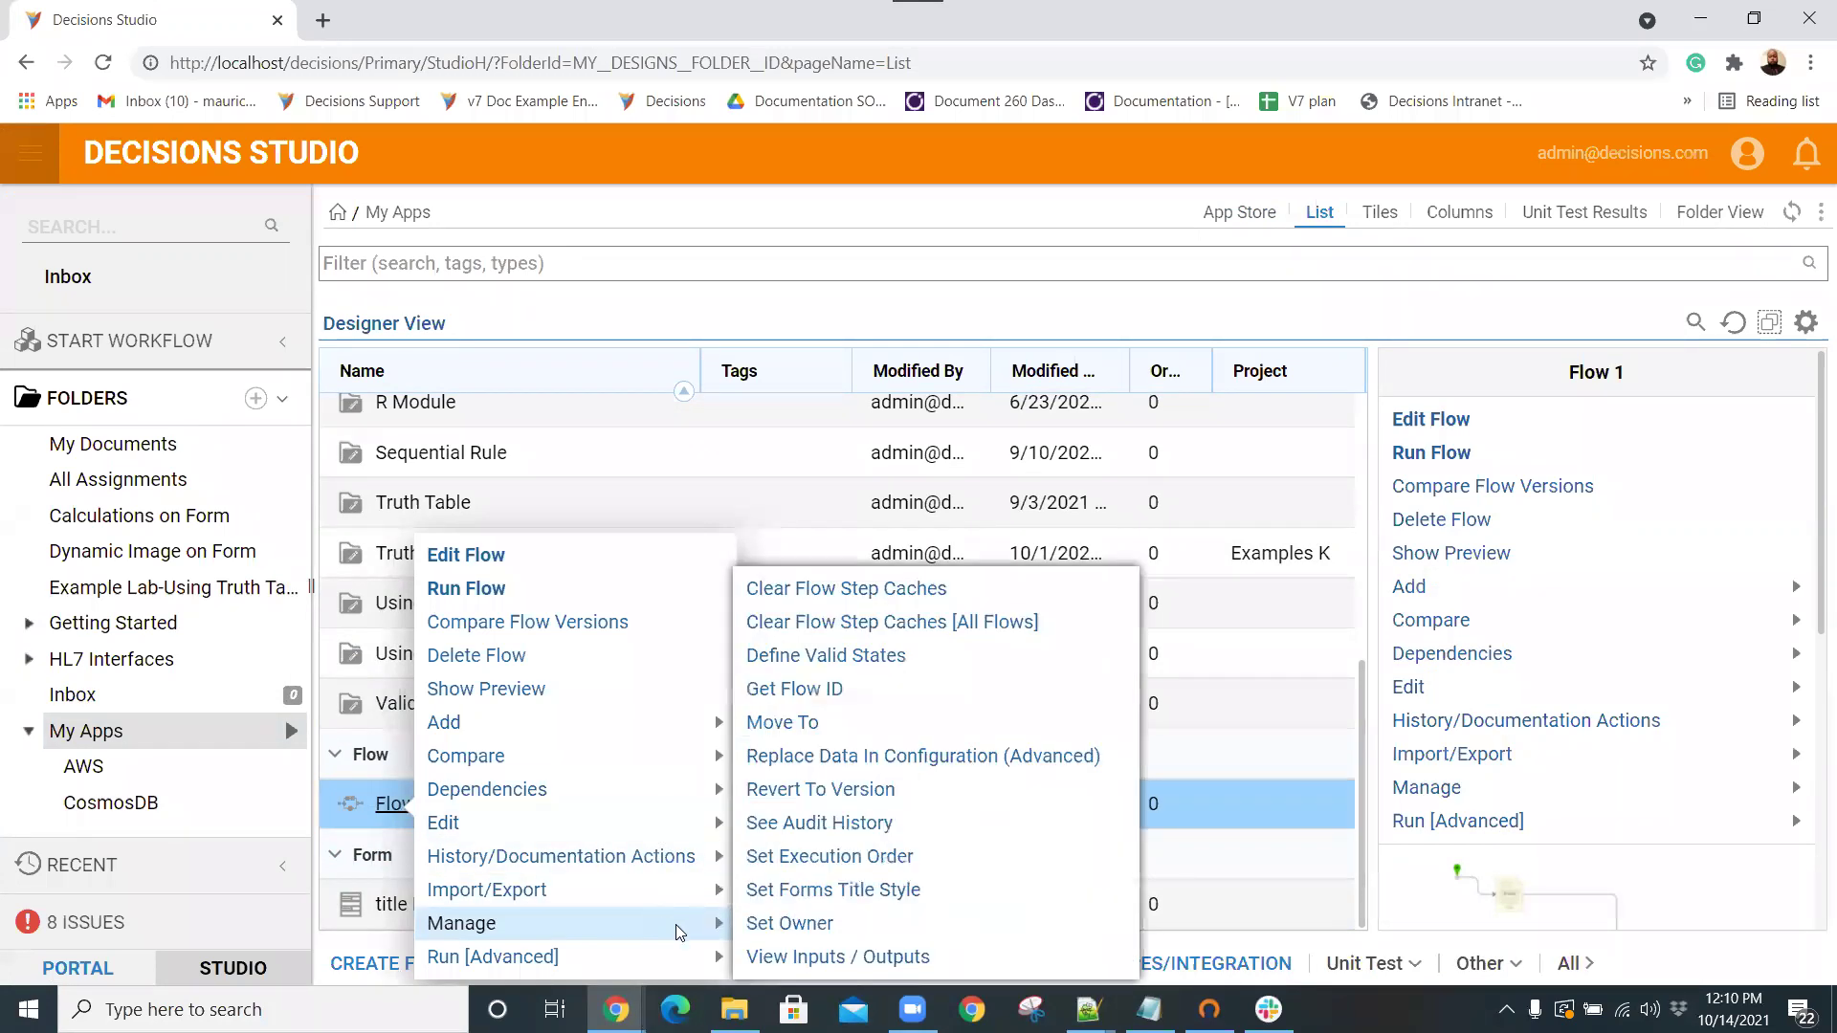
{"action": "left_click", "coordinate": [783, 890]}
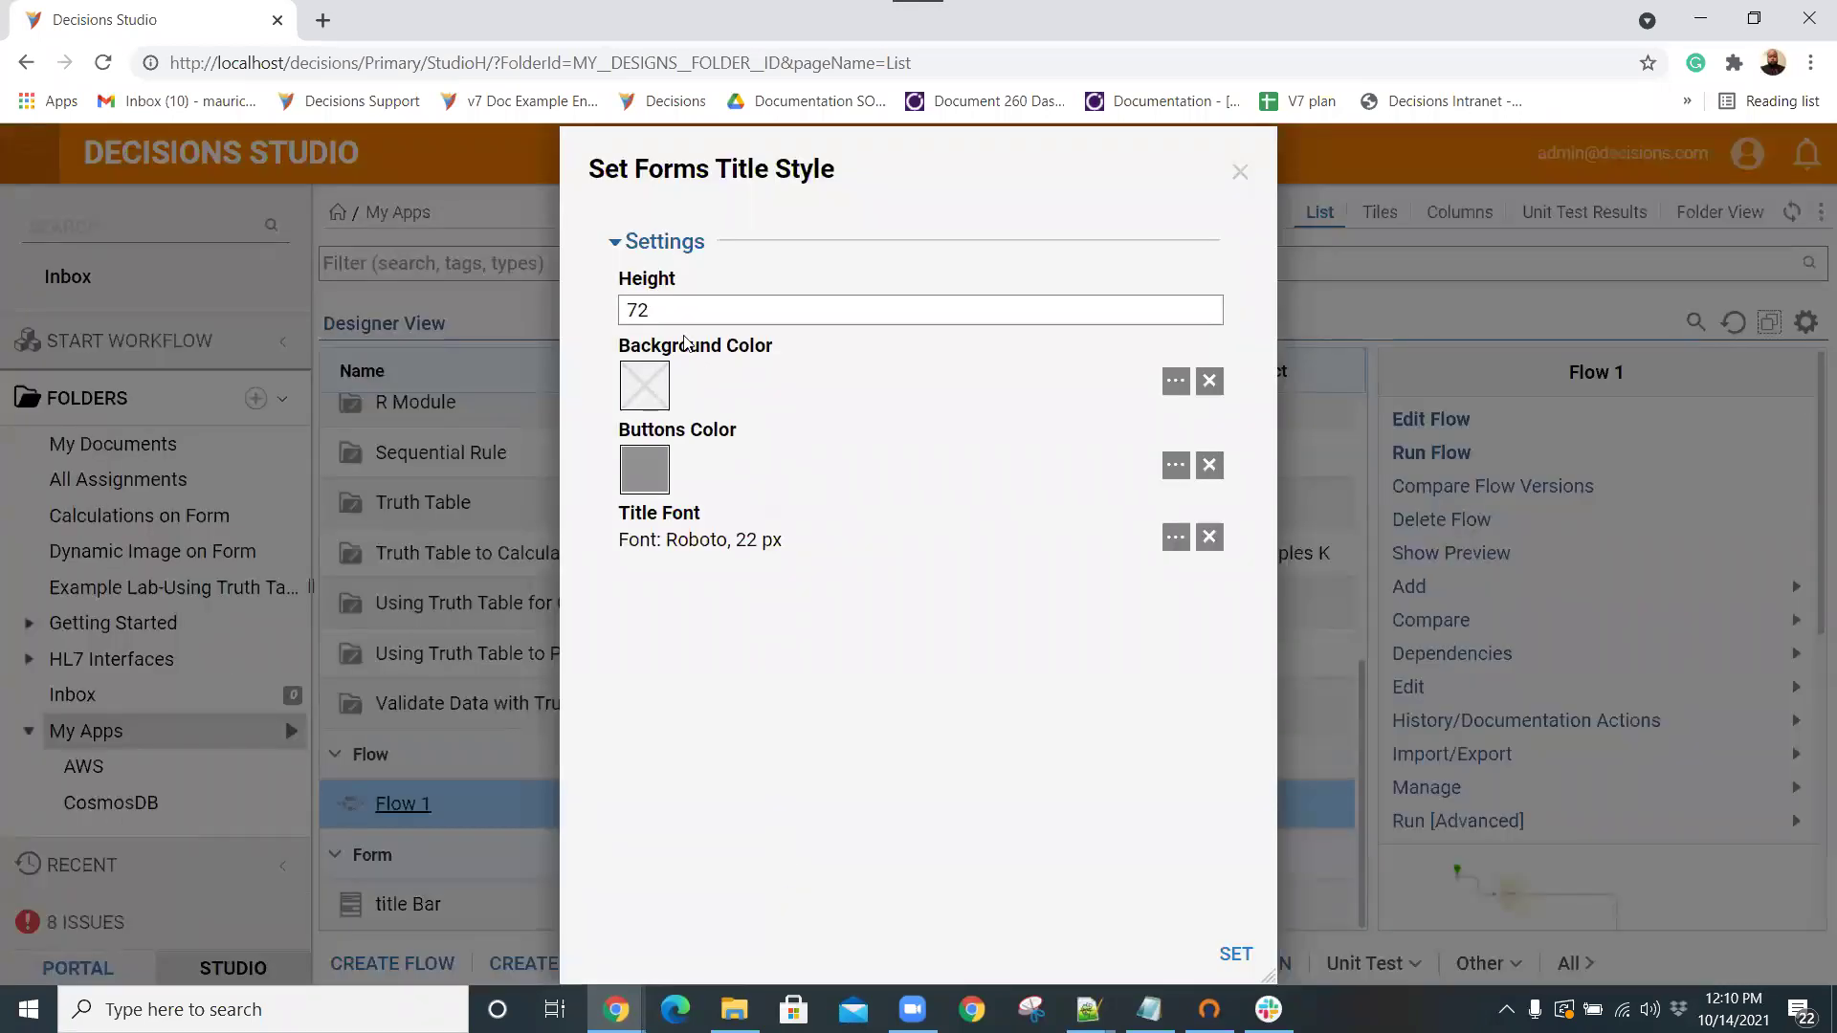
{"action": "left_click", "coordinate": [641, 312]}
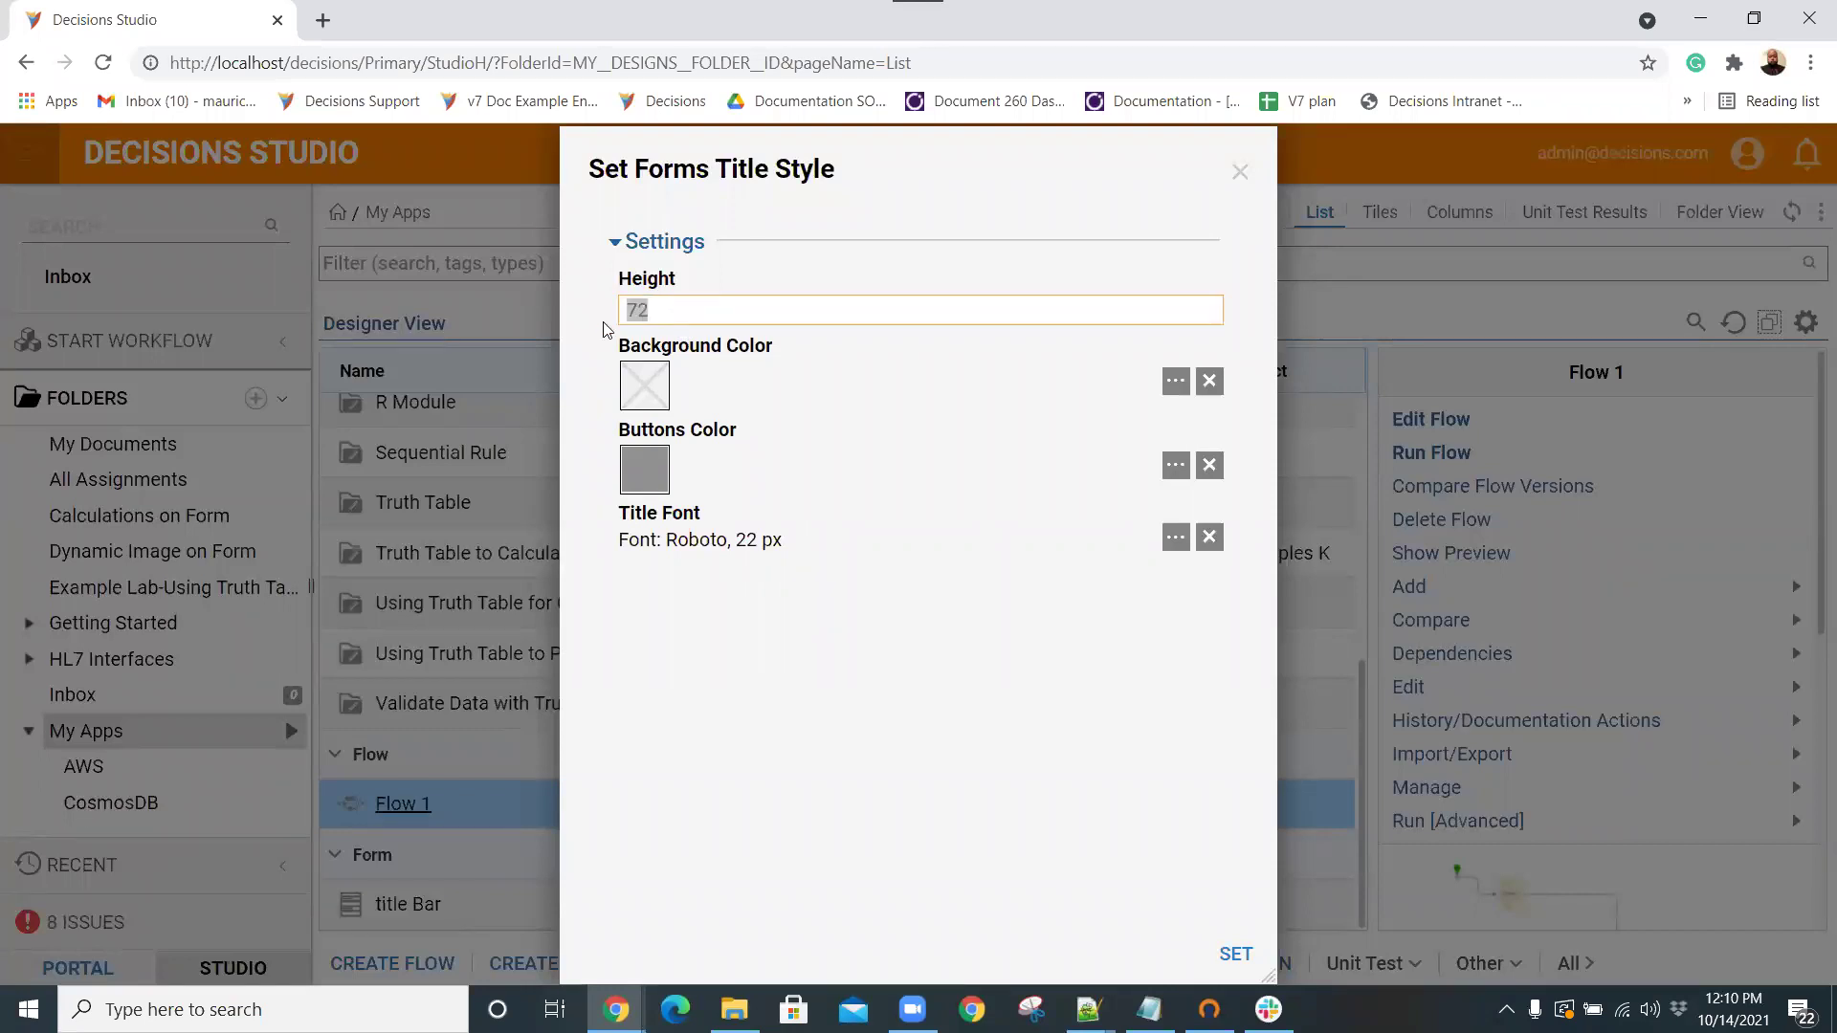
{"action": "type", "text": "0"}
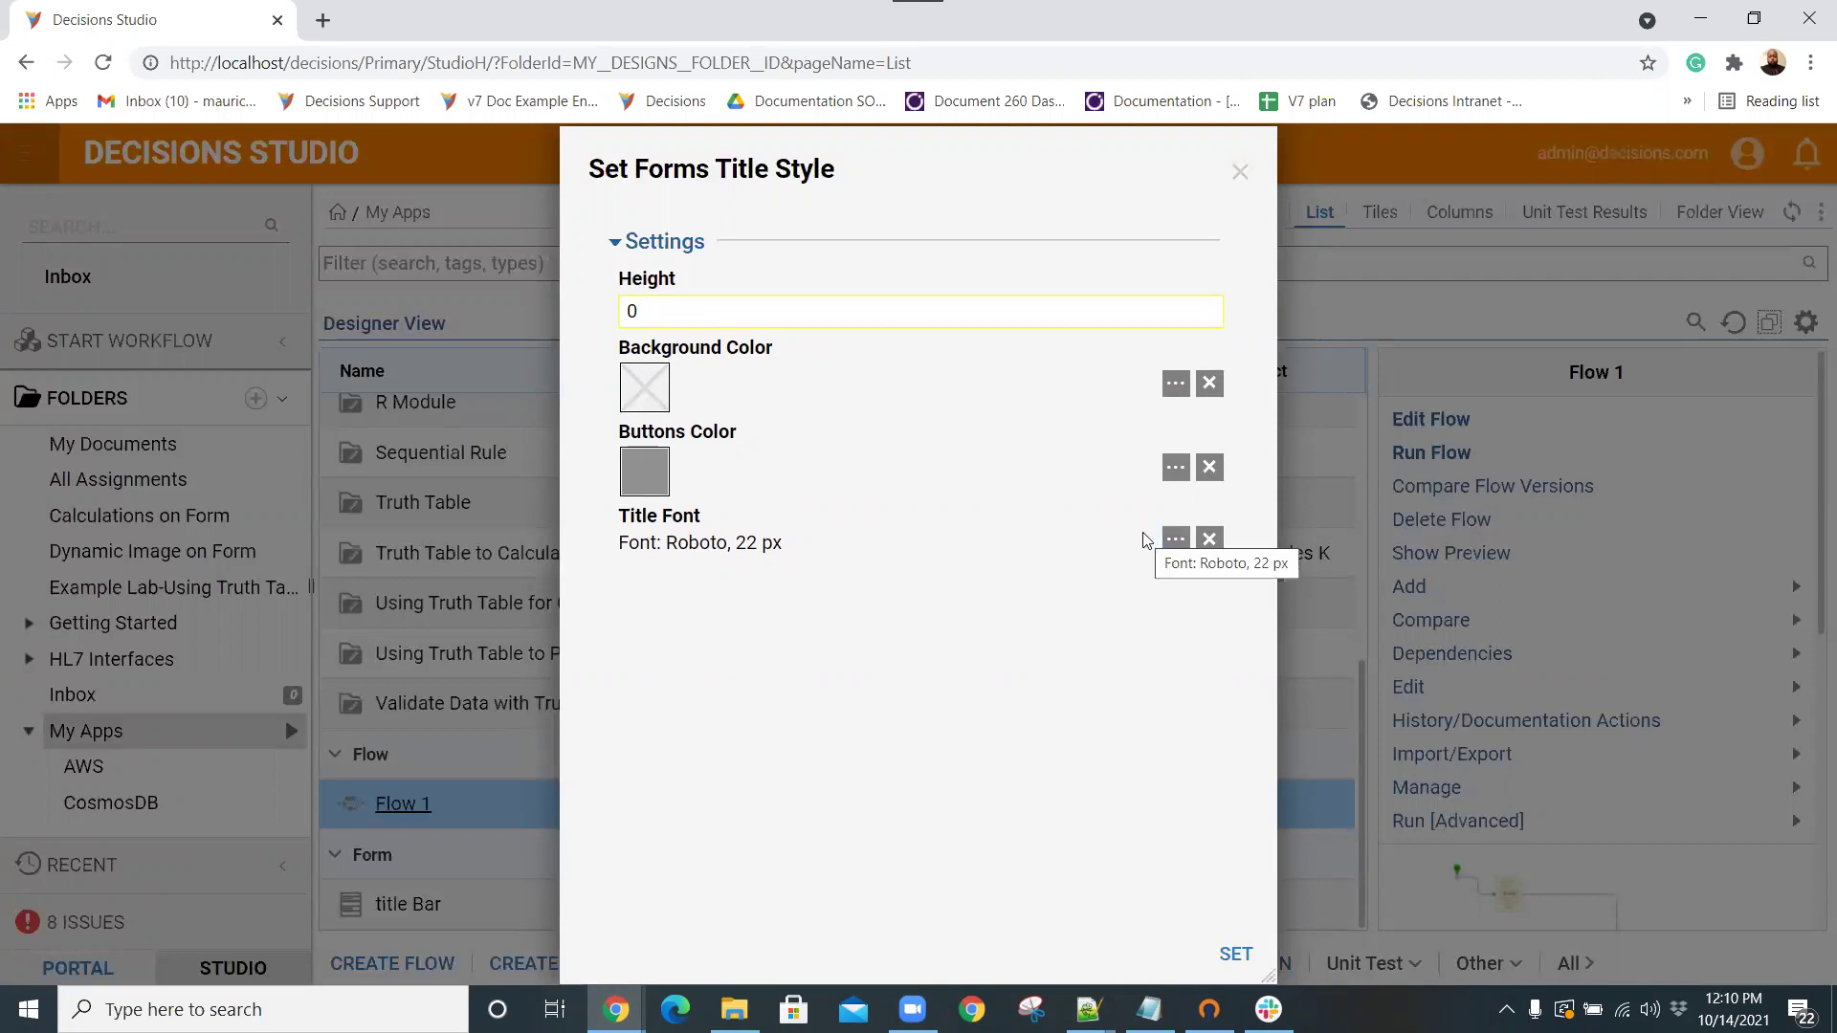
{"action": "mouse_move", "coordinate": [700, 310]}
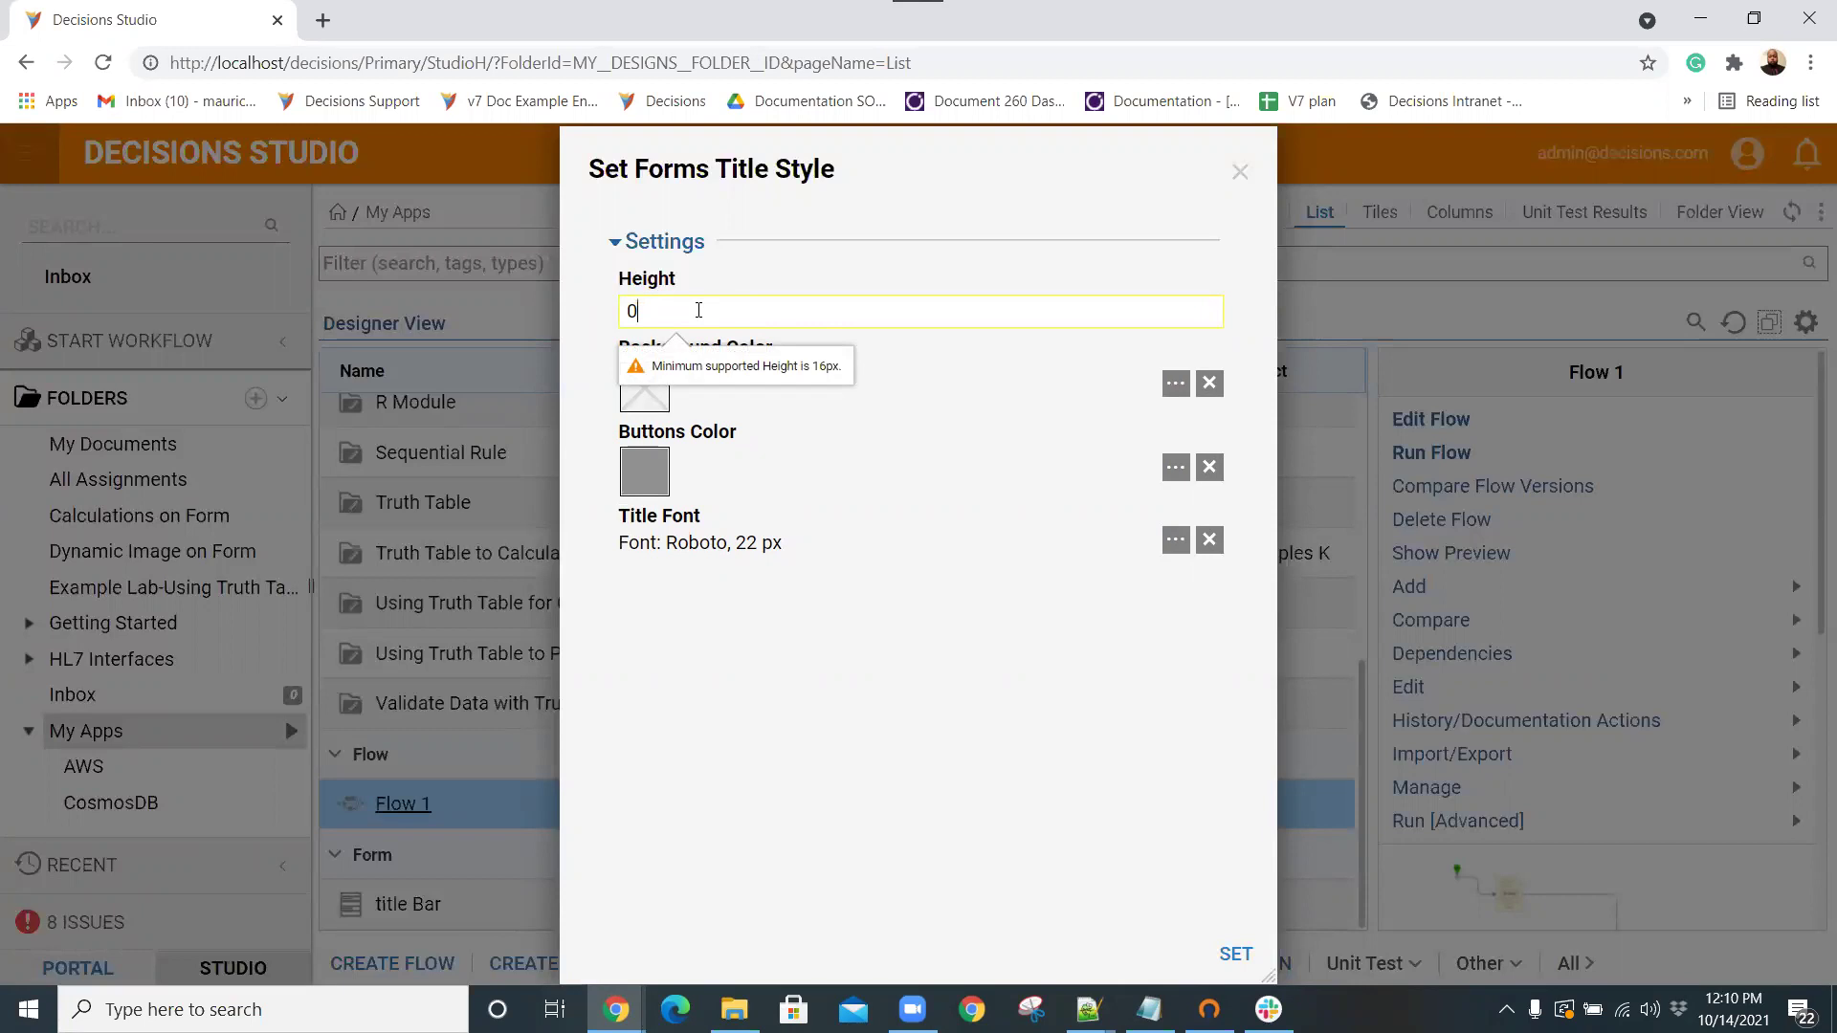
Try a title font size of 0, and close the font and title style settings without applying them.
{"action": "left_click", "coordinate": [1171, 541]}
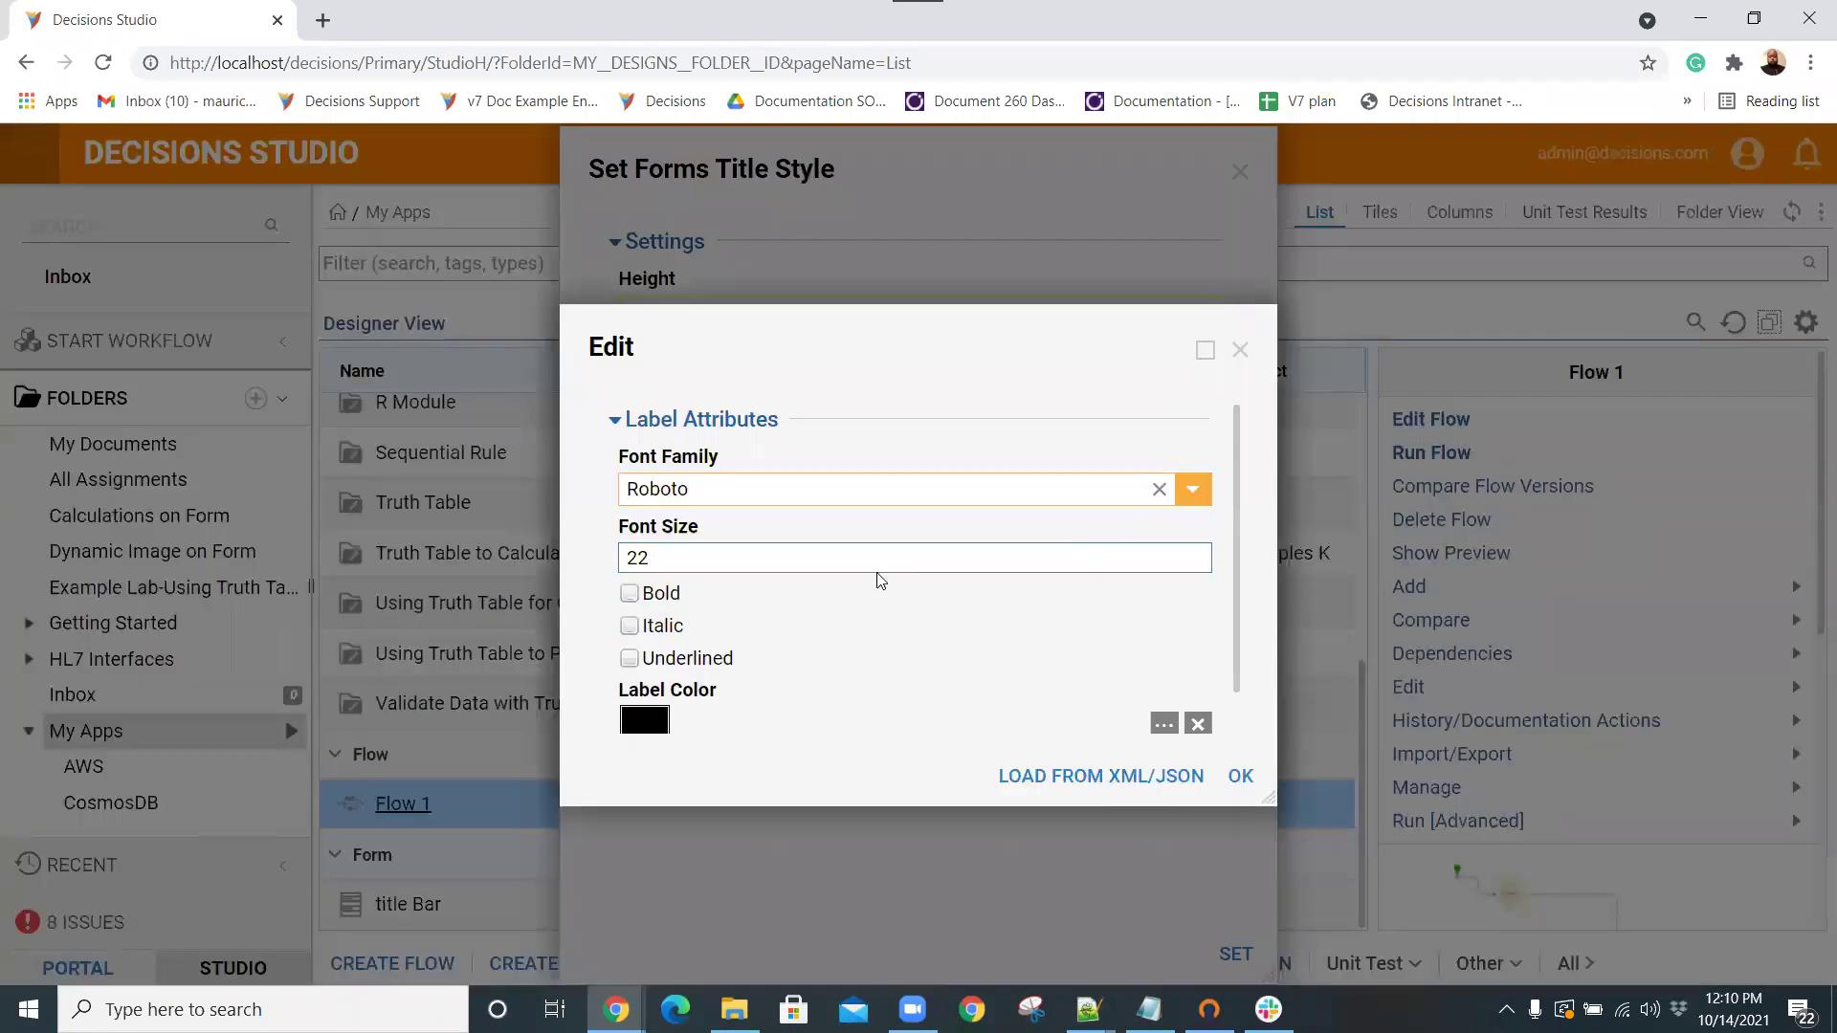
{"action": "left_click_drag", "start_coordinate": [766, 558], "coordinate": [622, 562]}
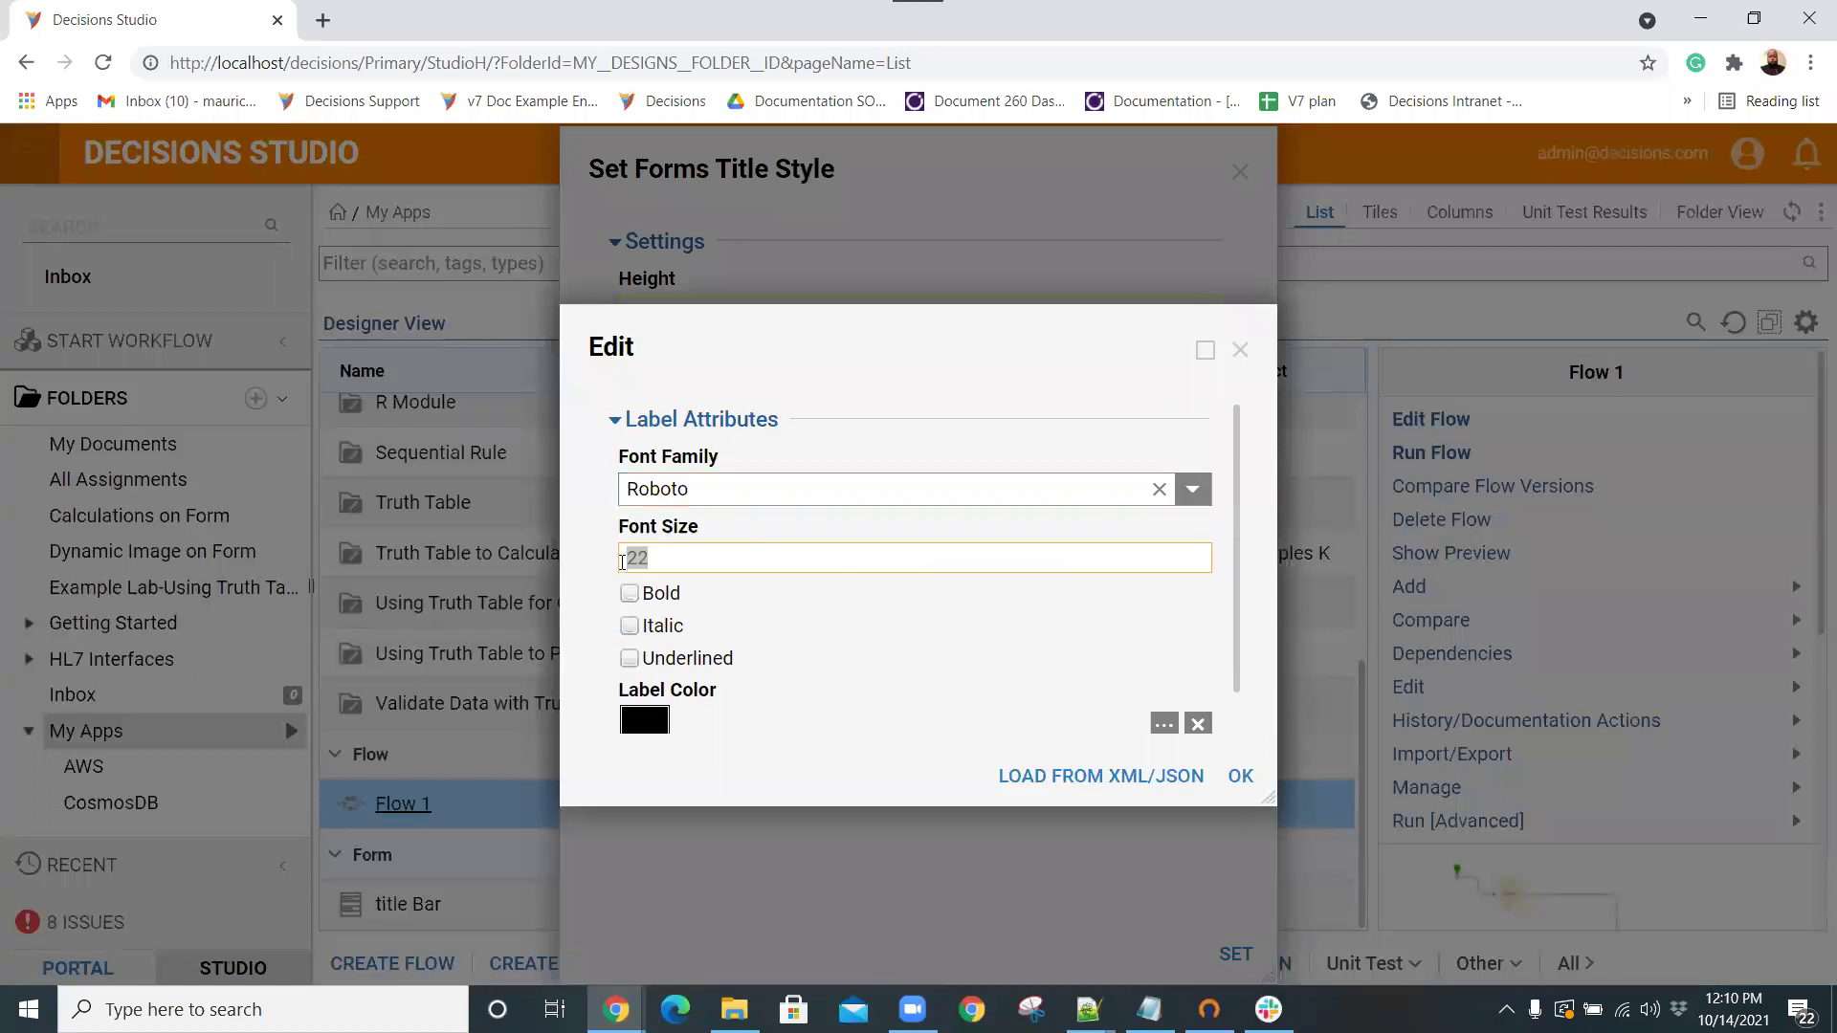
{"action": "type", "text": "0"}
{"action": "scroll", "coordinate": [1014, 663], "scroll_direction": "down", "scroll_amount": 1}
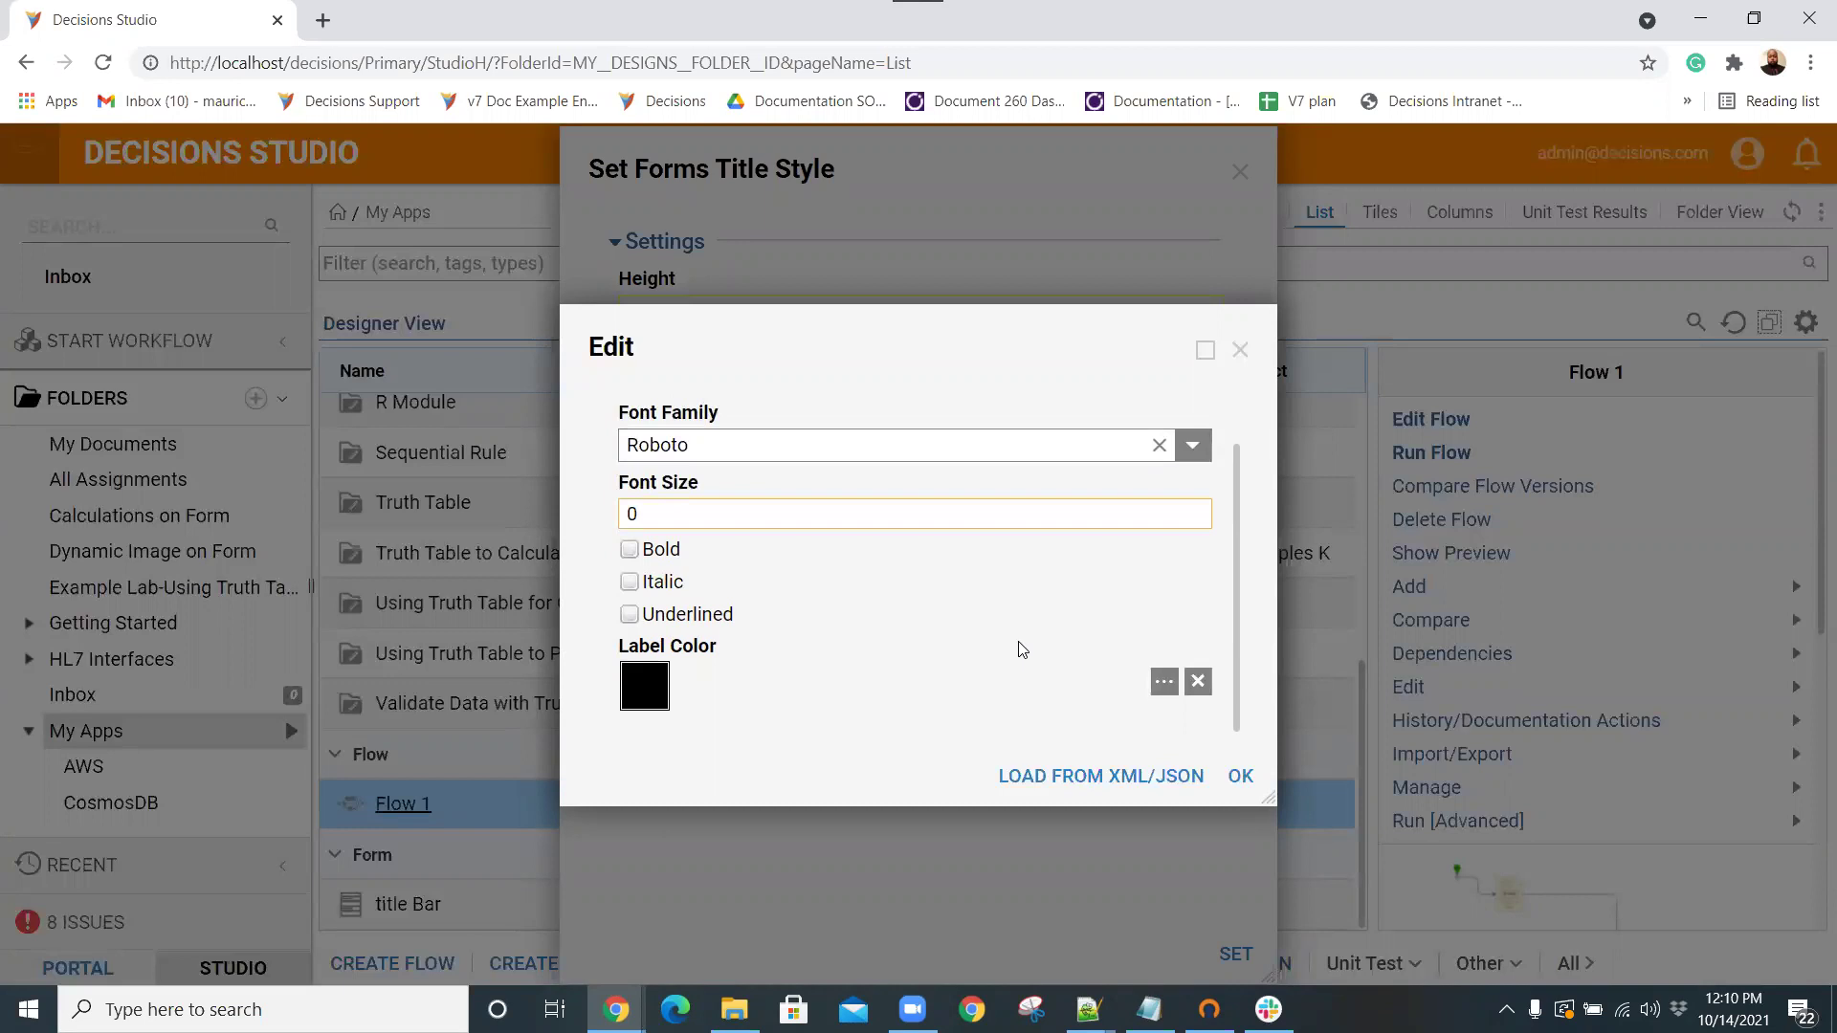
{"action": "left_click", "coordinate": [1238, 352]}
{"action": "left_click", "coordinate": [1240, 174]}
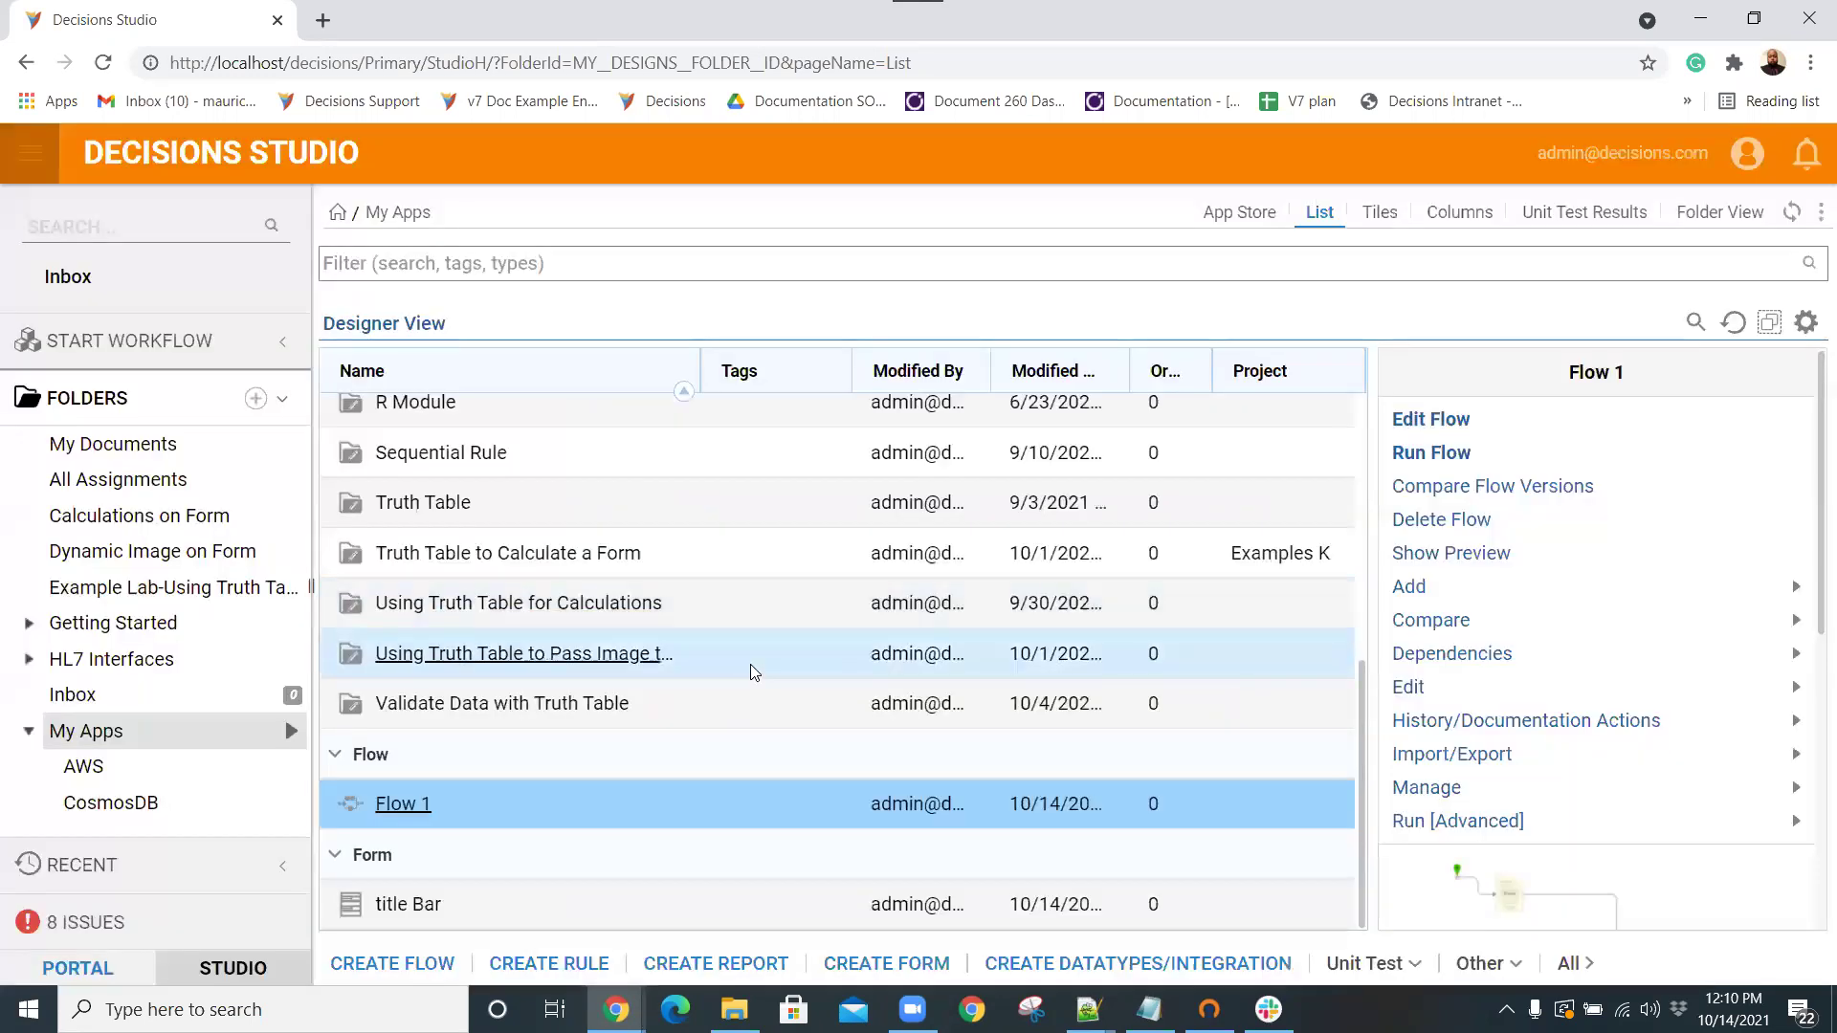
Reopen Flow 1 from the list and debug it in Full mode to display its form.
{"action": "left_click", "coordinate": [402, 804]}
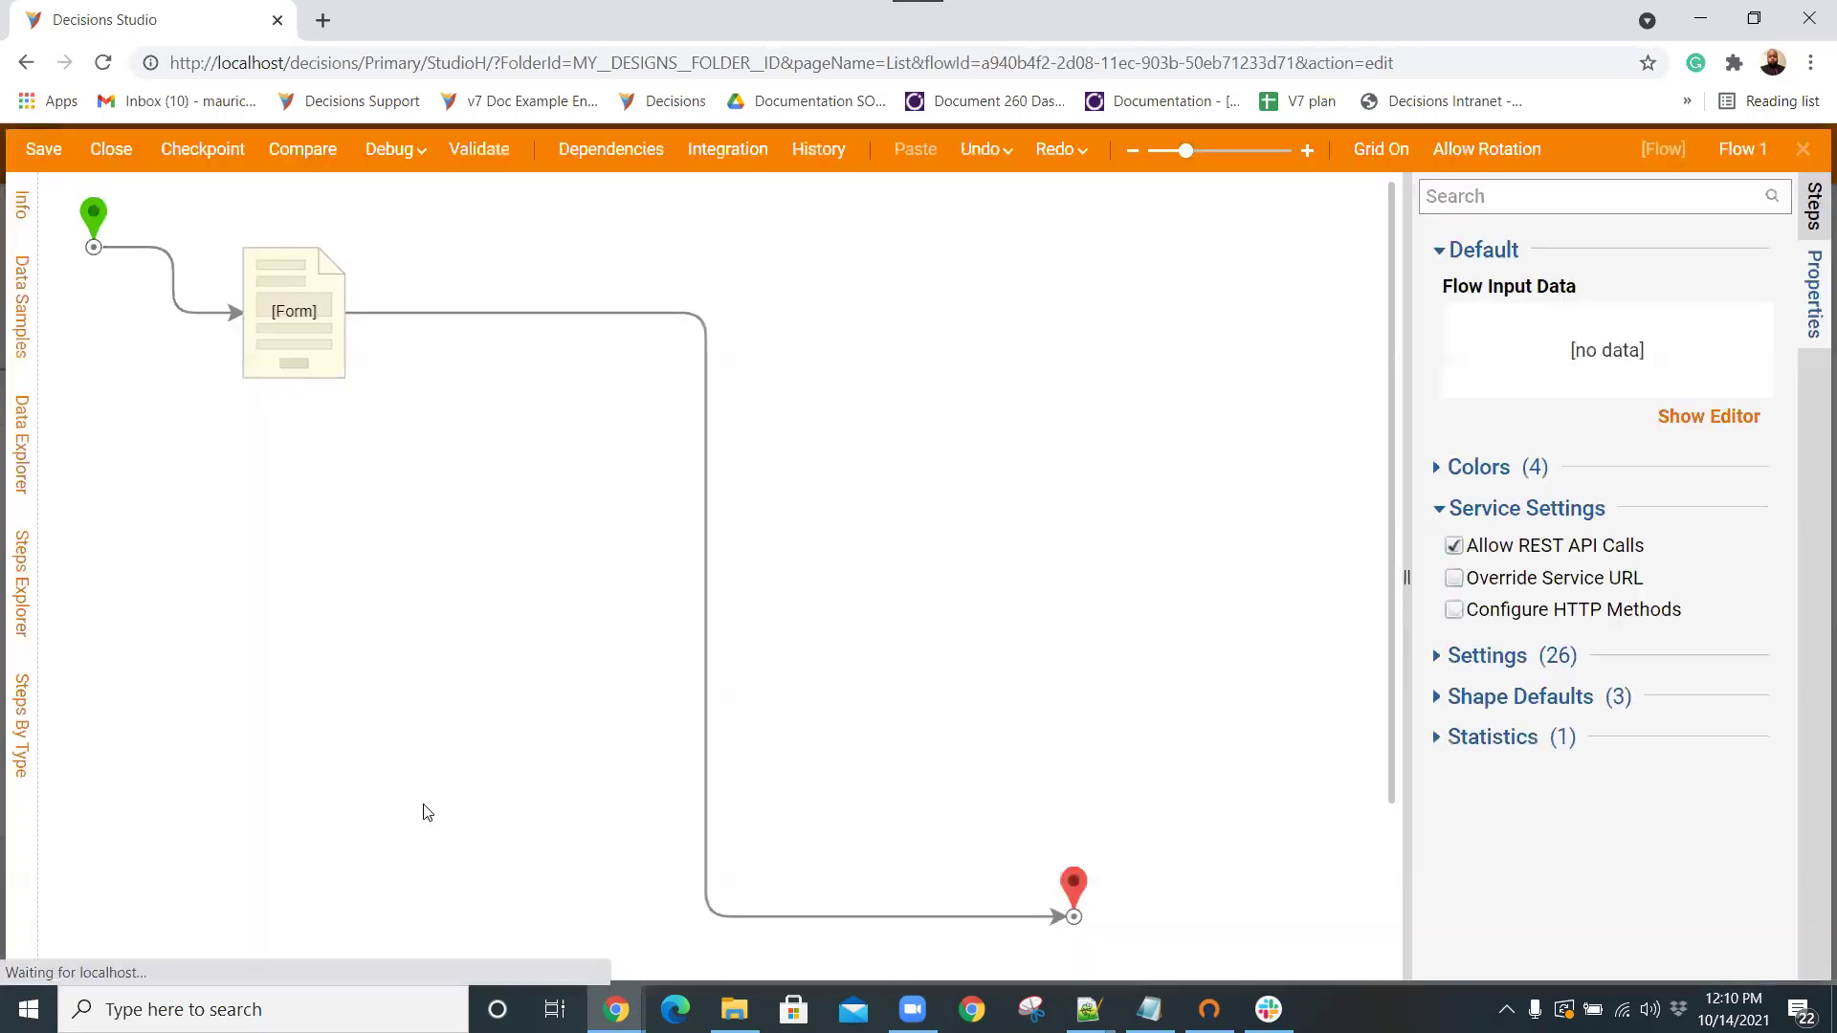
{"action": "left_click", "coordinate": [307, 341]}
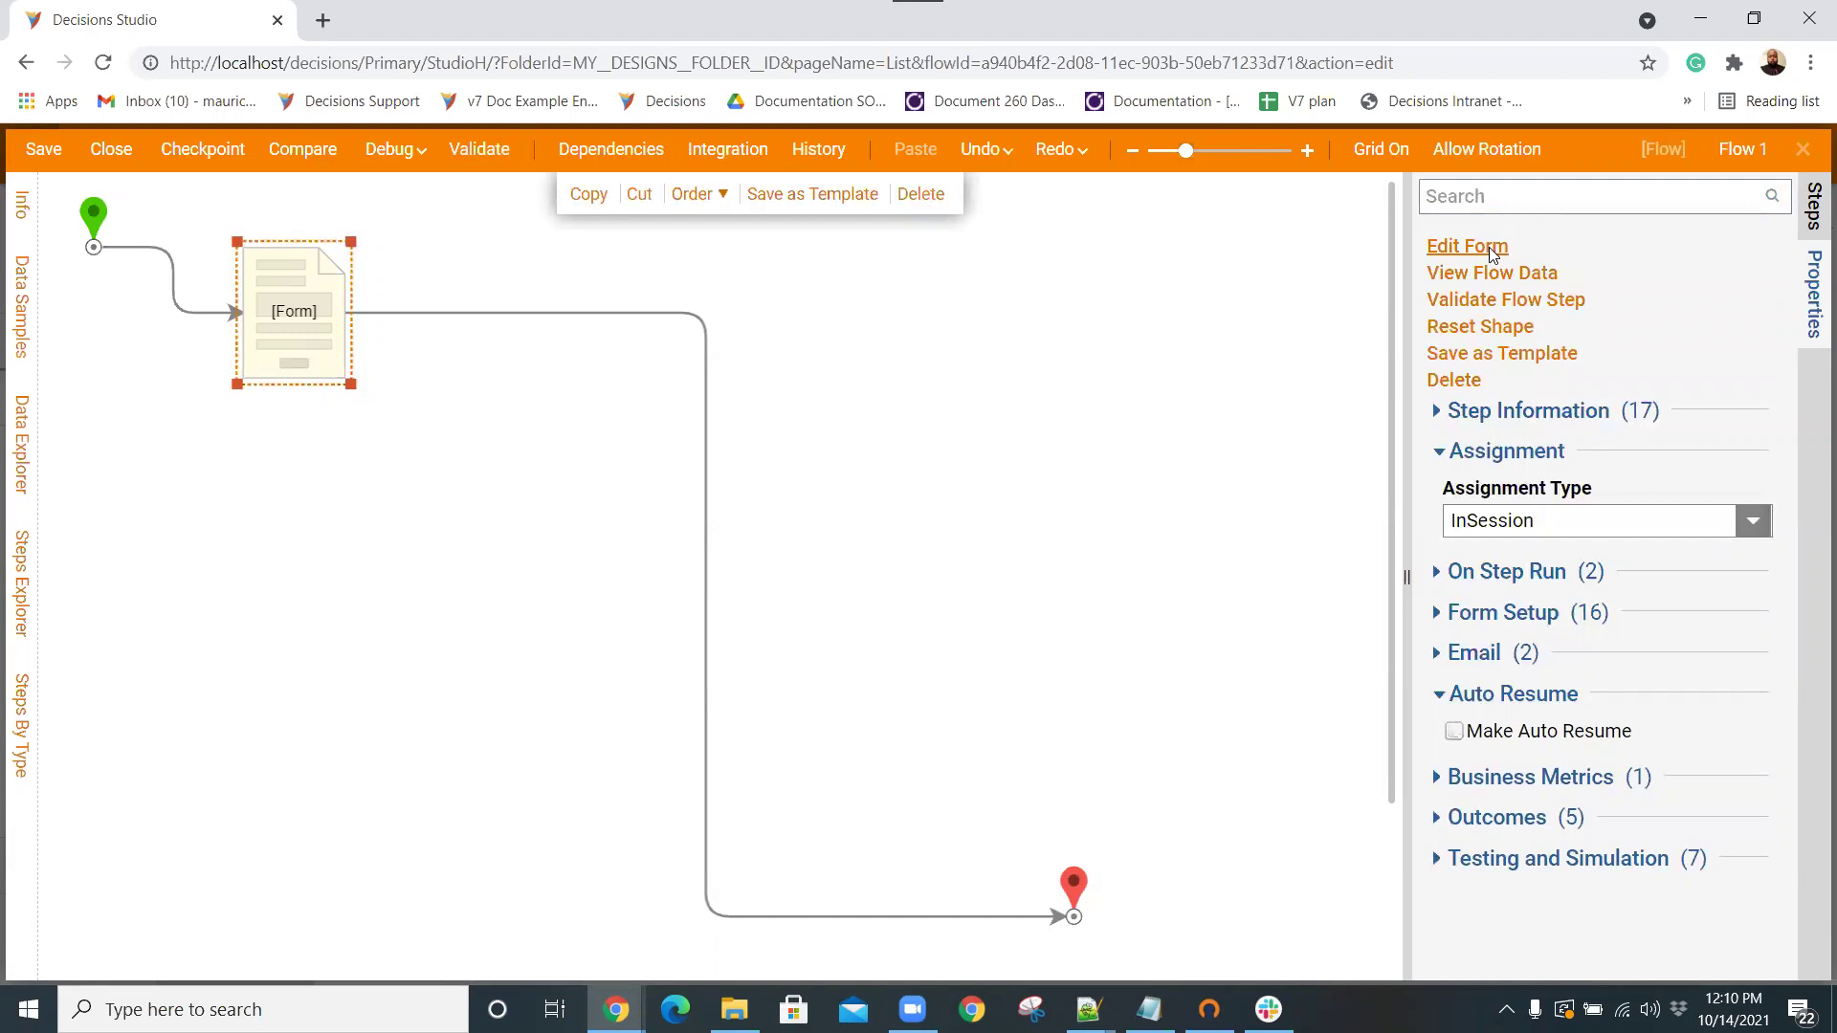
{"action": "left_click", "coordinate": [388, 151]}
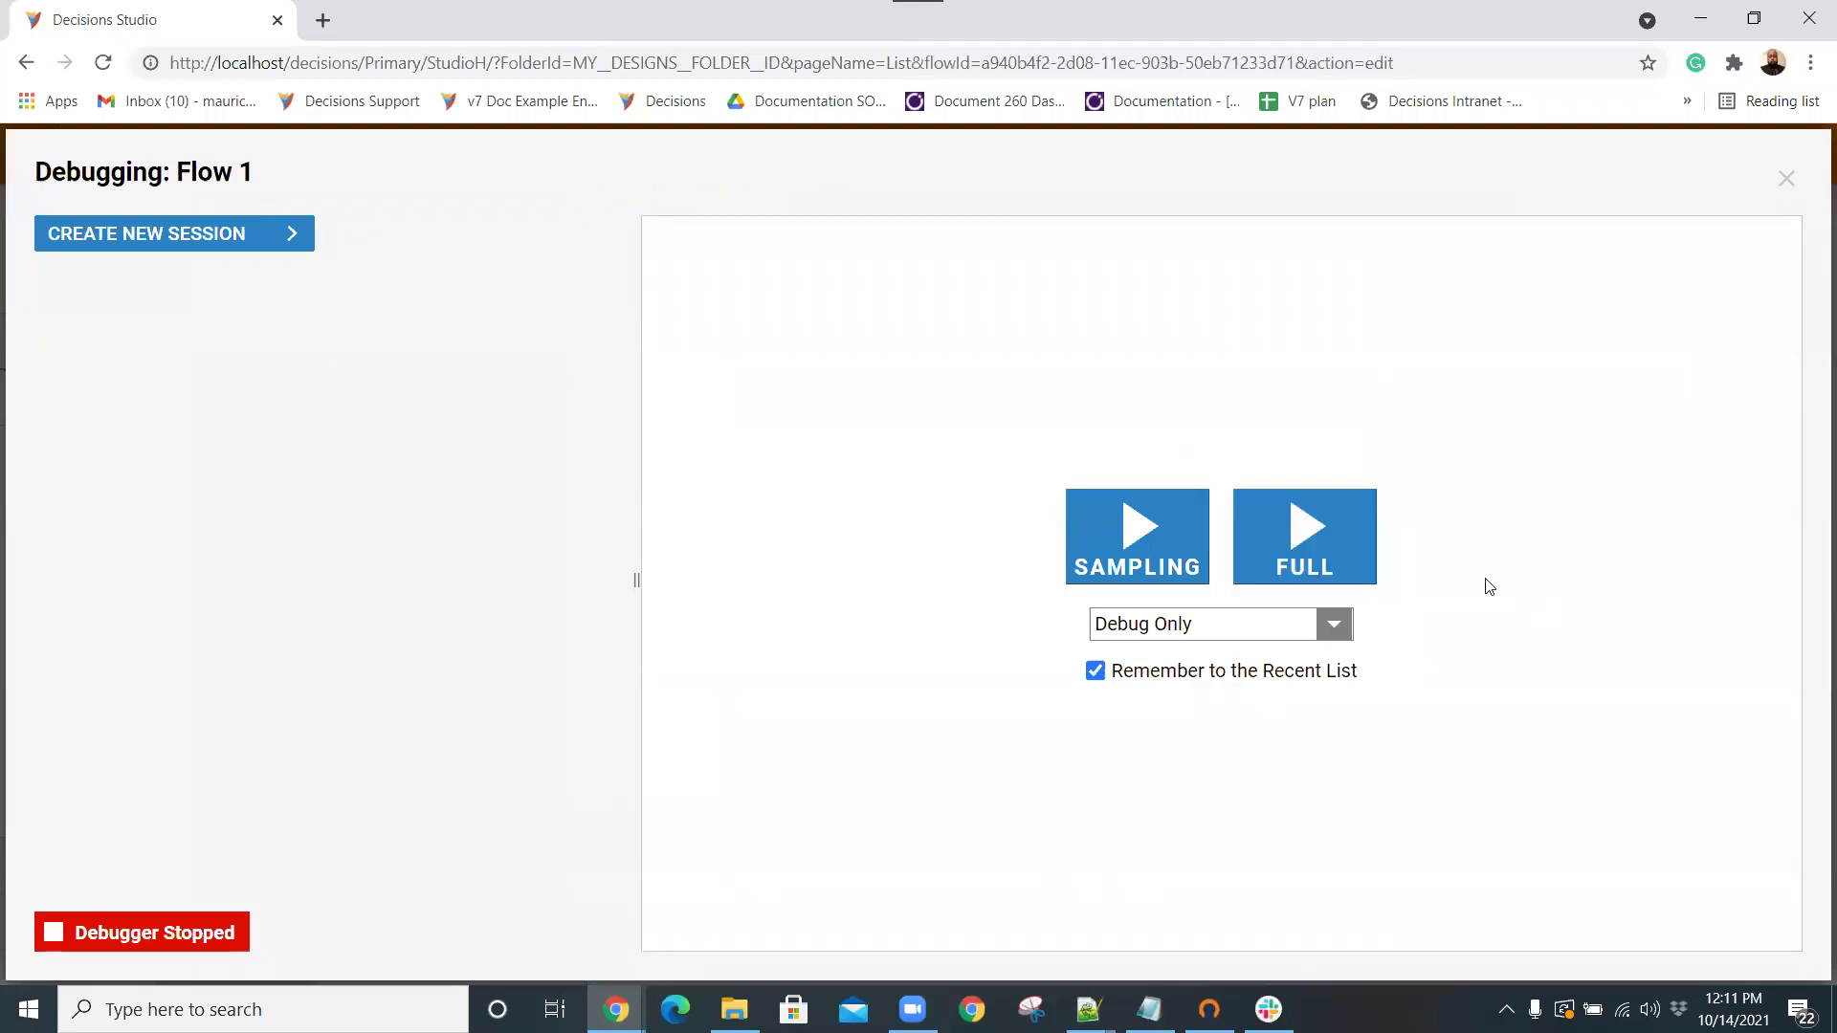
{"action": "left_click", "coordinate": [1297, 559]}
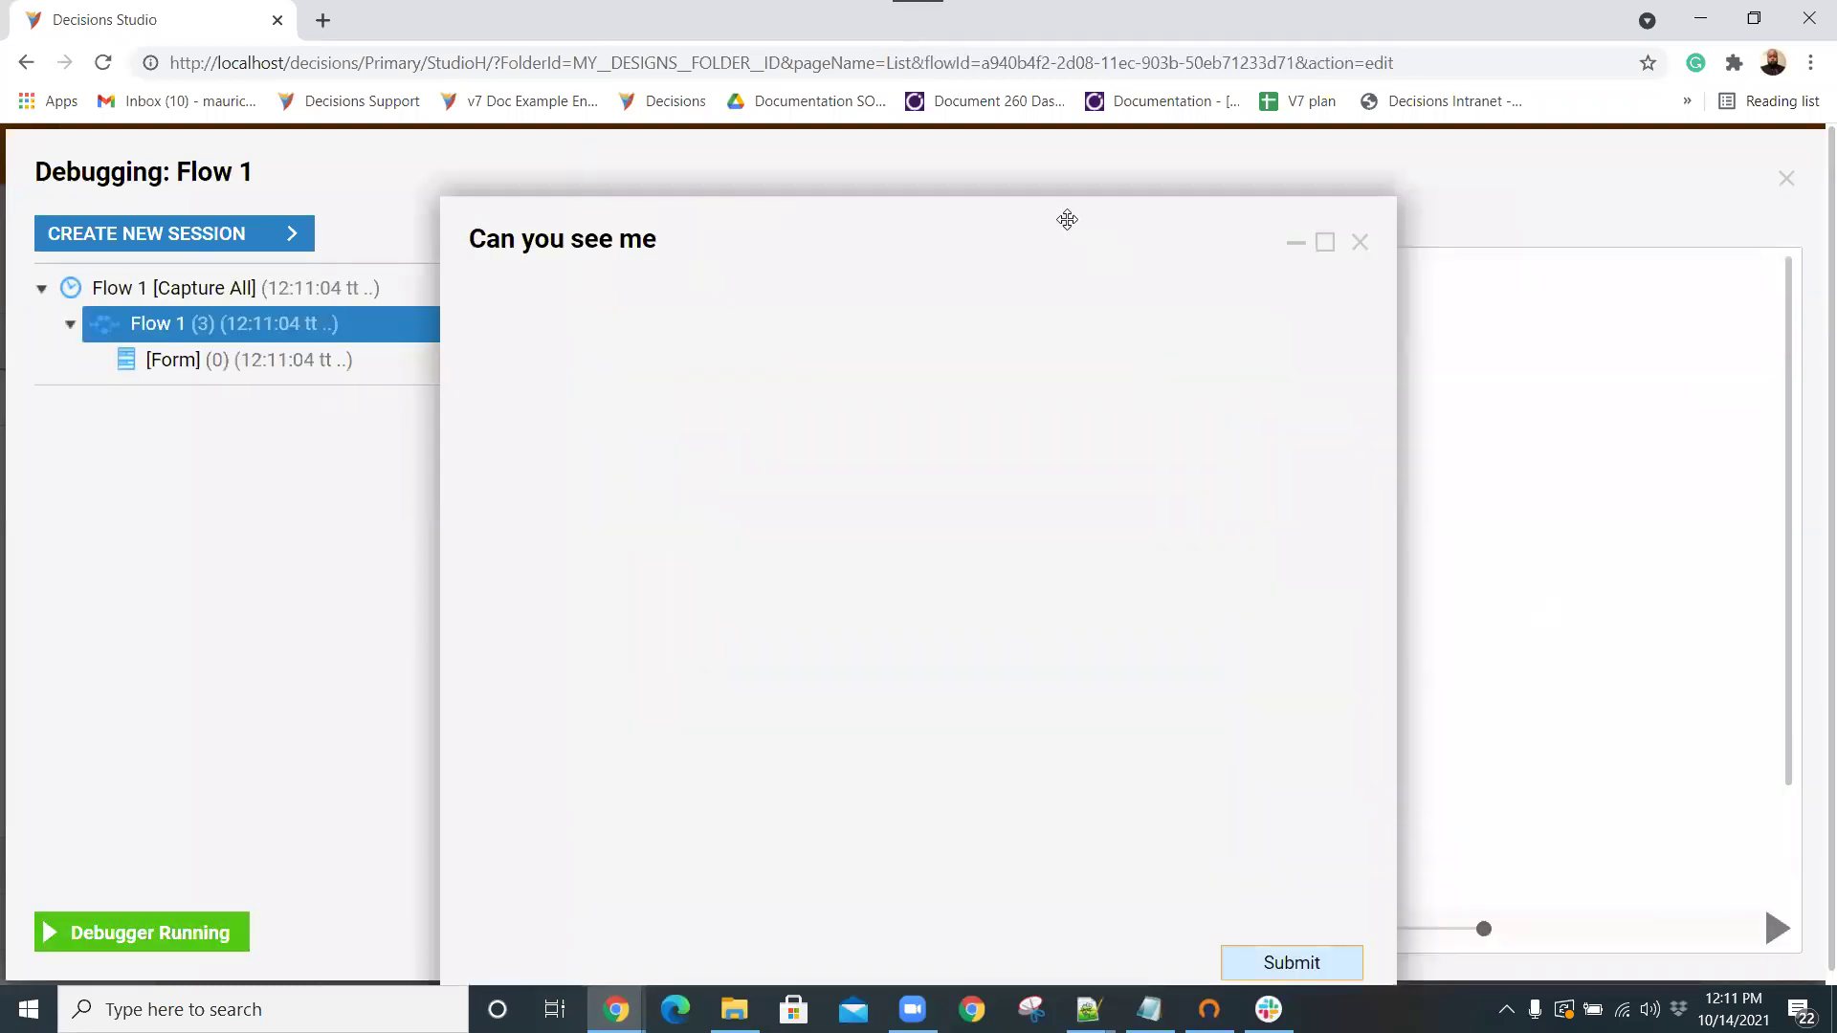
Inspect the title element of the form headed Can you see me with Chrome's developer tools.
{"action": "right_click", "coordinate": [1328, 70]}
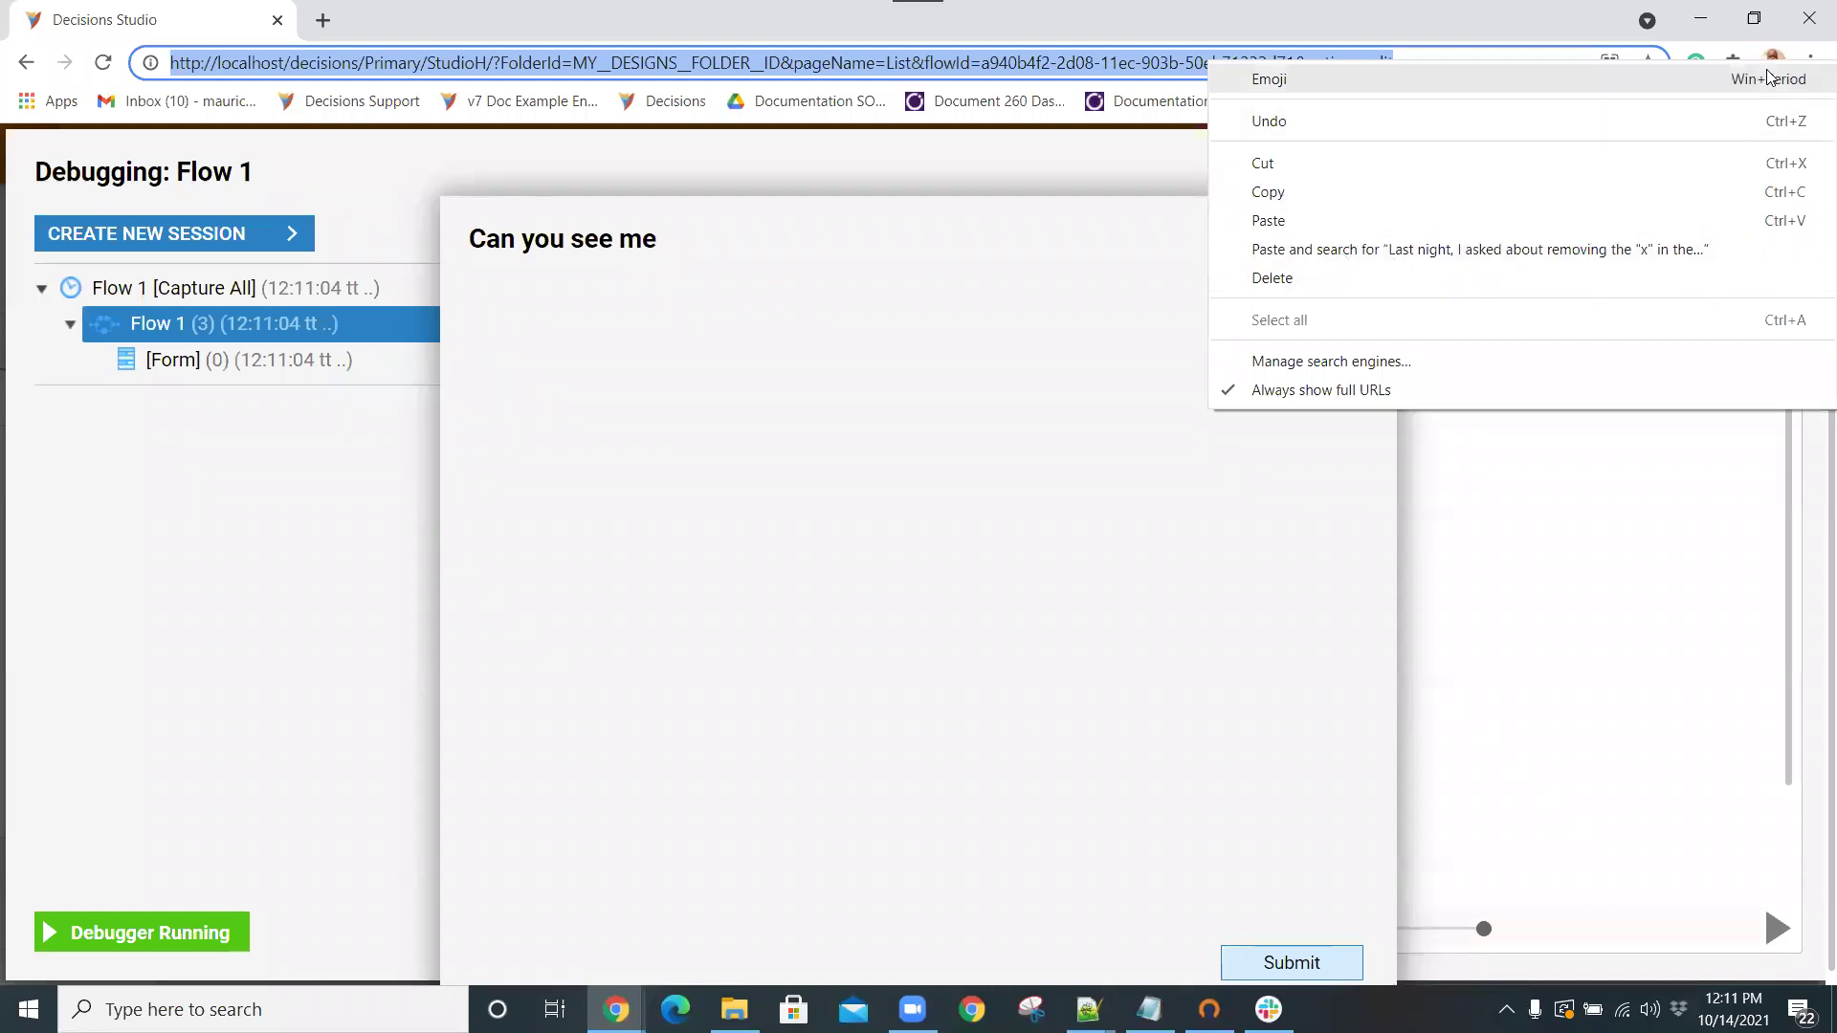
{"action": "left_click", "coordinate": [1811, 64]}
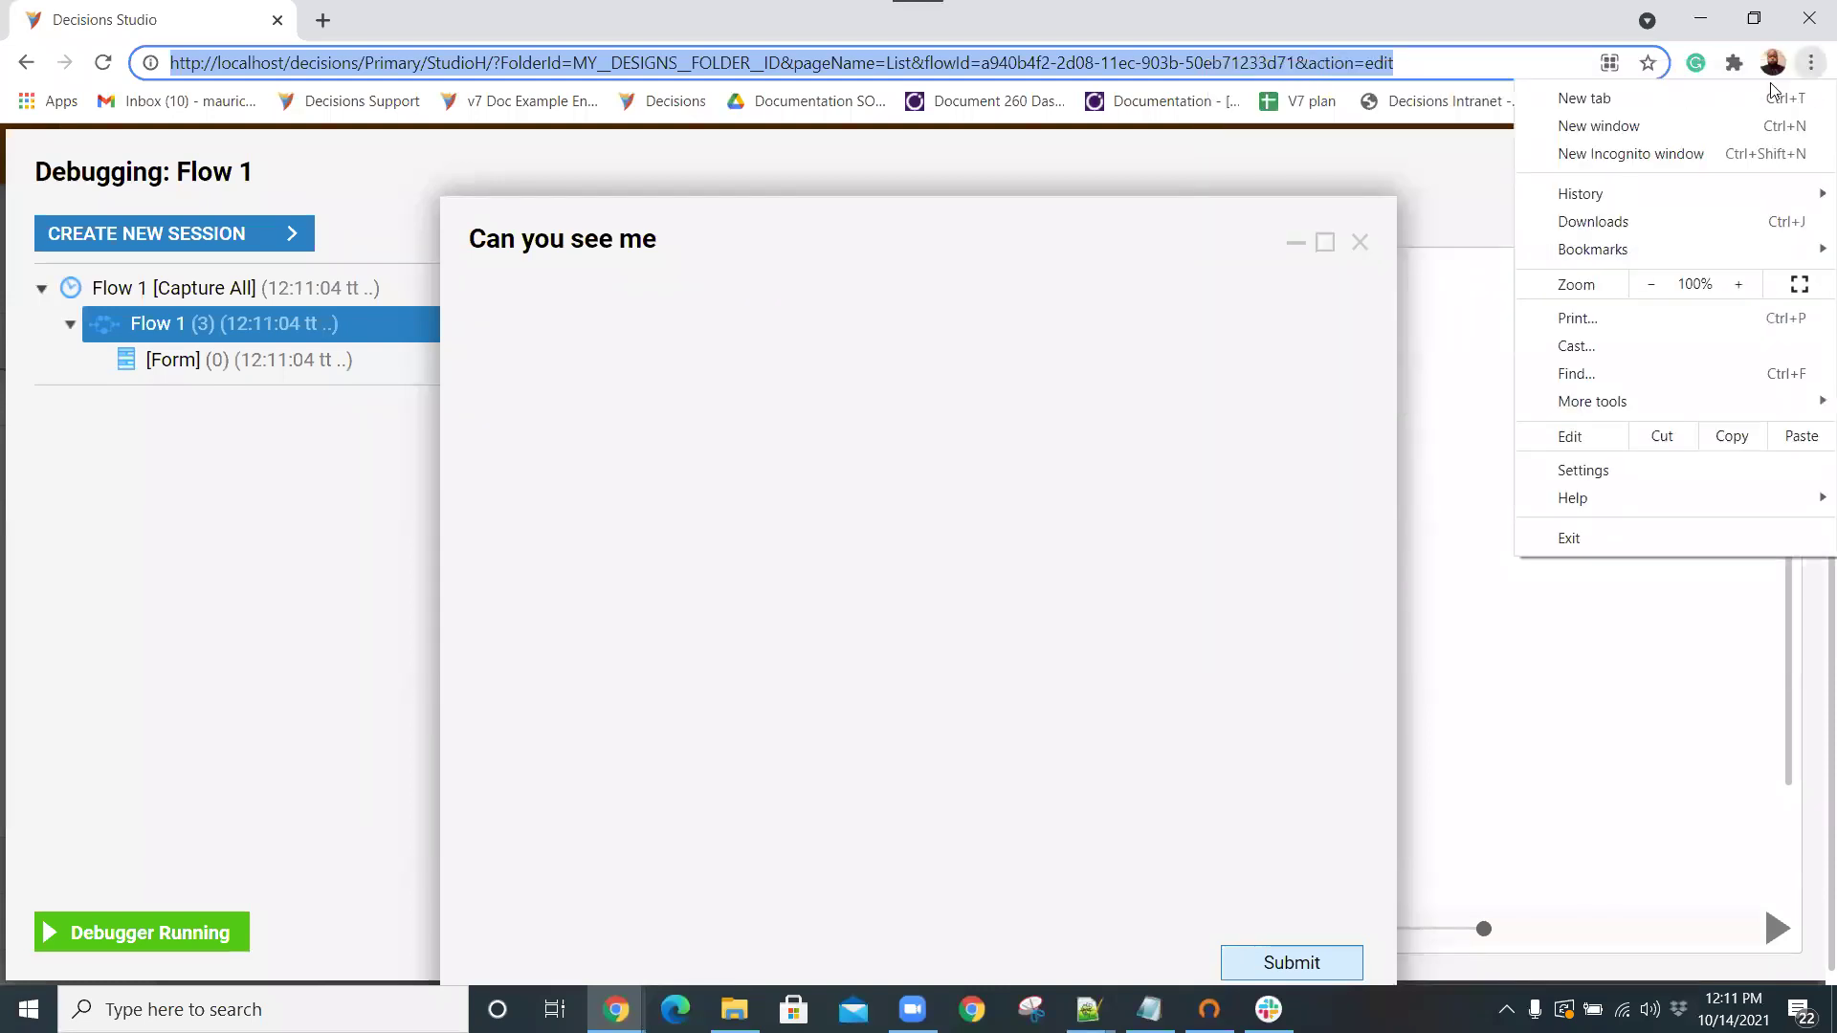
{"action": "mouse_move", "coordinate": [1588, 411]}
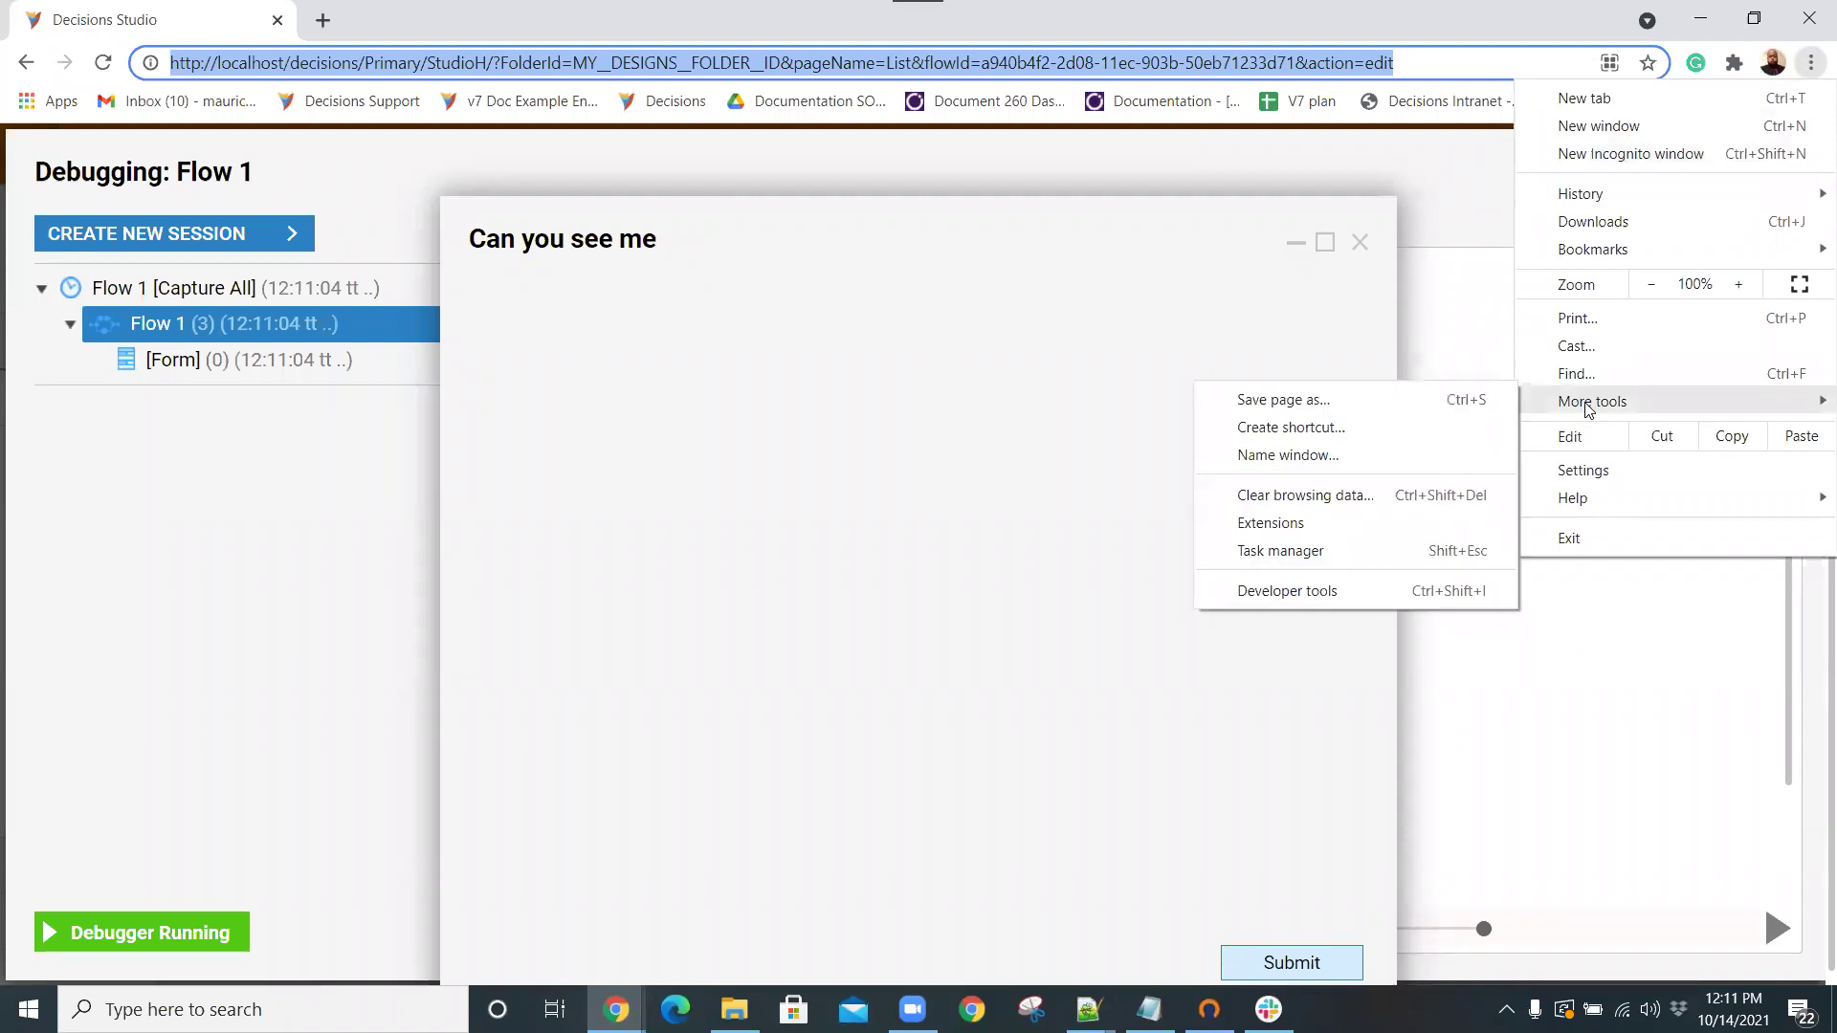
{"action": "left_click", "coordinate": [1333, 594]}
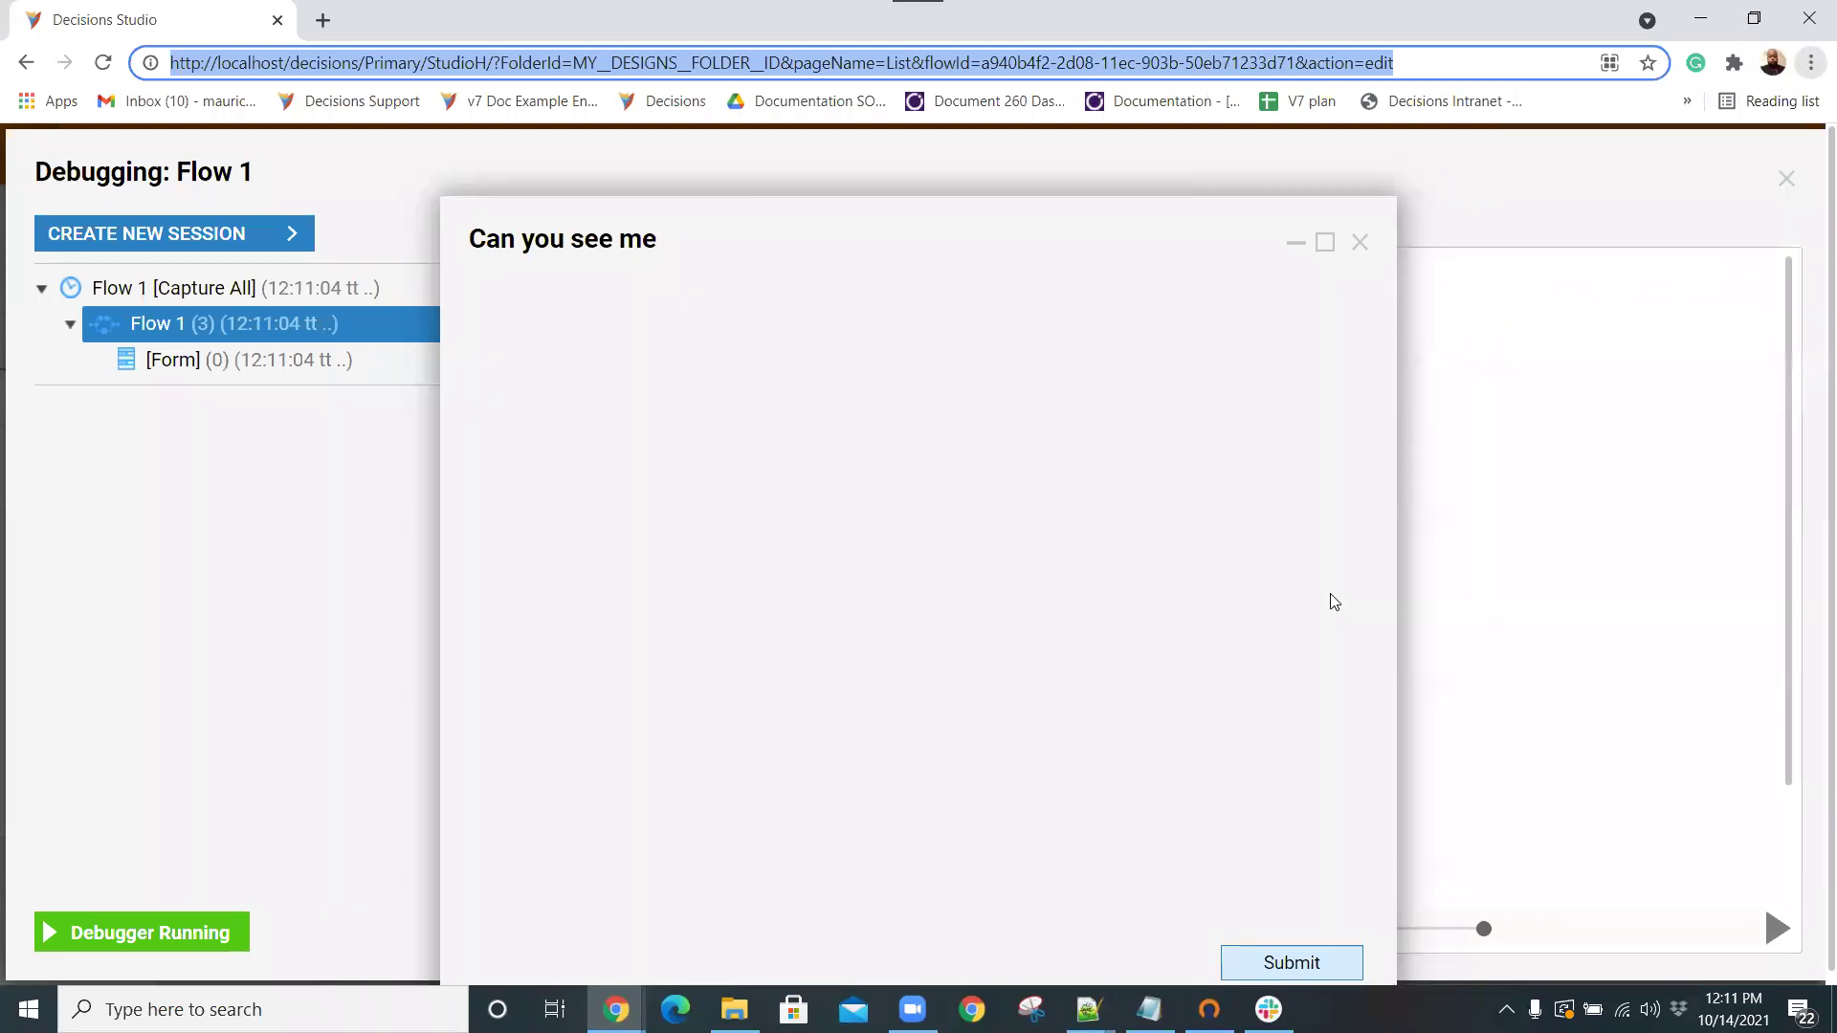
{"action": "left_click", "coordinate": [1193, 139]}
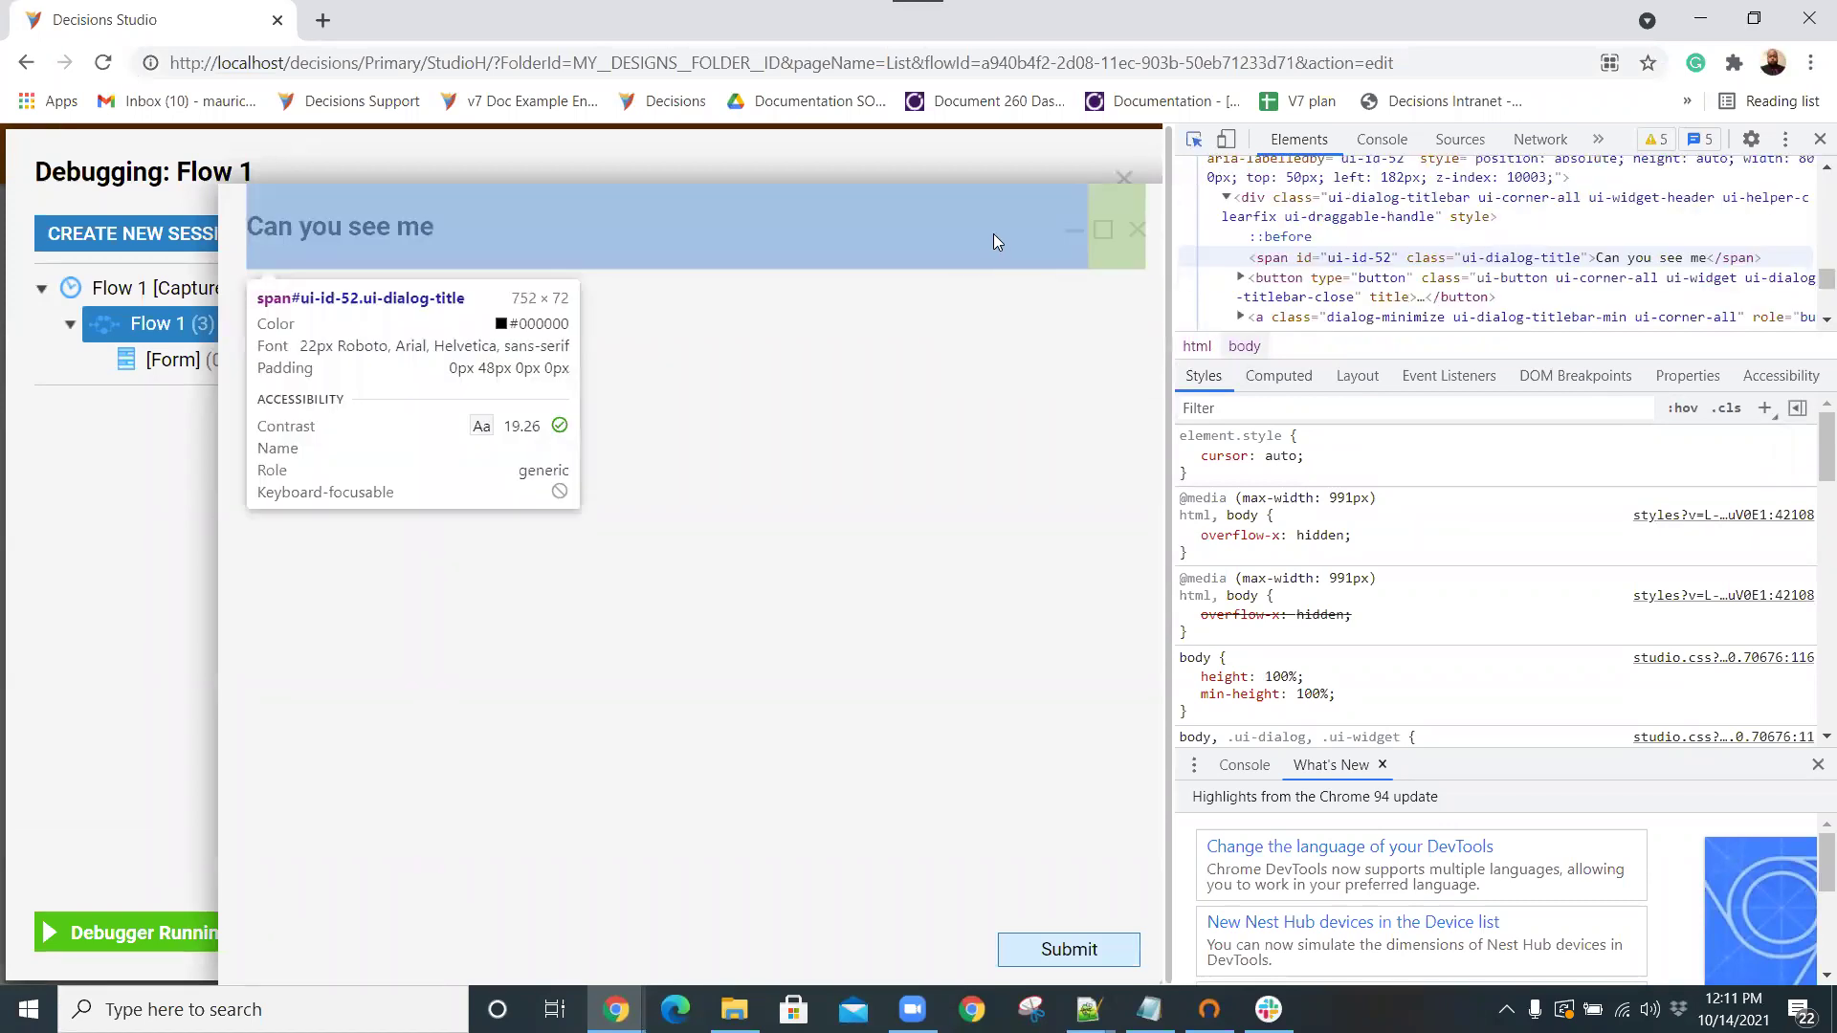
{"action": "left_click", "coordinate": [991, 240]}
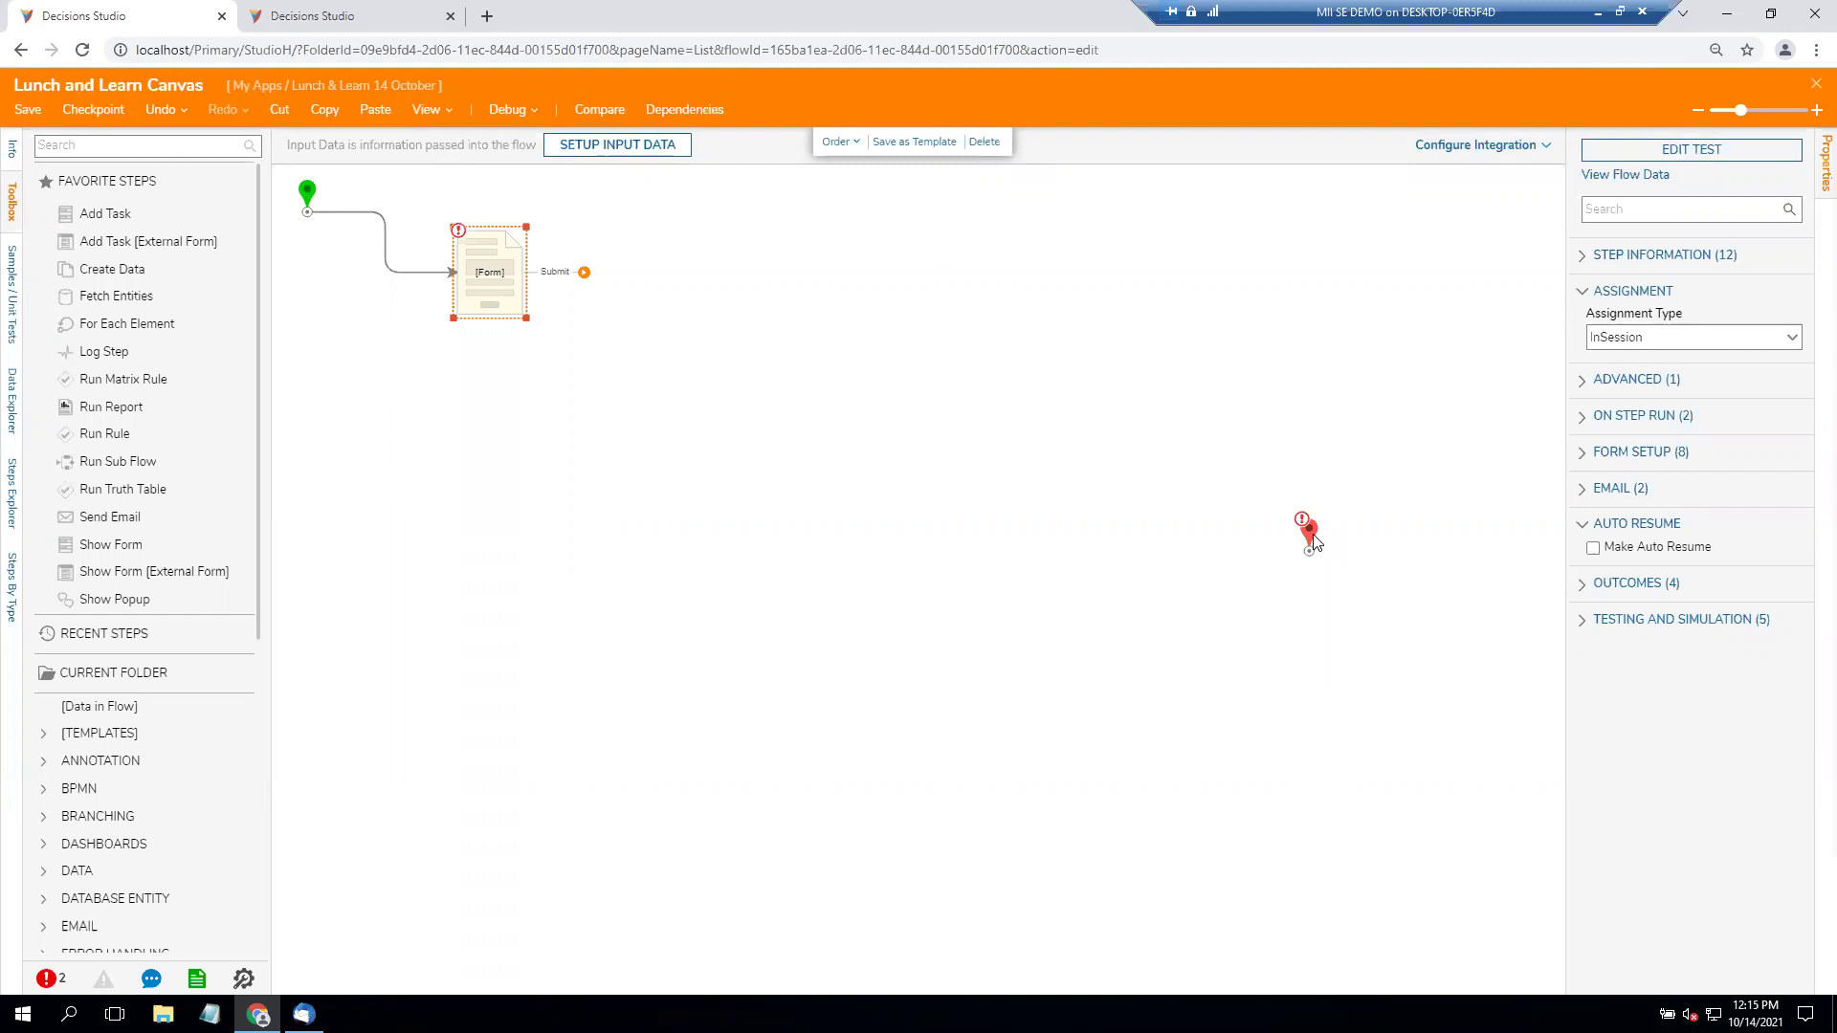
Insert a Run Sub Flow step between the form and the end step, and create a default flow named champion model for it.
{"action": "left_click", "coordinate": [1310, 534]}
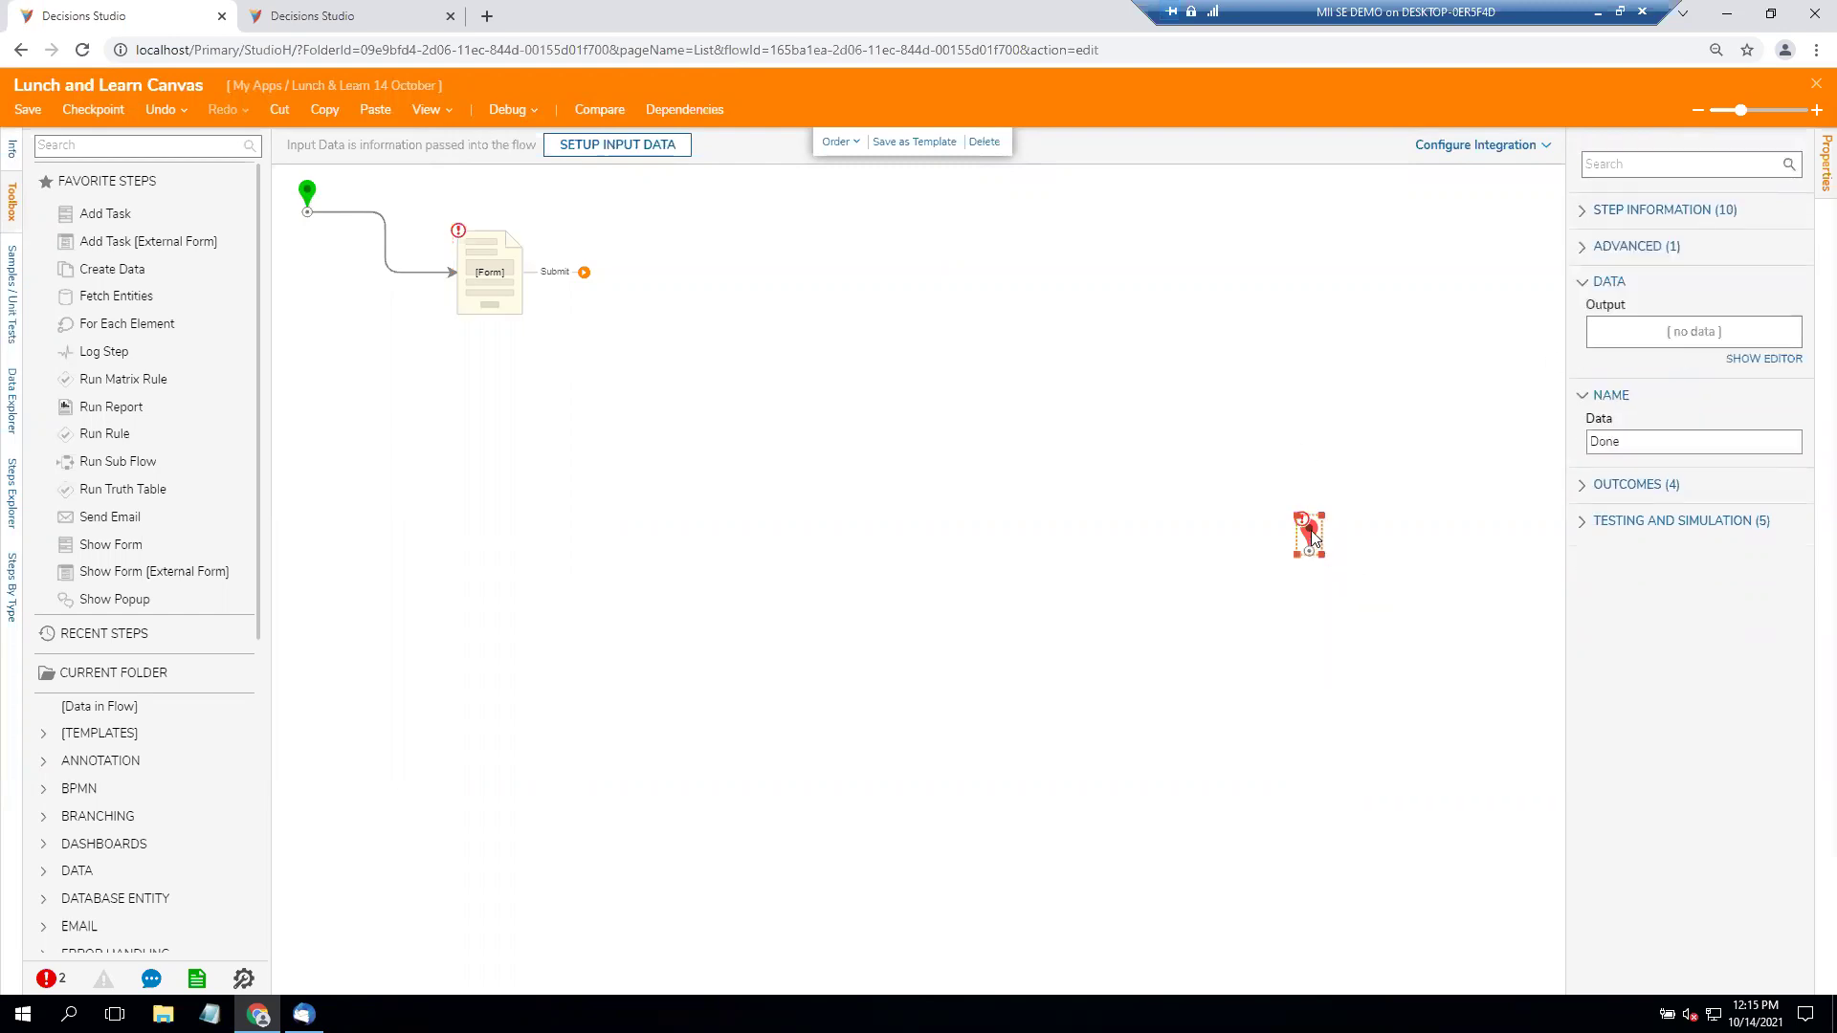
{"action": "left_click_drag", "start_coordinate": [1305, 533], "coordinate": [1329, 573]}
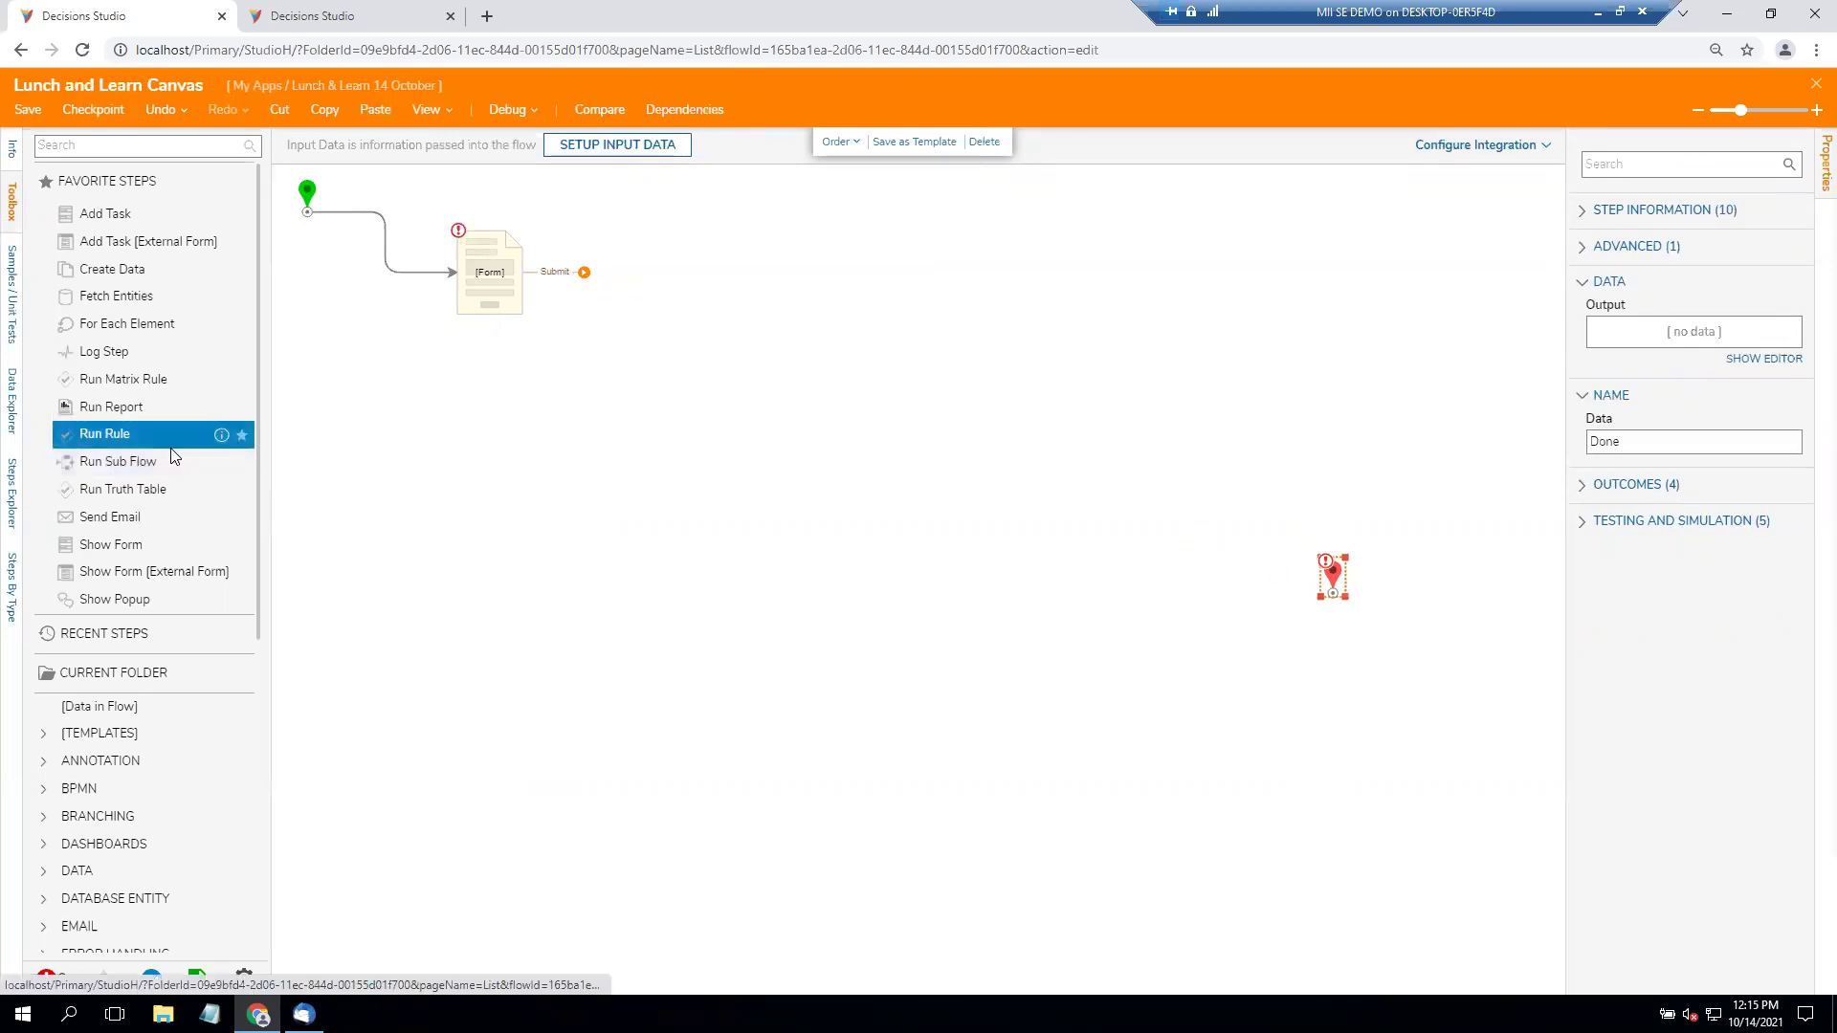
{"action": "left_click_drag", "start_coordinate": [170, 461], "coordinate": [834, 421]}
{"action": "left_click", "coordinate": [1677, 153]}
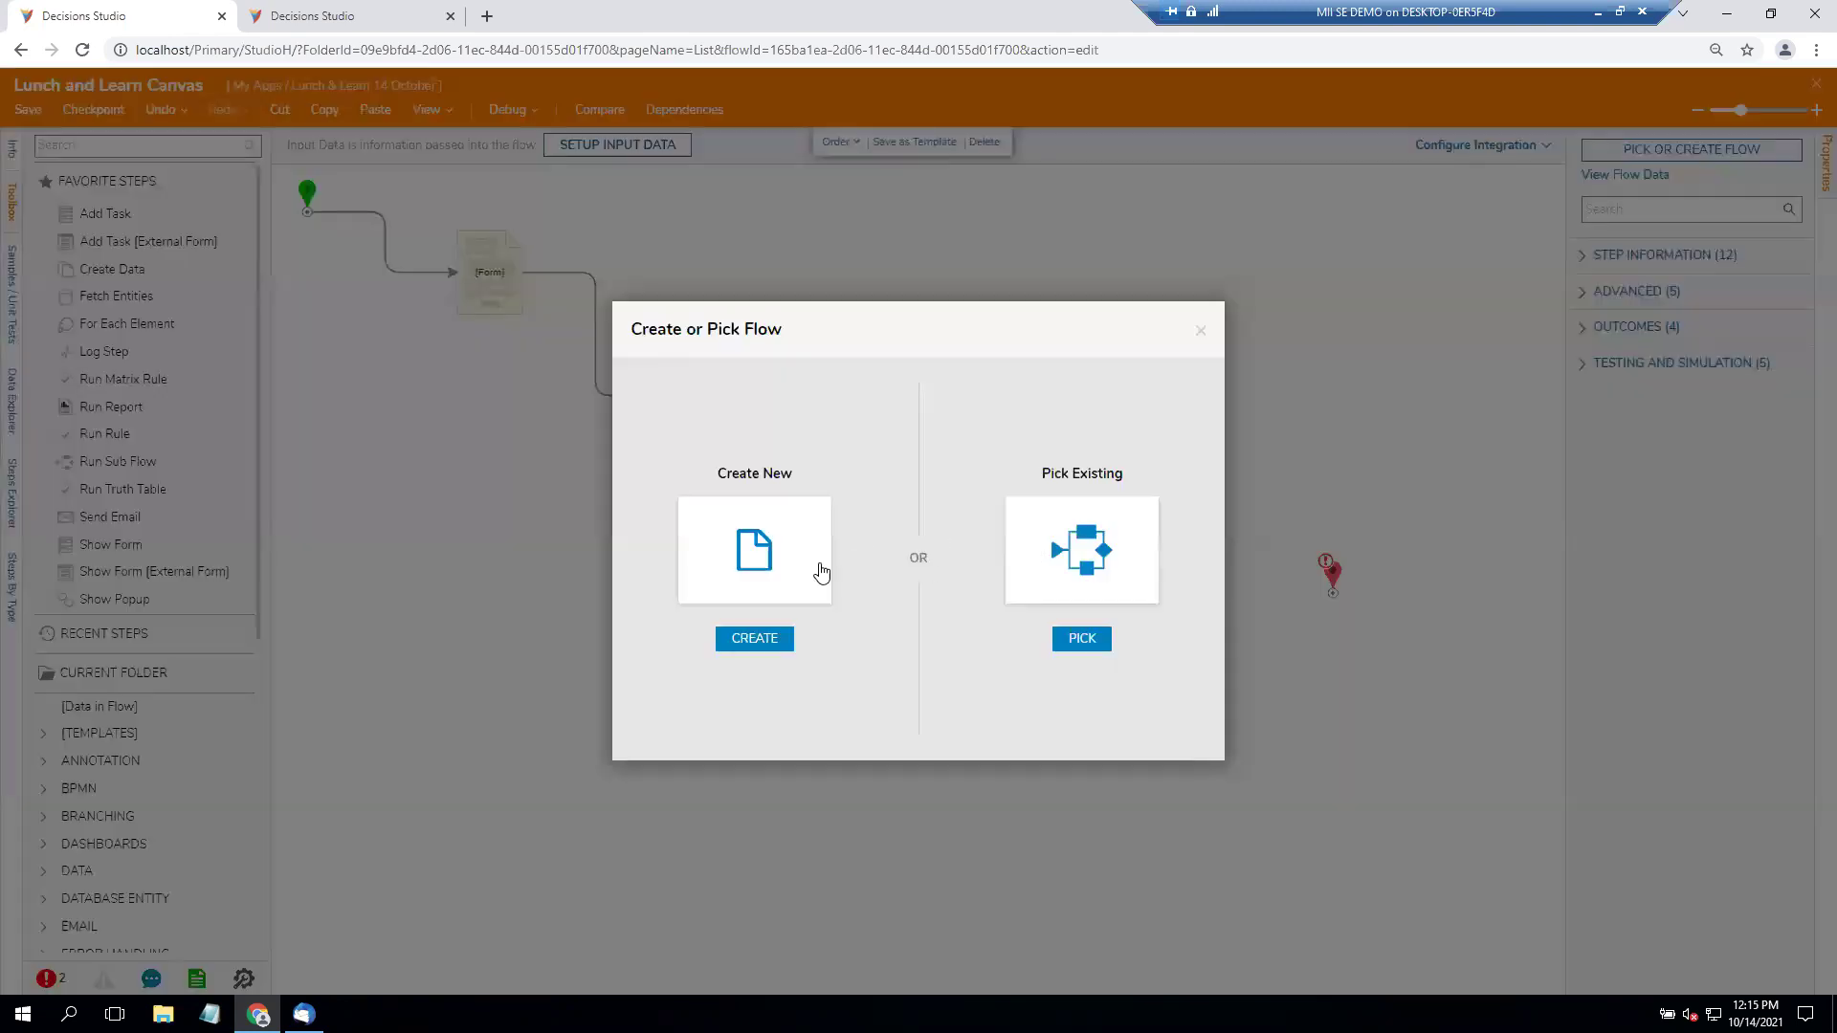
{"action": "left_click", "coordinate": [816, 574]}
{"action": "left_click", "coordinate": [865, 479]}
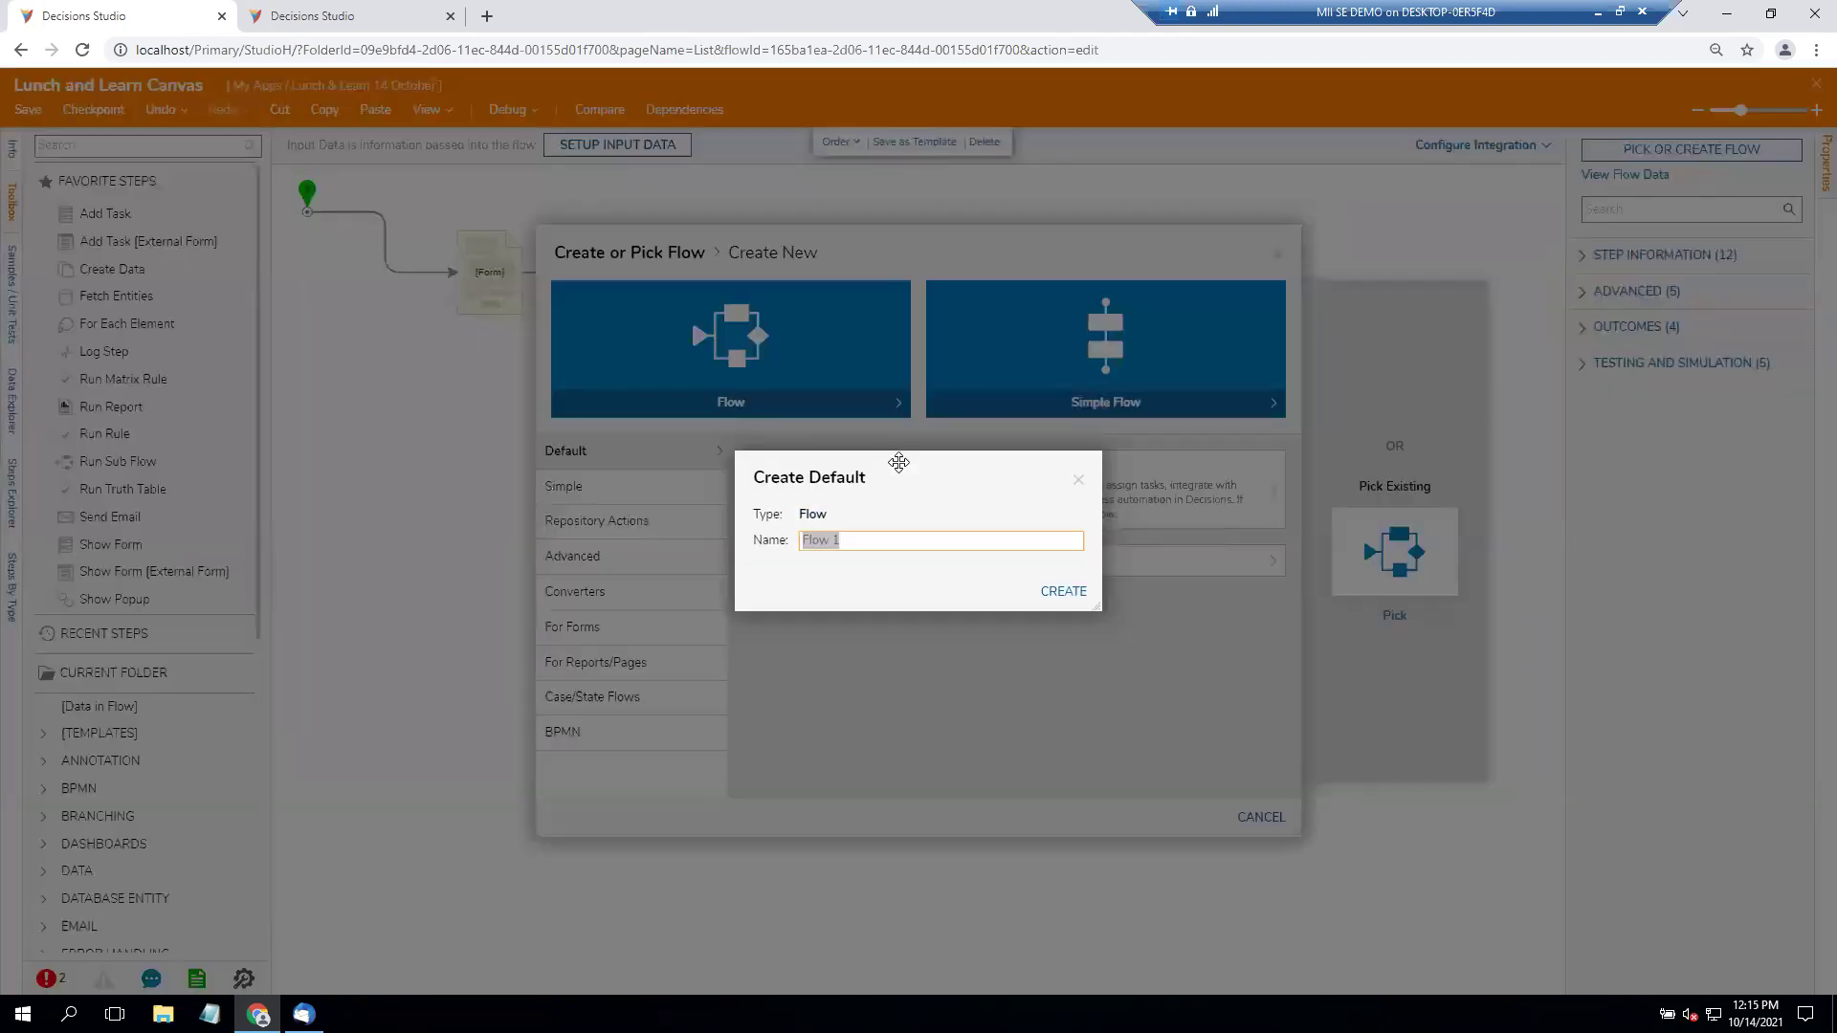
{"action": "type", "text": "champion model"}
{"action": "left_click", "coordinate": [1064, 591]}
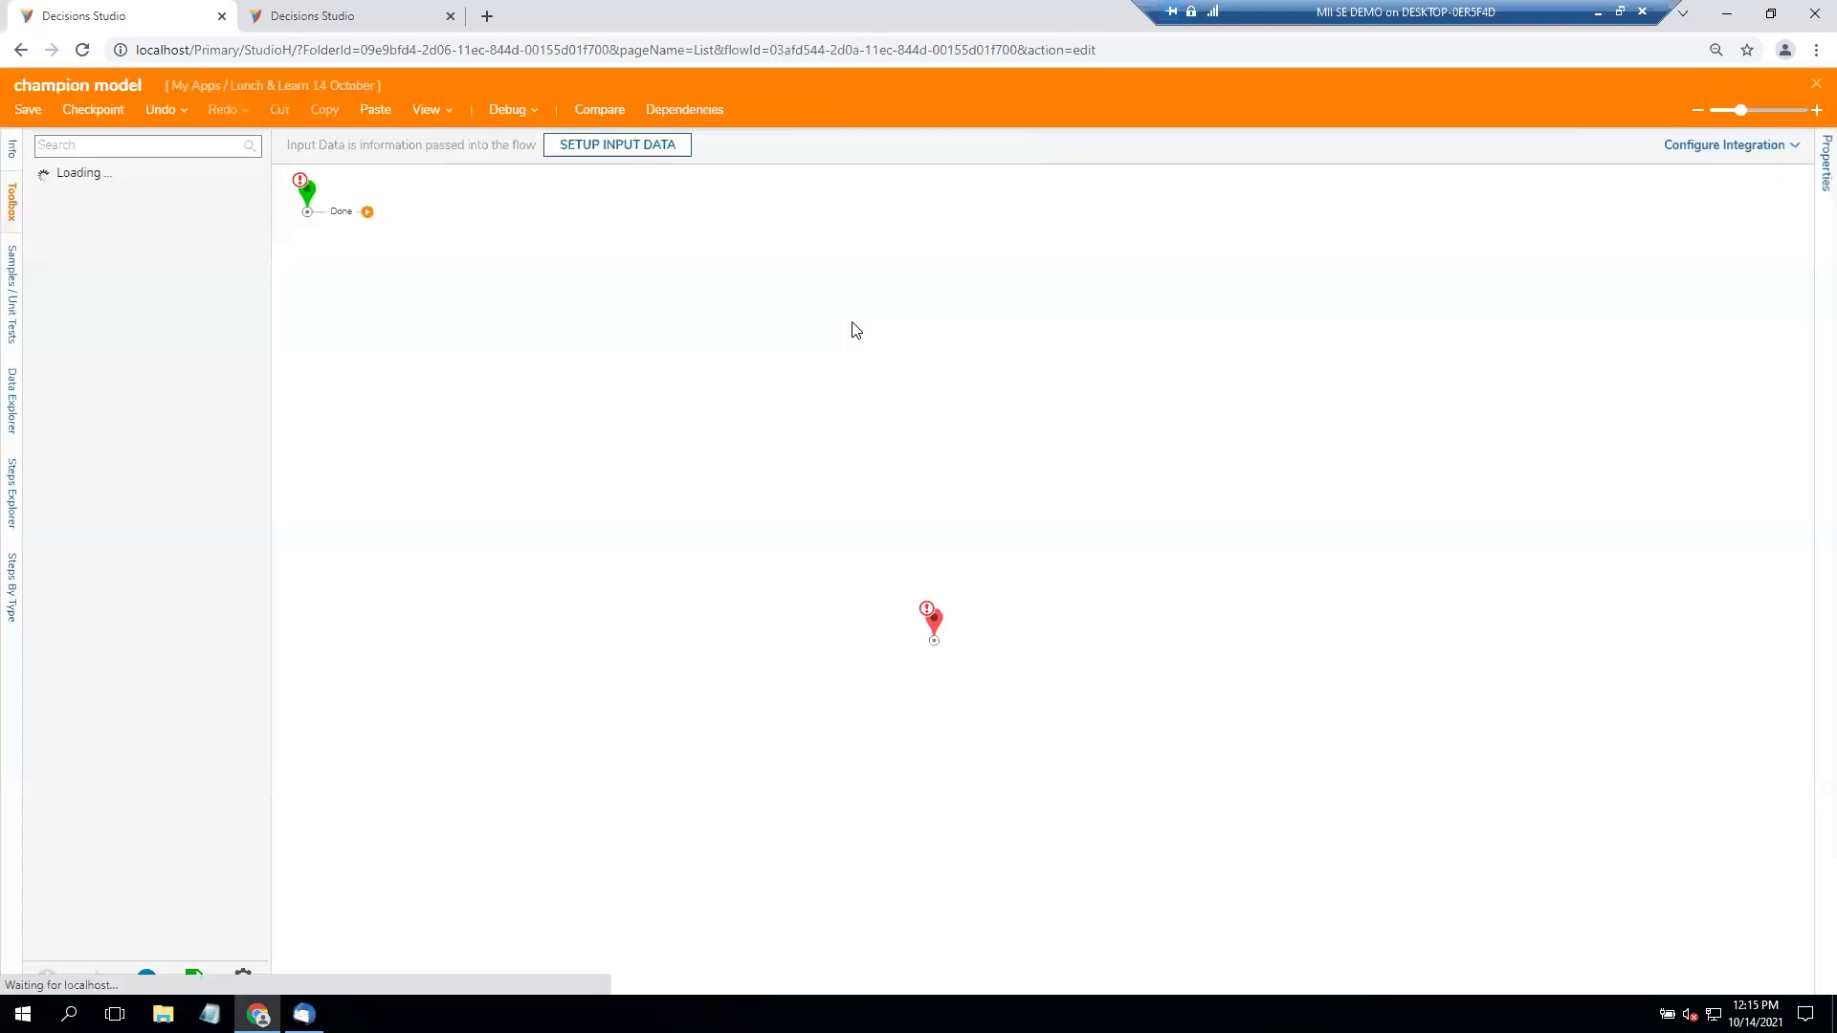
Connect the start step to the end step in the champion model flow, and save and close that flow.
{"action": "left_click_drag", "start_coordinate": [369, 219], "coordinate": [935, 641]}
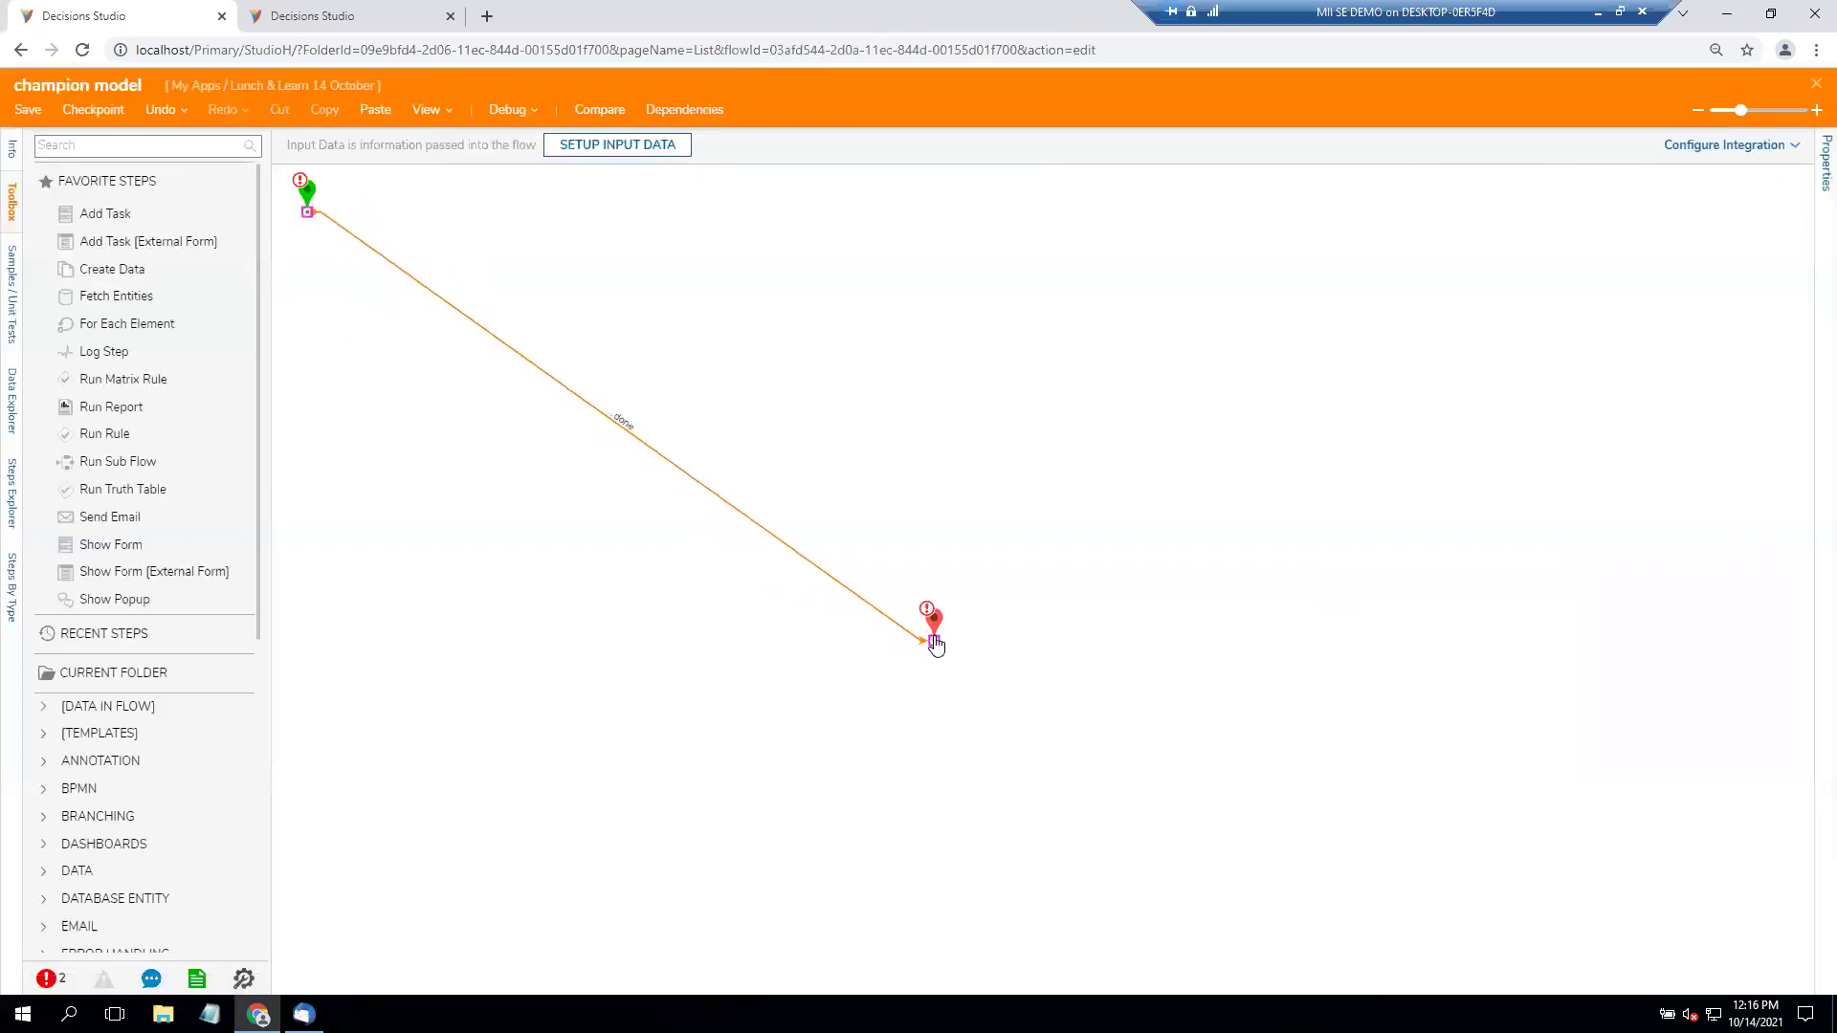
{"action": "key", "text": "ctrl+s"}
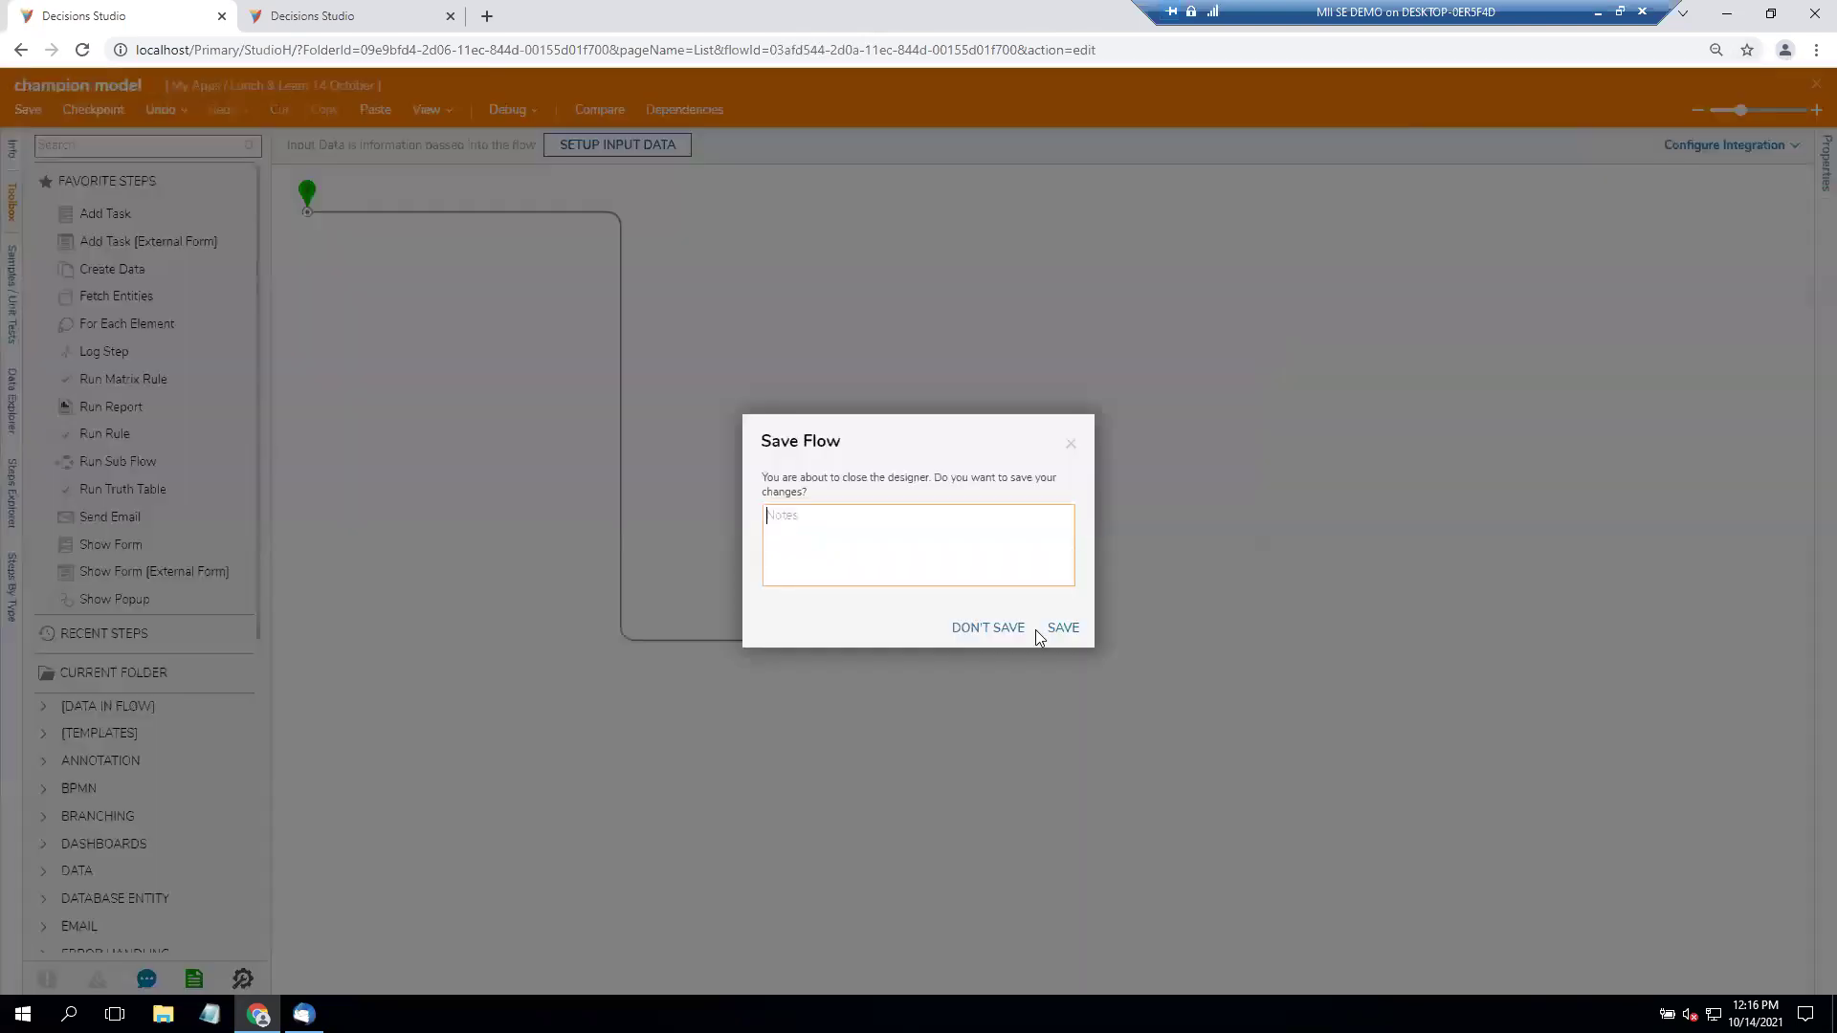
{"action": "left_click", "coordinate": [1048, 627]}
Insert a Run Rule step between champion model and the end step, and create a statement rule named champion rule for it.
{"action": "left_click_drag", "start_coordinate": [893, 402], "coordinate": [1343, 670]}
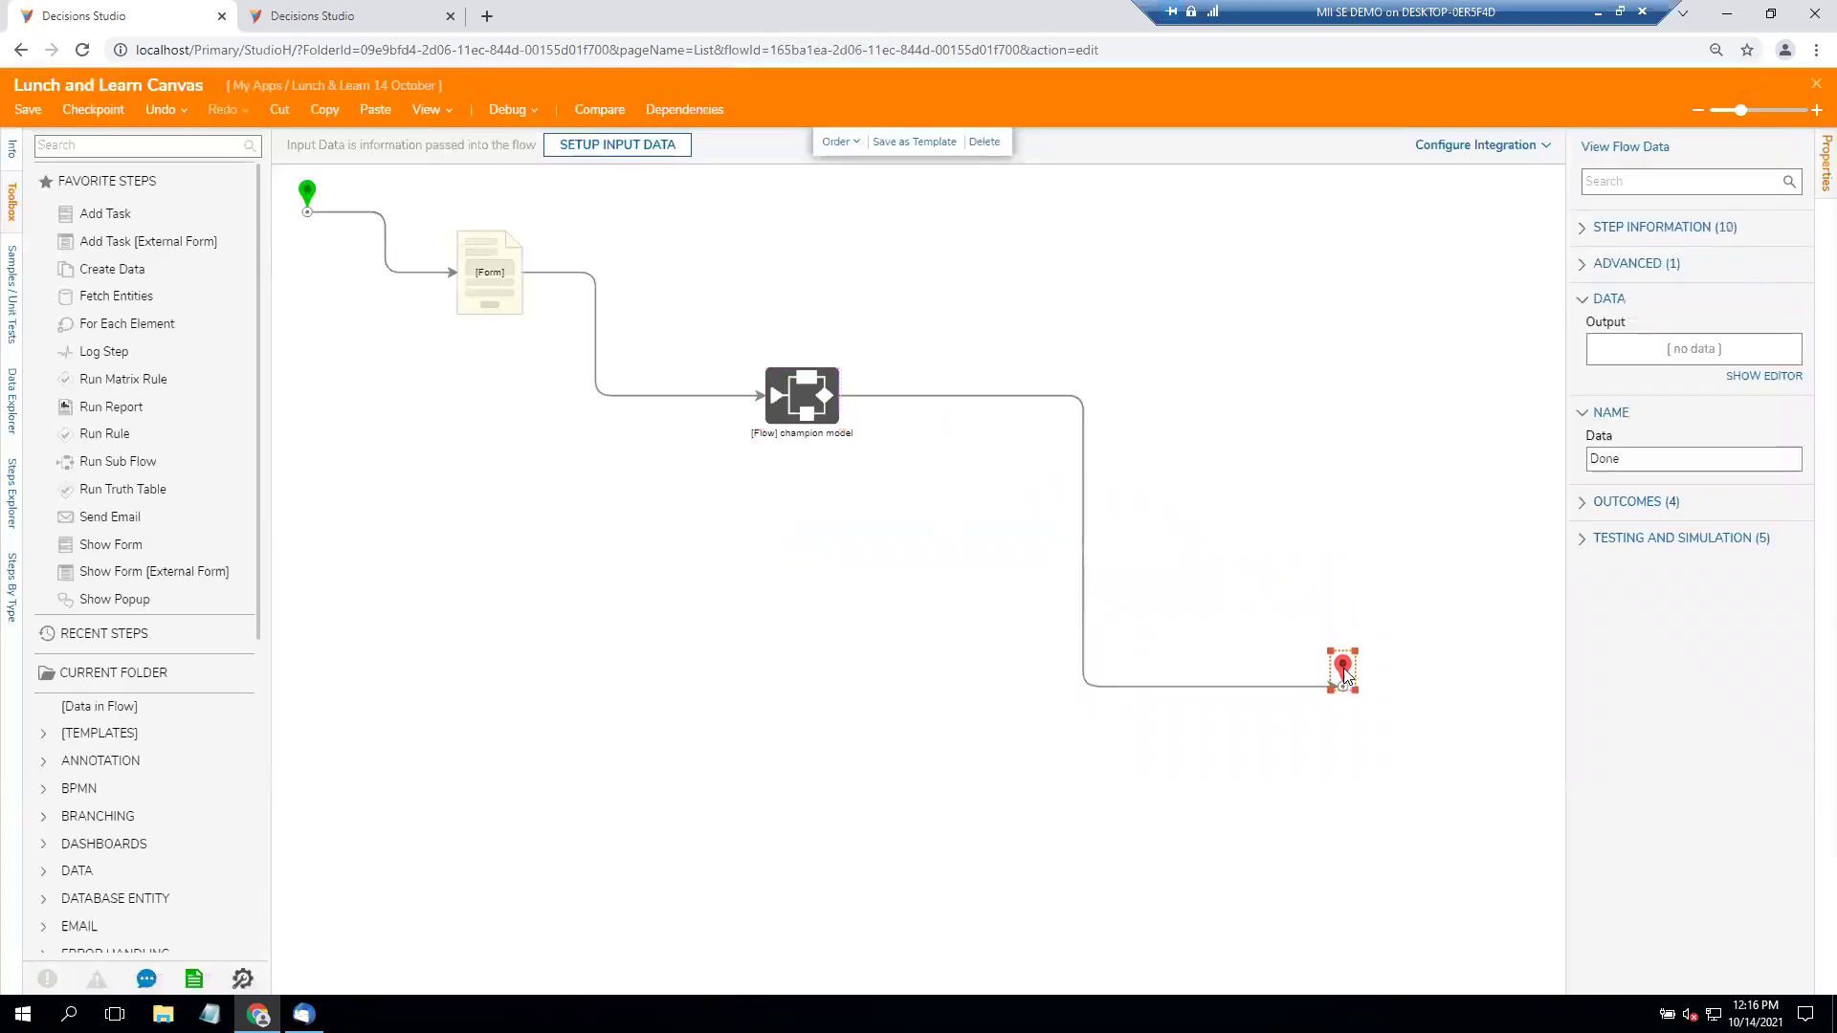
{"action": "left_click_drag", "start_coordinate": [179, 450], "coordinate": [1082, 522]}
{"action": "left_click", "coordinate": [1713, 154]}
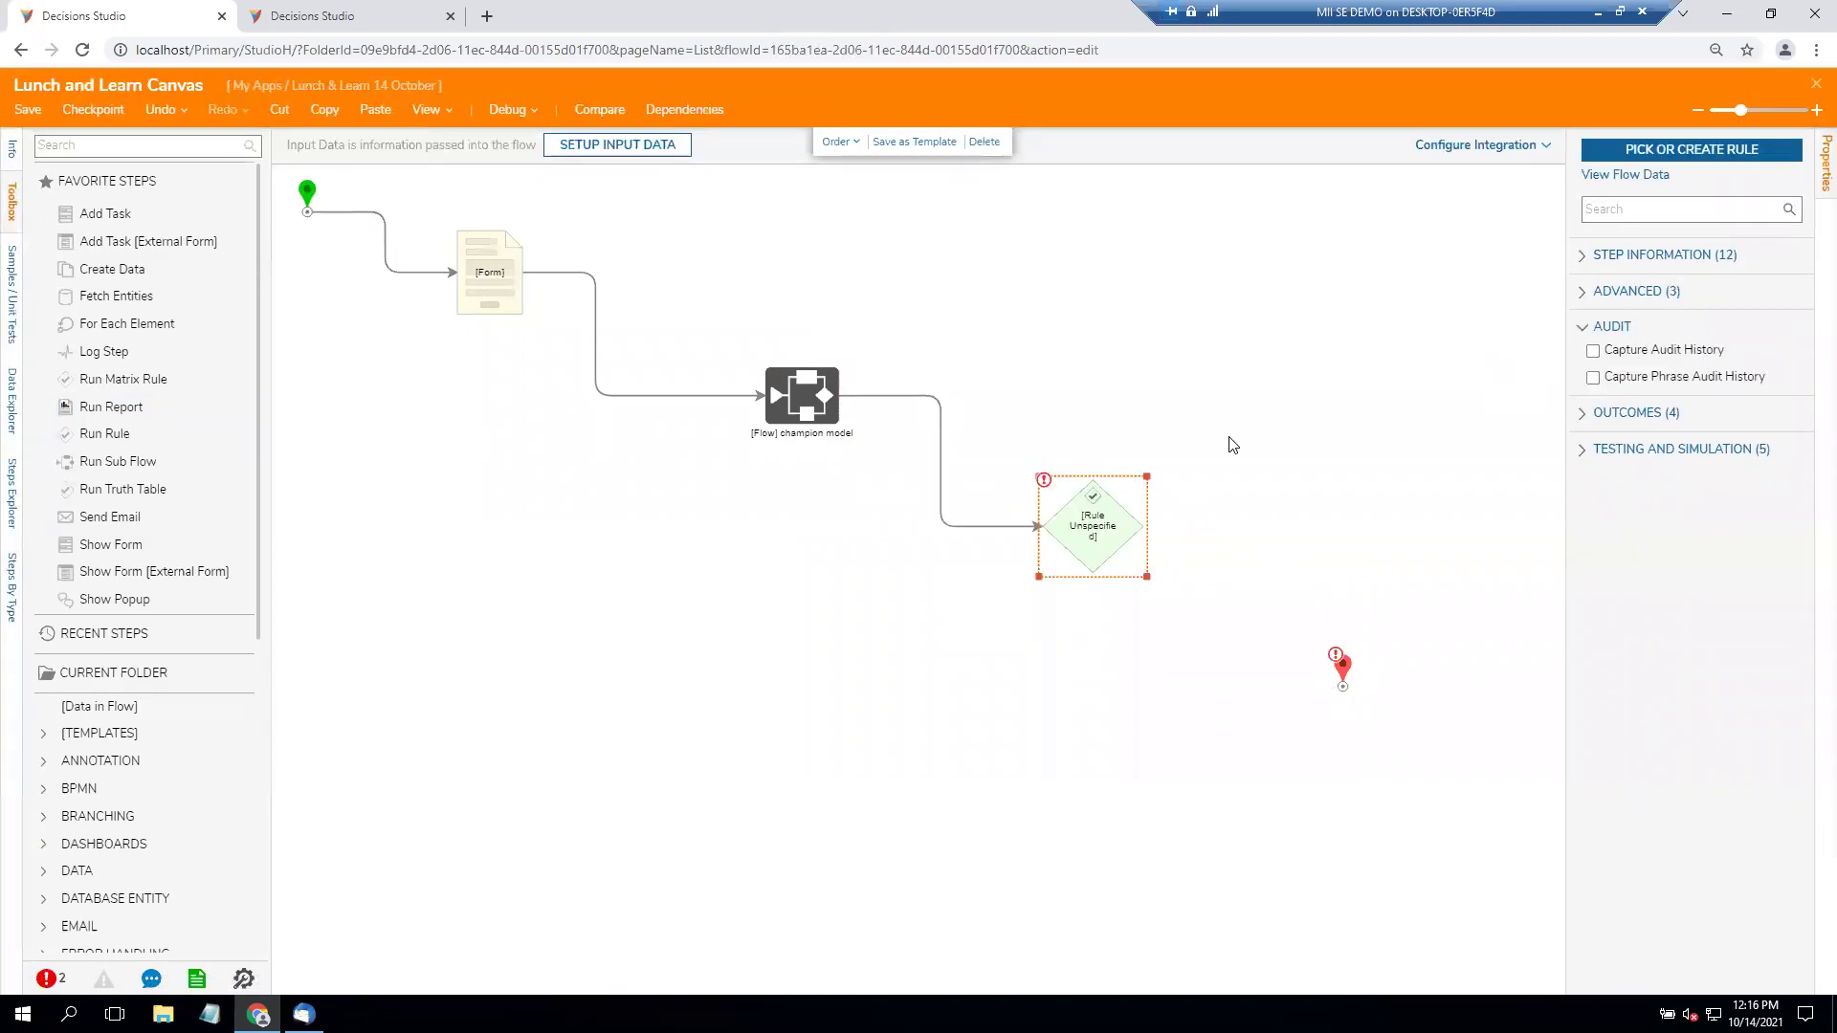
{"action": "left_click", "coordinate": [776, 576]}
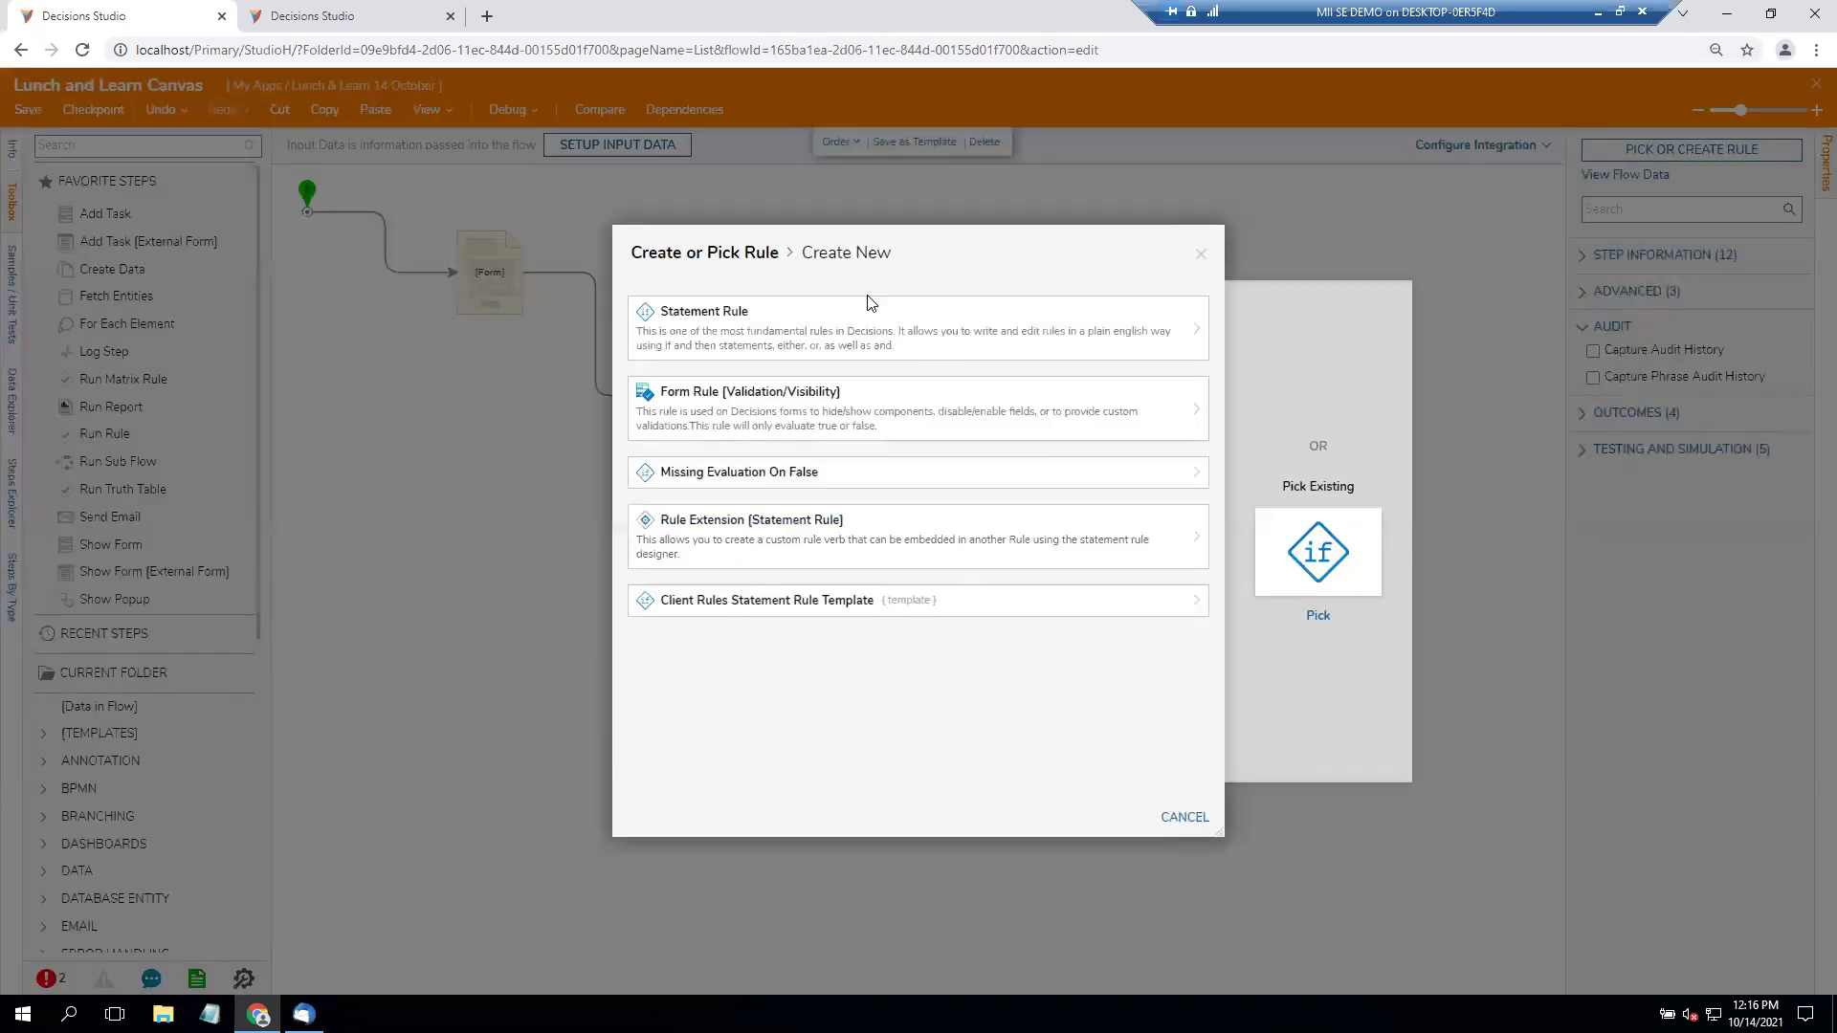
{"action": "left_click", "coordinate": [976, 341]}
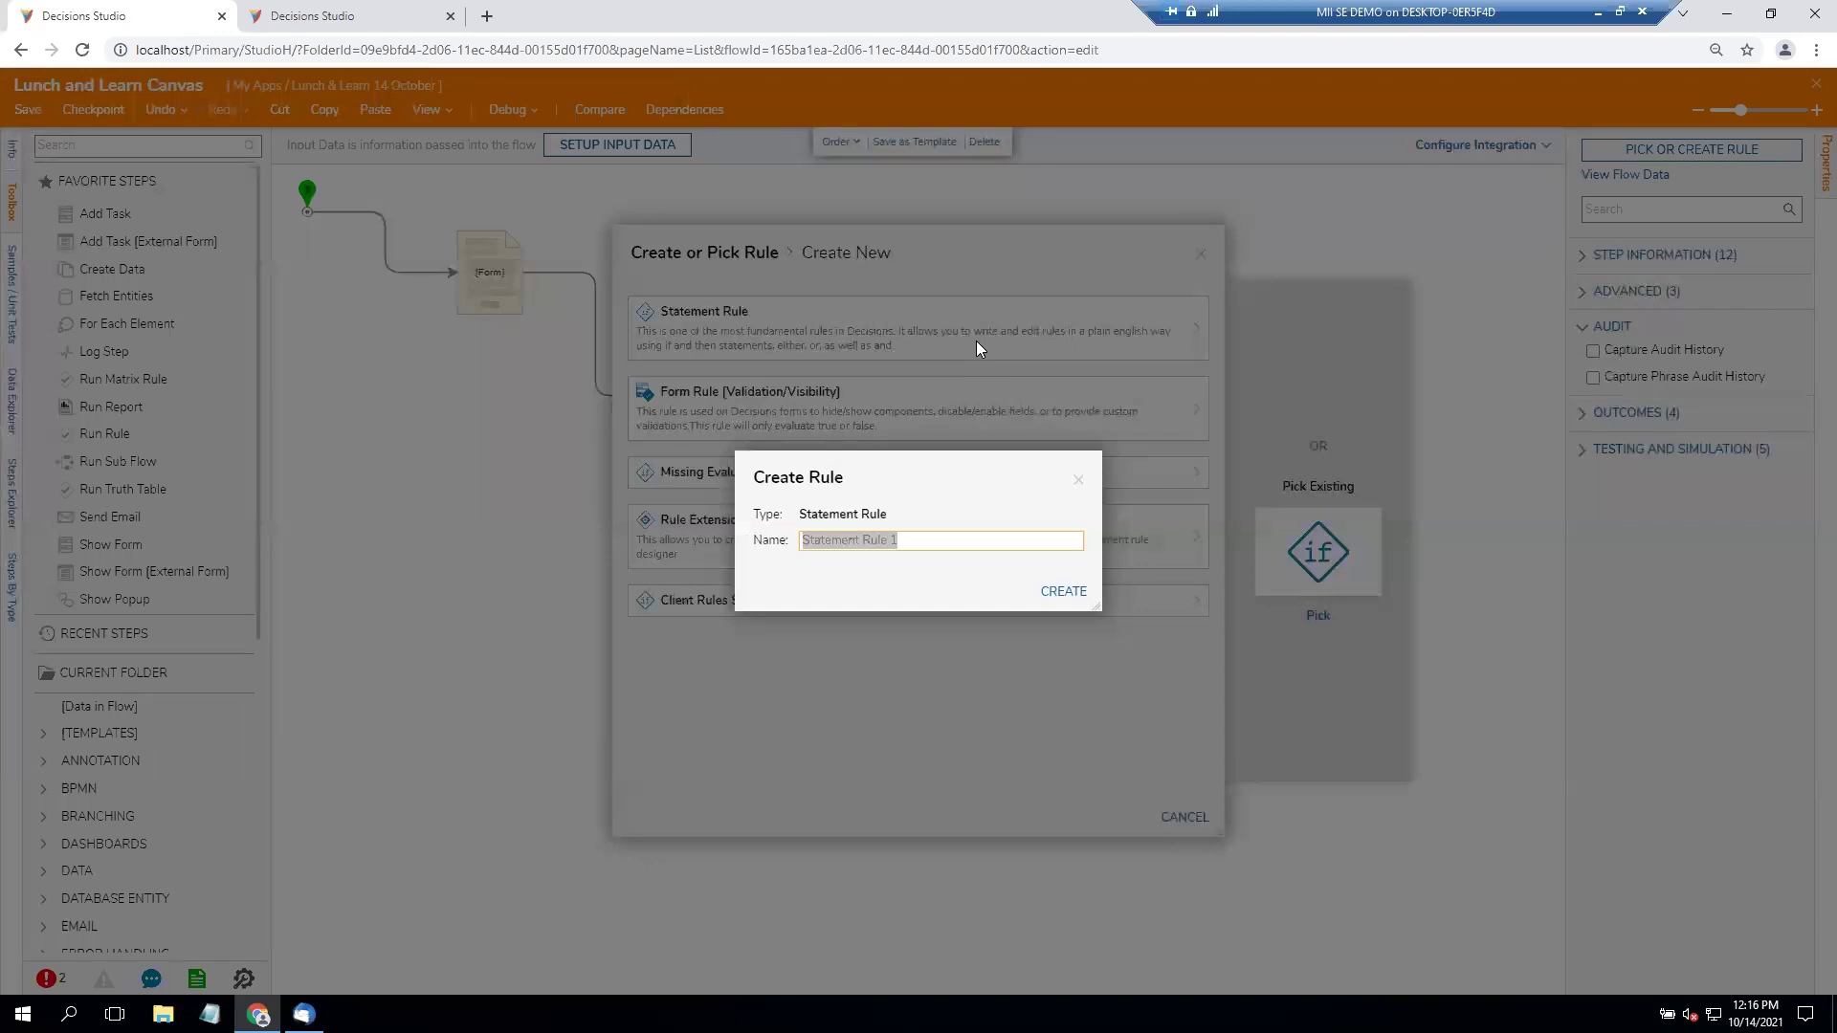
{"action": "type", "text": "champion rule"}
{"action": "left_click", "coordinate": [1077, 592]}
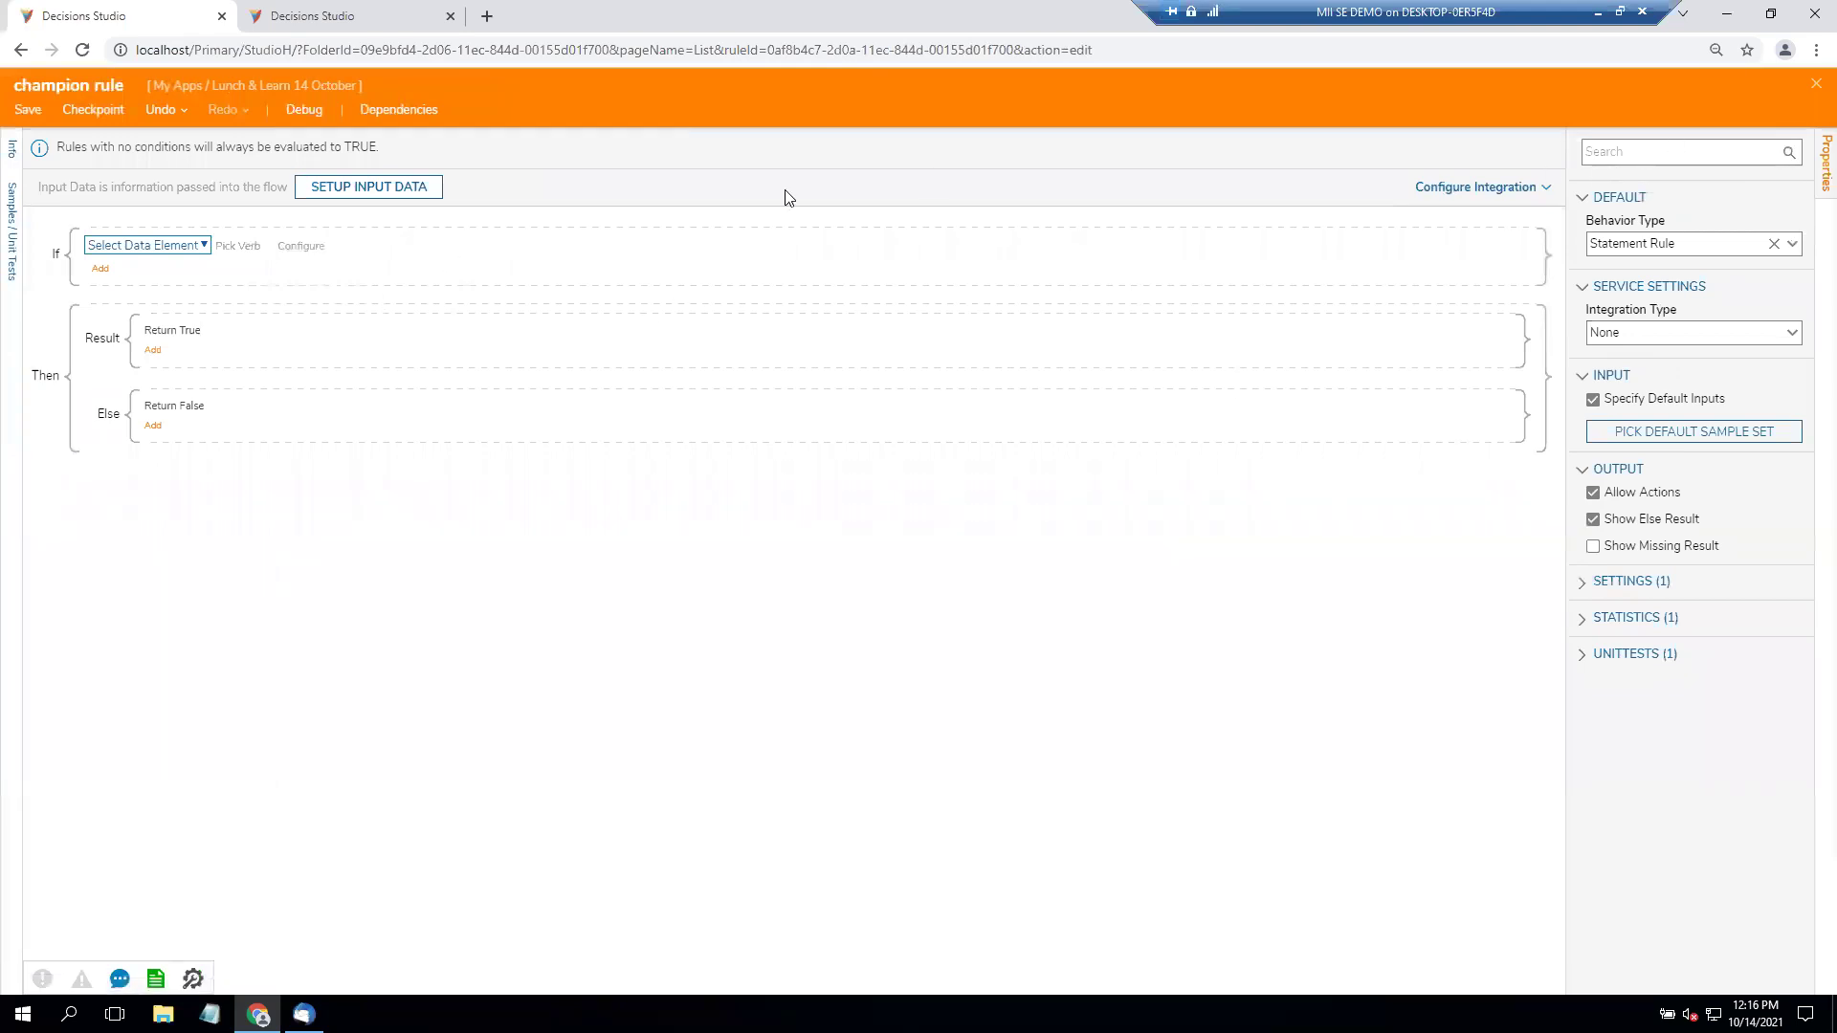
Choose Flow Data.StartTime.Day of week as the data element of the rule's If condition.
{"action": "left_click", "coordinate": [185, 246]}
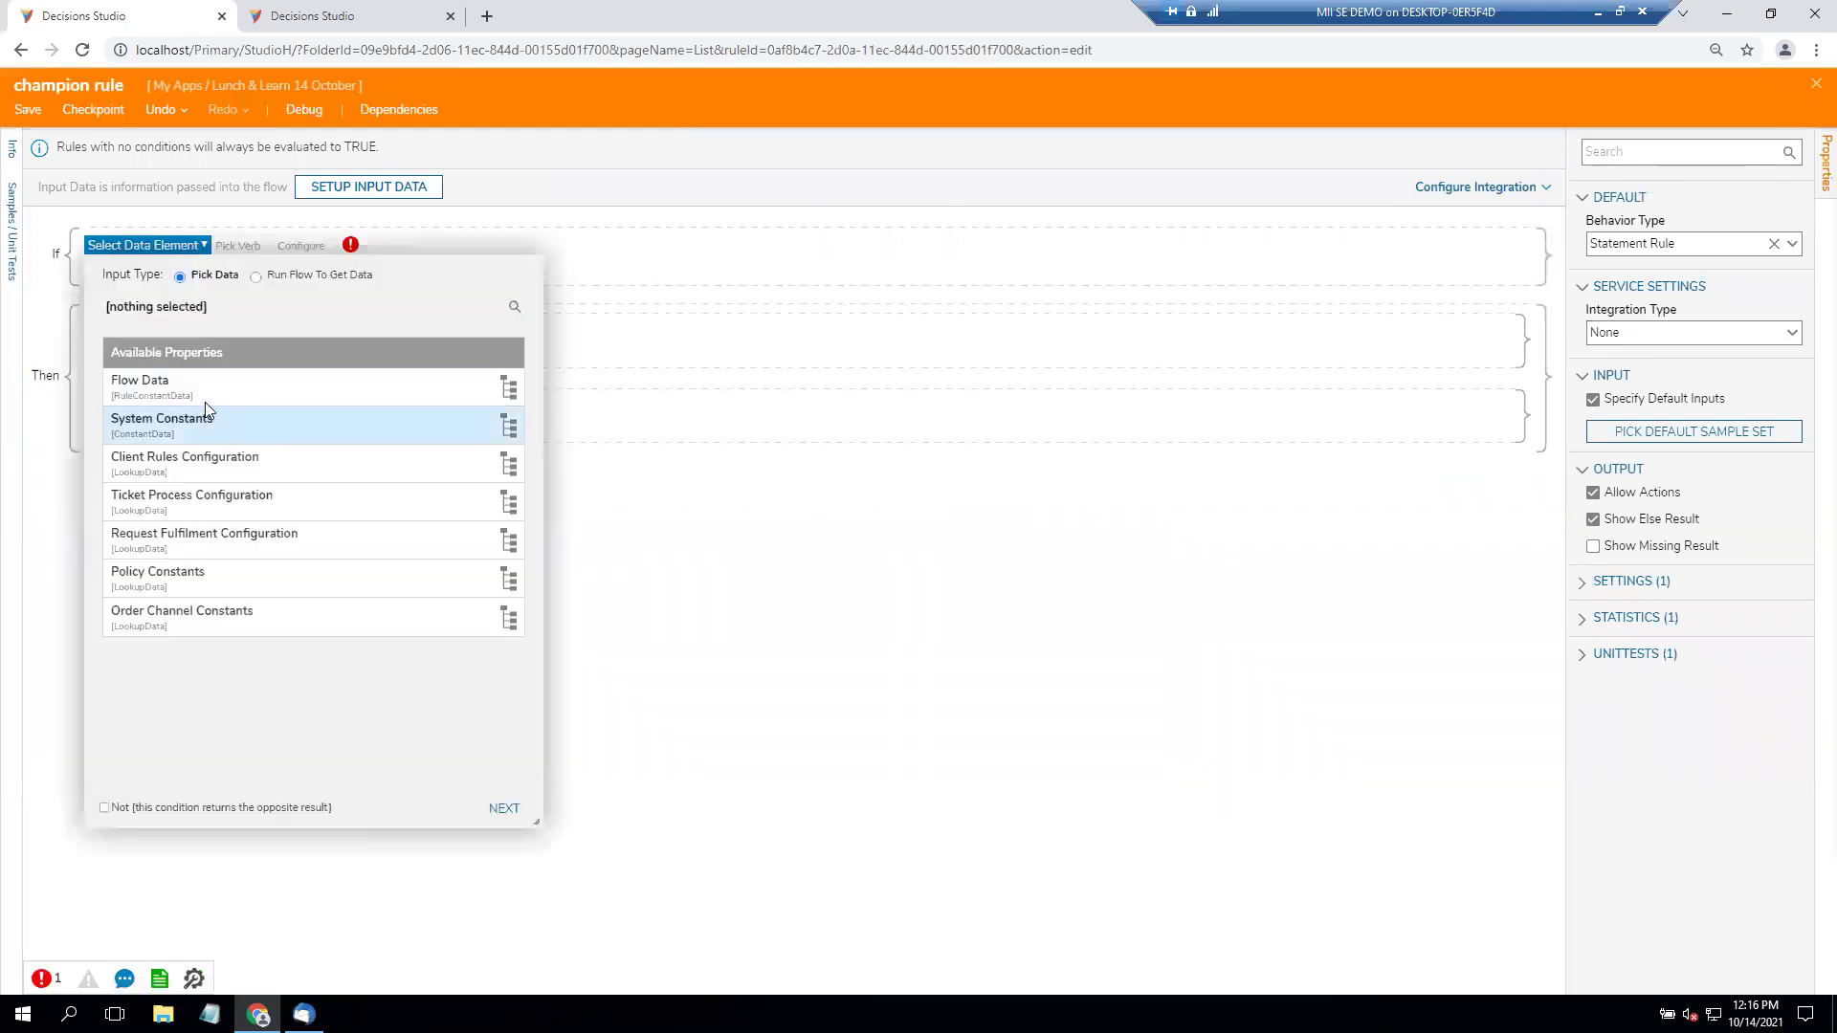
{"action": "left_click", "coordinate": [191, 387]}
{"action": "left_click", "coordinate": [203, 760]}
{"action": "scroll", "coordinate": [315, 728], "scroll_direction": "down", "scroll_amount": 2}
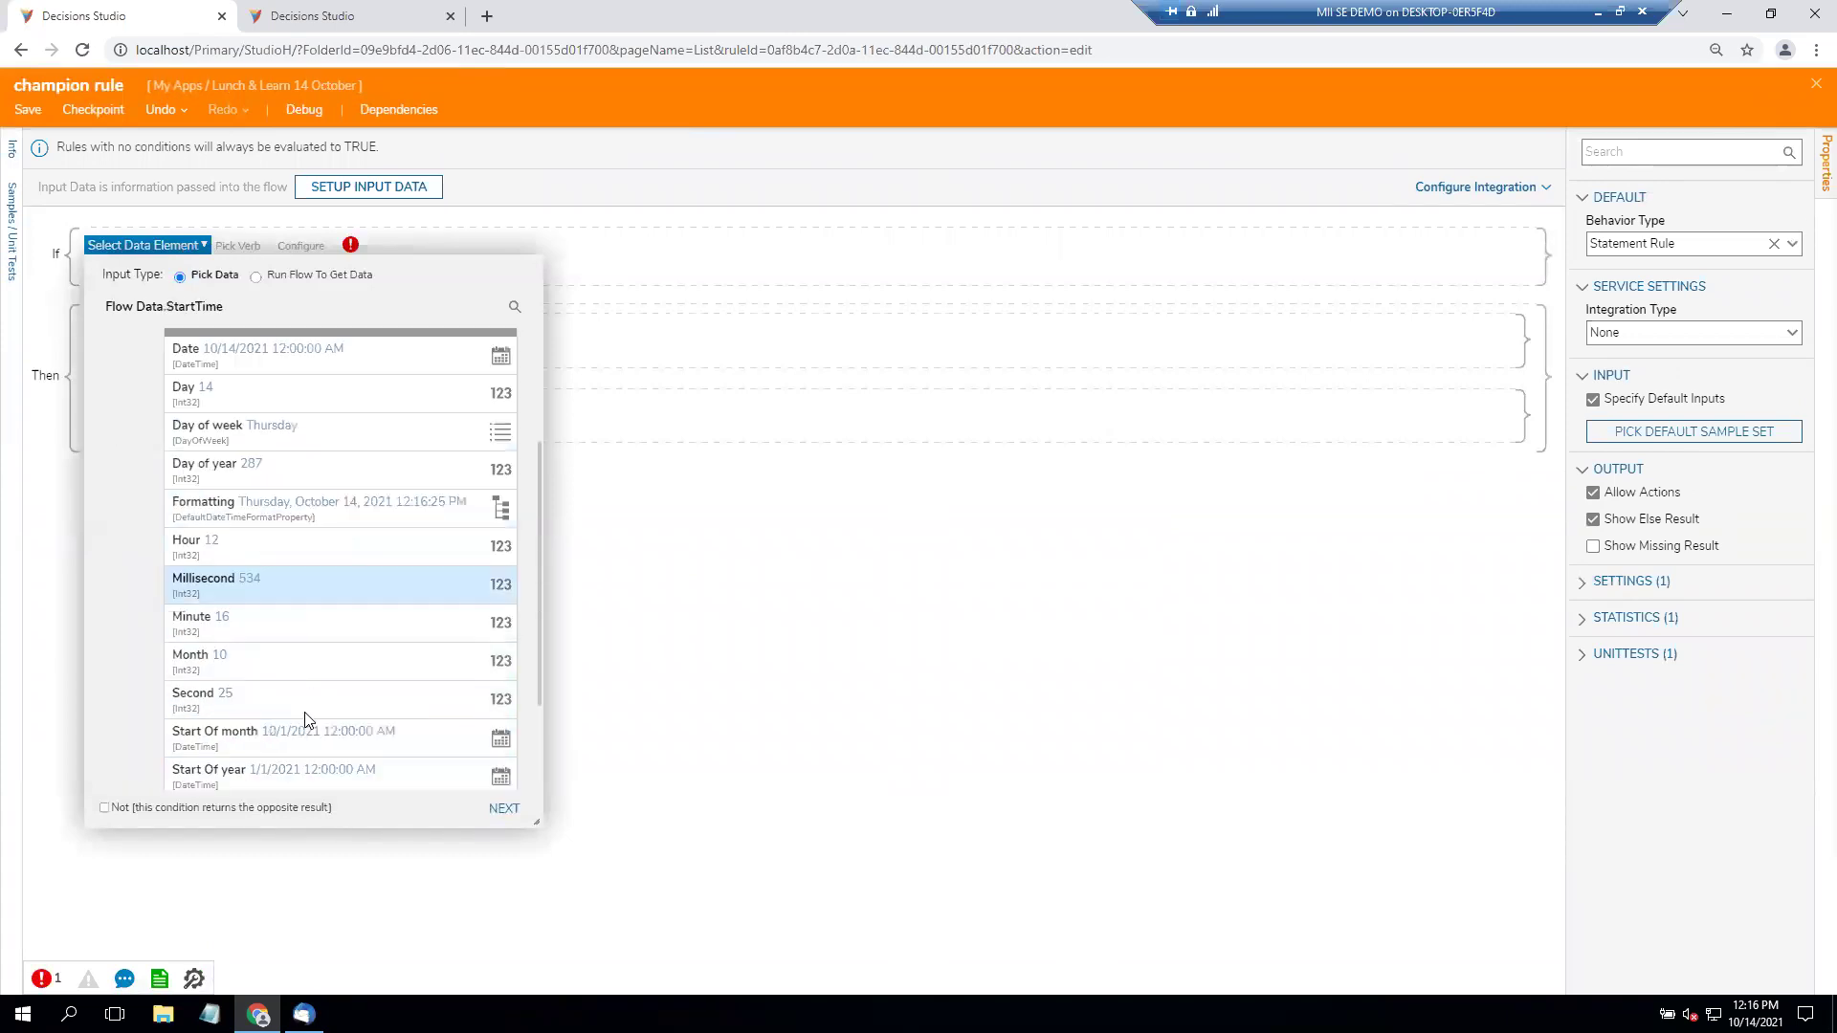
{"action": "left_click", "coordinate": [277, 432]}
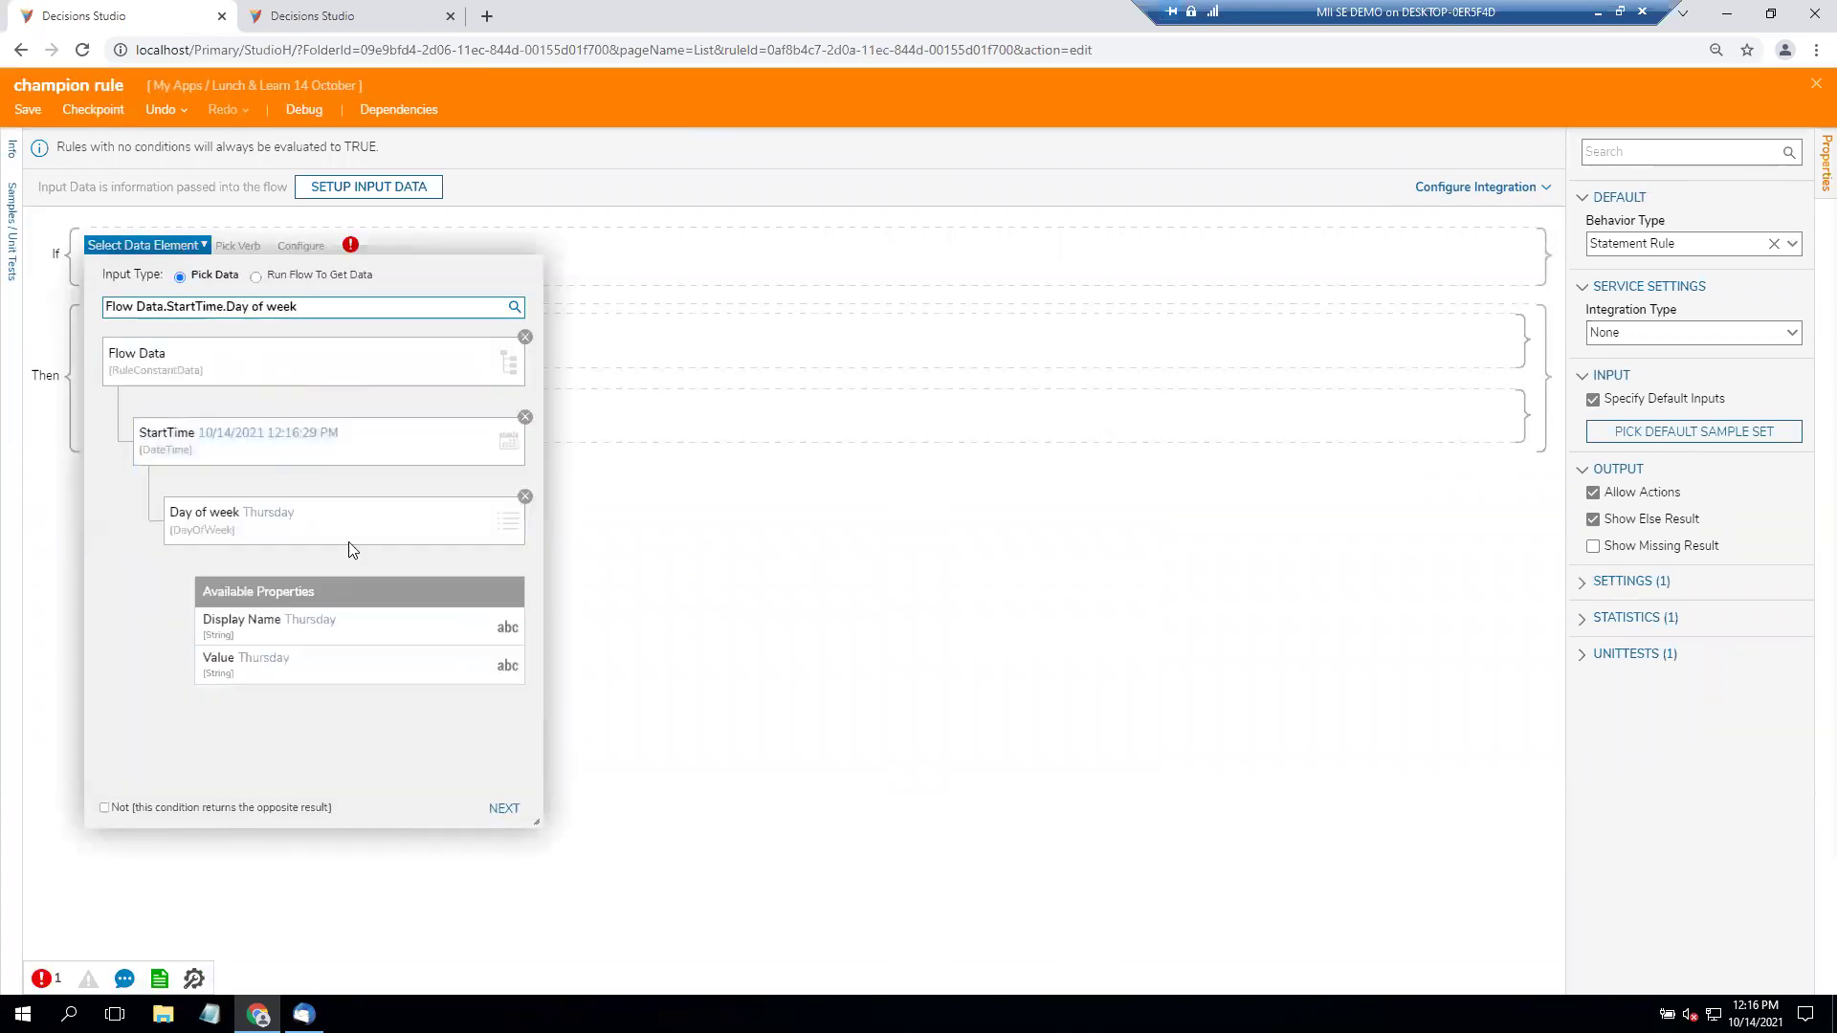
{"action": "left_click", "coordinate": [506, 810]}
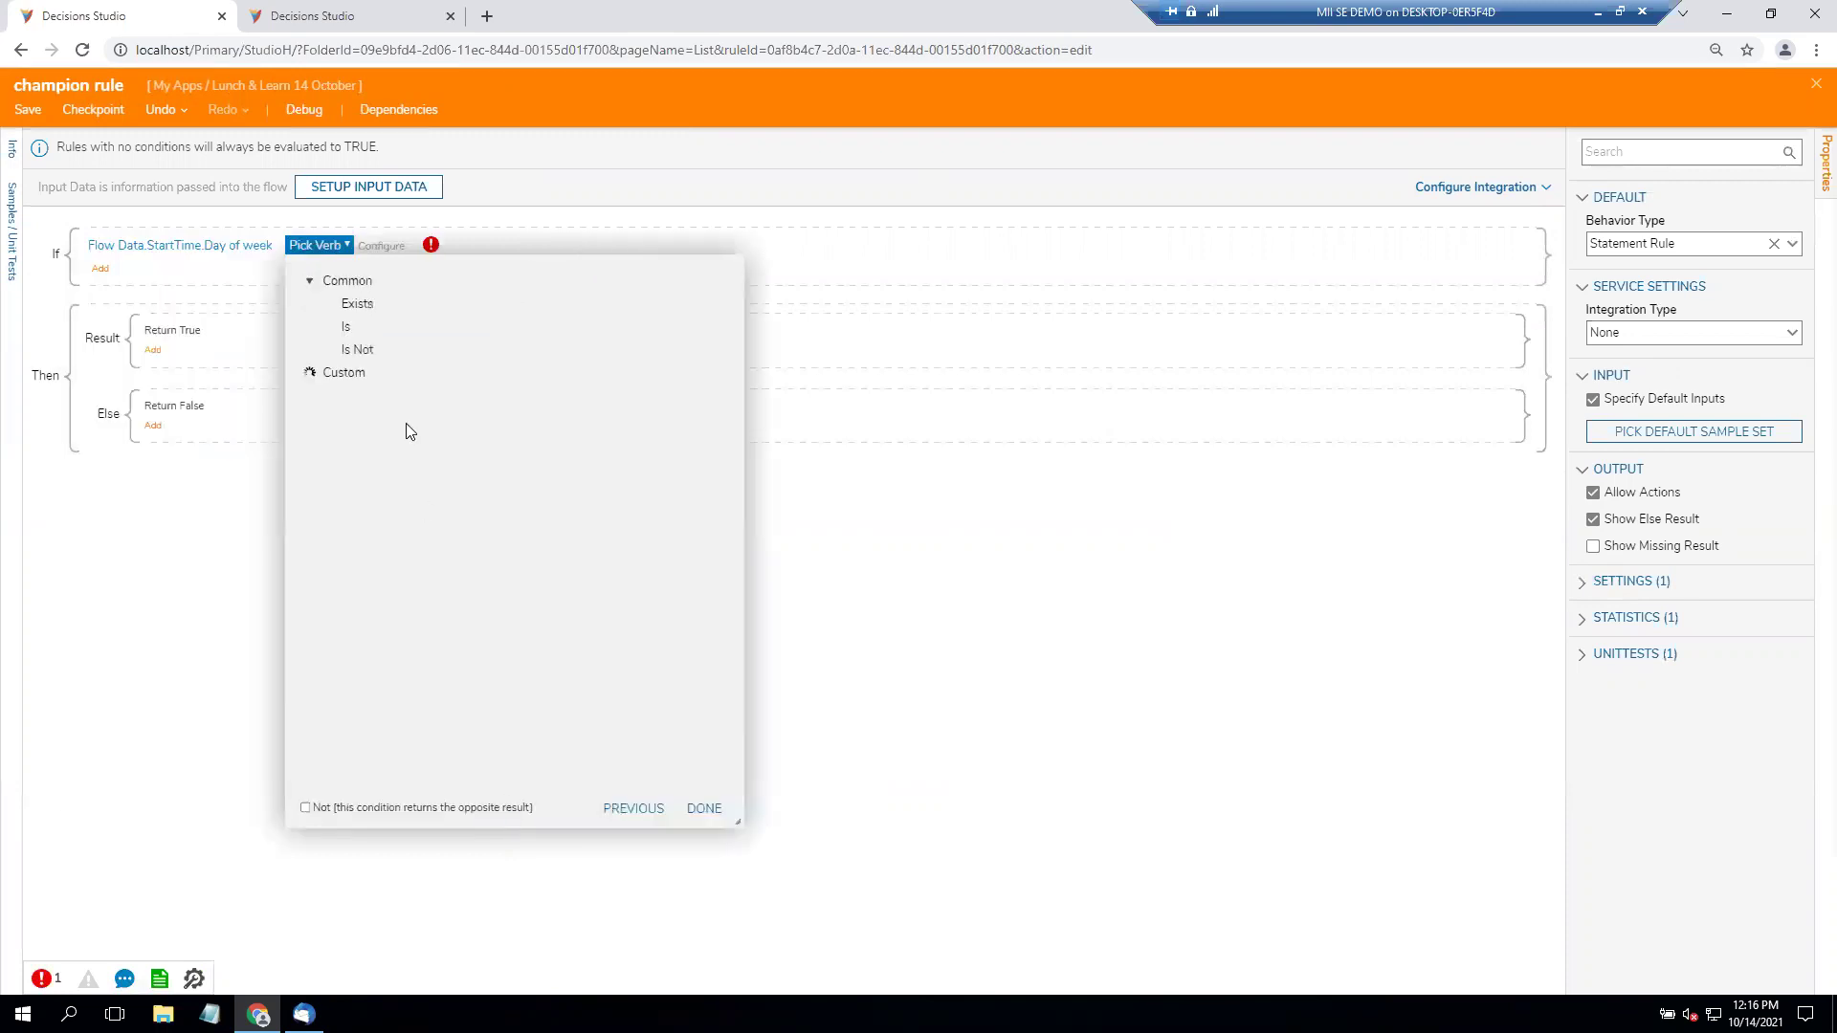
Complete the condition with the verb Is and the constant day Thursday, and save and close the rule.
{"action": "left_click", "coordinate": [387, 327]}
{"action": "left_click", "coordinate": [708, 763]}
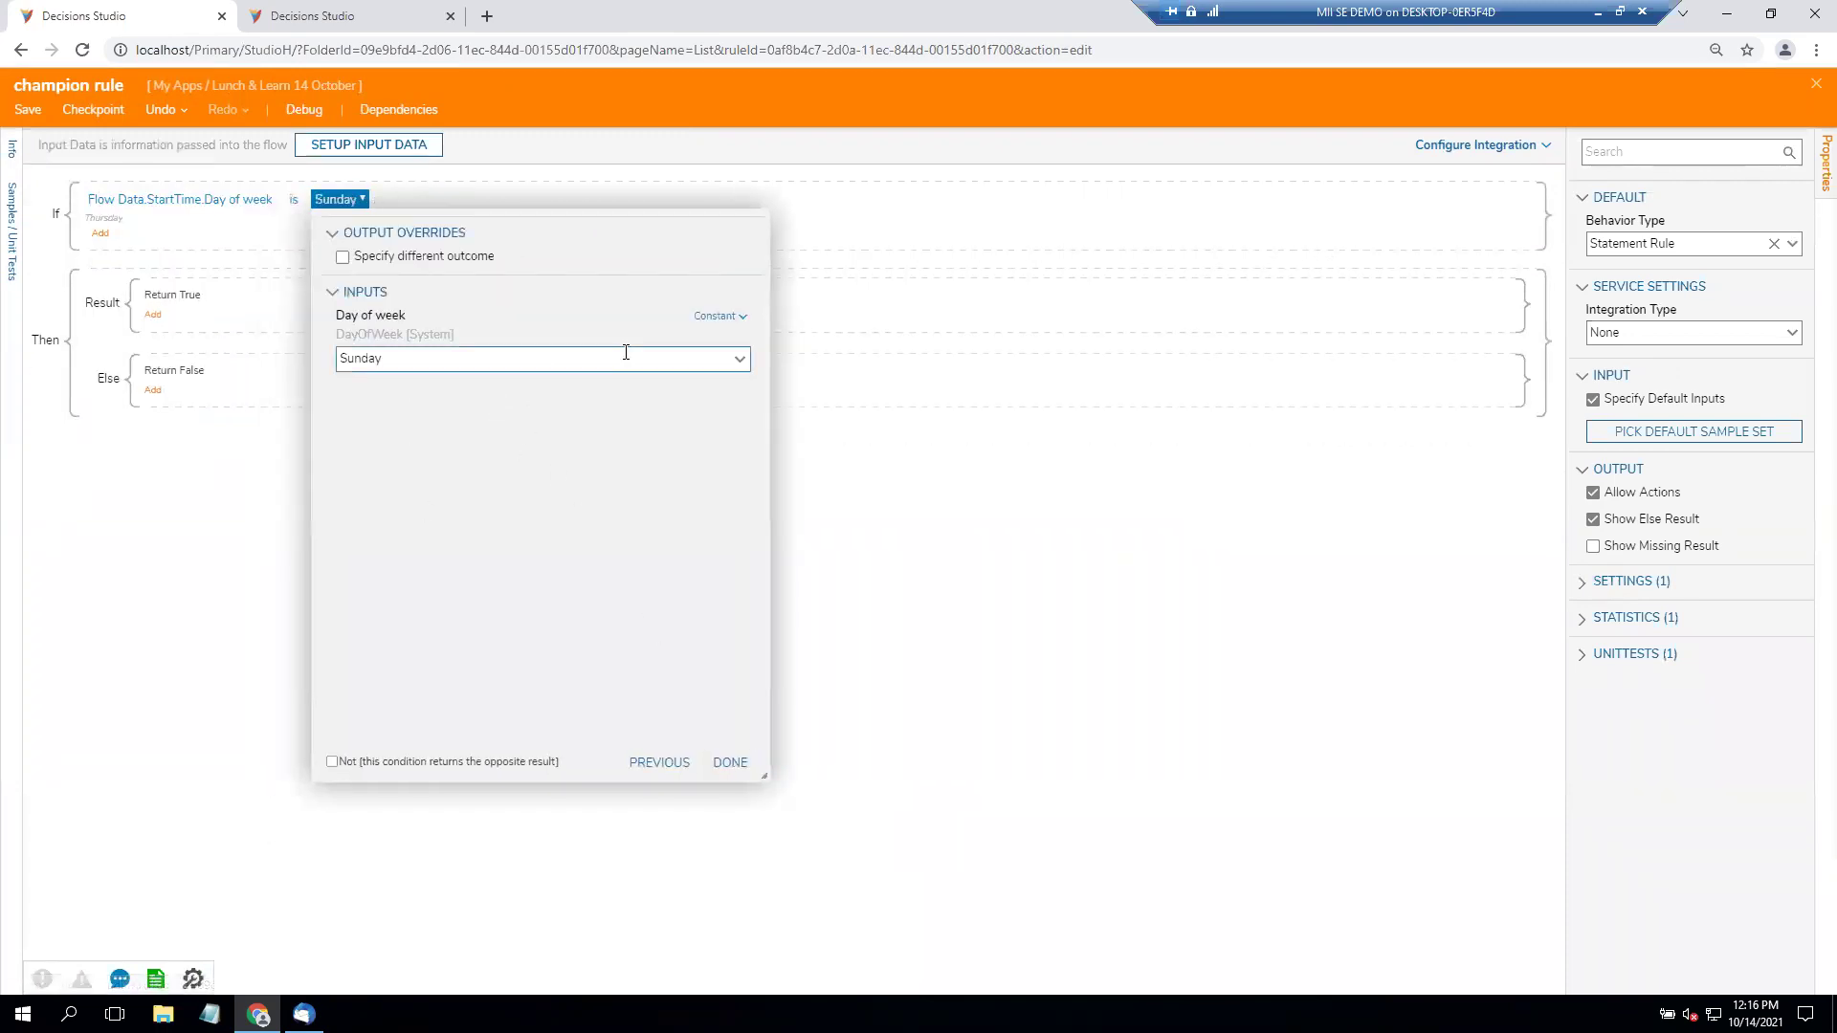
{"action": "left_click", "coordinate": [738, 359]}
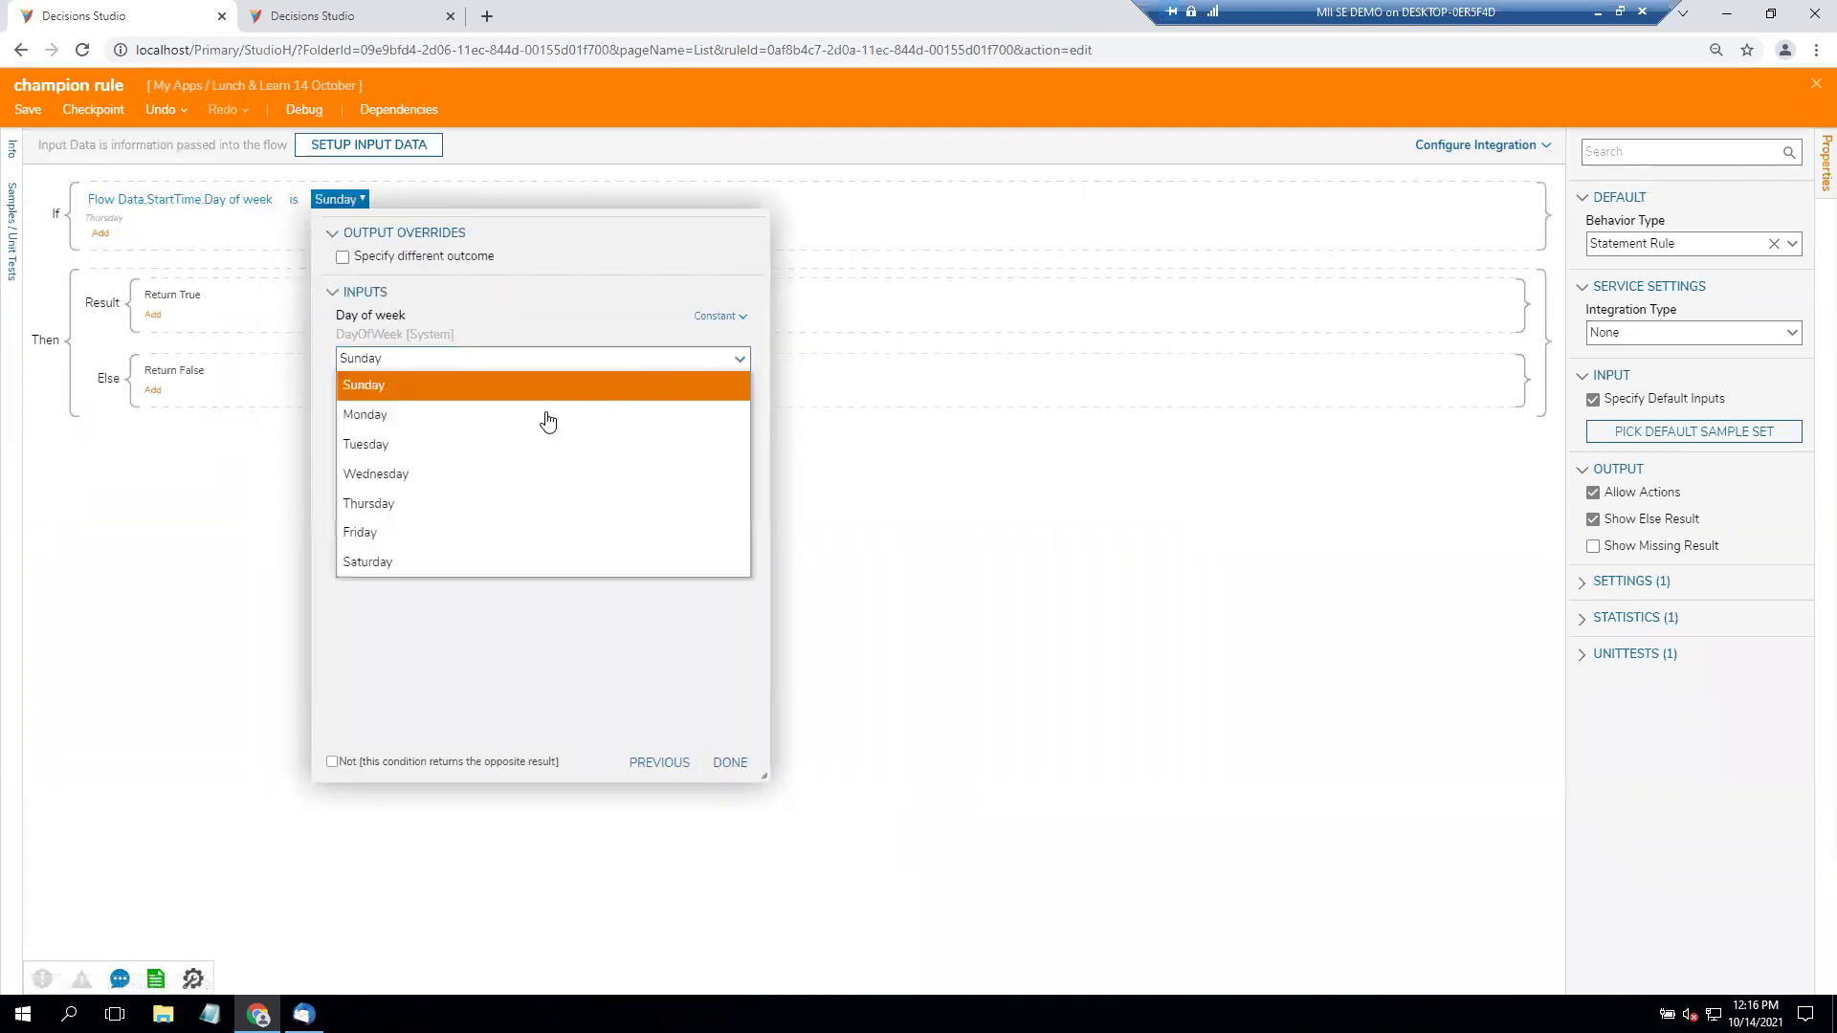
{"action": "left_click", "coordinate": [505, 504]}
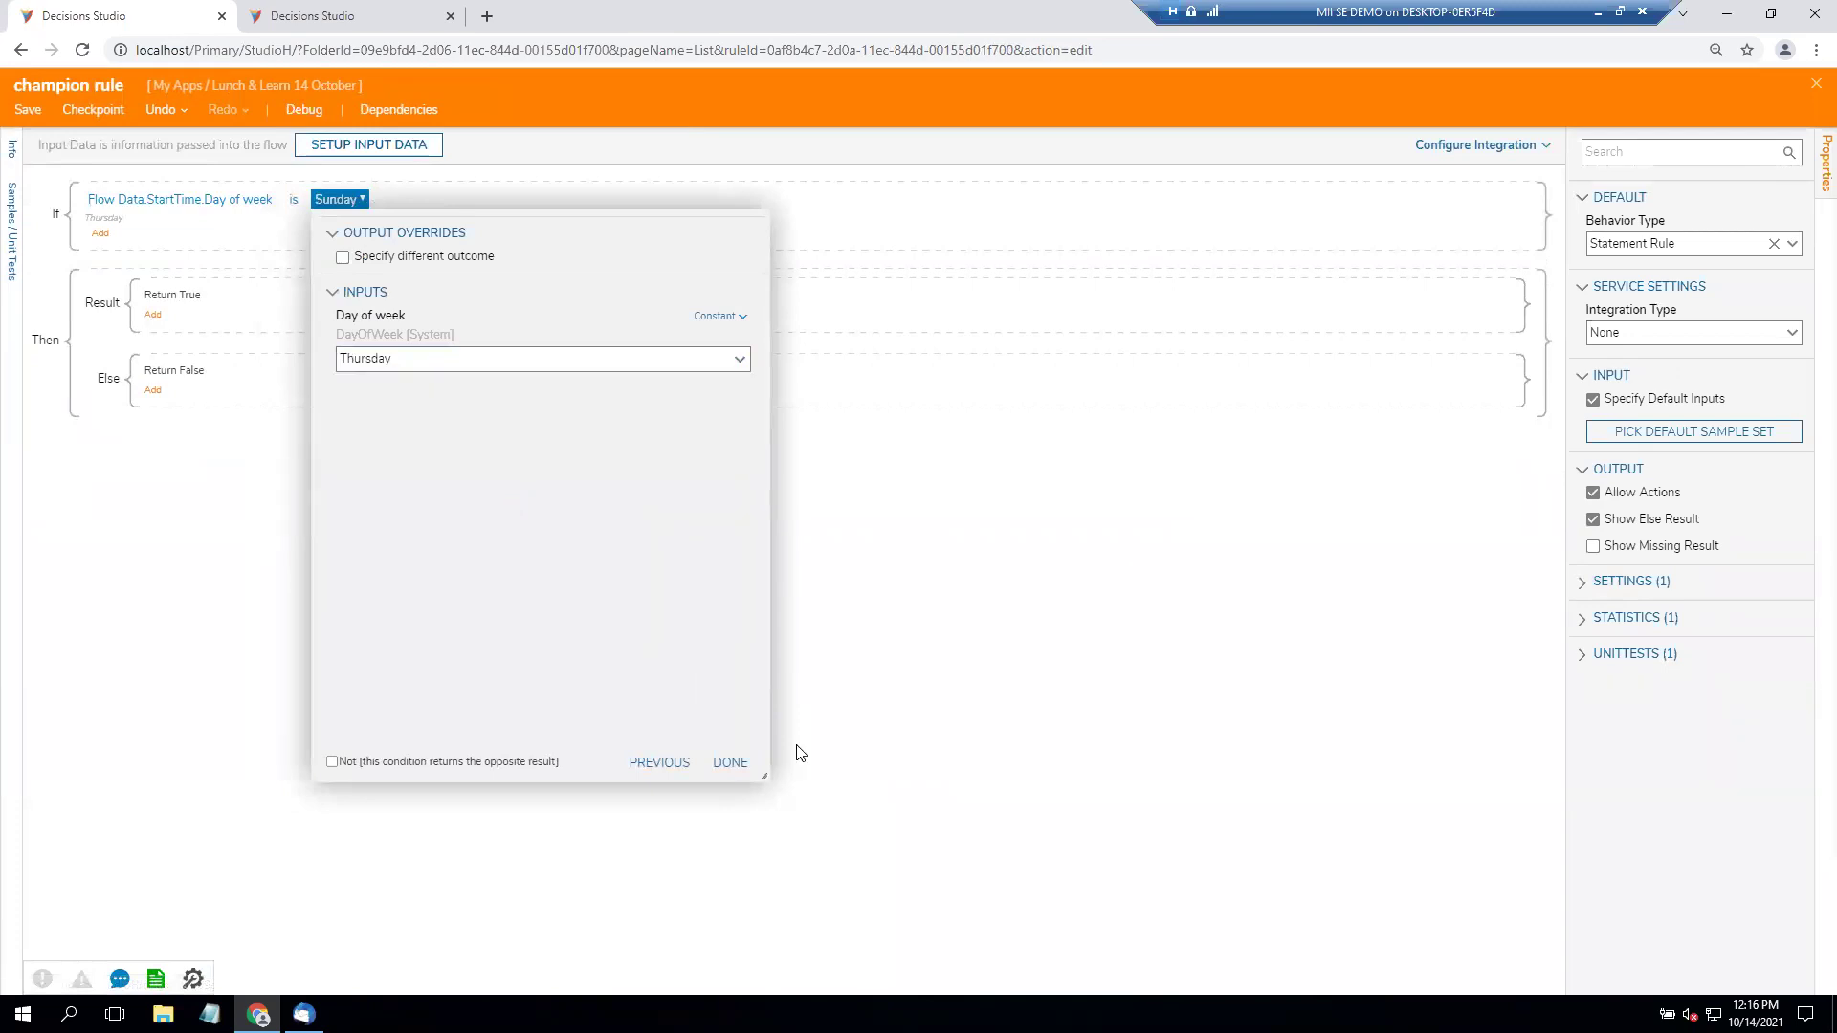
{"action": "left_click", "coordinate": [728, 764]}
{"action": "left_click", "coordinate": [739, 763]}
{"action": "left_click", "coordinate": [1815, 85]}
{"action": "left_click", "coordinate": [1063, 628]}
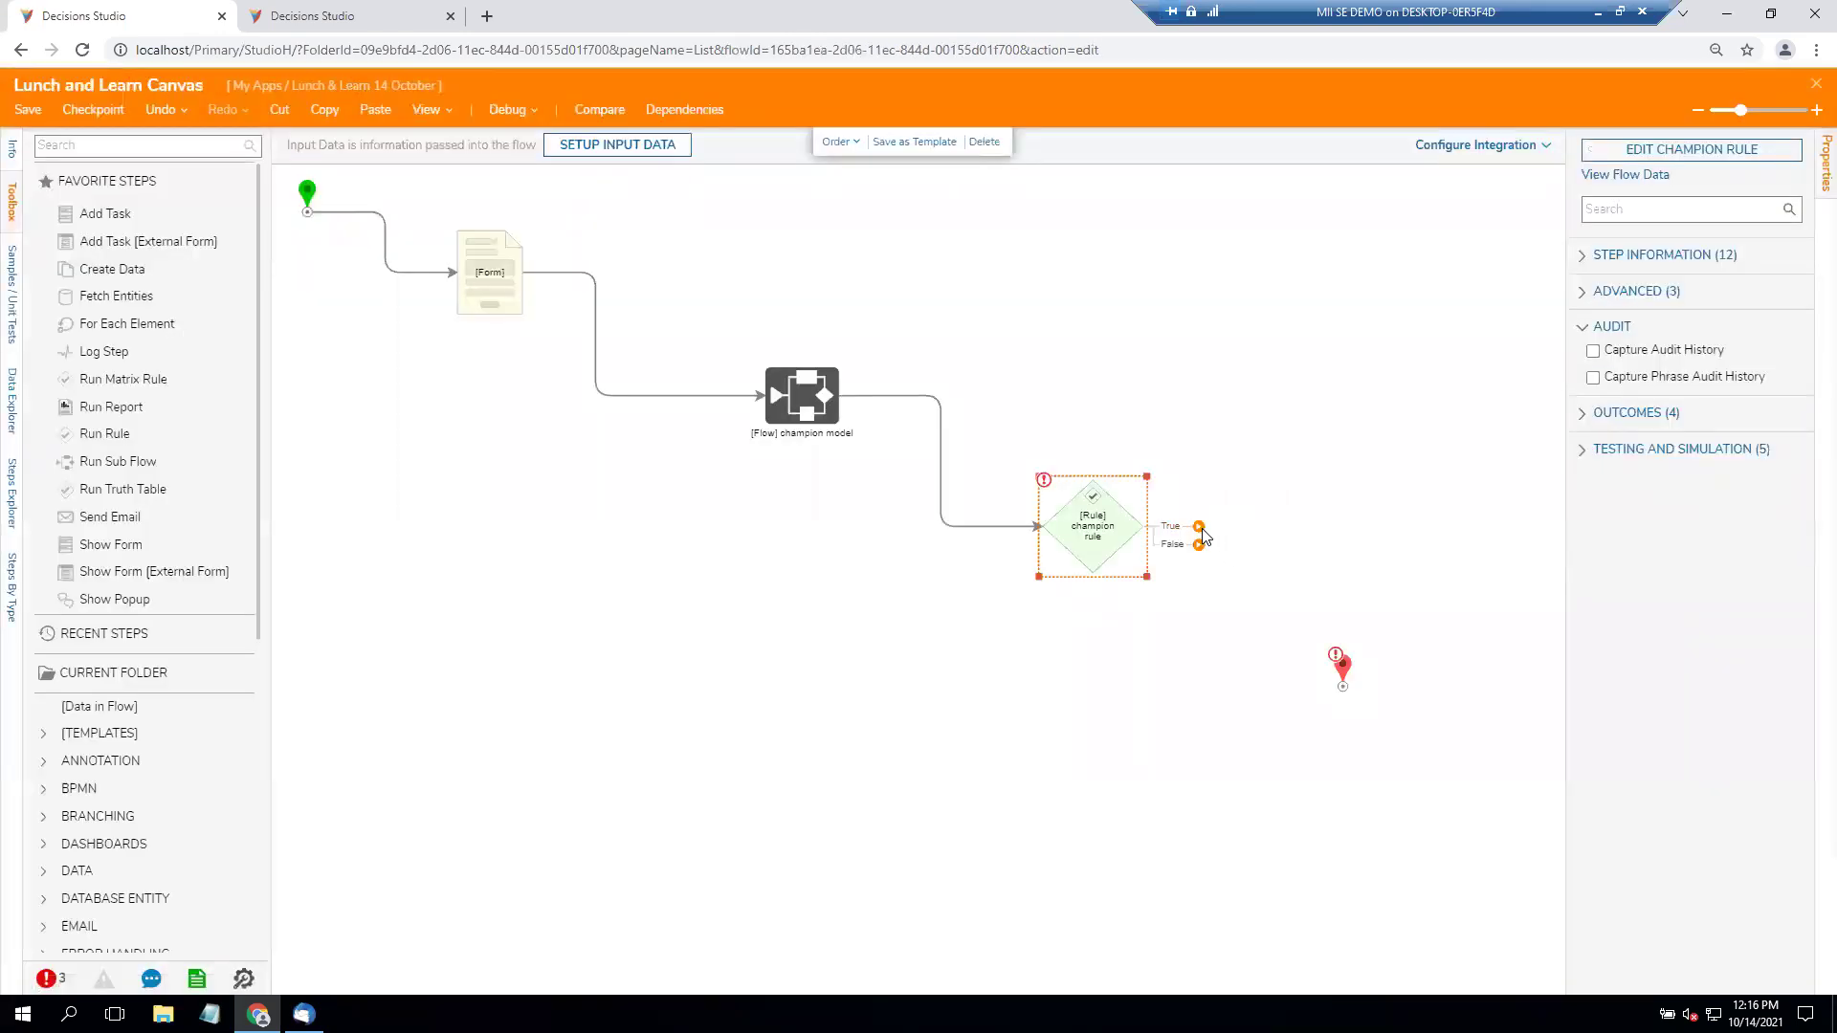
Route the rule's True outcome to the end step and its False outcome through a new Send Email step.
{"action": "left_click_drag", "start_coordinate": [1340, 670], "coordinate": [1431, 476]}
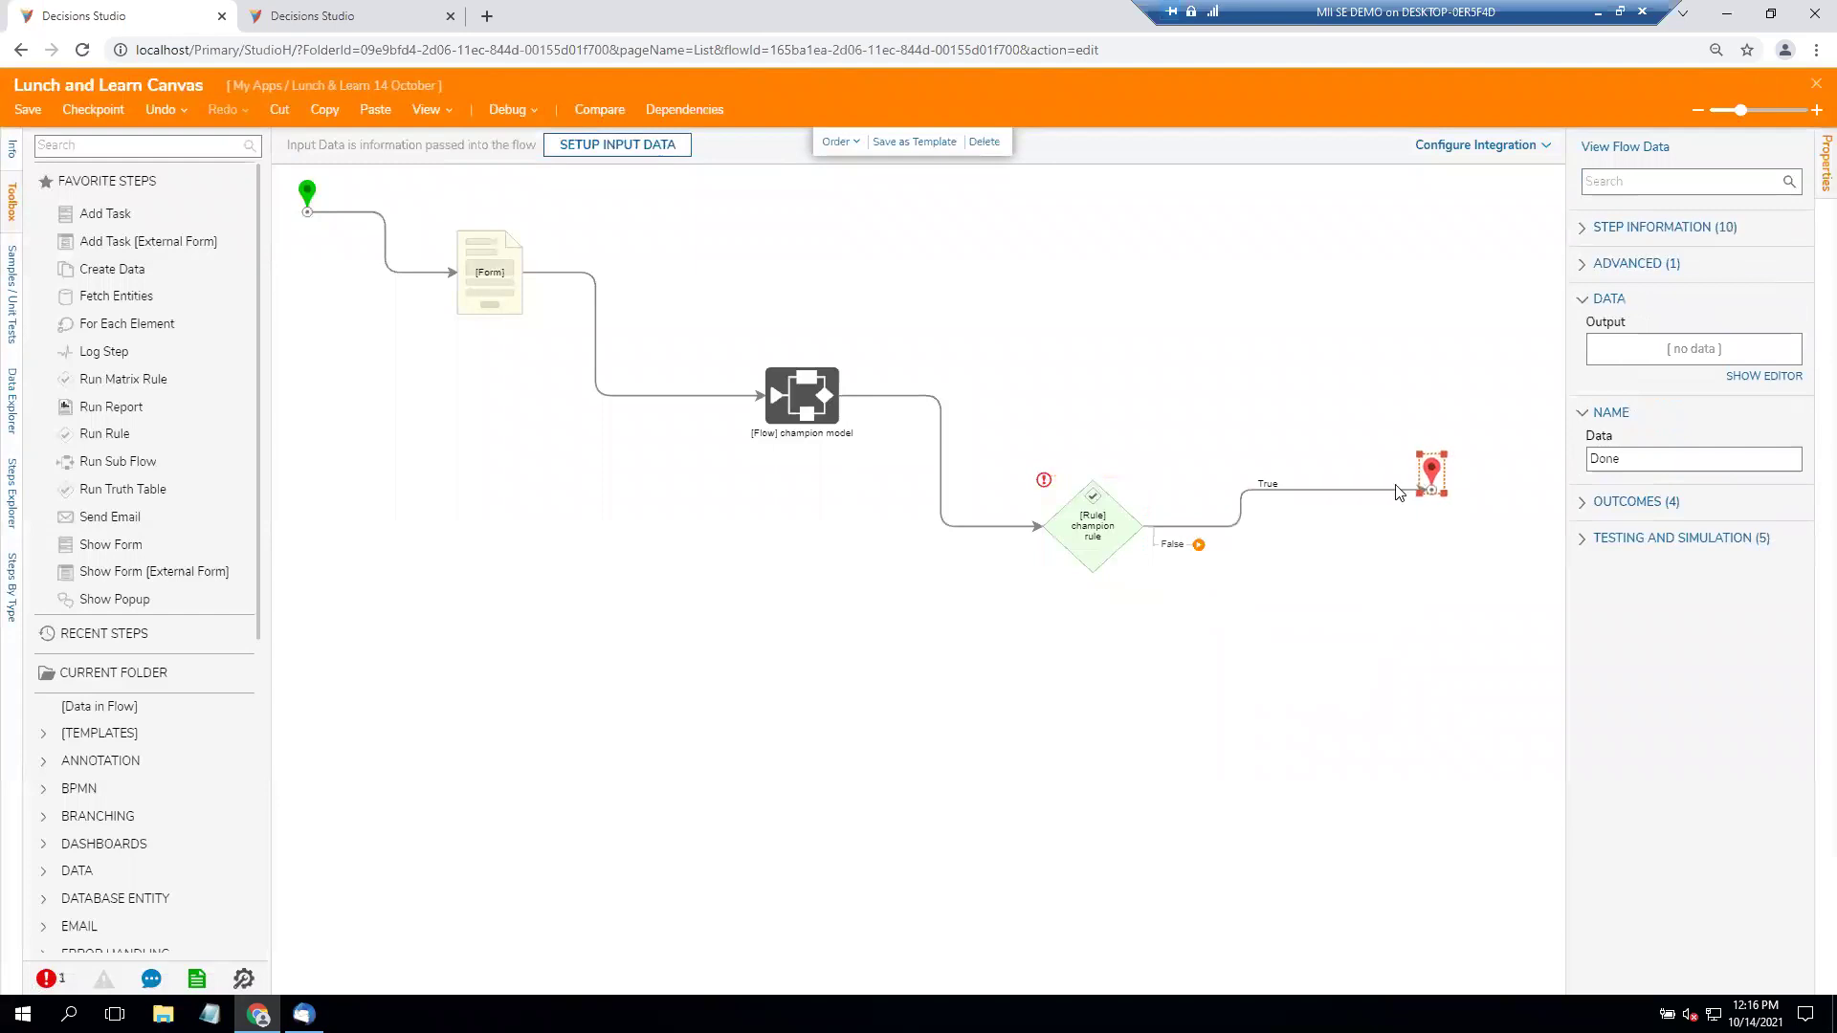
{"action": "left_click_drag", "start_coordinate": [134, 517], "coordinate": [1430, 488]}
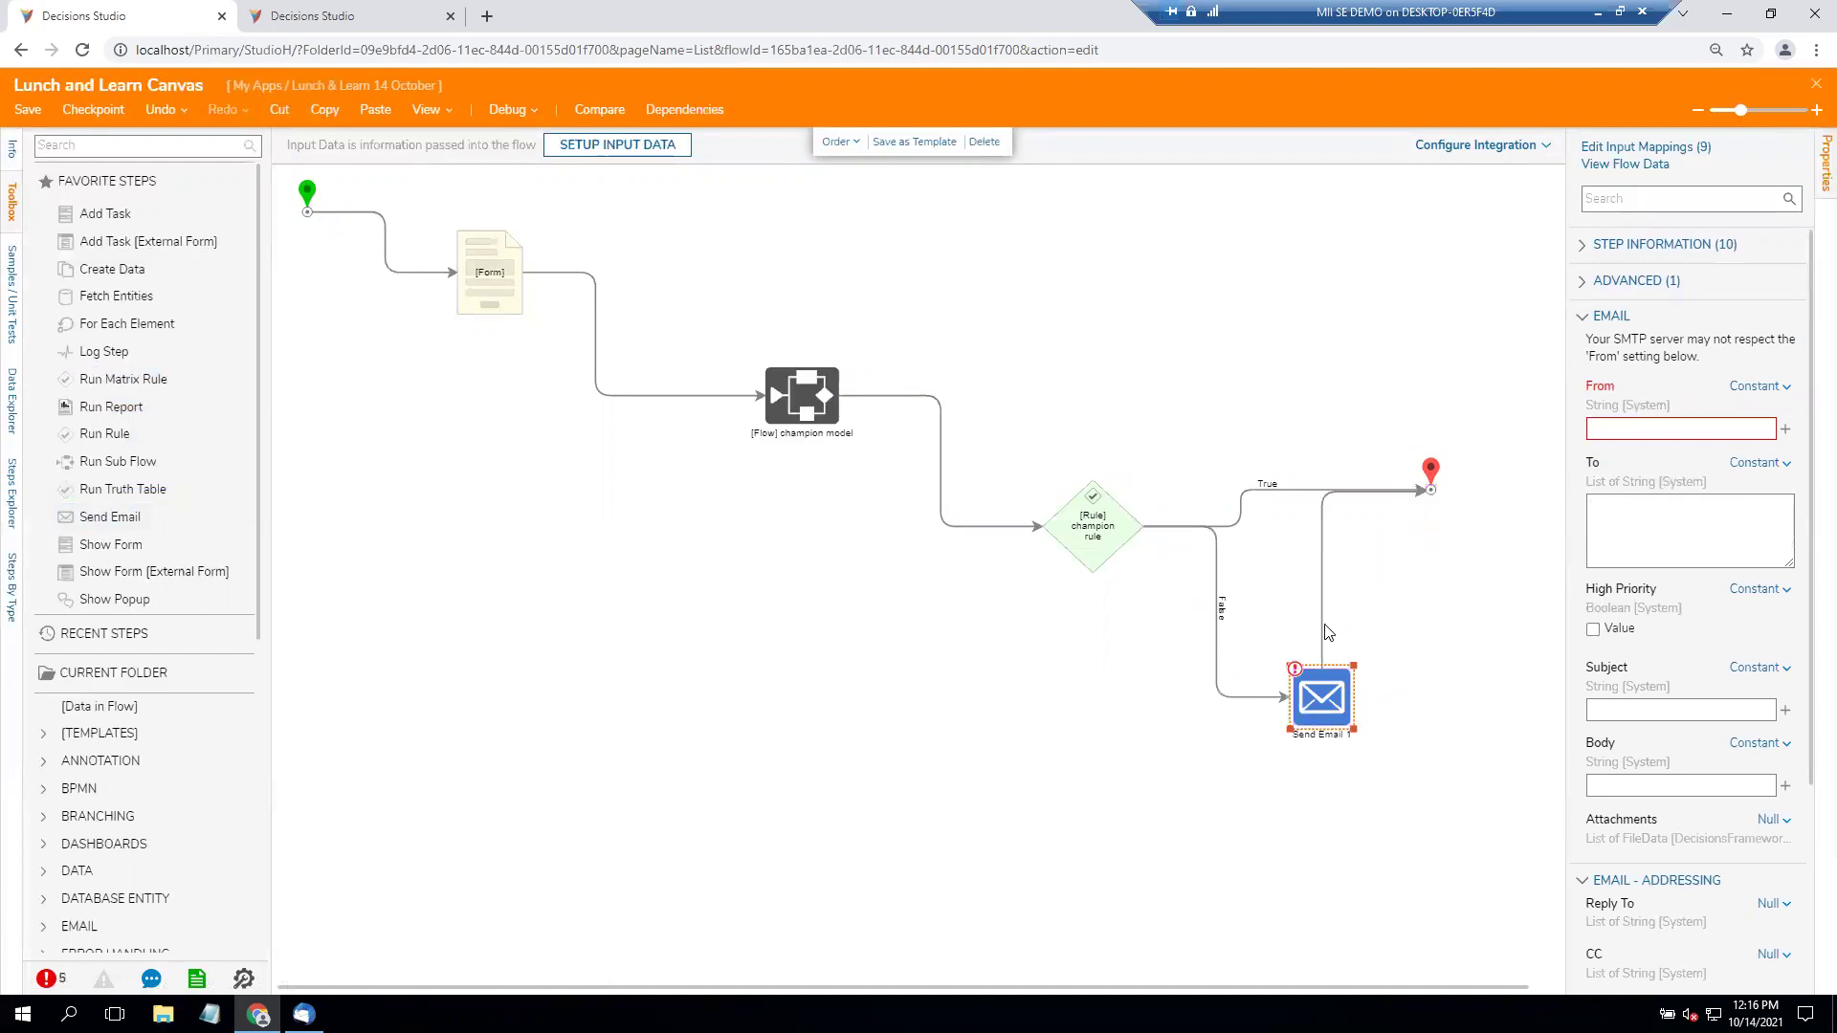
{"action": "left_click", "coordinate": [1427, 755]}
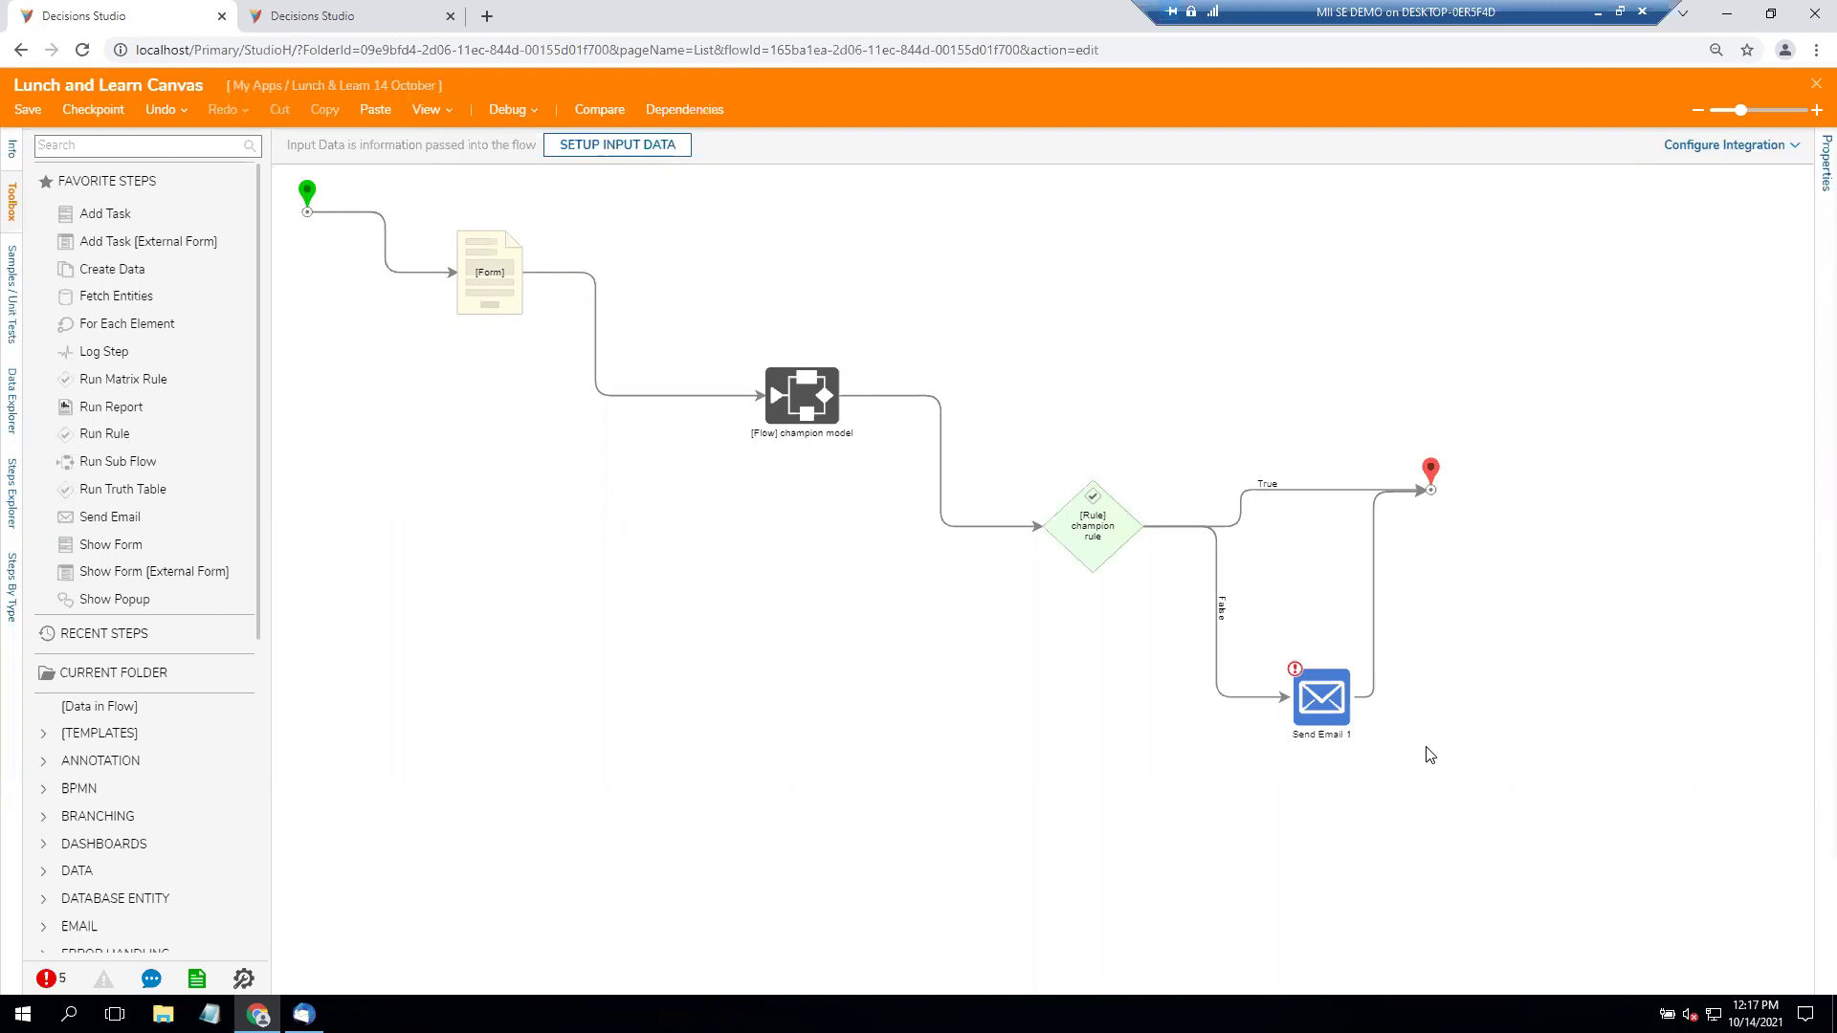
Set the champion model step's selection type to Champion/Challenger and select its challenger percentage for editing.
{"action": "left_click", "coordinate": [802, 421]}
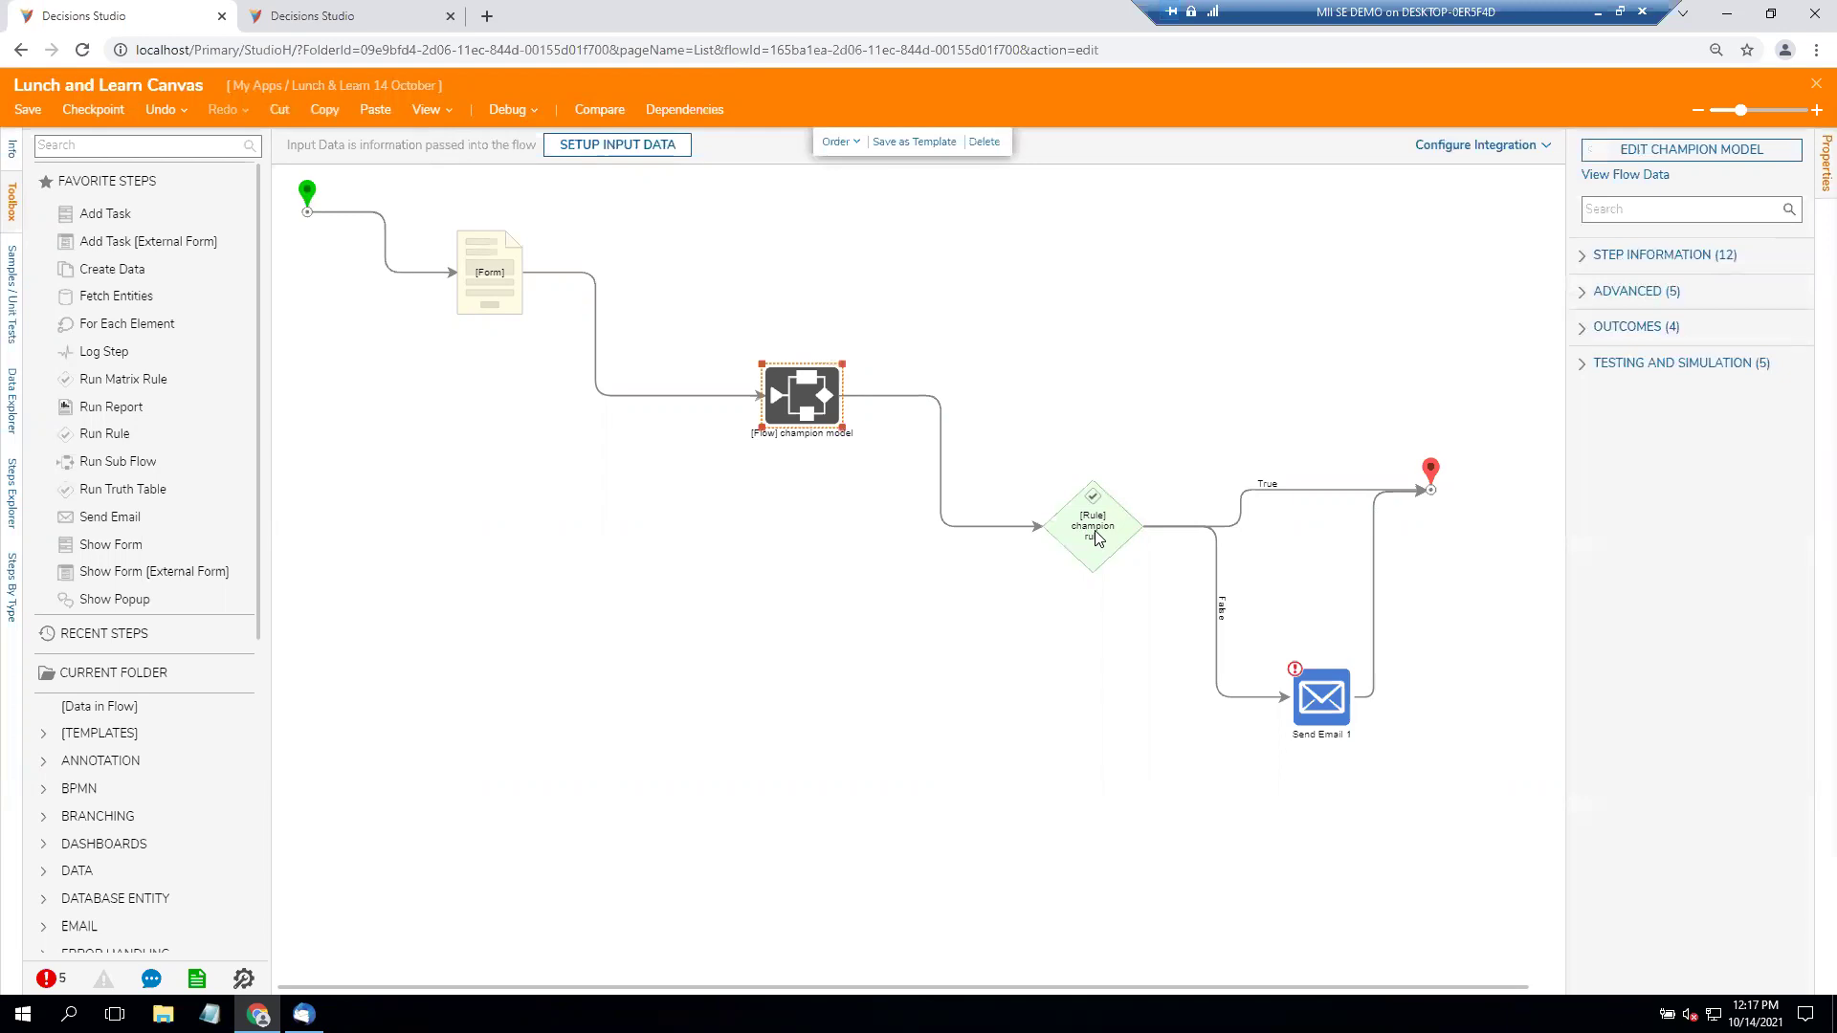
{"action": "left_click", "coordinate": [1588, 293]}
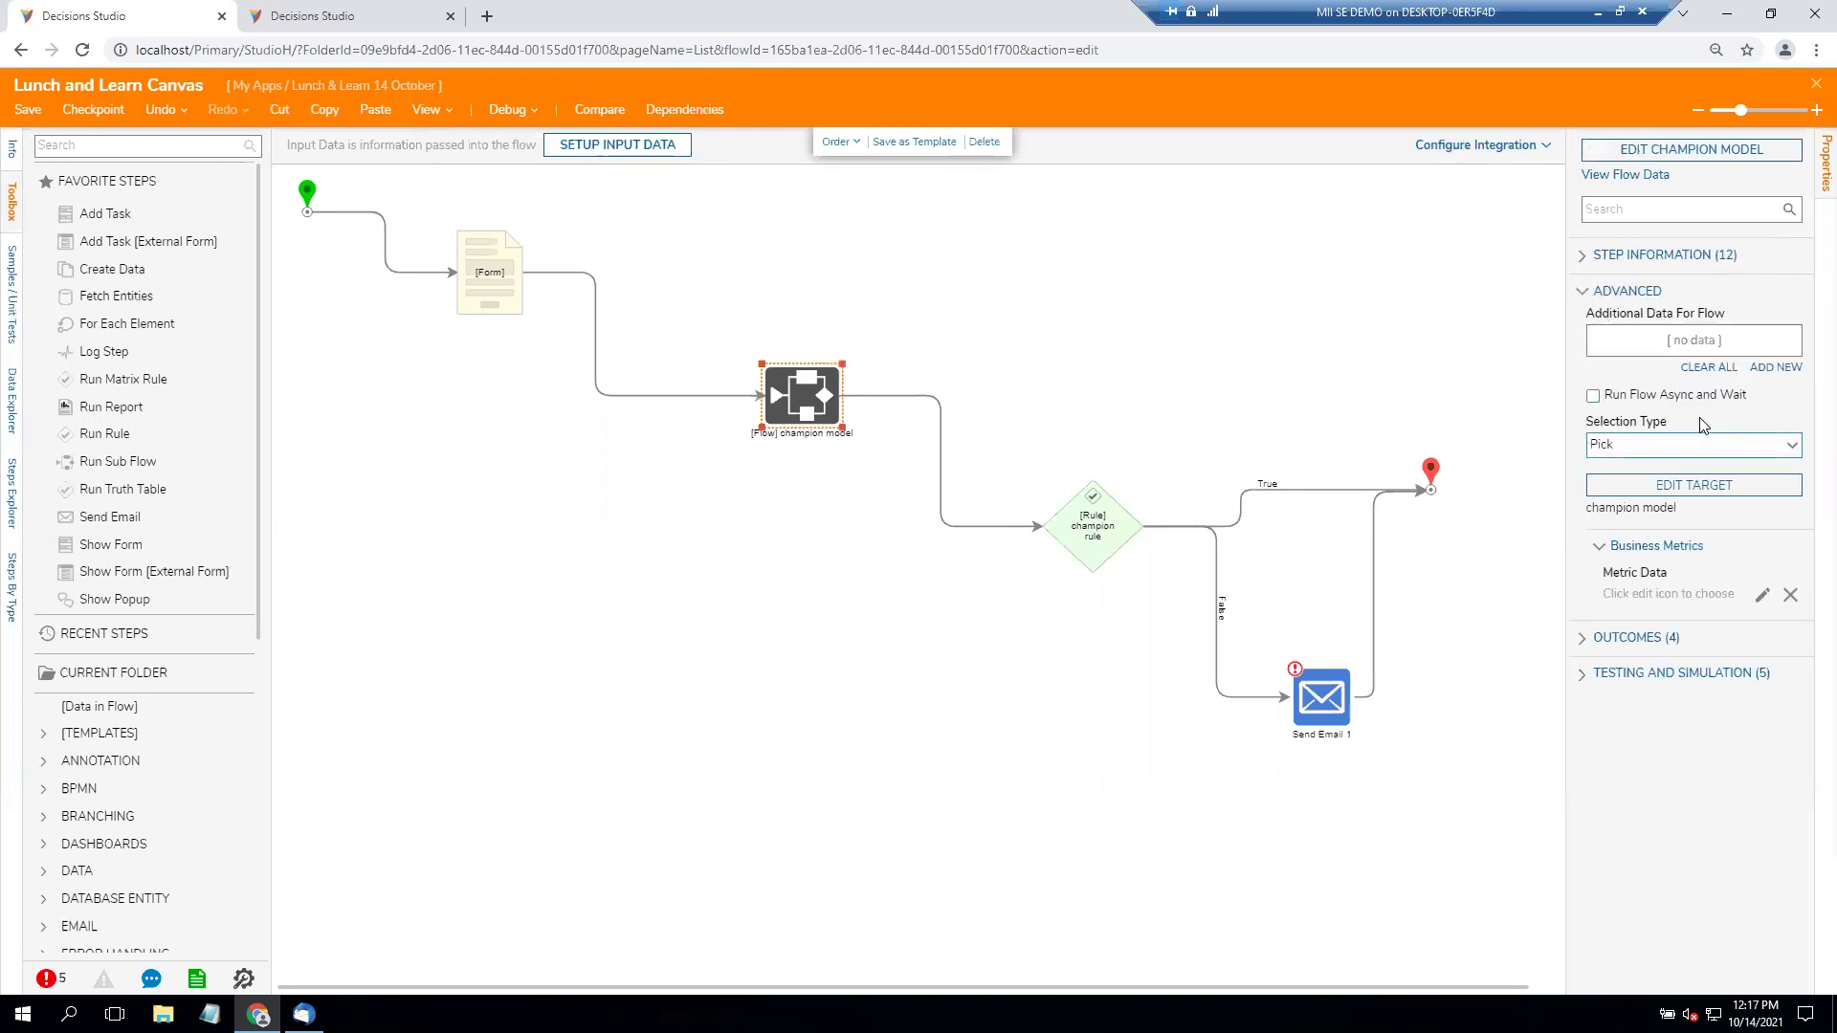
{"action": "left_click", "coordinate": [1792, 454]}
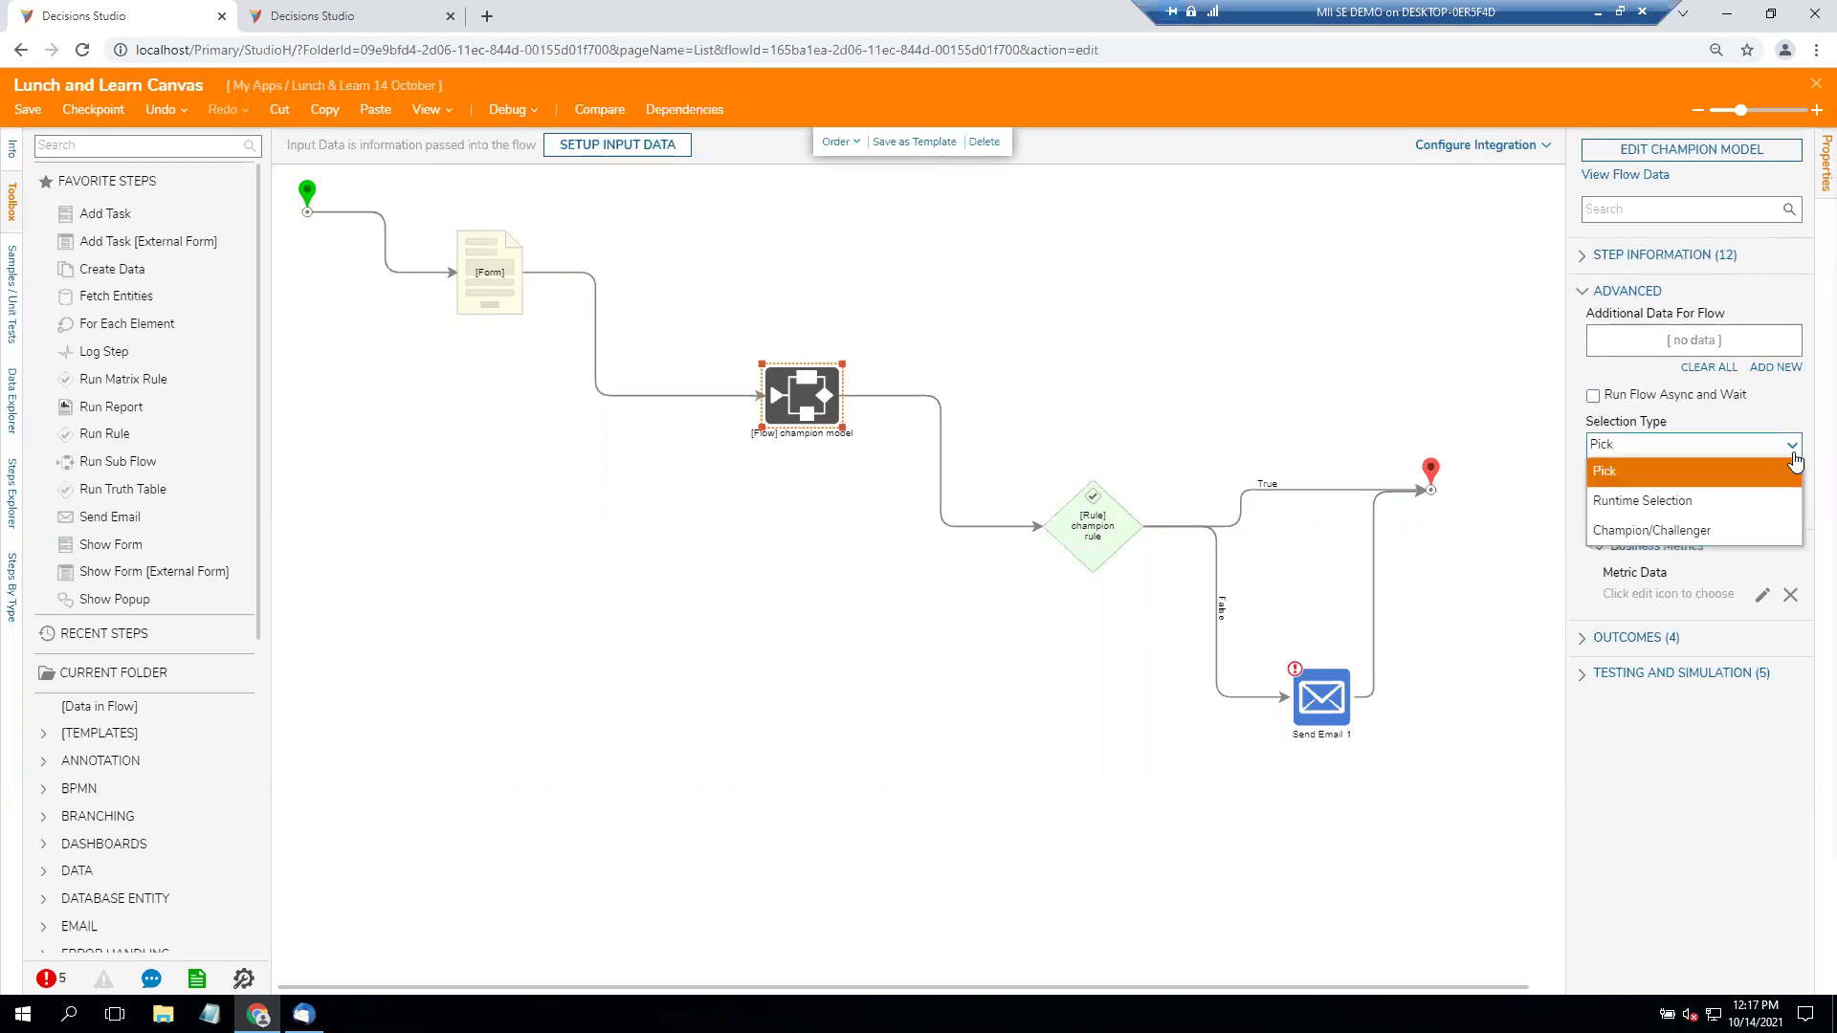
{"action": "left_click", "coordinate": [1702, 536]}
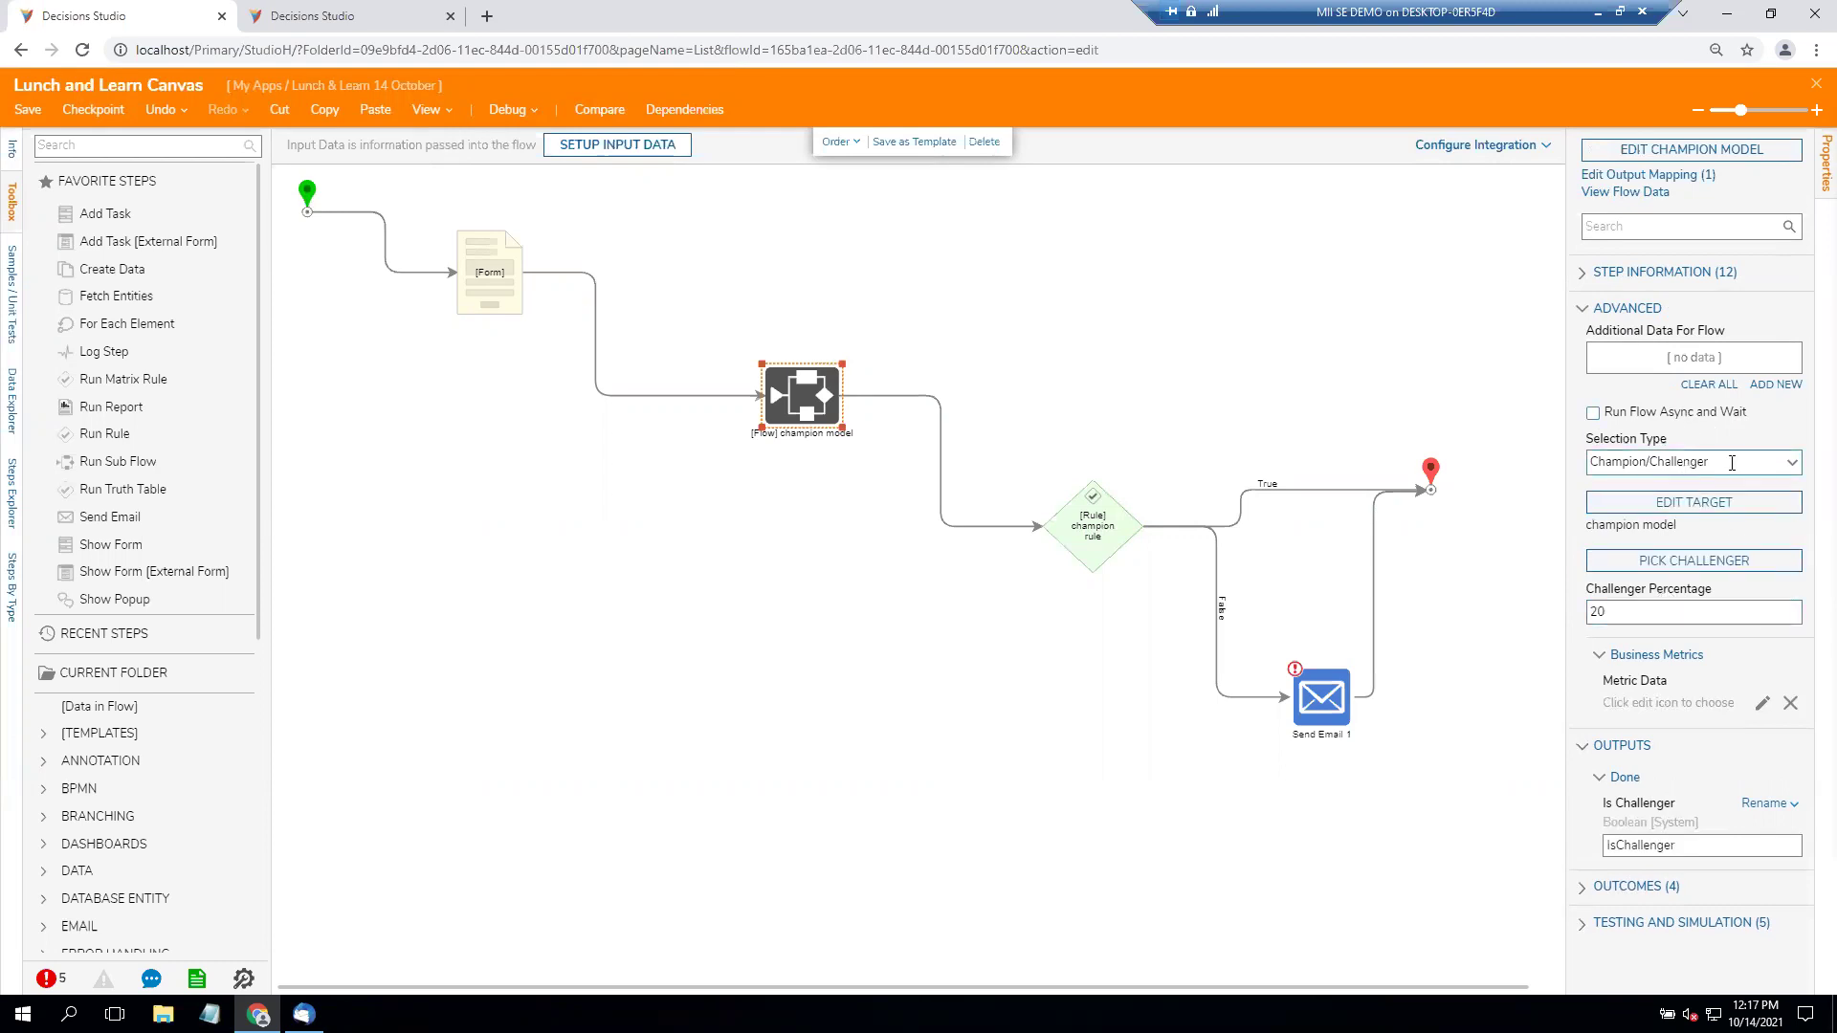
{"action": "left_click", "coordinate": [1627, 612]}
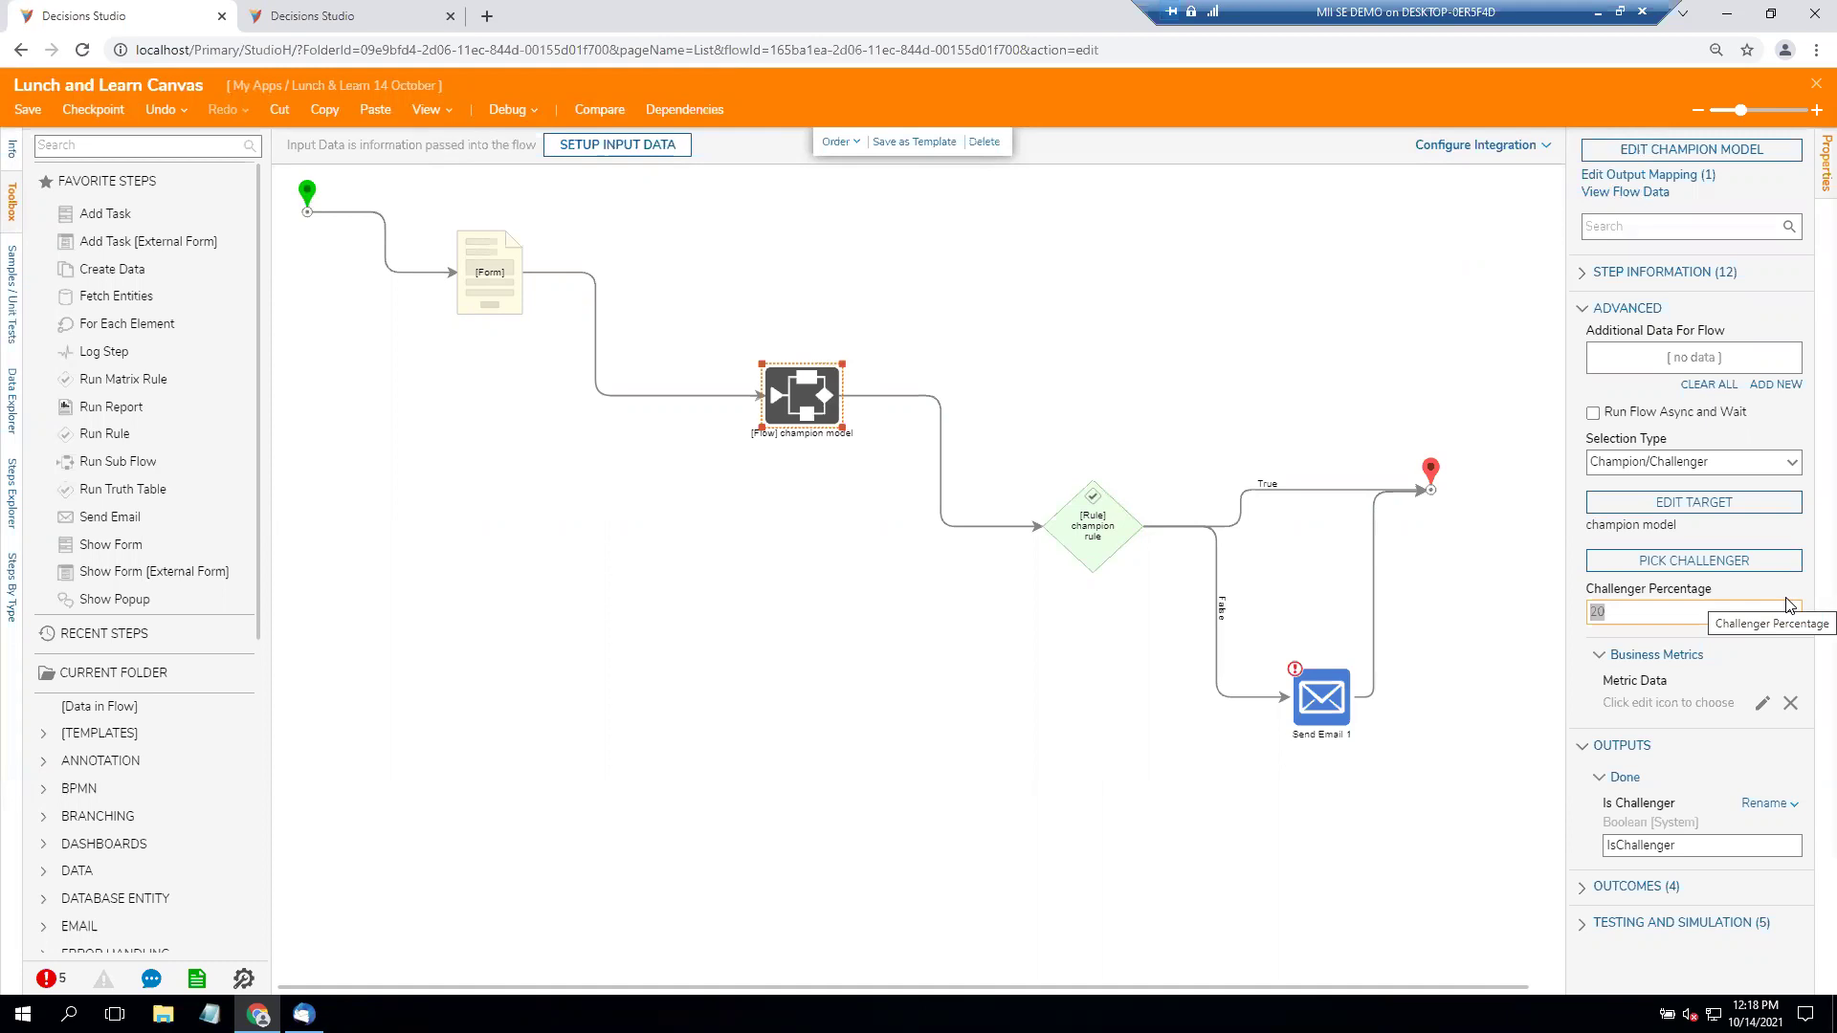
Switch to the second Decisions Studio session and open the Customer Self Service Quote flow from the Demos / Instrument Insurance folder.
{"action": "left_click", "coordinate": [307, 16]}
{"action": "left_click", "coordinate": [13, 277]}
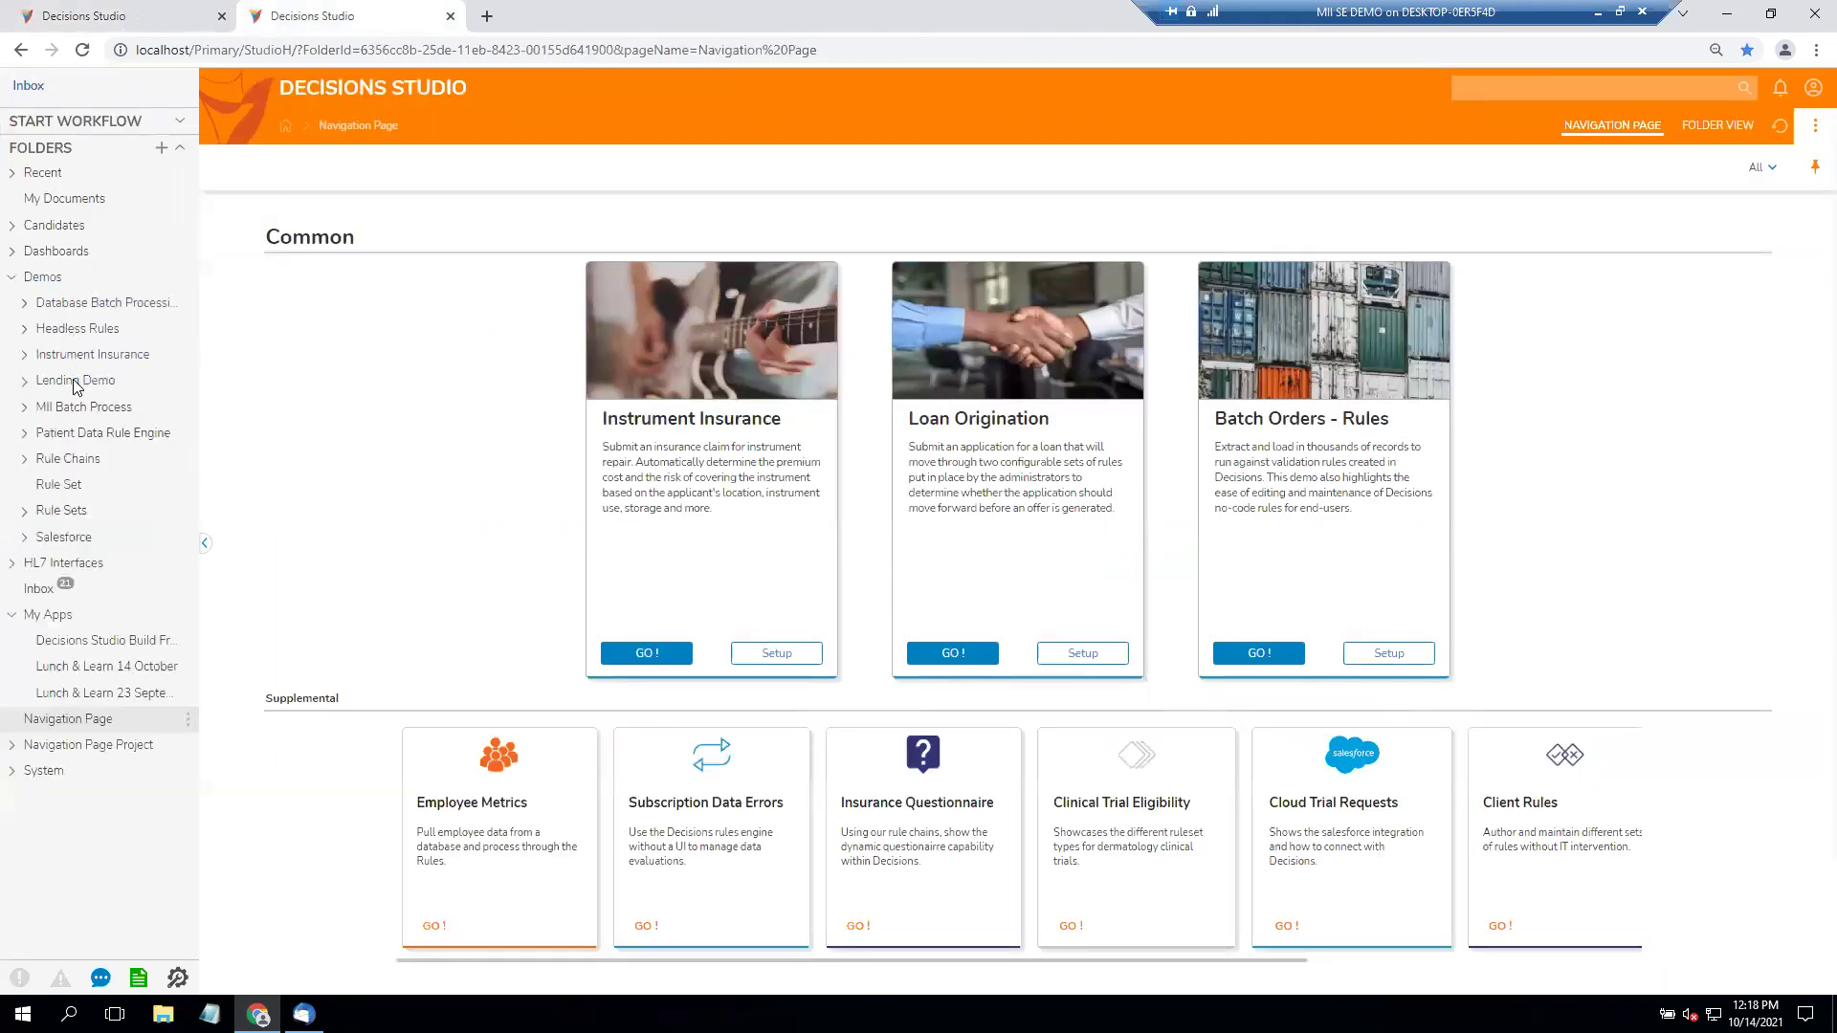
{"action": "left_click", "coordinate": [80, 356]}
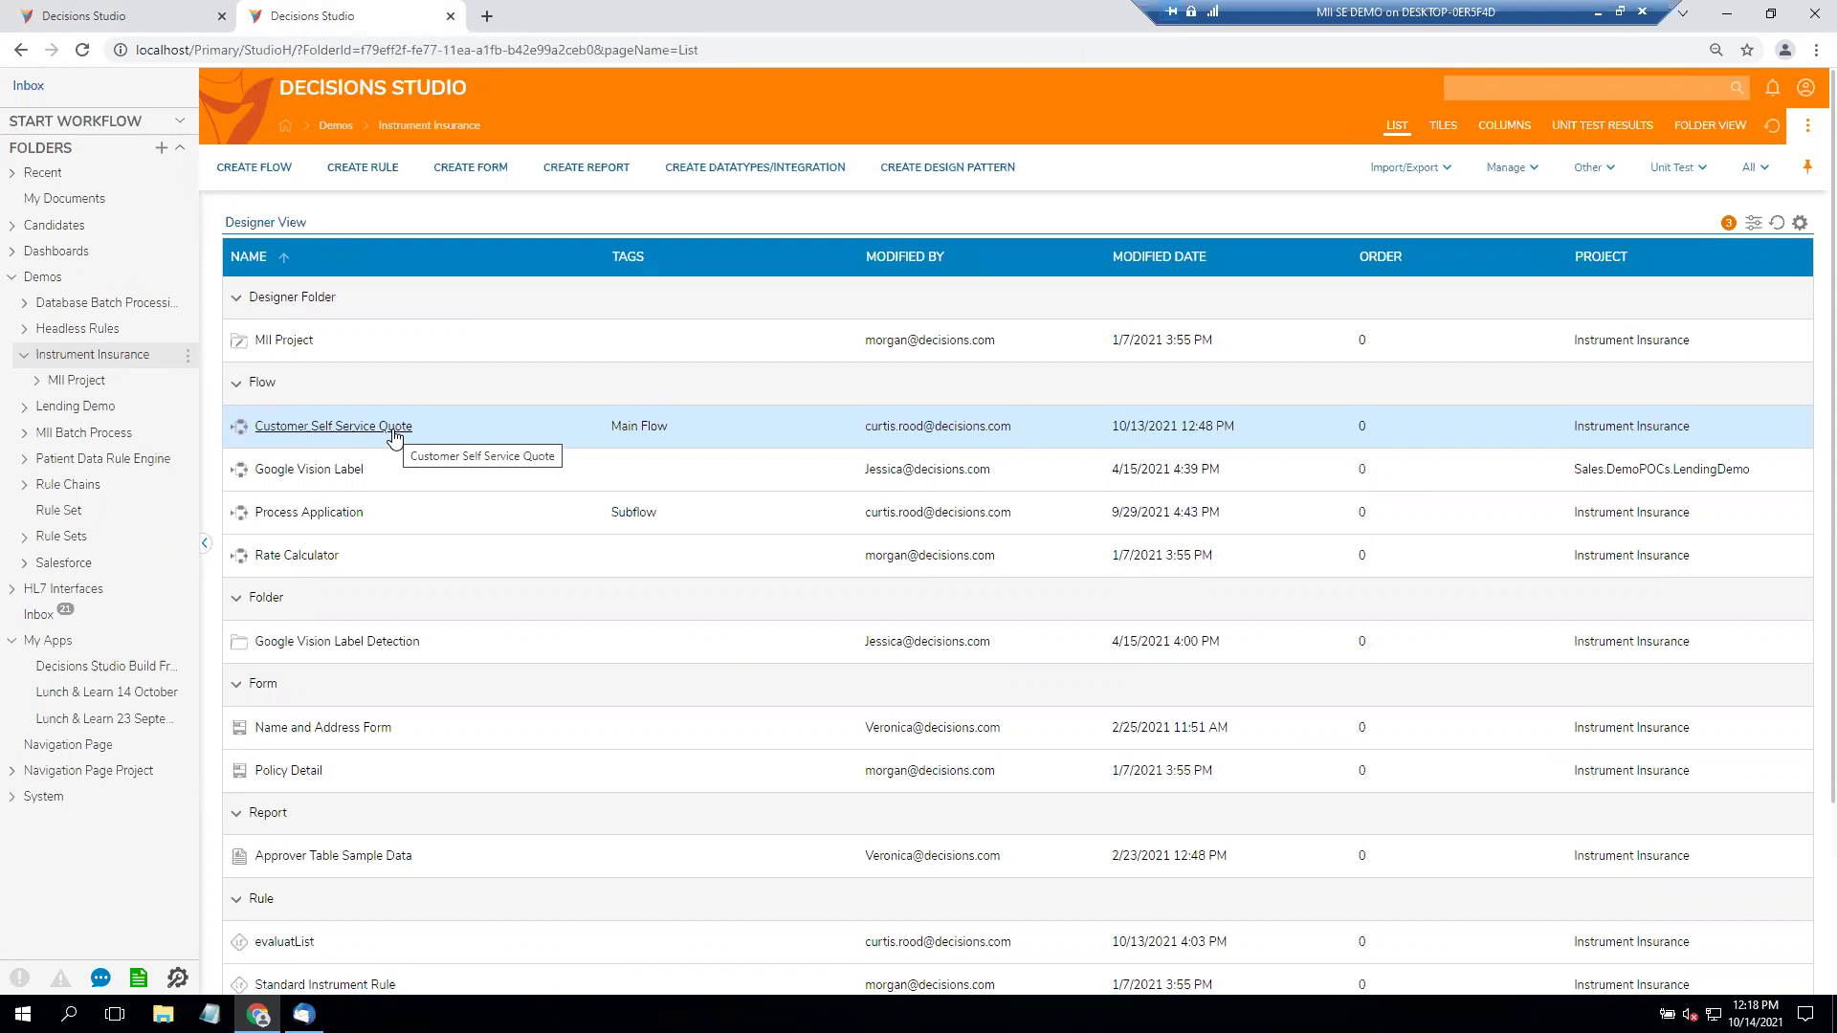
{"action": "left_click", "coordinate": [393, 431]}
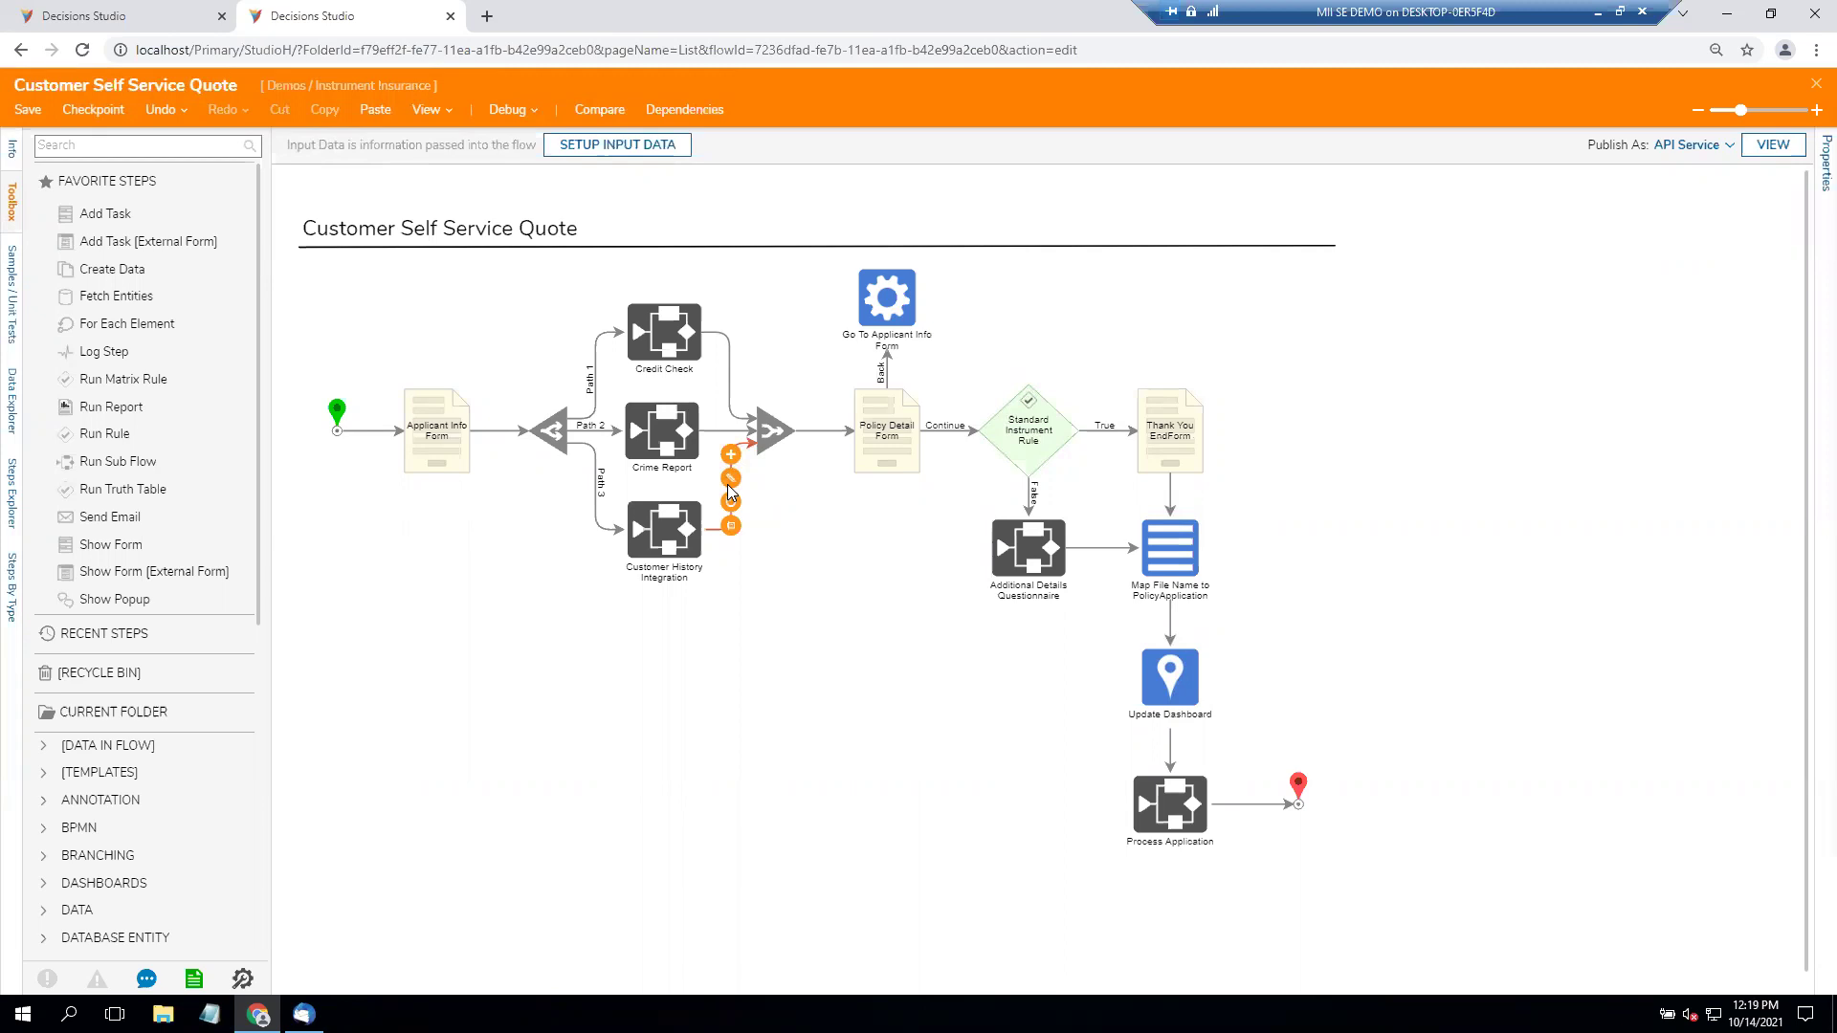
Open the Process Application sub flow and examine the Approver Table rule behind its Get Approvers step.
{"action": "left_click", "coordinate": [1194, 804]}
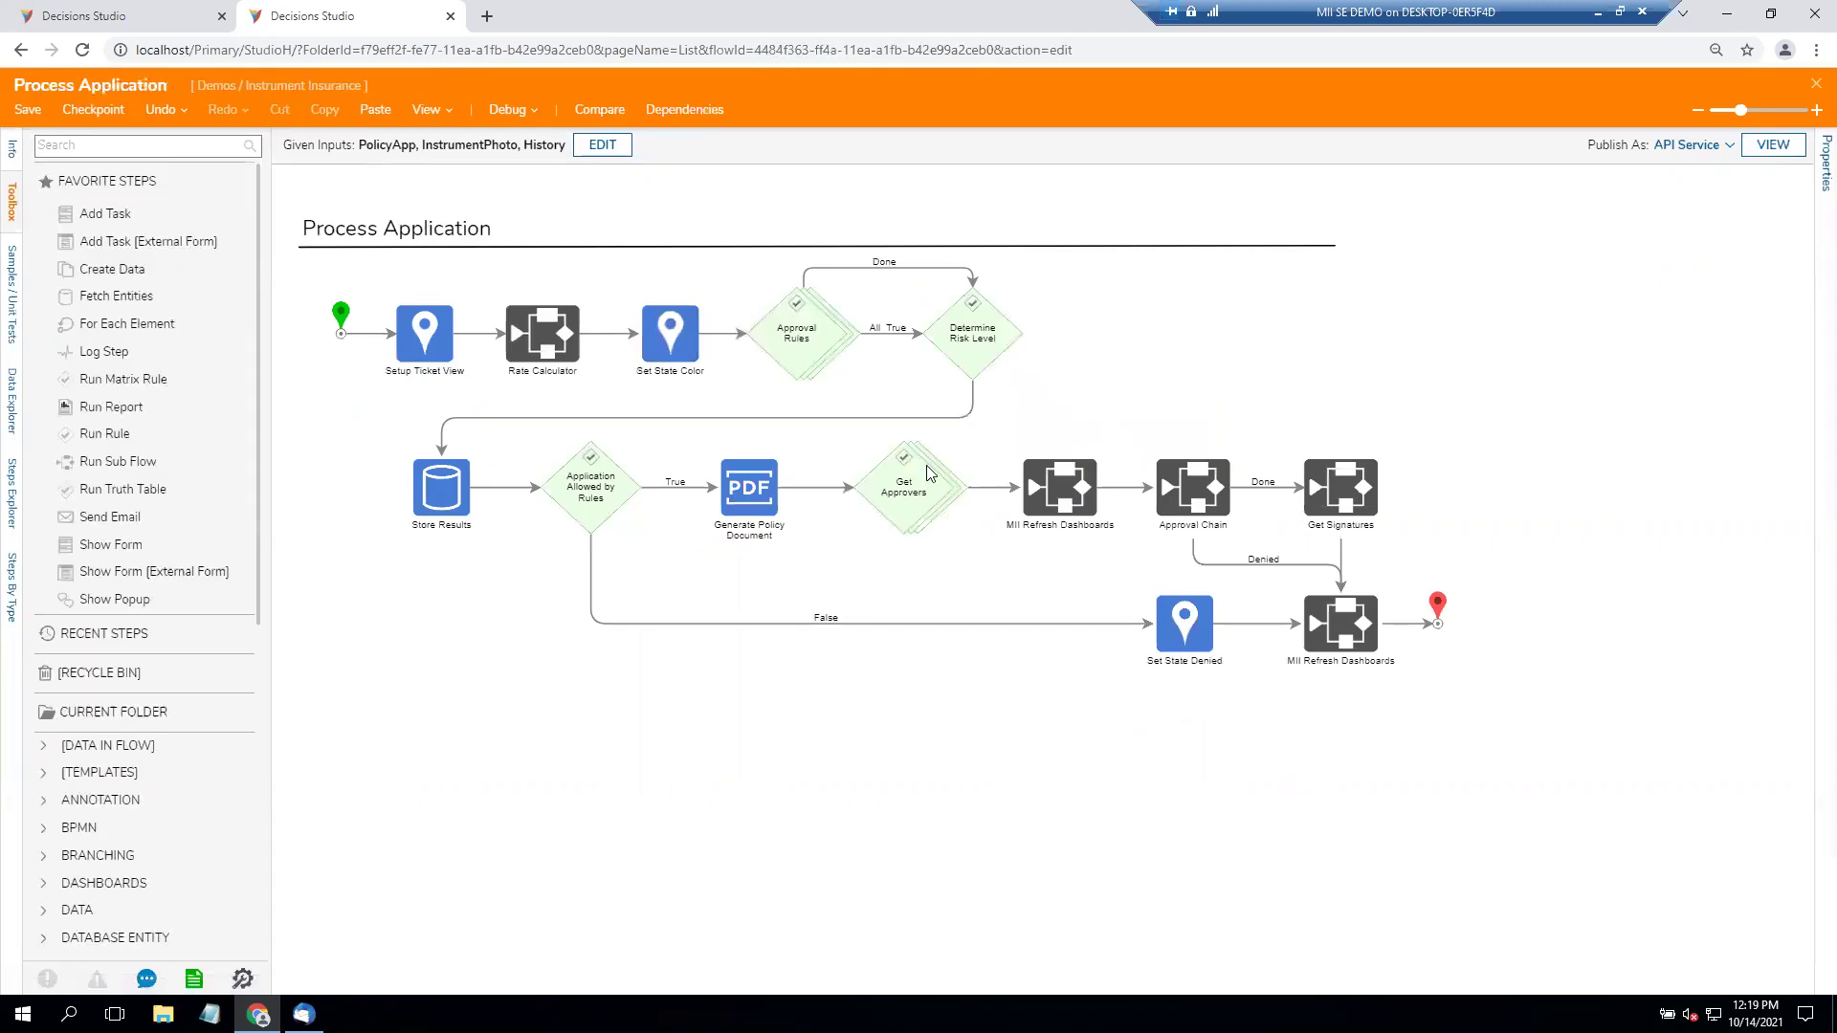
{"action": "left_click", "coordinate": [928, 473]}
{"action": "left_click", "coordinate": [1630, 161]}
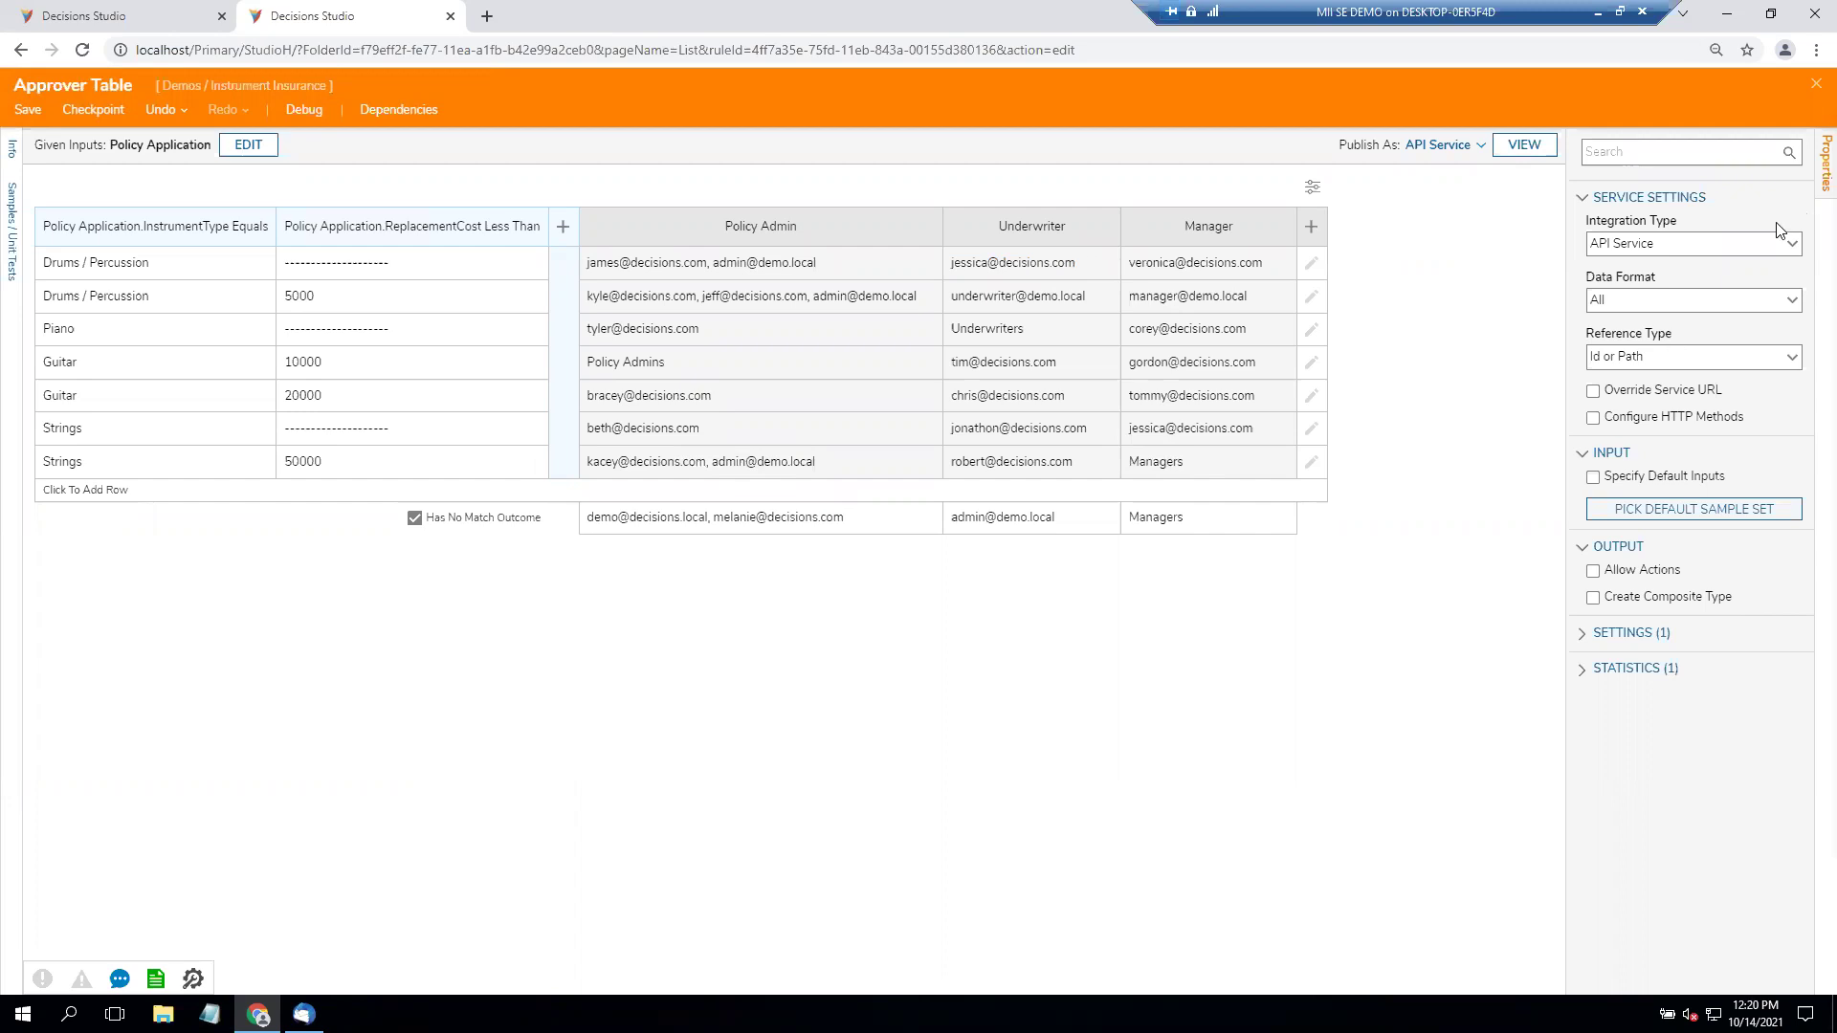
{"action": "left_click", "coordinate": [1815, 92]}
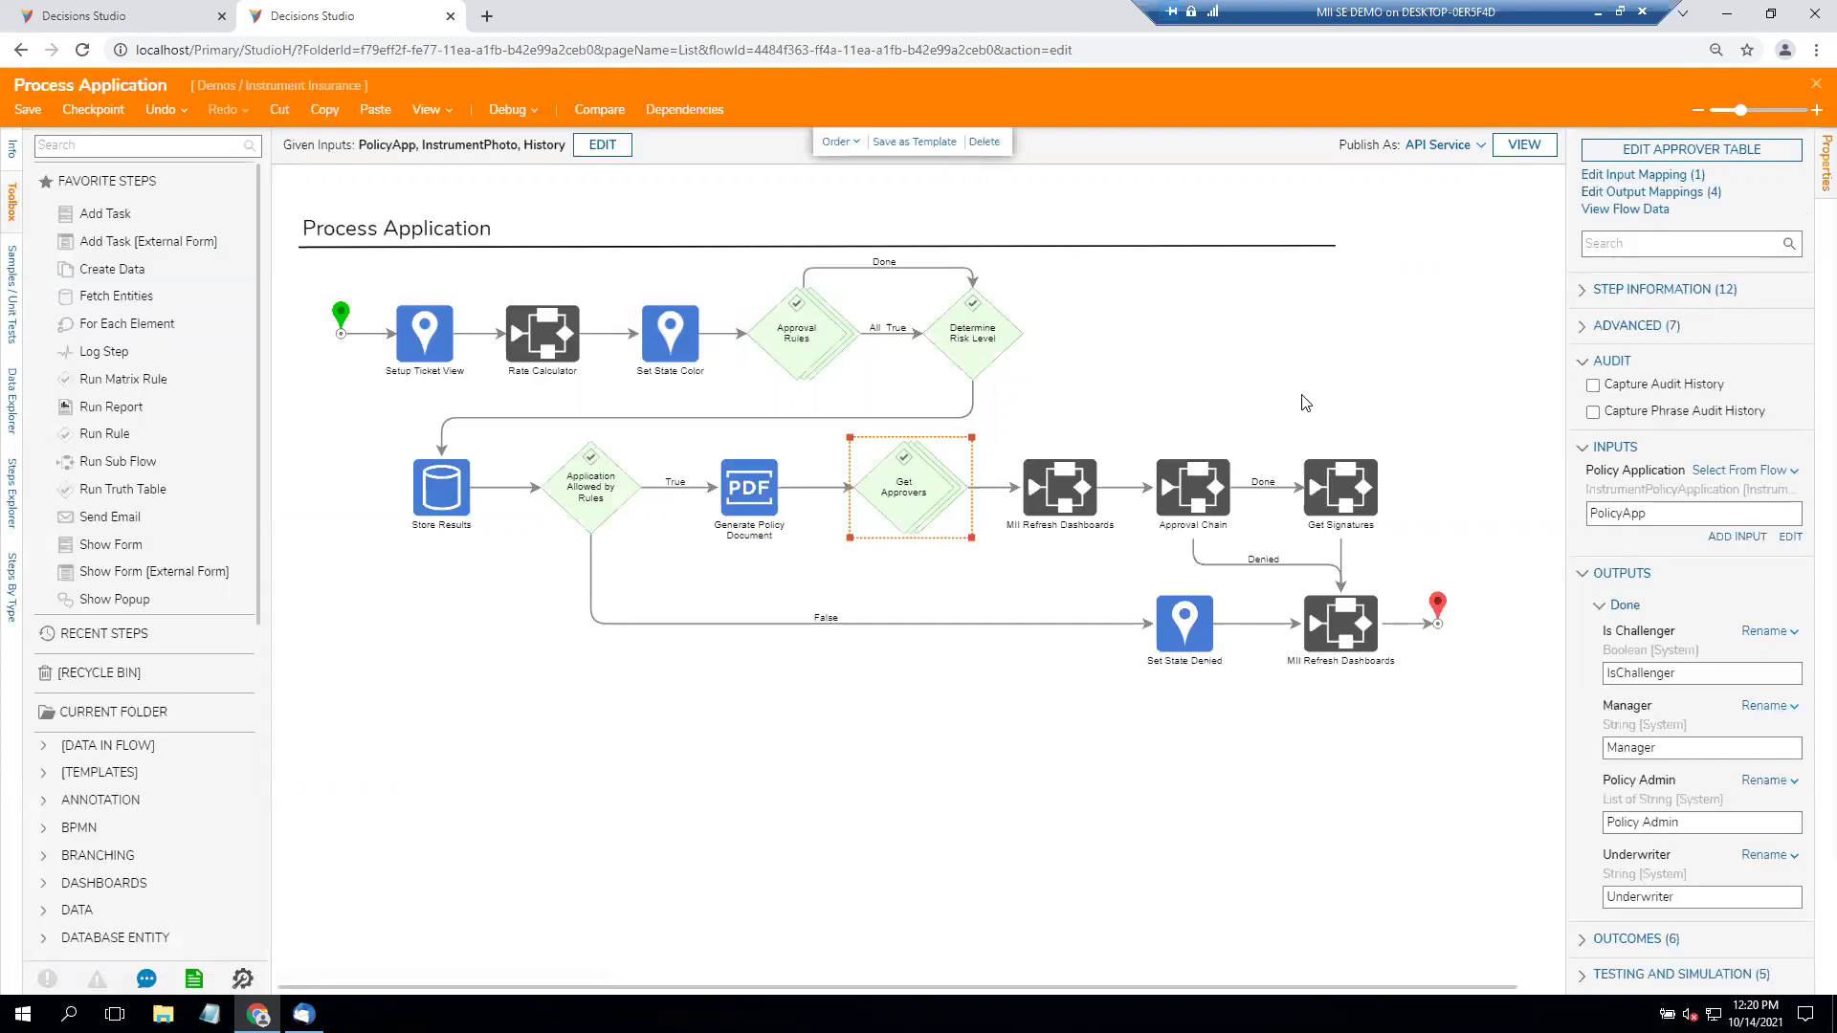
Show the advanced settings of the Get Approvers step and examine its Approver Table Challenger rule.
{"action": "left_click", "coordinate": [1579, 330]}
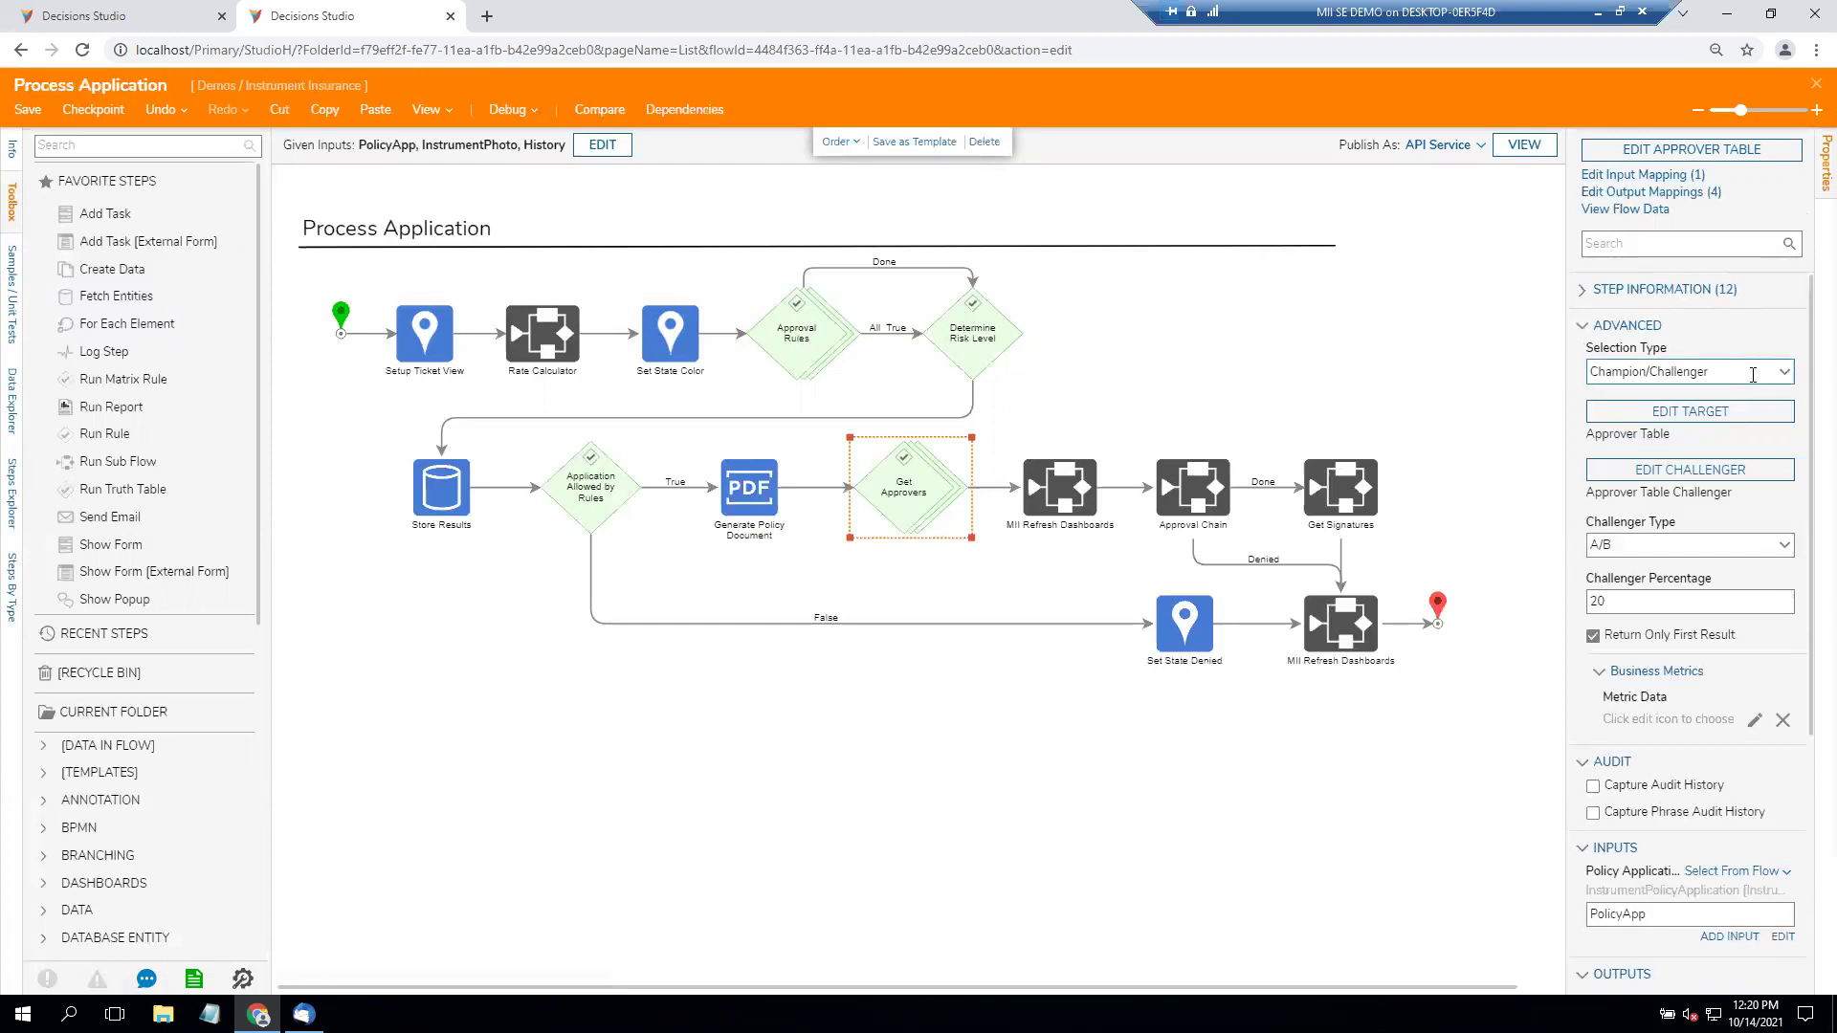
{"action": "left_click", "coordinate": [1680, 473]}
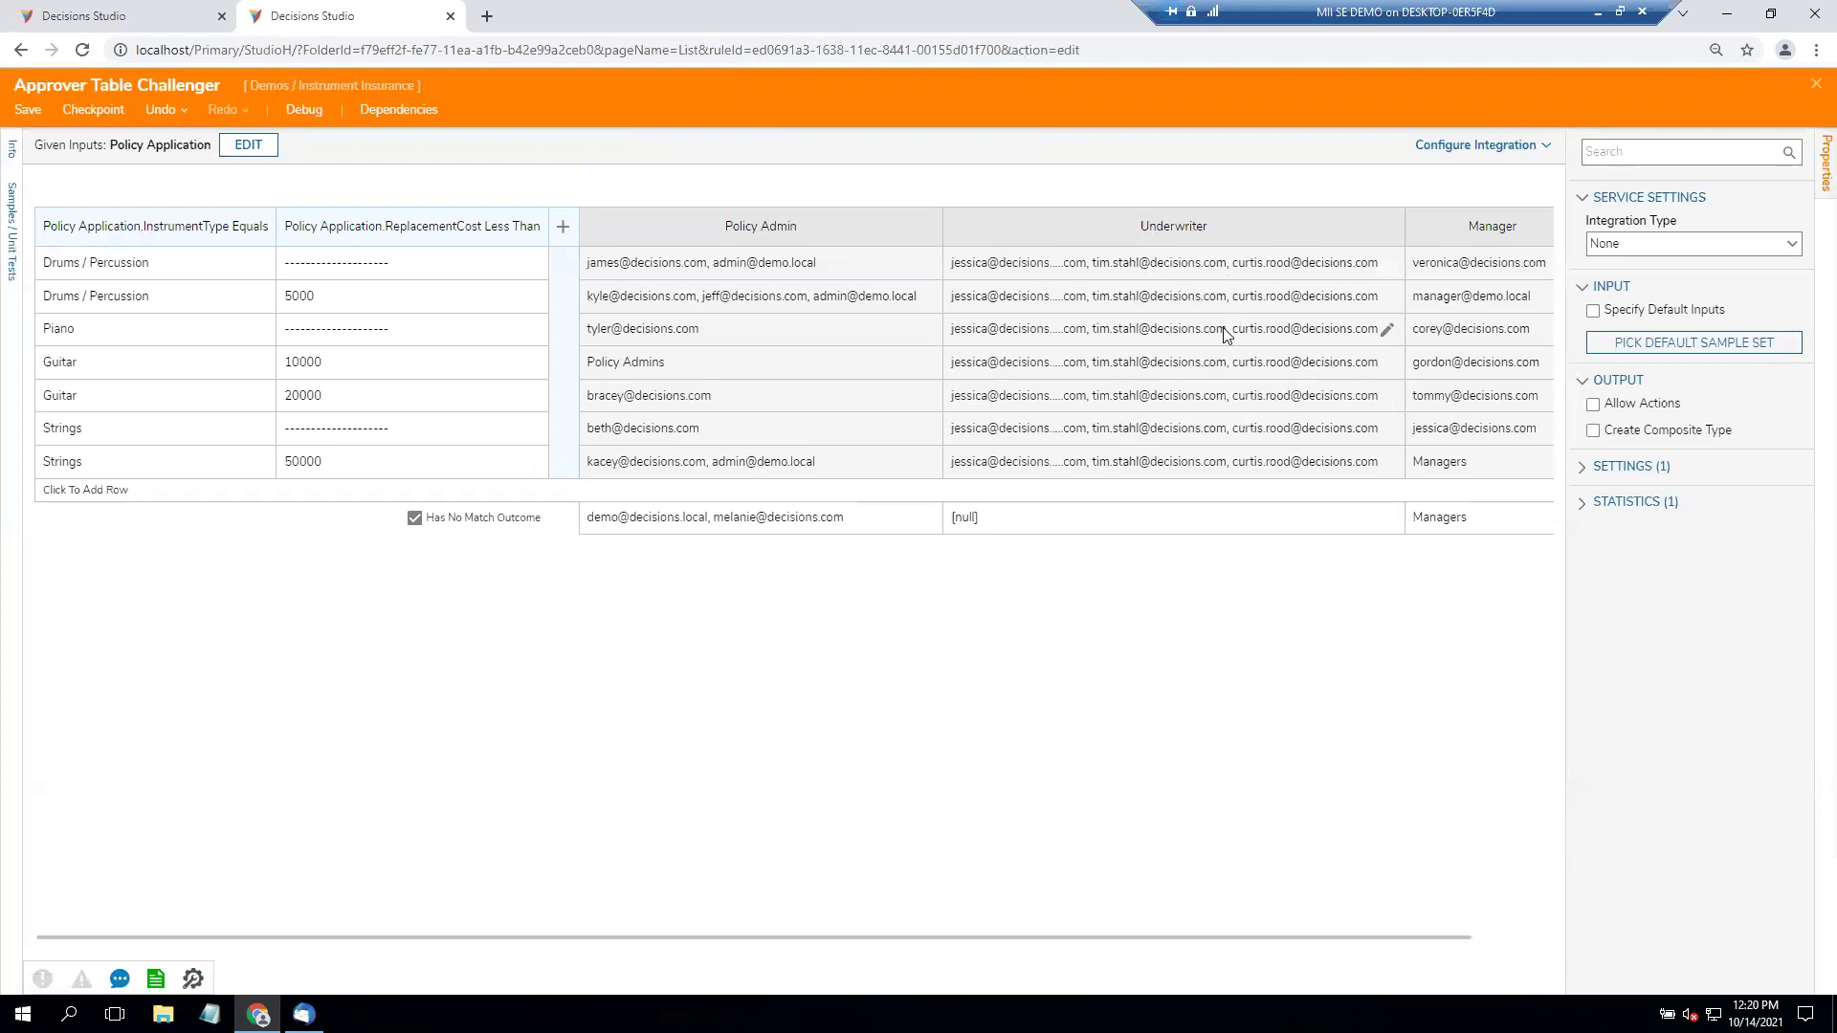
{"action": "left_click", "coordinate": [1816, 84]}
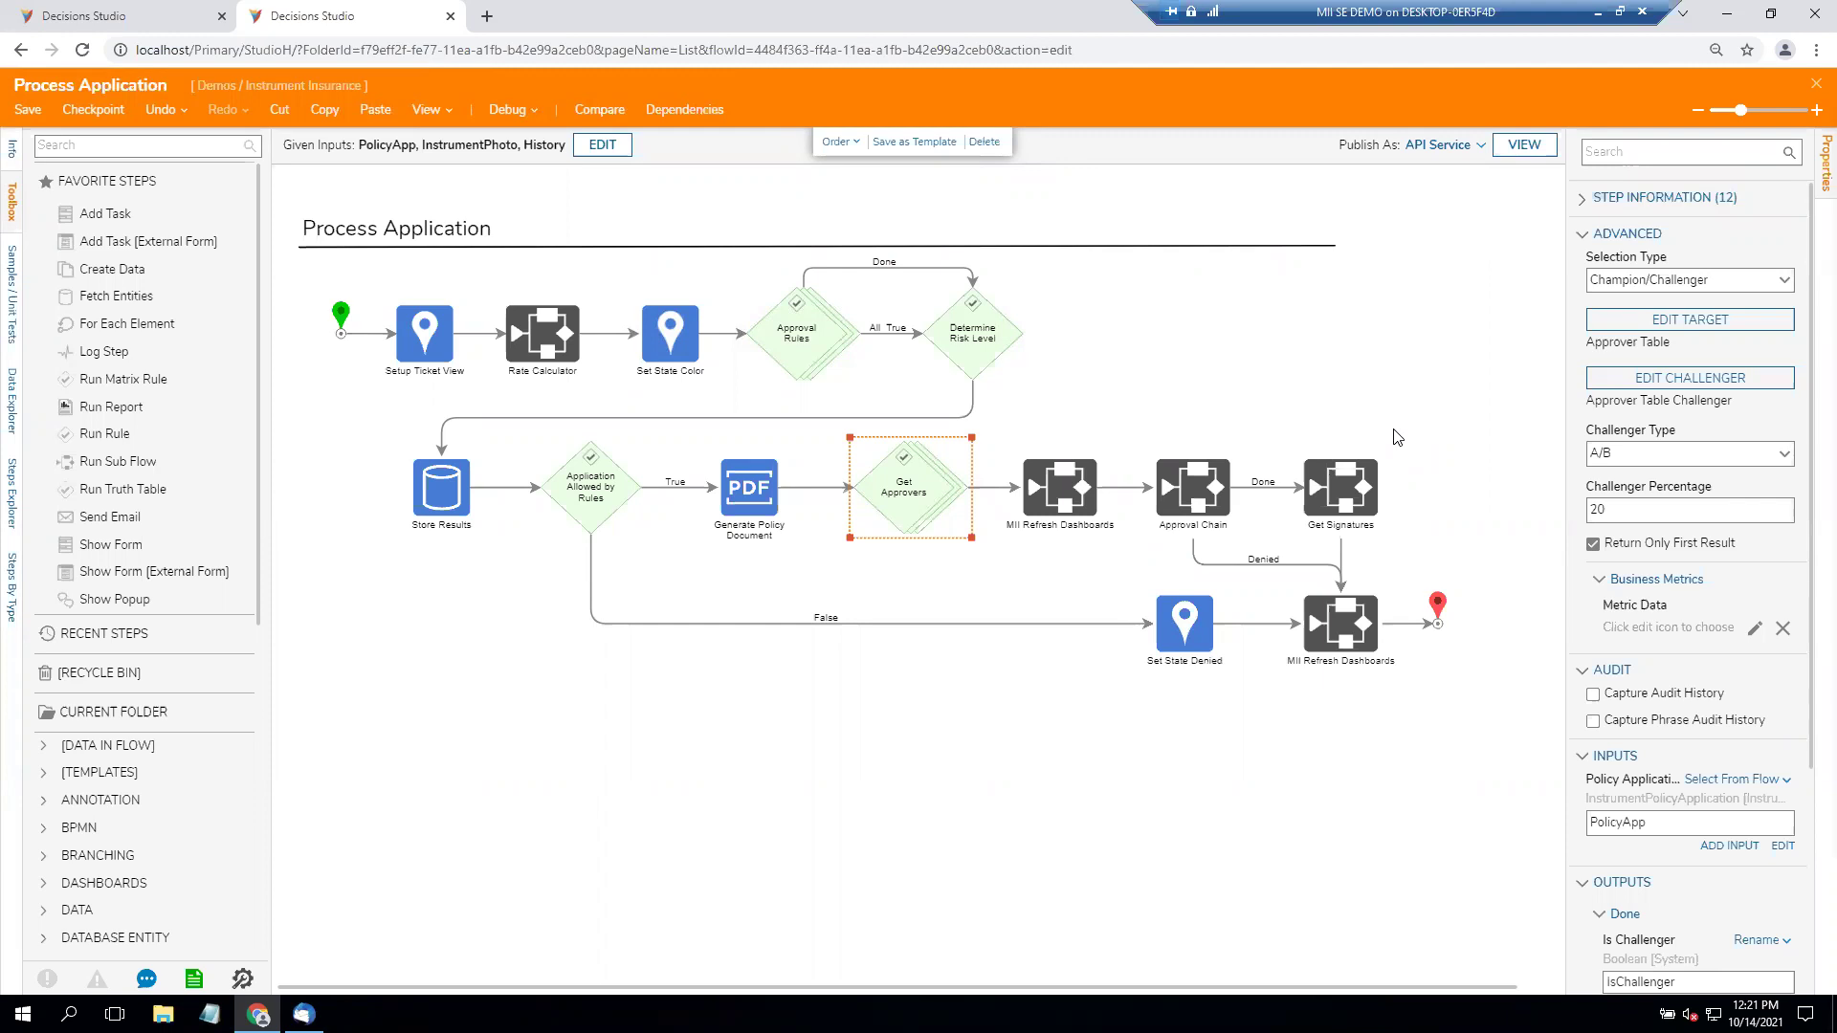
Inspect the Get Approvers step's challenger percentage and return to the Customer Self Service Quote flow.
{"action": "left_click", "coordinate": [1684, 509]}
{"action": "left_click", "coordinate": [1814, 87]}
{"action": "left_click", "coordinate": [1000, 627]}
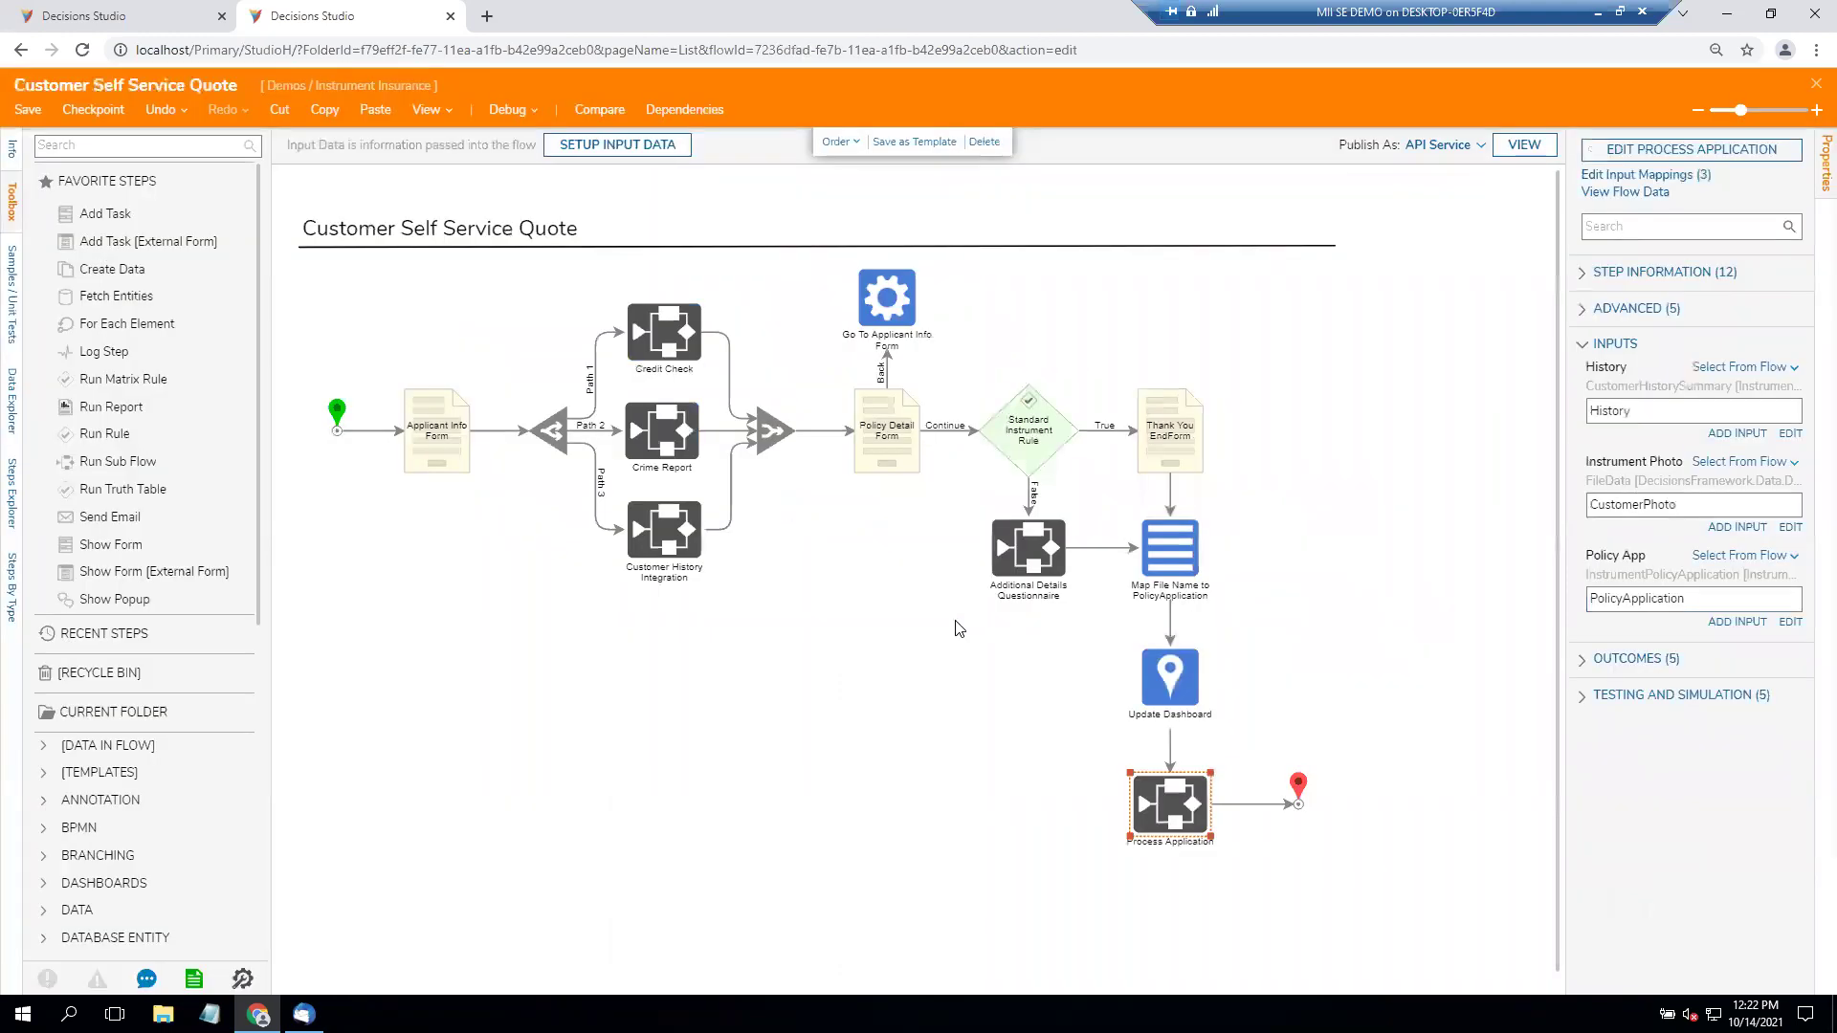
Make room before the Applicant Info Form and insert a Create Data step between the start and that form.
{"action": "left_click_drag", "start_coordinate": [445, 448], "coordinate": [486, 448]}
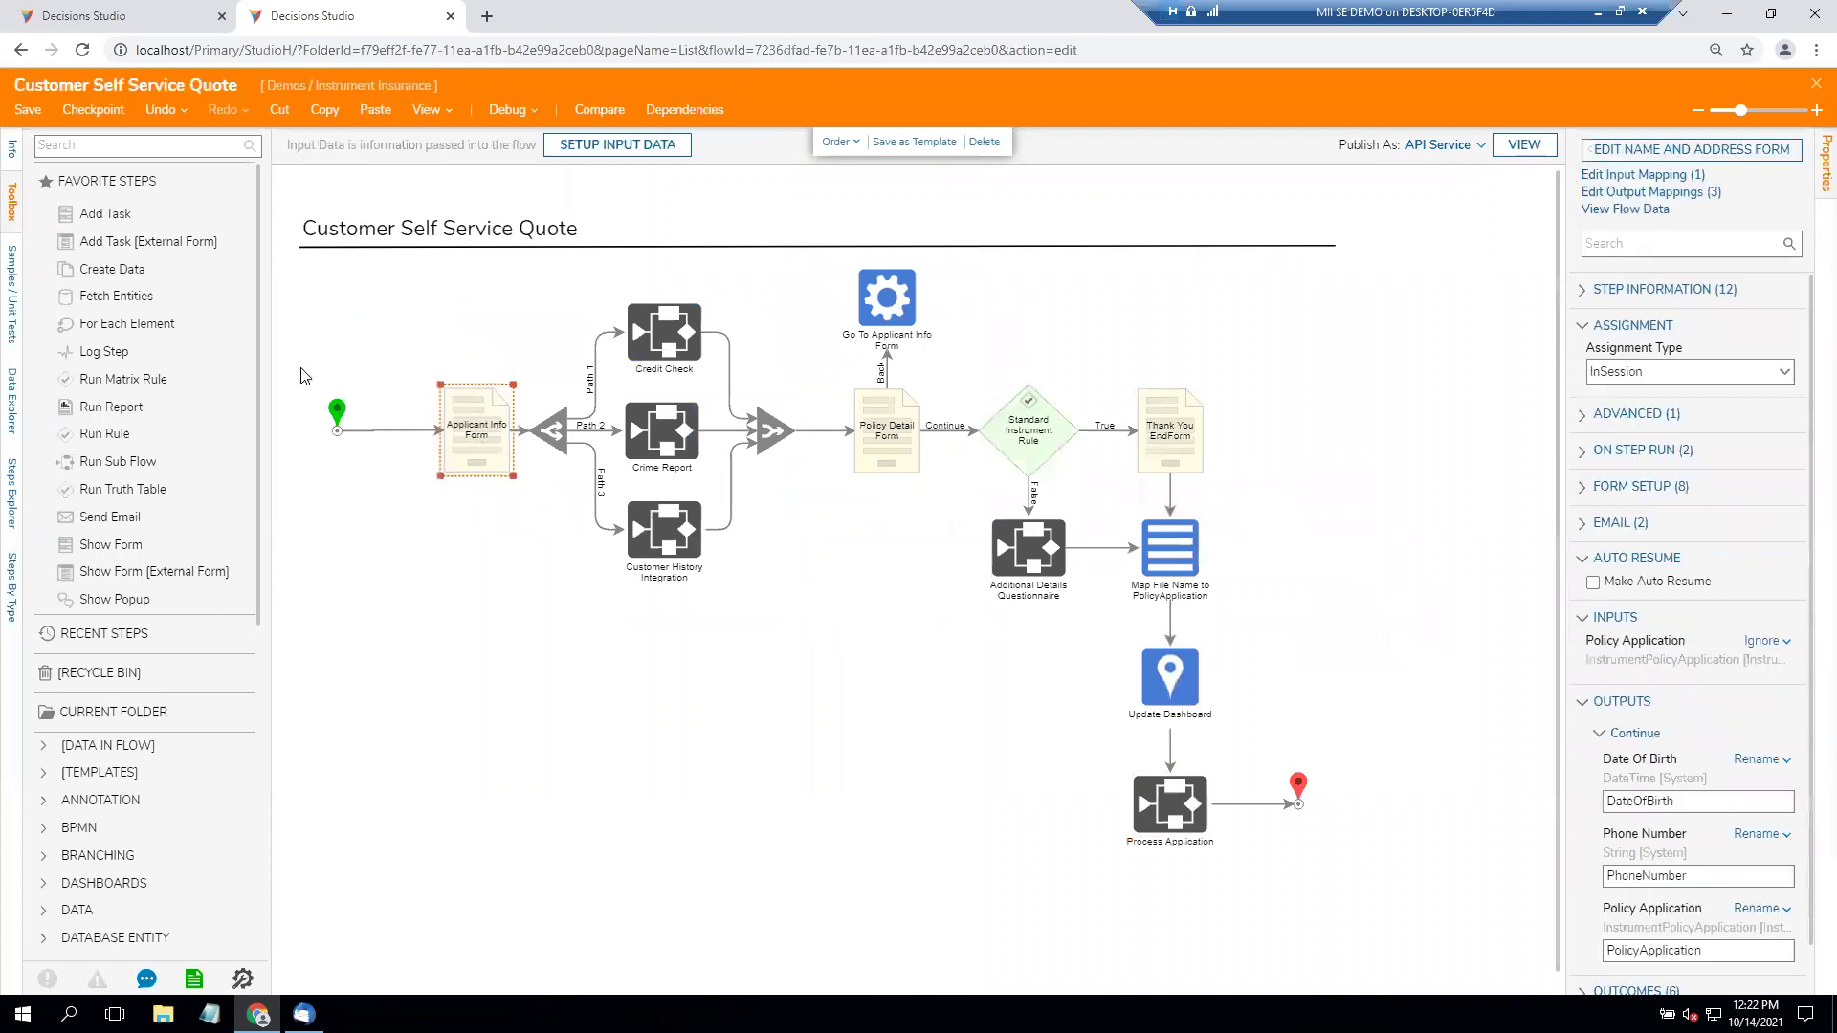
{"action": "left_click_drag", "start_coordinate": [112, 269], "coordinate": [393, 442]}
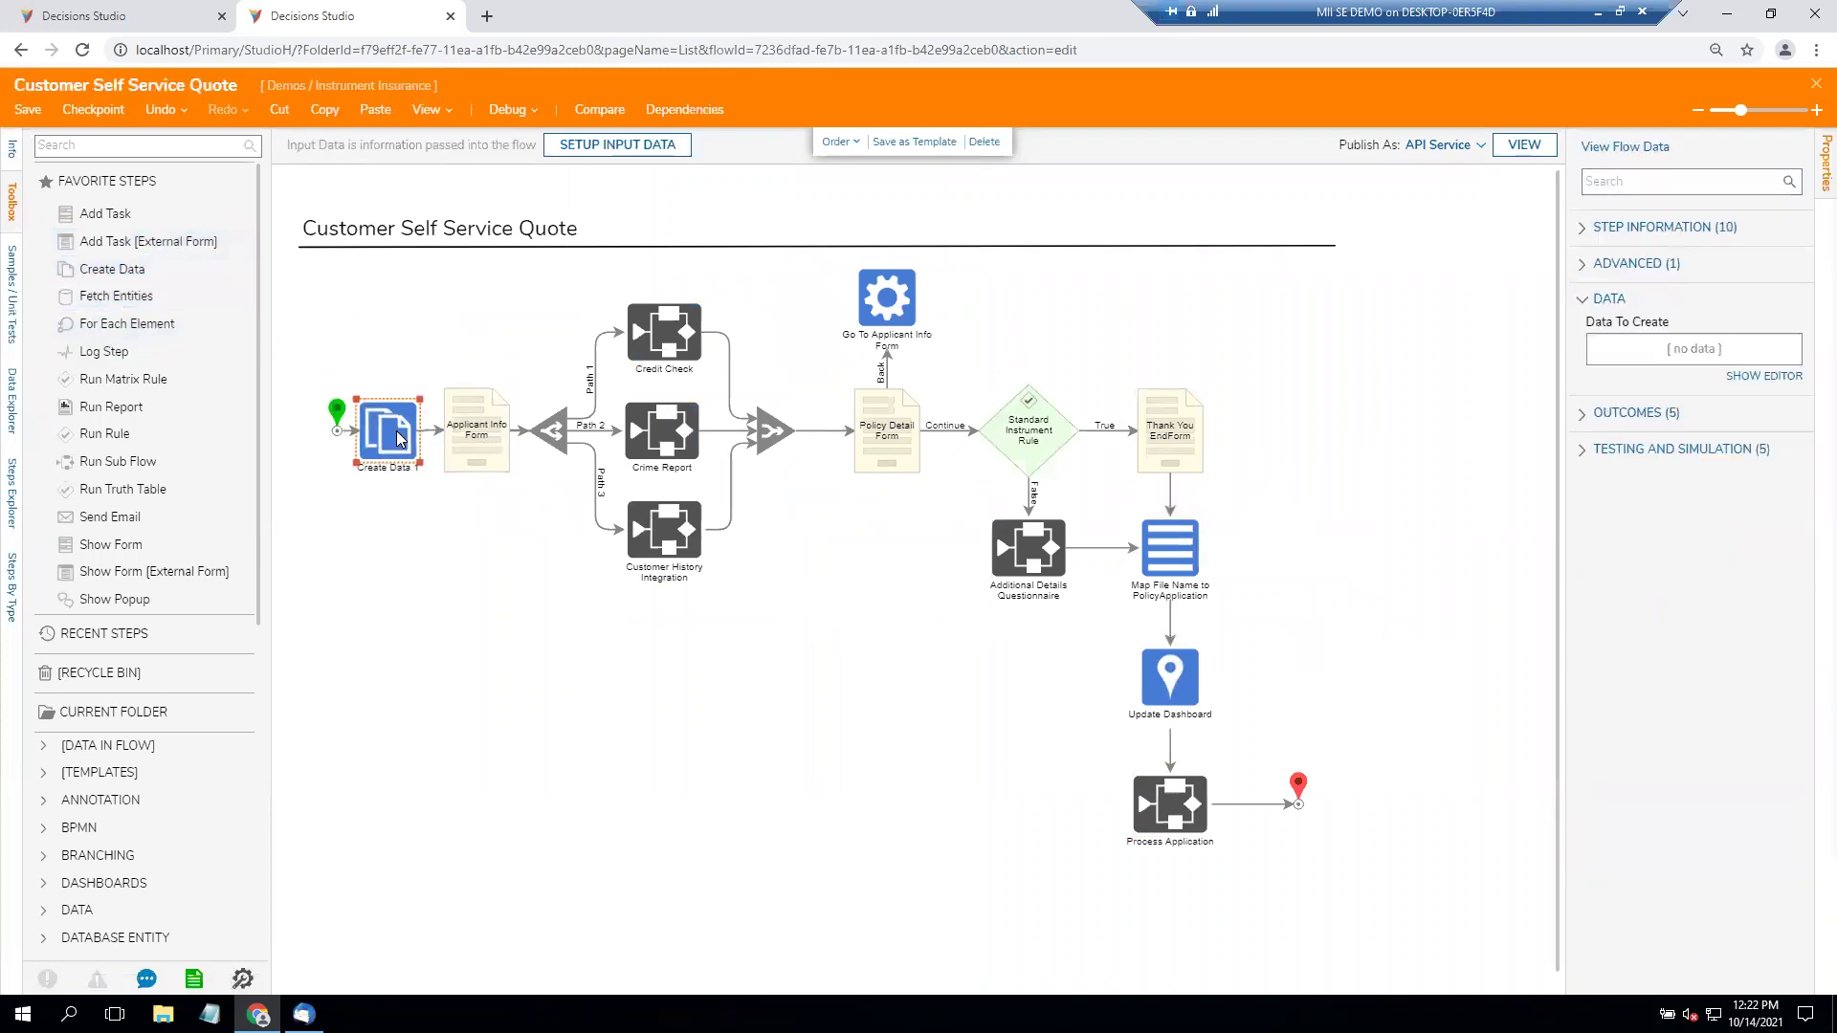
Define the data created by the Create Data step as buildThis with the type DynamicDataRow.
{"action": "left_click", "coordinate": [1730, 379]}
{"action": "left_click", "coordinate": [848, 264]}
{"action": "left_click", "coordinate": [713, 488]}
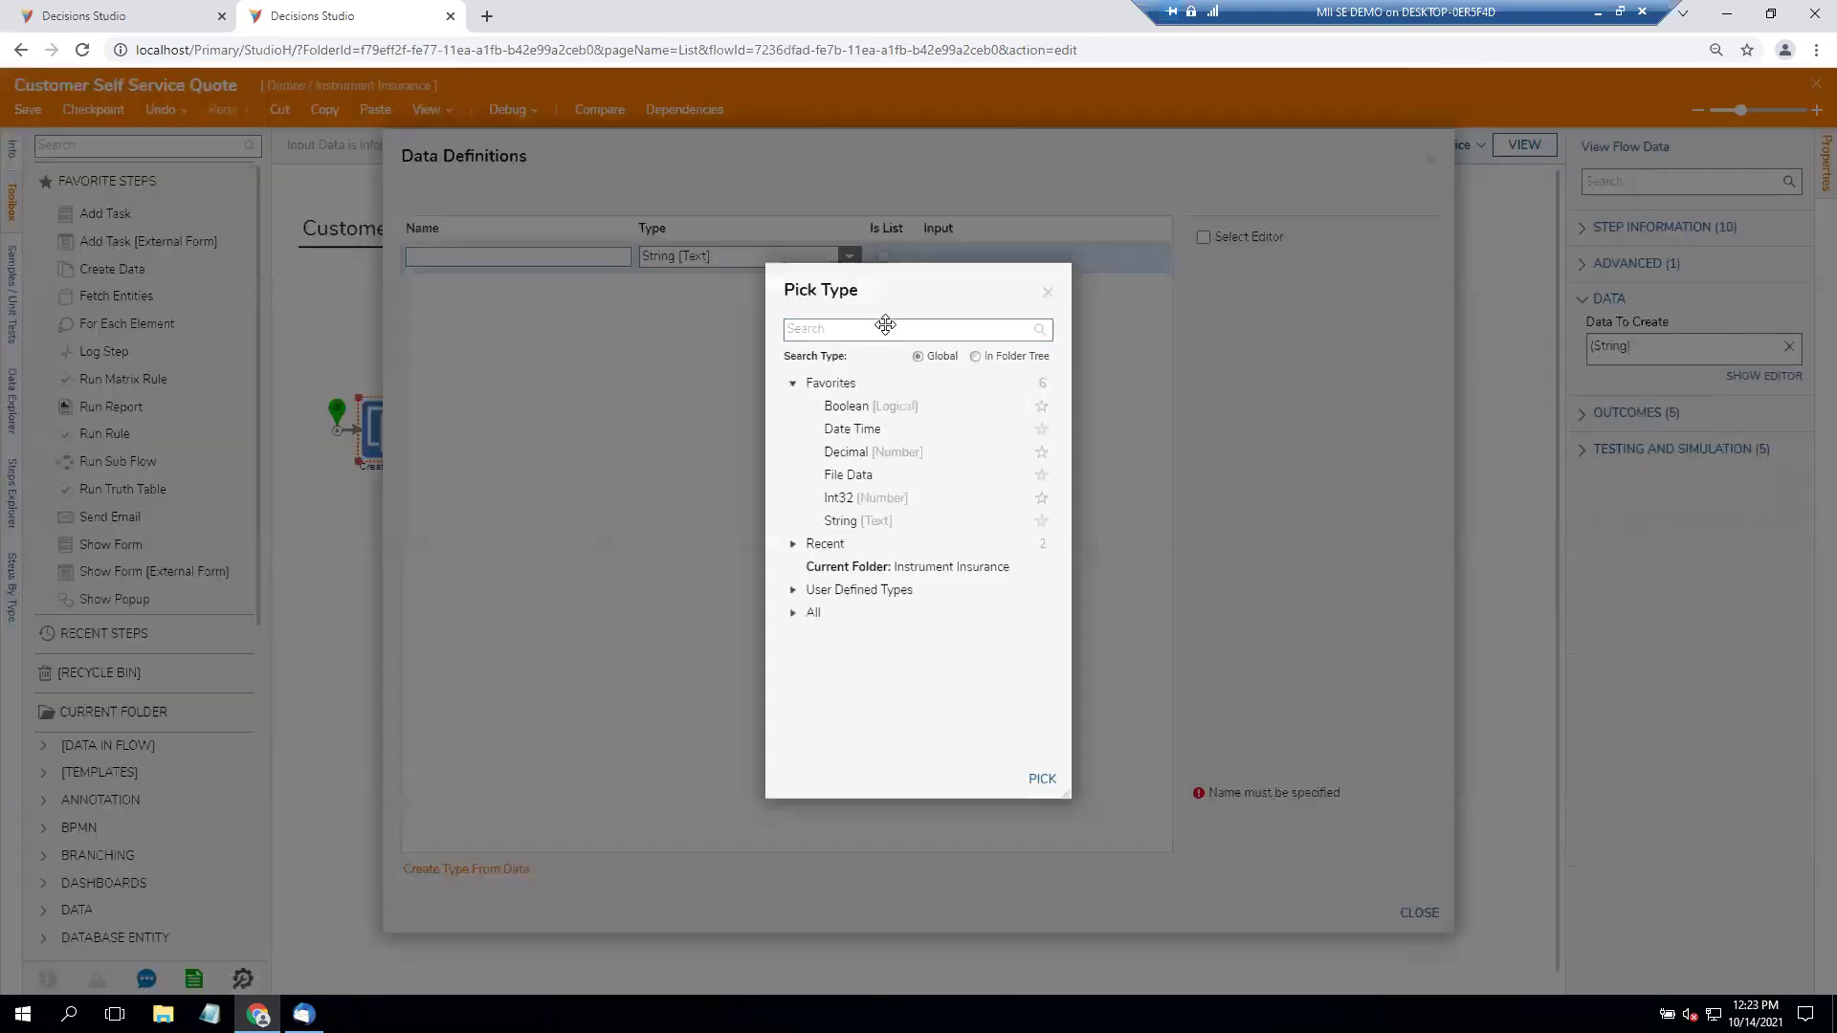
{"action": "type", "text": "dynamic"}
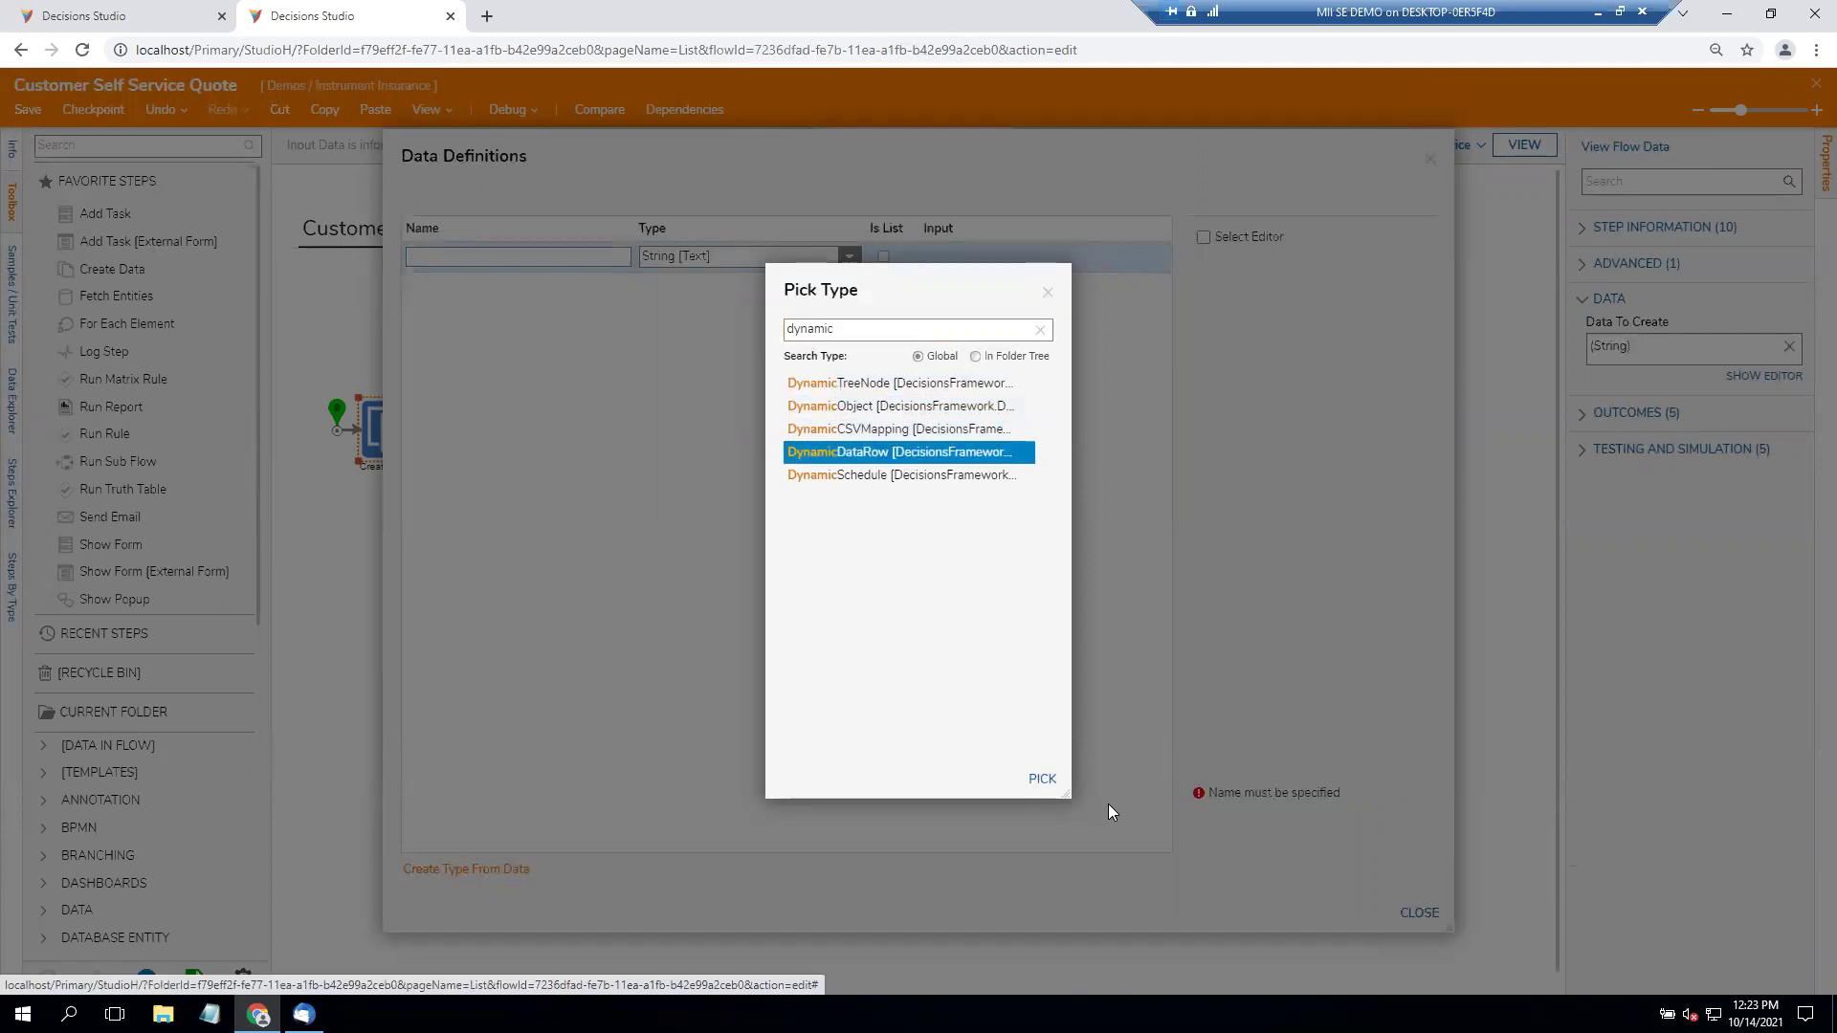
{"action": "left_click", "coordinate": [1064, 779]}
{"action": "left_click", "coordinate": [526, 260]}
{"action": "type", "text": "buildThis"}
{"action": "key", "text": "Tab"}
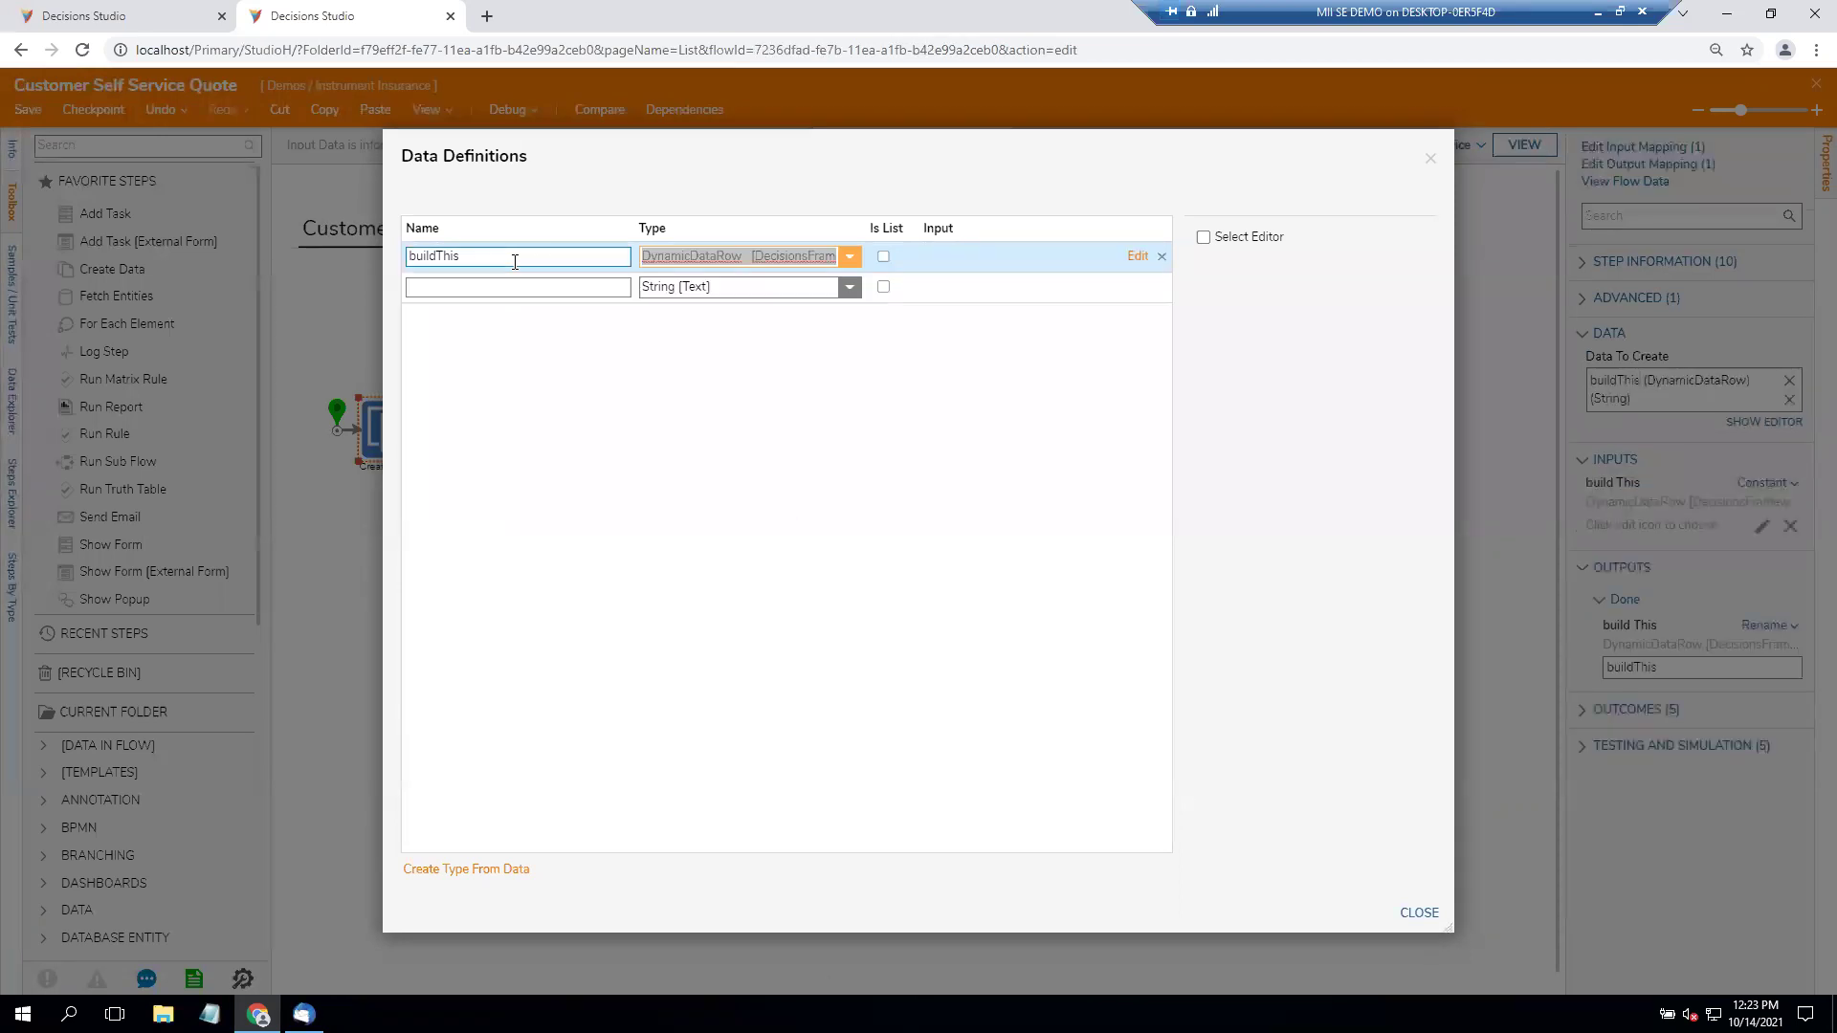
{"action": "left_click", "coordinate": [1421, 923]}
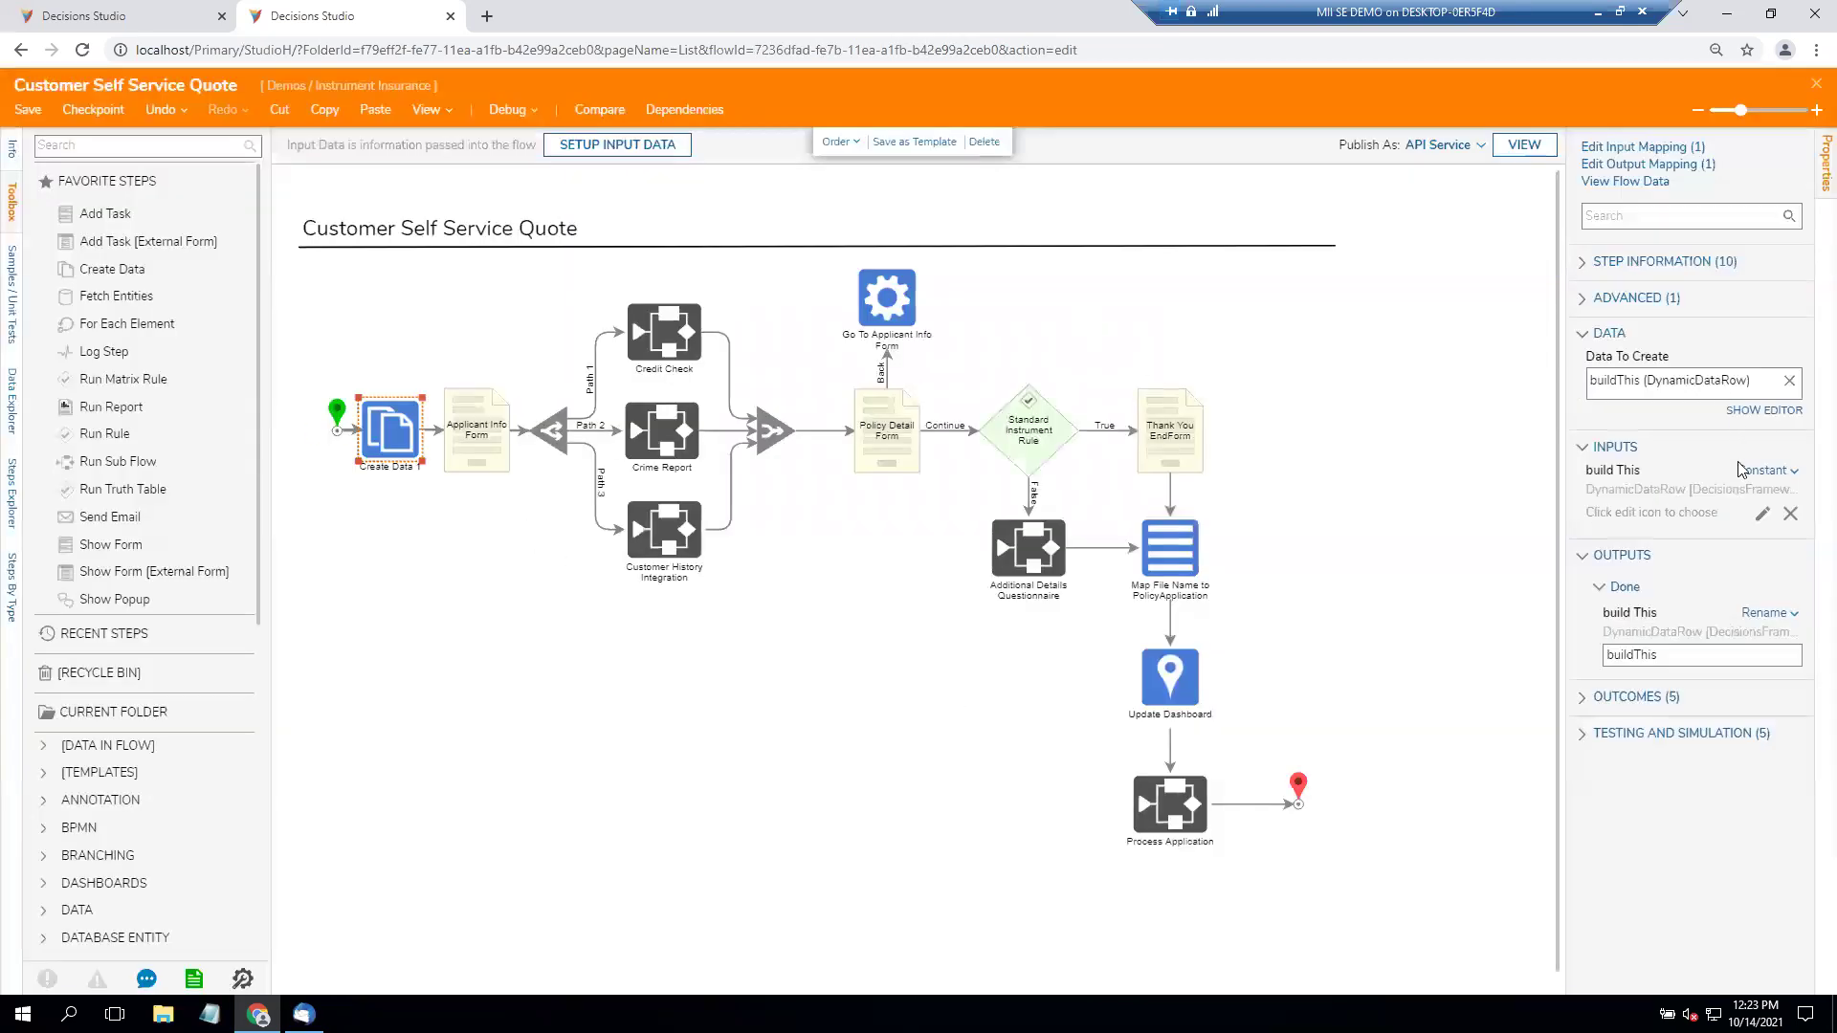
Try Expose Properties and Change Value as mappings for the Create Data step's build This output.
{"action": "left_click", "coordinate": [1755, 615]}
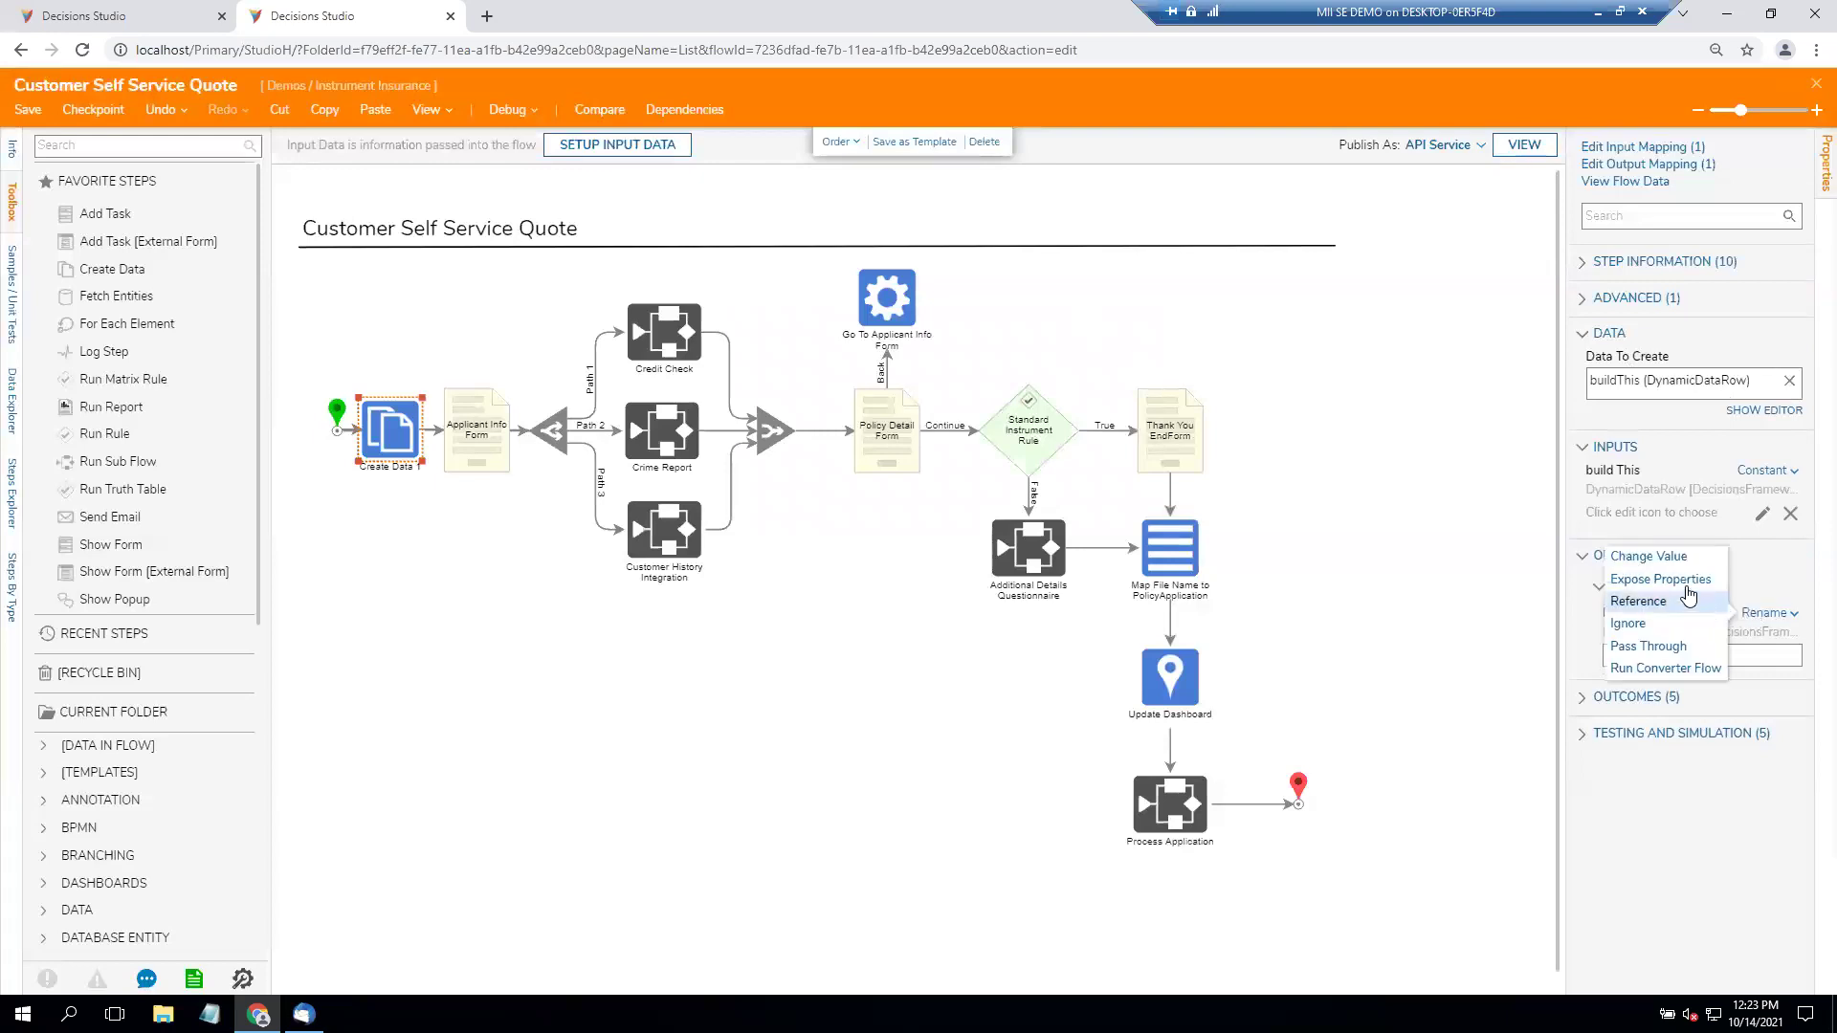
{"action": "left_click", "coordinate": [1660, 579]}
{"action": "left_click", "coordinate": [1723, 618]}
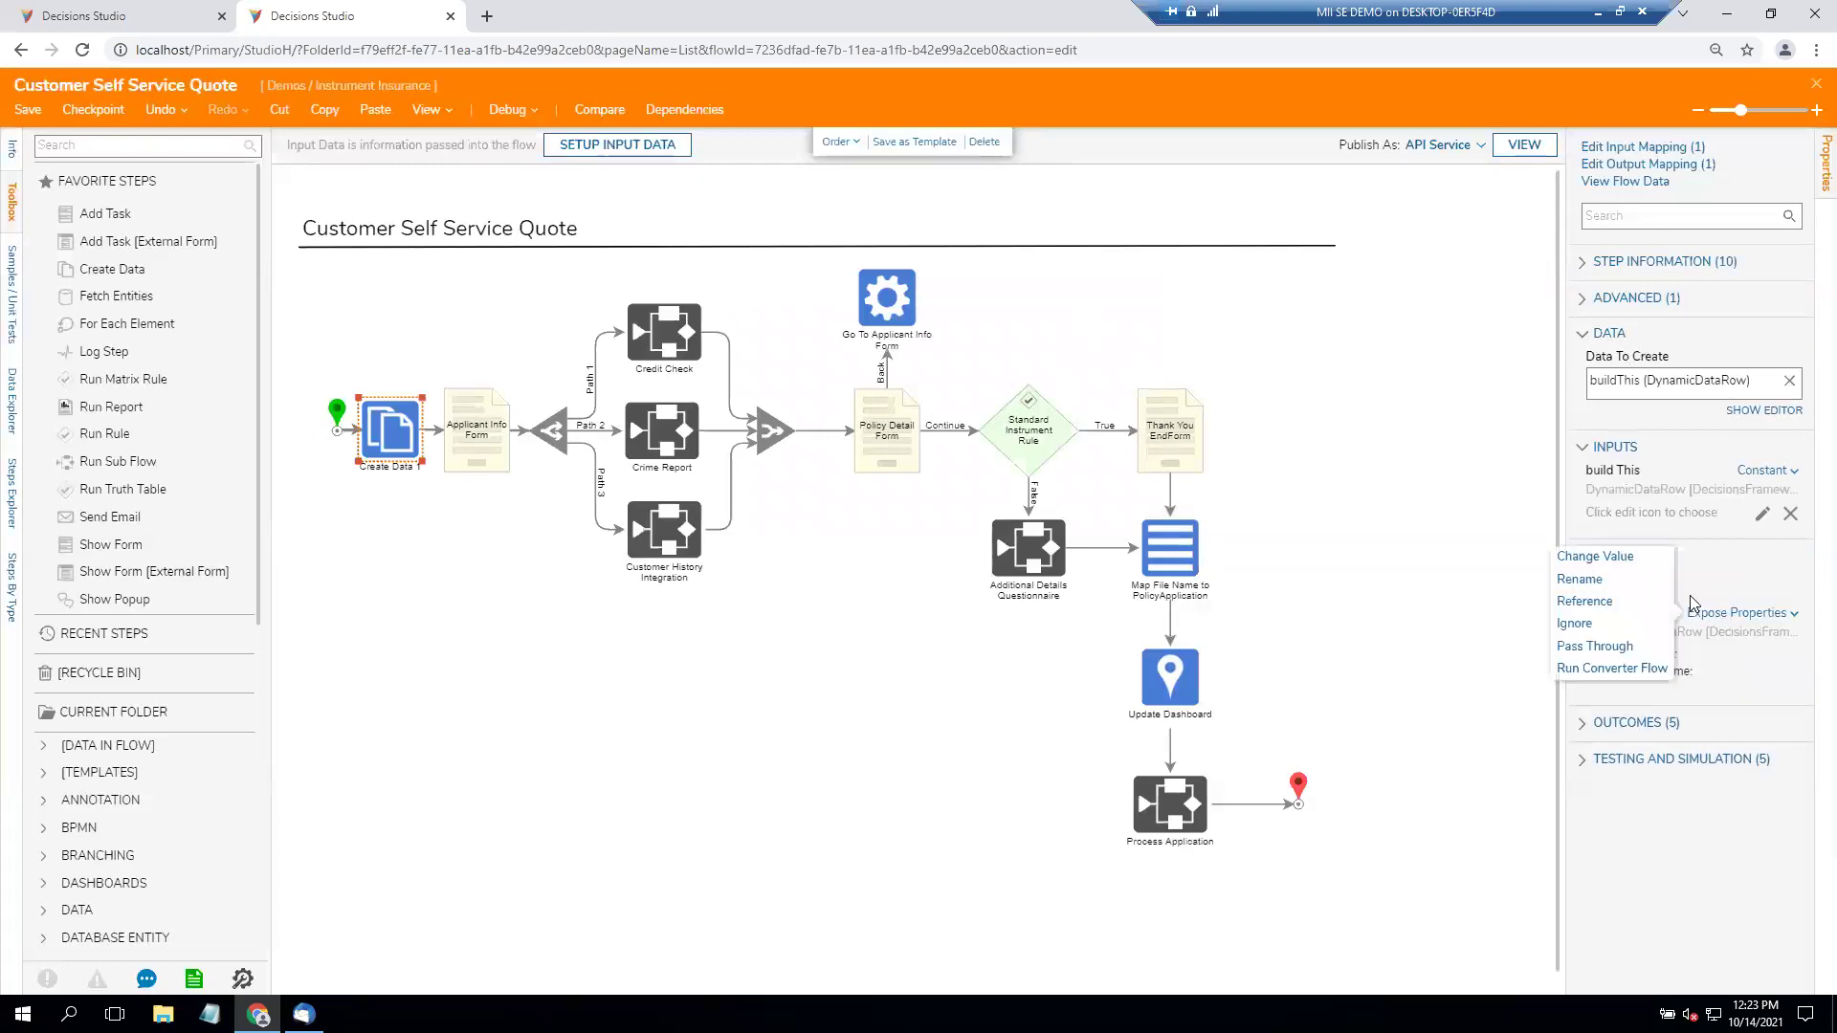
{"action": "left_click", "coordinate": [1510, 565]}
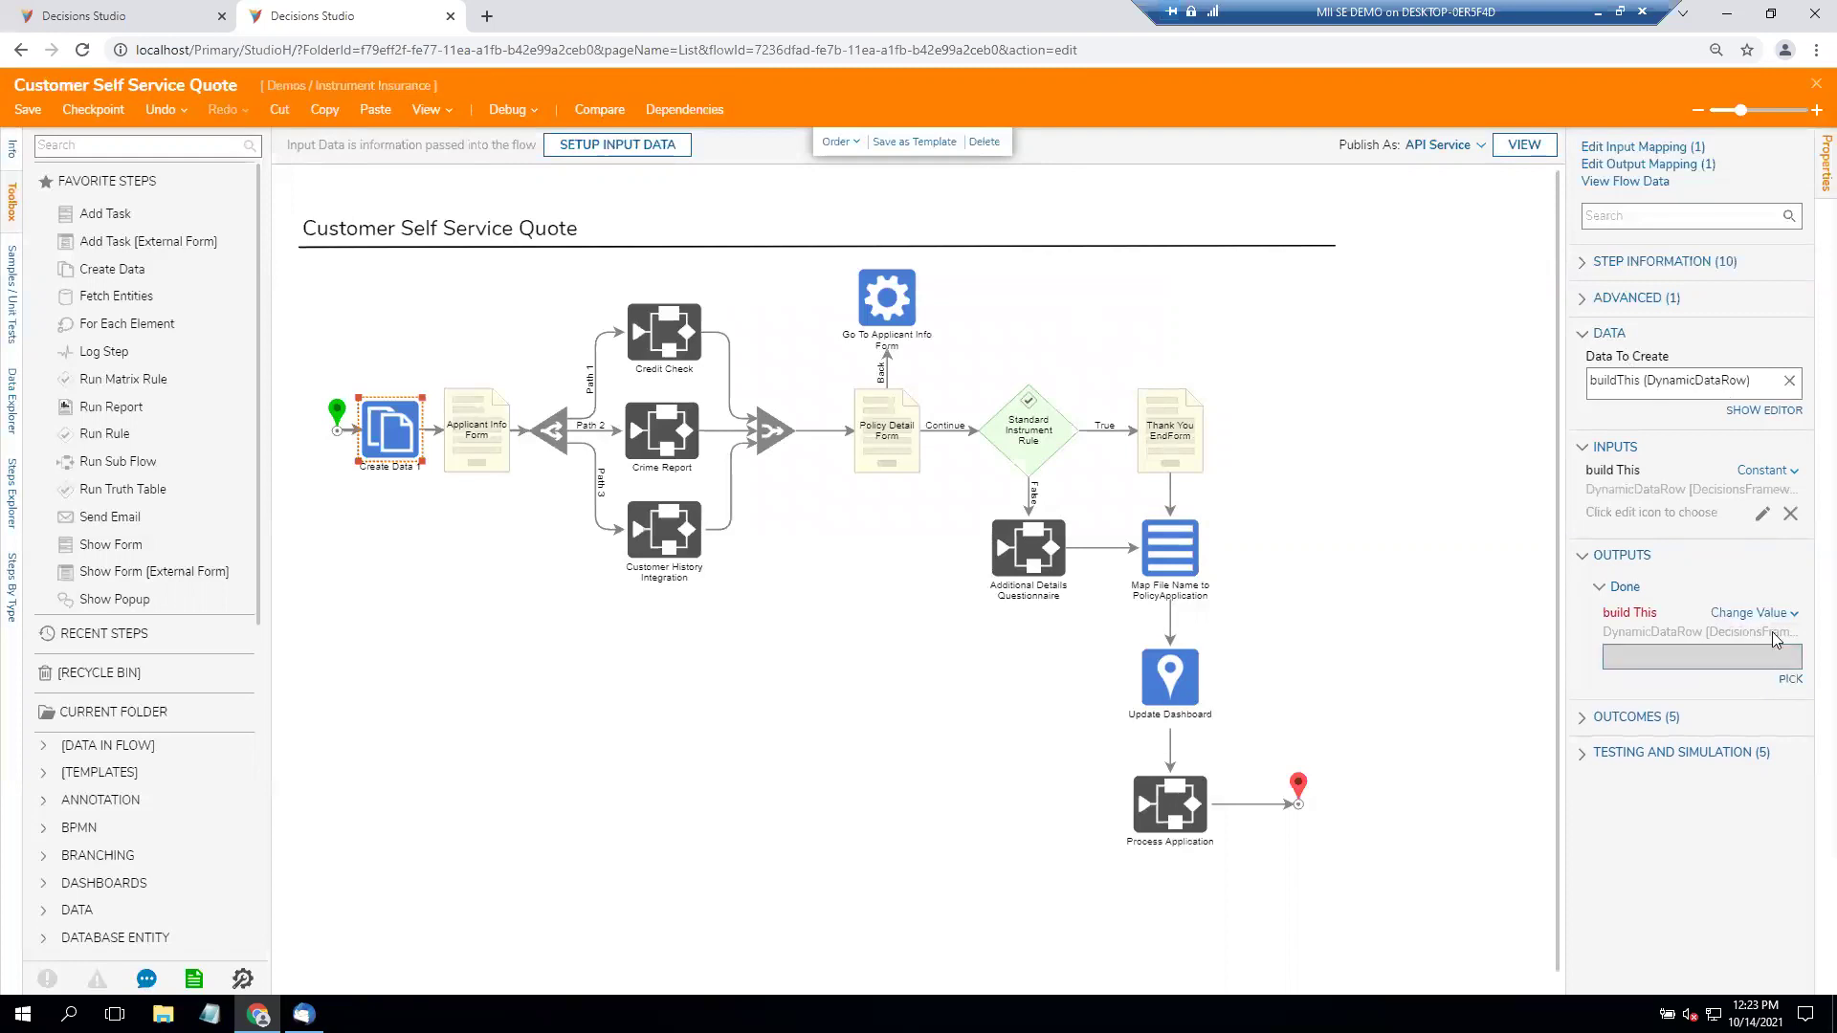
{"action": "left_click", "coordinate": [1758, 613]}
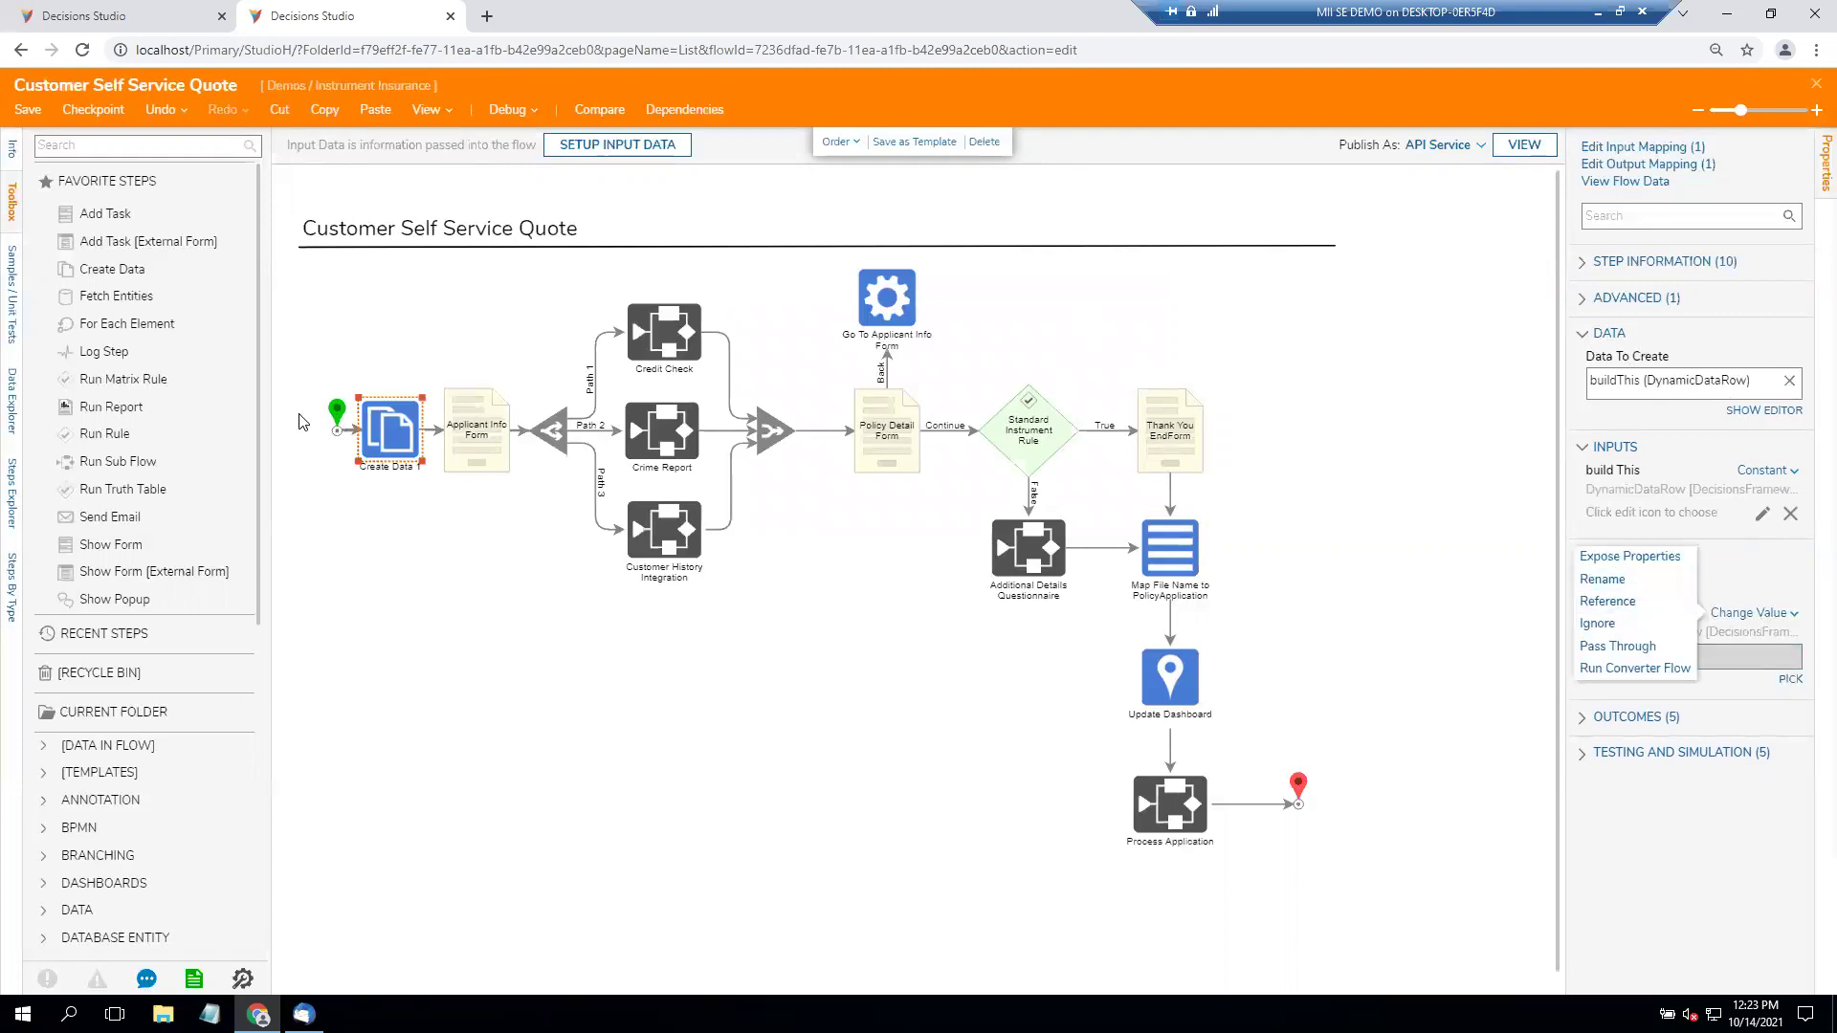
{"action": "key", "text": "Escape"}
Shift the start step away from Create Data and add a String flow input named StartingString to it.
{"action": "left_click", "coordinate": [334, 415]}
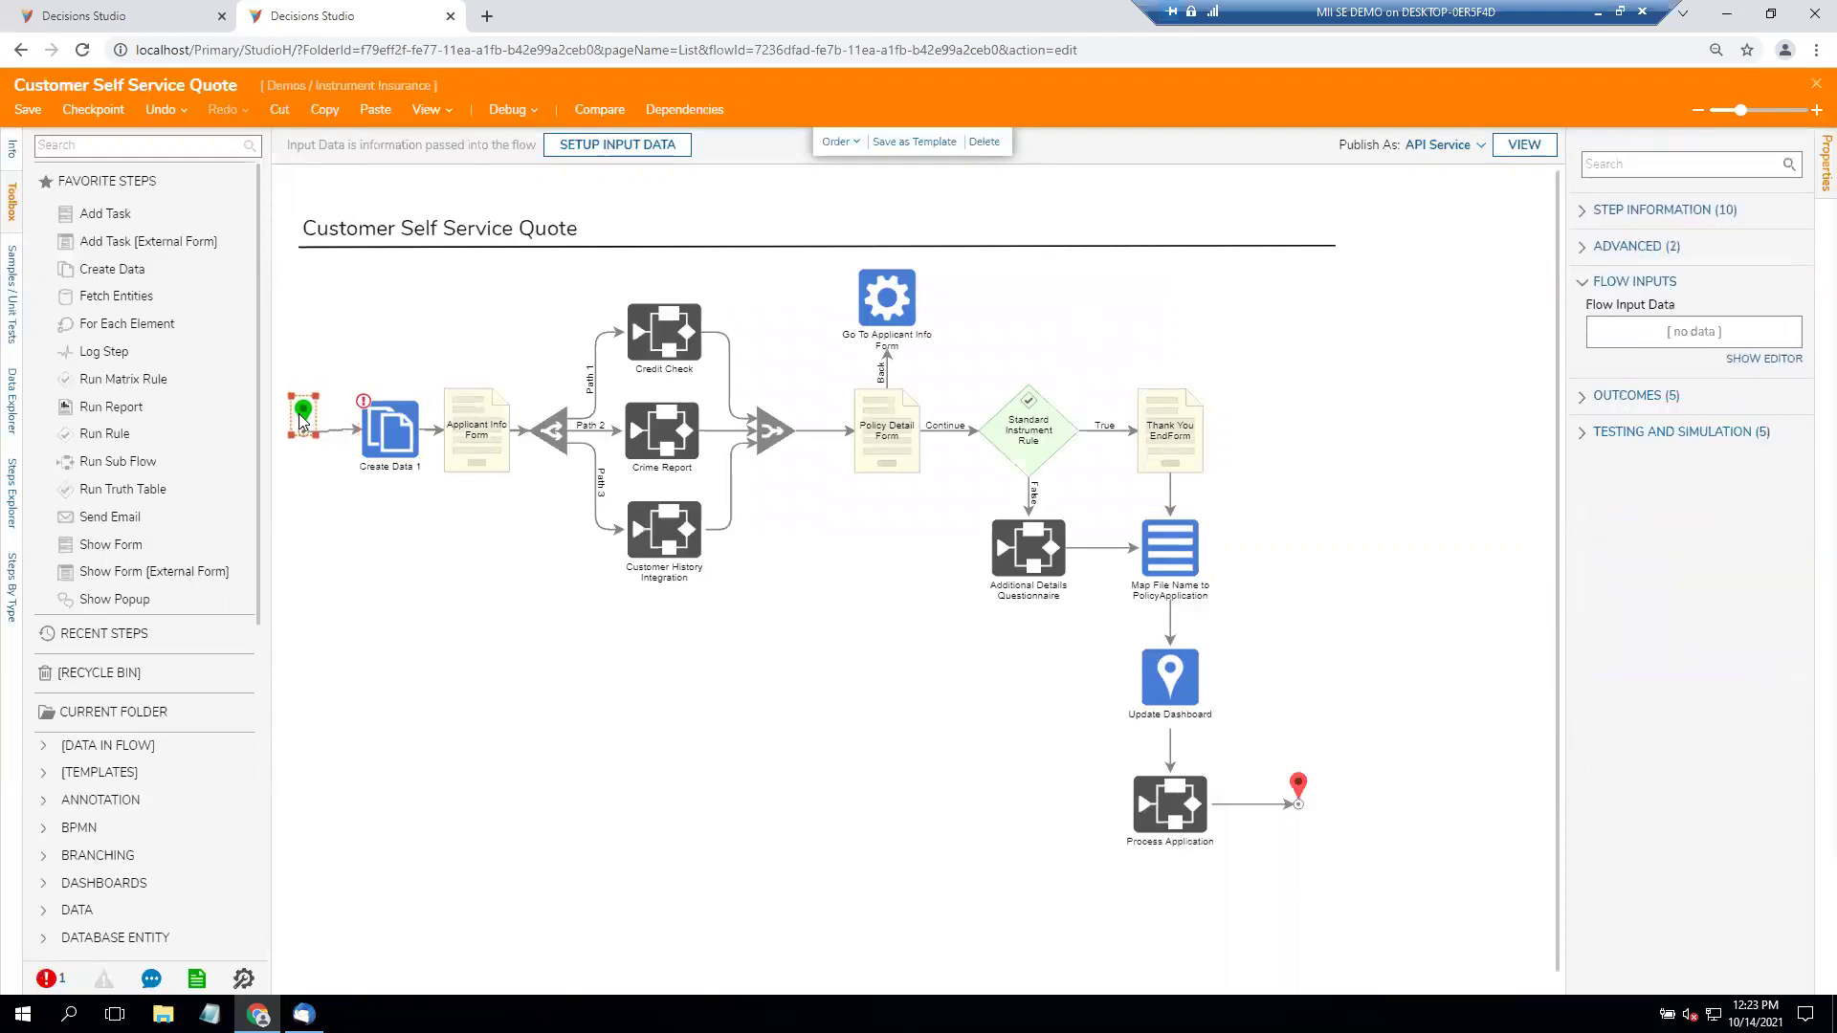
{"action": "left_click", "coordinate": [1763, 360]}
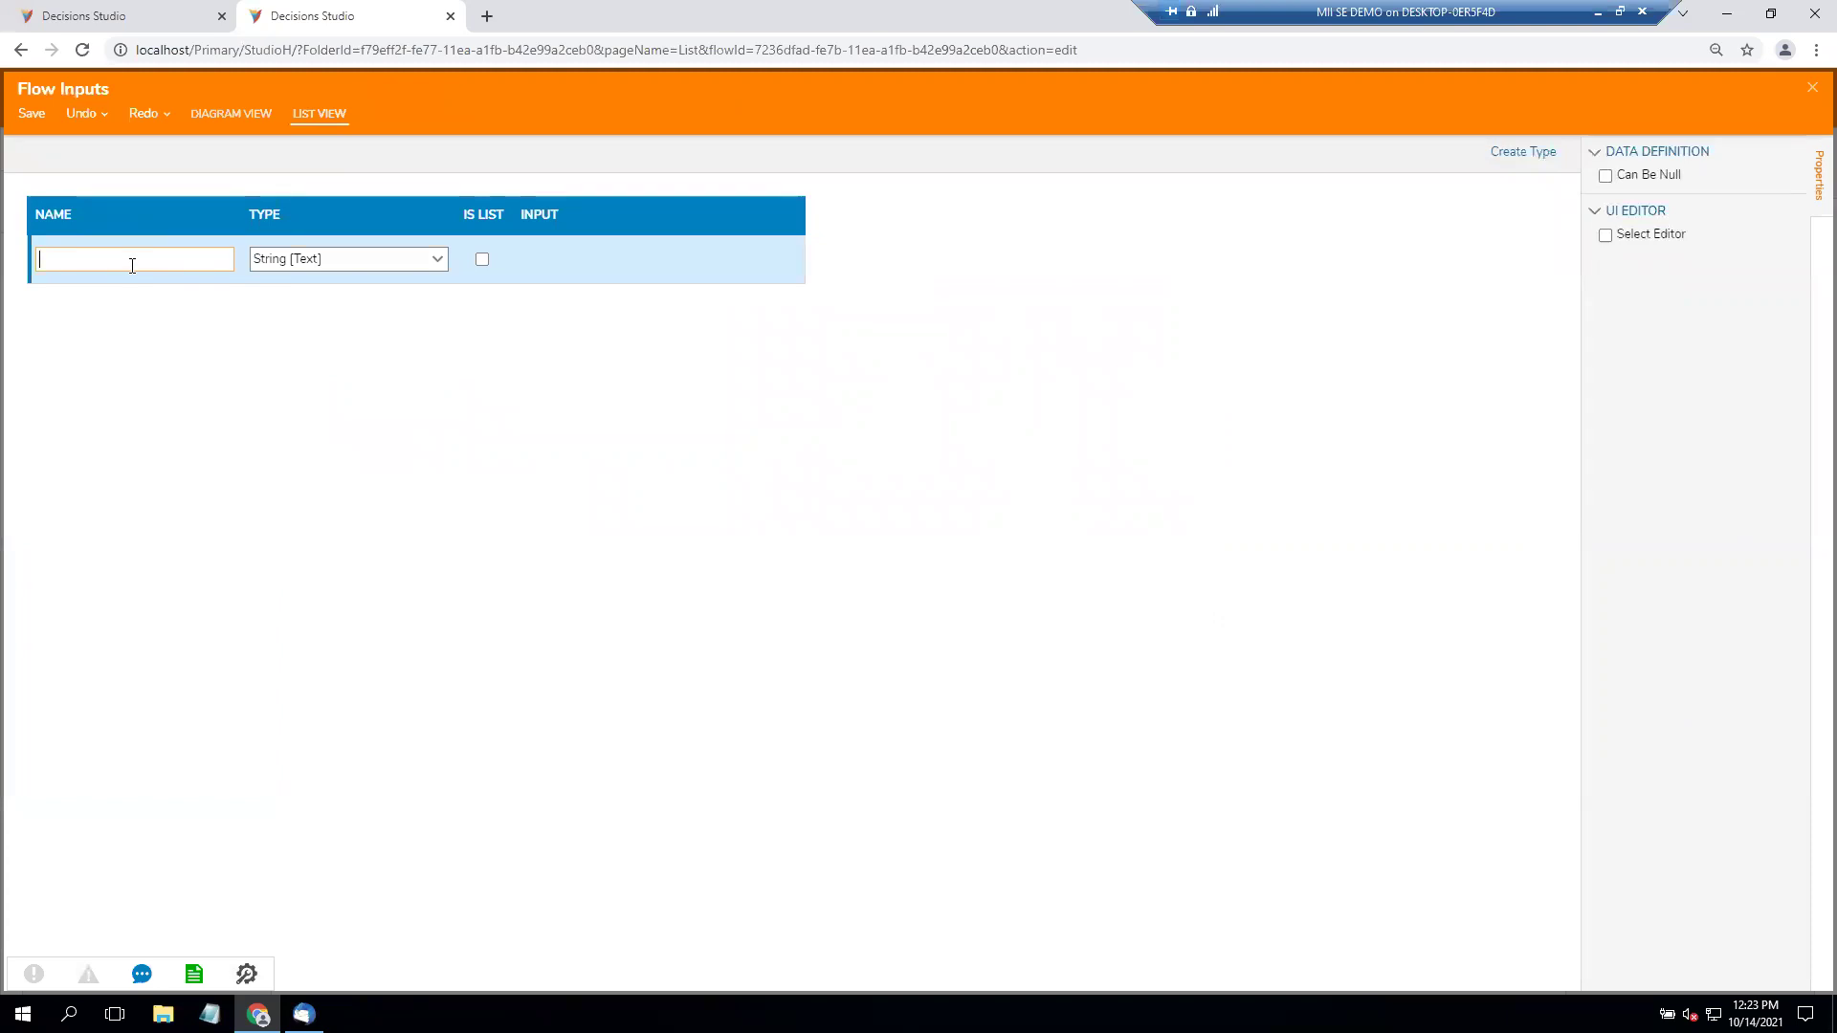
{"action": "type", "text": "Starting"}
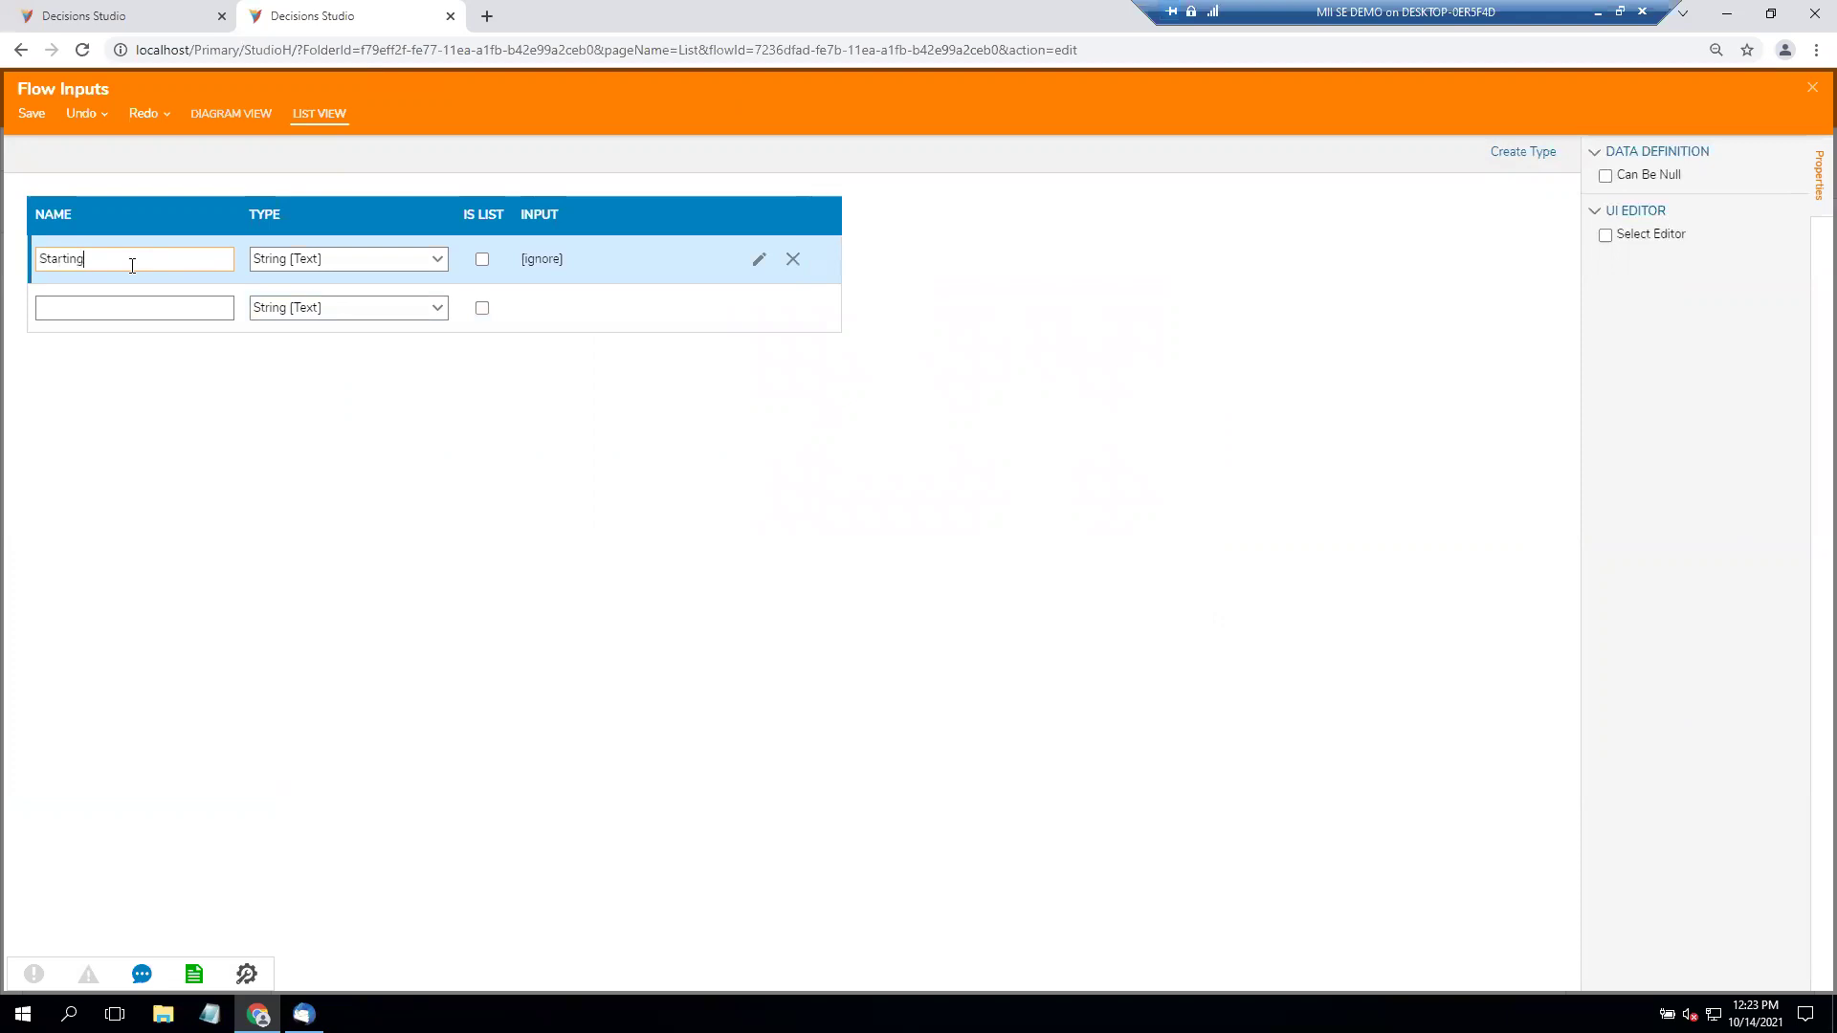
{"action": "type", "text": "String"}
{"action": "left_click", "coordinate": [1815, 93]}
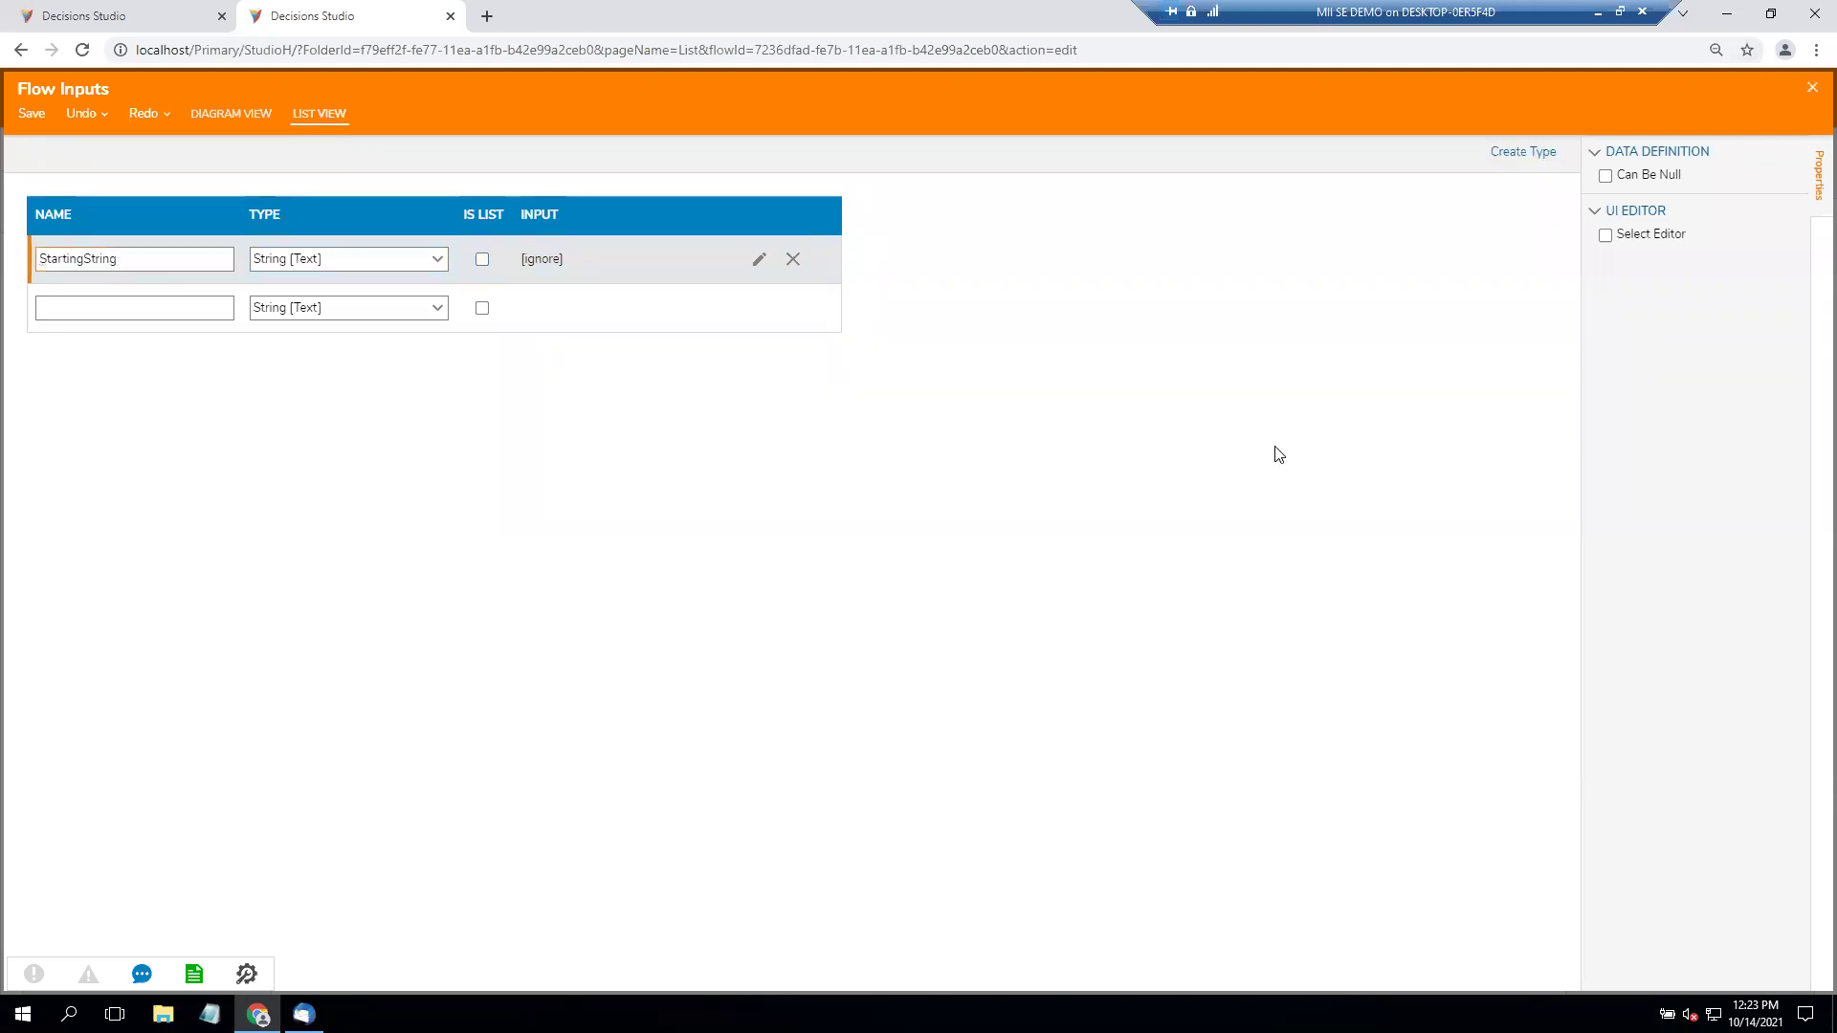
{"action": "left_click", "coordinate": [1108, 577]}
{"action": "left_click", "coordinate": [427, 578]}
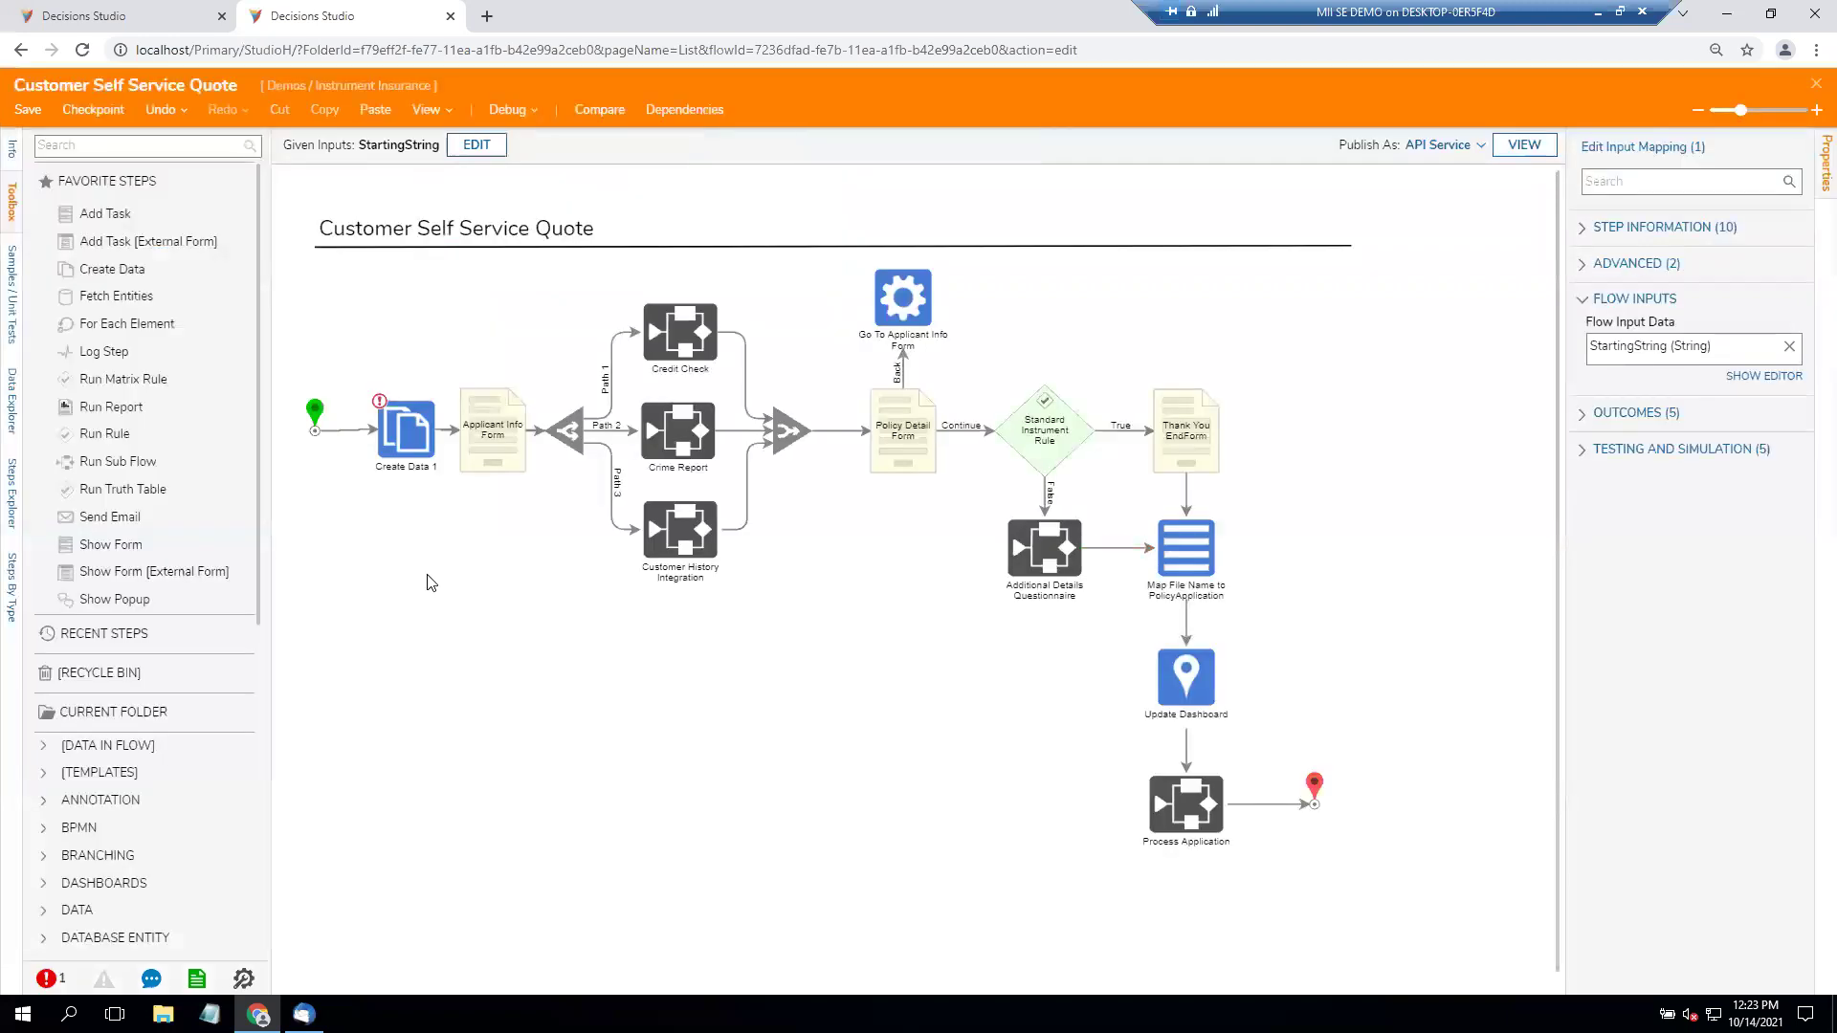
Set the mapping of the Create Data step's build This output to Rename.
{"action": "left_click", "coordinate": [404, 431]}
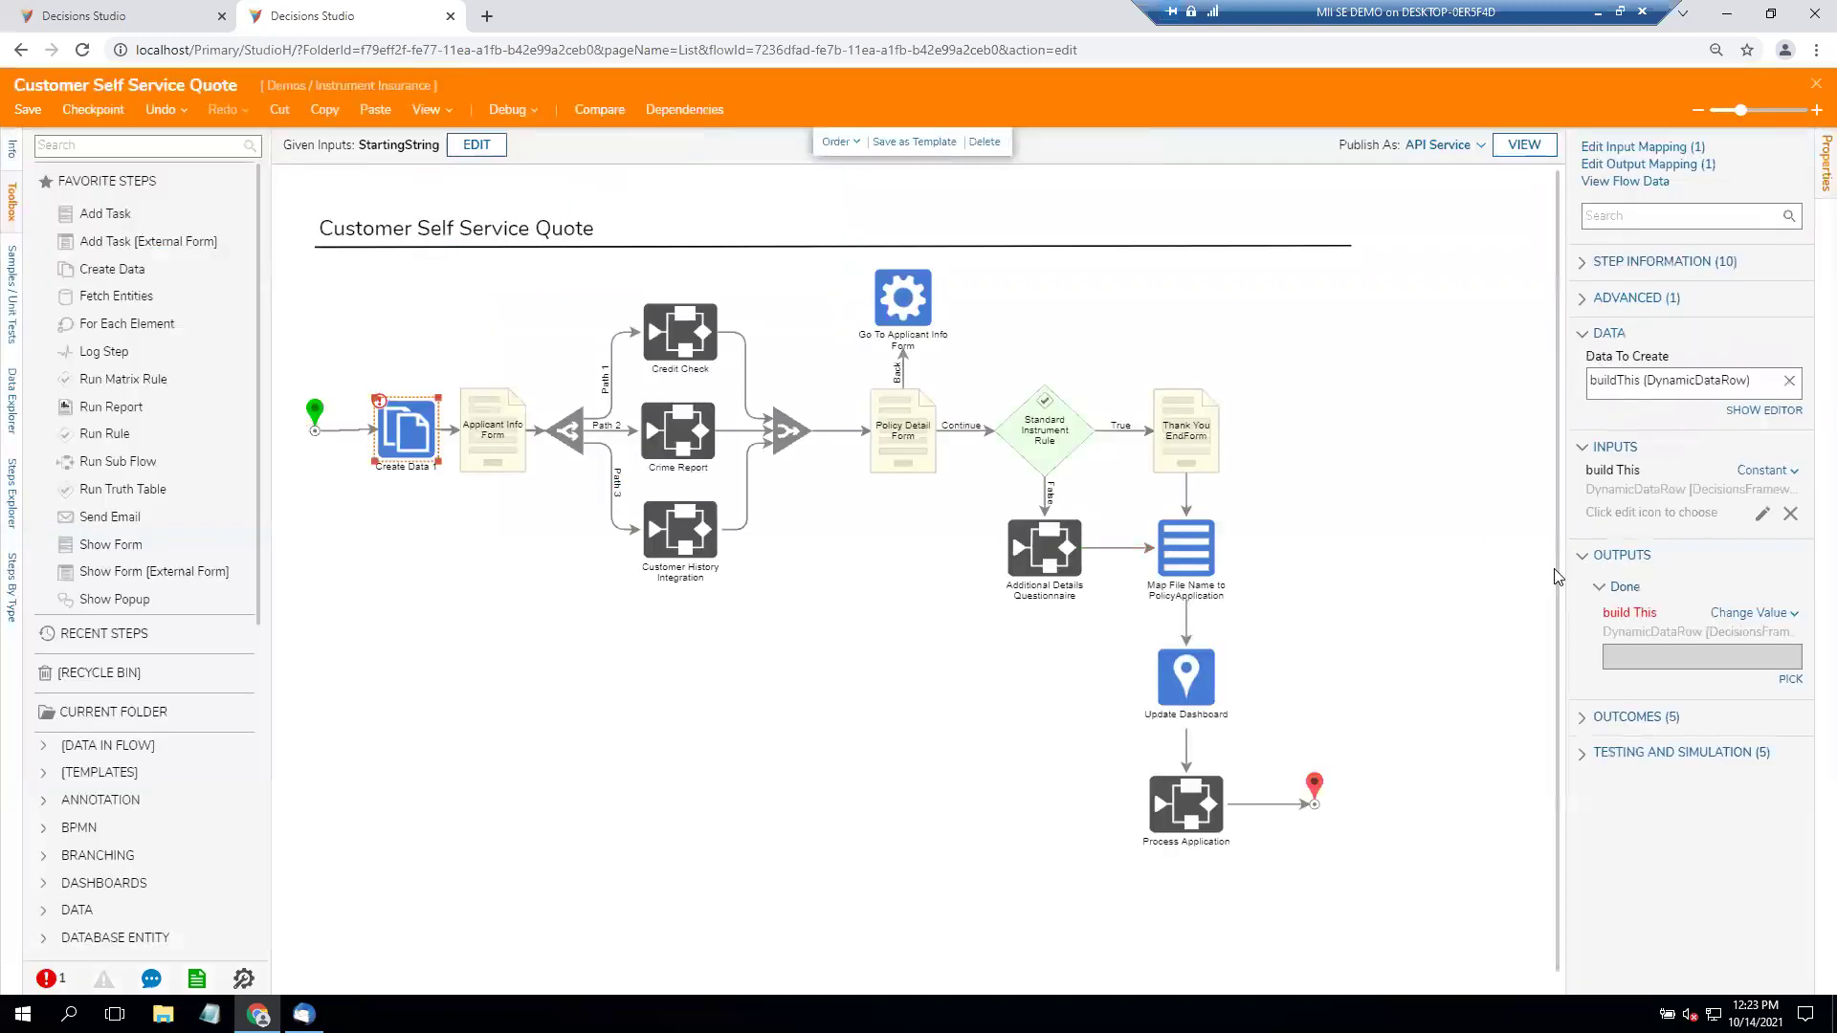
{"action": "left_click", "coordinate": [1730, 614]}
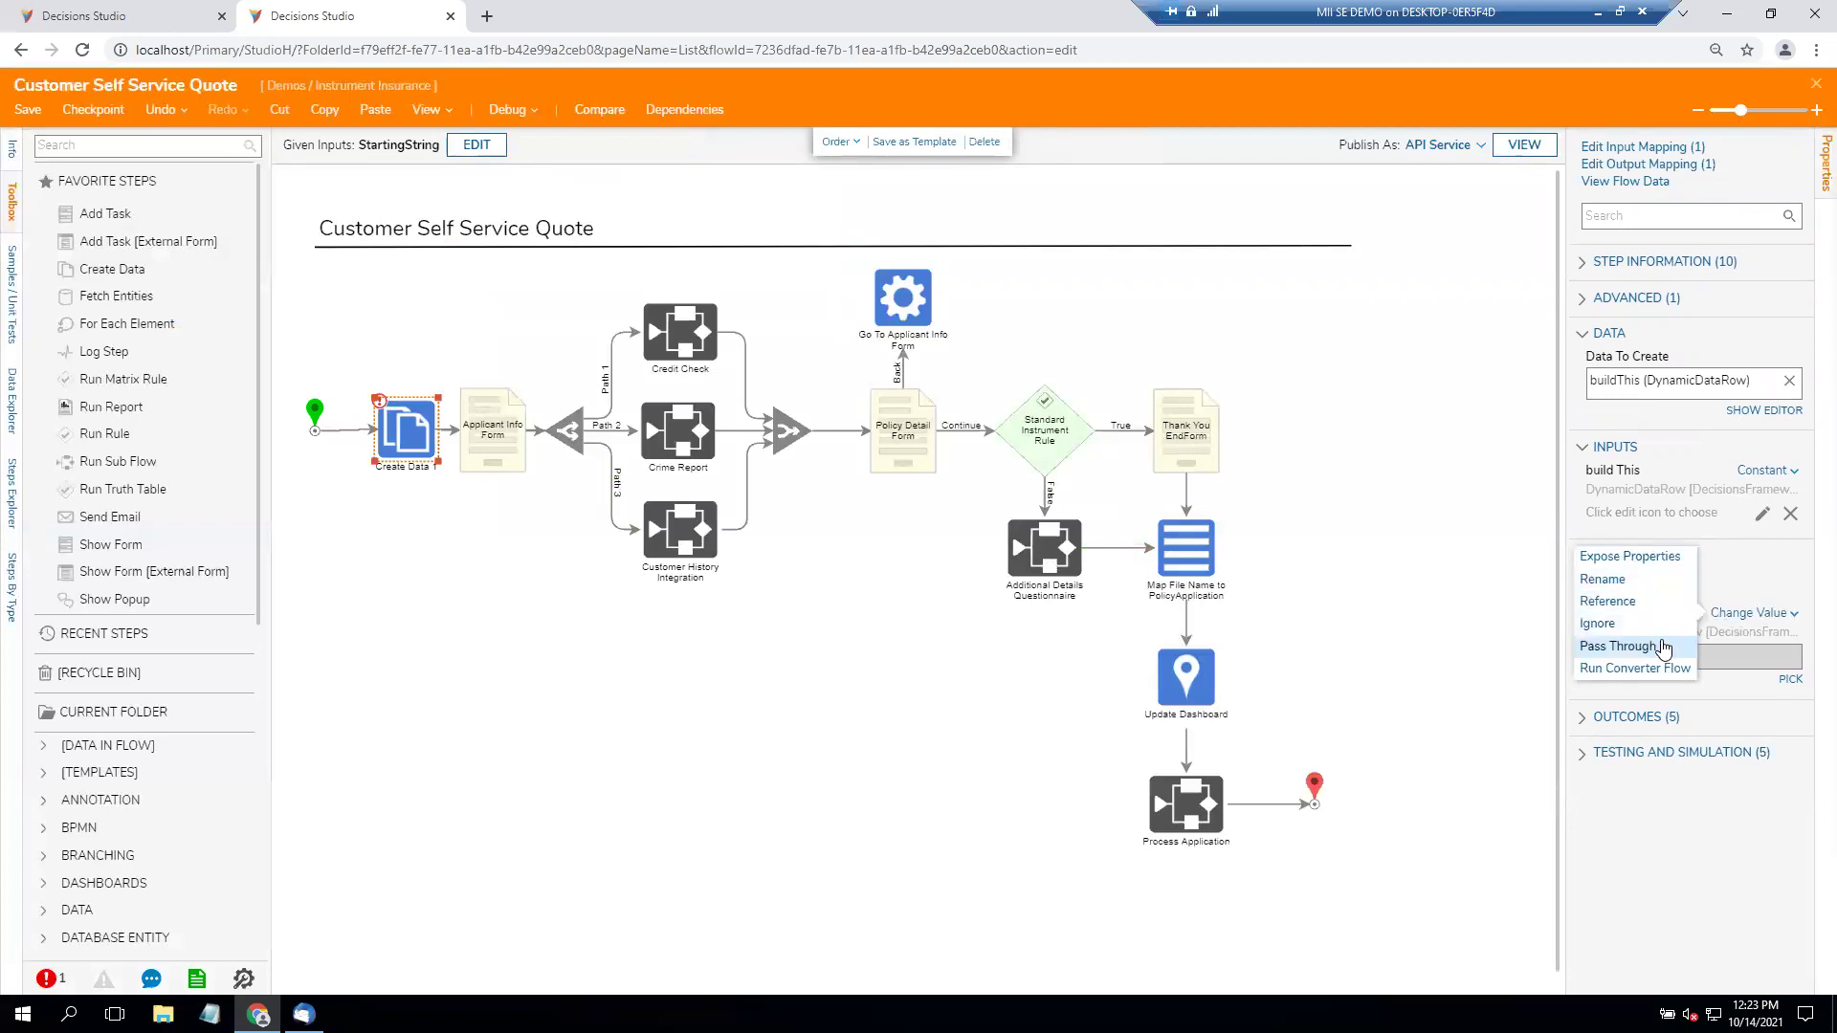
{"action": "left_click", "coordinate": [1747, 614]}
{"action": "left_click", "coordinate": [1747, 614]}
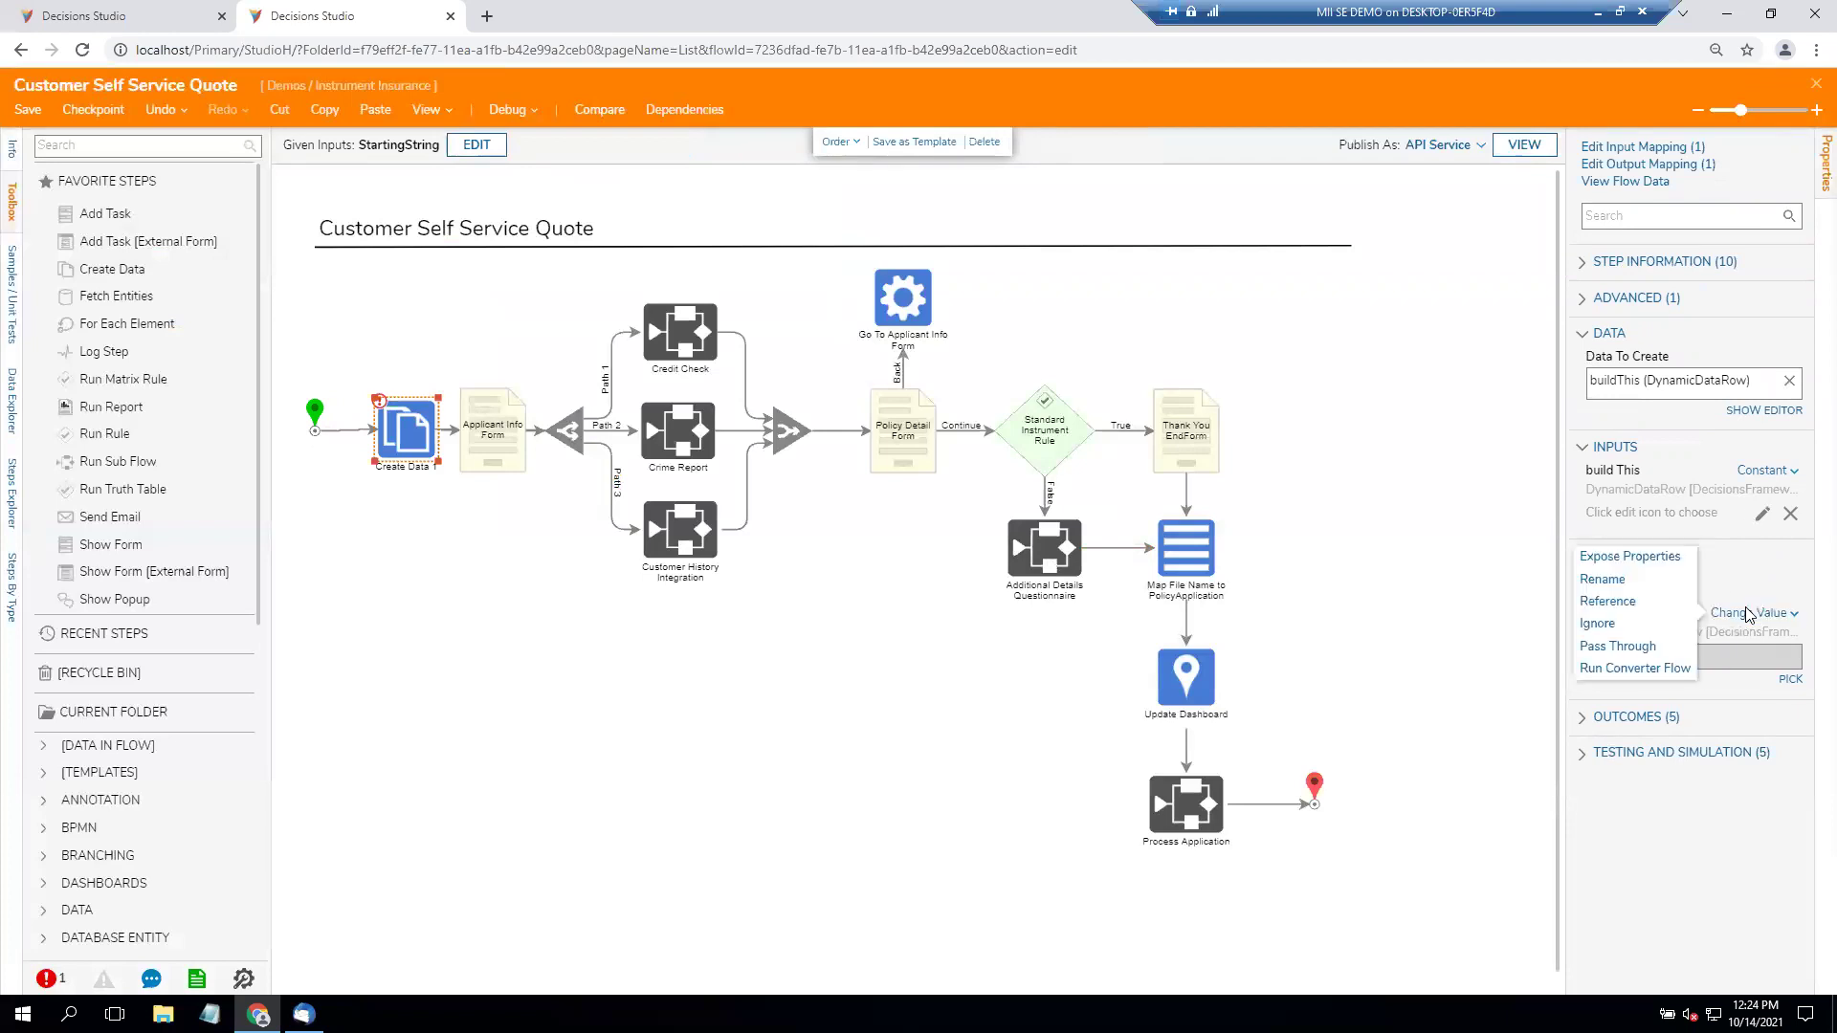
{"action": "left_click", "coordinate": [1666, 580]}
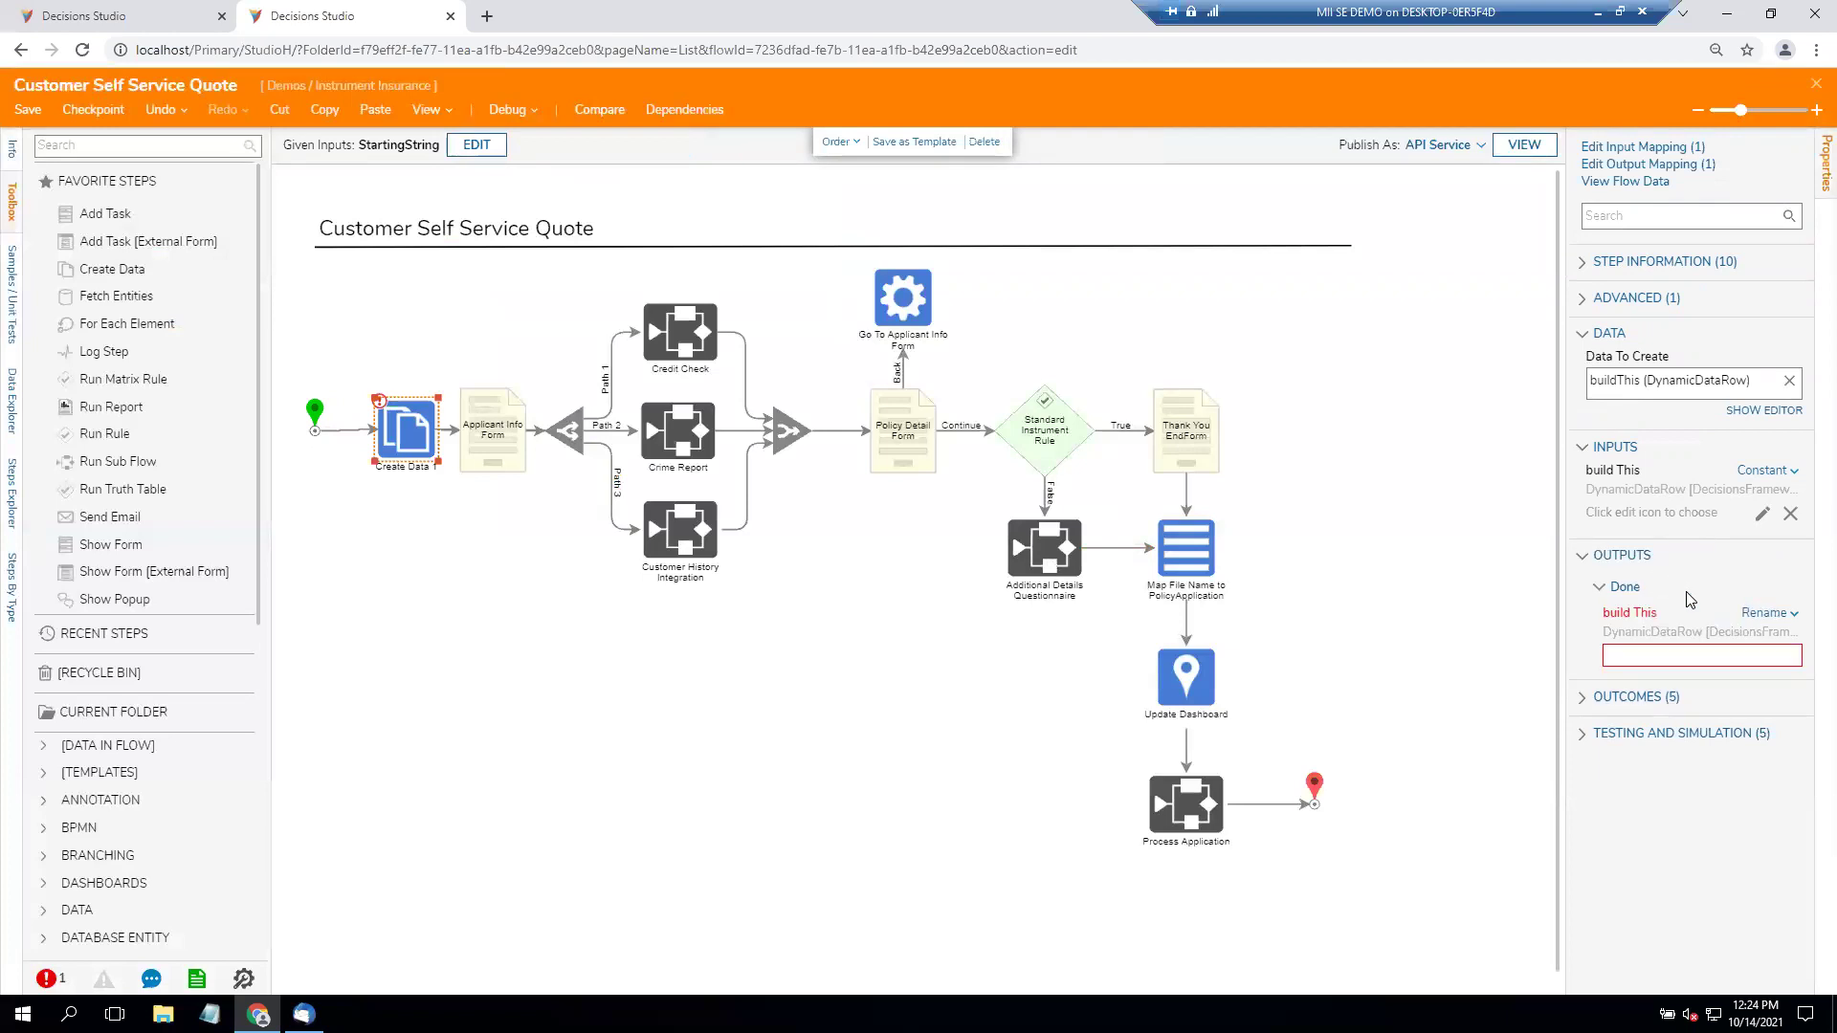
{"action": "left_click", "coordinate": [1378, 392]}
{"action": "left_click", "coordinate": [401, 450]}
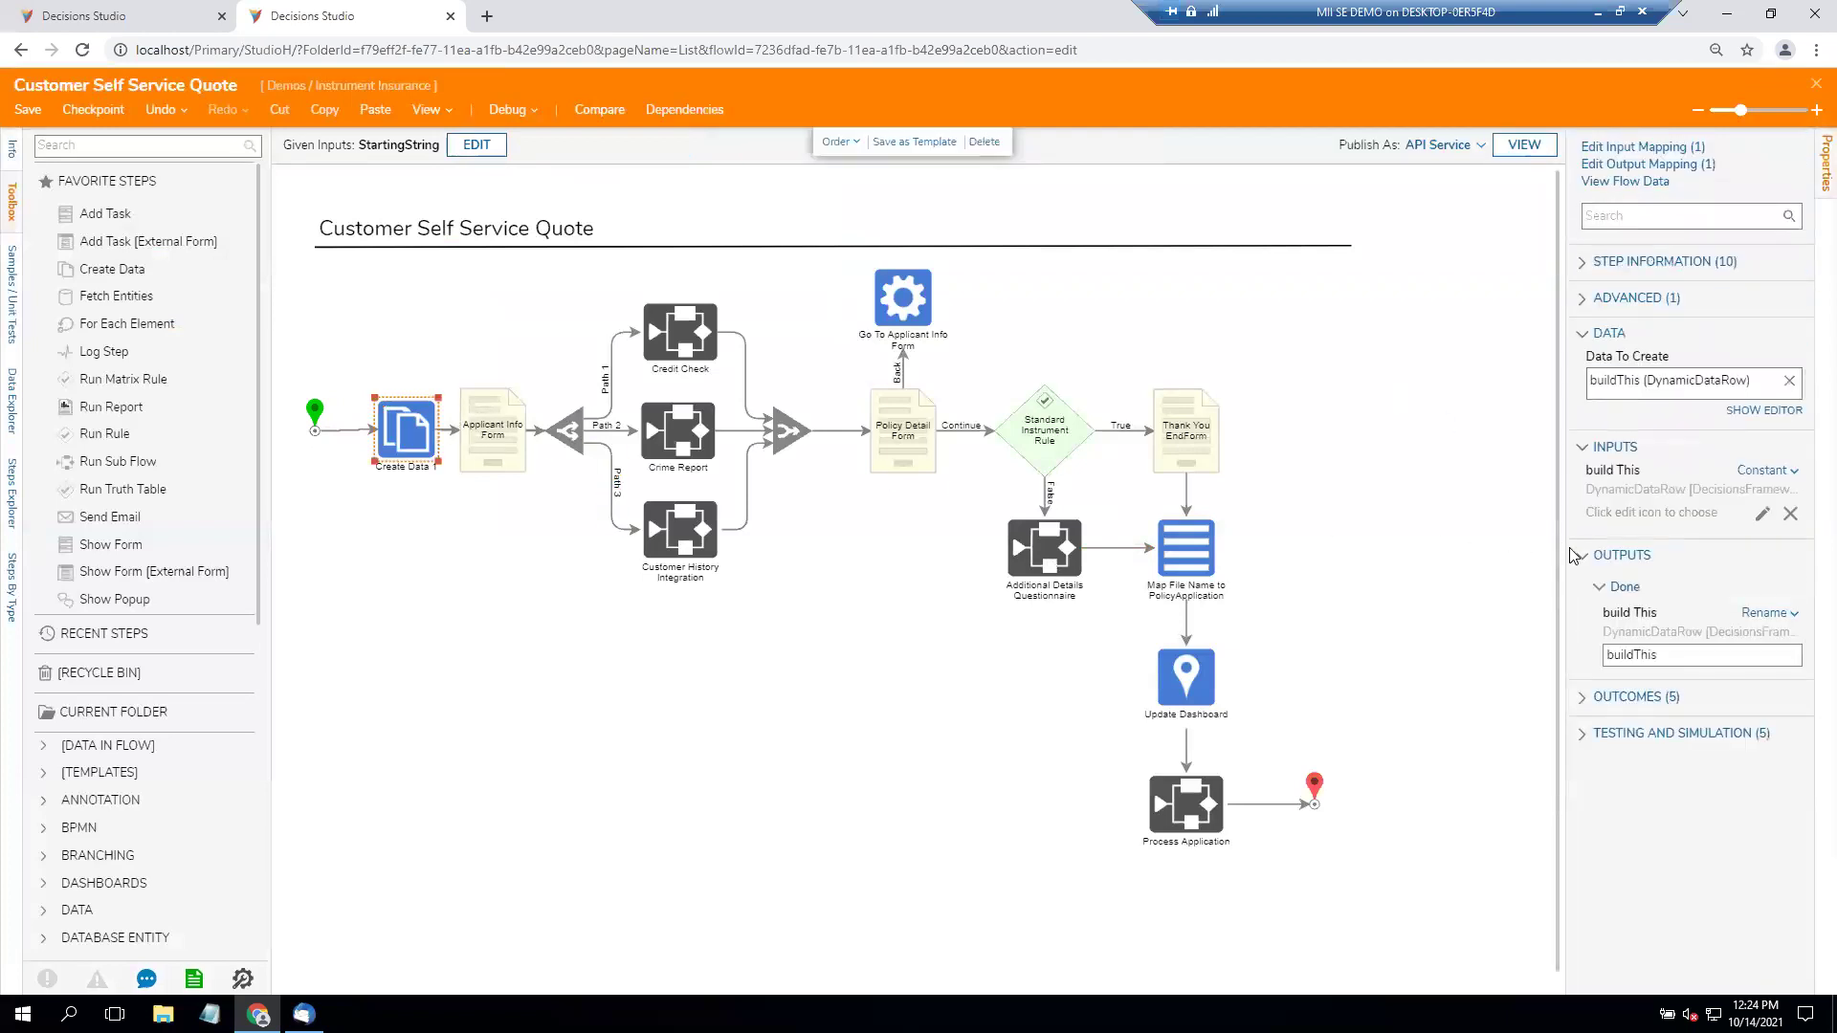
{"action": "left_click", "coordinate": [1769, 470]}
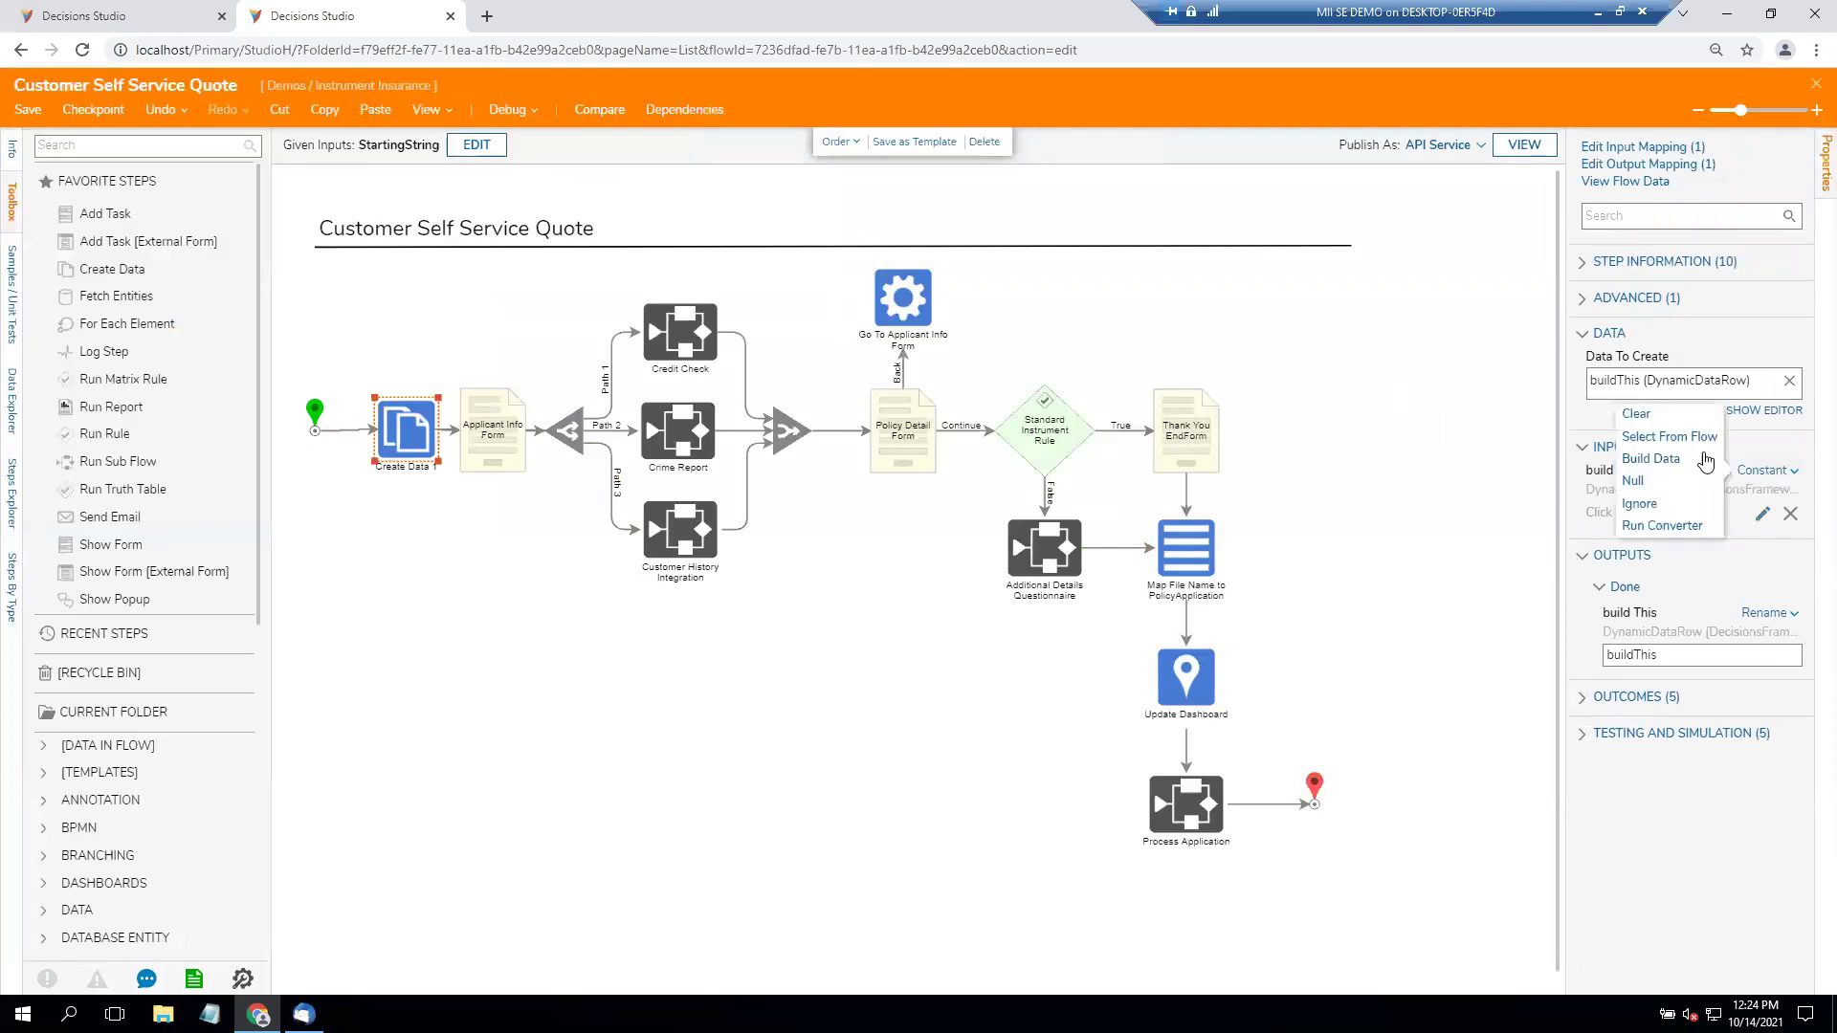
{"action": "left_click", "coordinate": [1651, 428]}
{"action": "left_click", "coordinate": [1786, 517]}
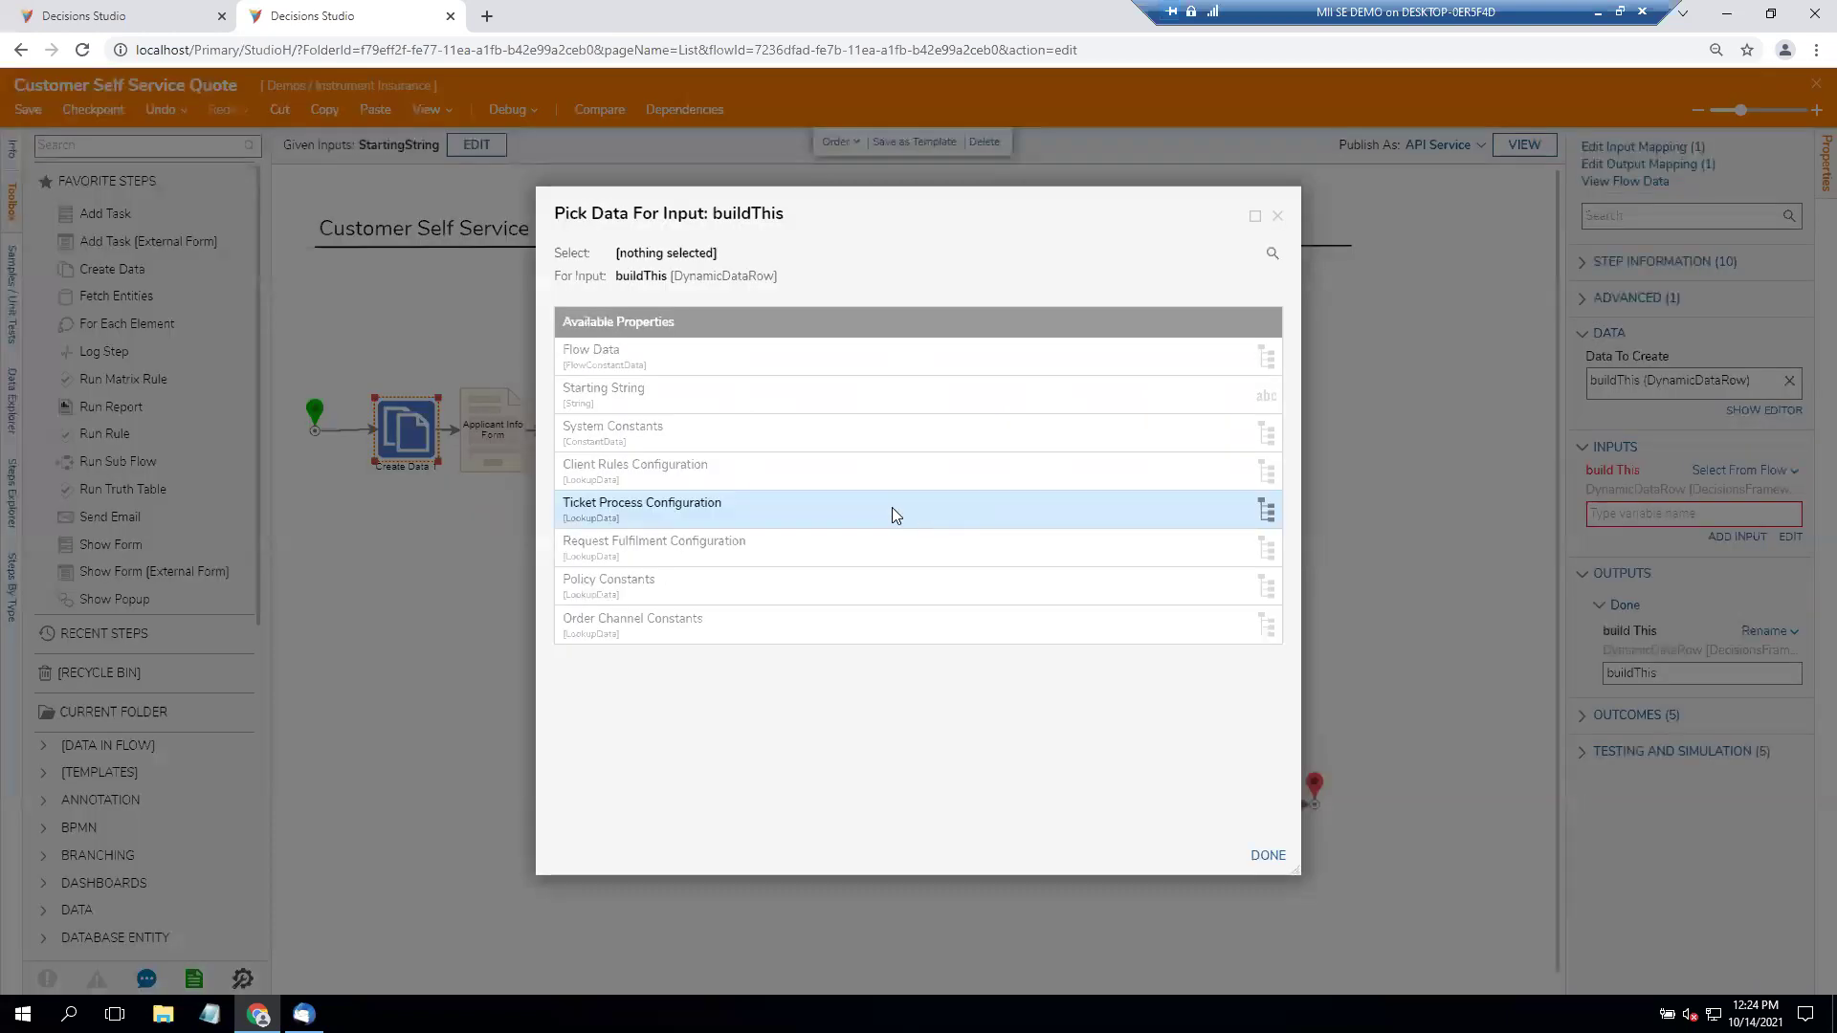
{"action": "left_click", "coordinate": [1278, 217]}
Set the mapping of the Create Data step's build This input to Build Data.
{"action": "left_click", "coordinate": [1769, 470]}
{"action": "left_click", "coordinate": [1644, 469]}
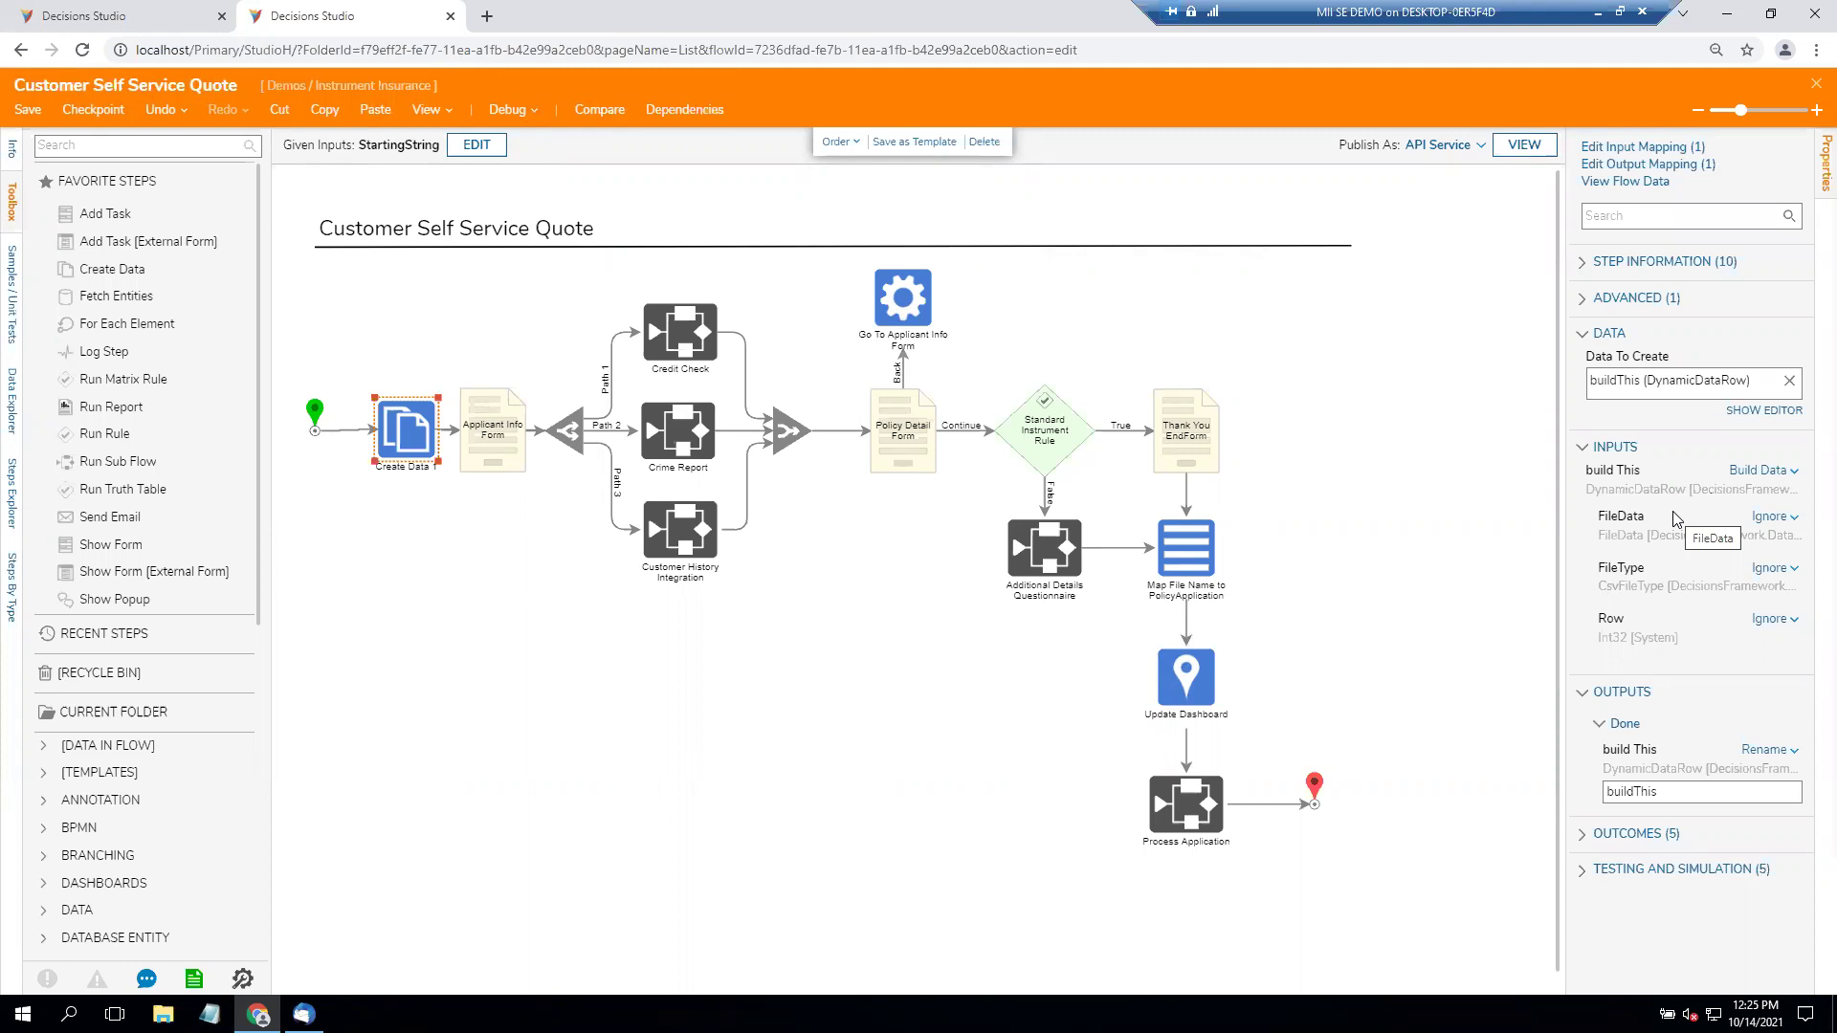
Search the toolbox steps for raw and place a RAW SQL Step on the canvas below the Create Data step.
{"action": "left_click_drag", "start_coordinate": [116, 299], "coordinate": [135, 383]}
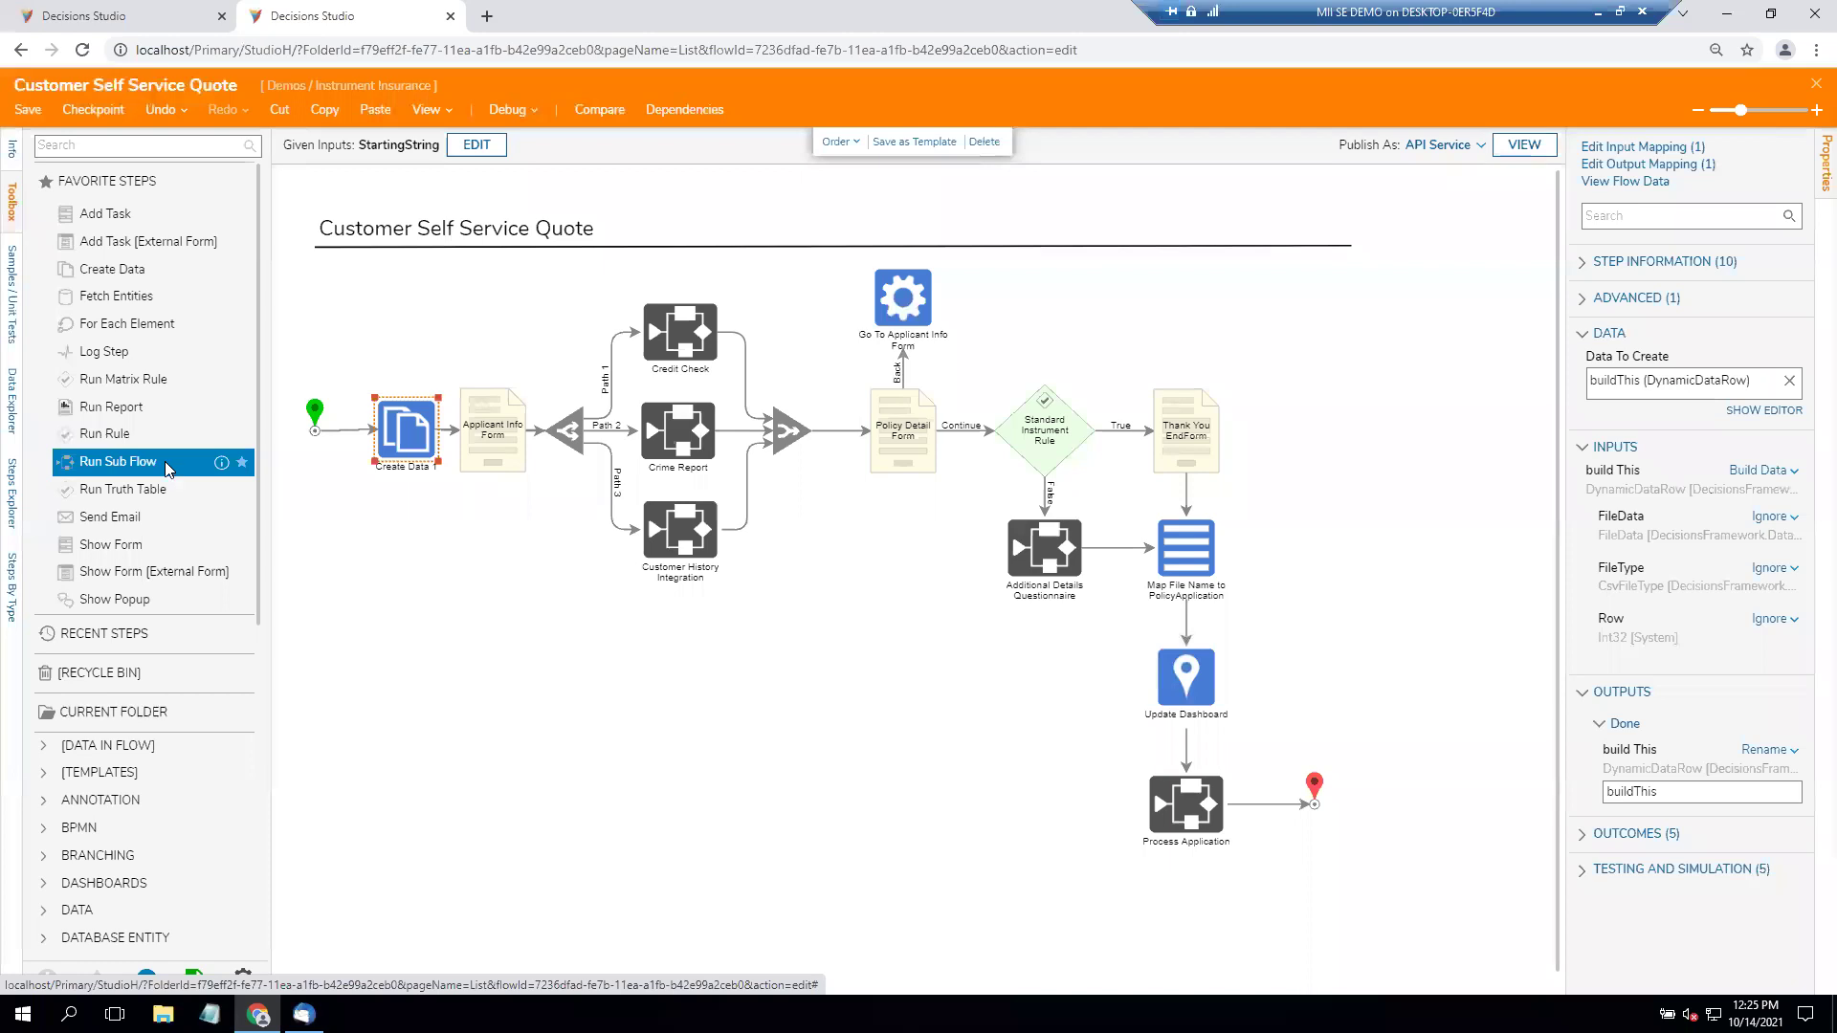
{"action": "left_click", "coordinate": [109, 147]}
{"action": "type", "text": "raw"}
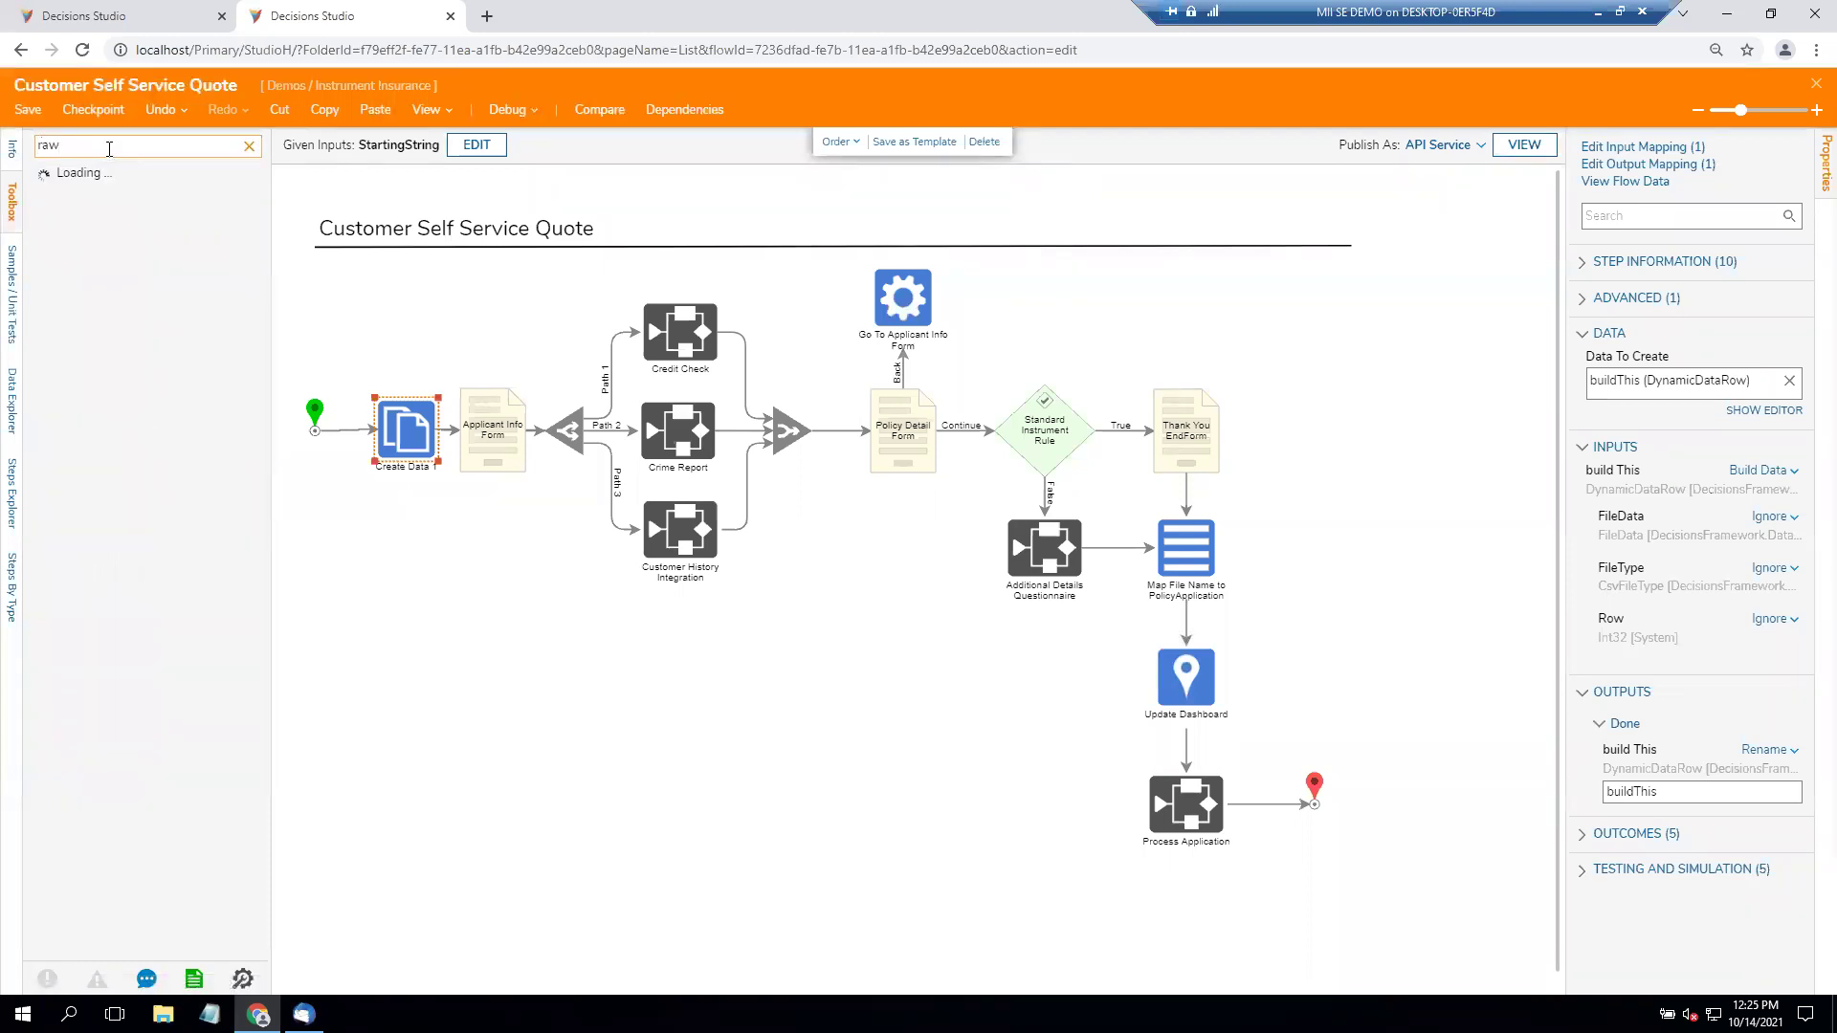
{"action": "left_click_drag", "start_coordinate": [419, 568], "coordinate": [412, 562]}
Delete the Create Data step and connect the flow's start point to the Raw SQL Step.
{"action": "left_click", "coordinate": [406, 431]}
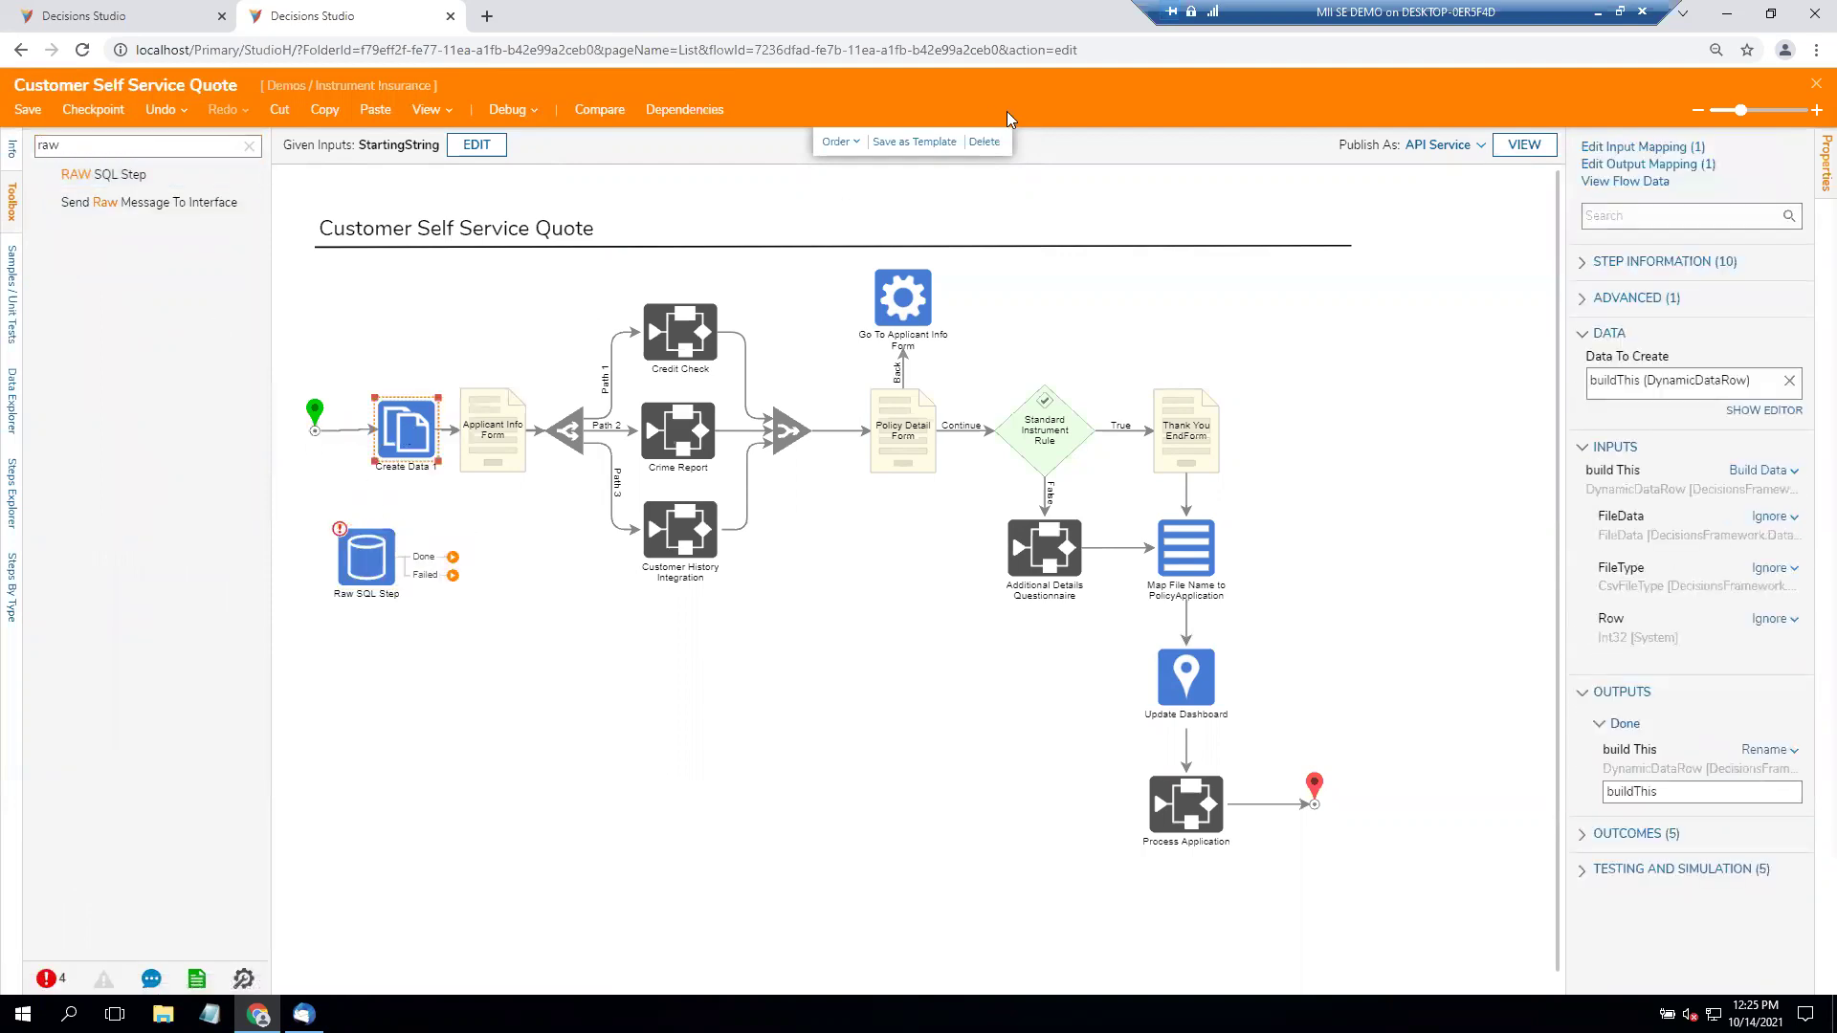
{"action": "left_click", "coordinate": [985, 142]}
{"action": "left_click", "coordinate": [453, 449]}
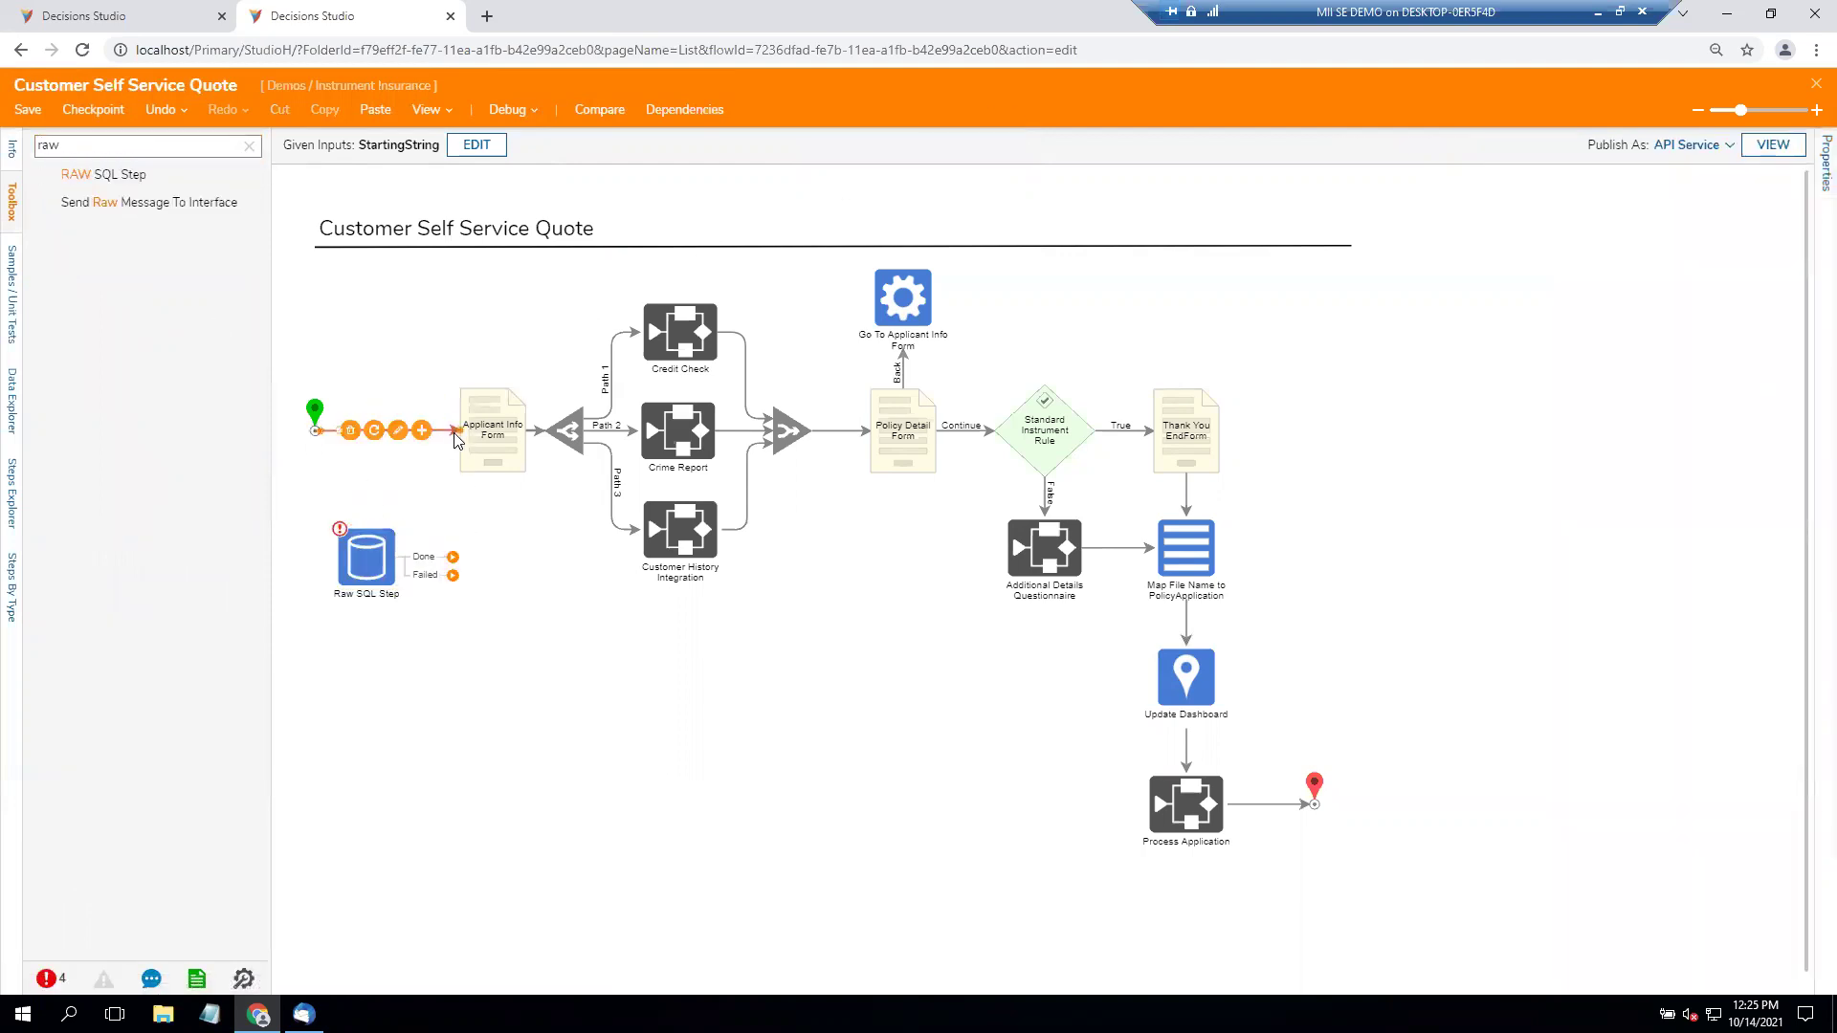
{"action": "left_click_drag", "start_coordinate": [460, 430], "coordinate": [355, 562]}
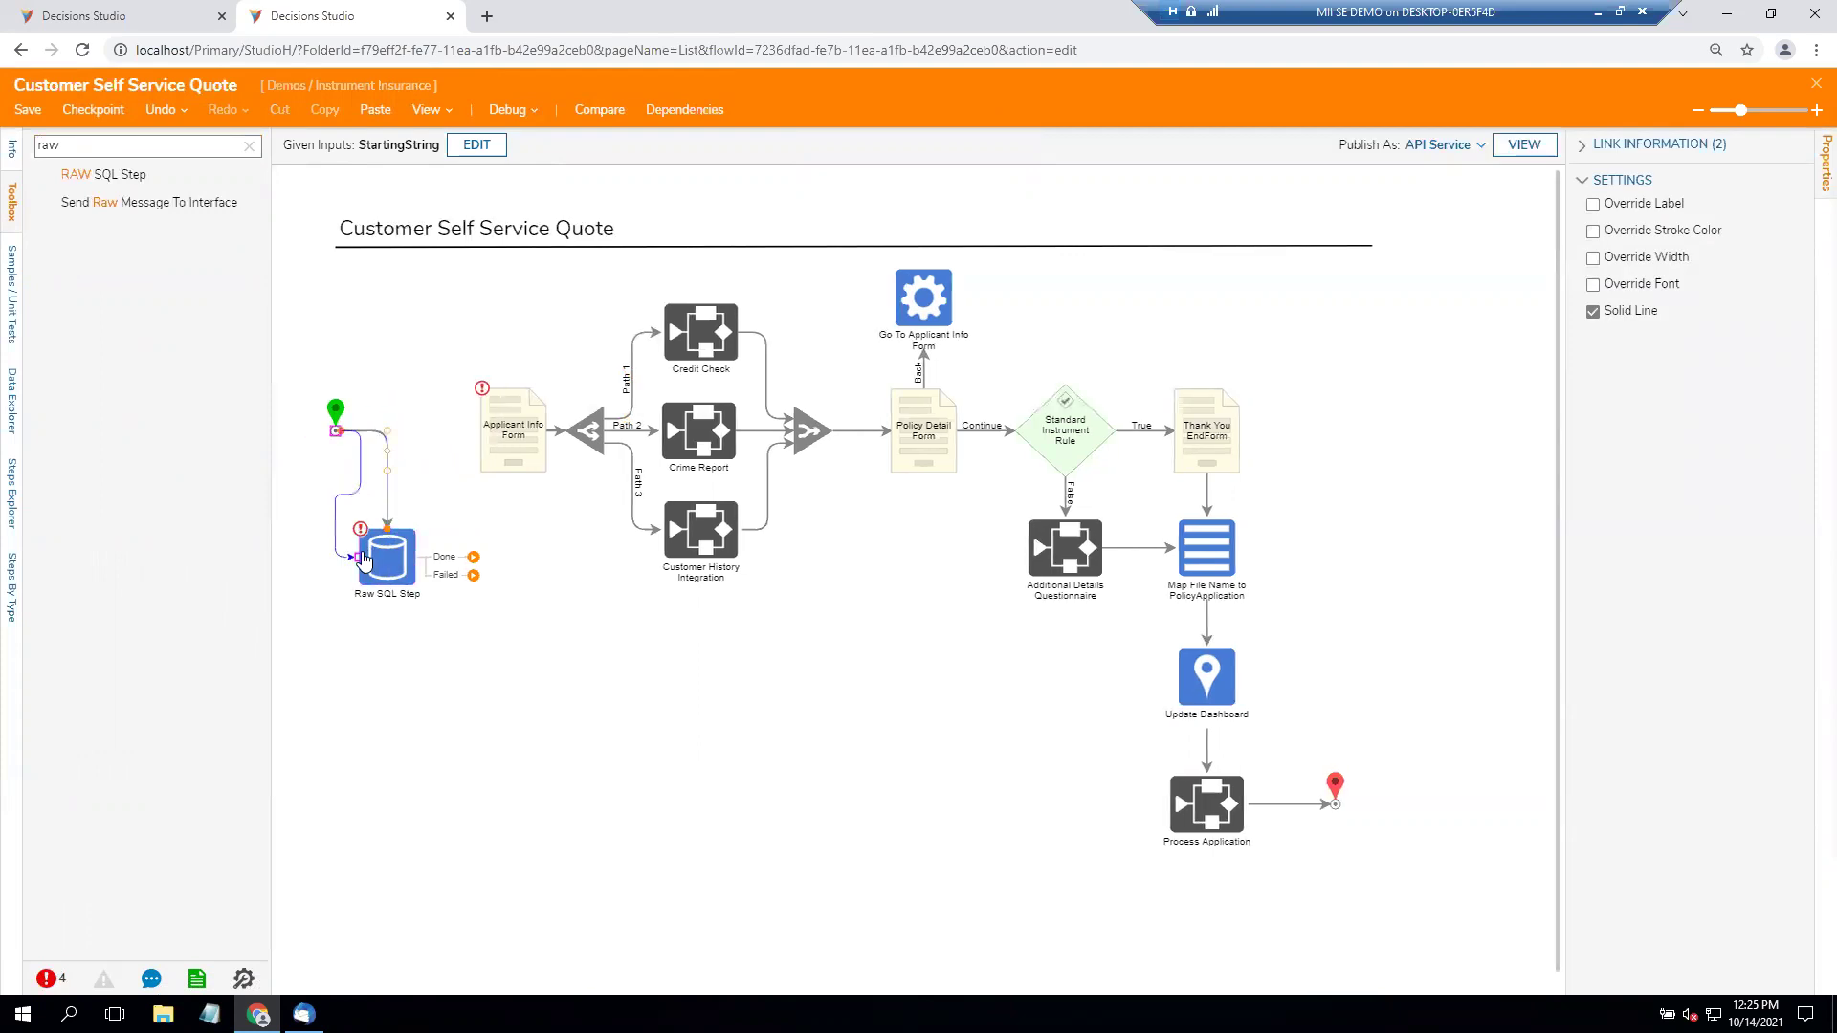
{"action": "left_click_drag", "start_coordinate": [402, 567], "coordinate": [432, 569]}
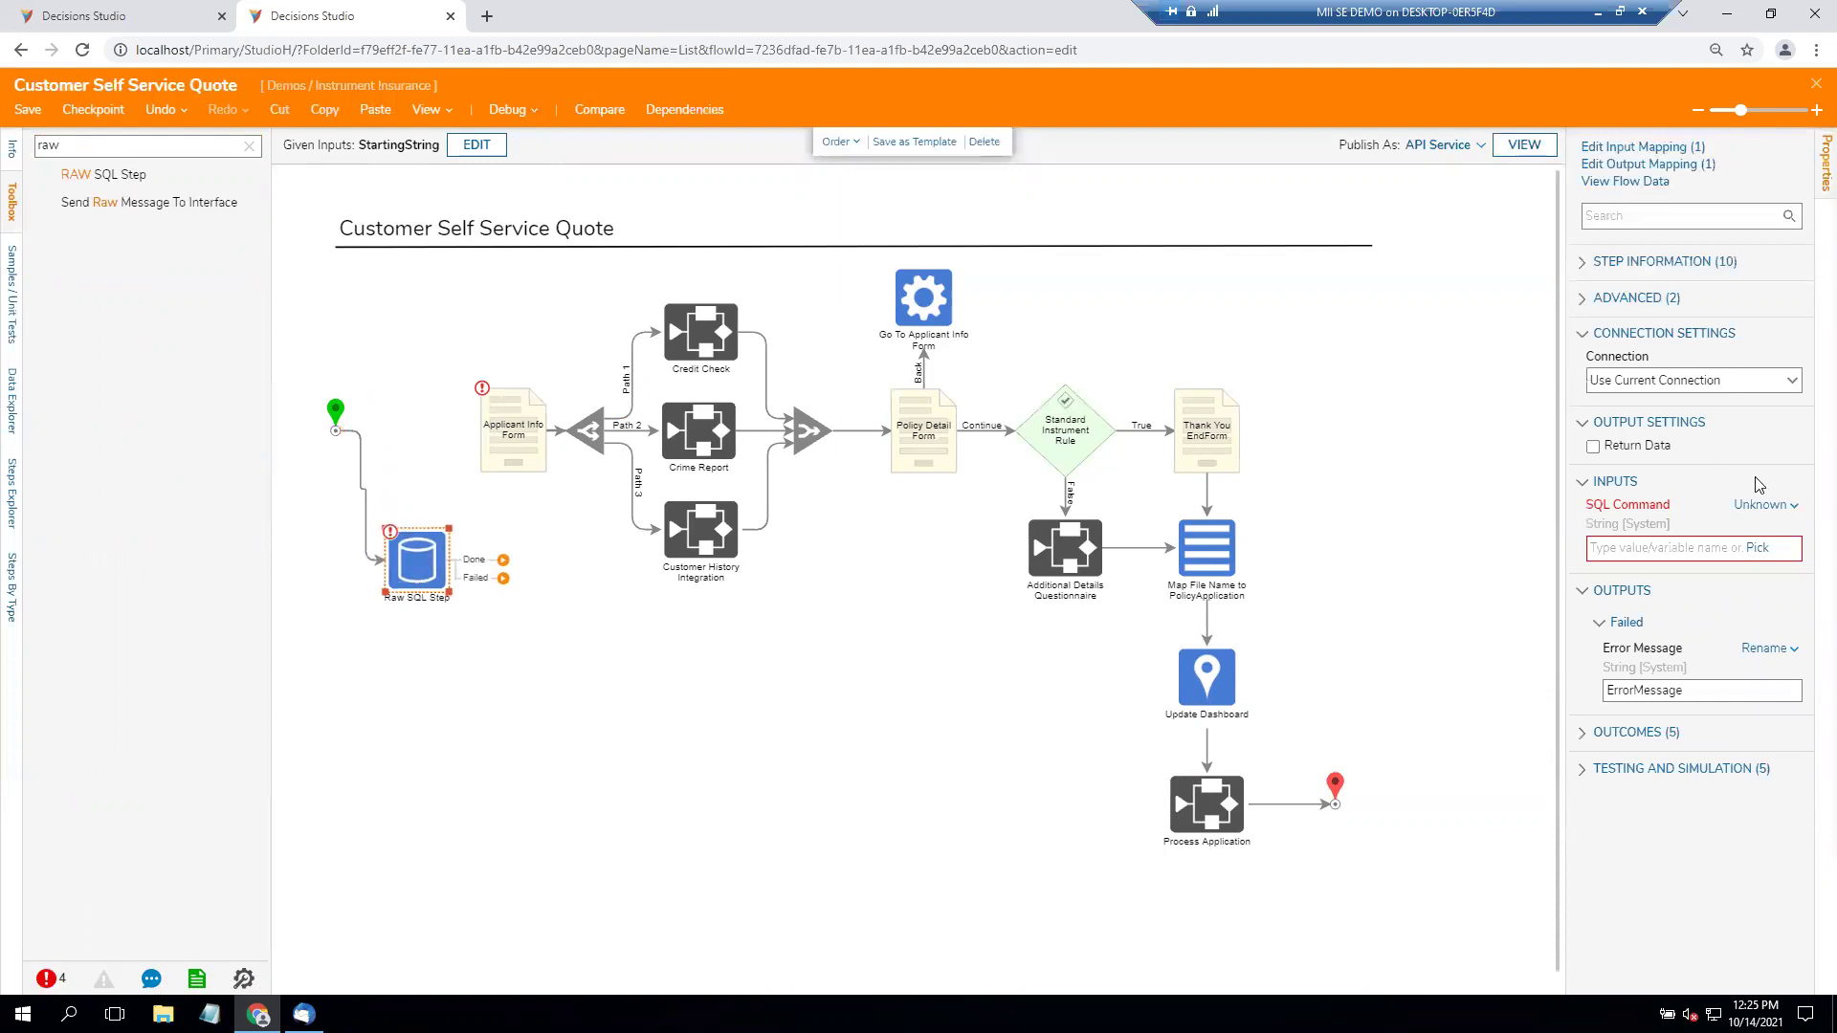
Make the Raw SQL Step return data as Data Rows and map its SQL Command input to Merge Plain Text.
{"action": "left_click", "coordinate": [1593, 446]}
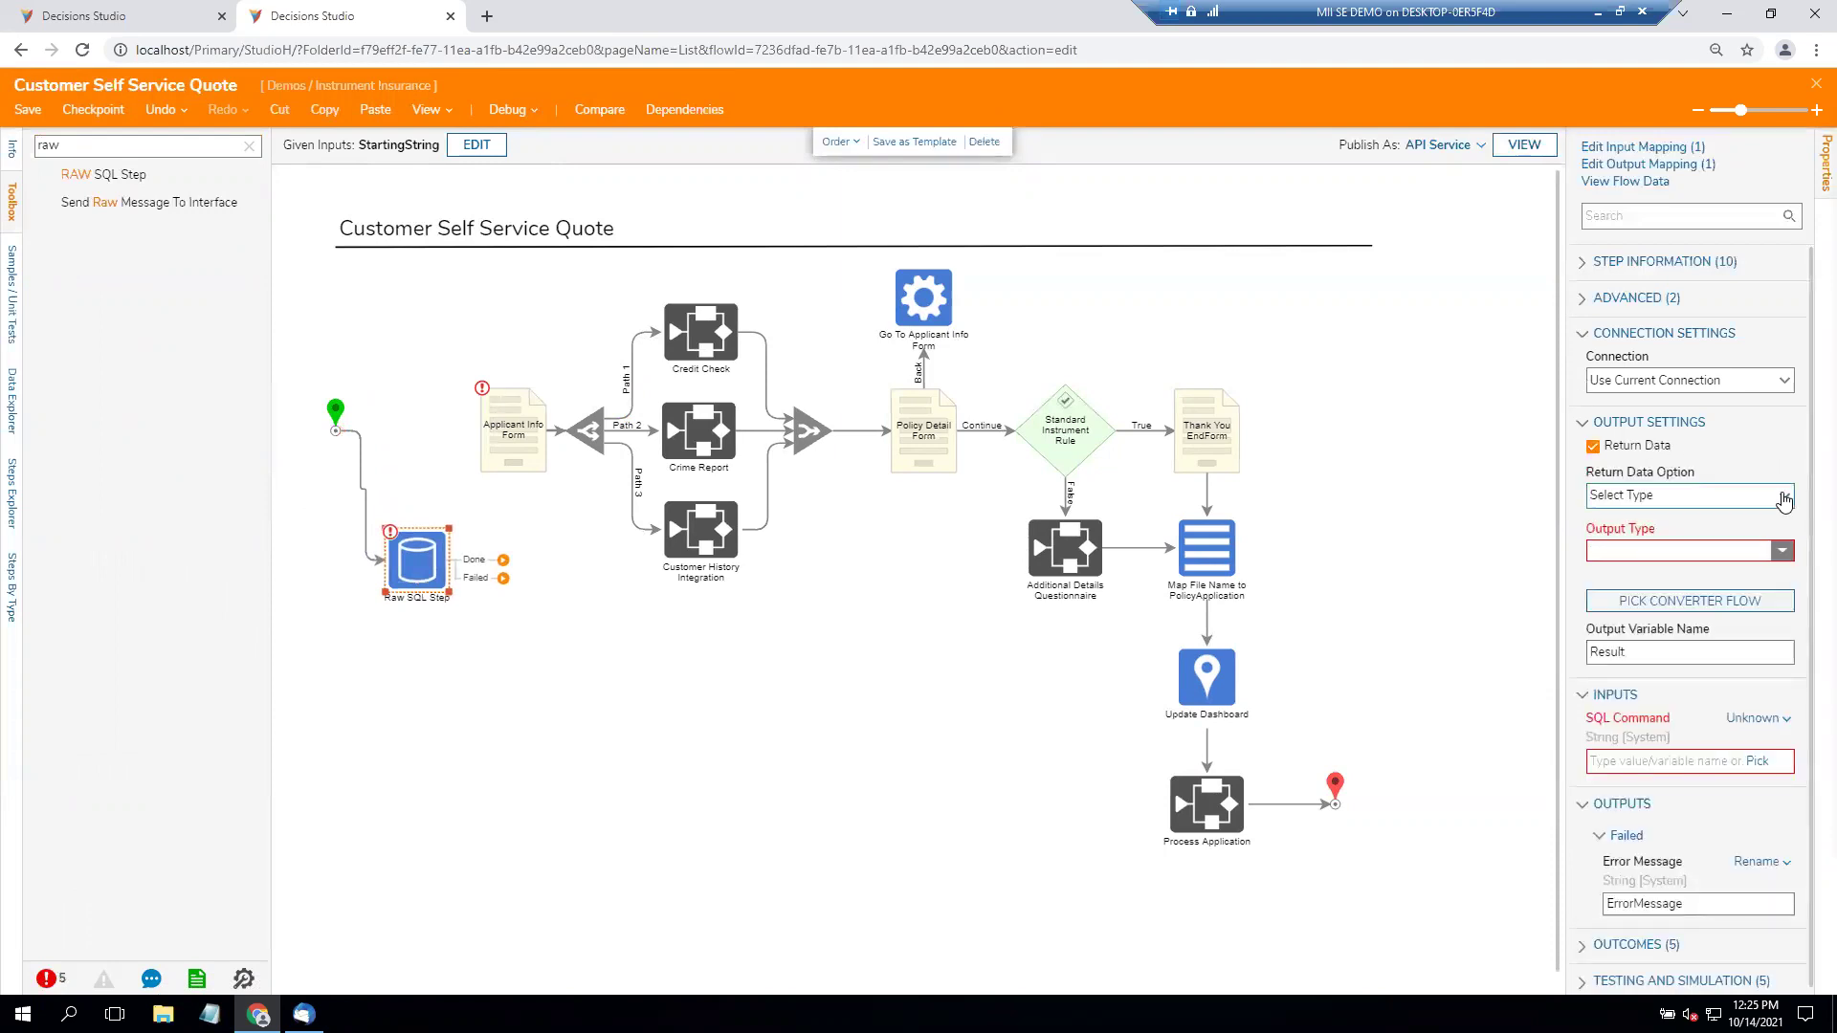
{"action": "left_click", "coordinate": [1782, 551]}
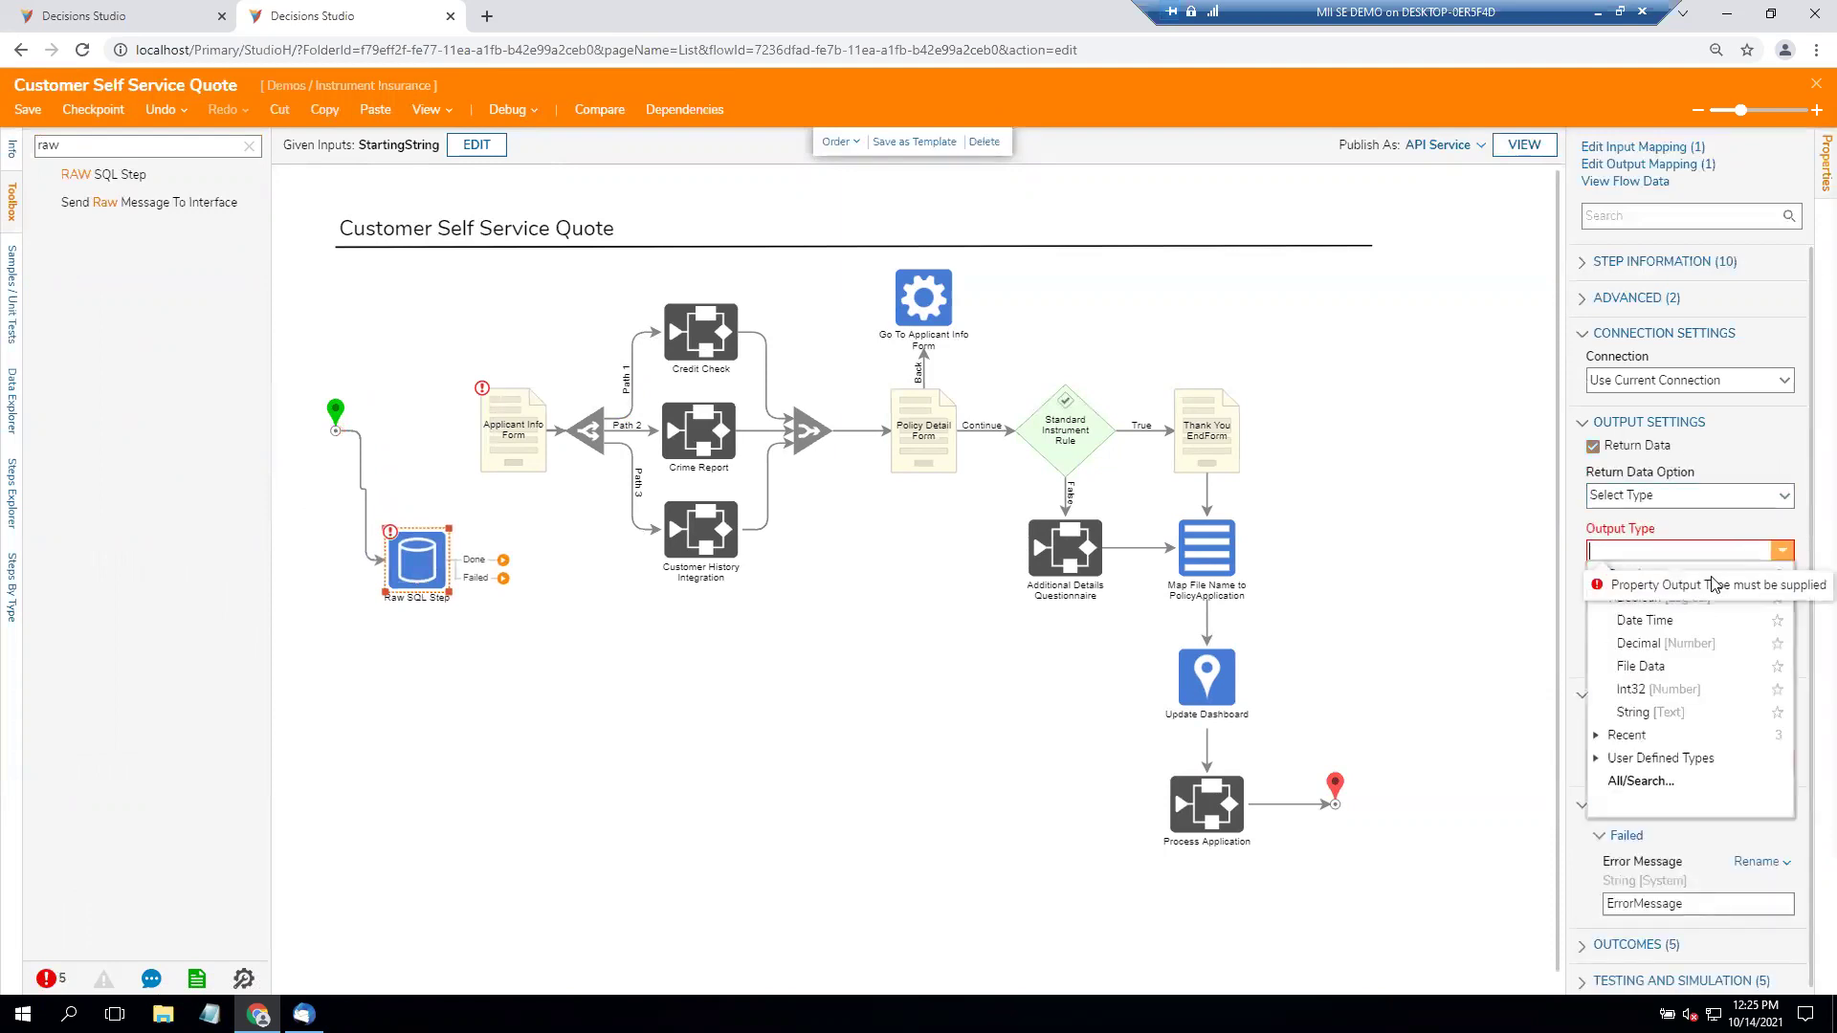
{"action": "left_click", "coordinate": [1783, 498]}
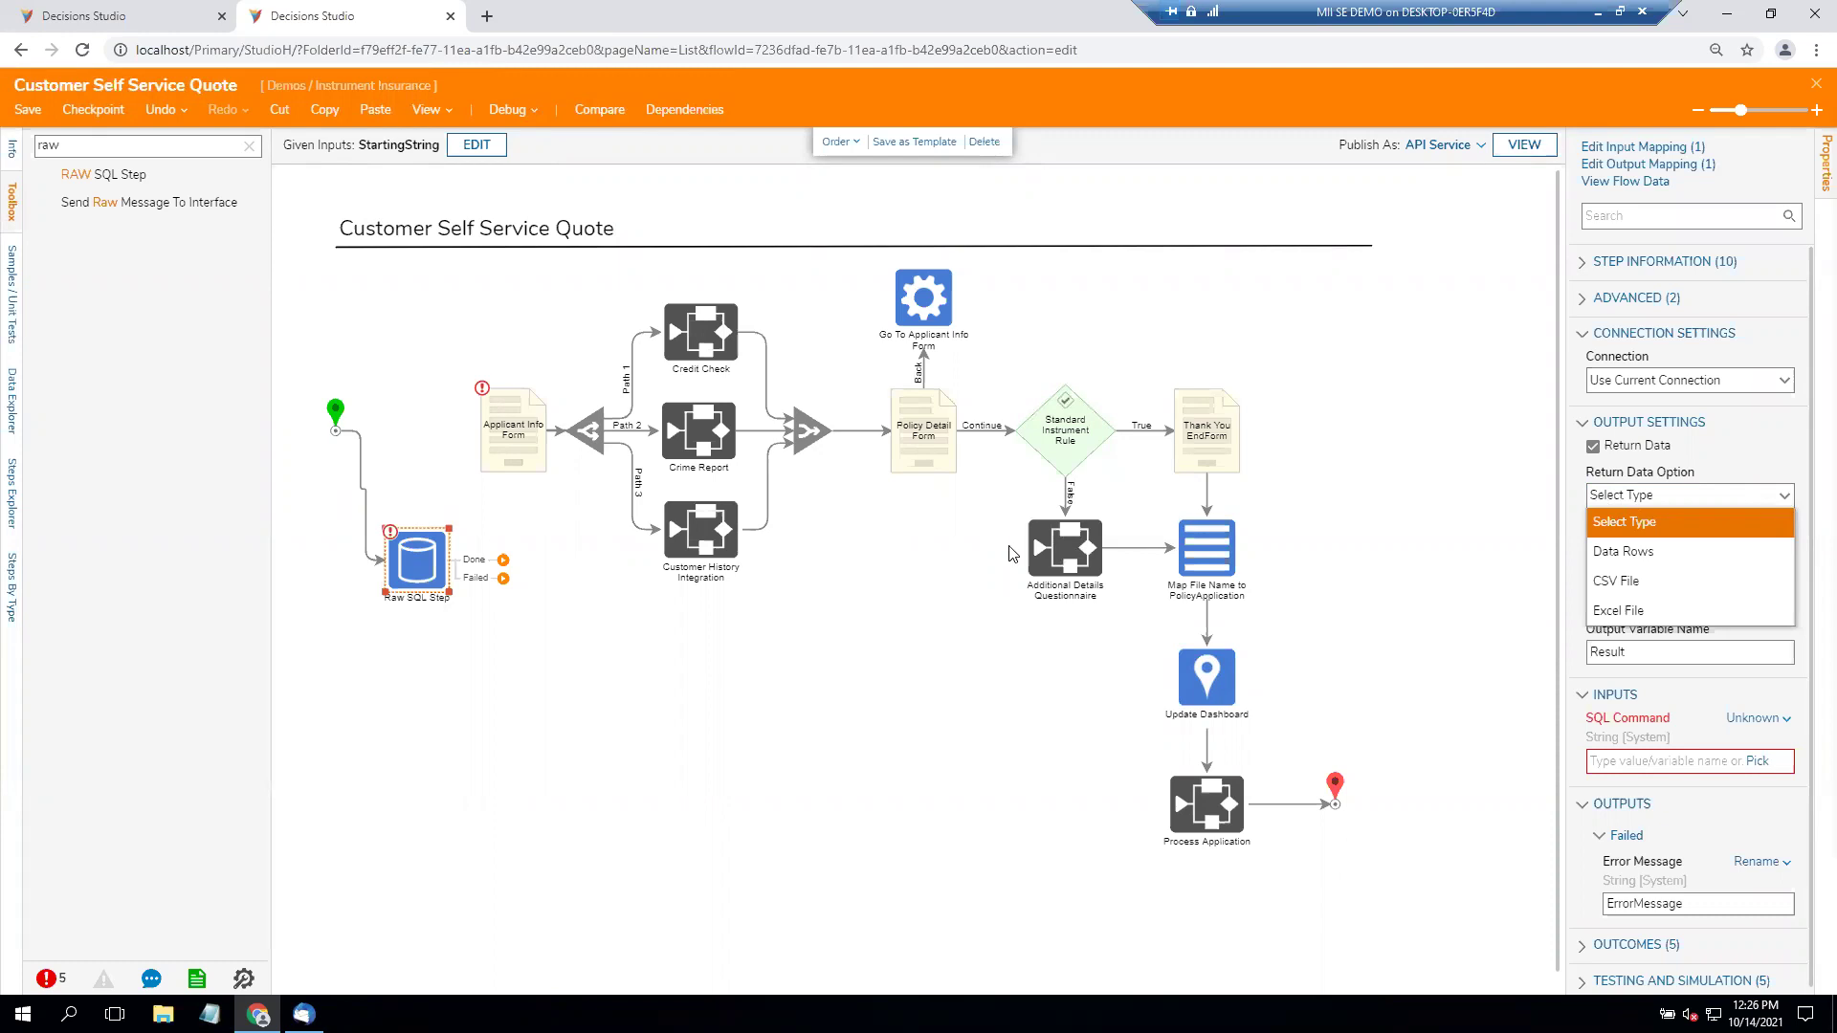
{"action": "left_click", "coordinate": [1709, 555]}
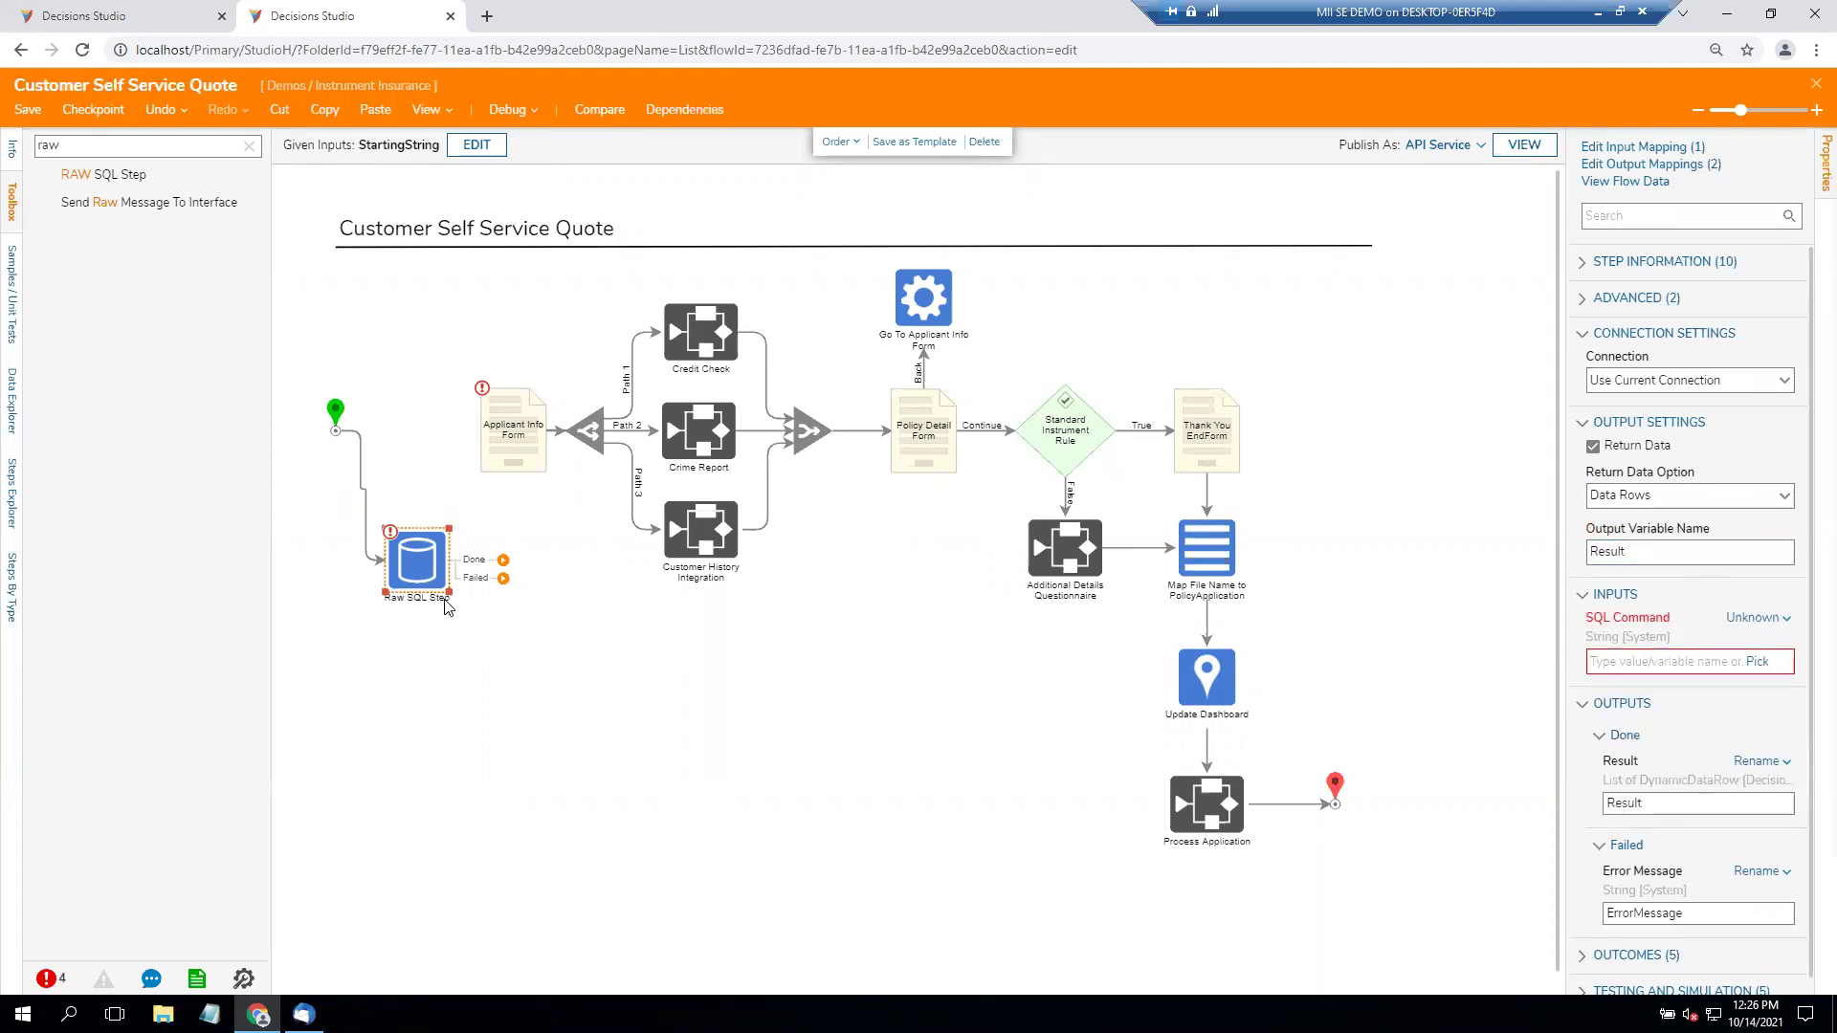
{"action": "left_click", "coordinate": [1747, 618]}
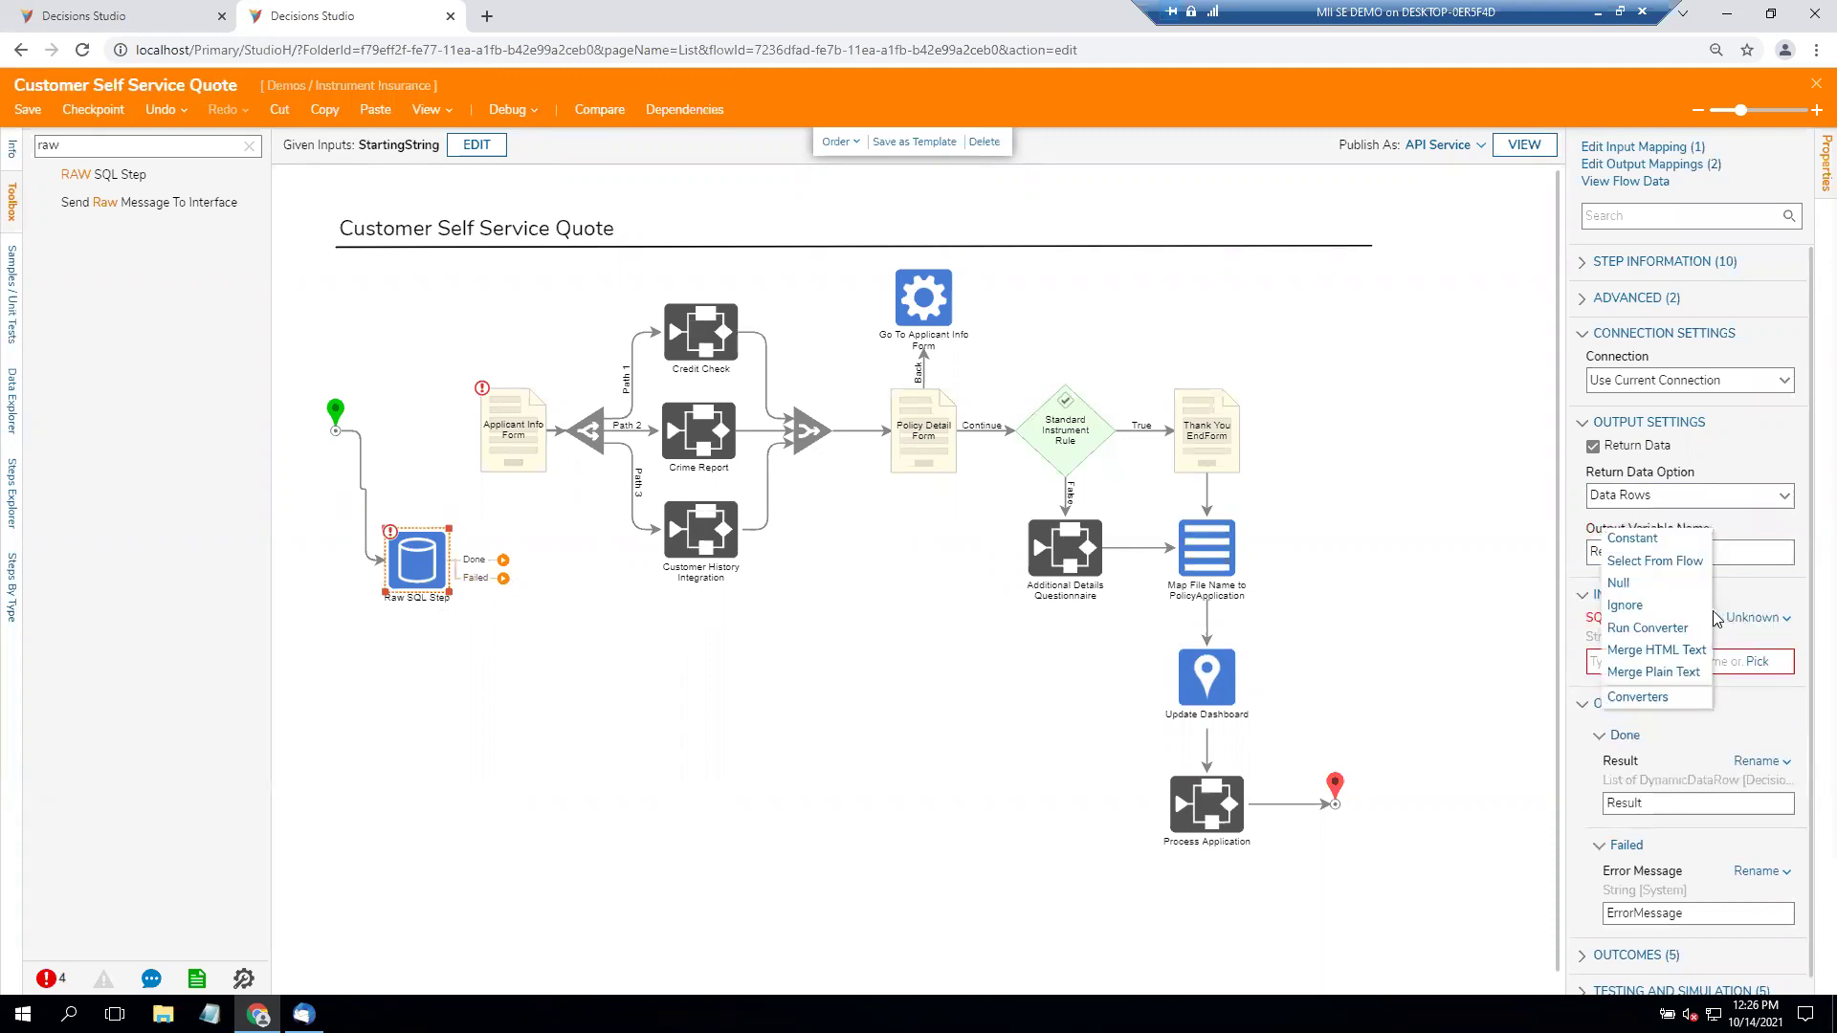
{"action": "left_click", "coordinate": [1686, 675]}
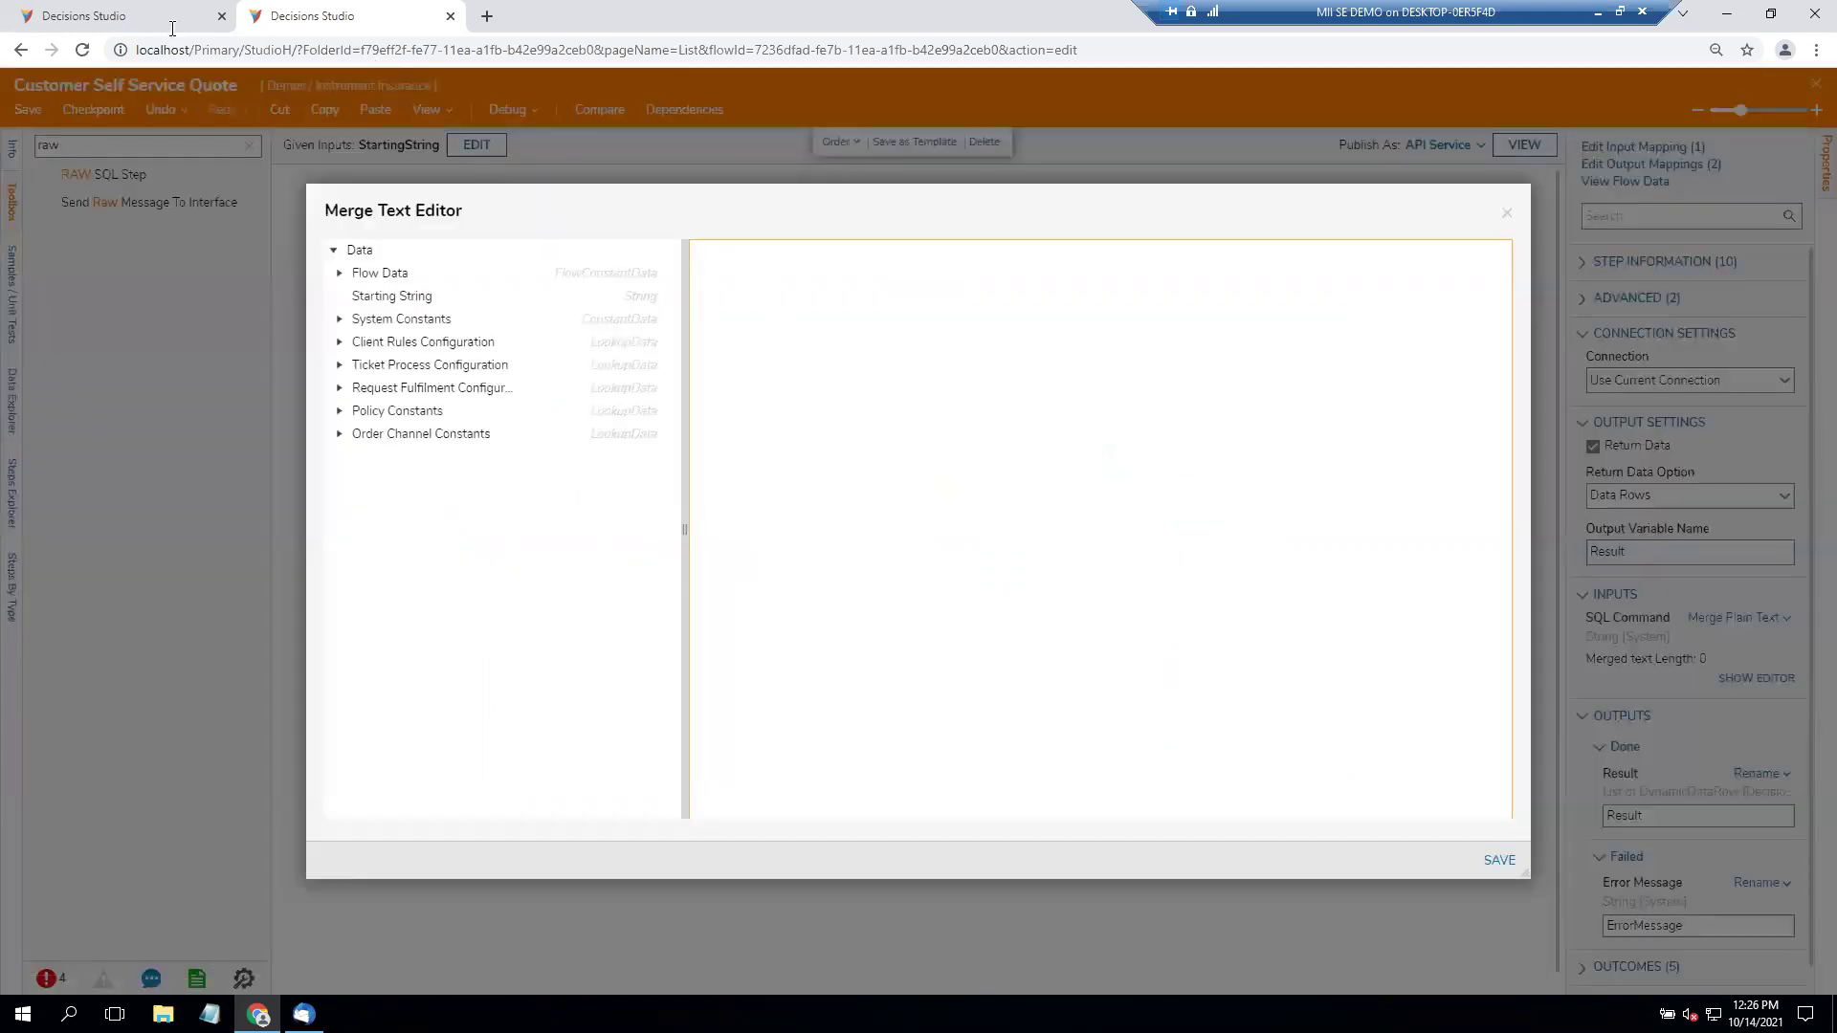
Open Decisions Studio in a new browser tab and start a new database query from the My Apps folder.
{"action": "left_click", "coordinate": [172, 27]}
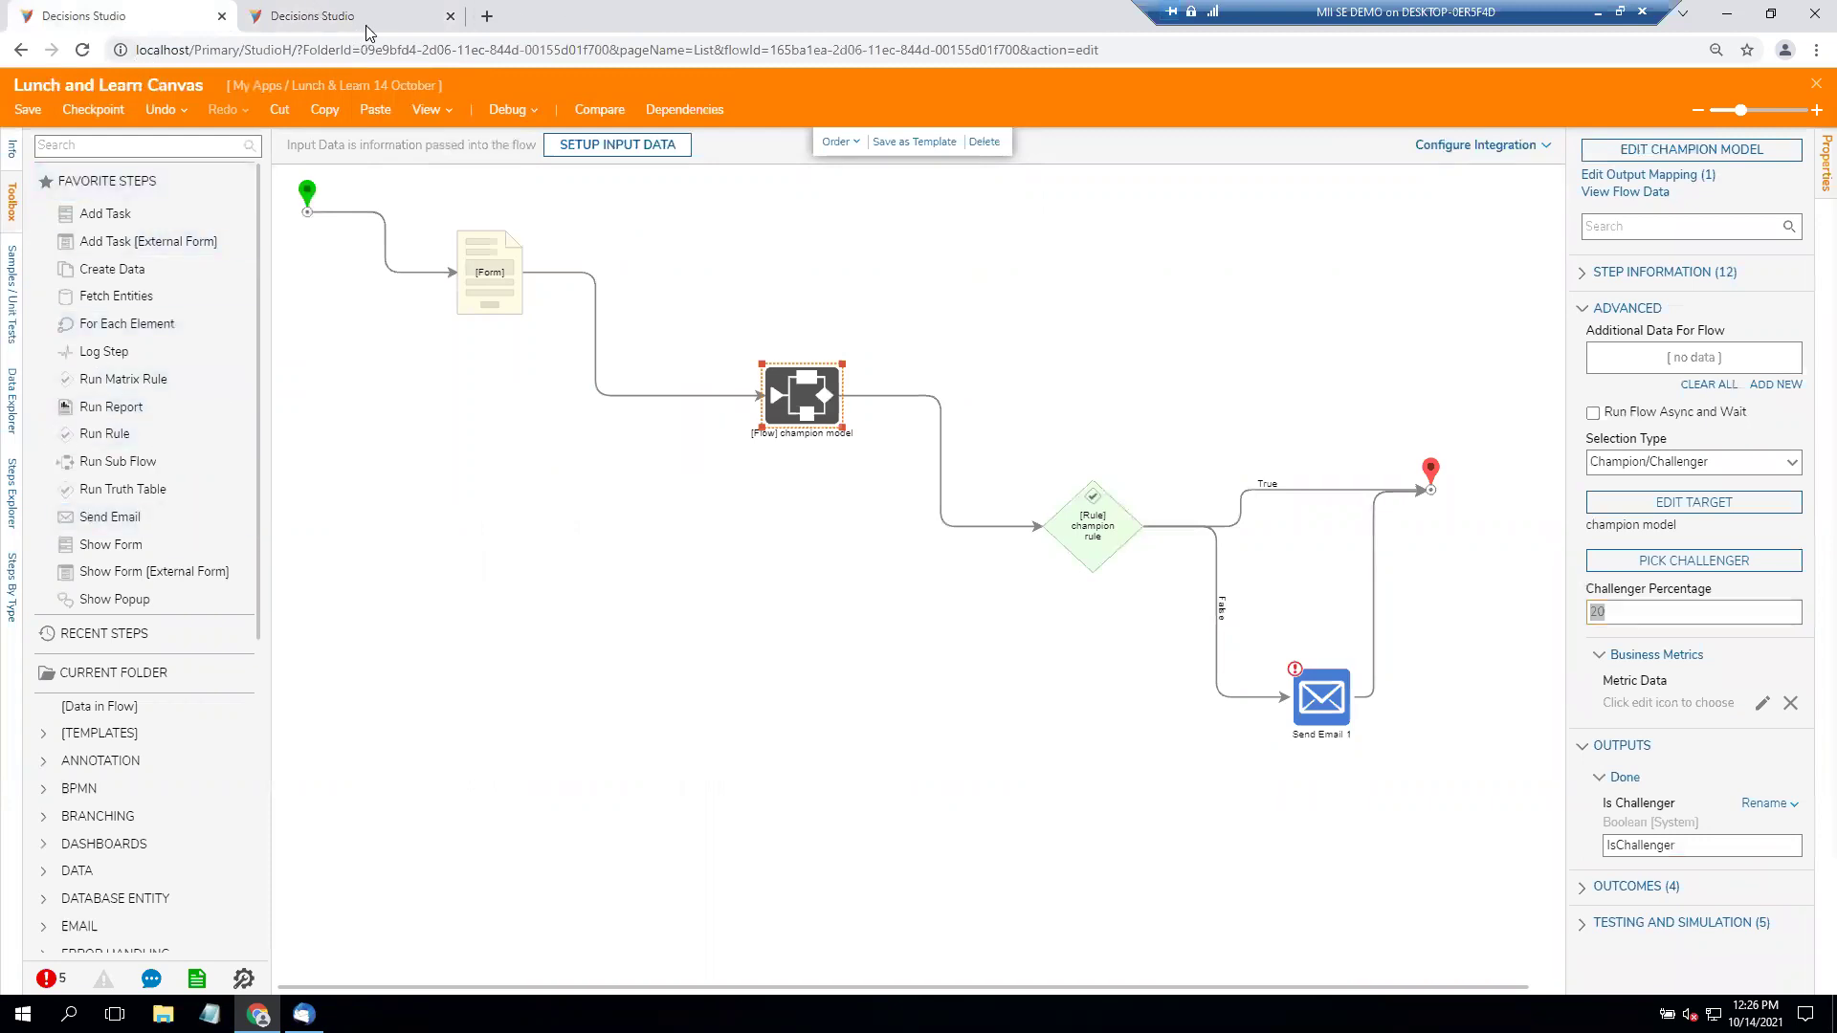
{"action": "left_click", "coordinate": [366, 27]}
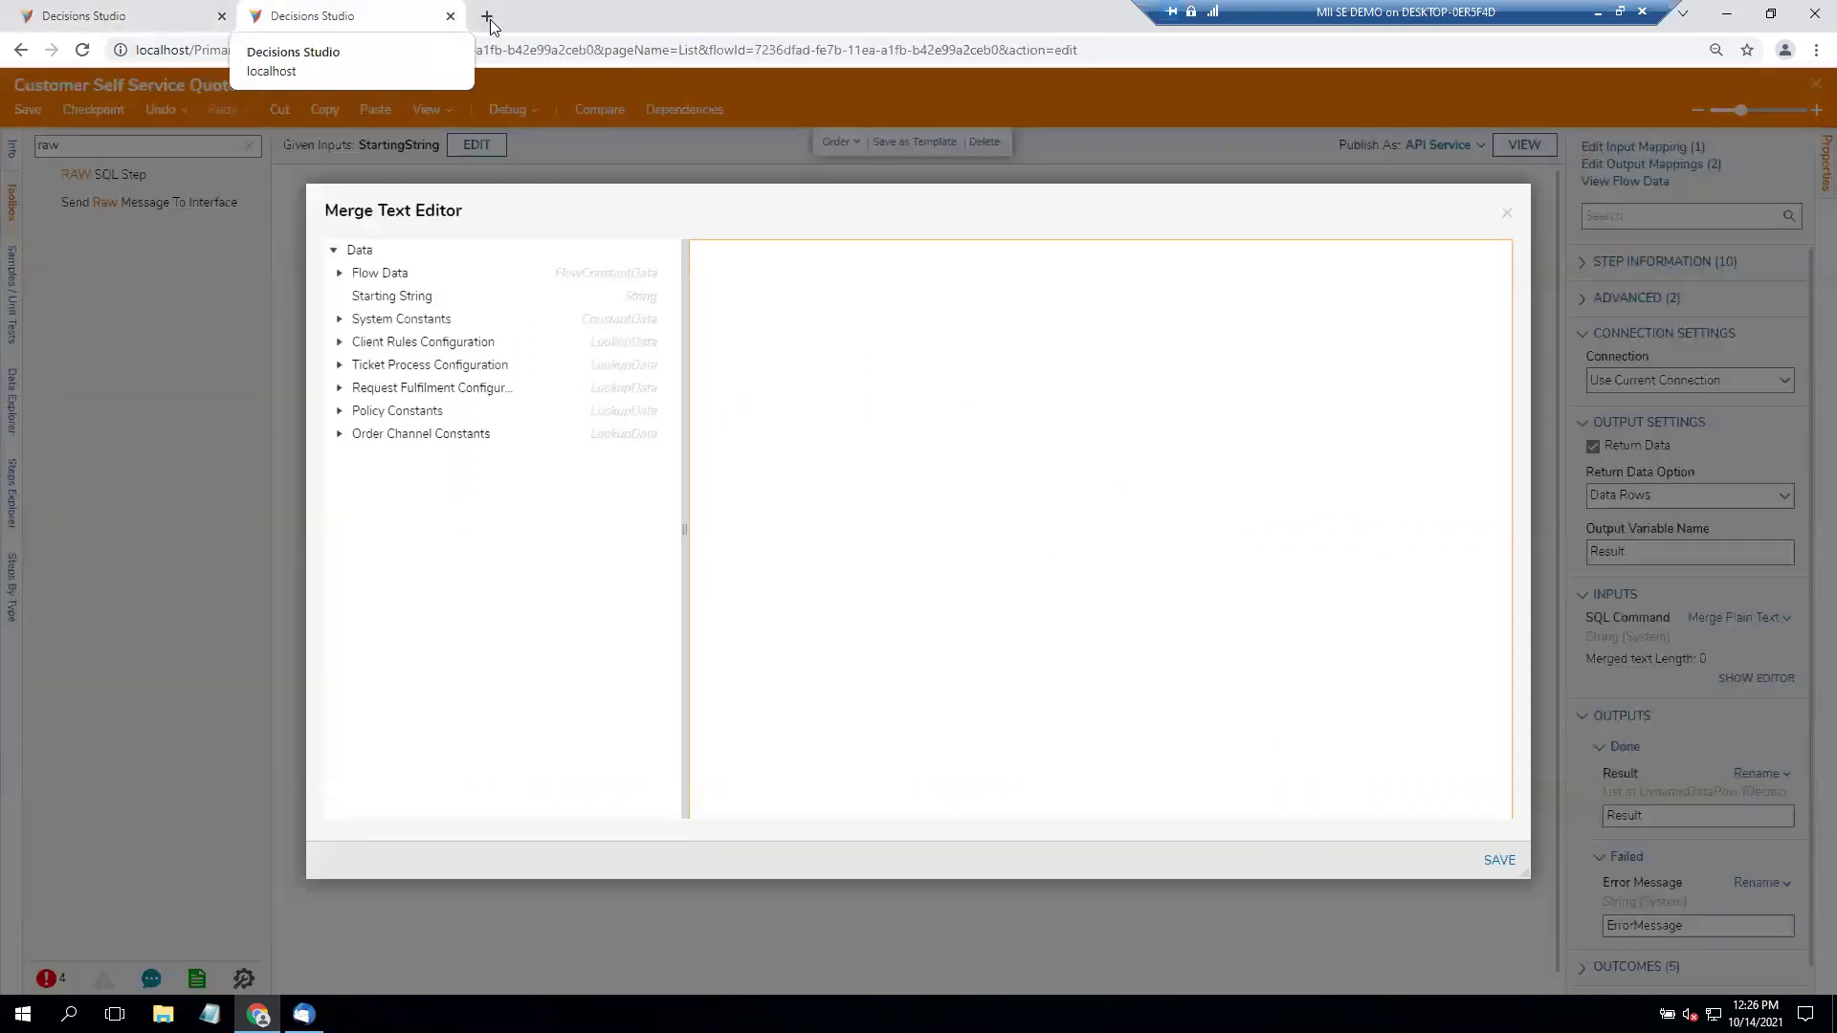
{"action": "left_click", "coordinate": [490, 19]}
{"action": "left_click", "coordinate": [163, 79]}
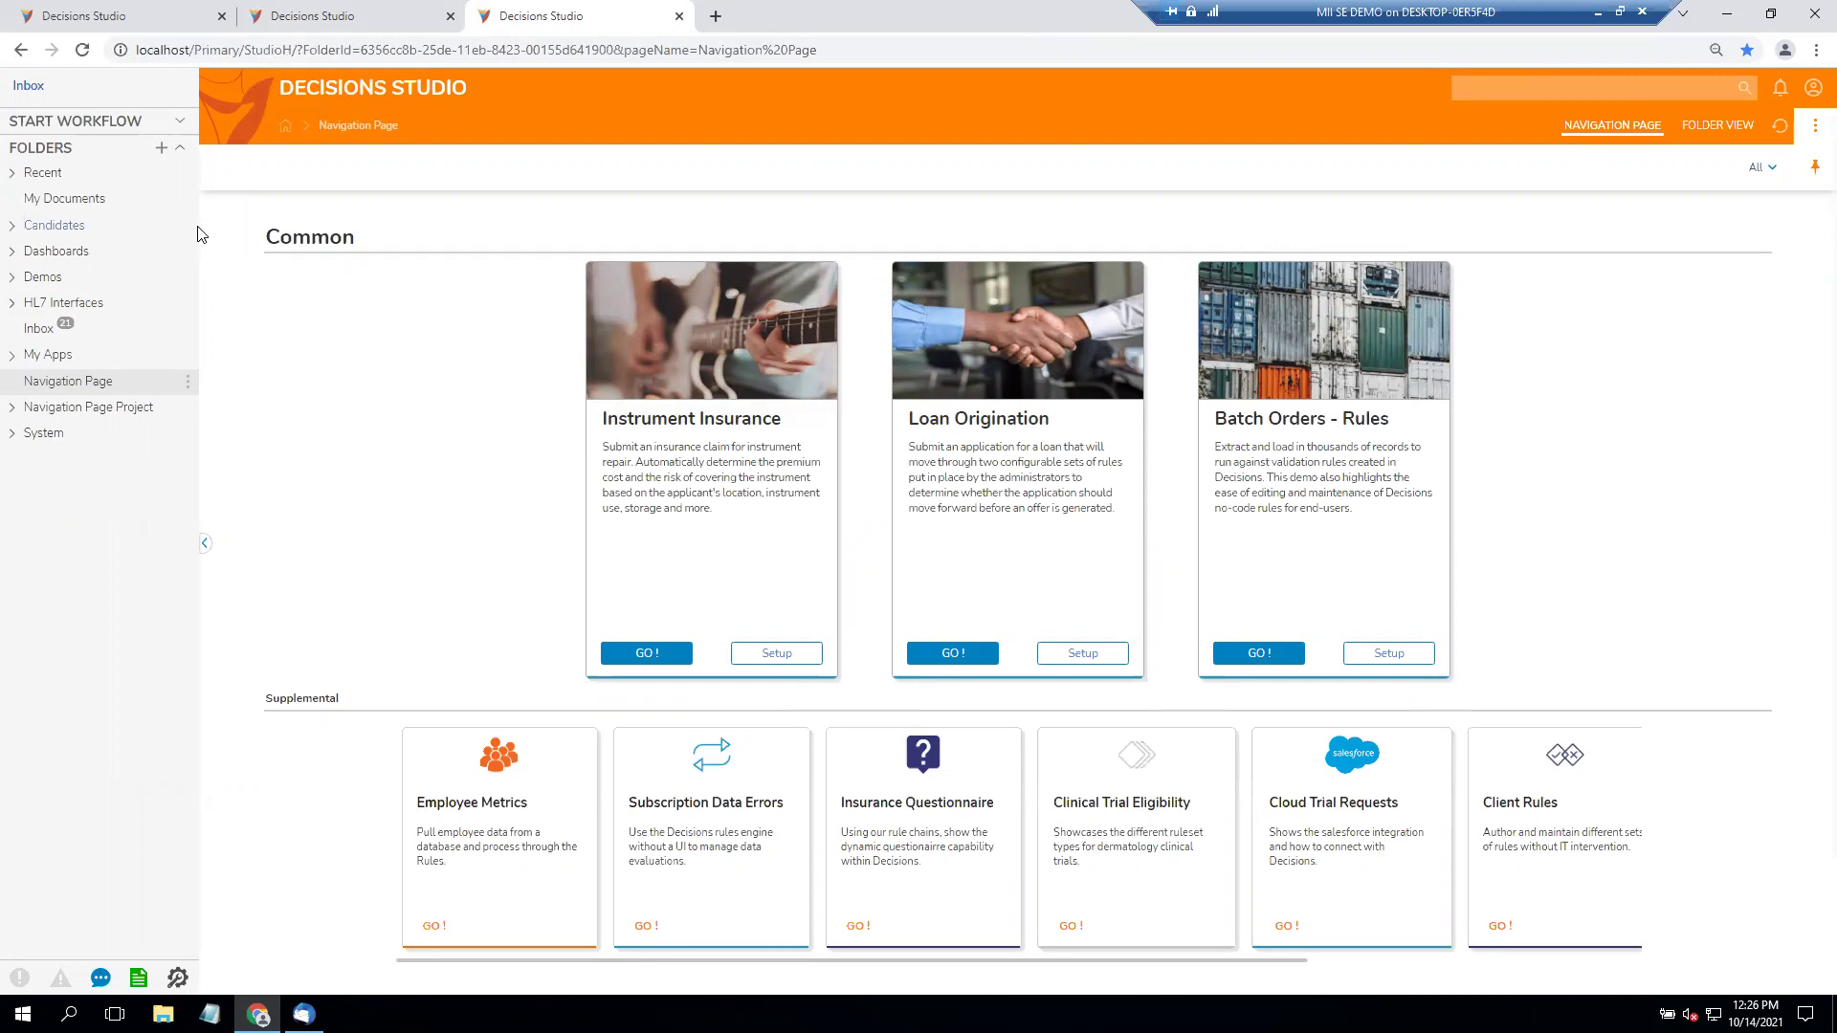
{"action": "left_click", "coordinate": [376, 16]}
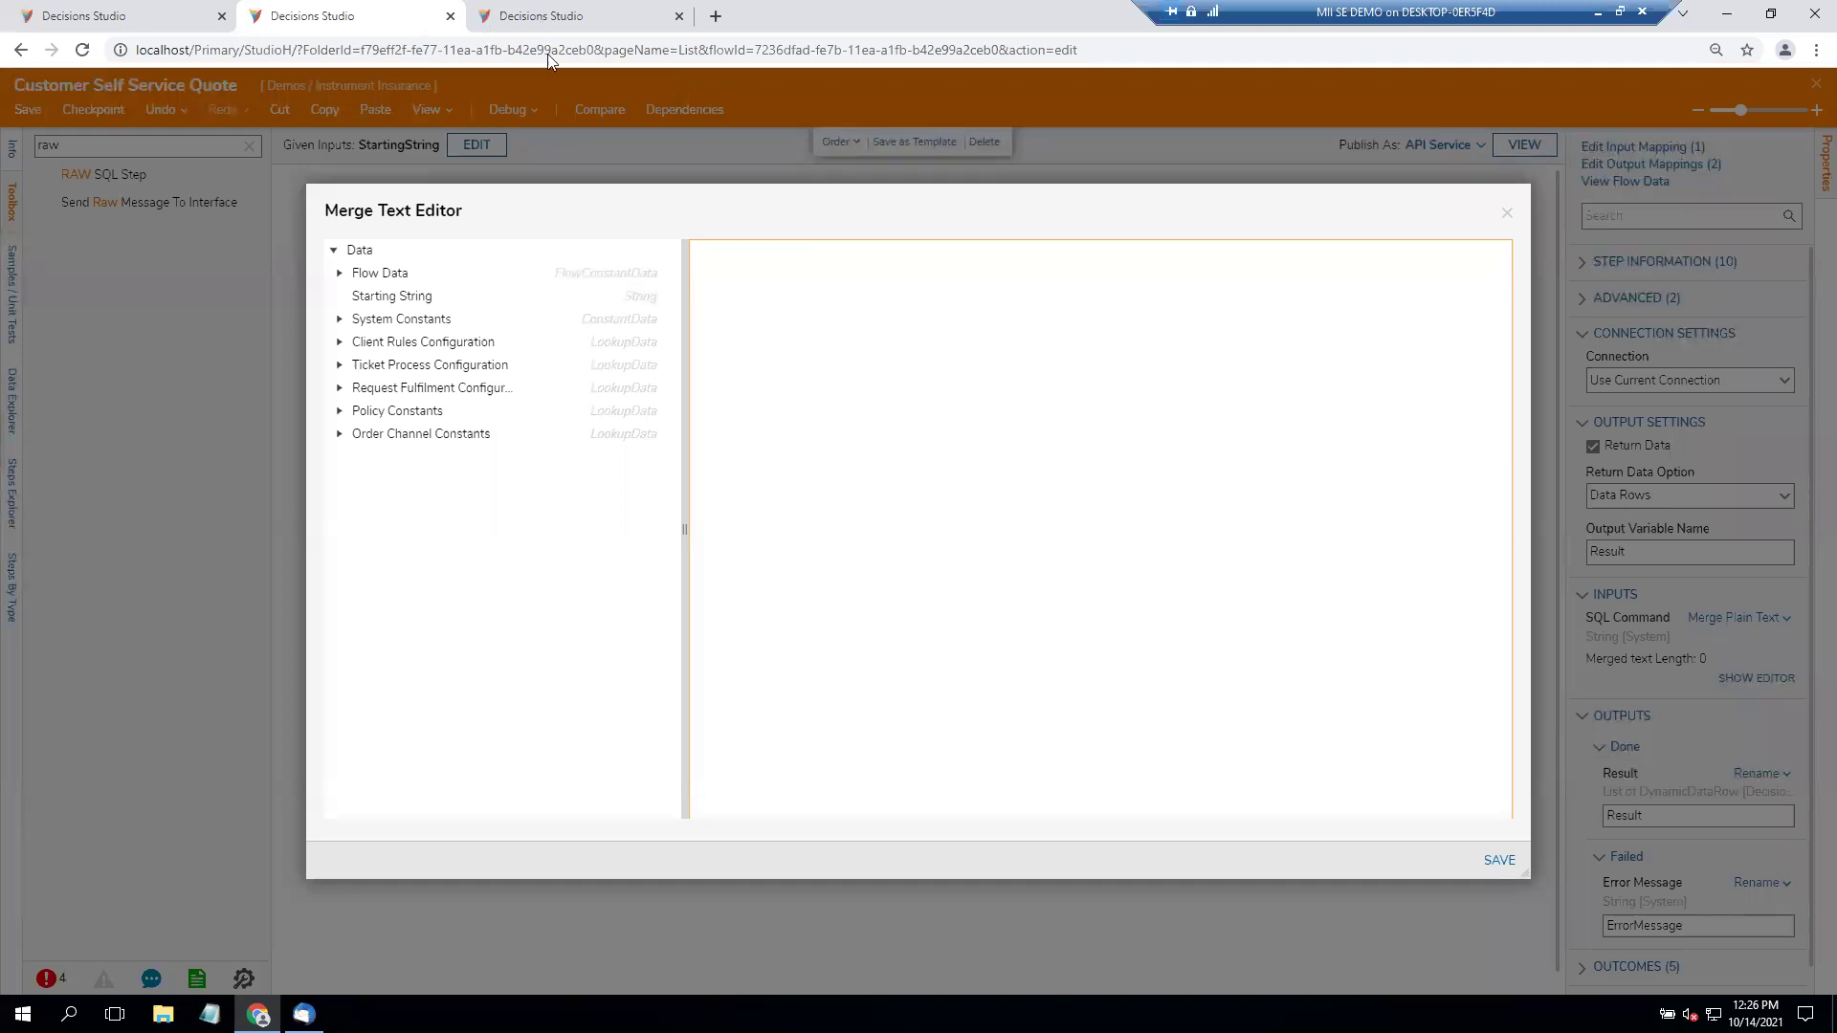
{"action": "key", "text": "ctrl+Tab"}
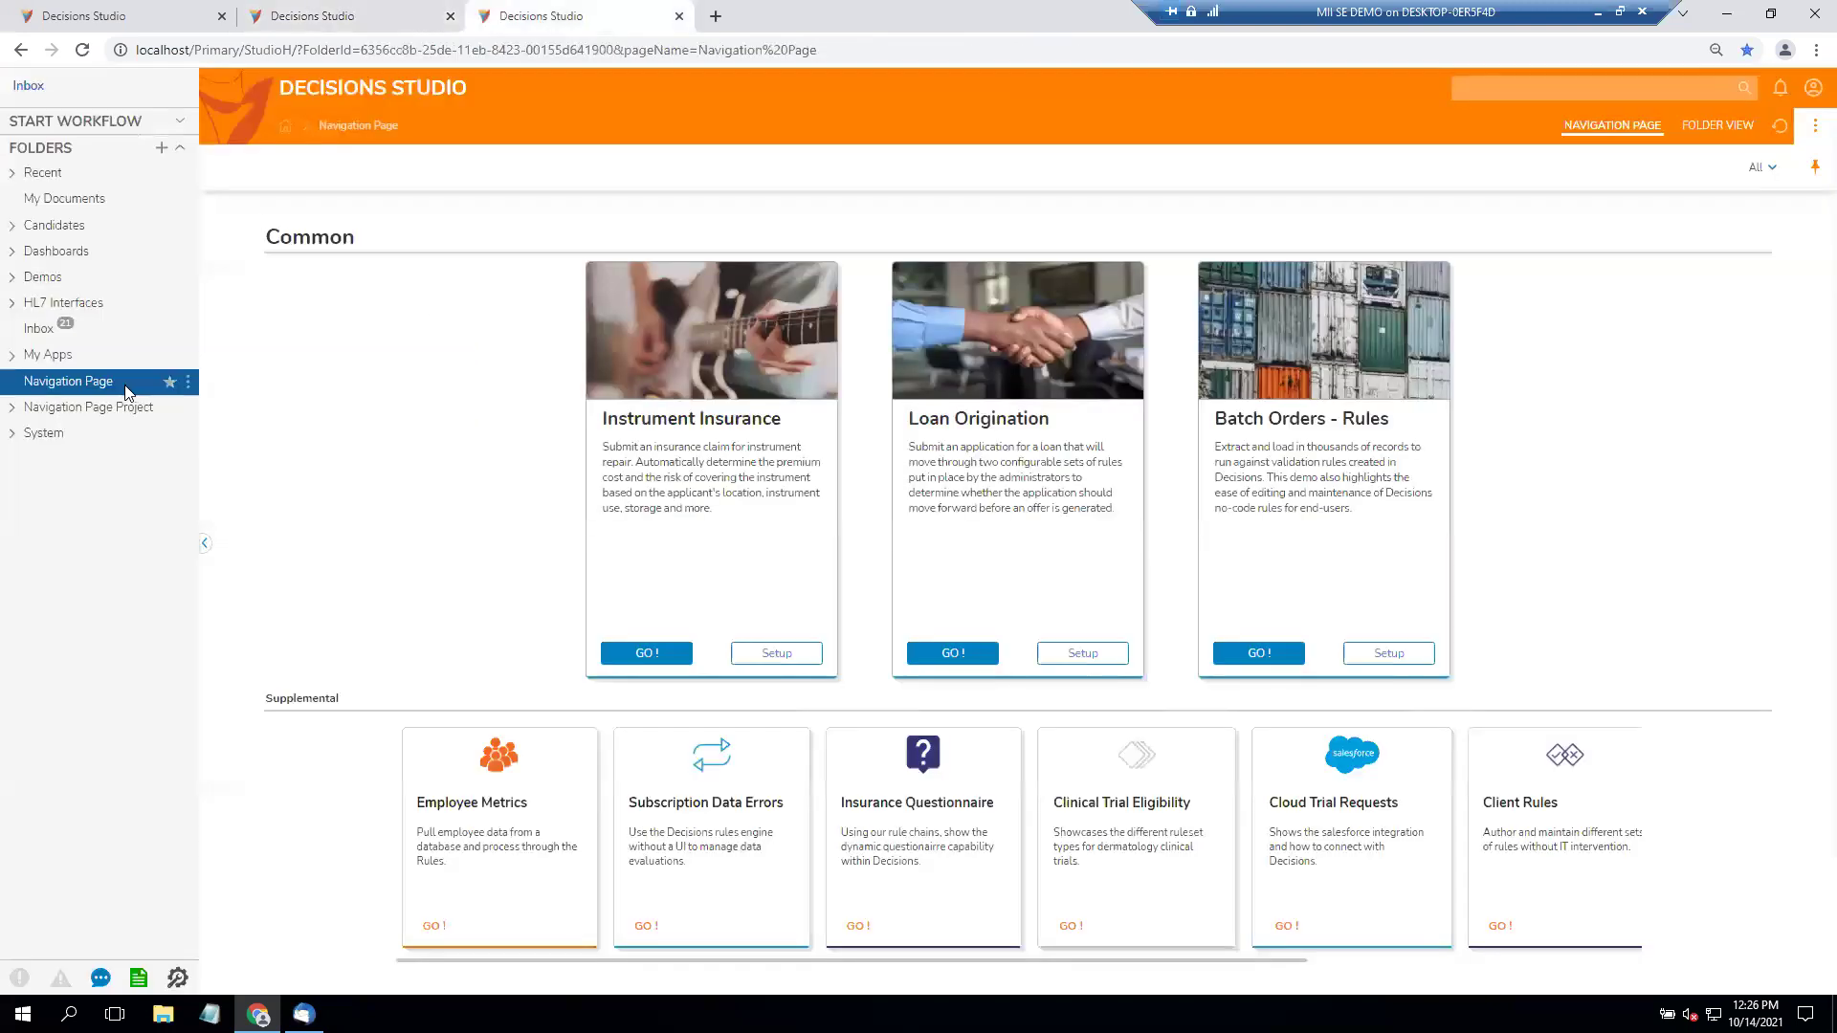
{"action": "right_click", "coordinate": [71, 356]}
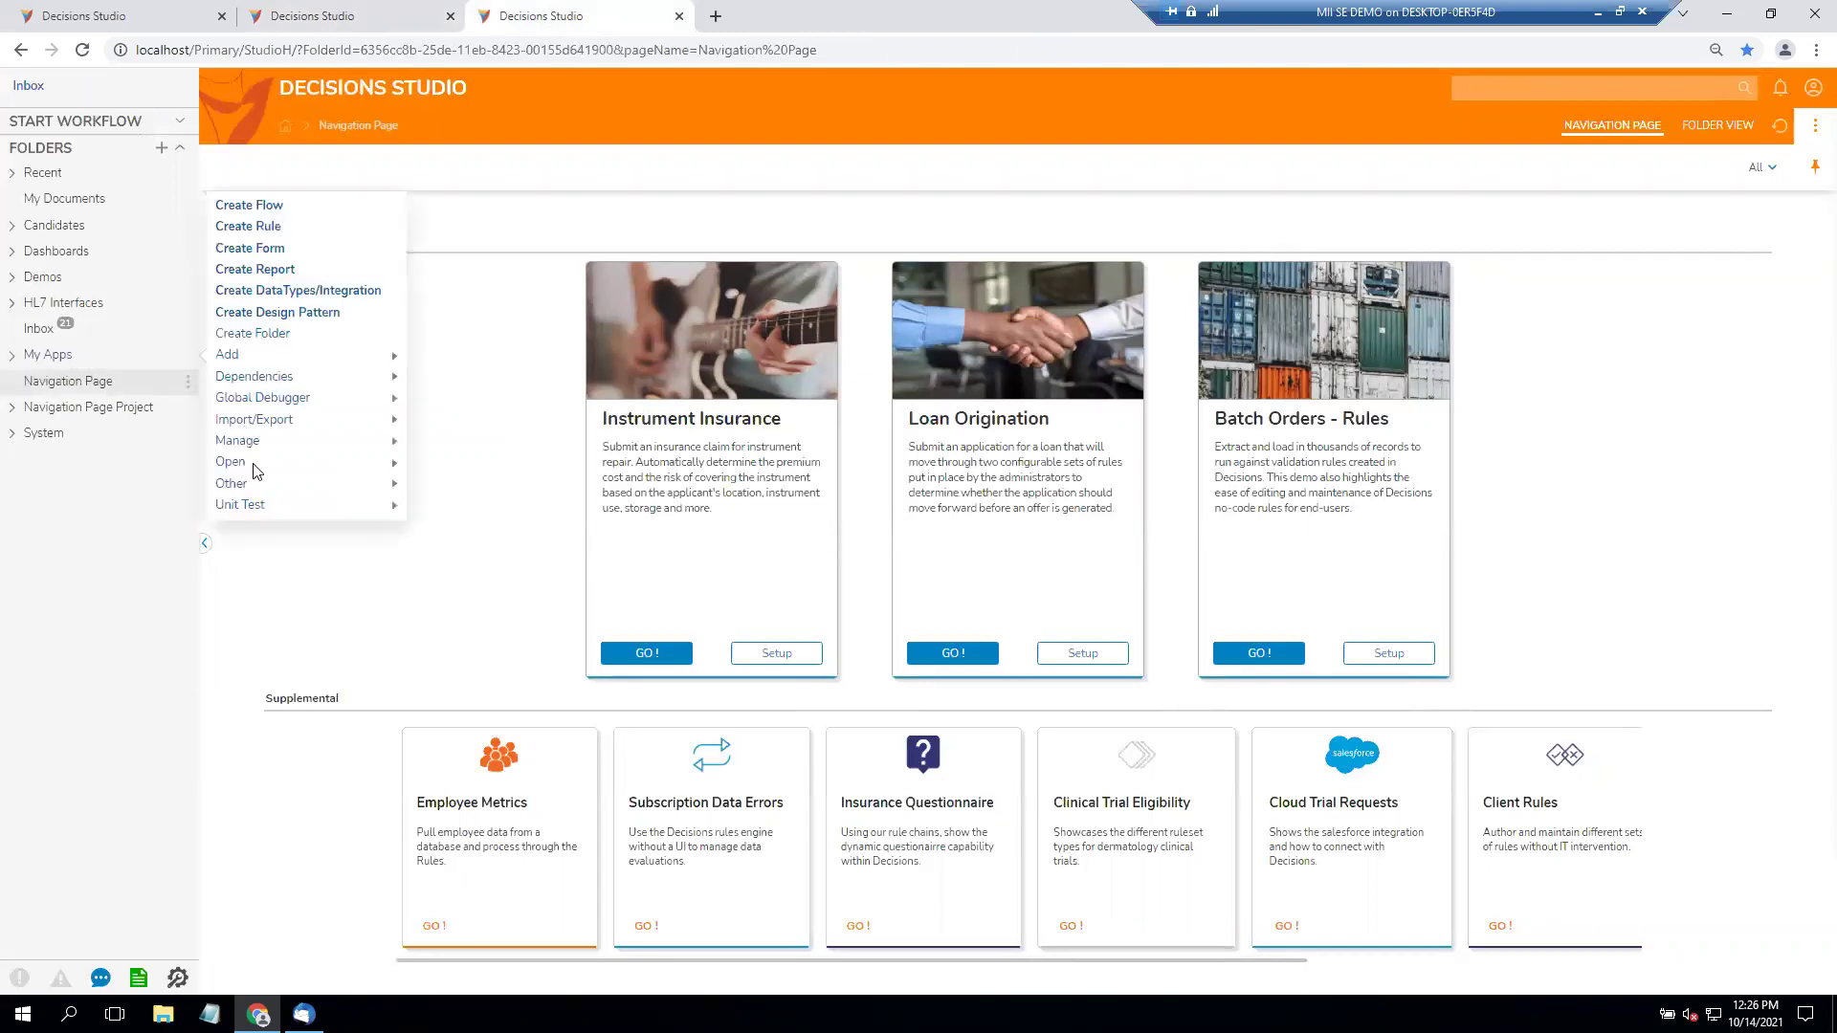
{"action": "mouse_move", "coordinate": [251, 483]}
{"action": "left_click", "coordinate": [455, 486]}
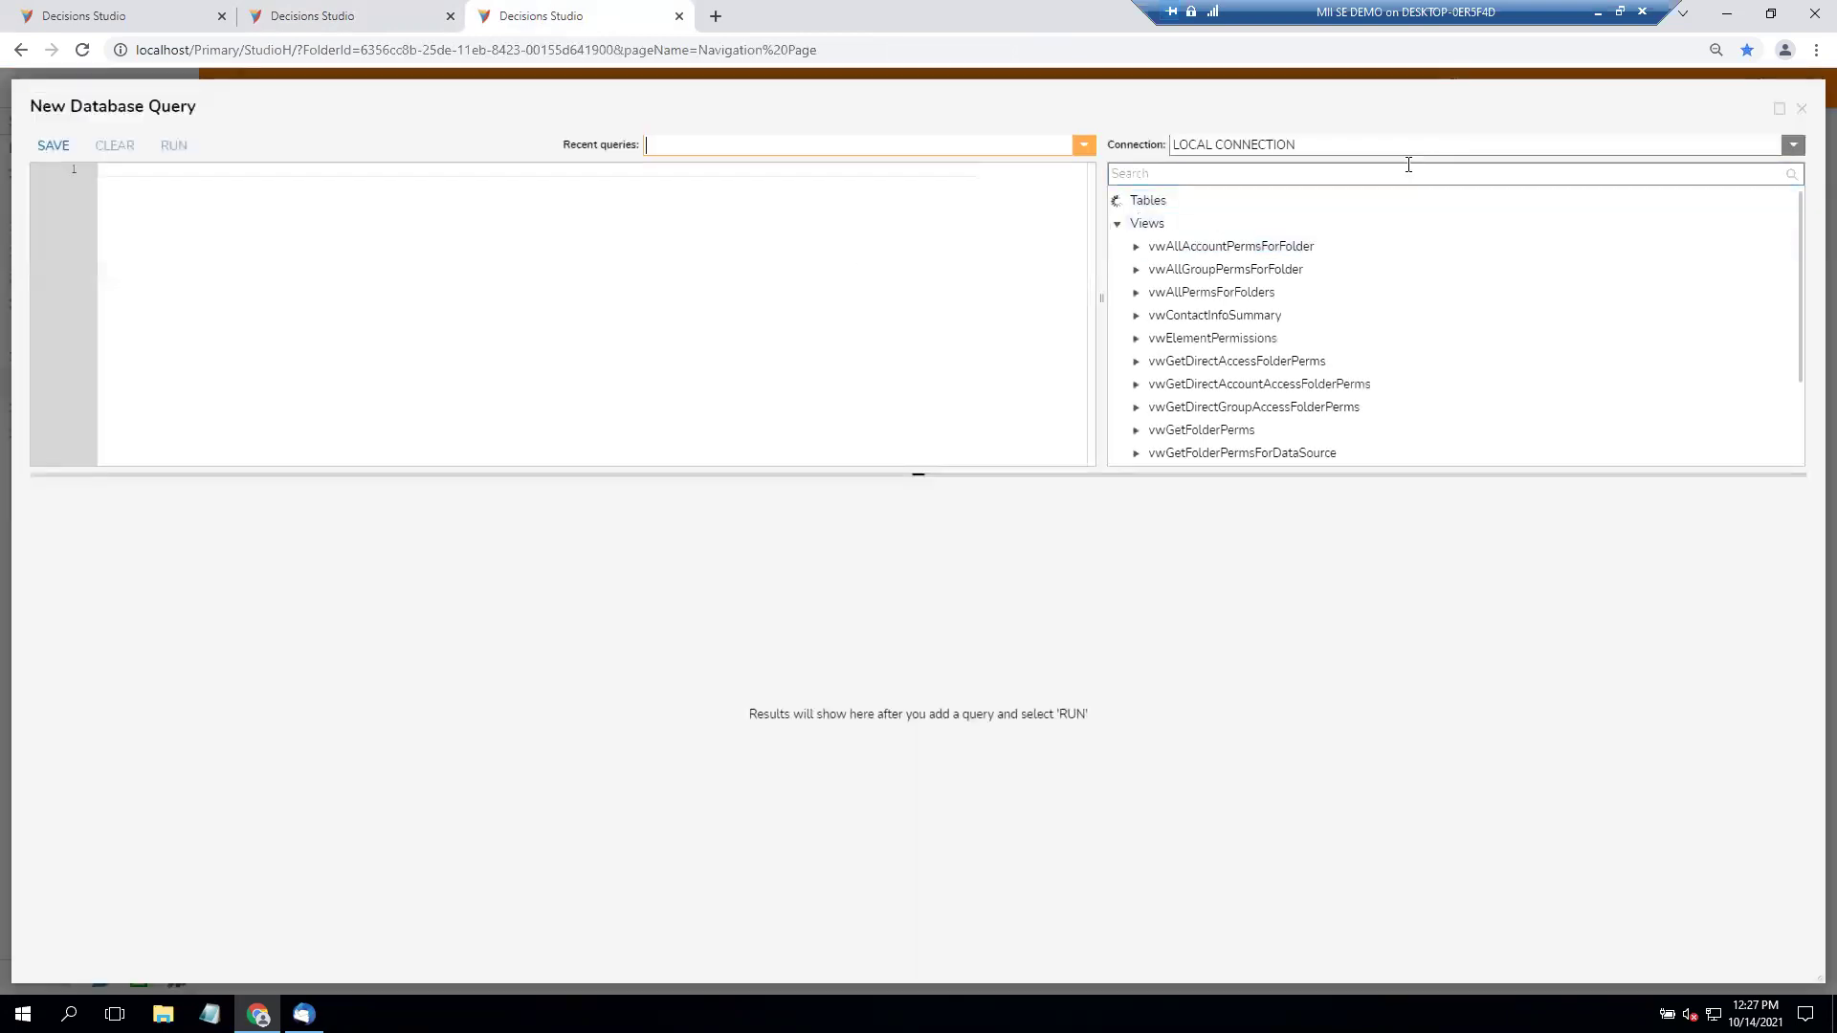
{"action": "left_click", "coordinate": [1397, 174]}
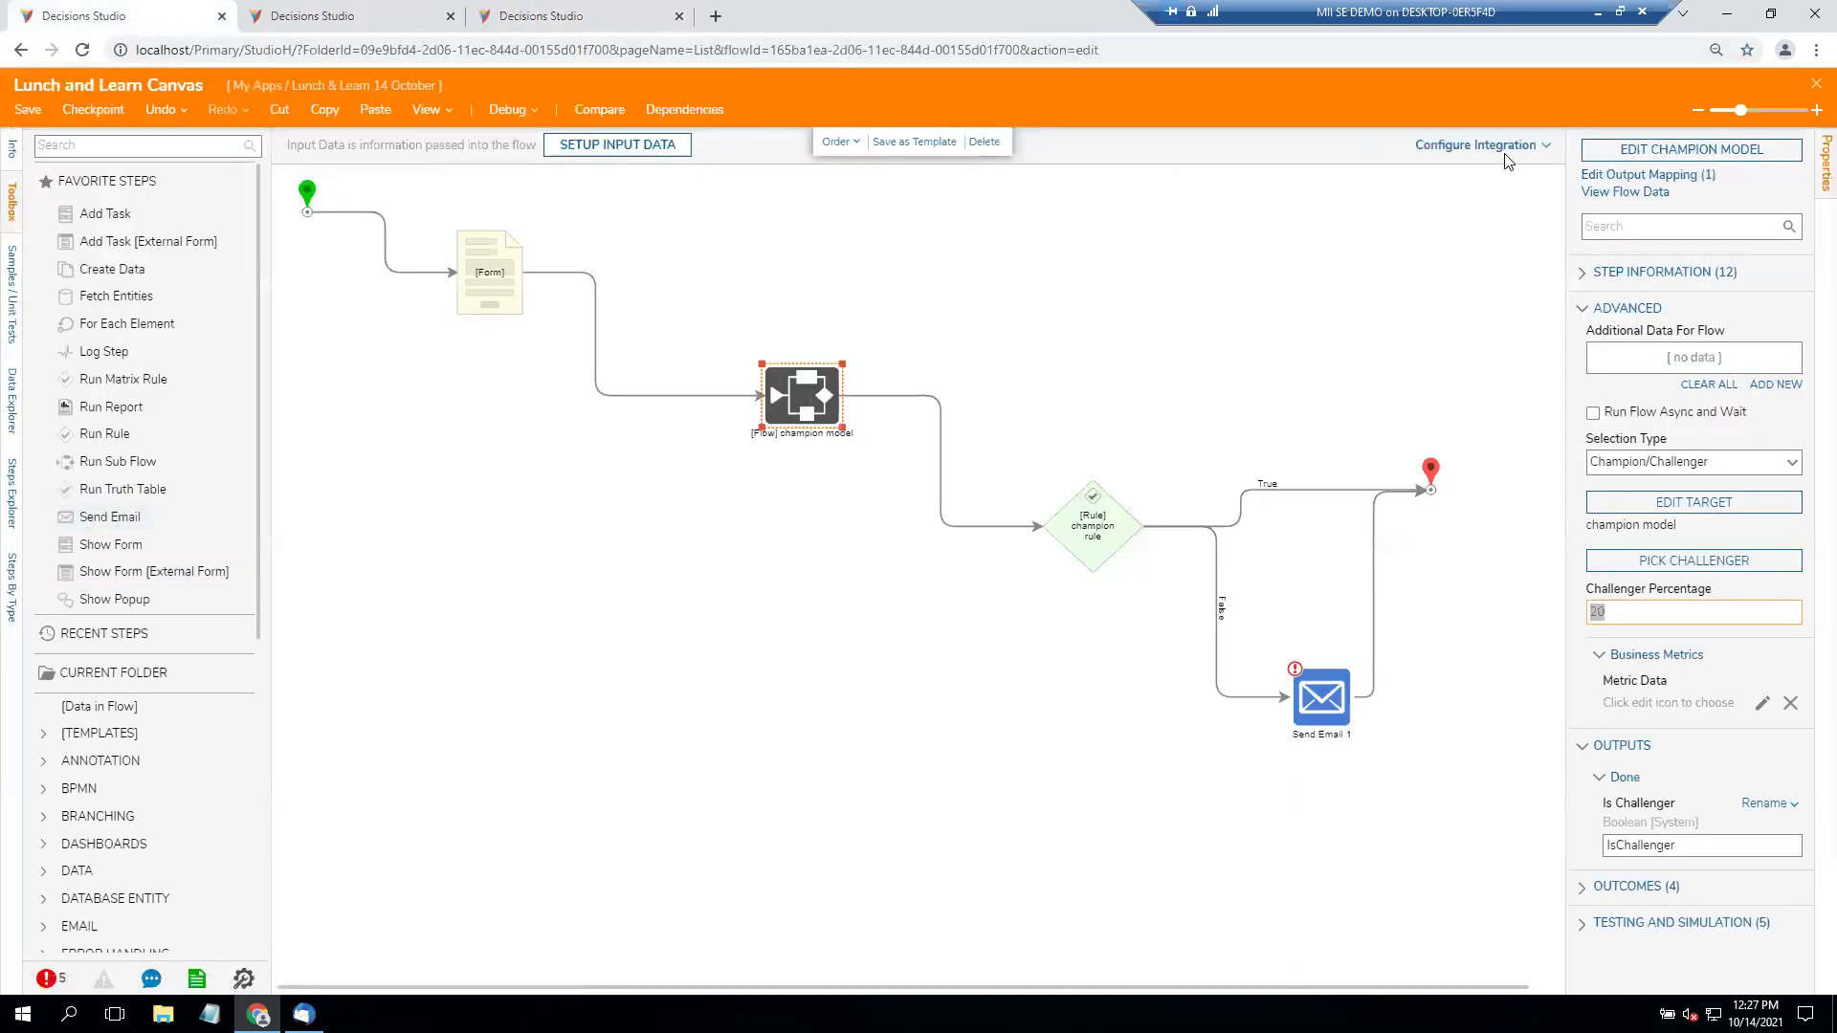
Close the Lunch and Learn Canvas flow and look through the Lending Demo and Instrument Insurance folders under Demos.
{"action": "left_click", "coordinate": [1816, 83]}
{"action": "key", "text": "Return"}
{"action": "left_click", "coordinate": [11, 277]}
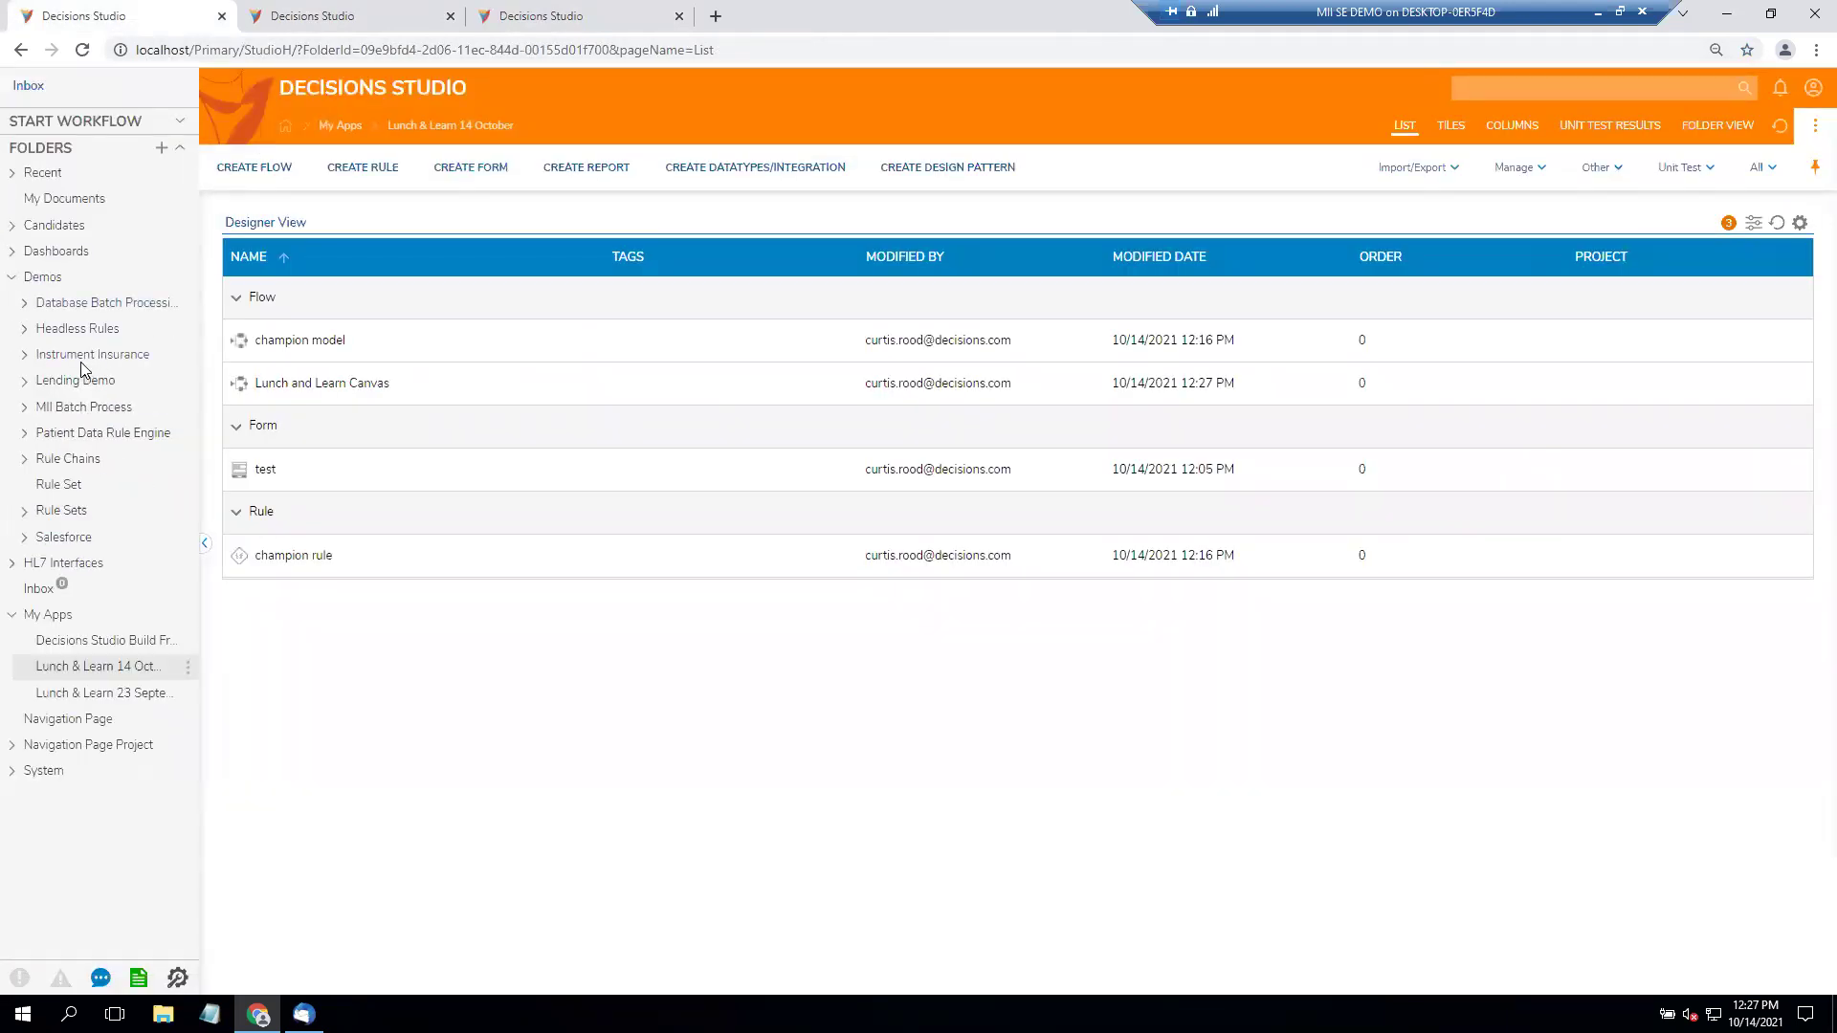
{"action": "left_click", "coordinate": [76, 380]}
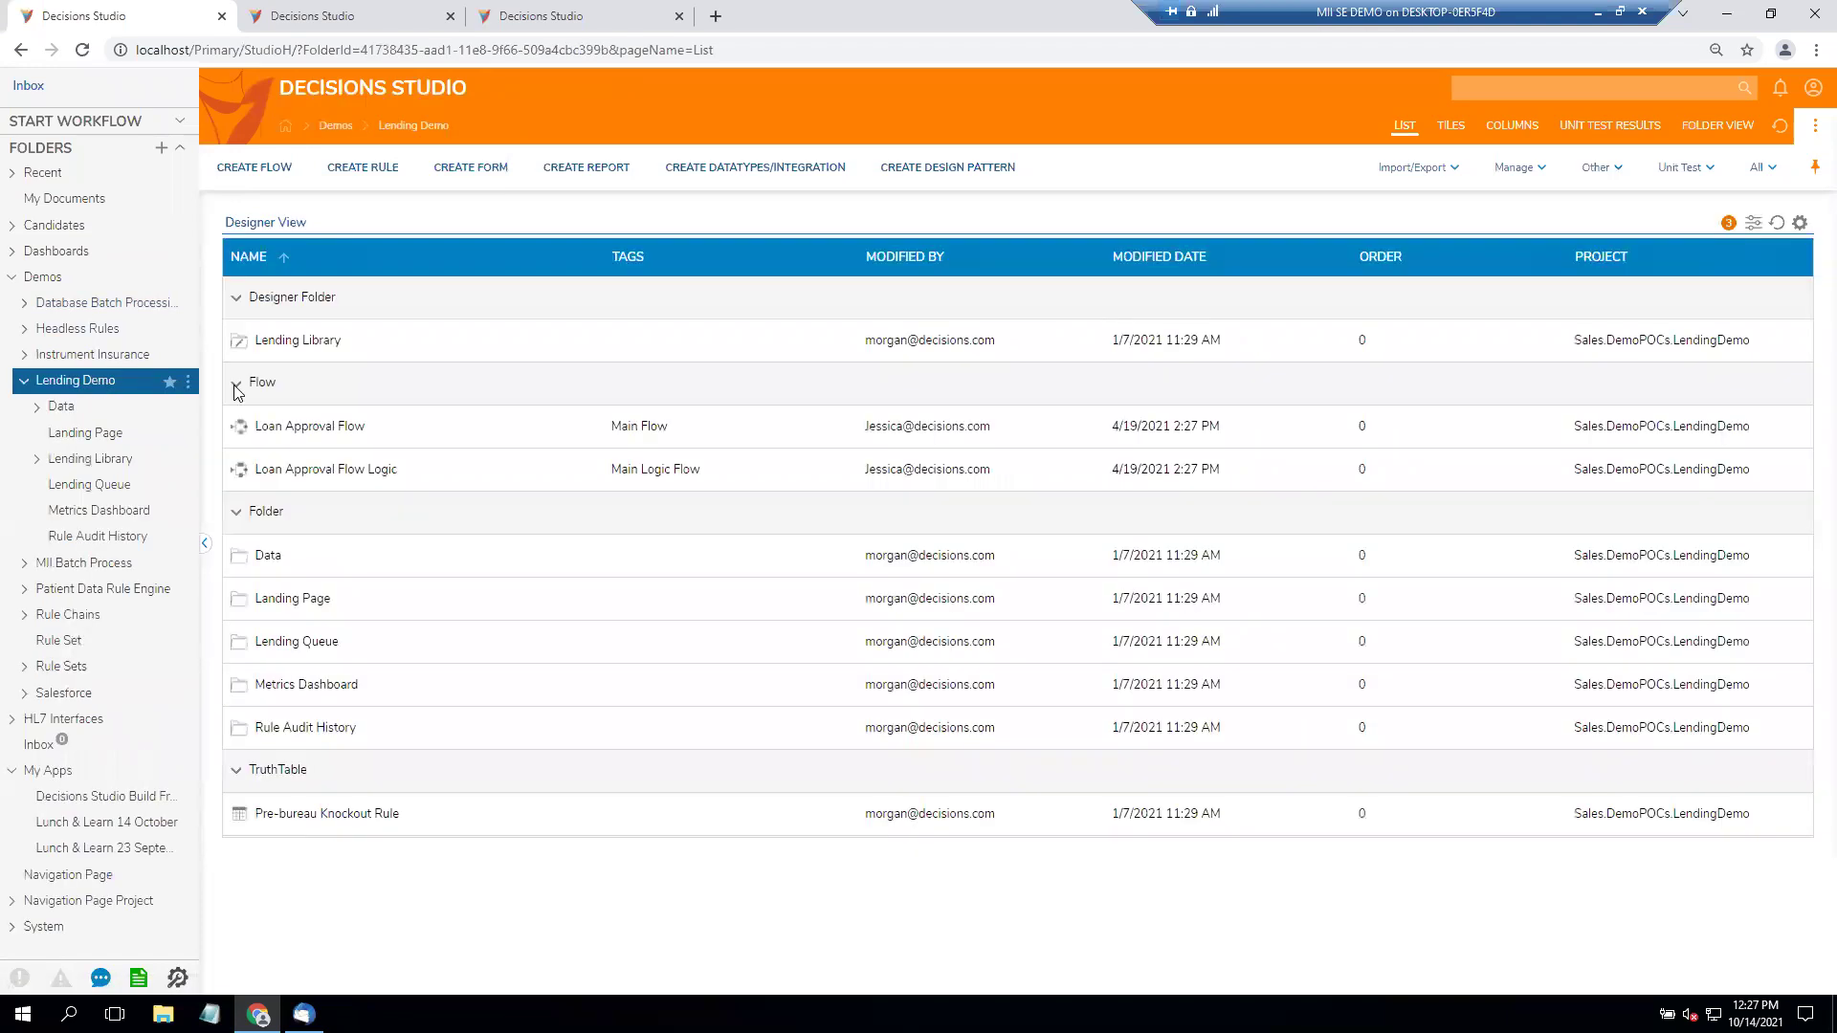
{"action": "left_click", "coordinate": [80, 358]}
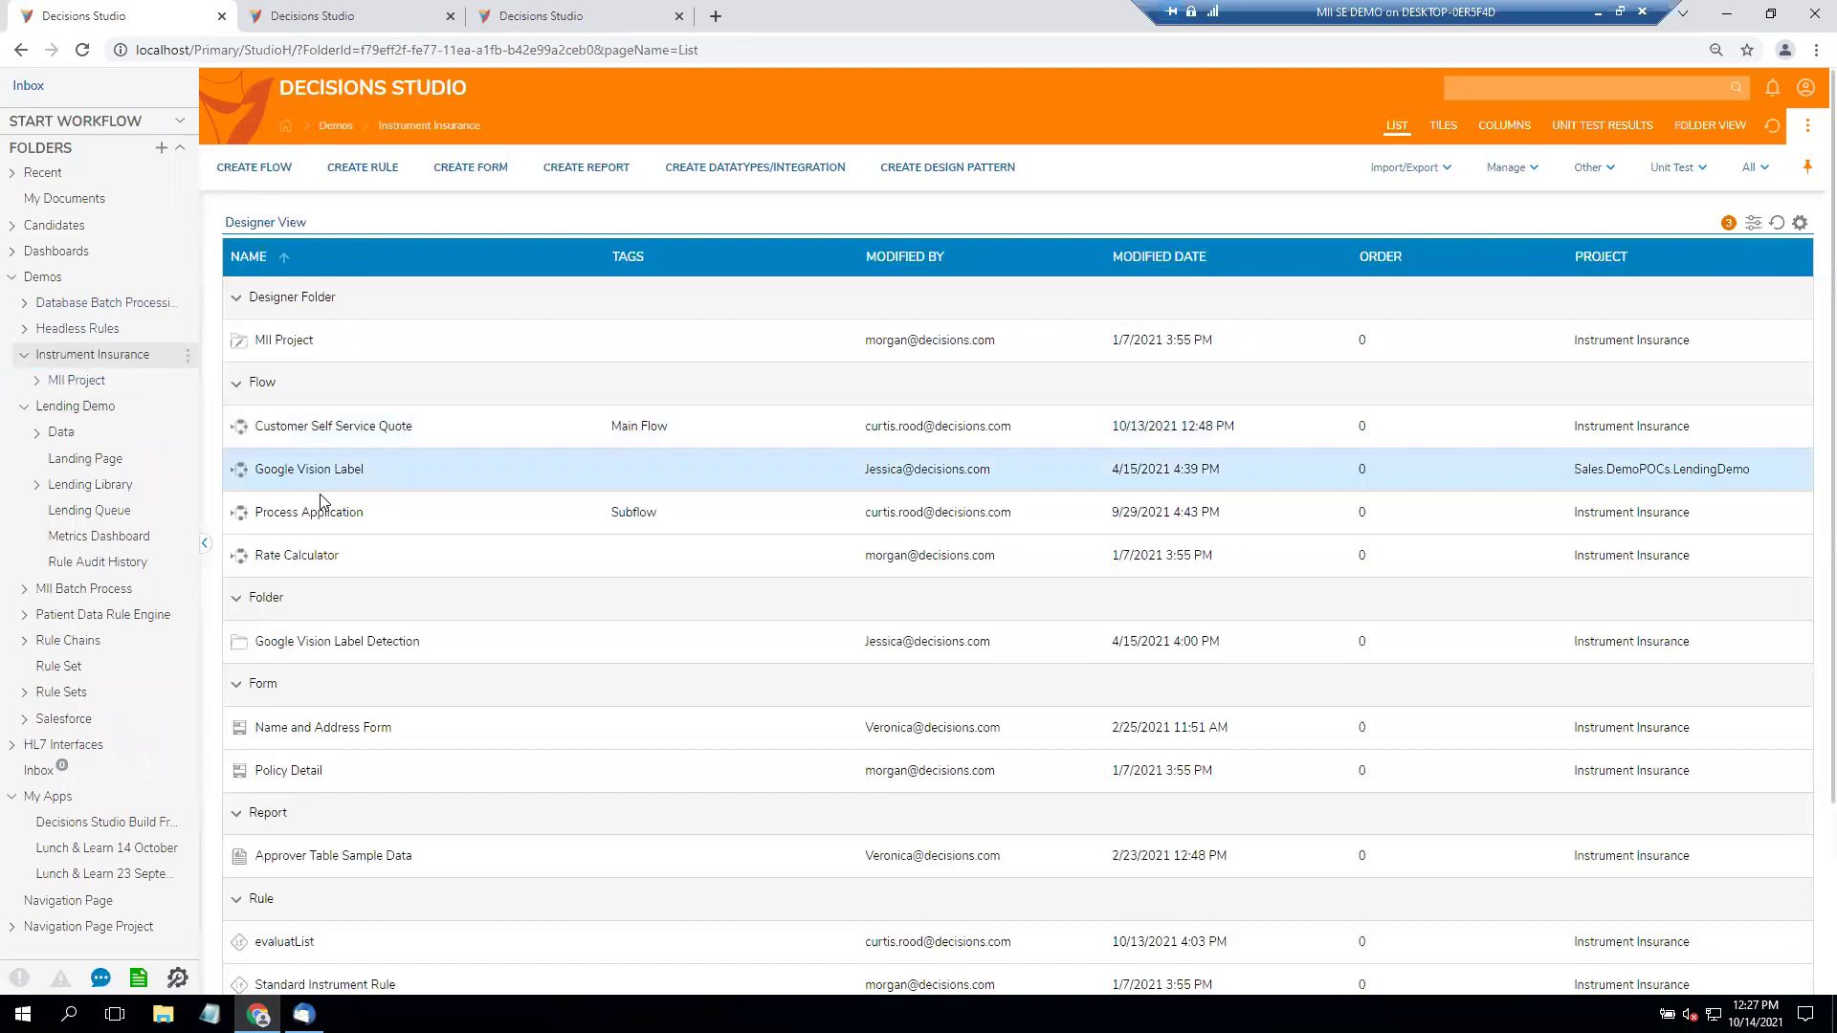
{"action": "scroll", "coordinate": [362, 681], "scroll_direction": "down", "scroll_amount": 2}
{"action": "scroll", "coordinate": [350, 727], "scroll_direction": "down", "scroll_amount": 1}
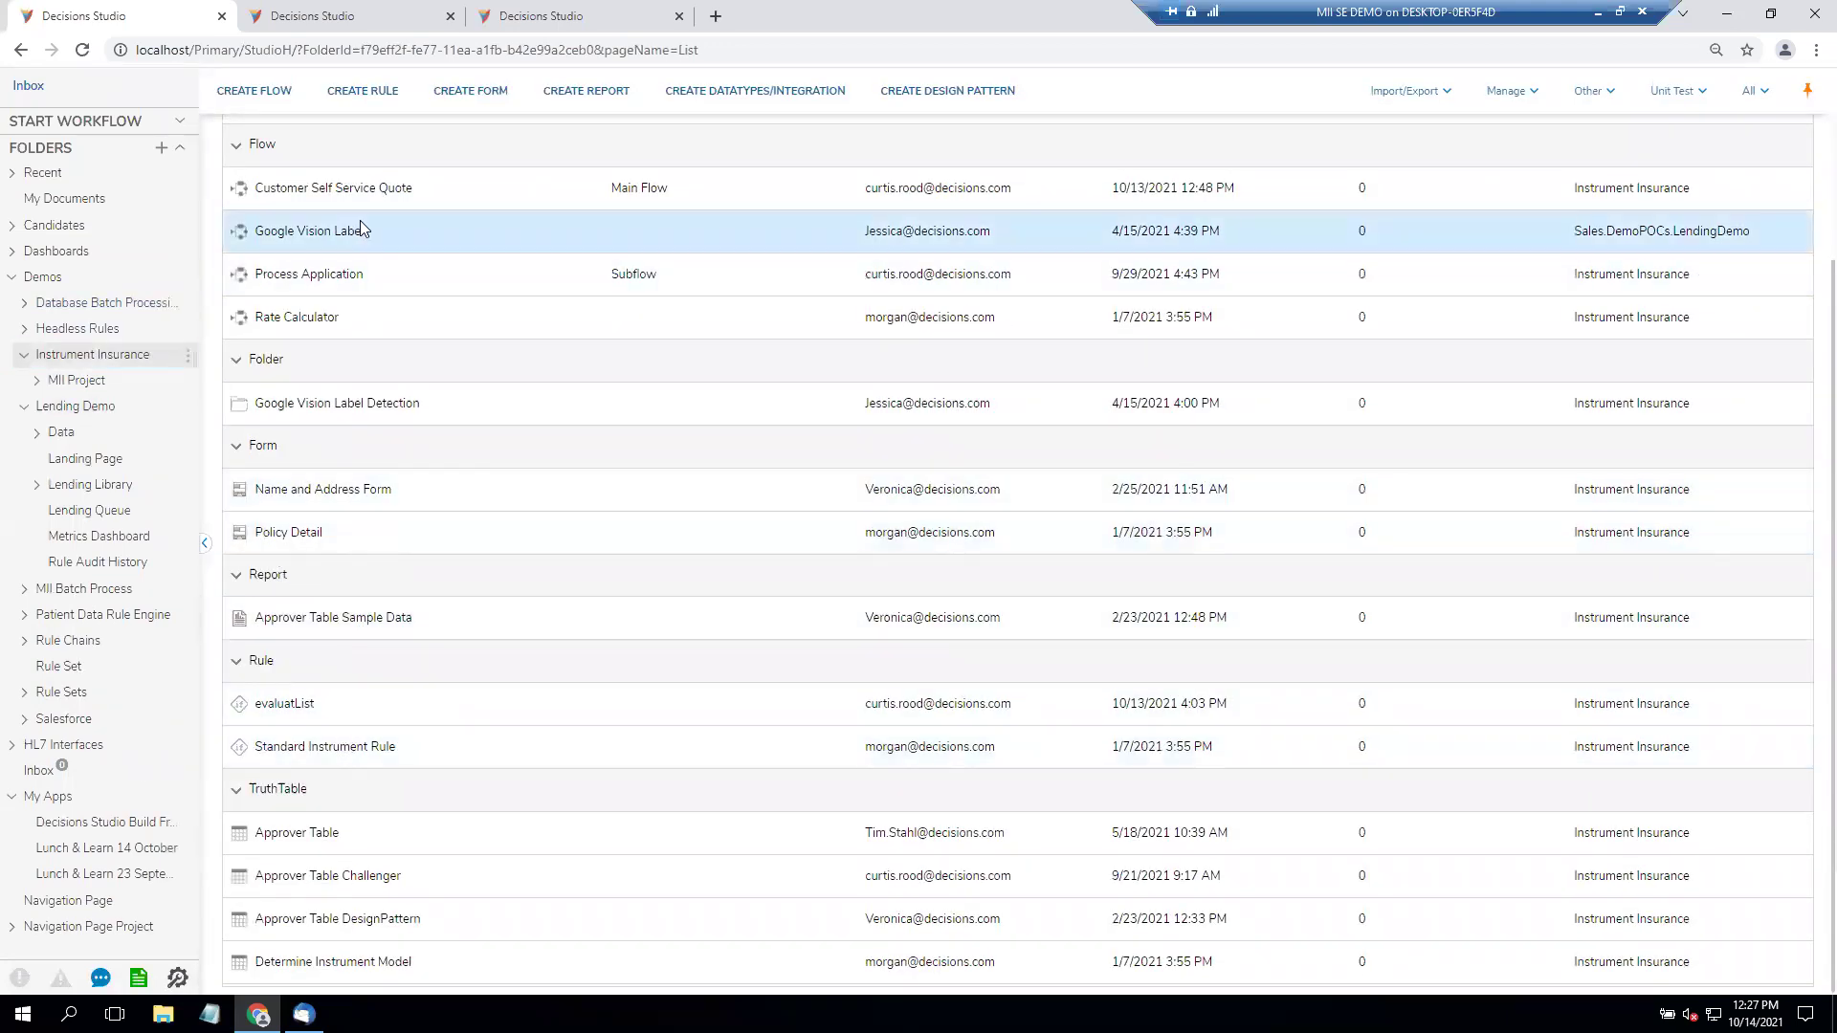
Return to the Customer Self Service Quote flow and examine the data available in it, down to PolicyApplication.
{"action": "left_click", "coordinate": [350, 13]}
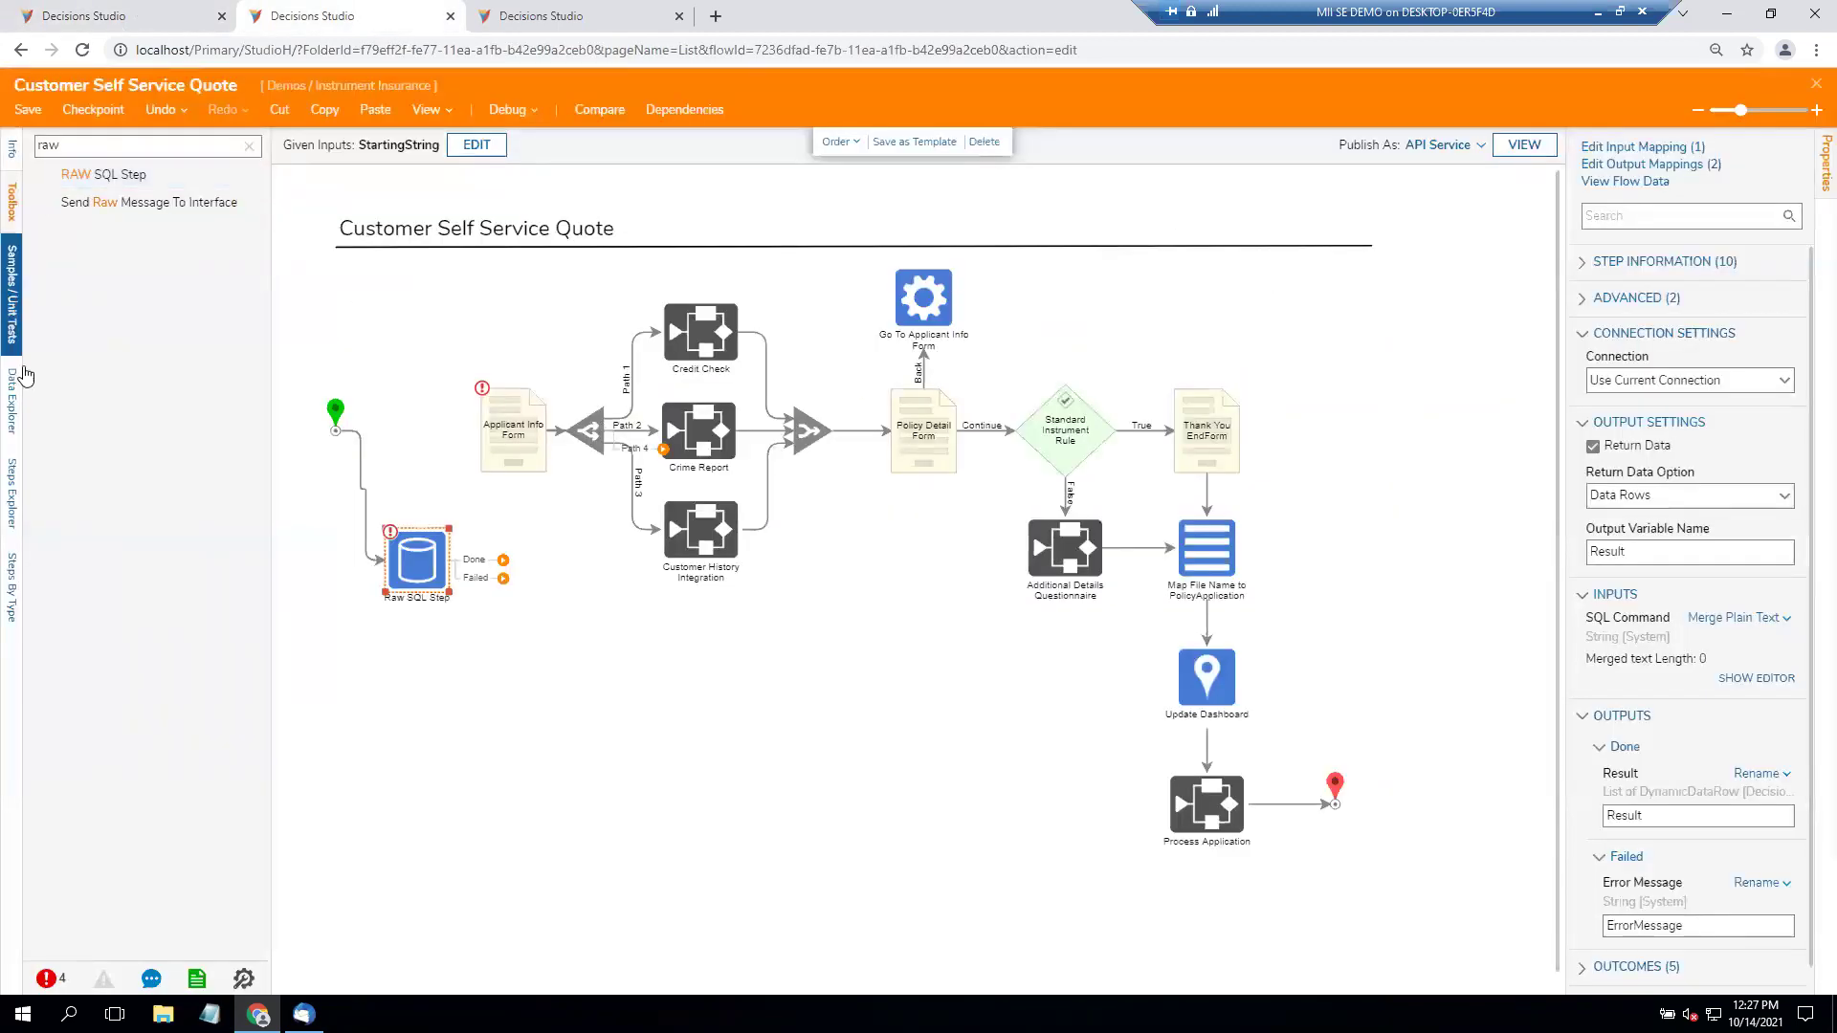
{"action": "left_click", "coordinate": [14, 426]}
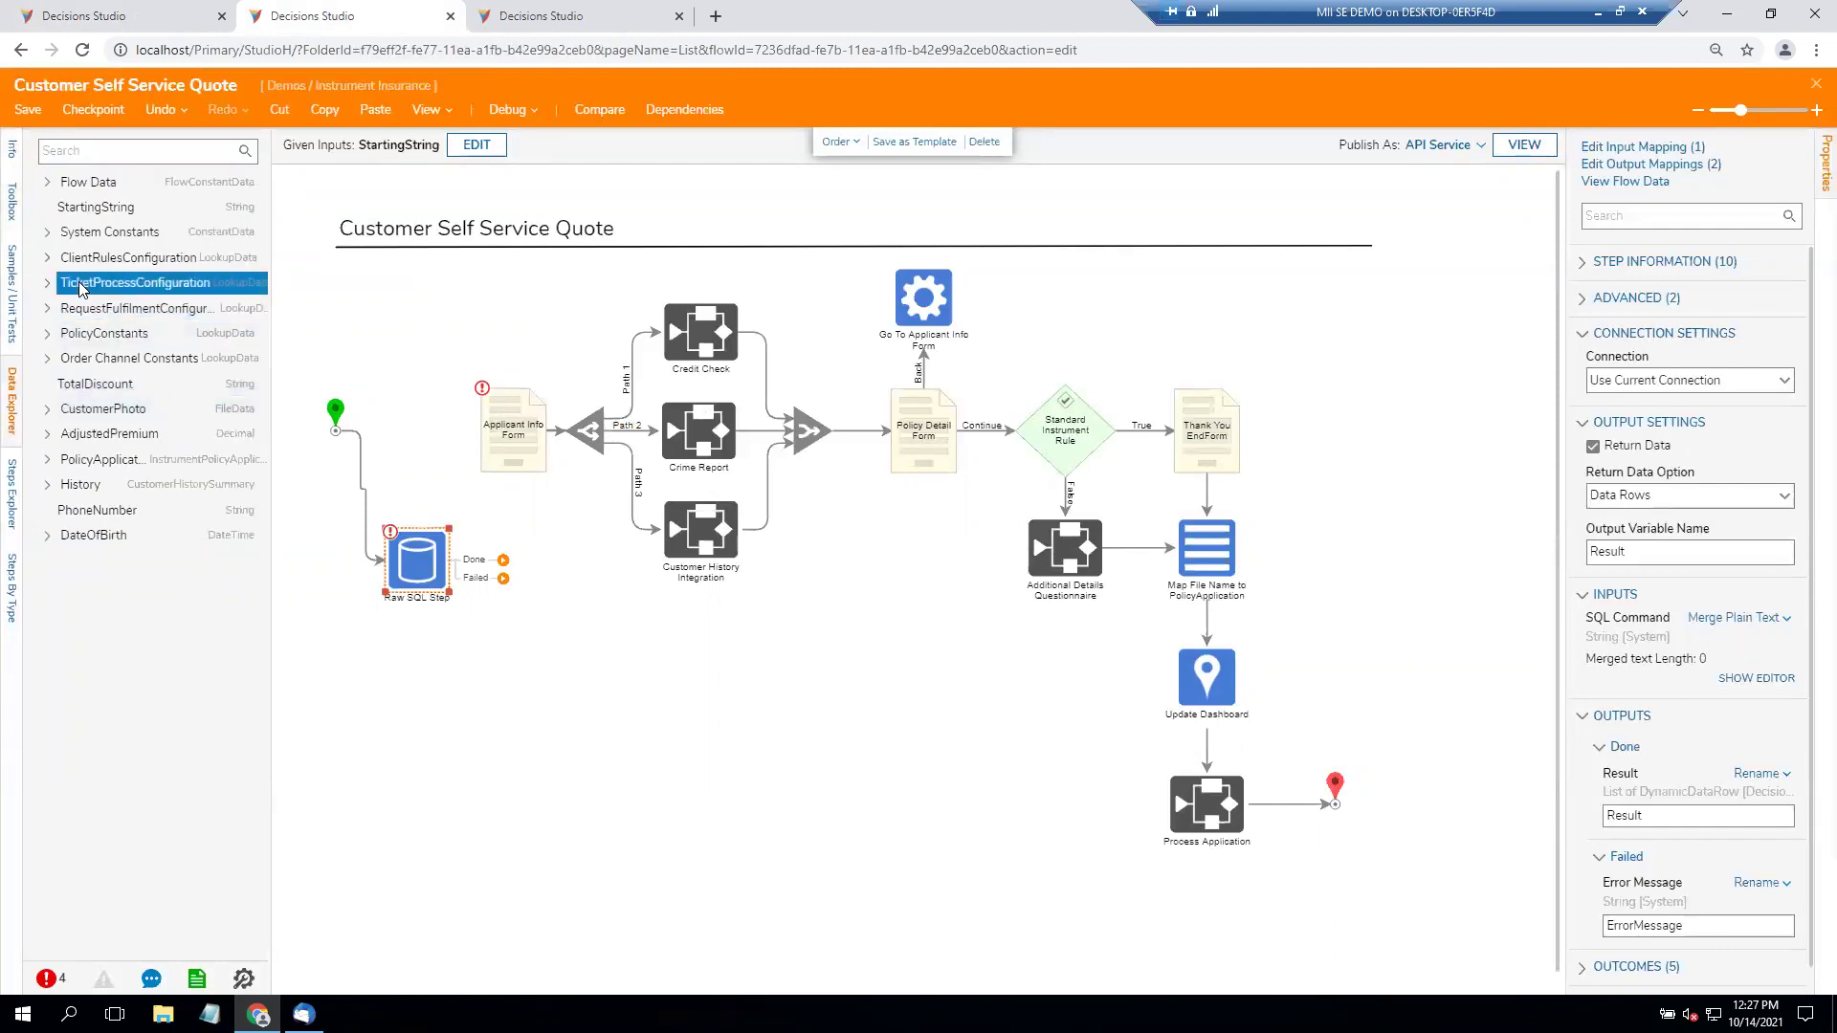
{"action": "left_click", "coordinate": [59, 260]}
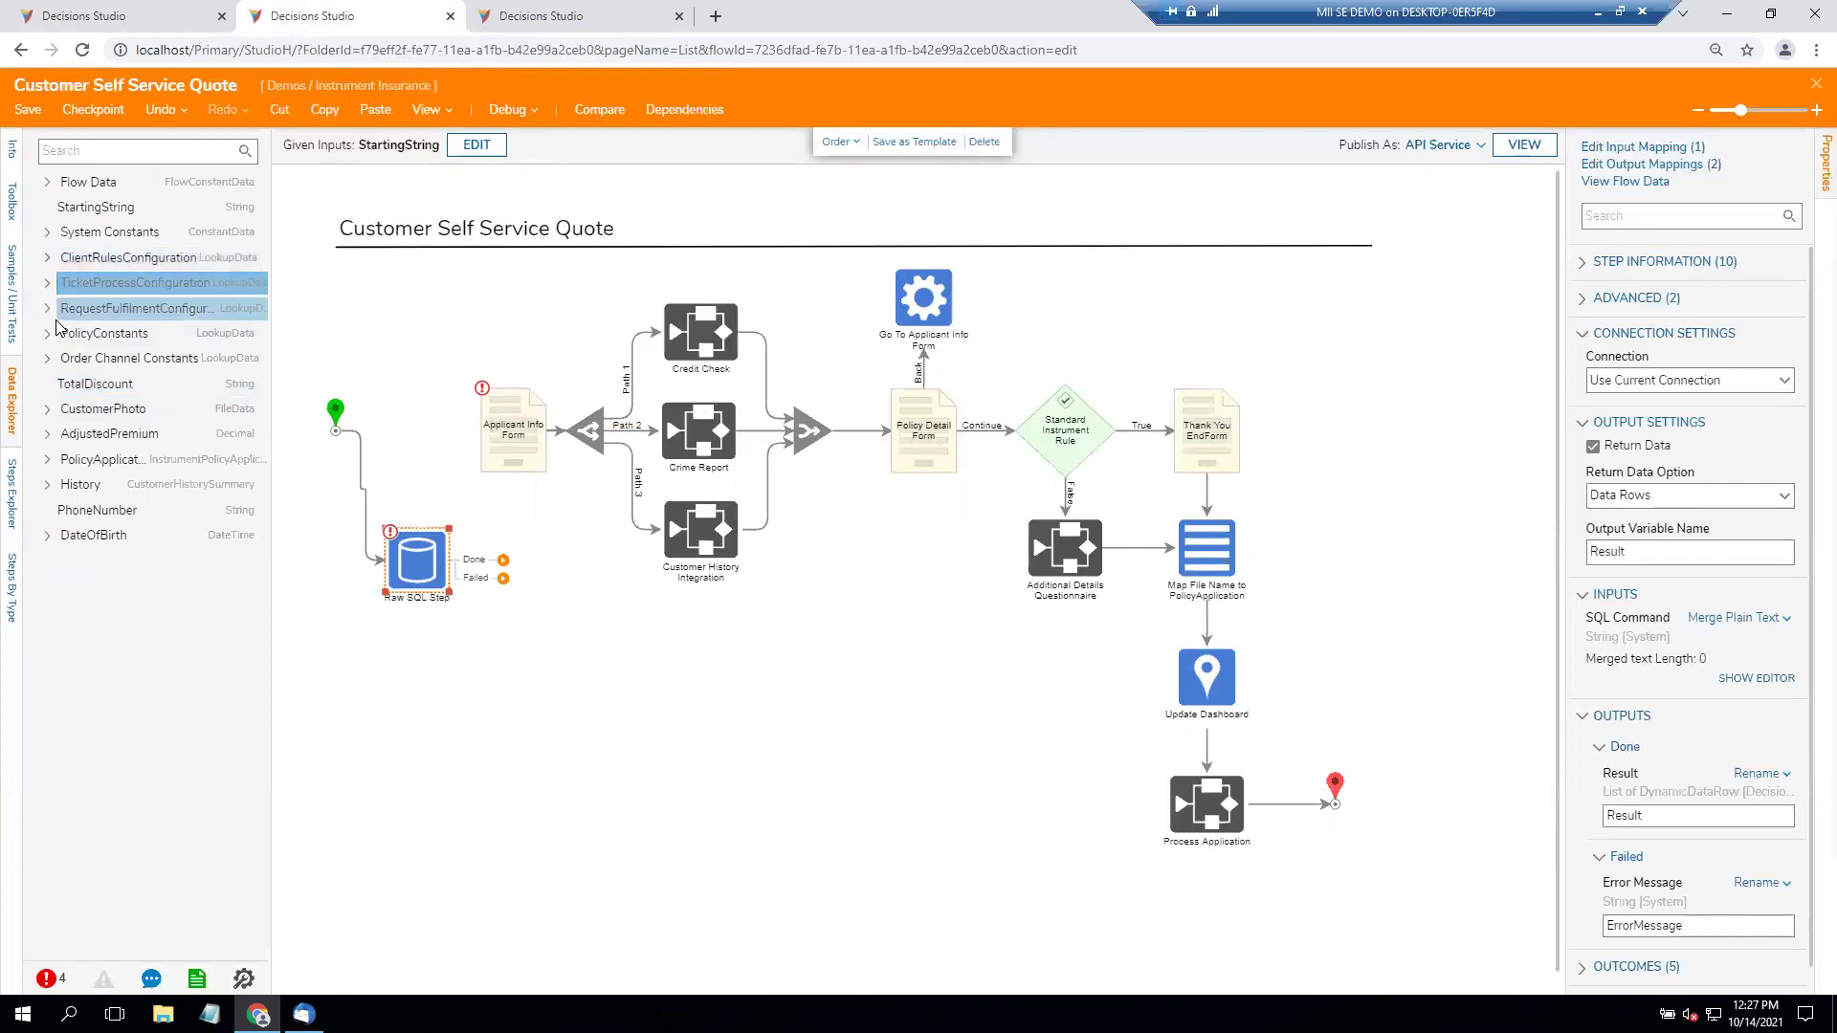
{"action": "left_click", "coordinate": [66, 388]}
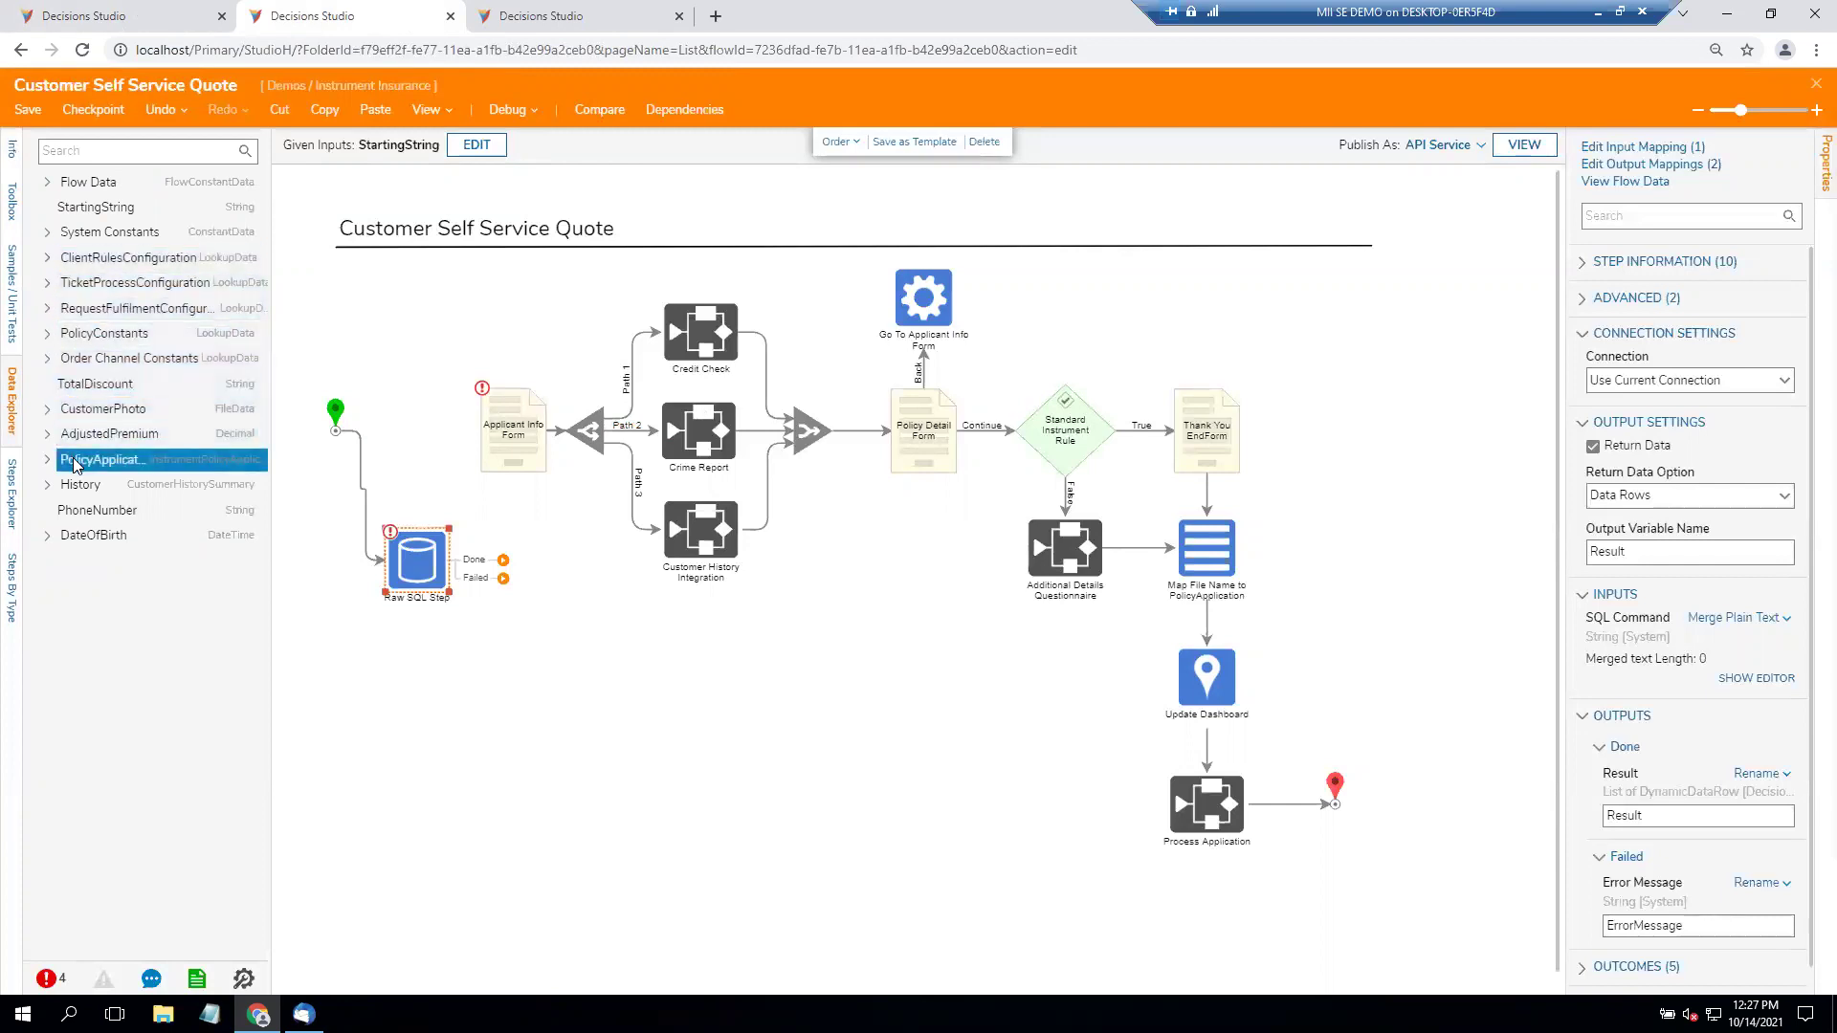
In the new database query, search the tables for Insurance and generate a Select query for InstrumentInsurance_InstrumentPolicyApplication.
{"action": "left_click", "coordinate": [615, 19]}
{"action": "type", "text": "Insurance"}
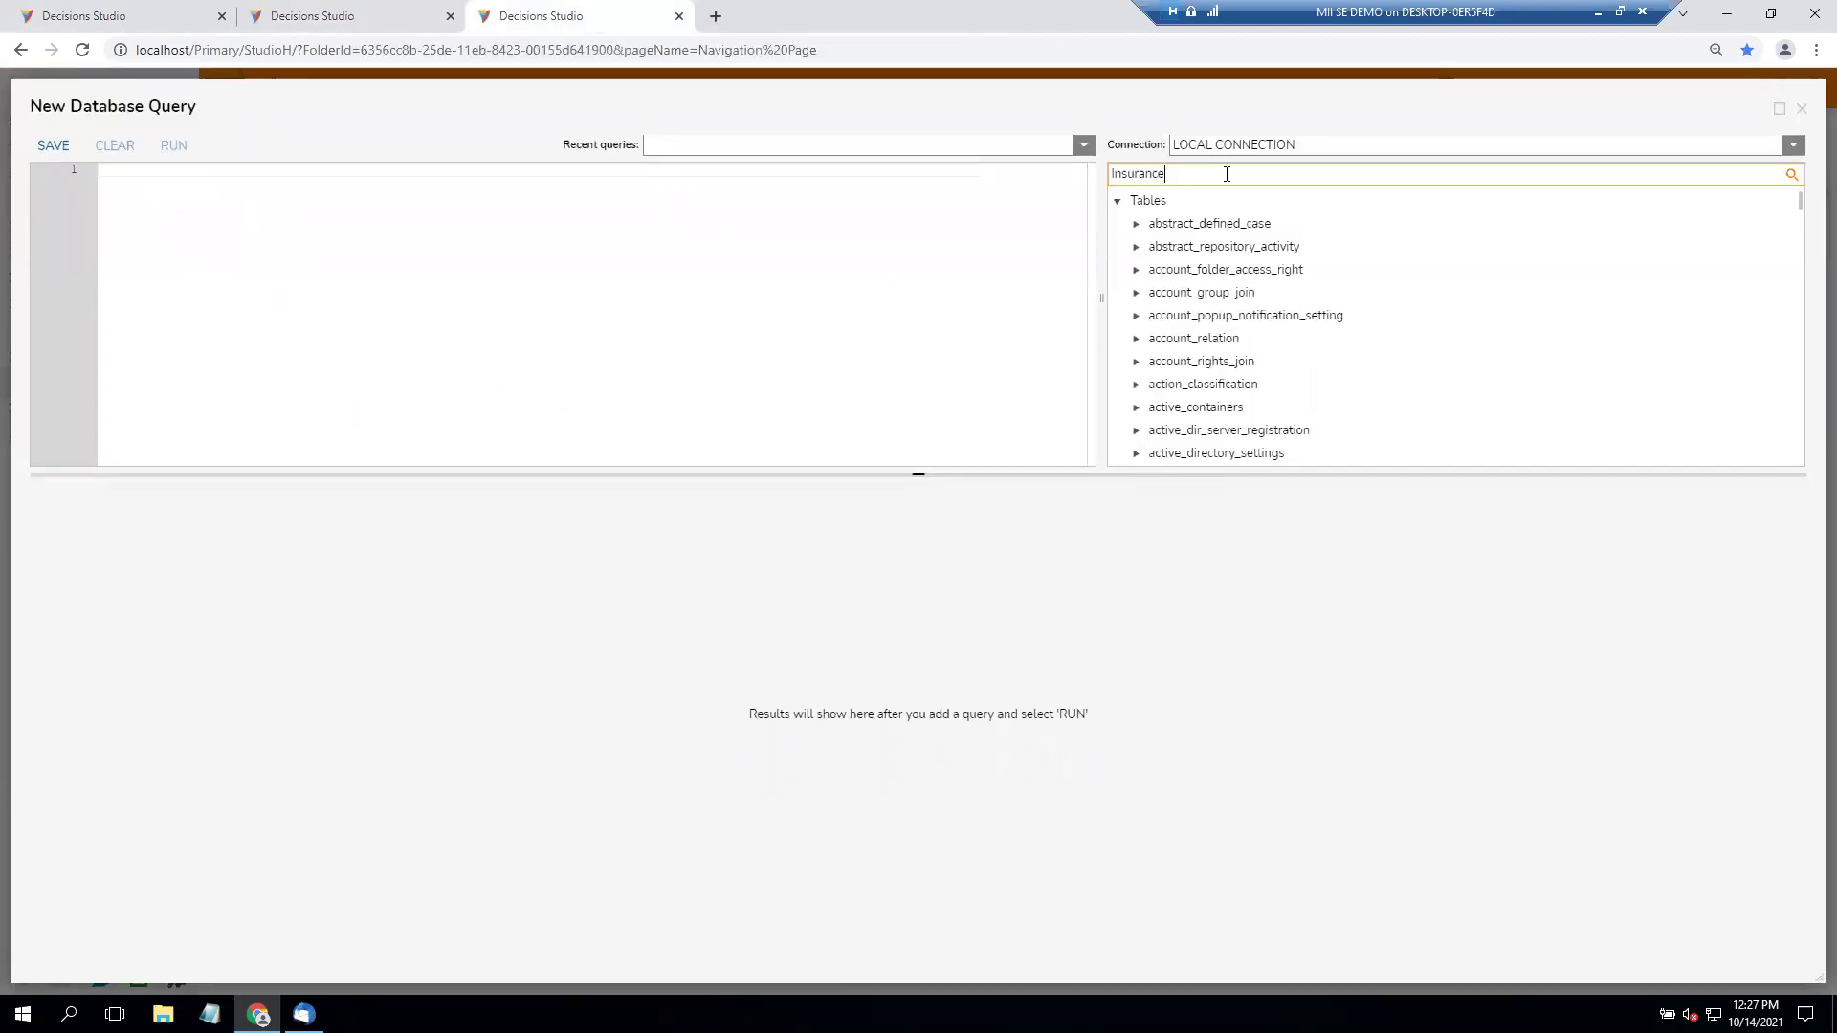
{"action": "right_click", "coordinate": [1139, 316]}
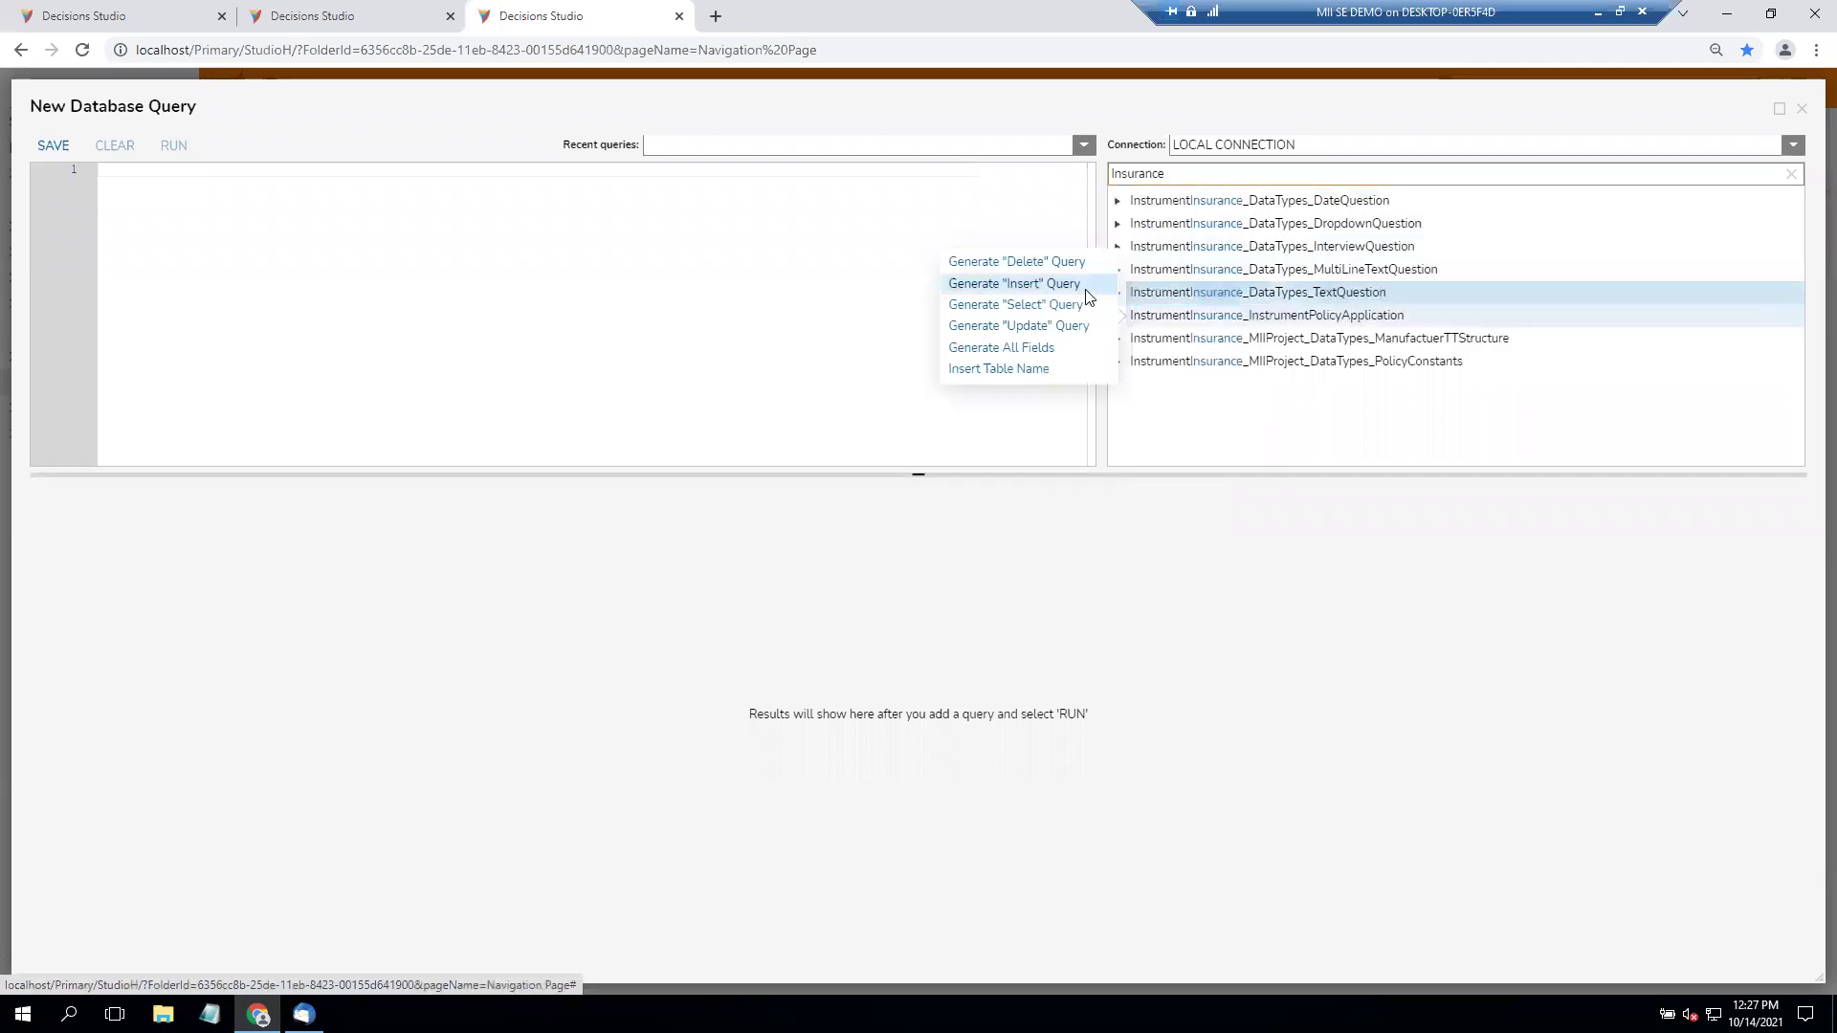
{"action": "left_click", "coordinate": [1058, 304]}
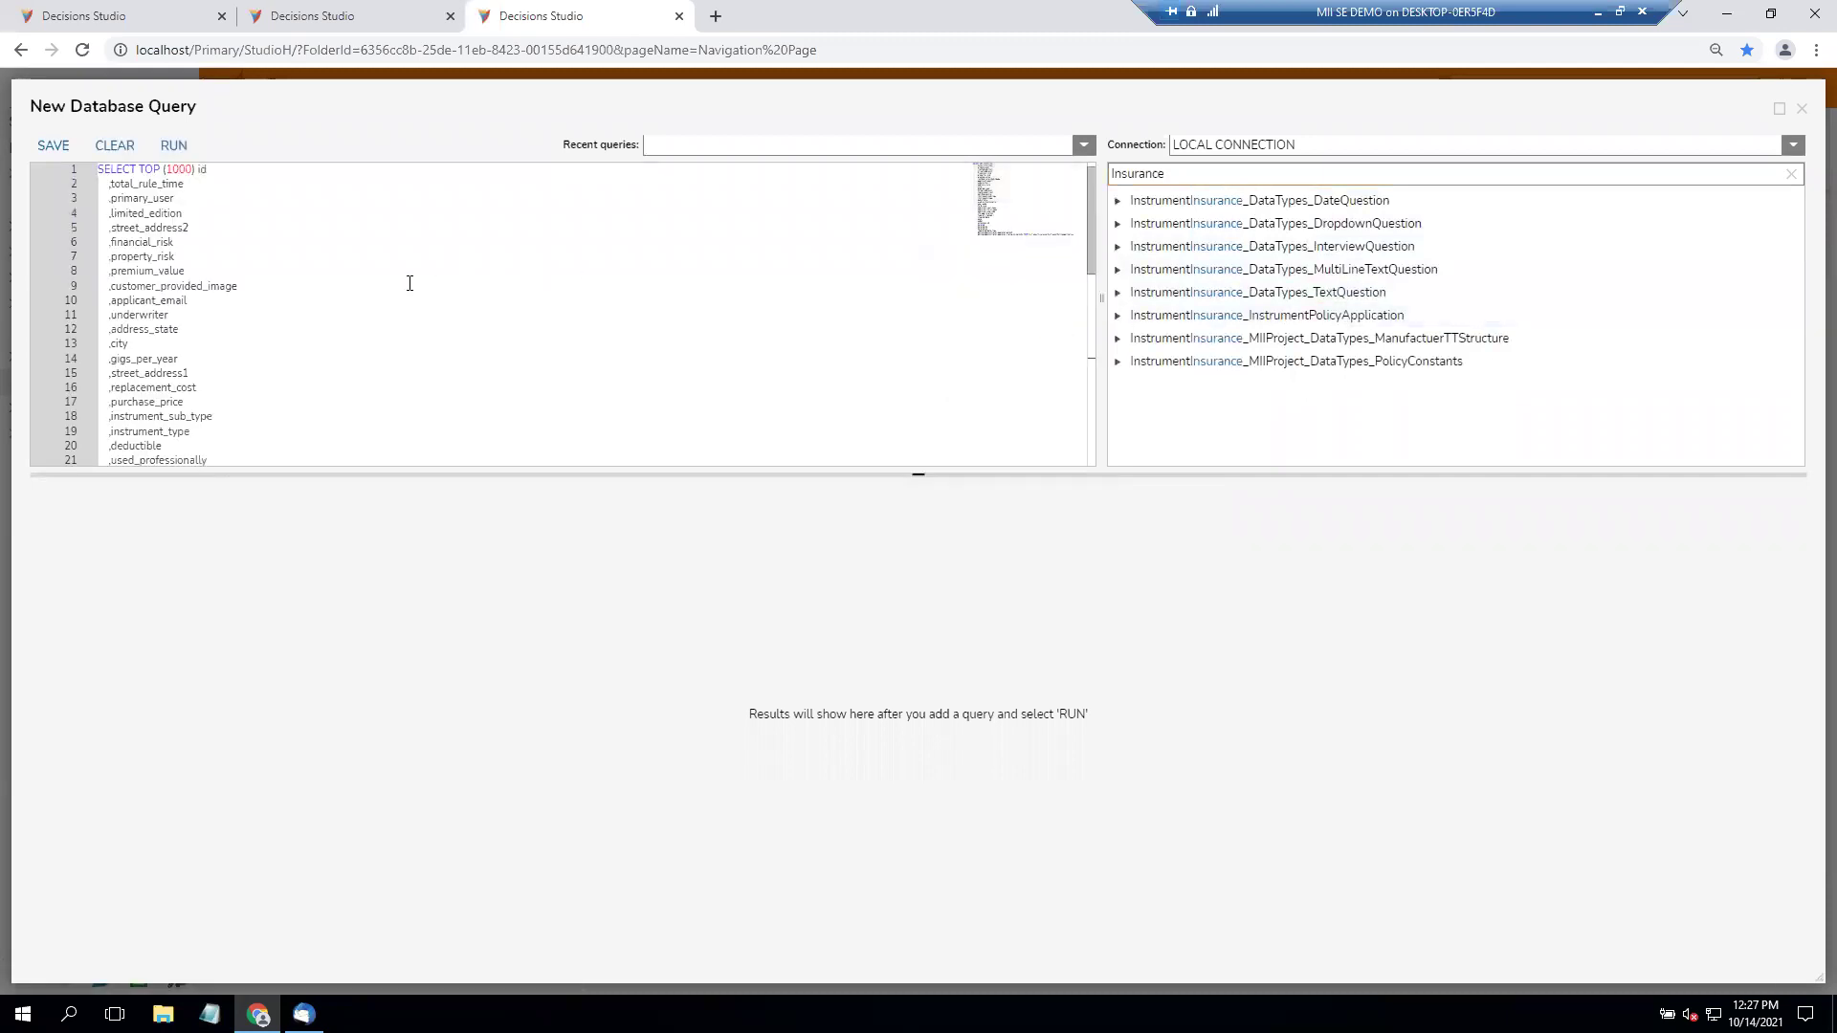
Remove TOP (1000) from the generated Select query and run it.
{"action": "left_click_drag", "start_coordinate": [195, 170], "coordinate": [143, 169]}
{"action": "key", "text": "BackSpace"}
{"action": "left_click", "coordinate": [173, 145]}
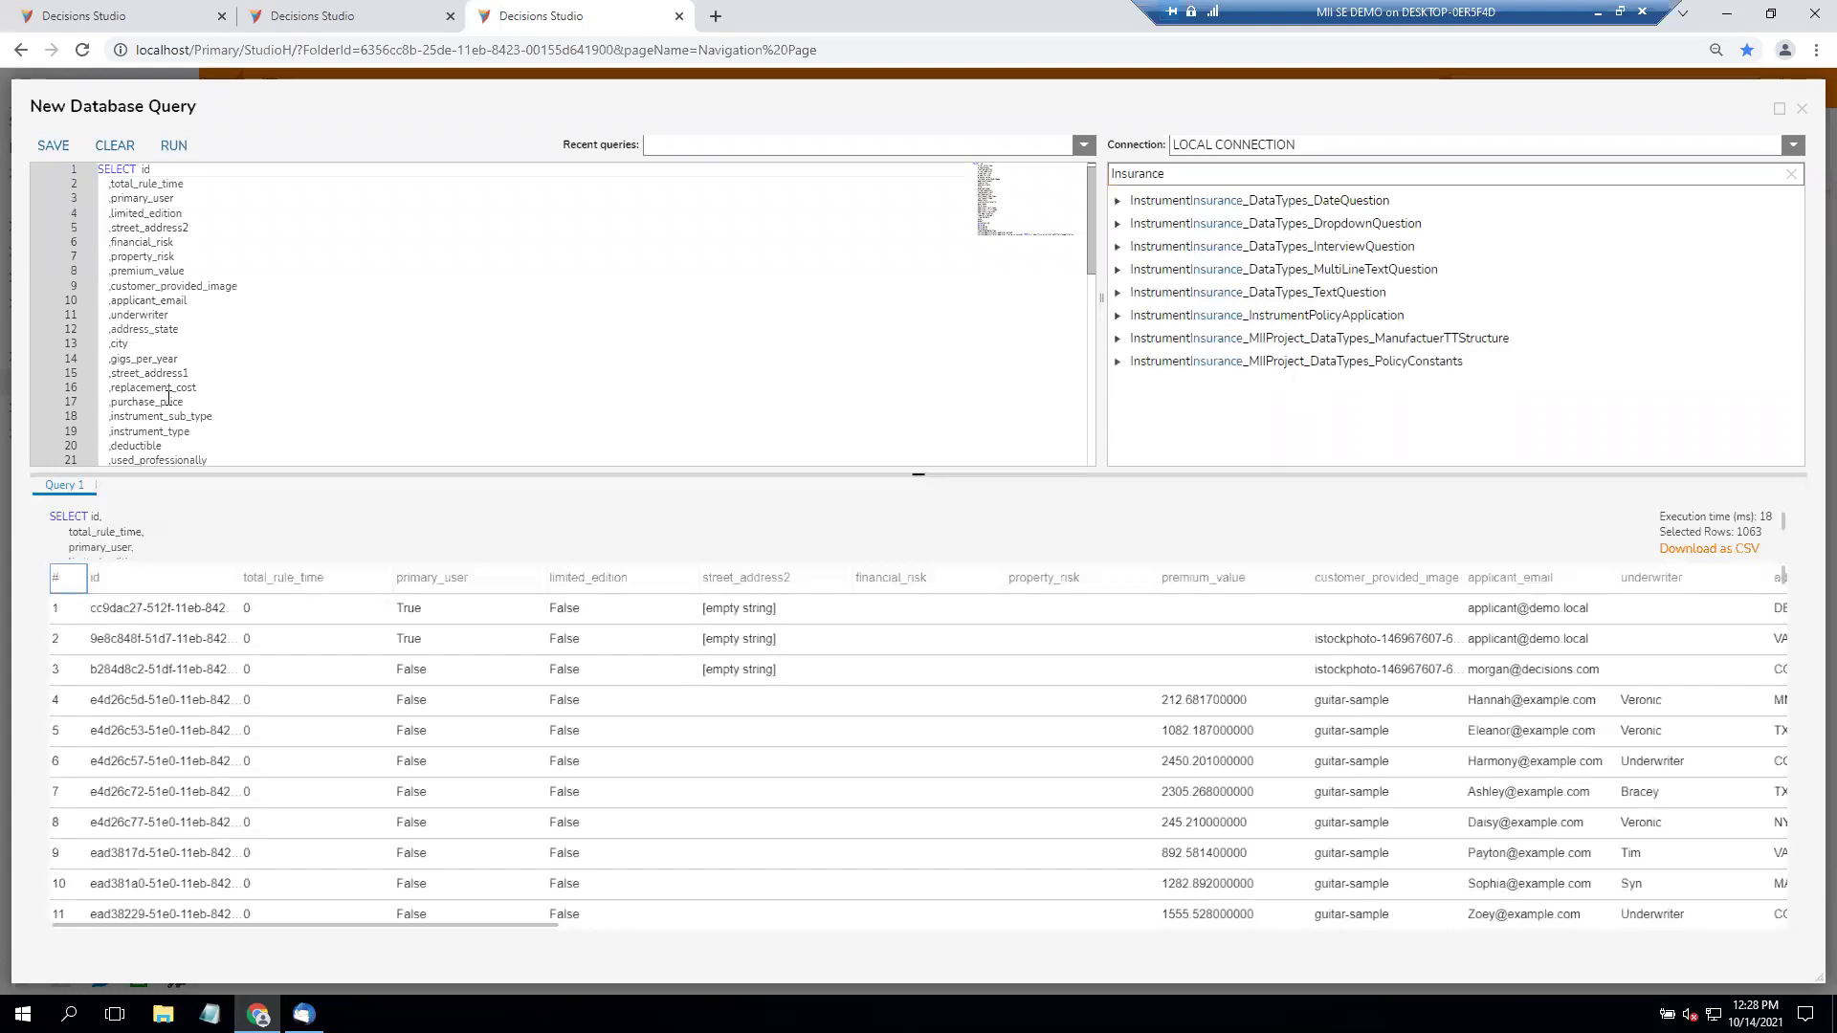
Copy the whole Select query and save it as the SQL Command text of the Raw SQL Step in the Customer Self Service Quote flow.
{"action": "key", "text": "ctrl+a"}
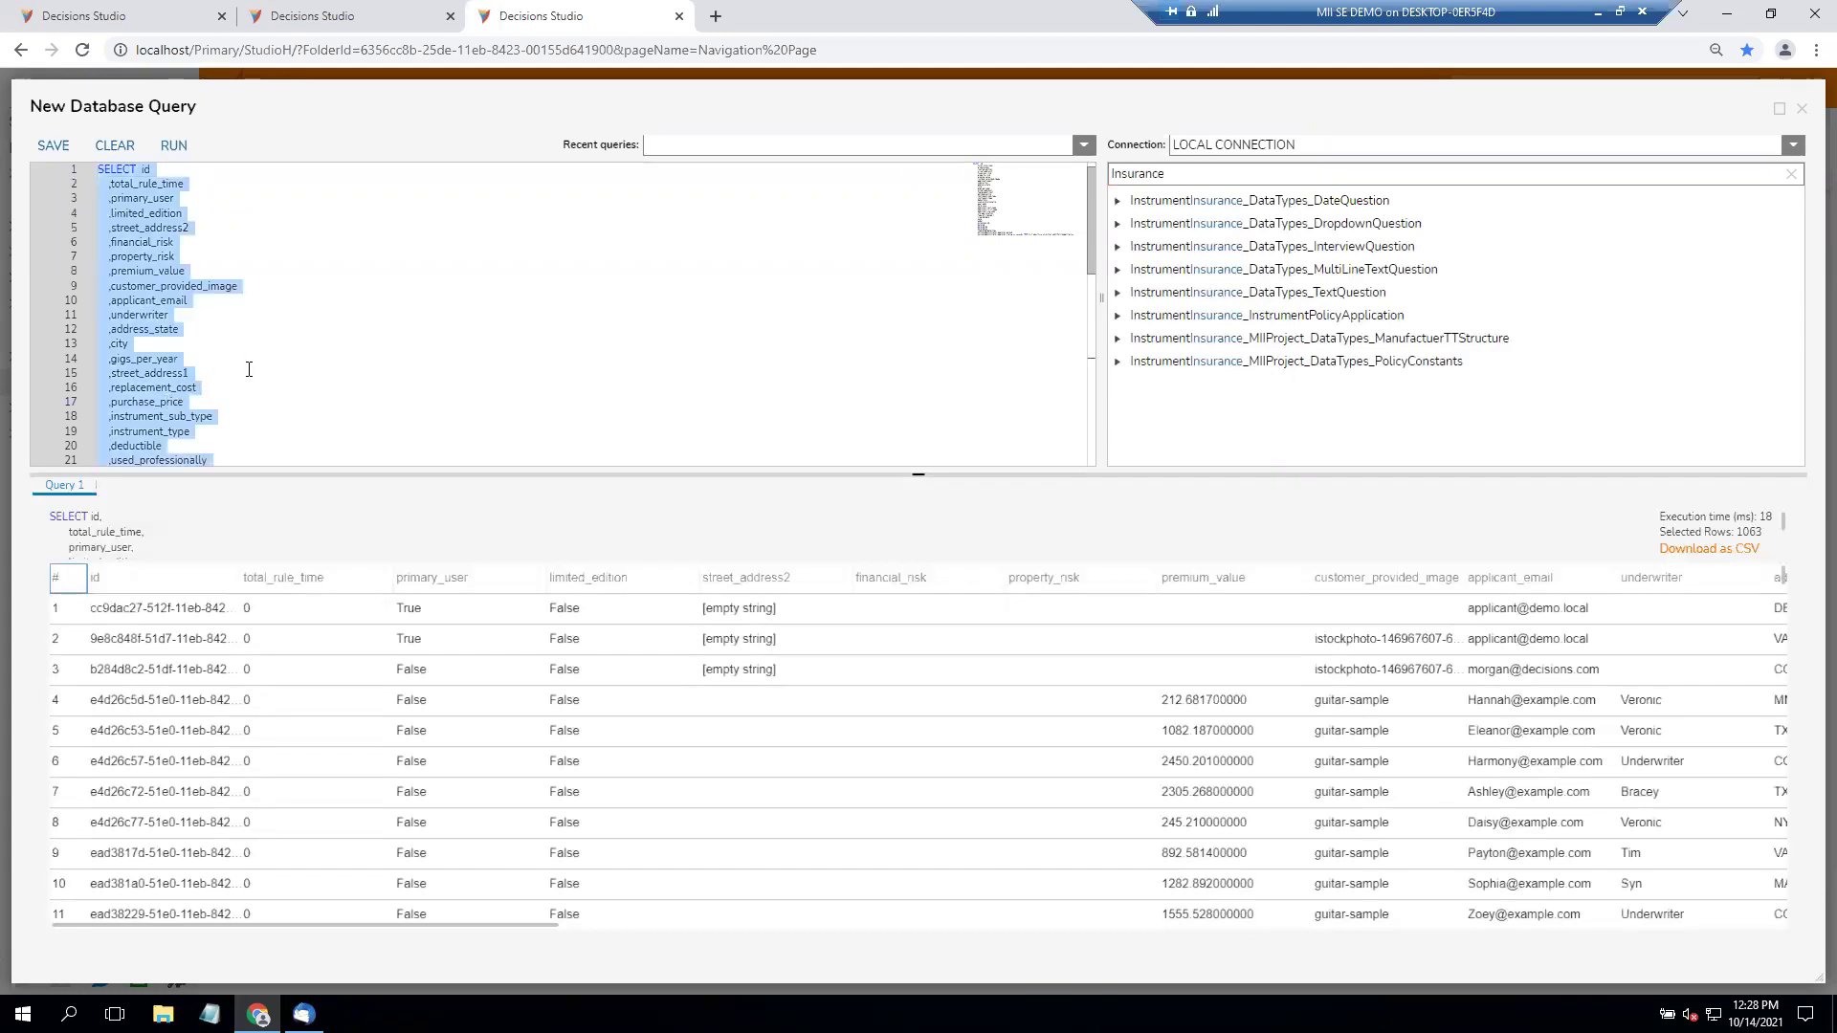
{"action": "left_click", "coordinate": [315, 18]}
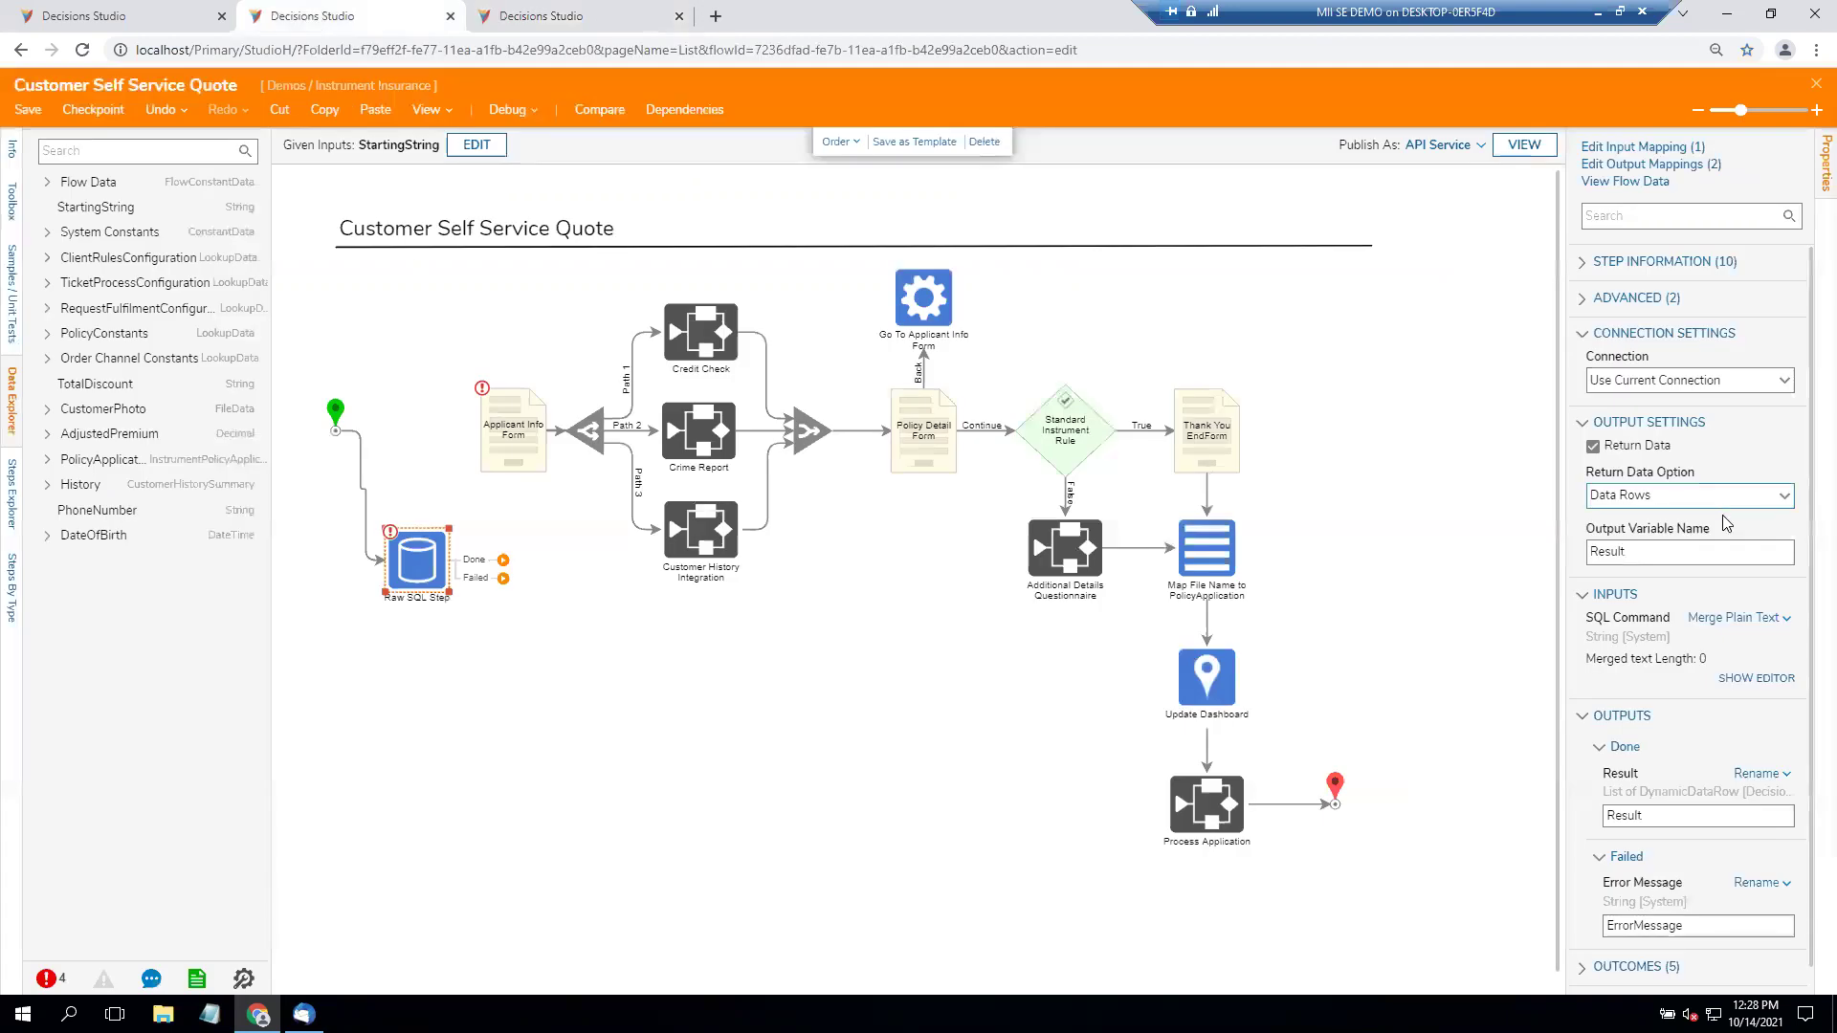
{"action": "left_click", "coordinate": [1756, 678]}
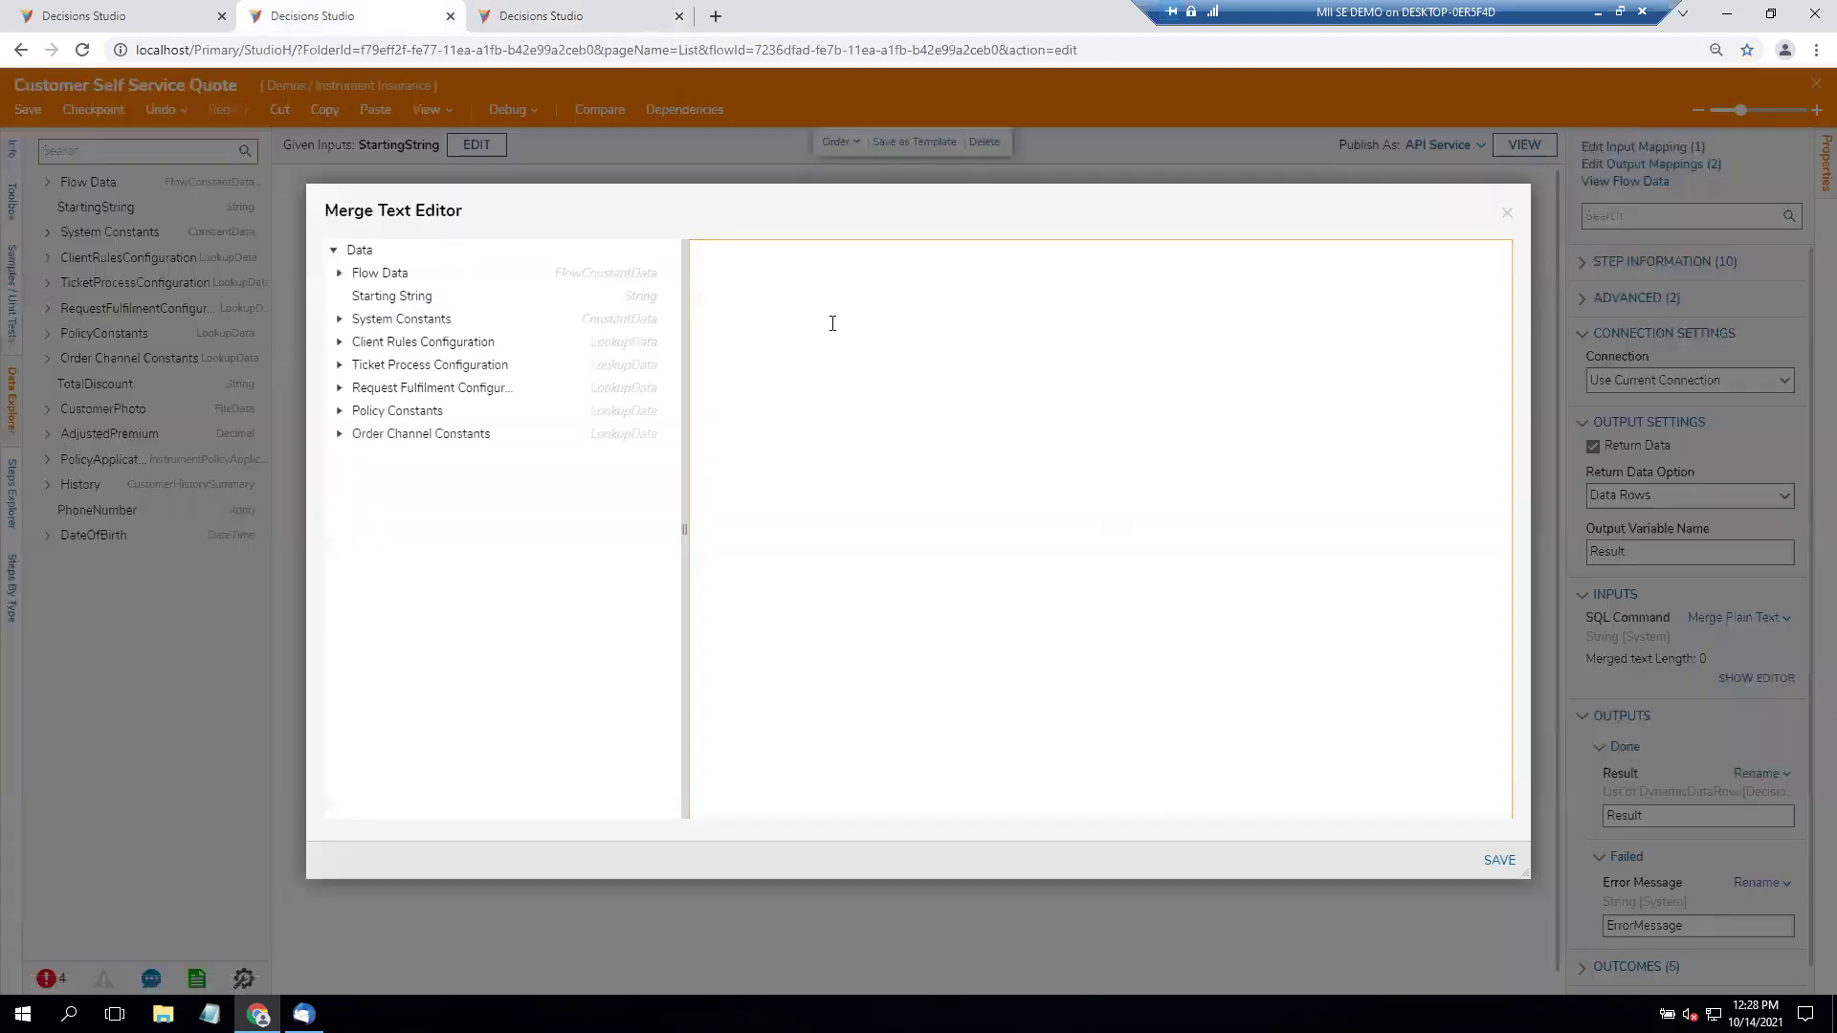
{"action": "key", "text": "ctrl+v"}
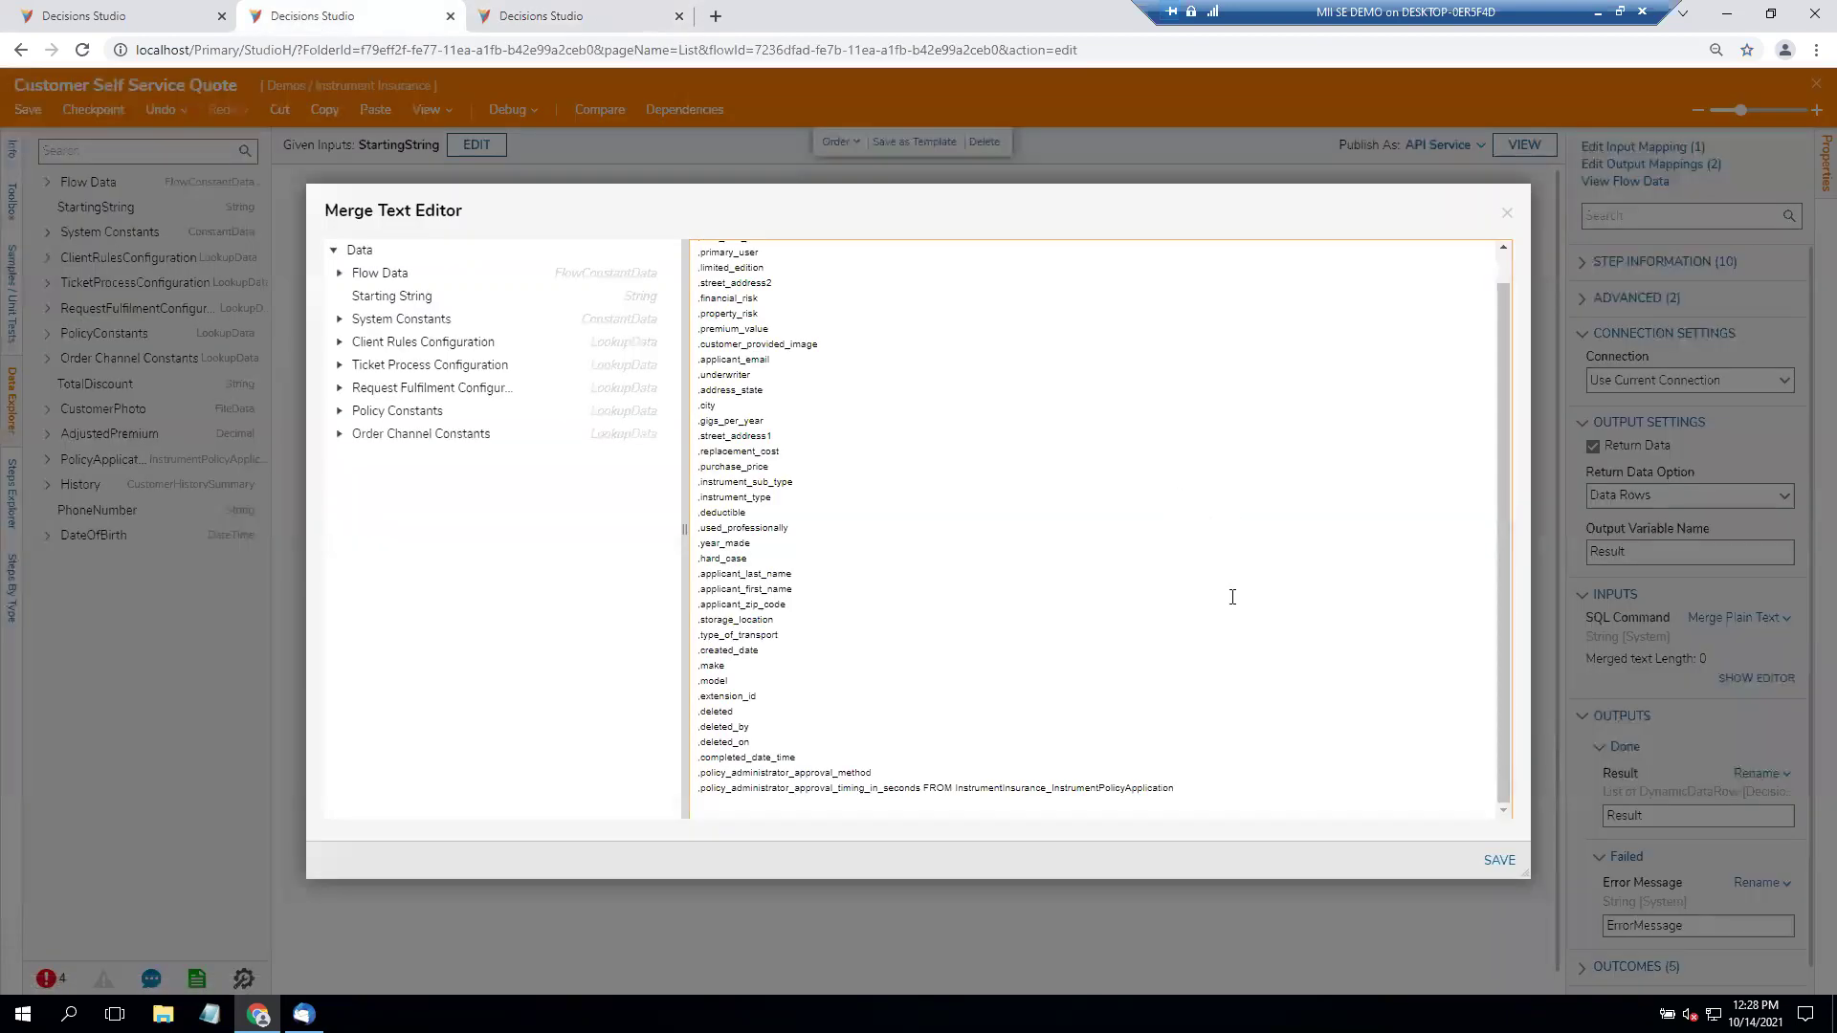
{"action": "left_click", "coordinate": [1498, 861]}
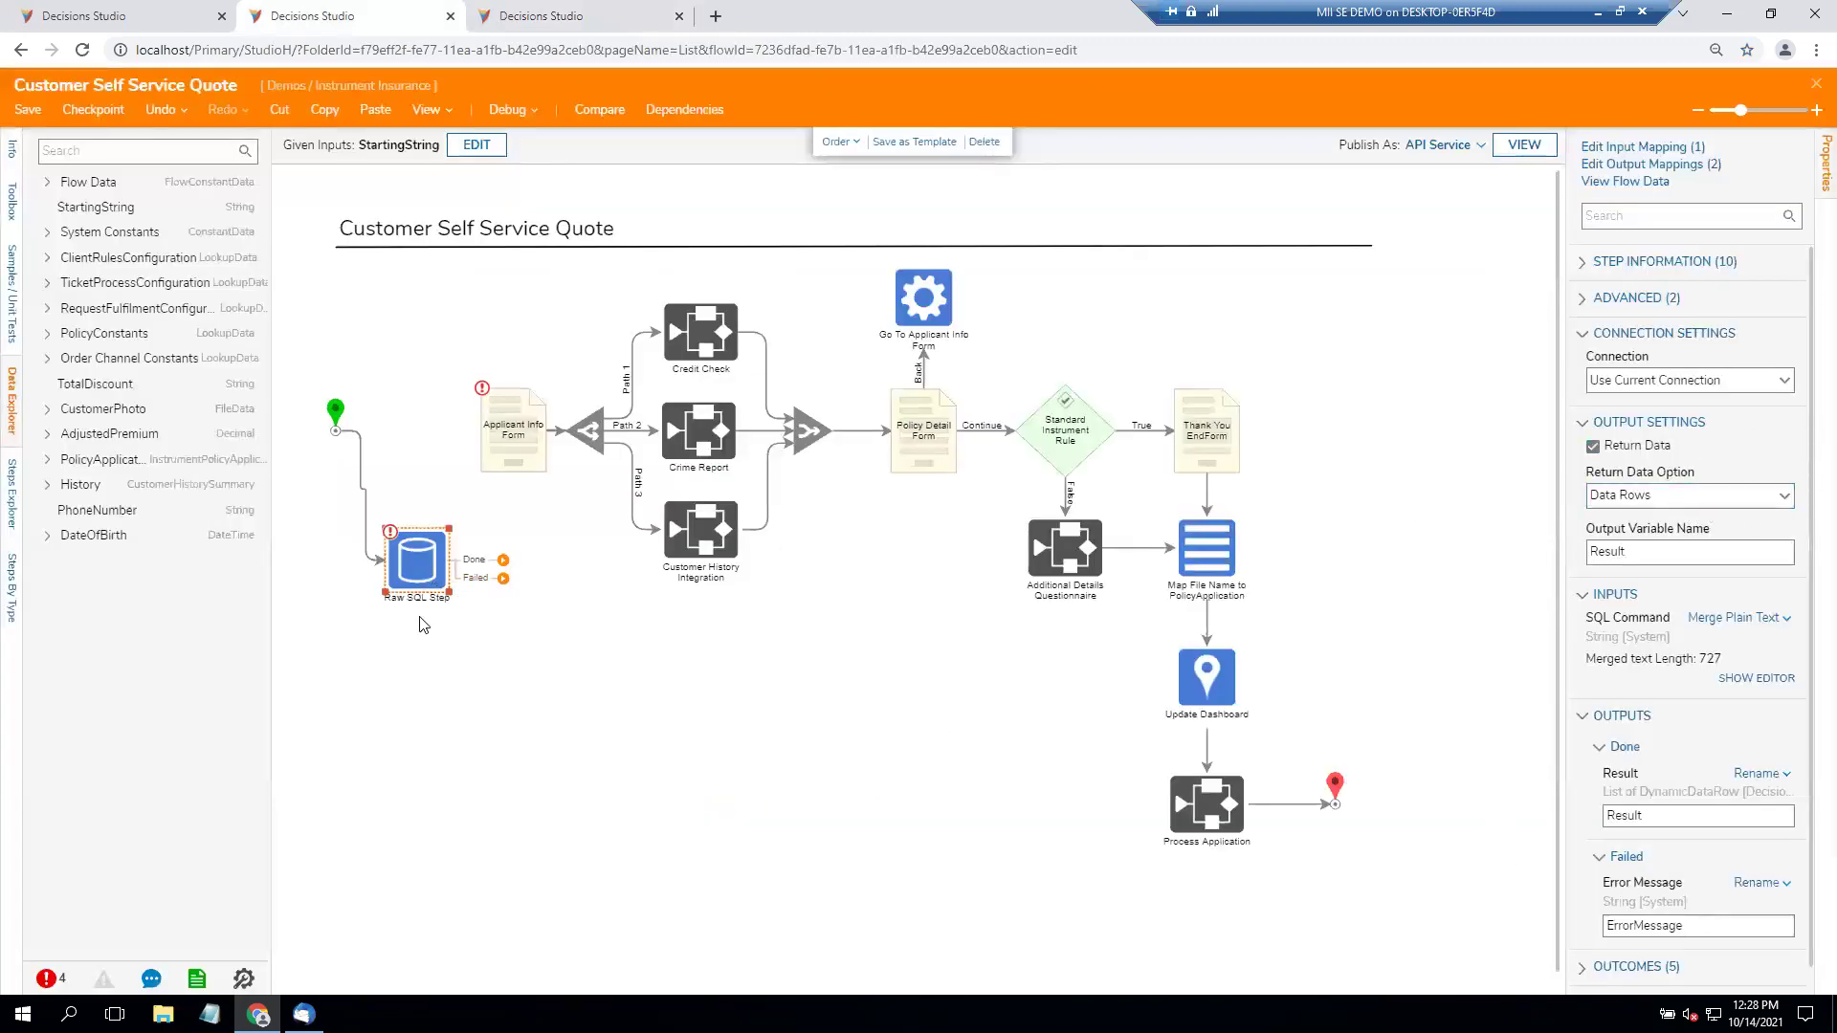
Move the Raw SQL Step lower in the flow and add a Show Form step connected to its Done outcome.
{"action": "left_click_drag", "start_coordinate": [417, 562], "coordinate": [412, 672]}
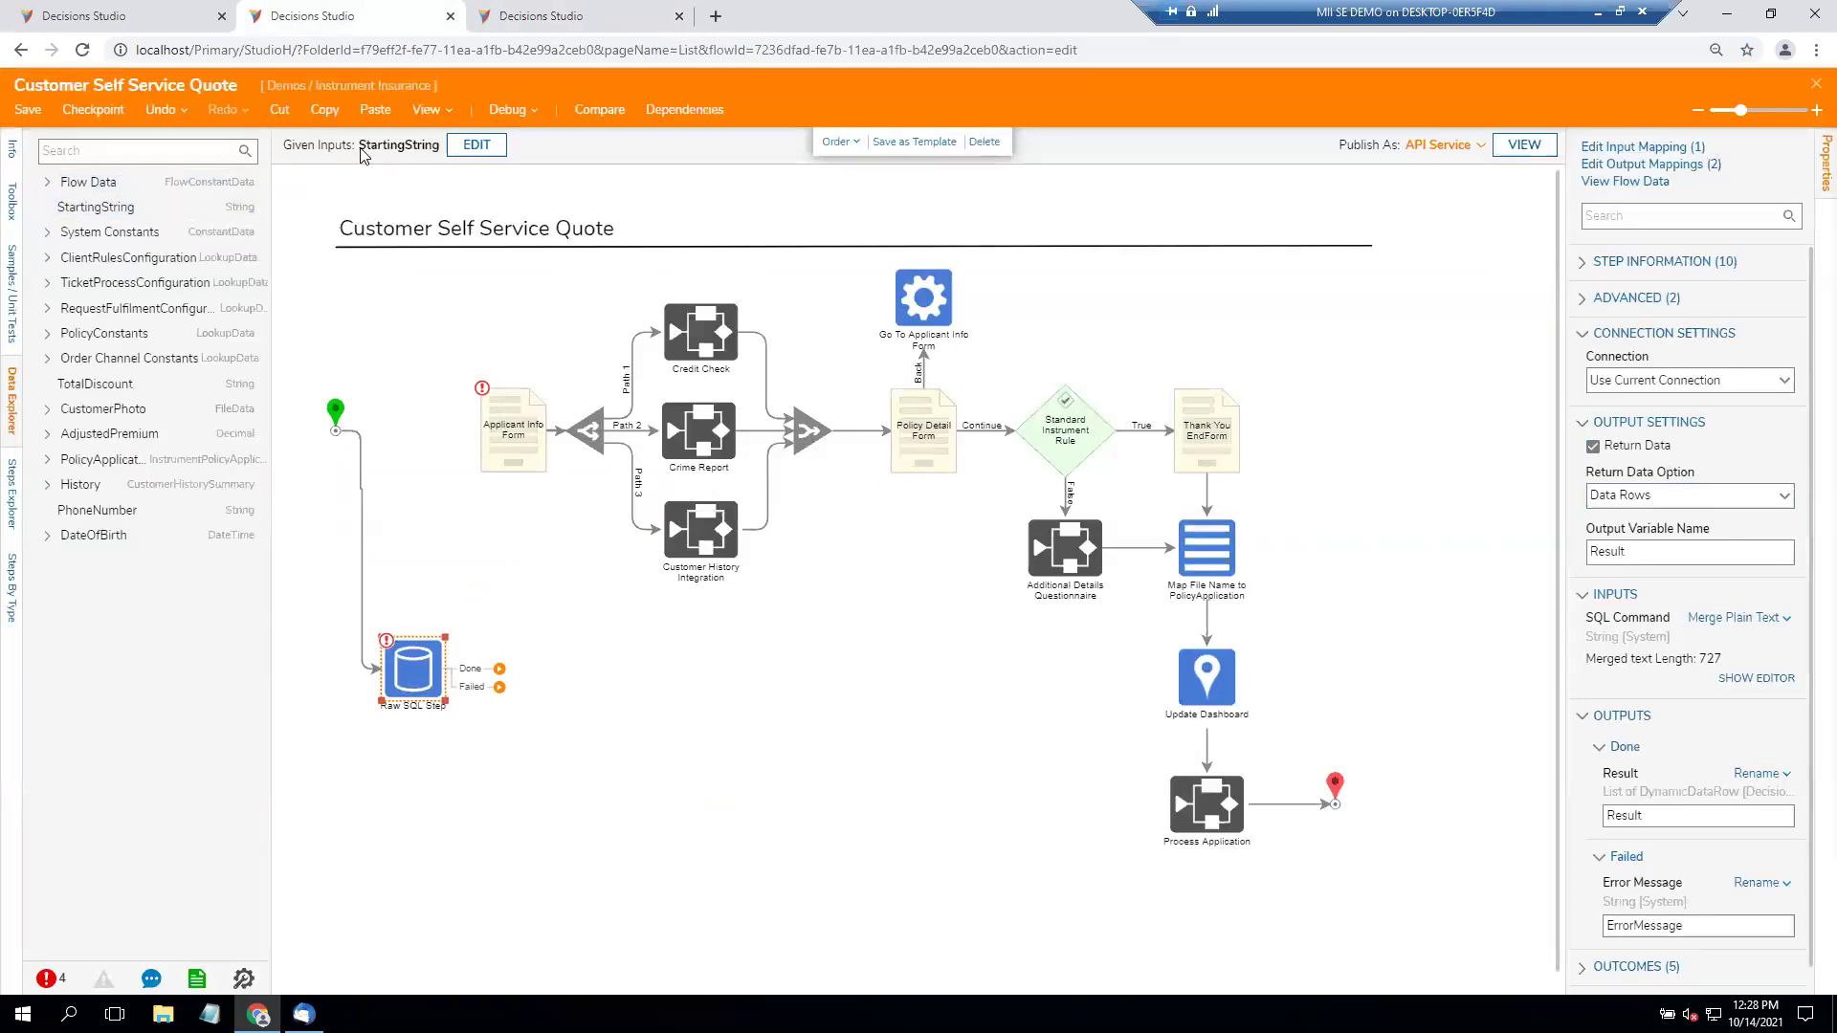
{"action": "left_click", "coordinate": [1818, 158]}
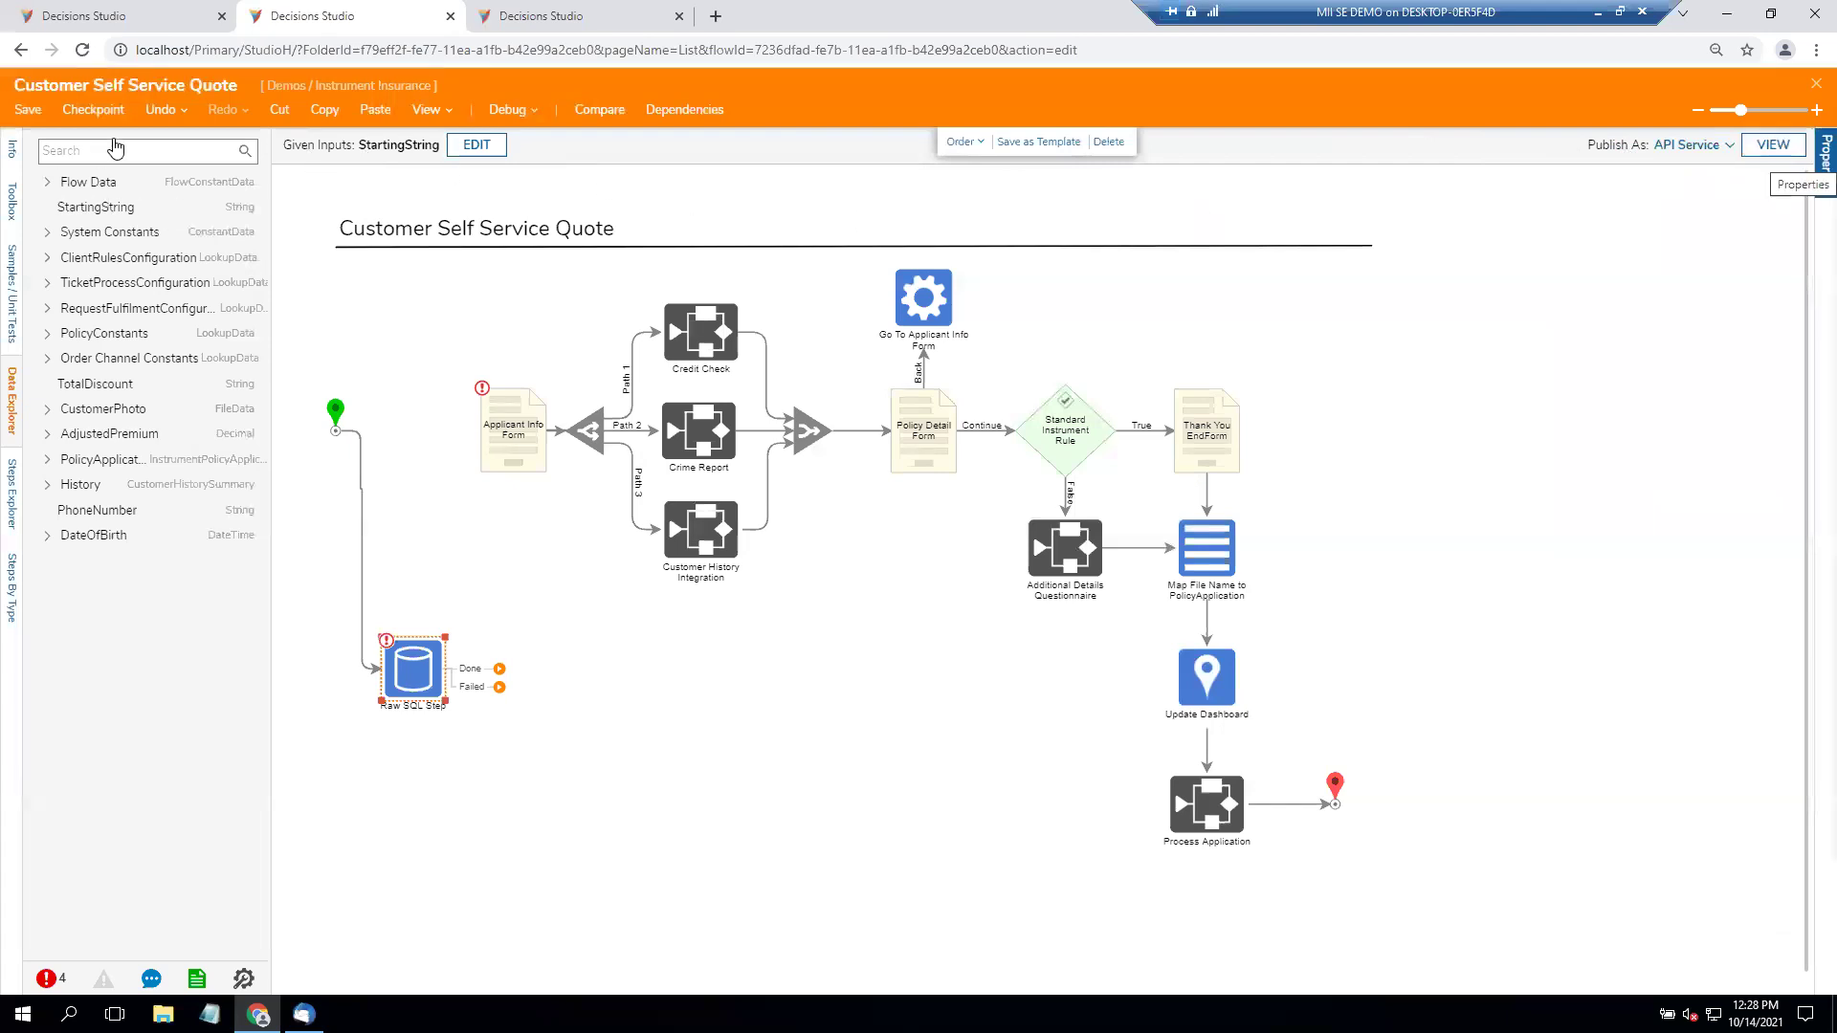
{"action": "left_click", "coordinate": [13, 160]}
{"action": "left_click", "coordinate": [16, 218]}
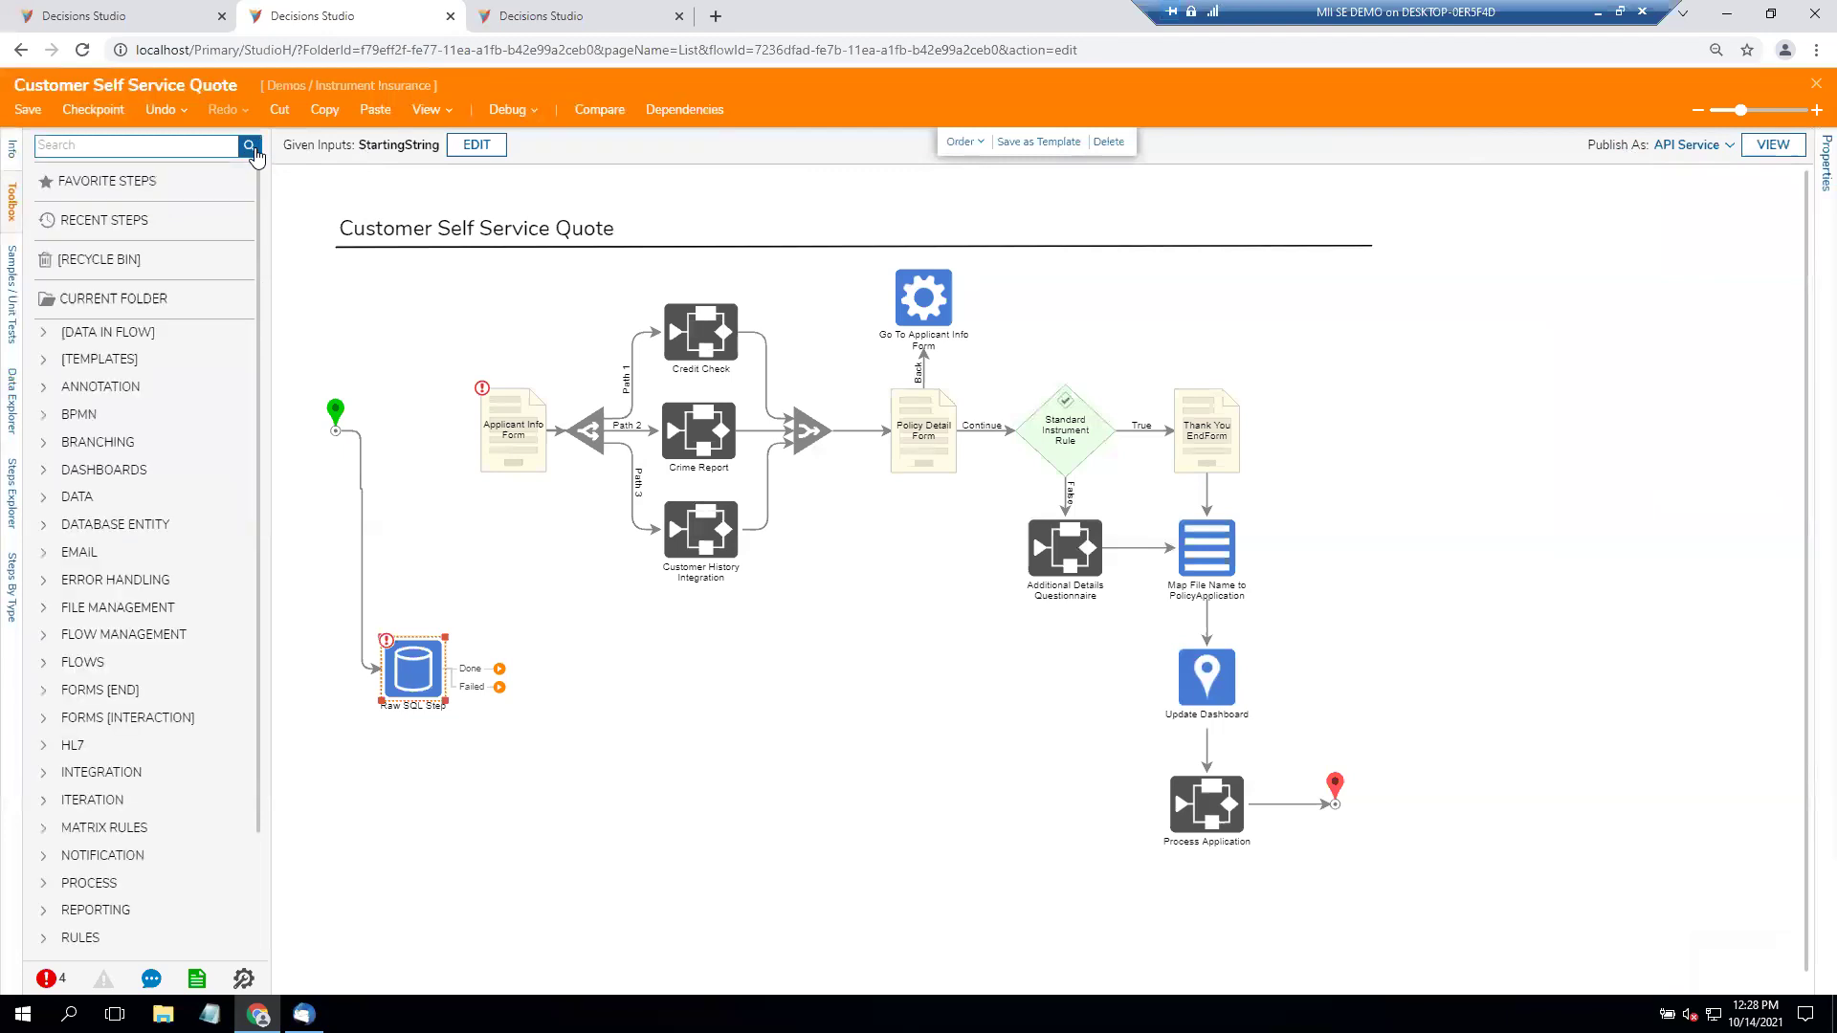
{"action": "left_click", "coordinate": [107, 181]}
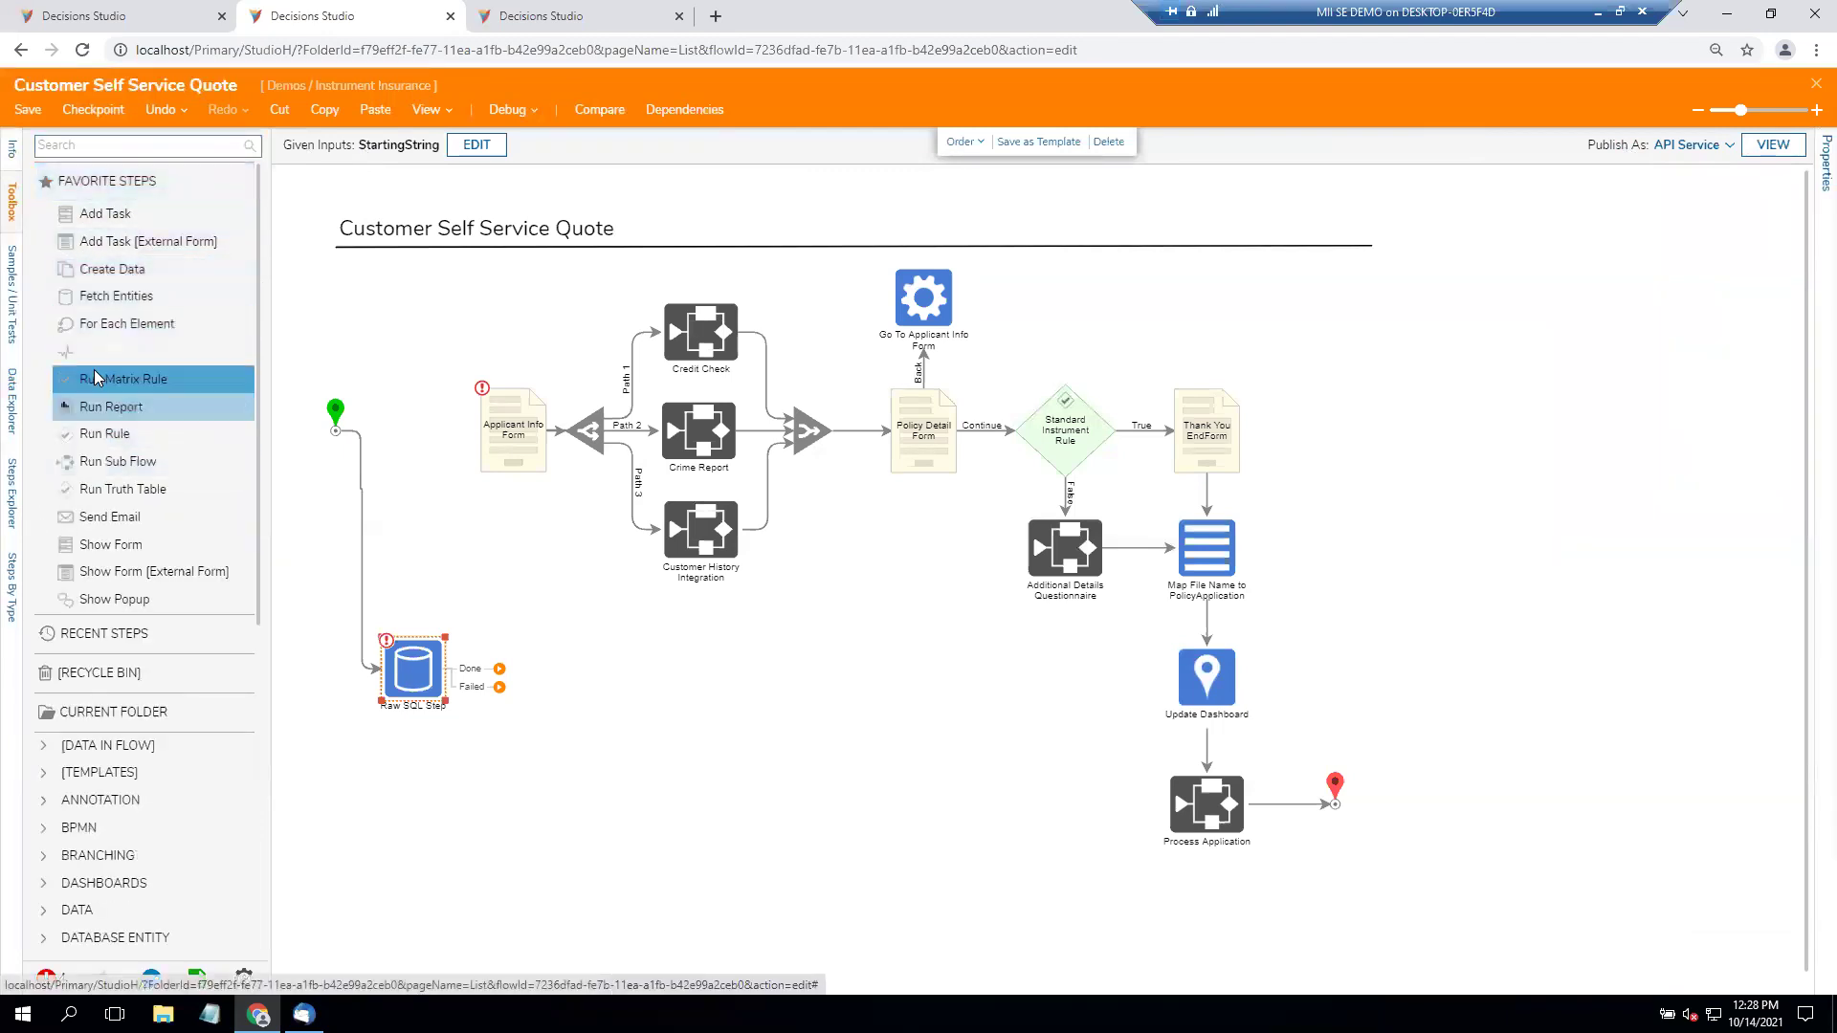
{"action": "left_click_drag", "start_coordinate": [113, 553], "coordinate": [604, 664]}
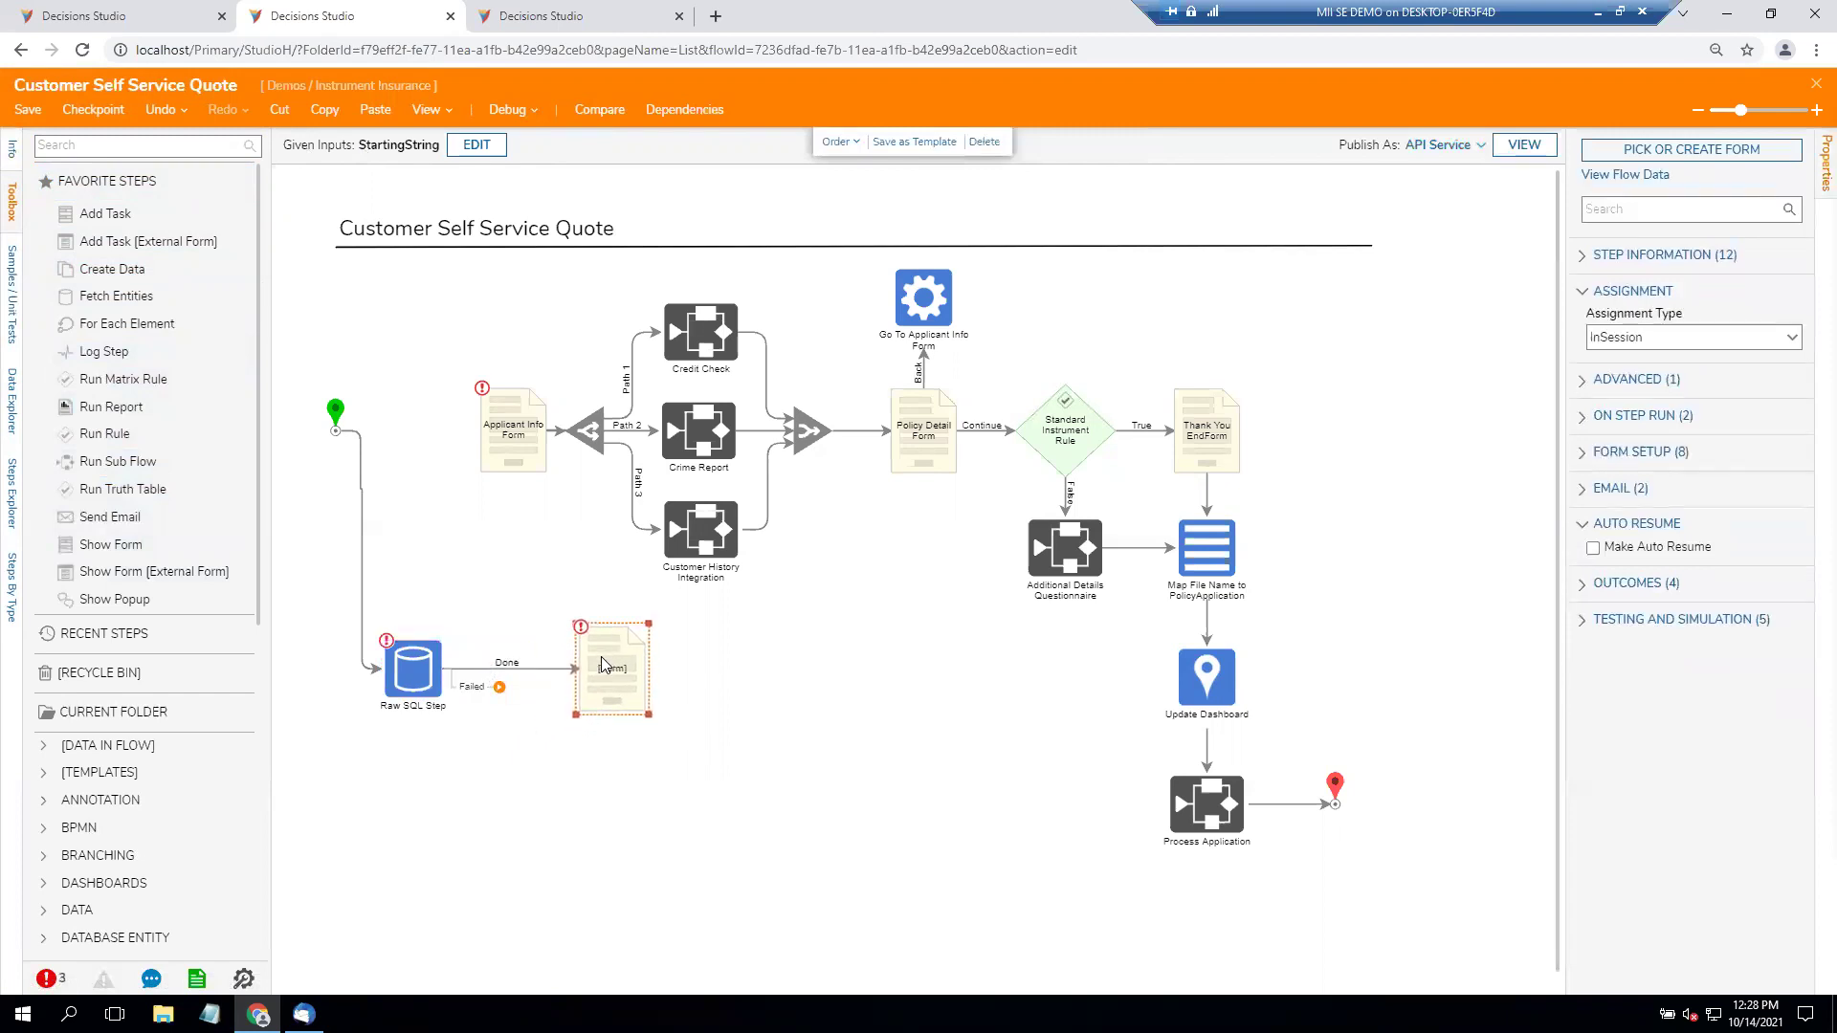
Connect the Raw SQL Step's Failed outcome to the new form step, routing the link between the undersides of both steps.
{"action": "left_click_drag", "start_coordinate": [499, 686], "coordinate": [601, 622]}
{"action": "left_click", "coordinate": [473, 685]}
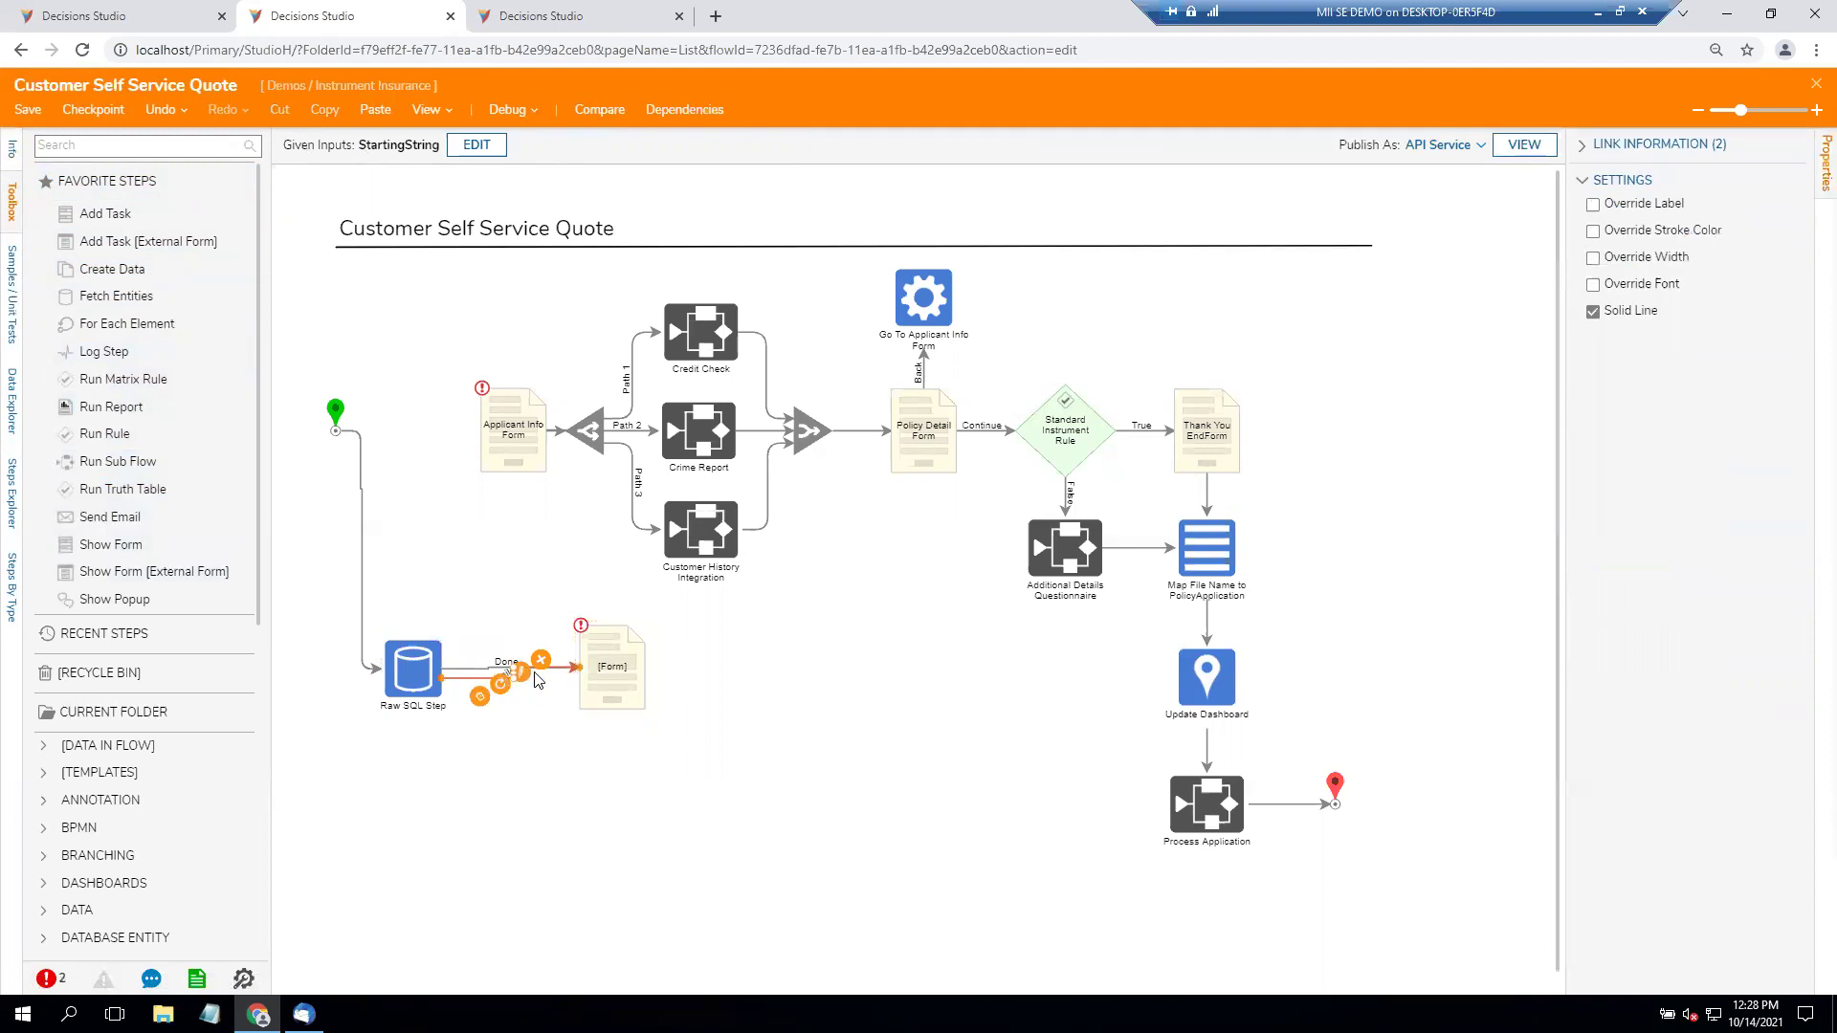
{"action": "left_click_drag", "start_coordinate": [578, 667], "coordinate": [612, 712]}
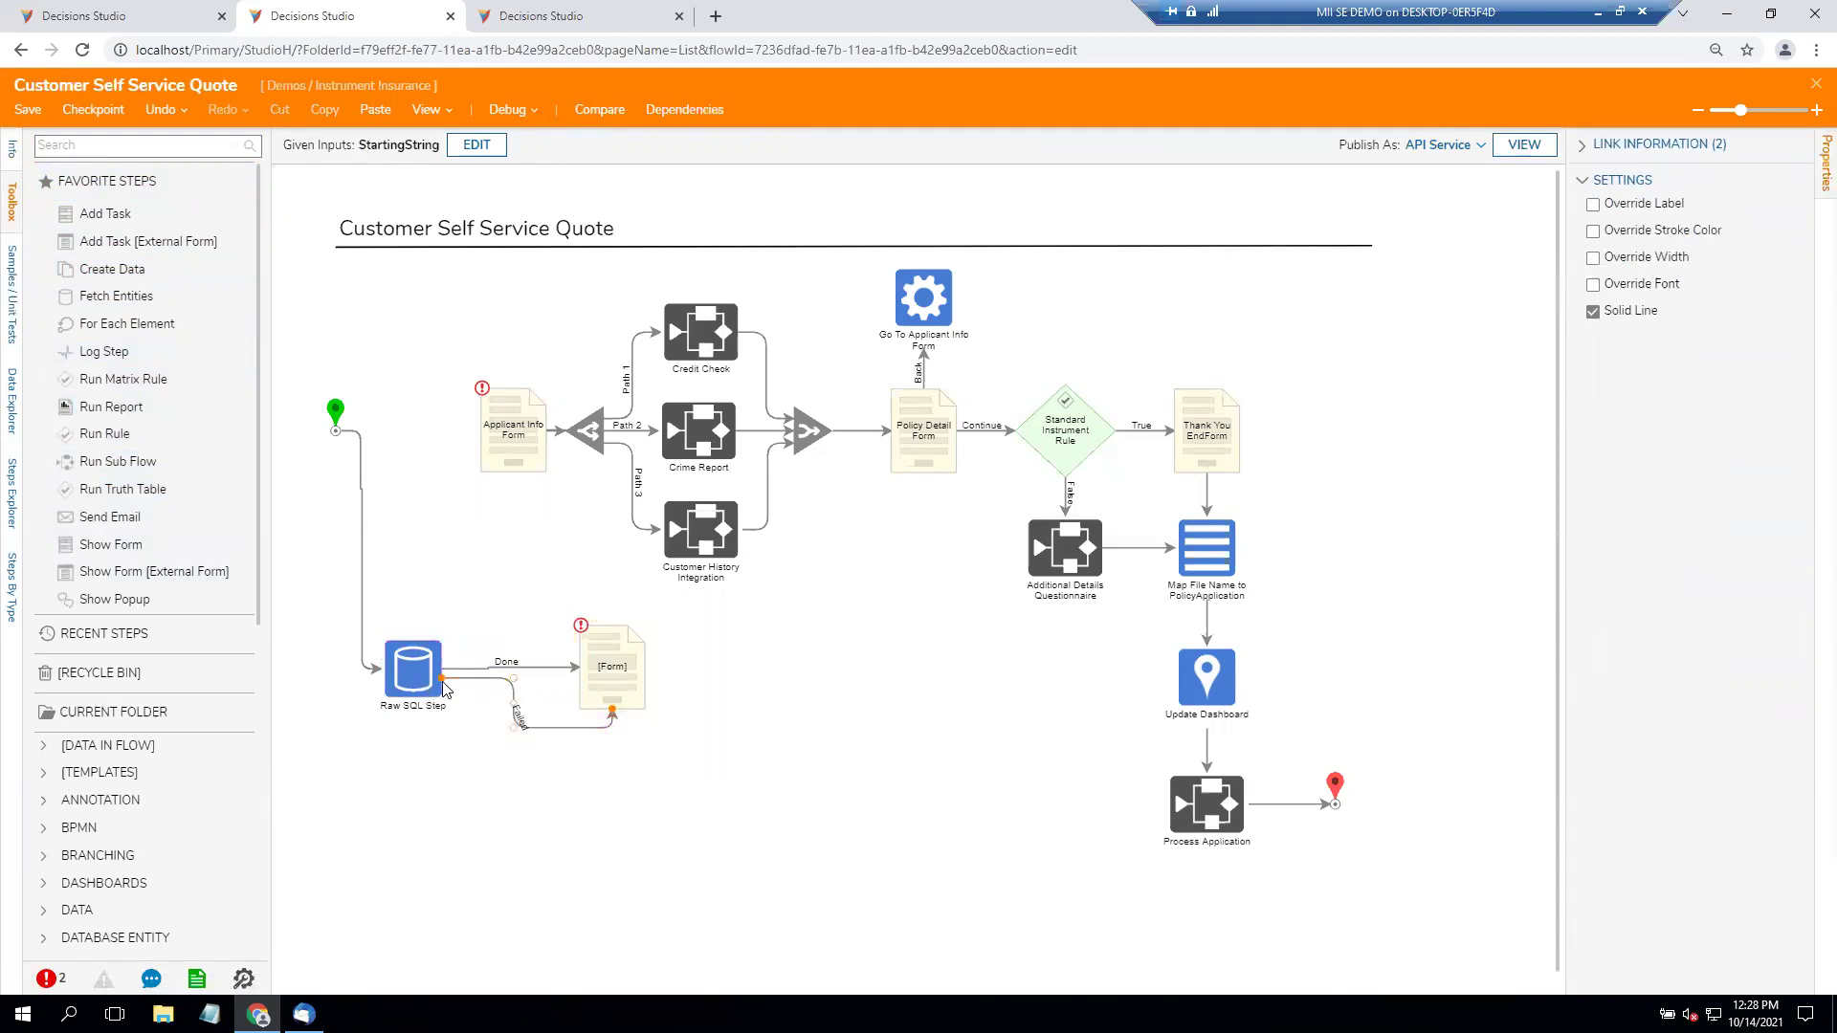
{"action": "left_click_drag", "start_coordinate": [444, 689], "coordinate": [413, 719]}
{"action": "left_click", "coordinate": [621, 677]}
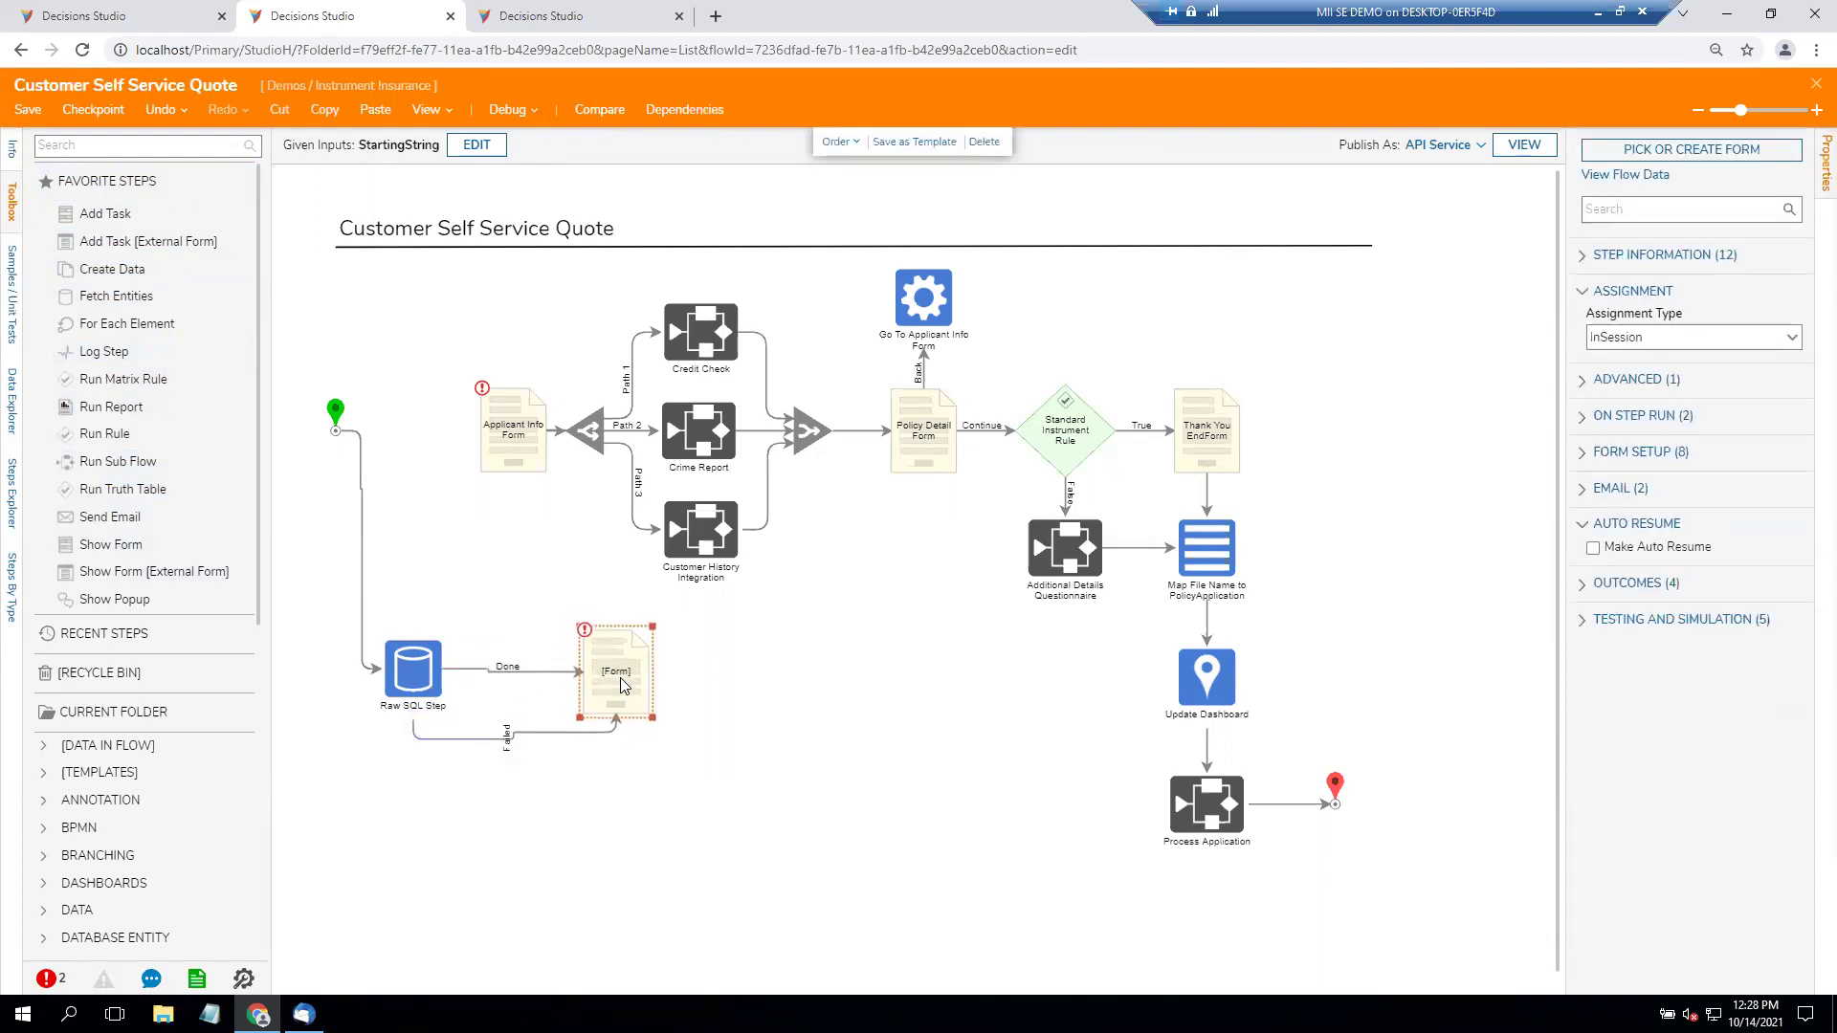
{"action": "left_click_drag", "start_coordinate": [620, 677], "coordinate": [615, 675]}
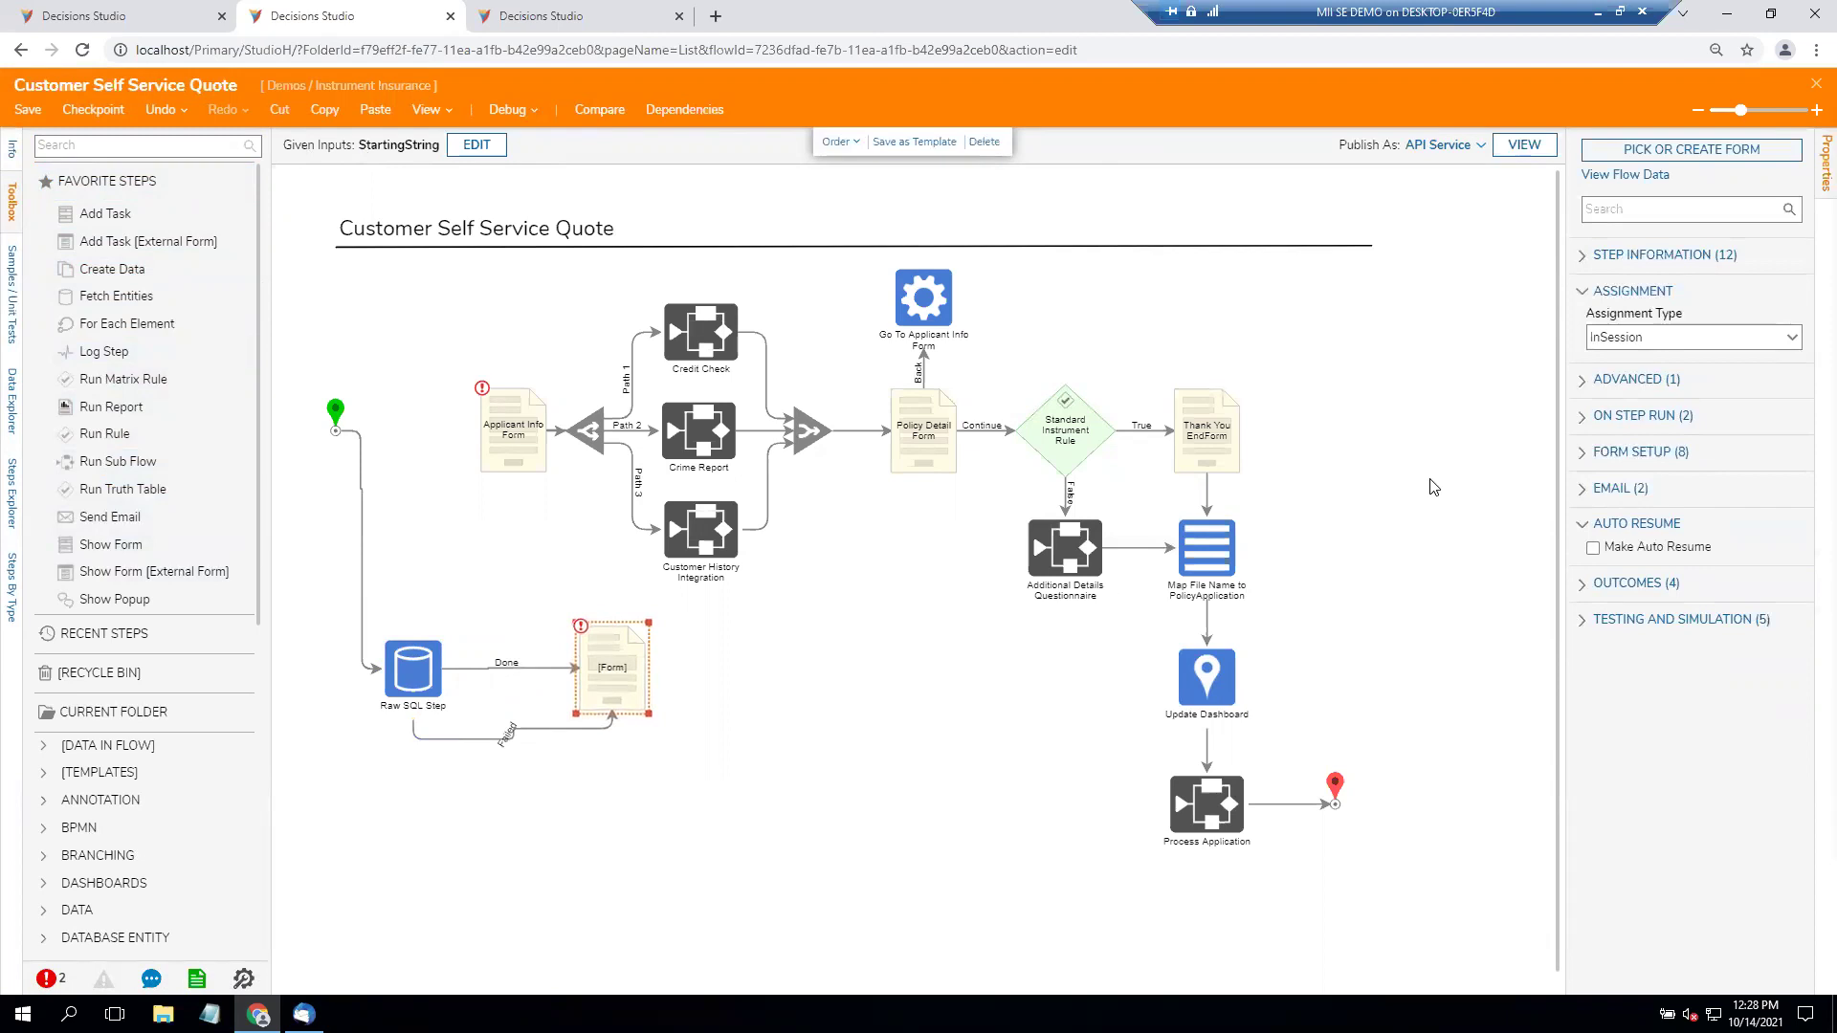
Create a form named DropDown for the new form step from the Basic CSS Form Template.
{"action": "left_click", "coordinate": [1634, 157]}
{"action": "left_click", "coordinate": [764, 569]}
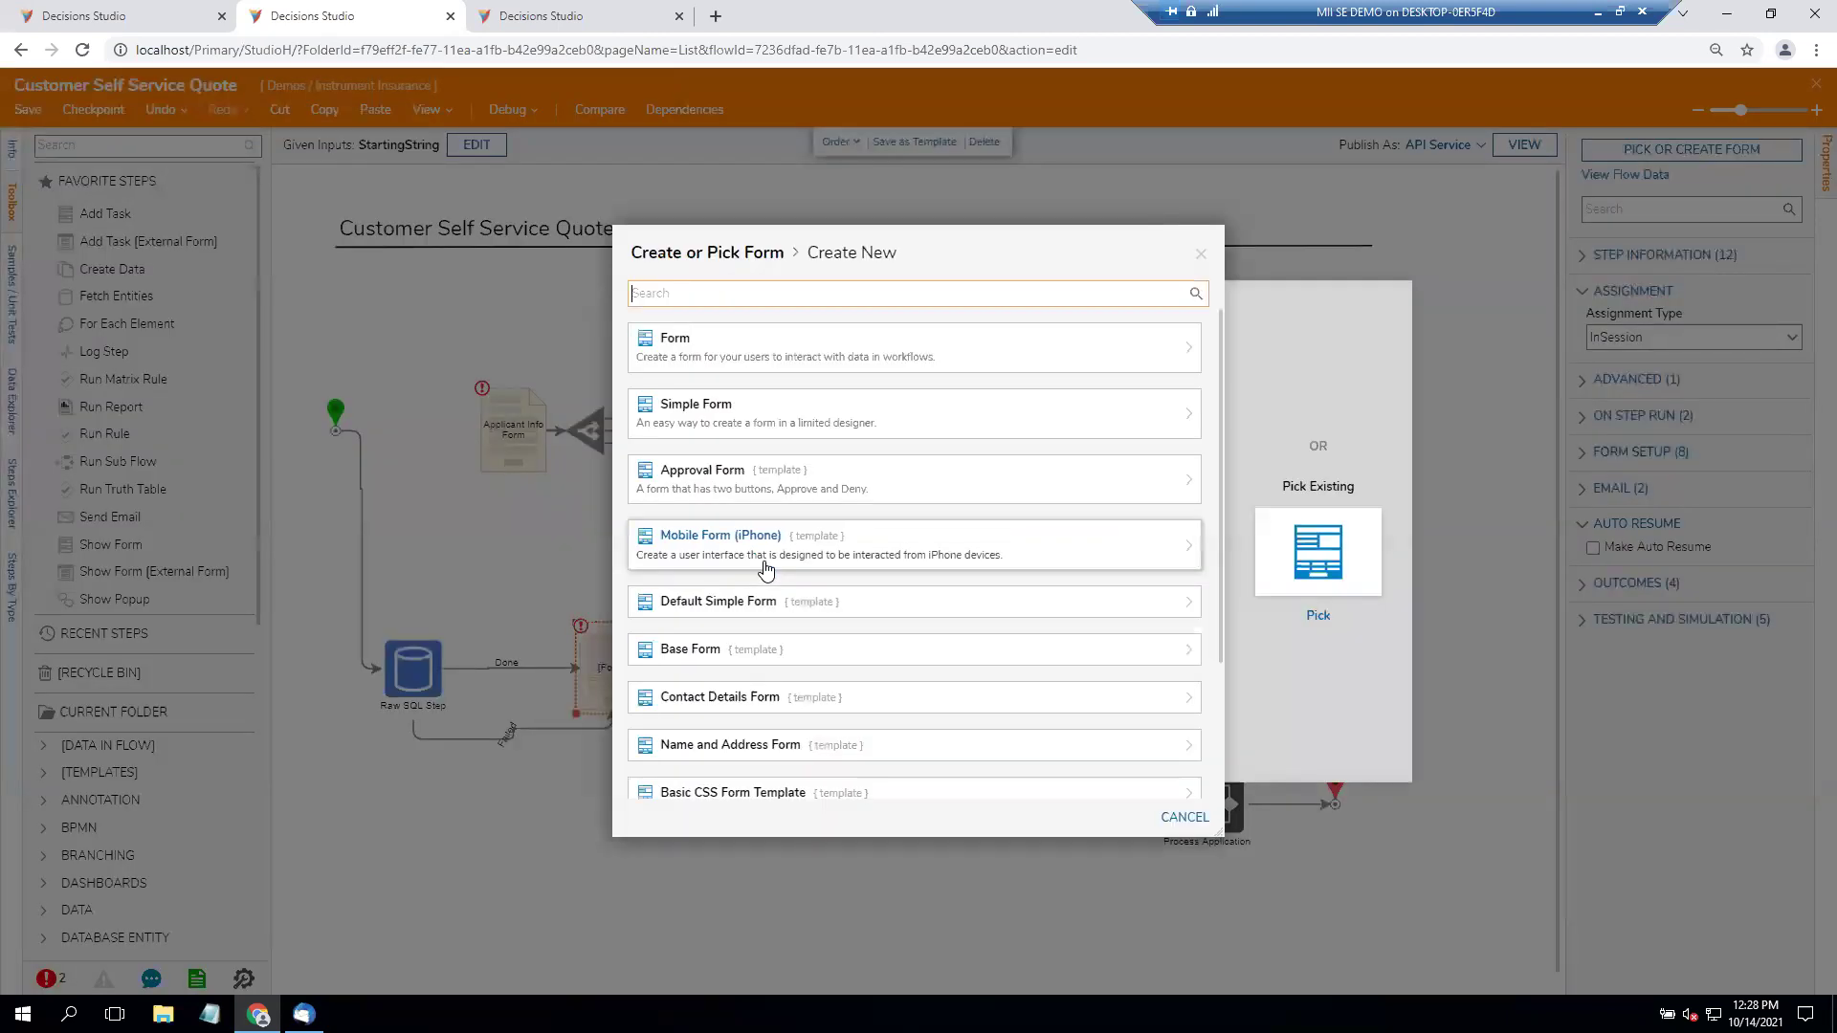
{"action": "left_click", "coordinate": [791, 793]}
{"action": "type", "text": "DropDown"}
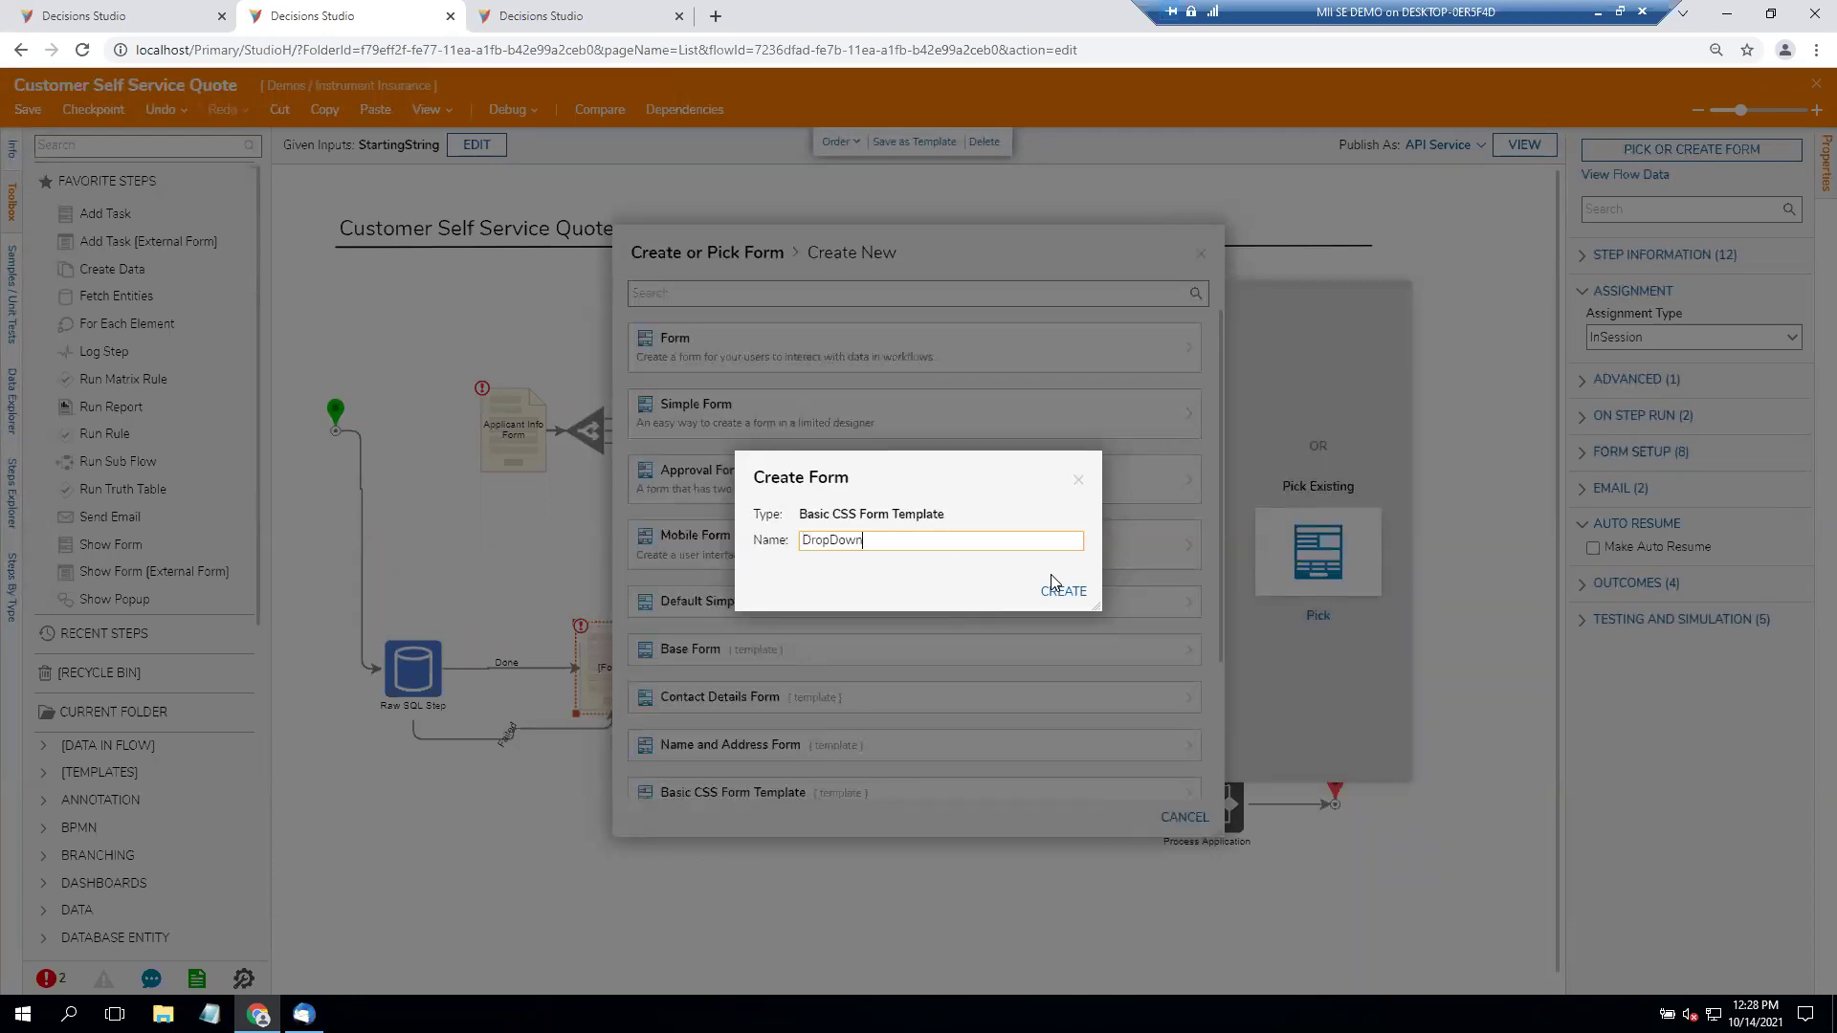
{"action": "left_click", "coordinate": [1056, 588]}
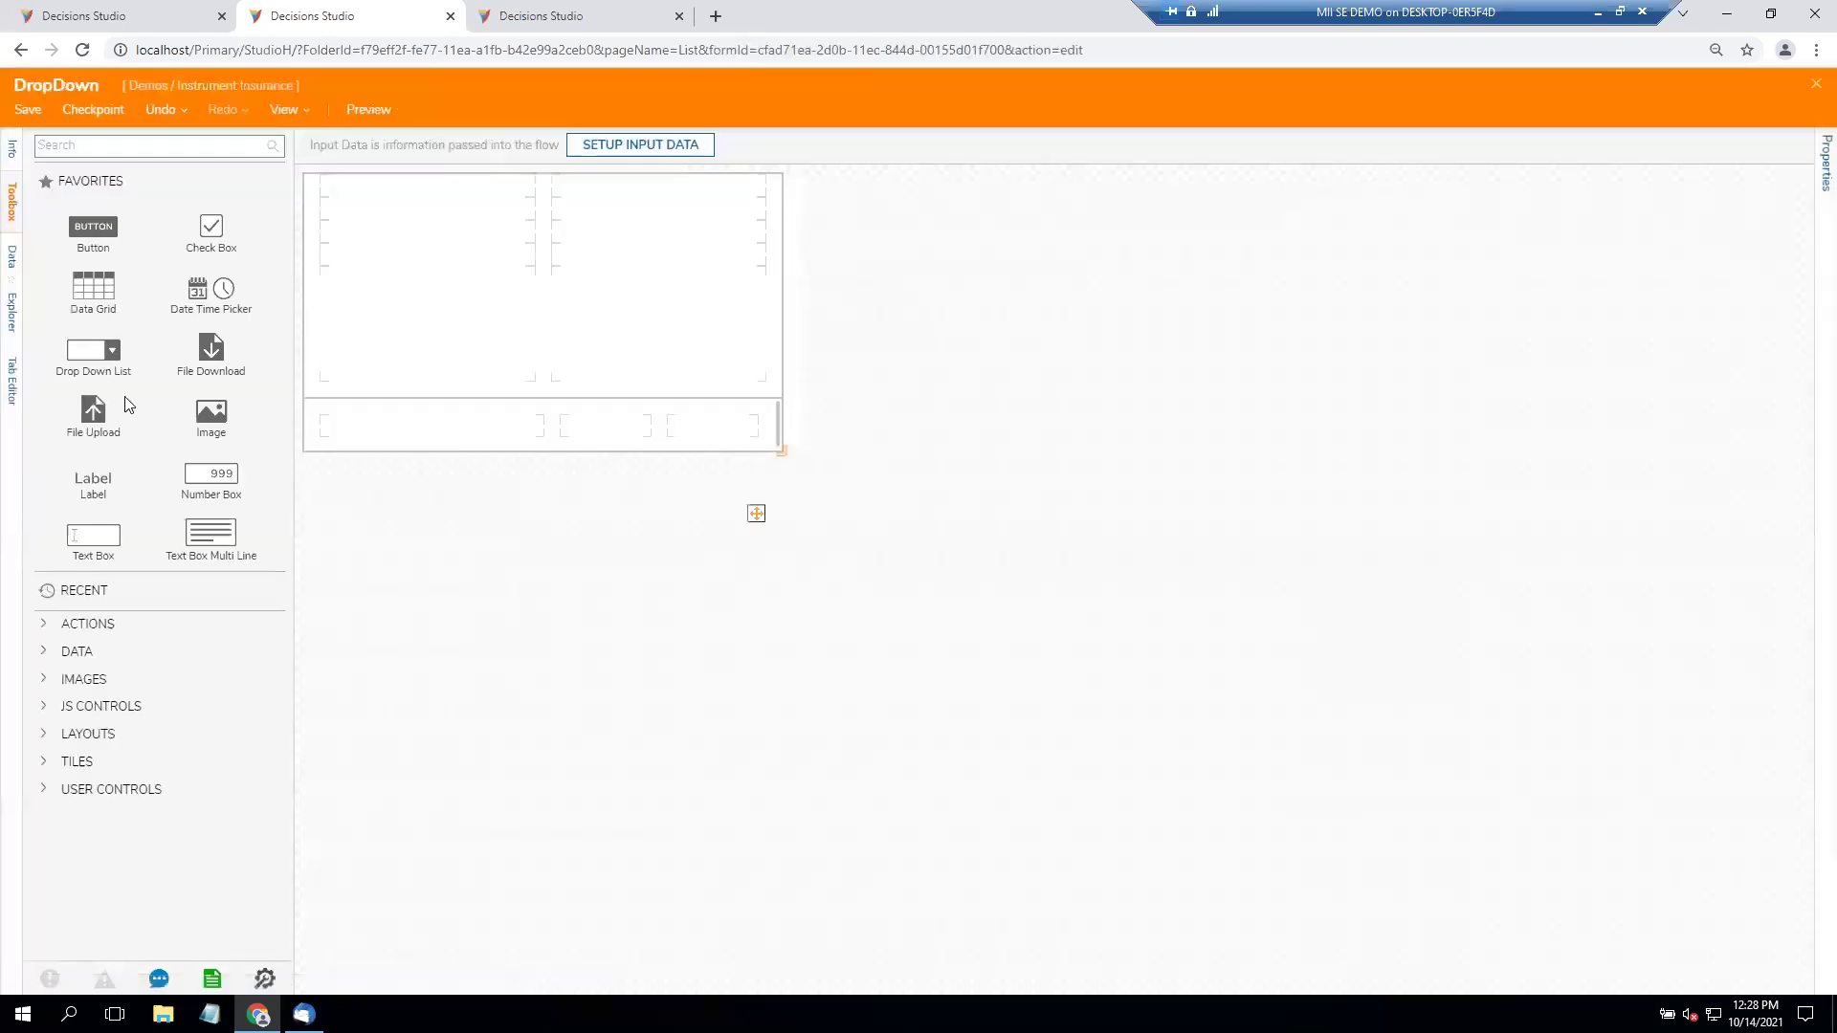
Add a button with the text "this worked!" in the last cell of the form's footer row.
{"action": "left_click_drag", "start_coordinate": [100, 242], "coordinate": [699, 427]}
{"action": "type", "text": "this worked!"}
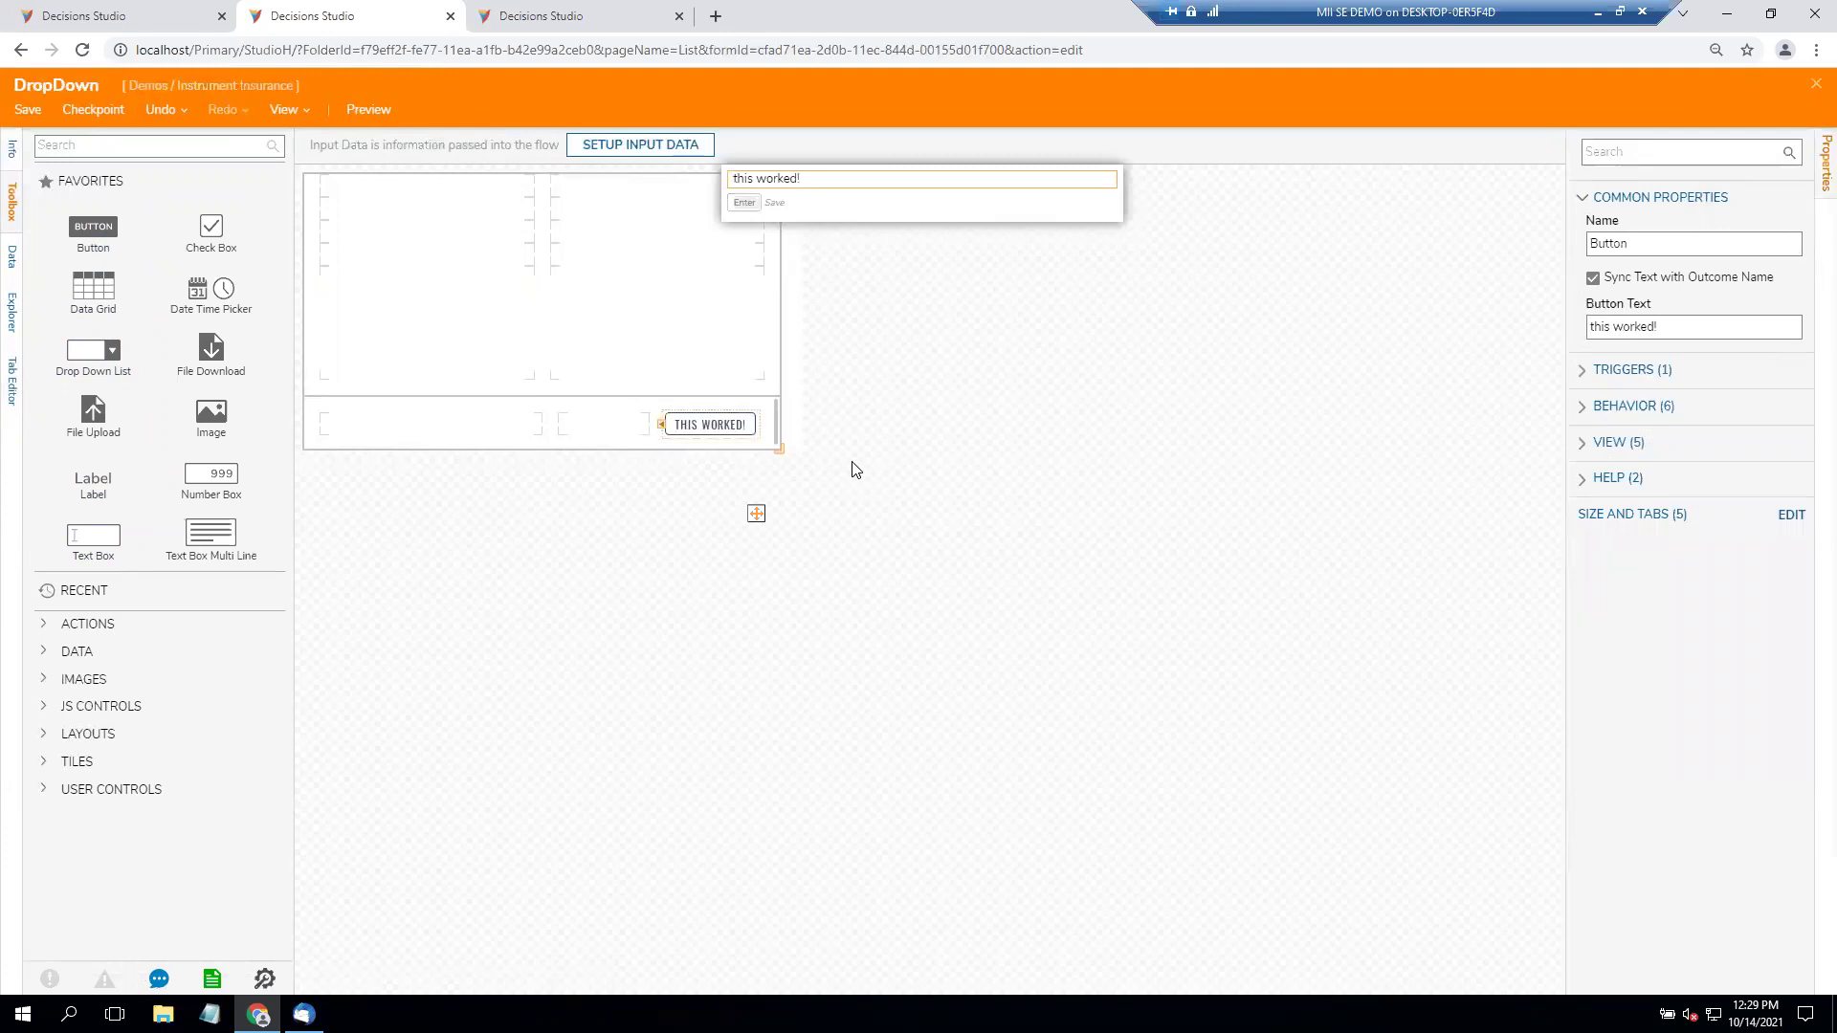
{"action": "left_click", "coordinate": [856, 469]}
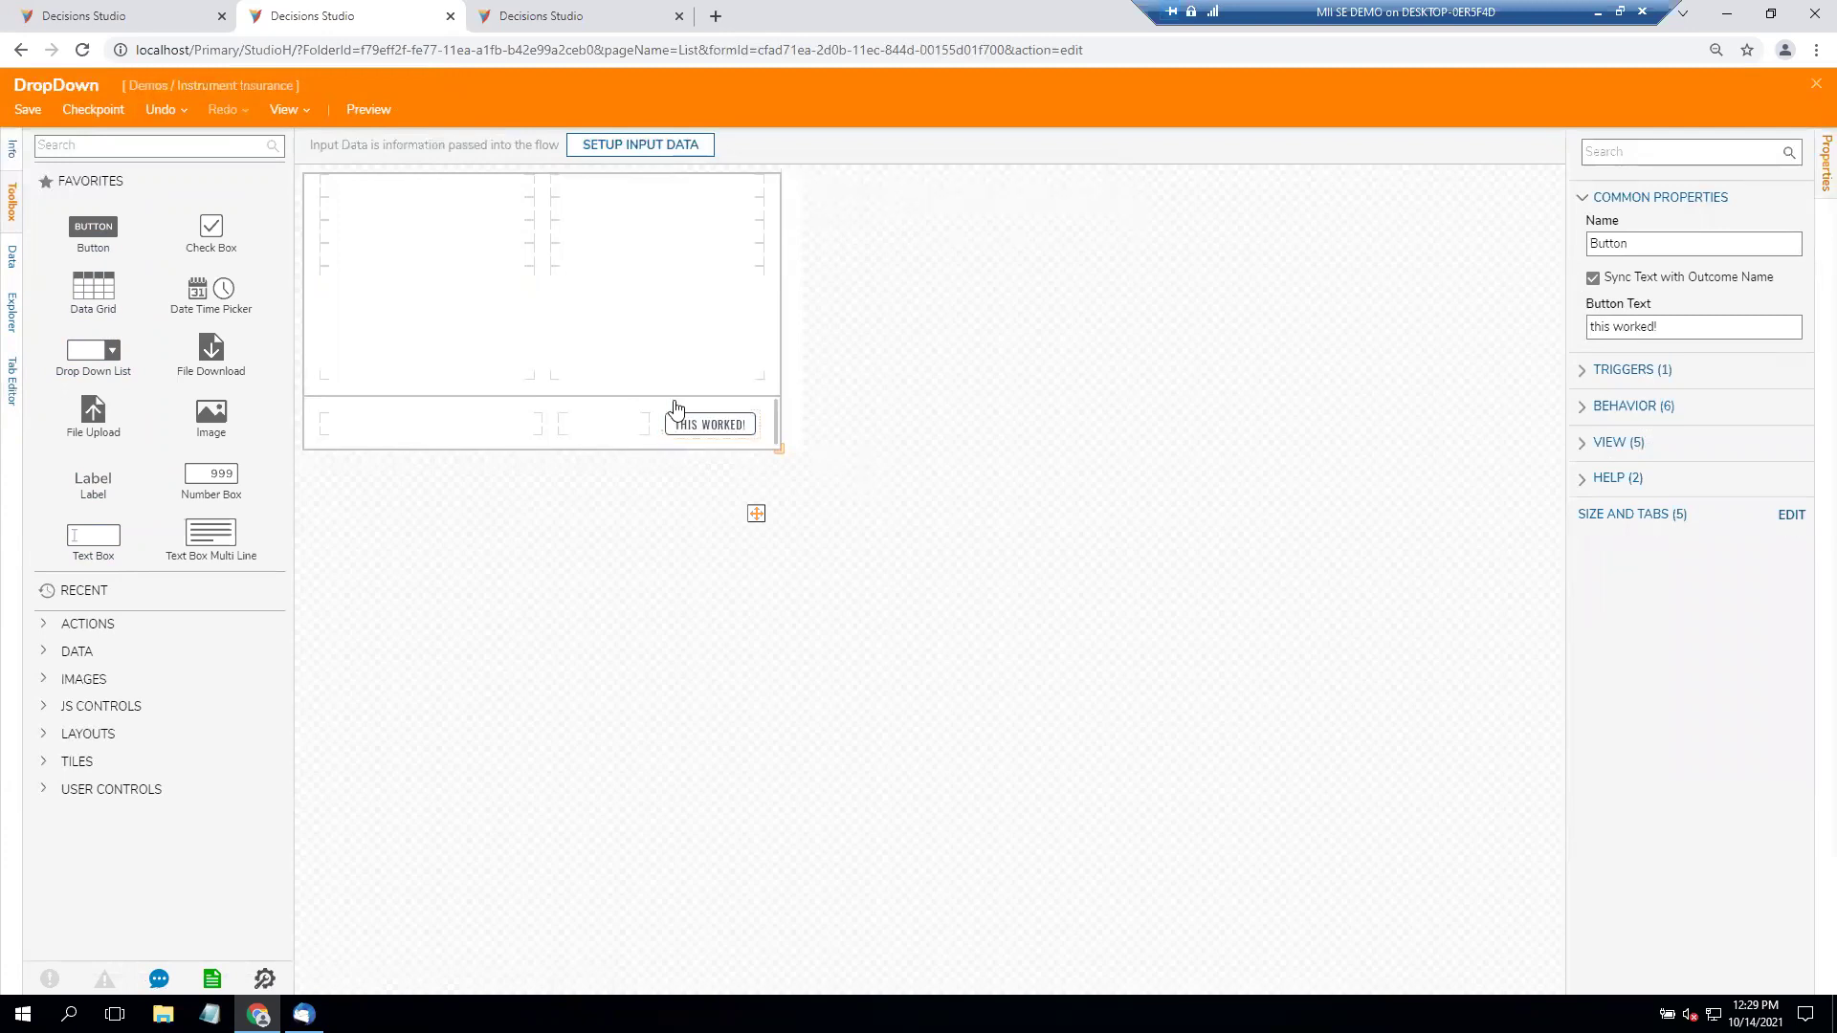
Add a Drop Down List to the form's first column with the data name Example and a matching label.
{"action": "left_click_drag", "start_coordinate": [93, 350], "coordinate": [427, 227]}
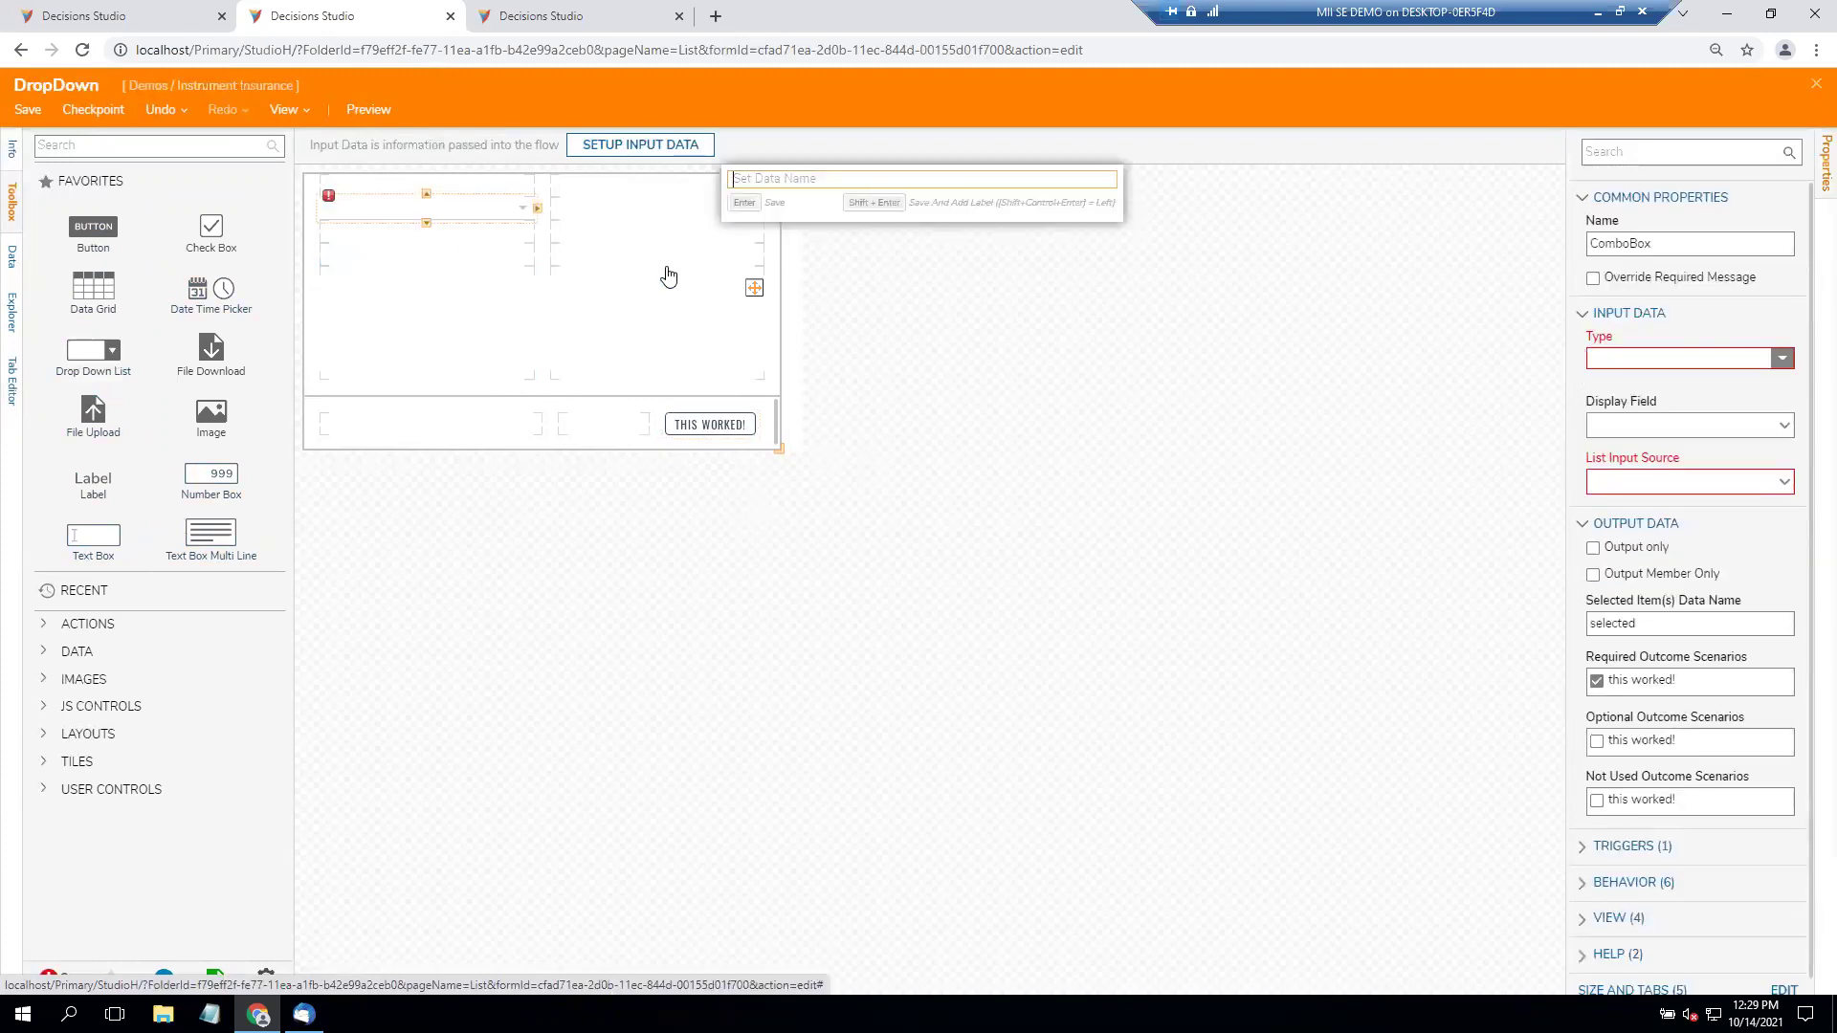
{"action": "type", "text": "Exampl"}
{"action": "key", "text": "Return"}
{"action": "left_click", "coordinate": [439, 213]}
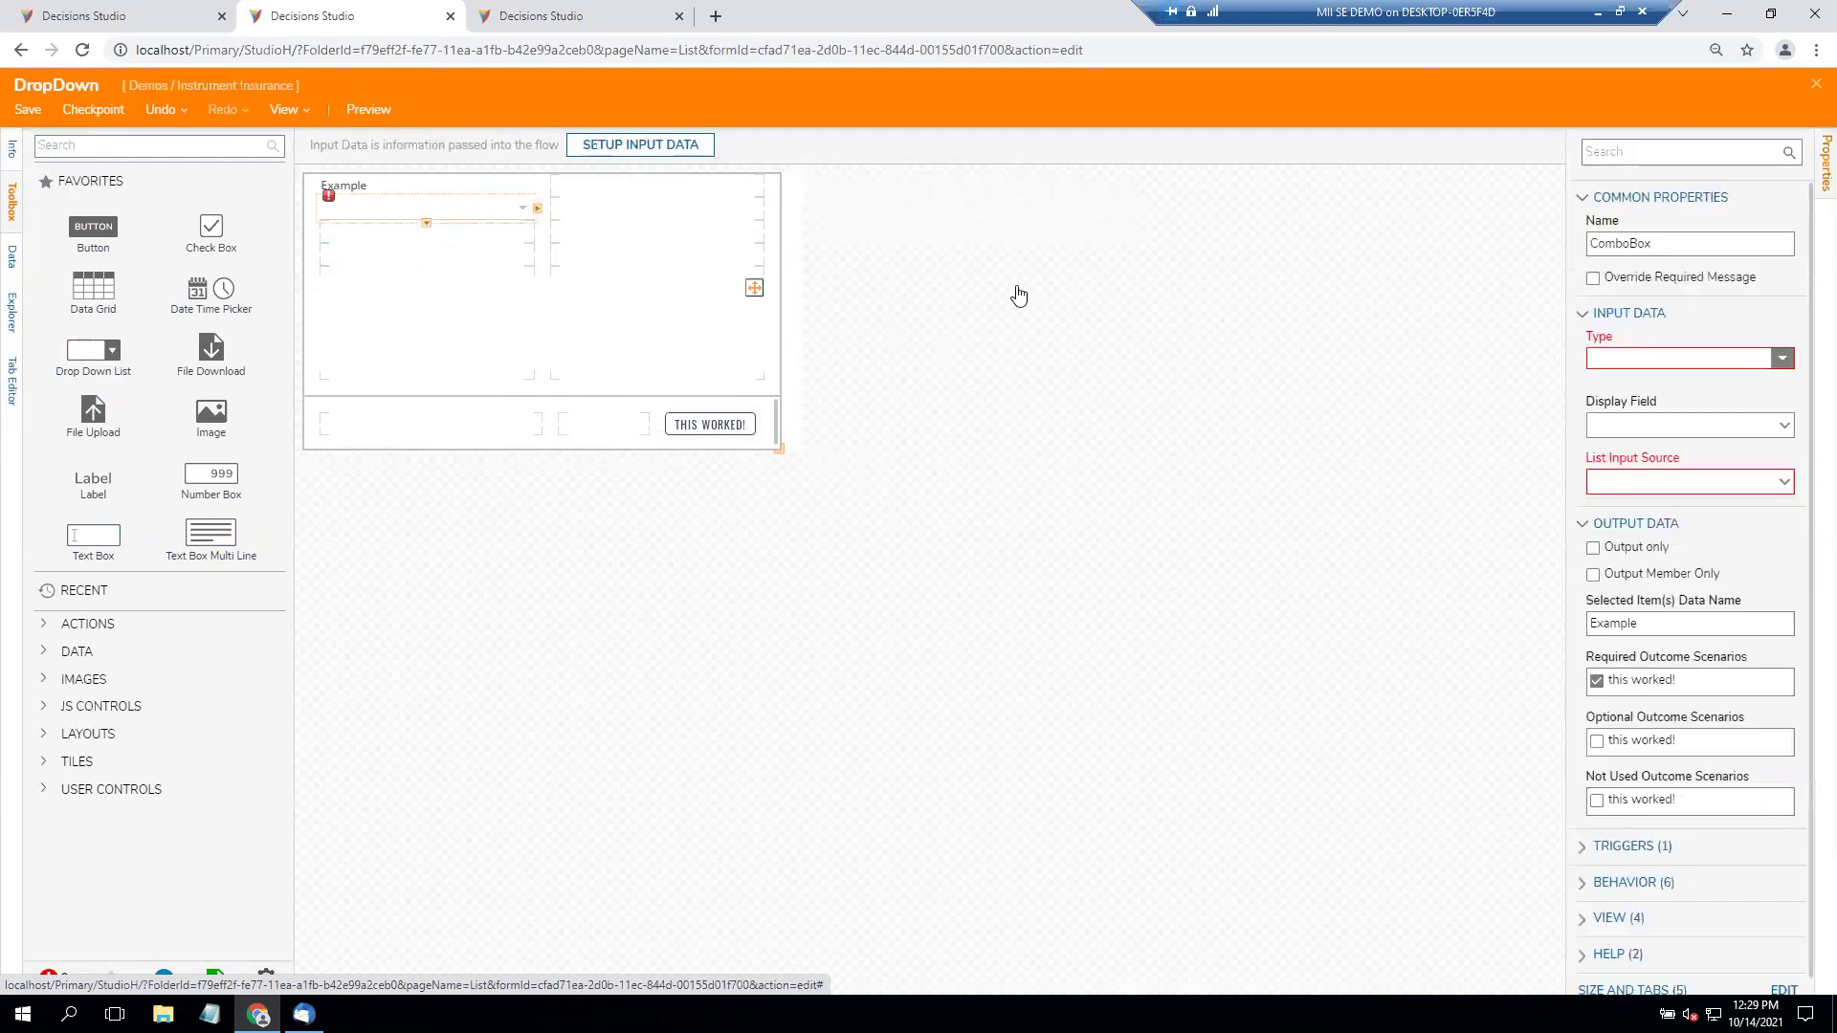
Search the types for "dynamic" and set the drop-down list's input data type to DynamicDataRow.
{"action": "left_click", "coordinate": [1780, 362]}
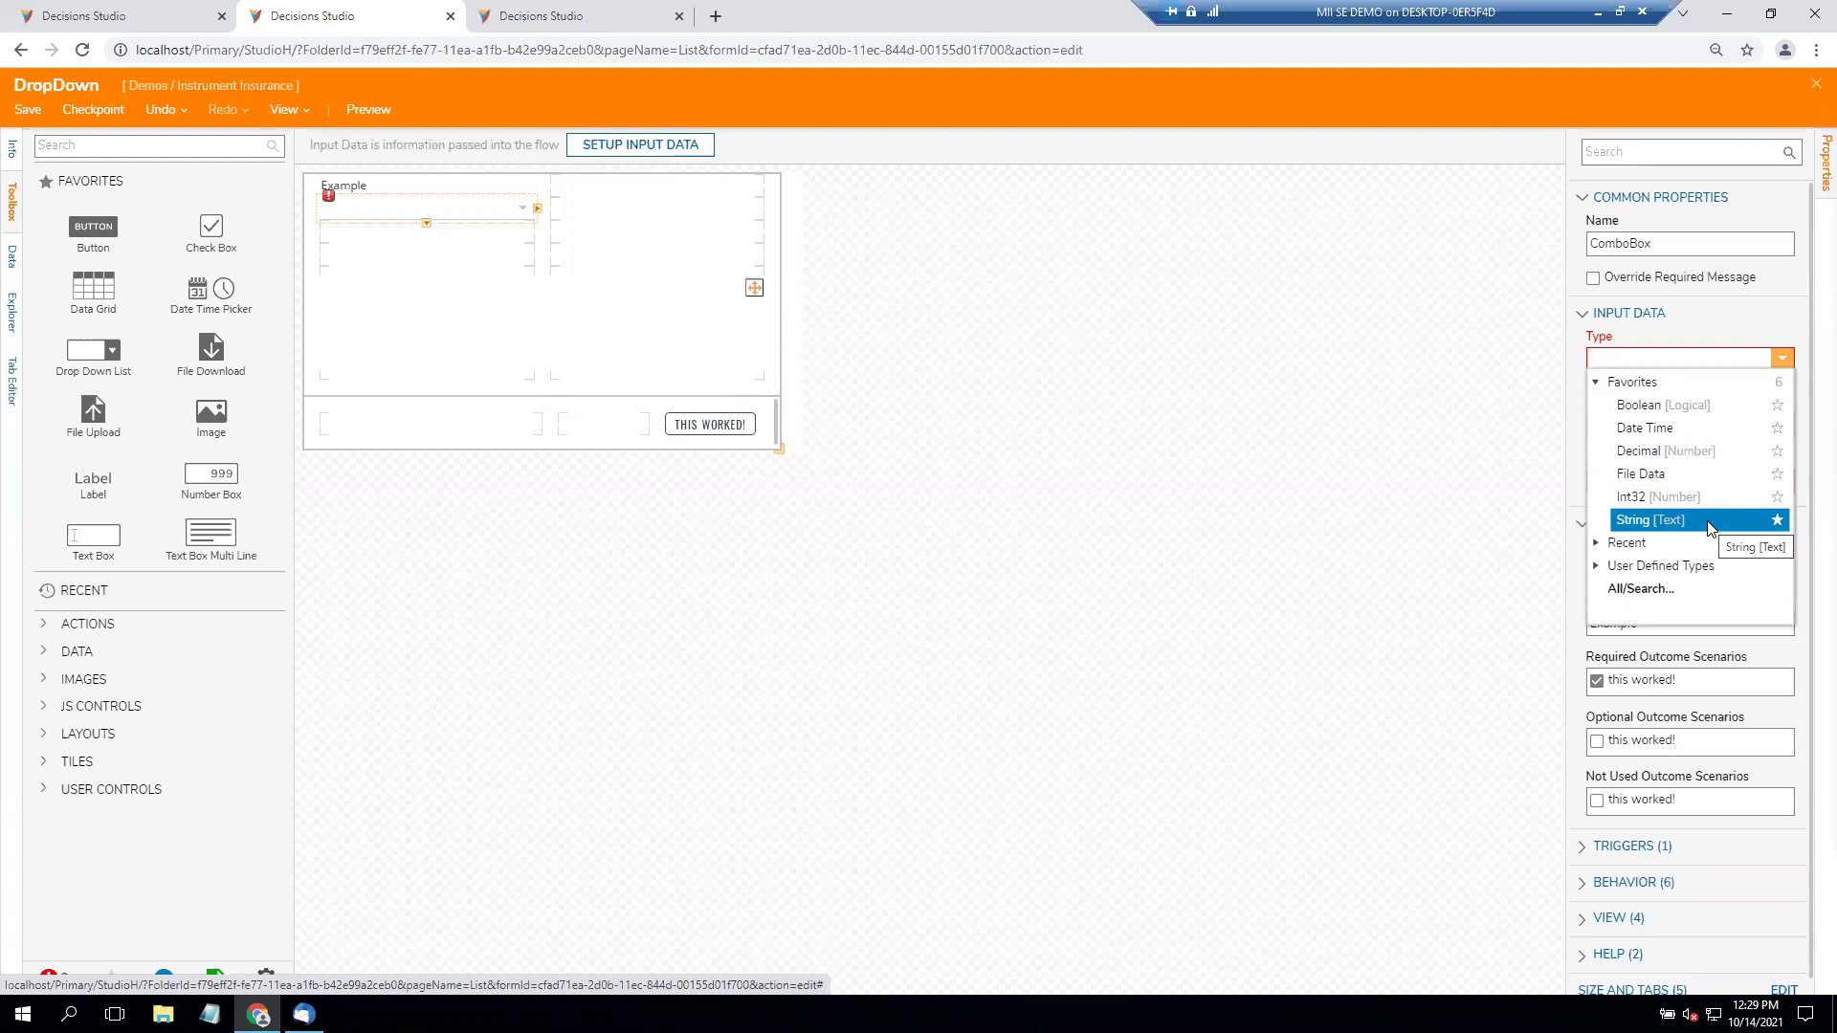
{"action": "left_click", "coordinate": [1641, 589]}
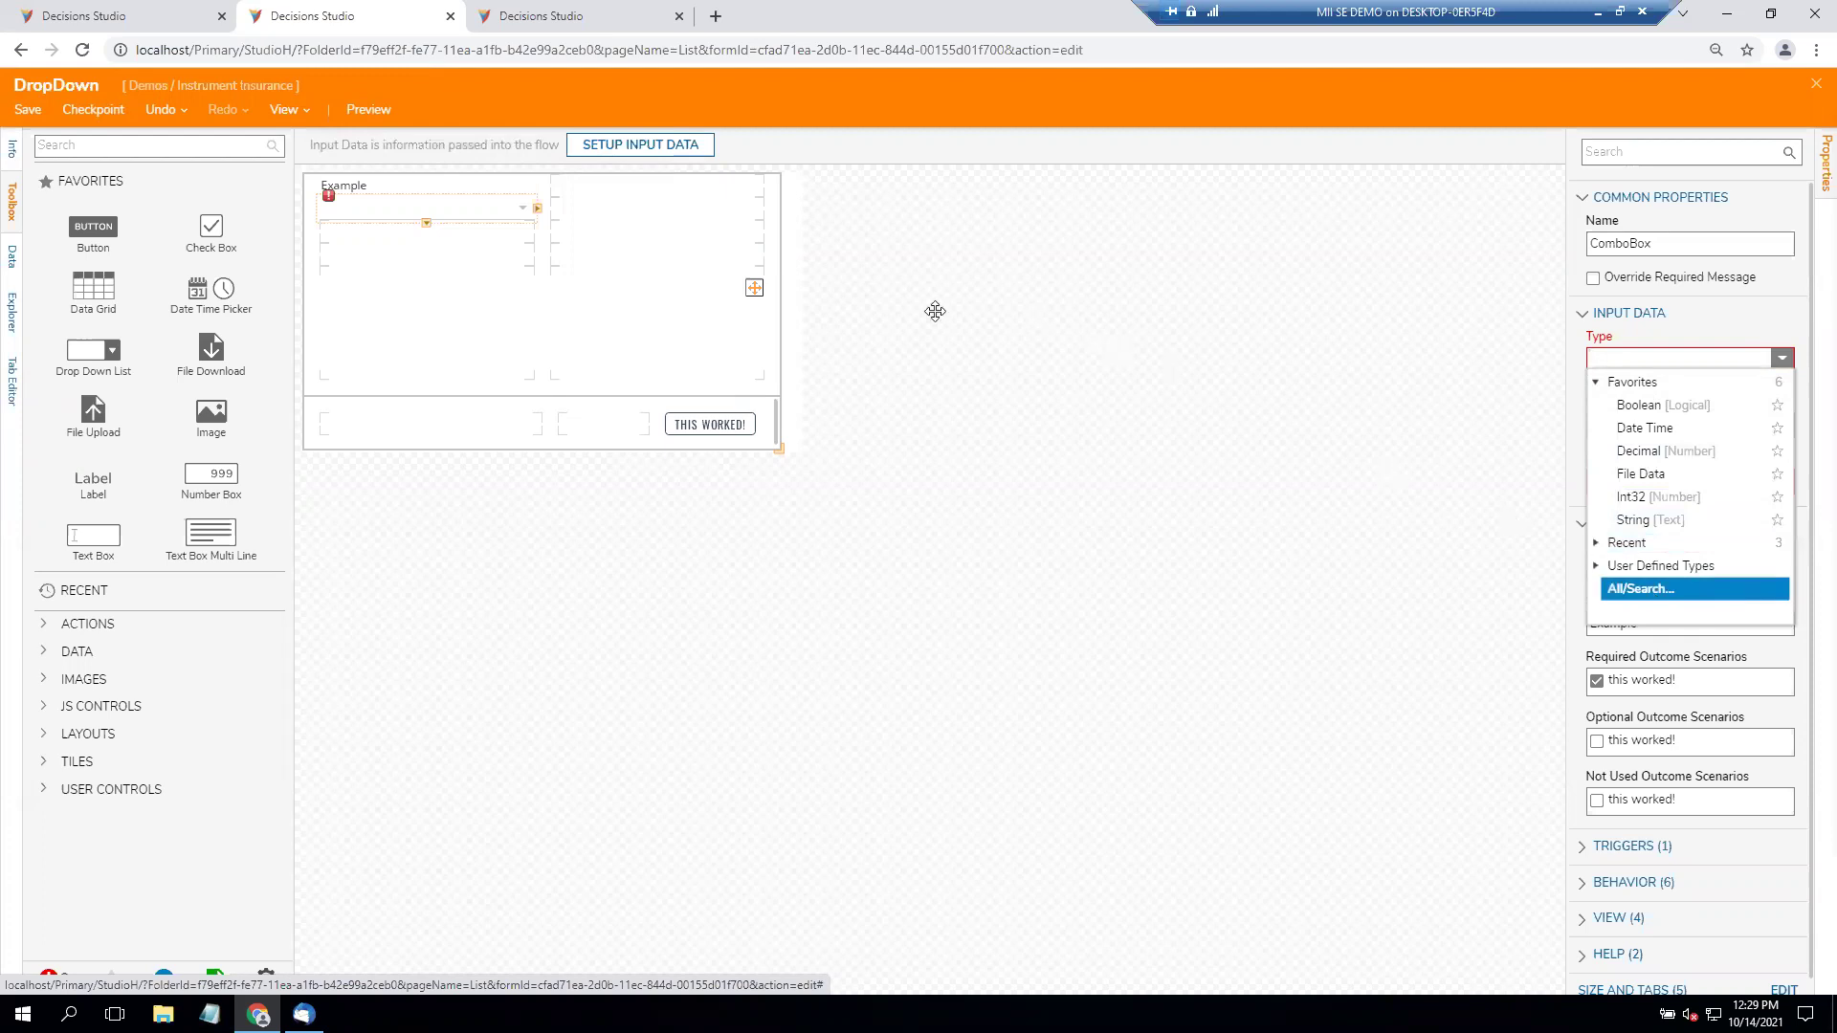
{"action": "left_click", "coordinate": [898, 337]}
{"action": "type", "text": "dyna"}
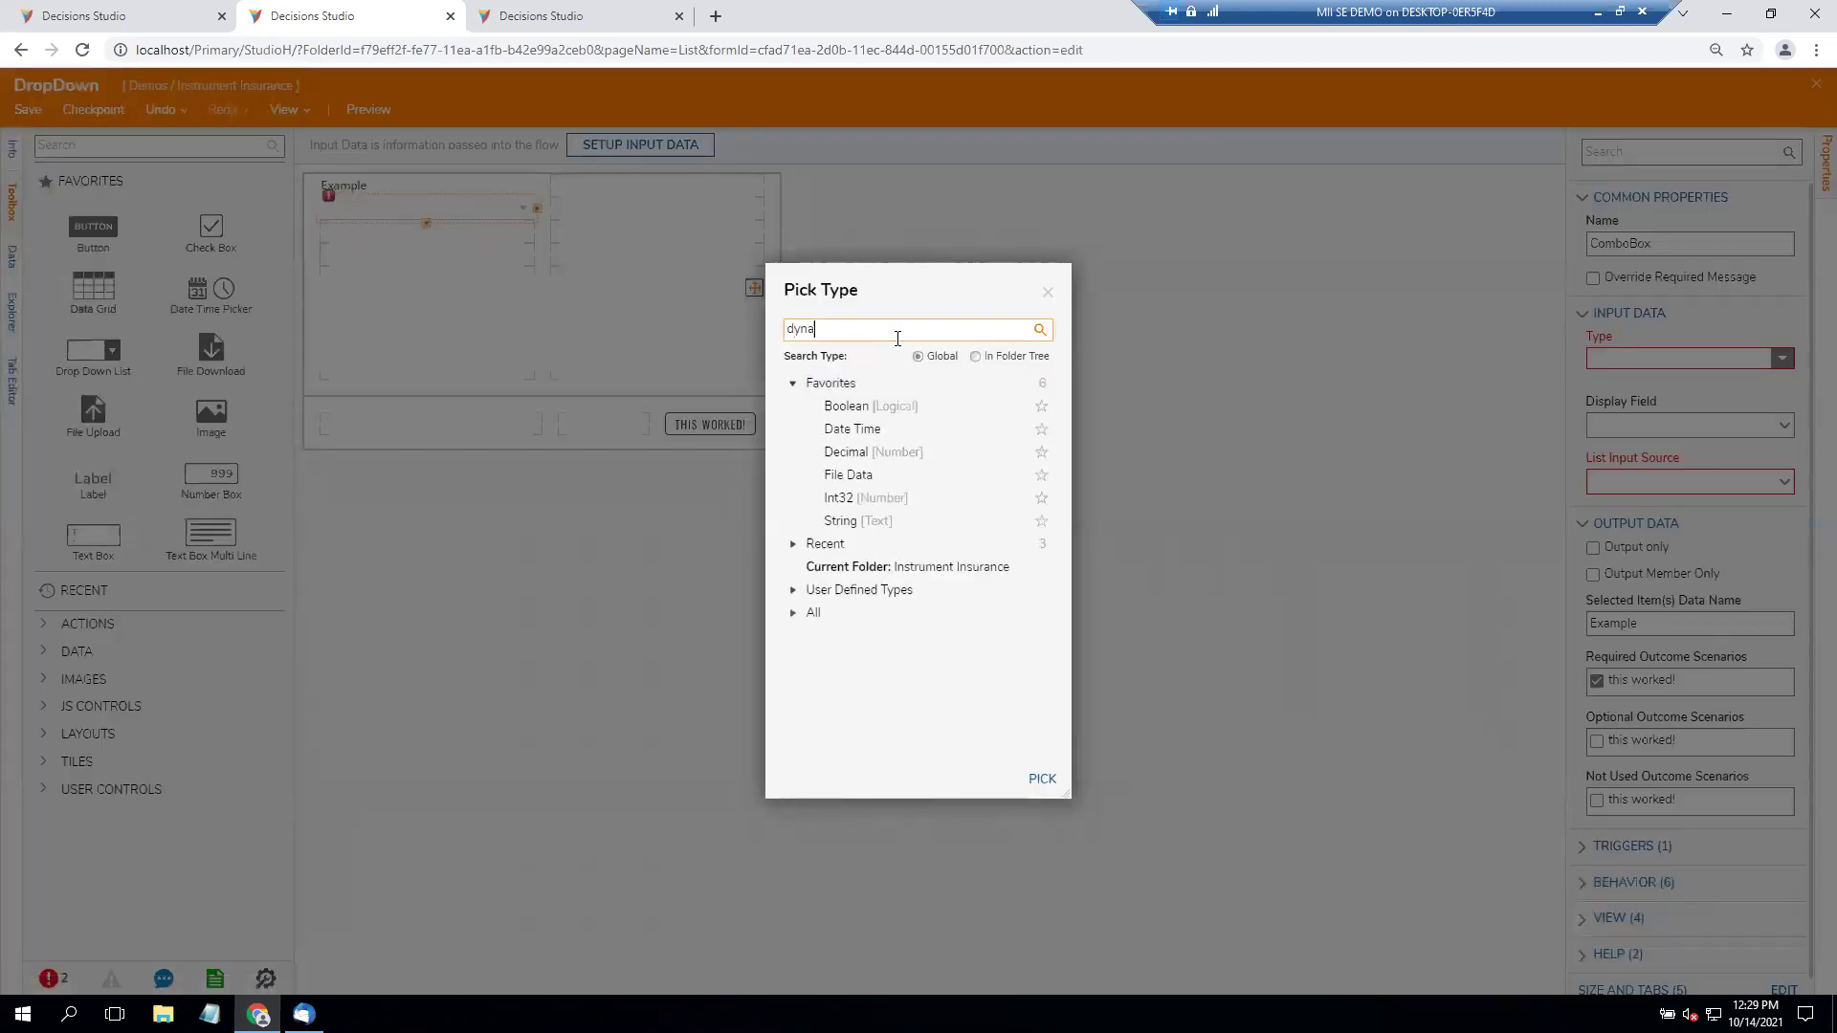
{"action": "type", "text": "mic"}
{"action": "left_click", "coordinate": [892, 458]}
{"action": "left_click", "coordinate": [1045, 779]}
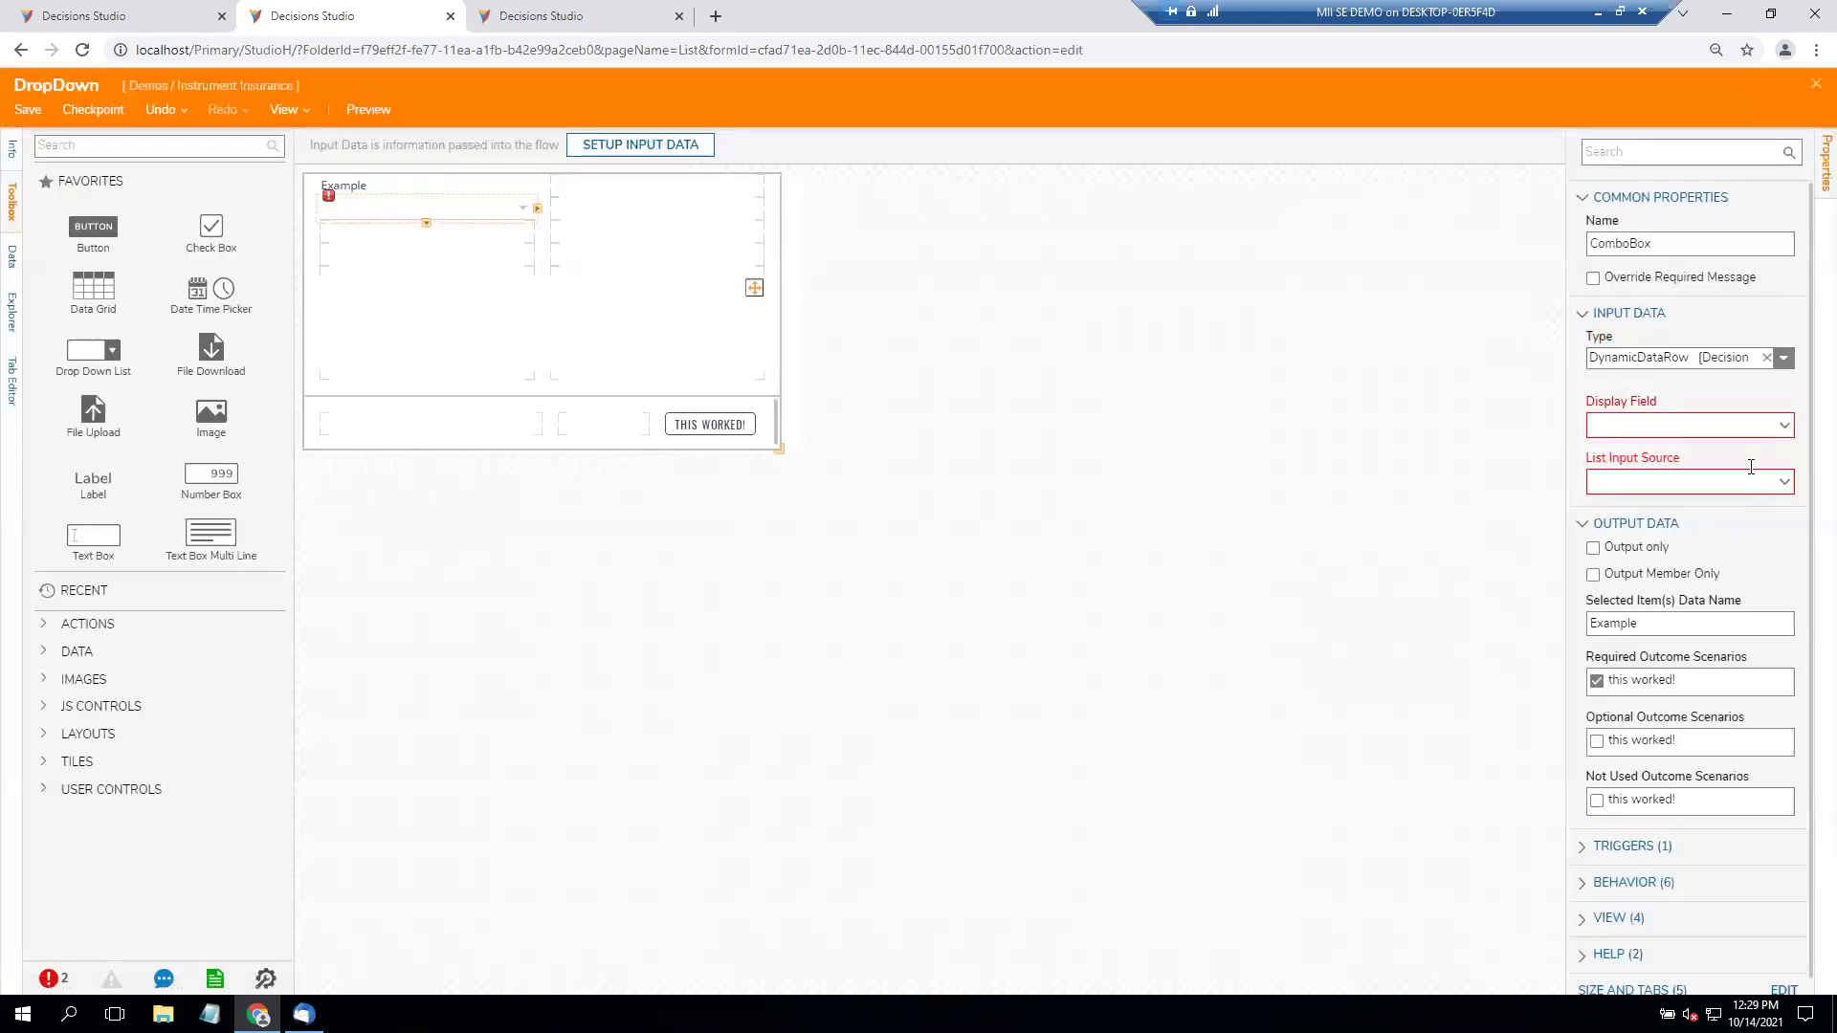
Set the list's Display Field to Field01, its List Input Source to DataName, and its List Items DataName to fetchEntitiesOutput.
{"action": "left_click", "coordinate": [1784, 425]}
{"action": "left_click", "coordinate": [1780, 448]}
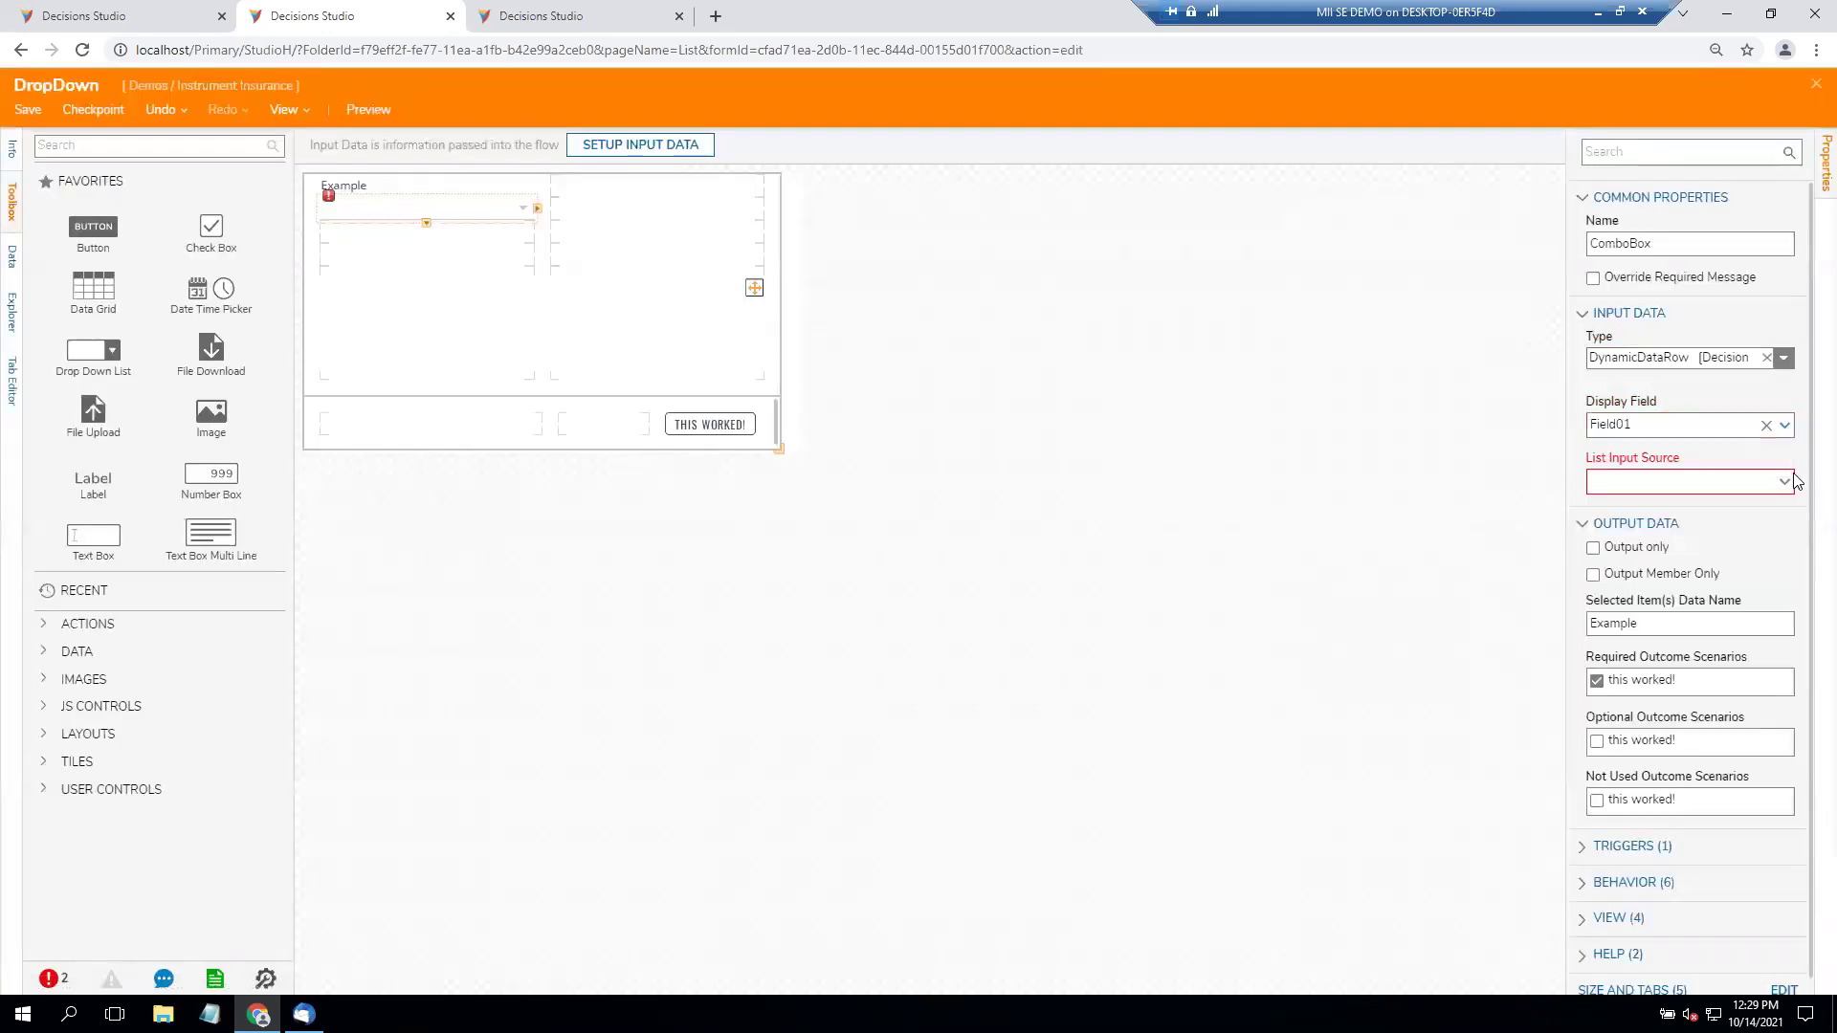
{"action": "left_click", "coordinate": [1789, 486]}
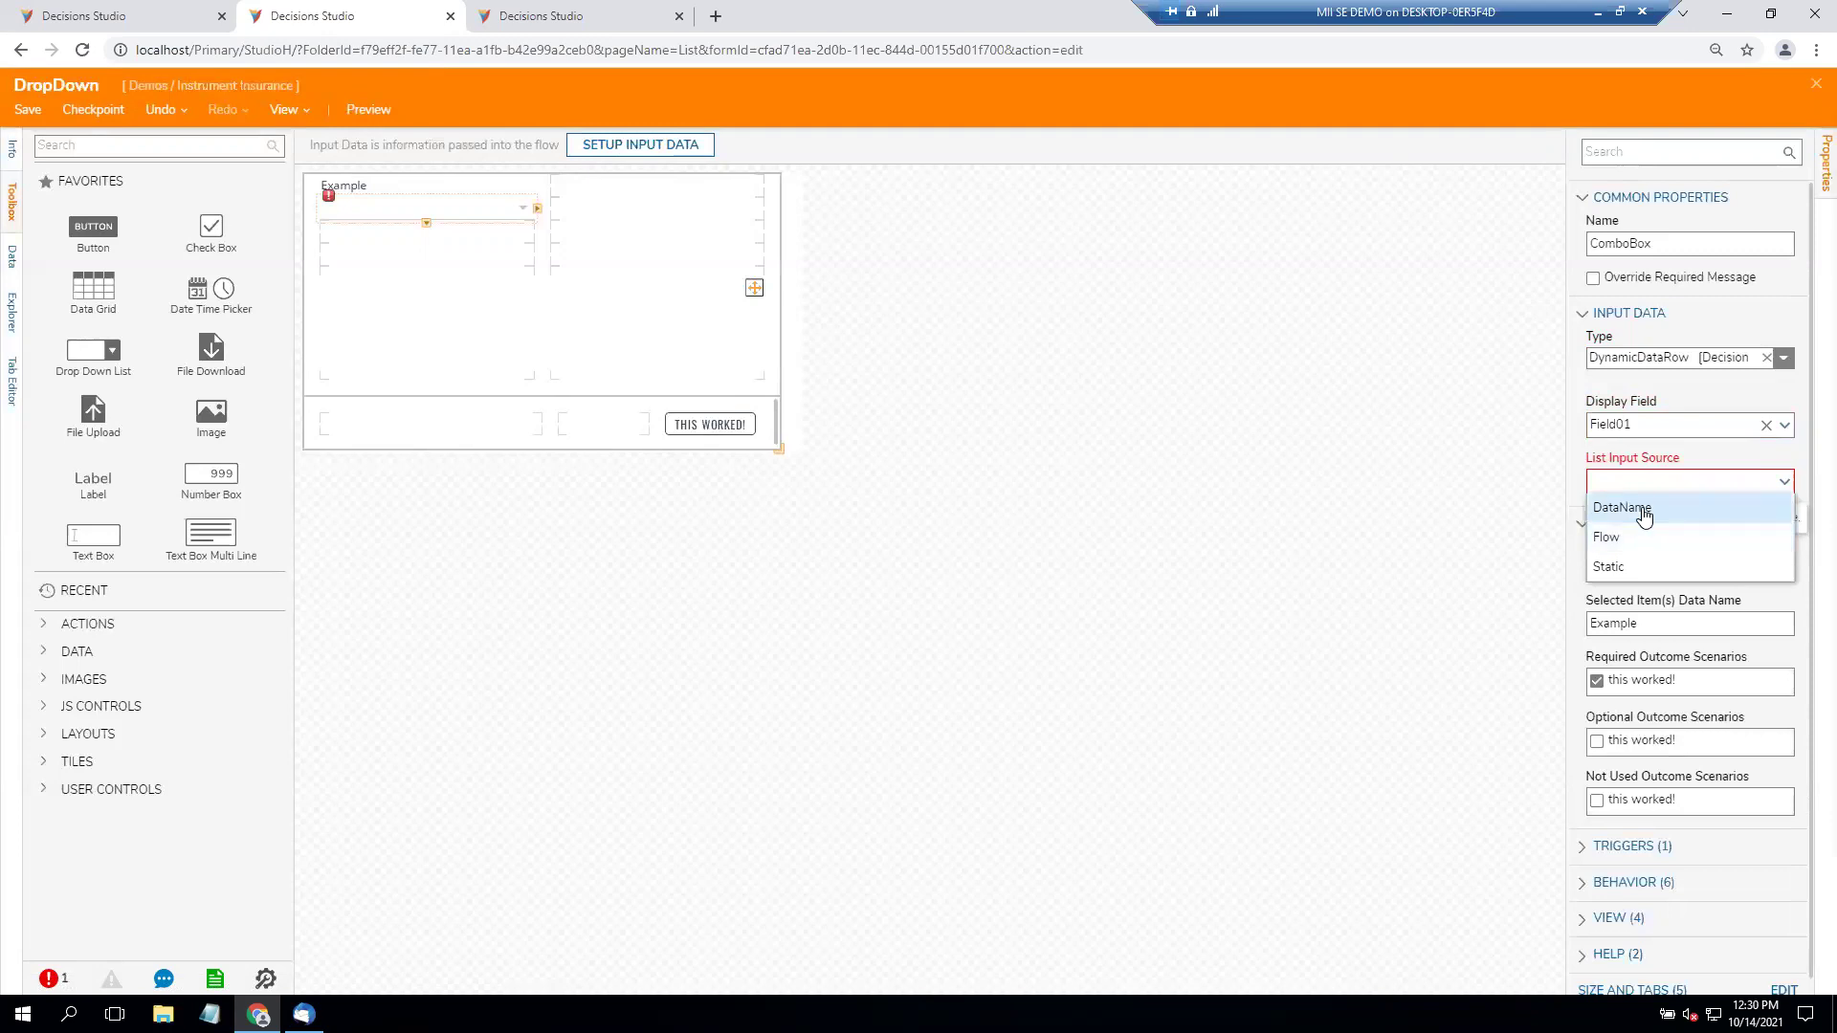
{"action": "left_click", "coordinate": [1642, 508]}
{"action": "left_click", "coordinate": [1665, 360]}
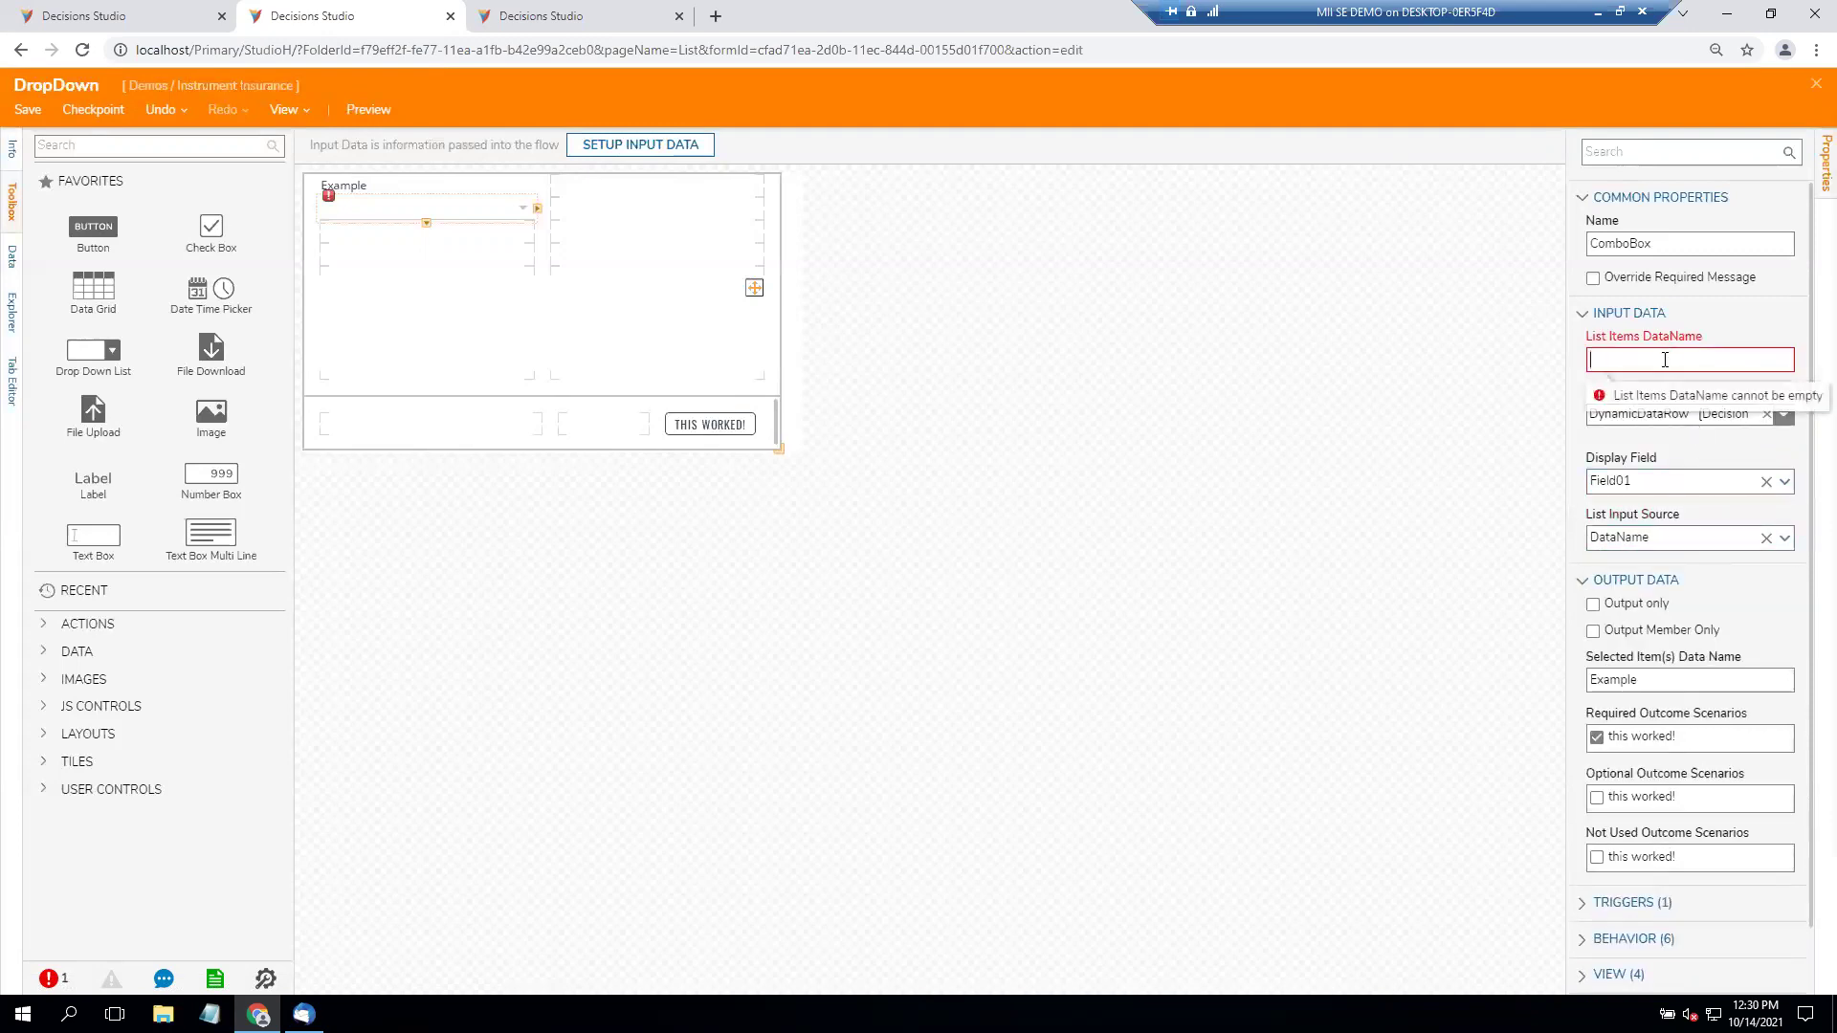
{"action": "type", "text": "fet"}
{"action": "type", "text": "chEntities"}
{"action": "type", "text": "()"}
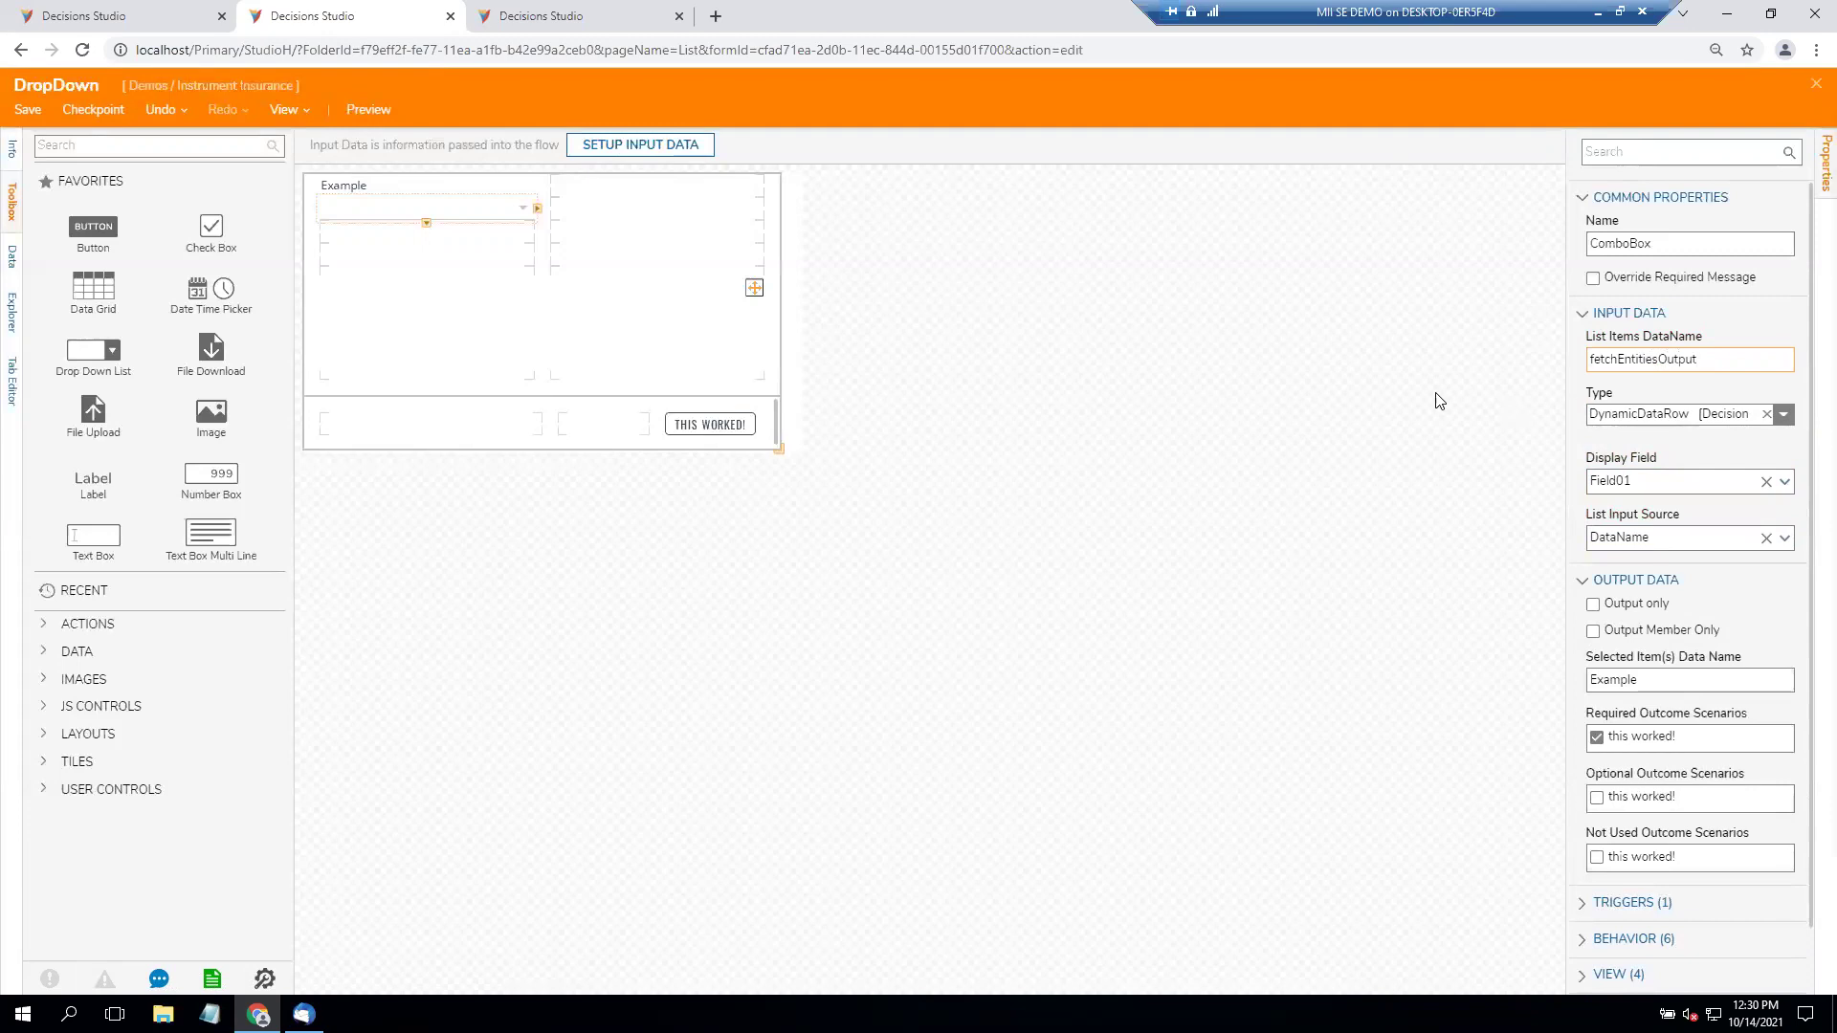
Close the DropDown form and connect its "this worked!" outcome to the flow's end step, with the link leaving the form's top.
{"action": "left_click", "coordinate": [681, 265]}
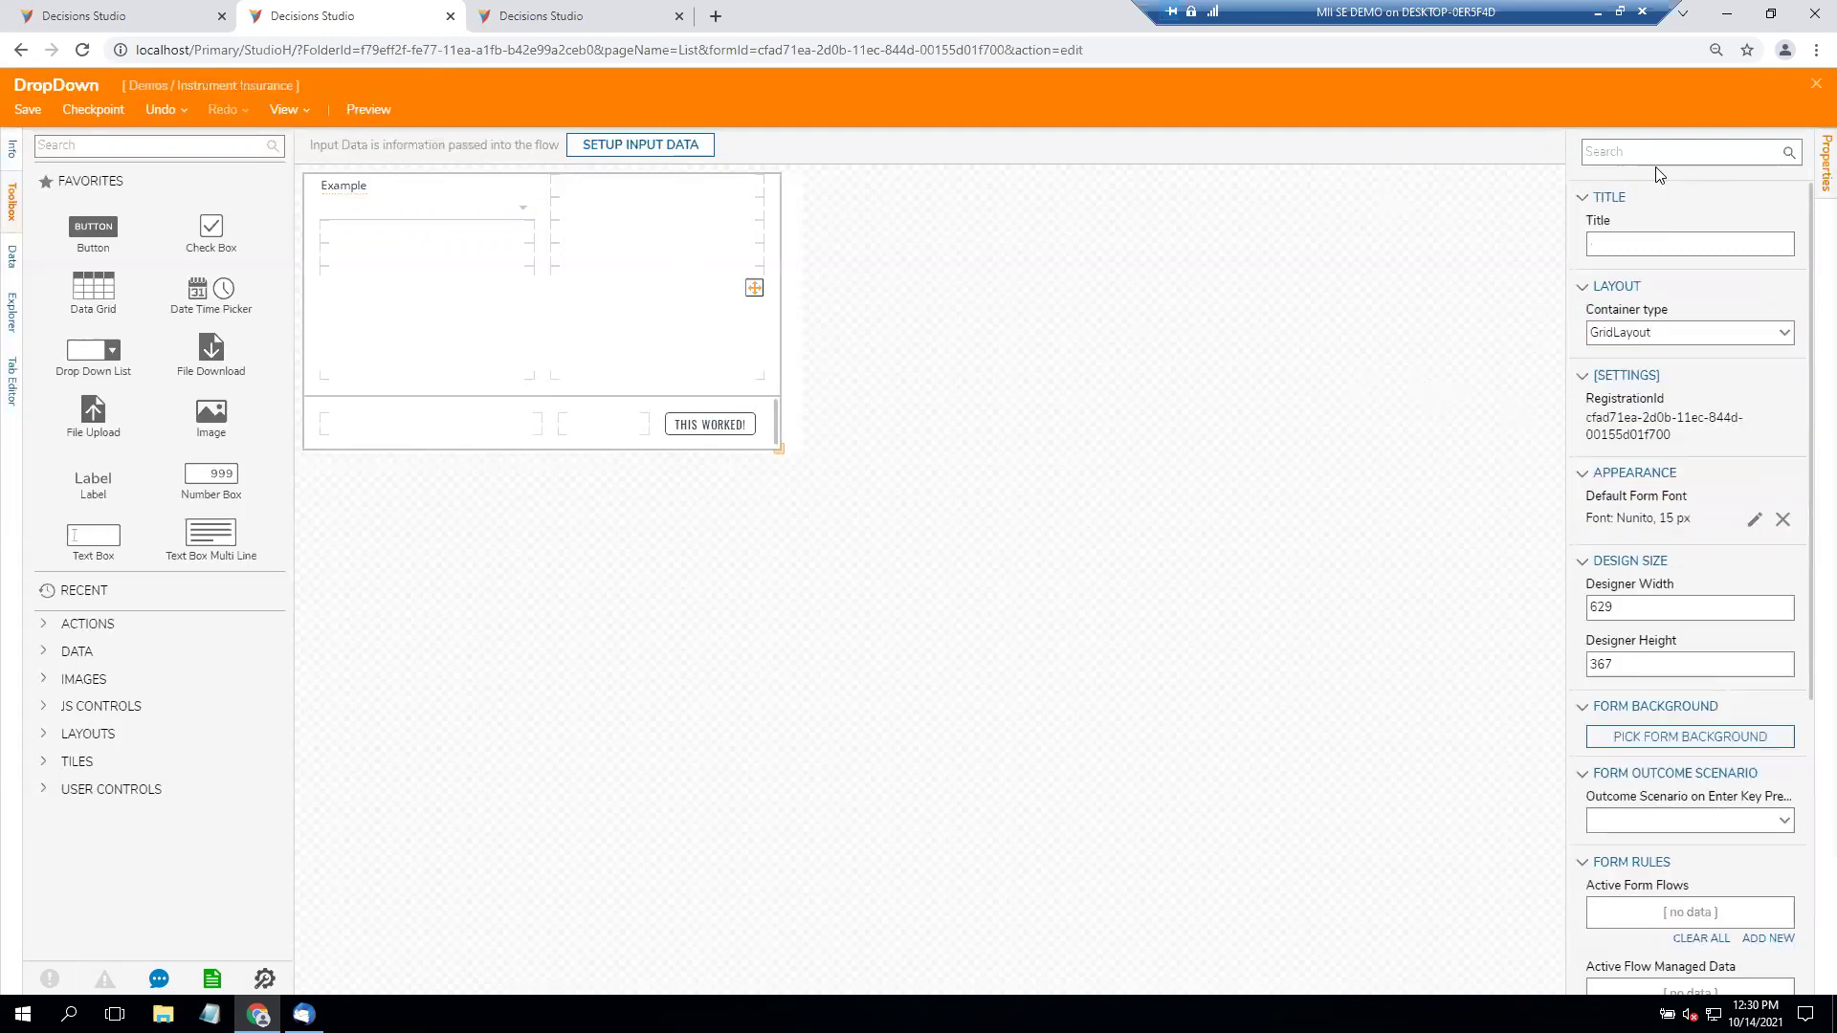
{"action": "left_click", "coordinate": [1815, 84]}
{"action": "left_click", "coordinate": [1061, 628]}
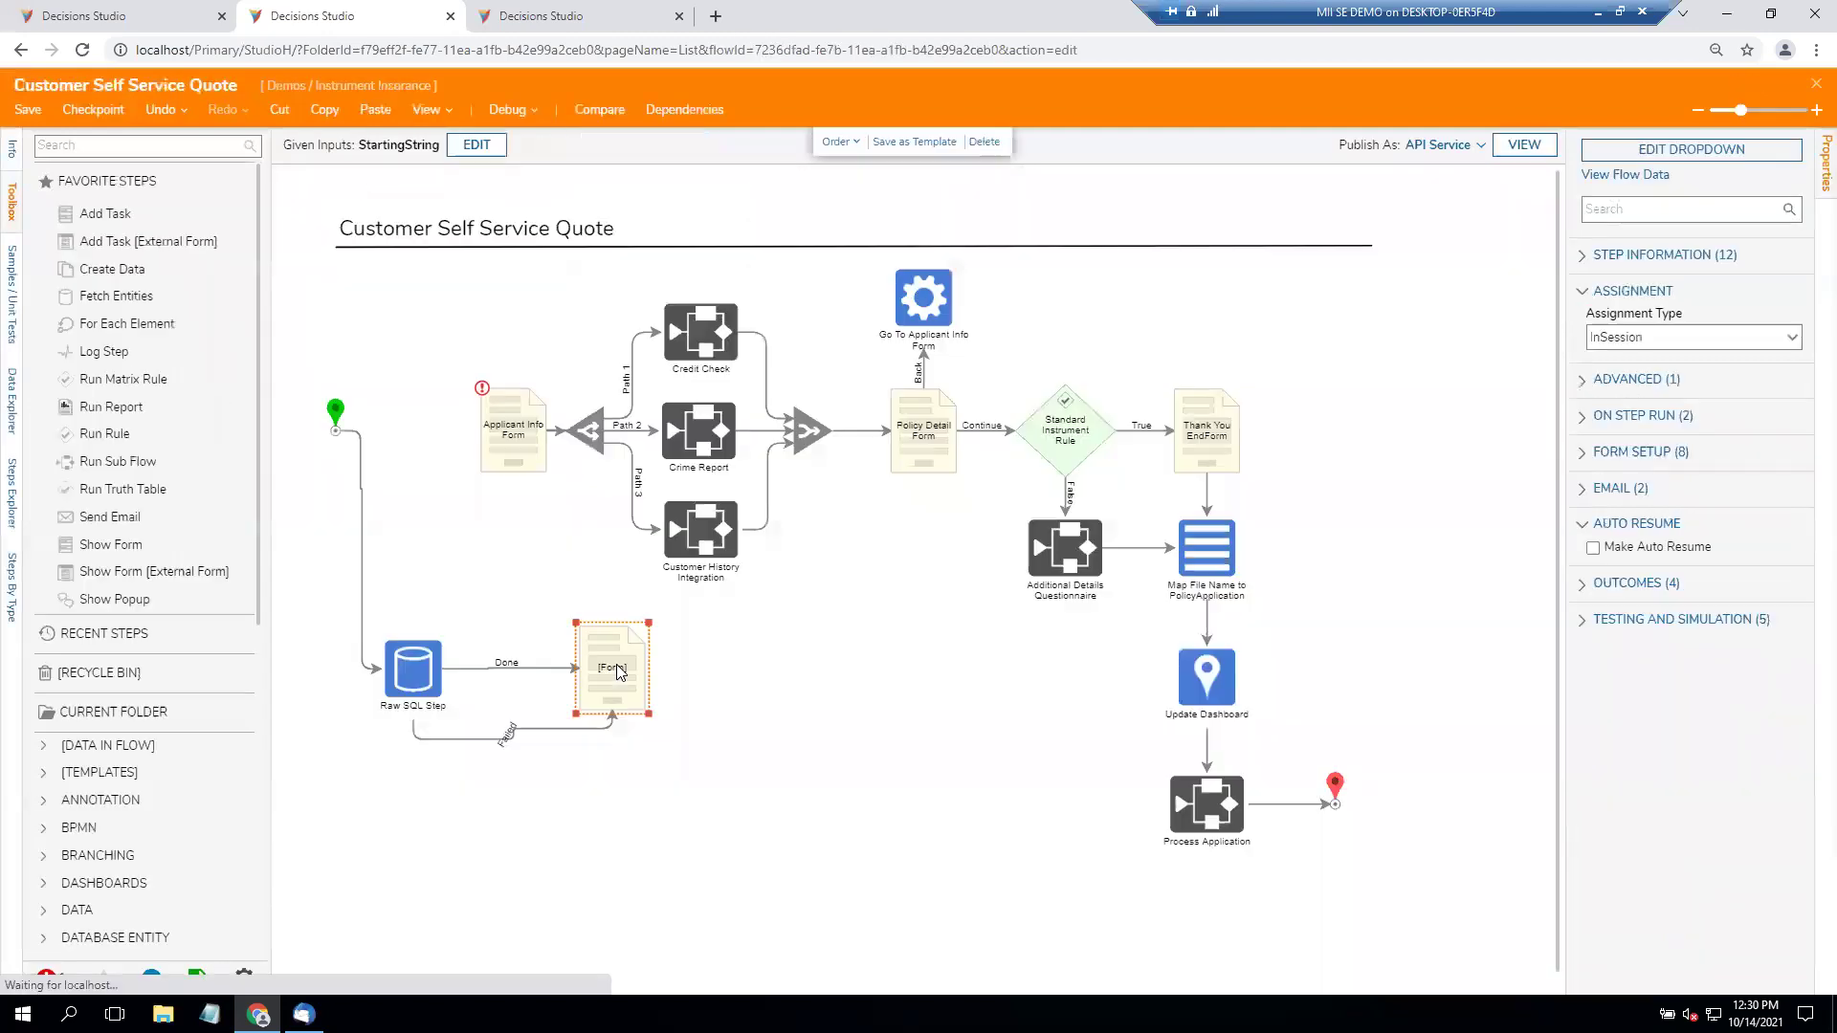
{"action": "left_click_drag", "start_coordinate": [647, 678], "coordinate": [1335, 802]}
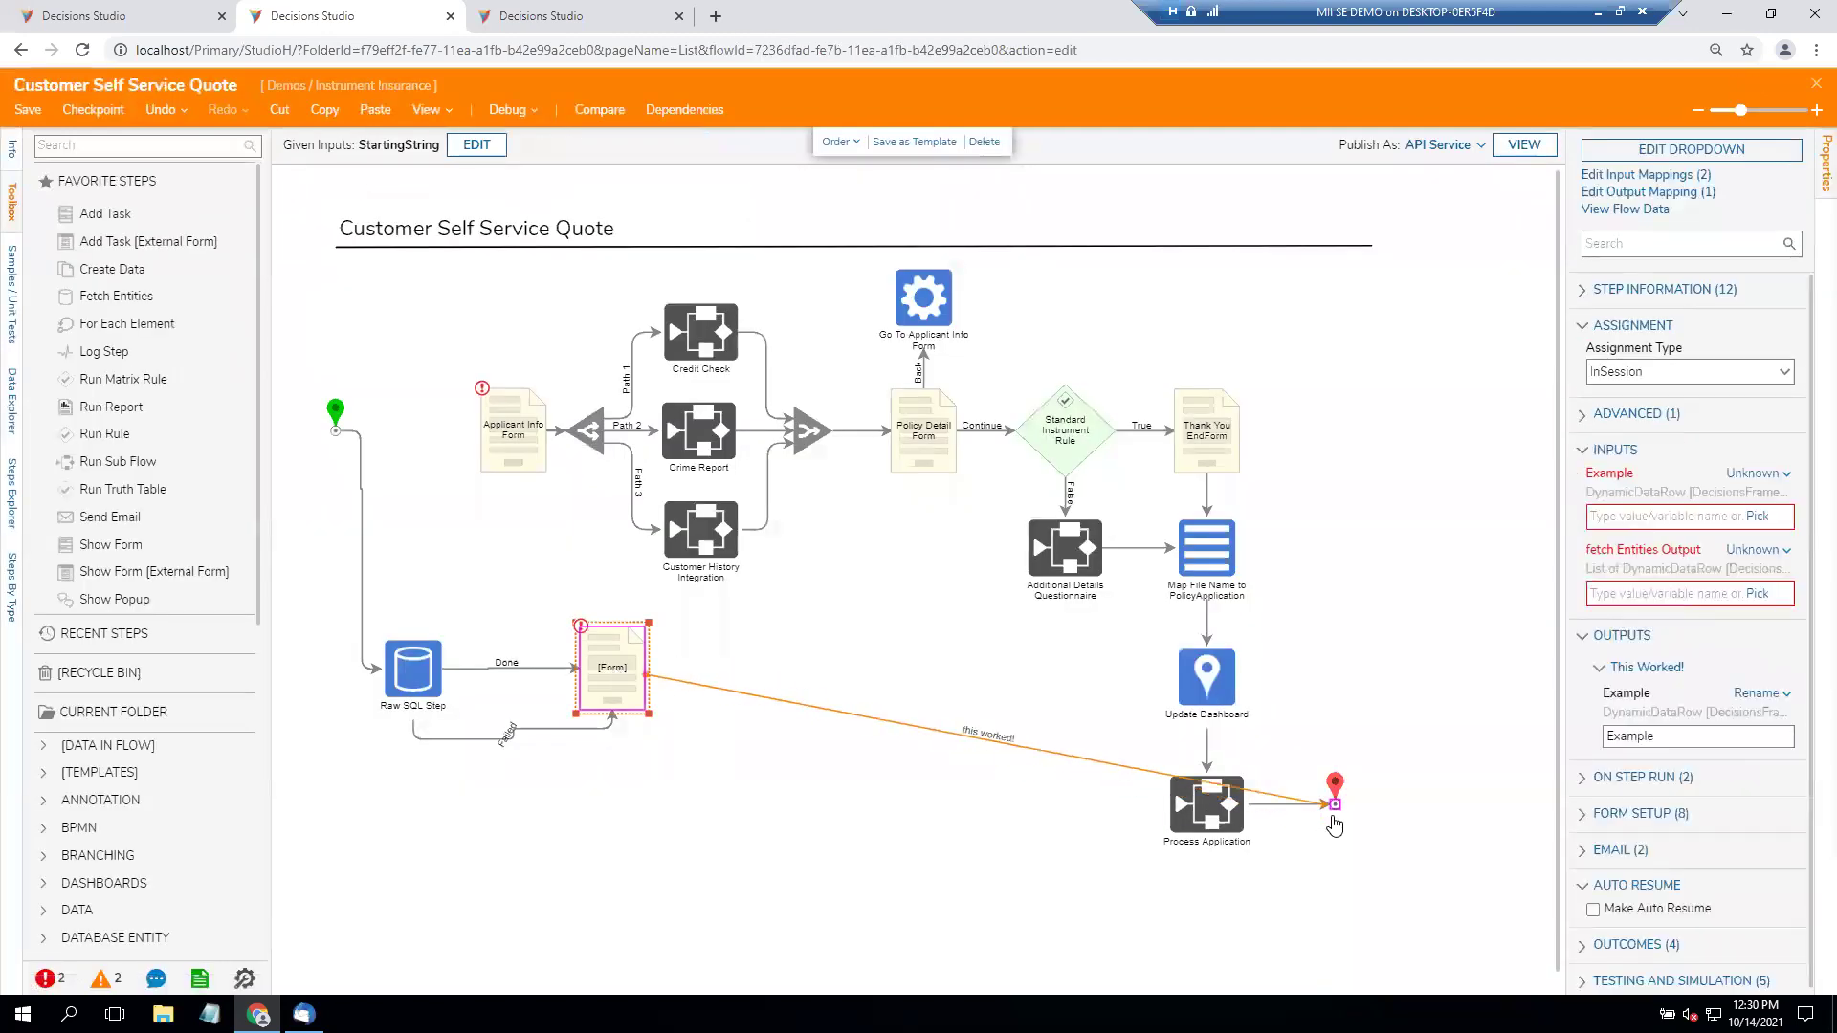
{"action": "left_click", "coordinate": [660, 681]}
Map the form step's fetch Entities Output input to Result from the flow and set its Example input to Ignore.
{"action": "left_click", "coordinate": [622, 649]}
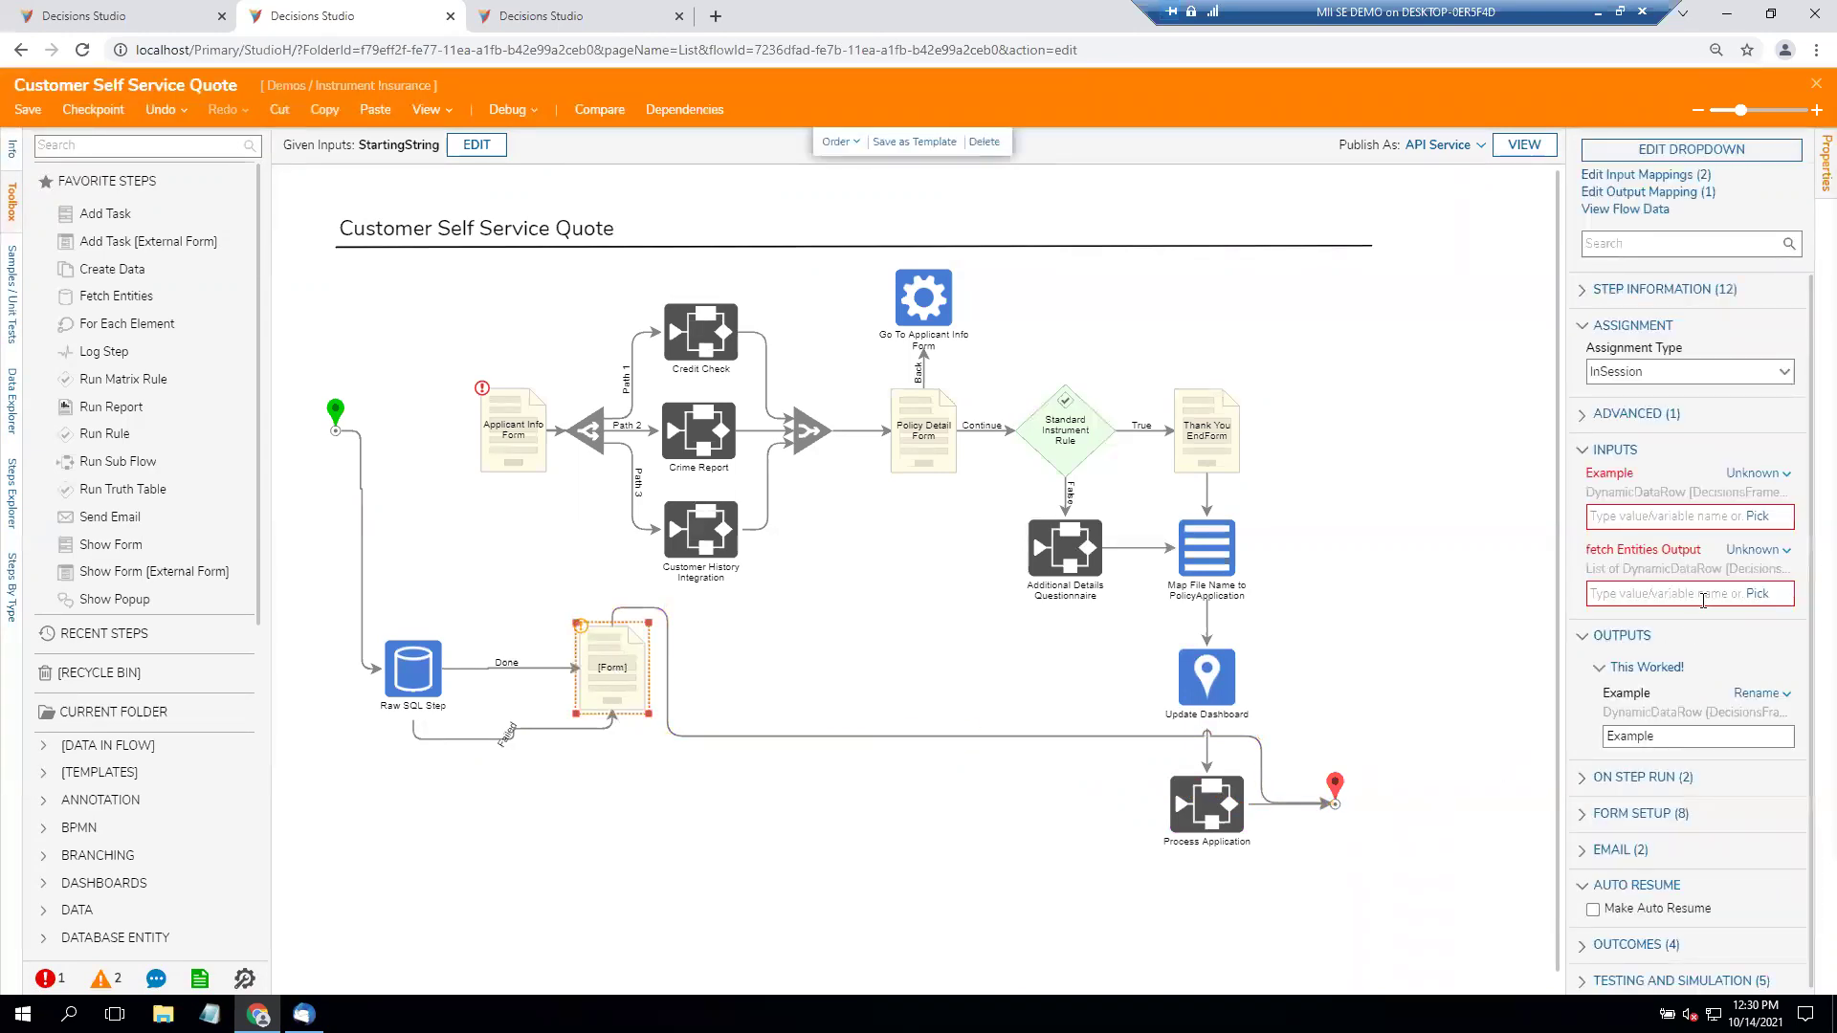
{"action": "left_click", "coordinate": [1755, 474]}
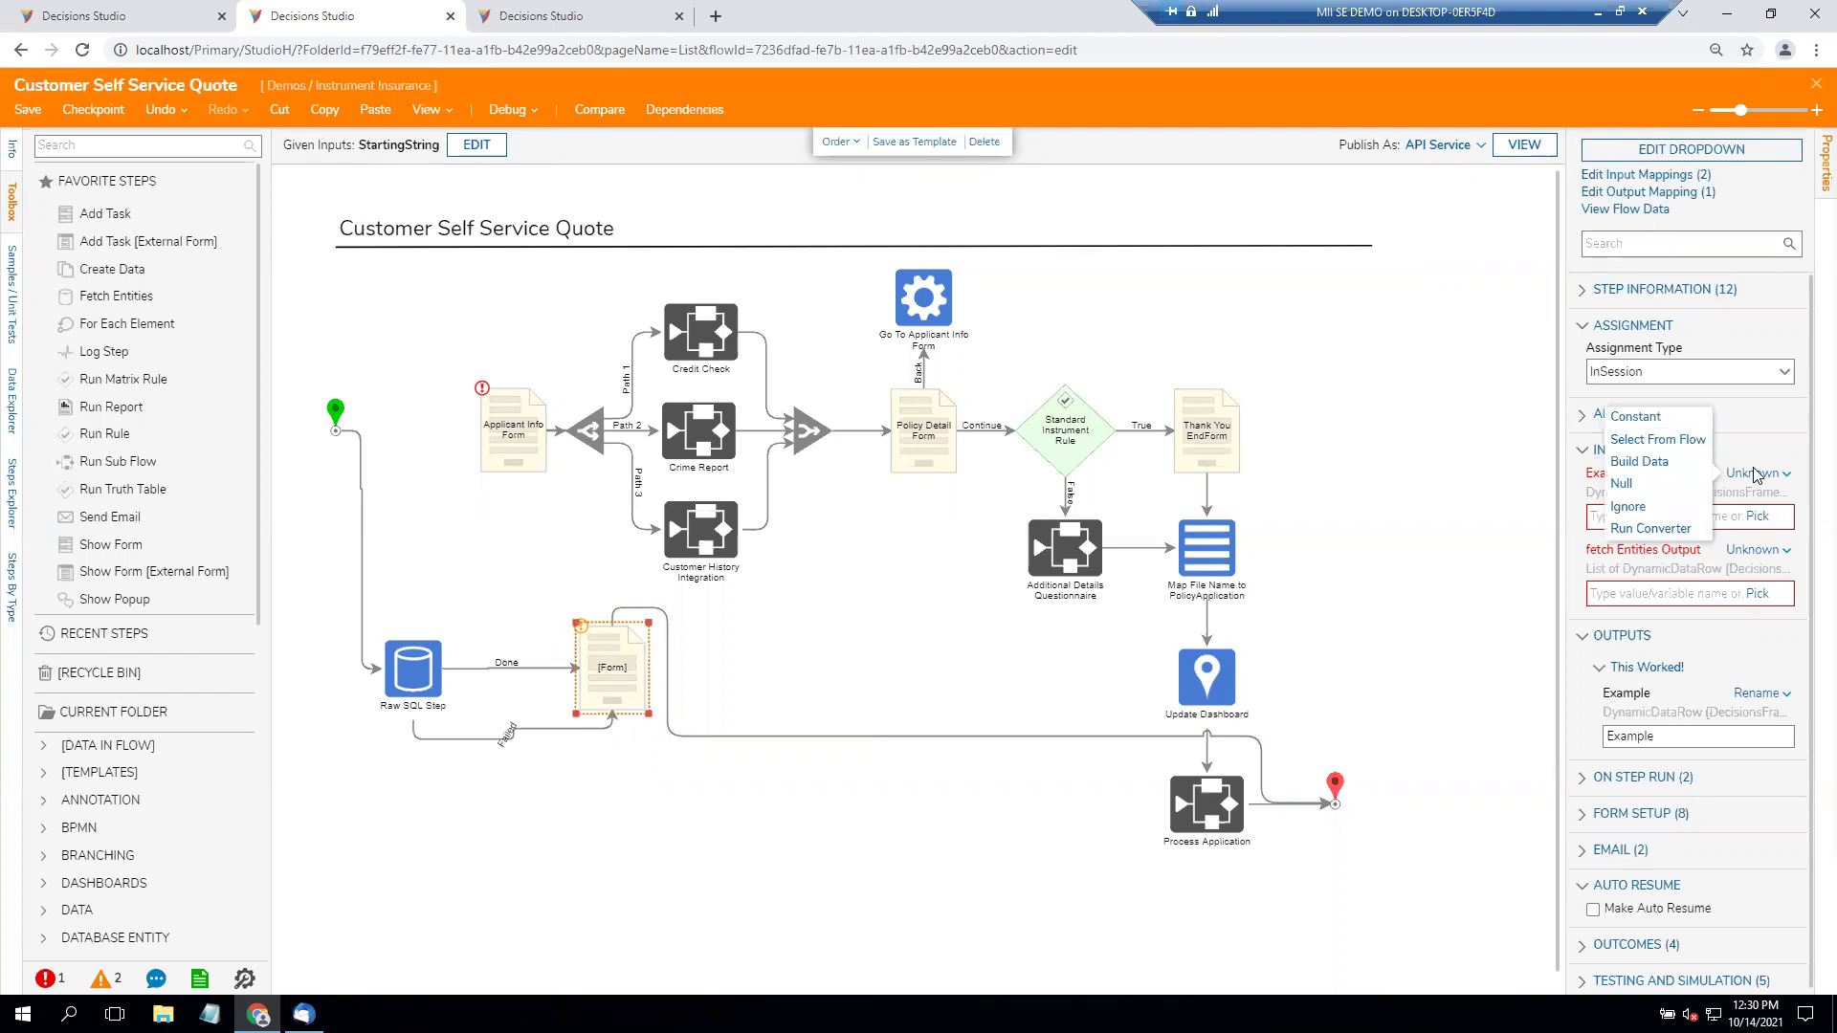
{"action": "left_click", "coordinate": [1774, 560]}
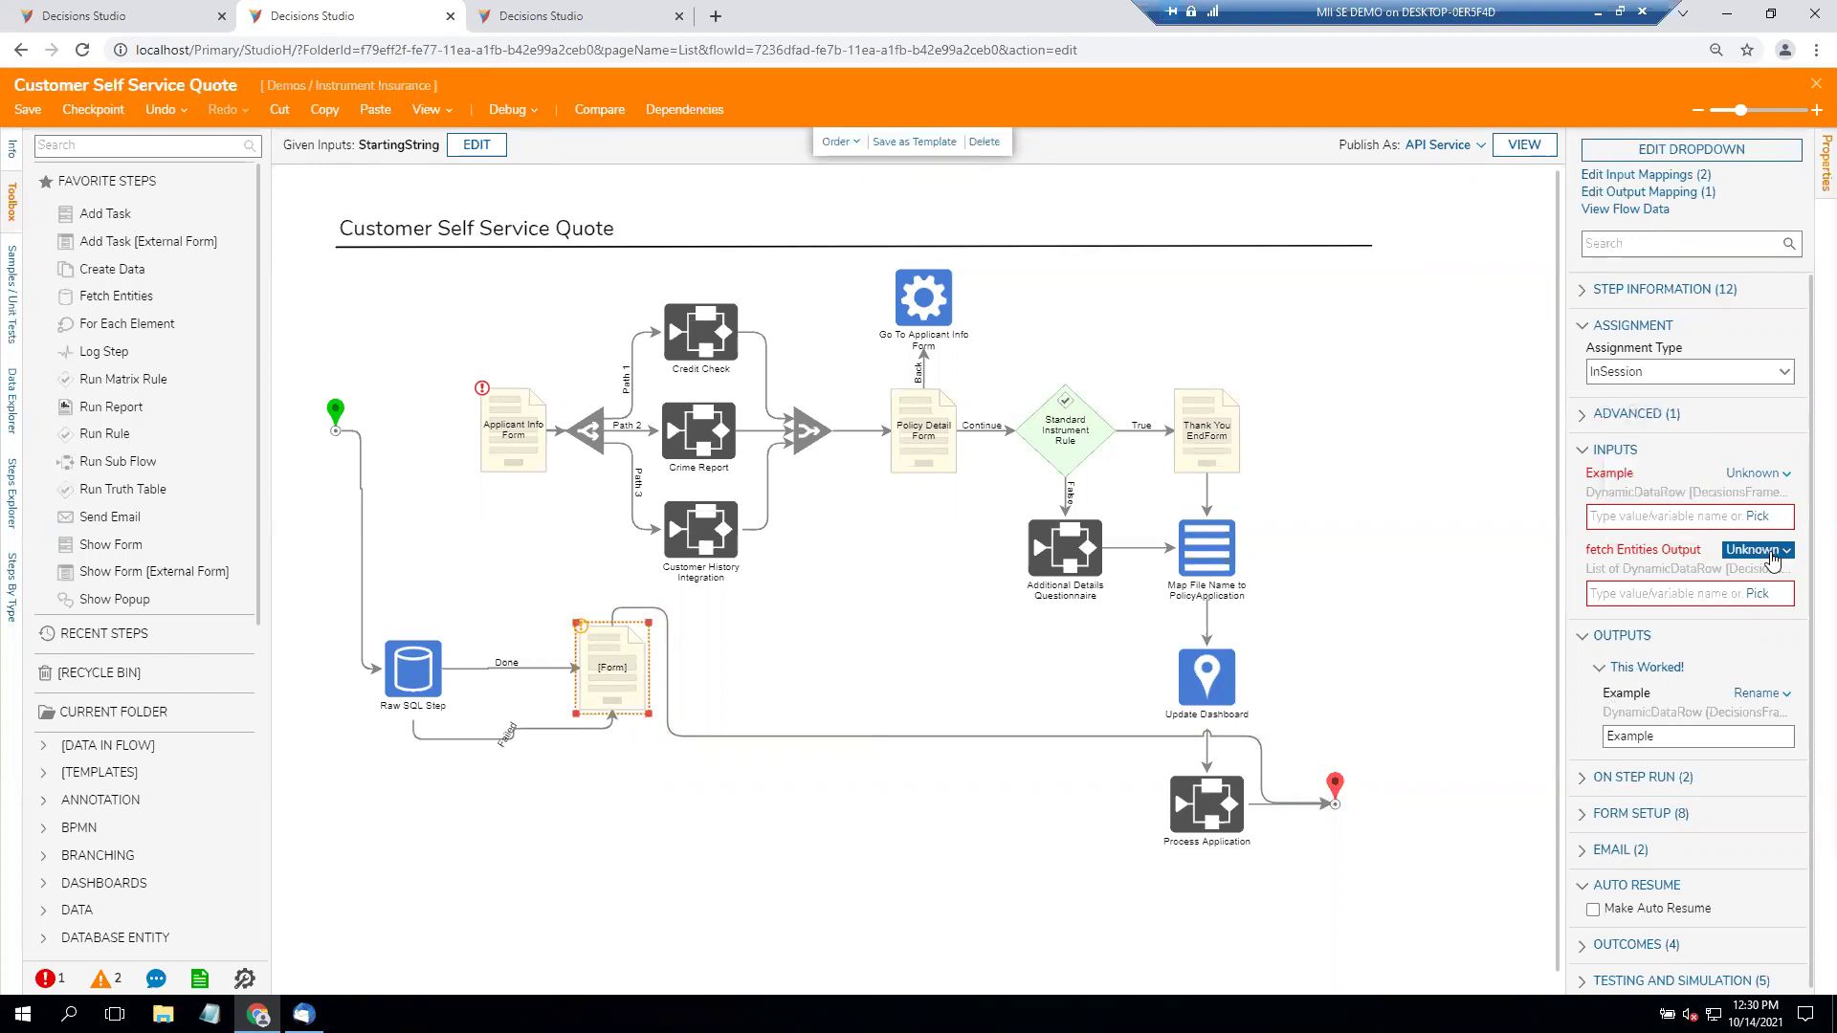
{"action": "left_click", "coordinate": [1665, 503]}
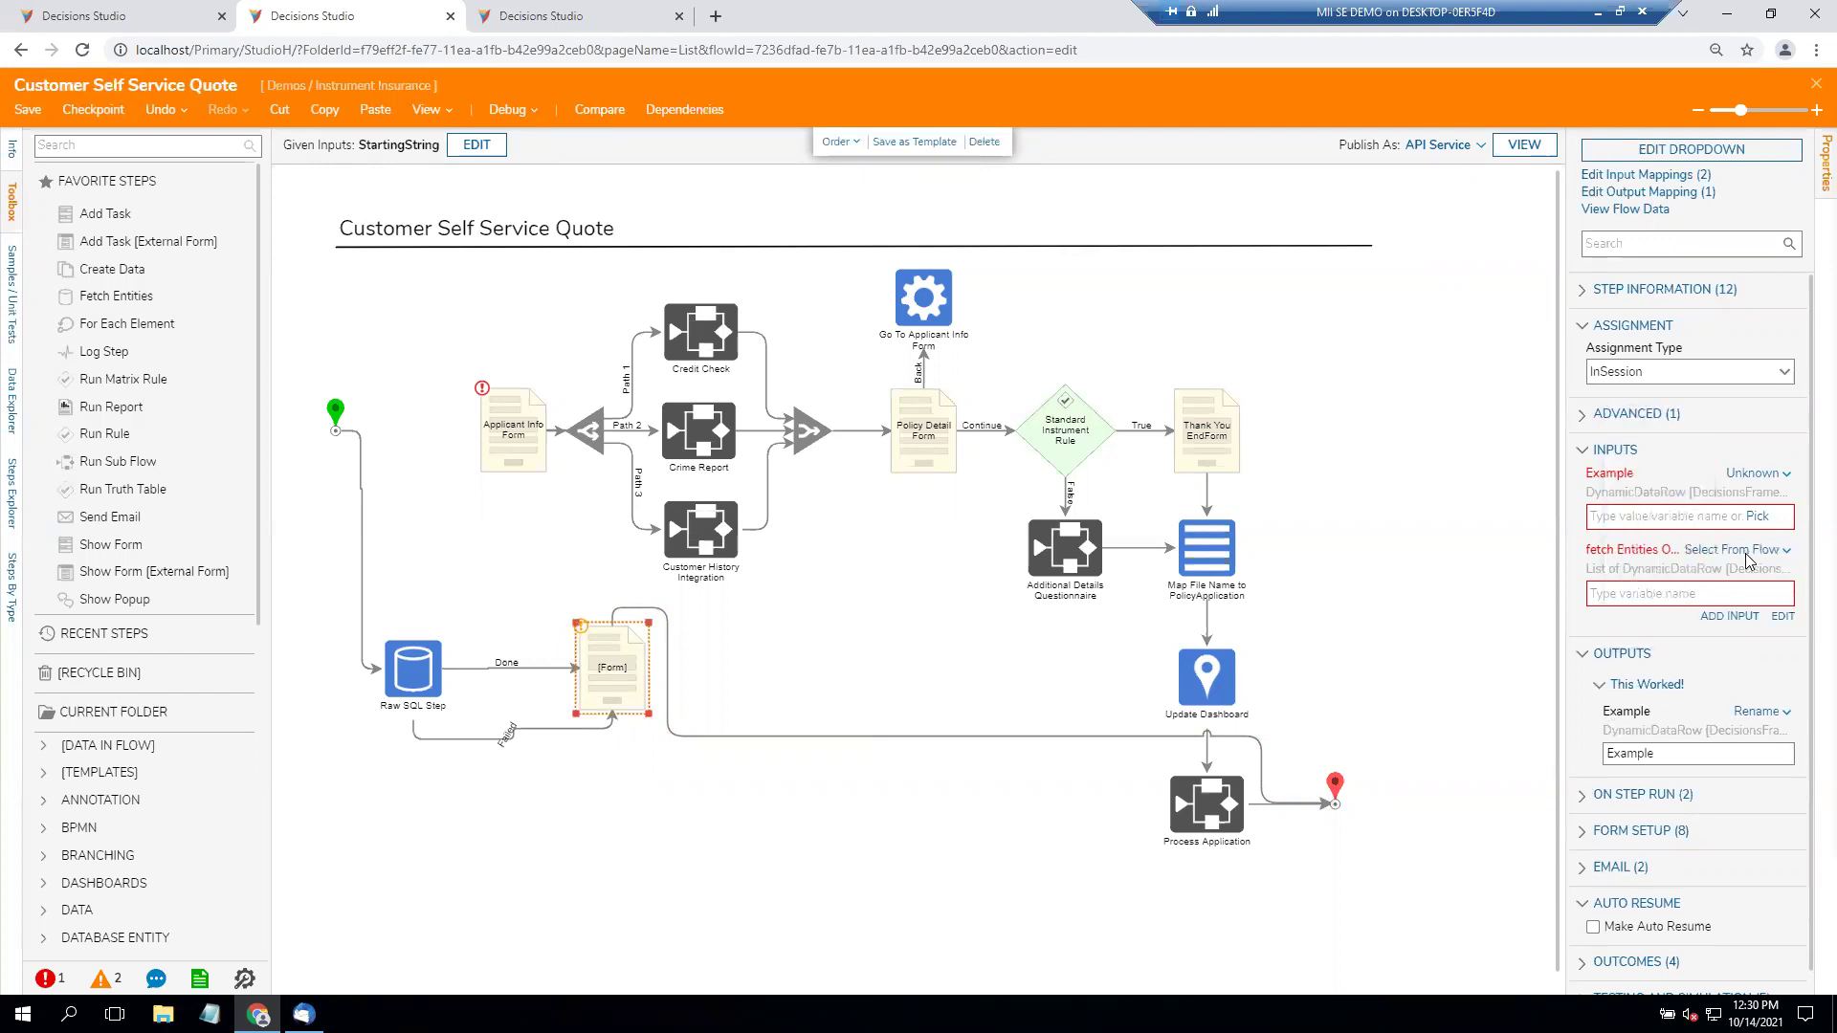
{"action": "left_click", "coordinate": [792, 676]}
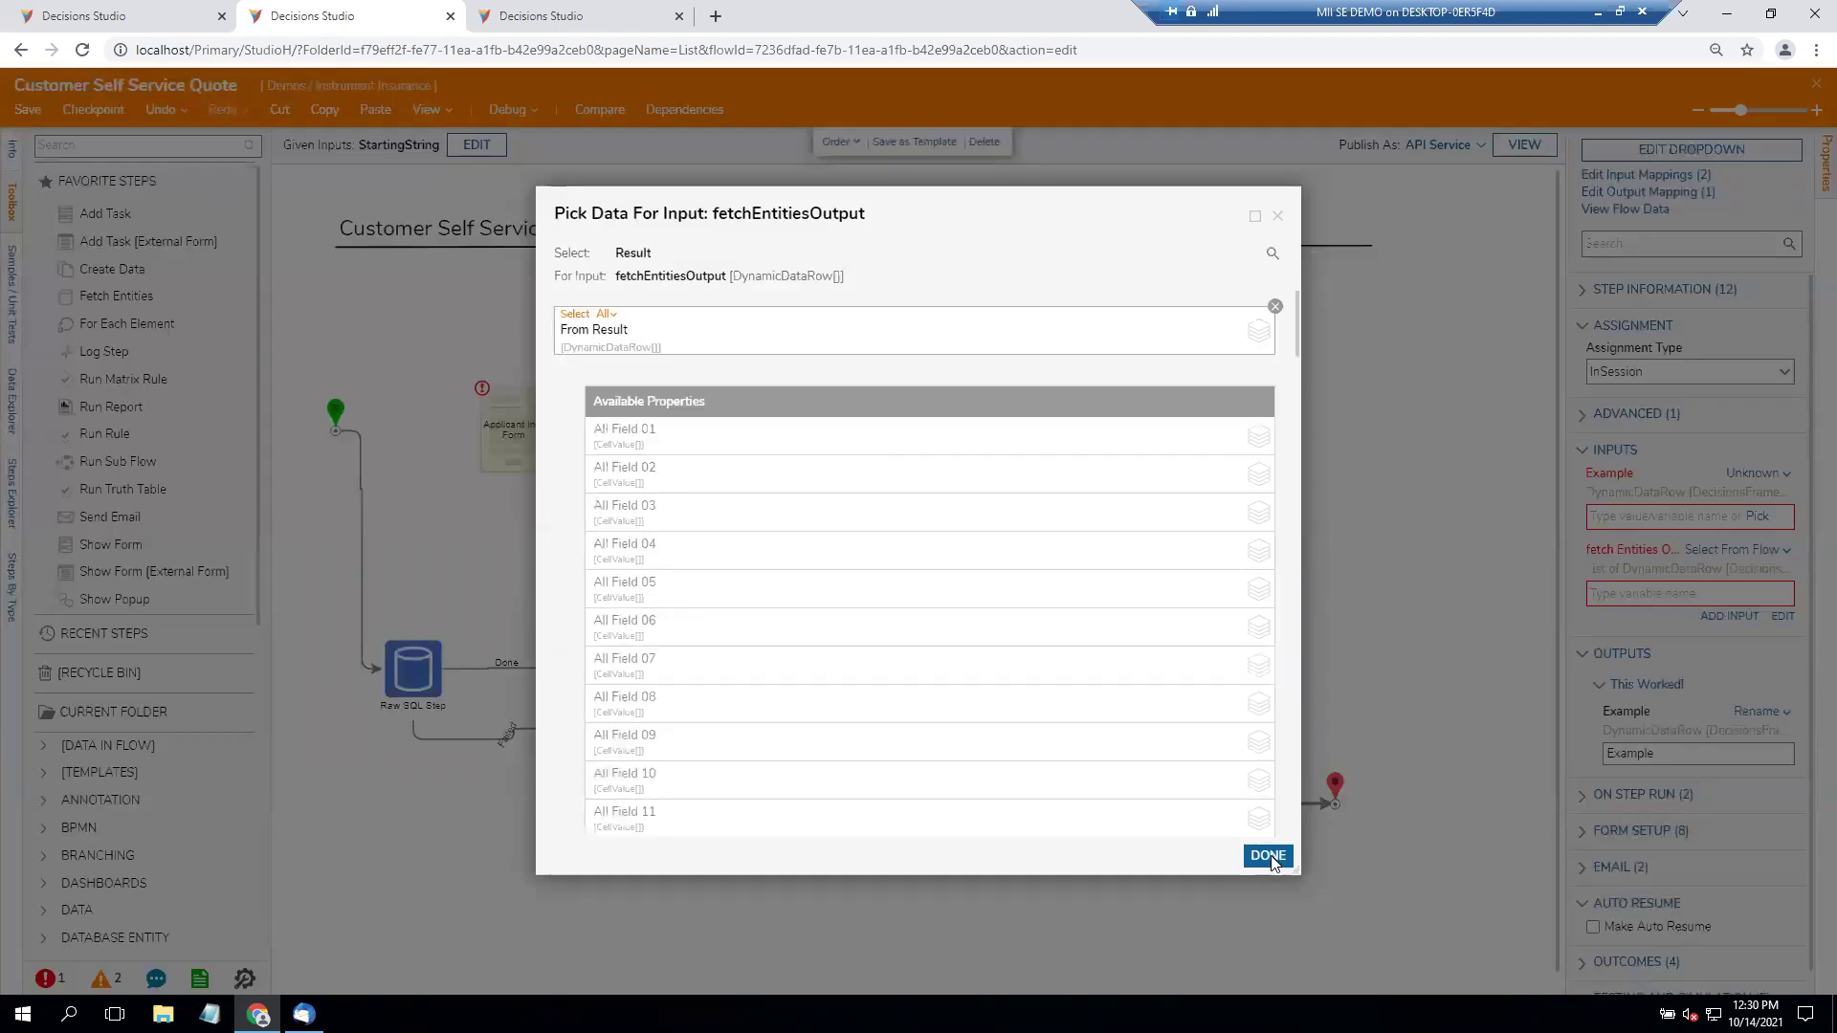
{"action": "left_click", "coordinate": [1268, 855]}
{"action": "left_click", "coordinate": [1753, 474]}
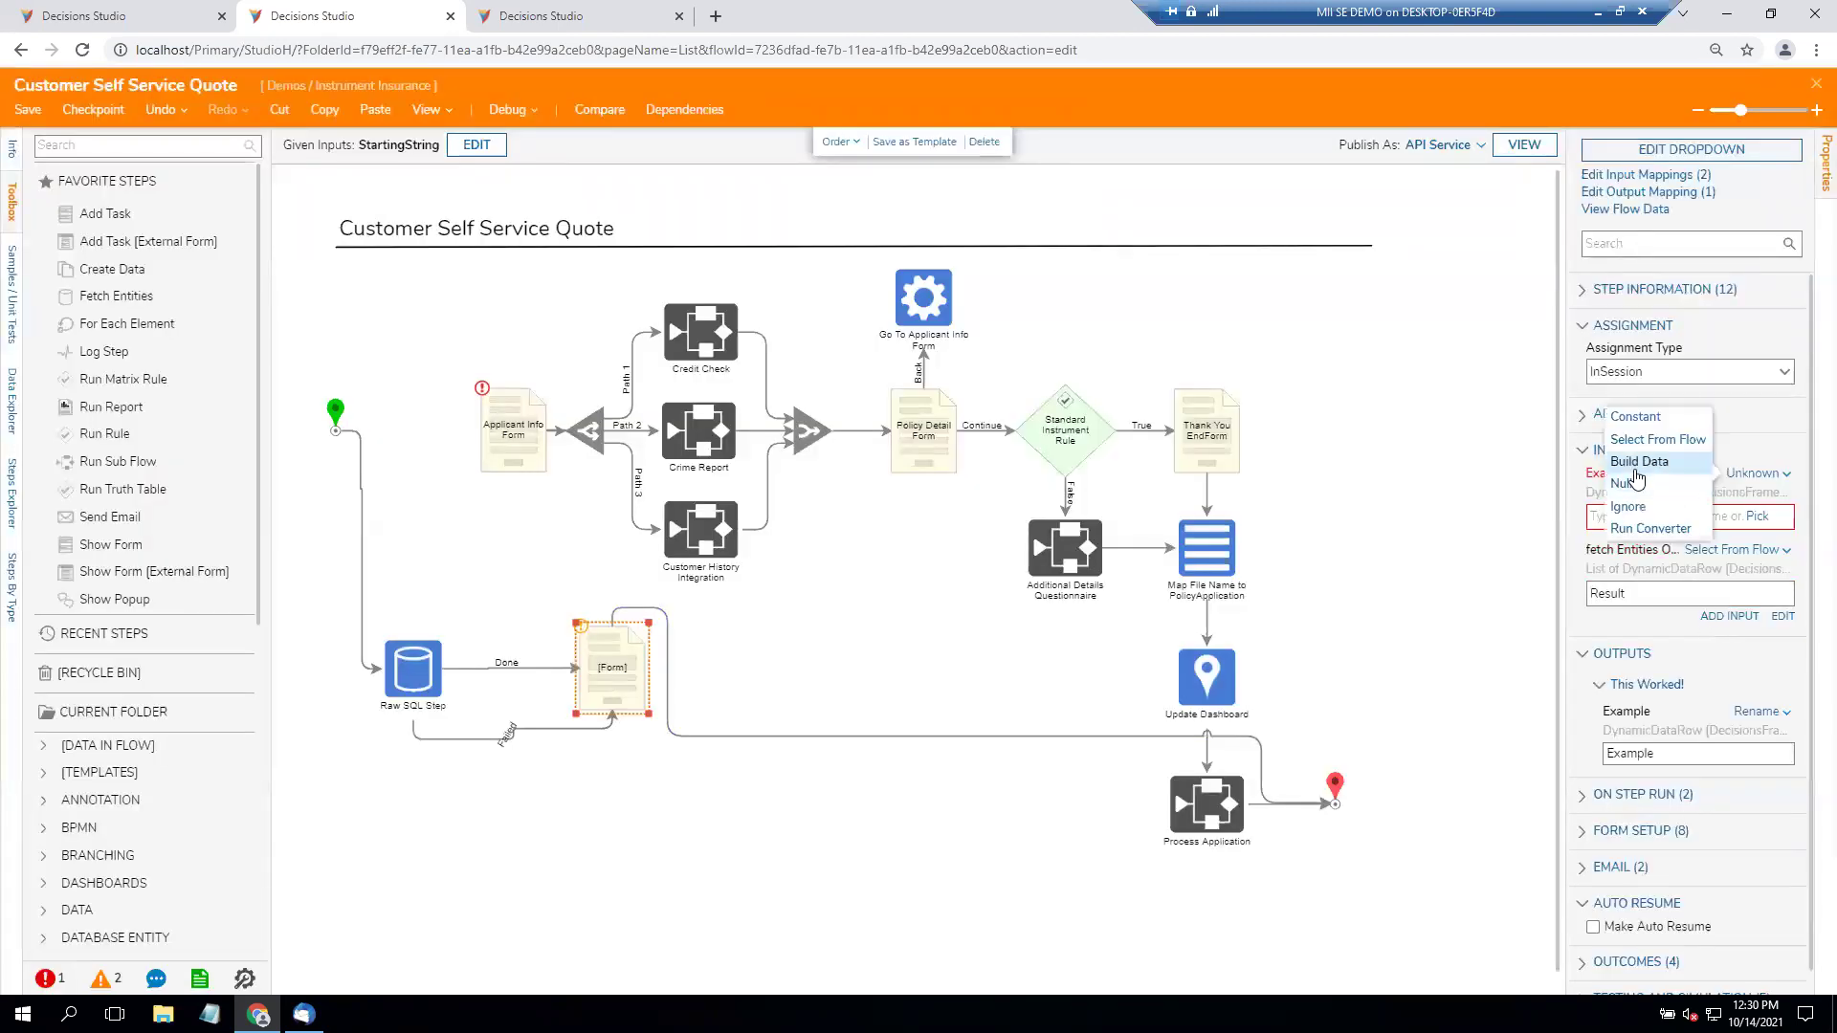
{"action": "left_click", "coordinate": [1631, 507]}
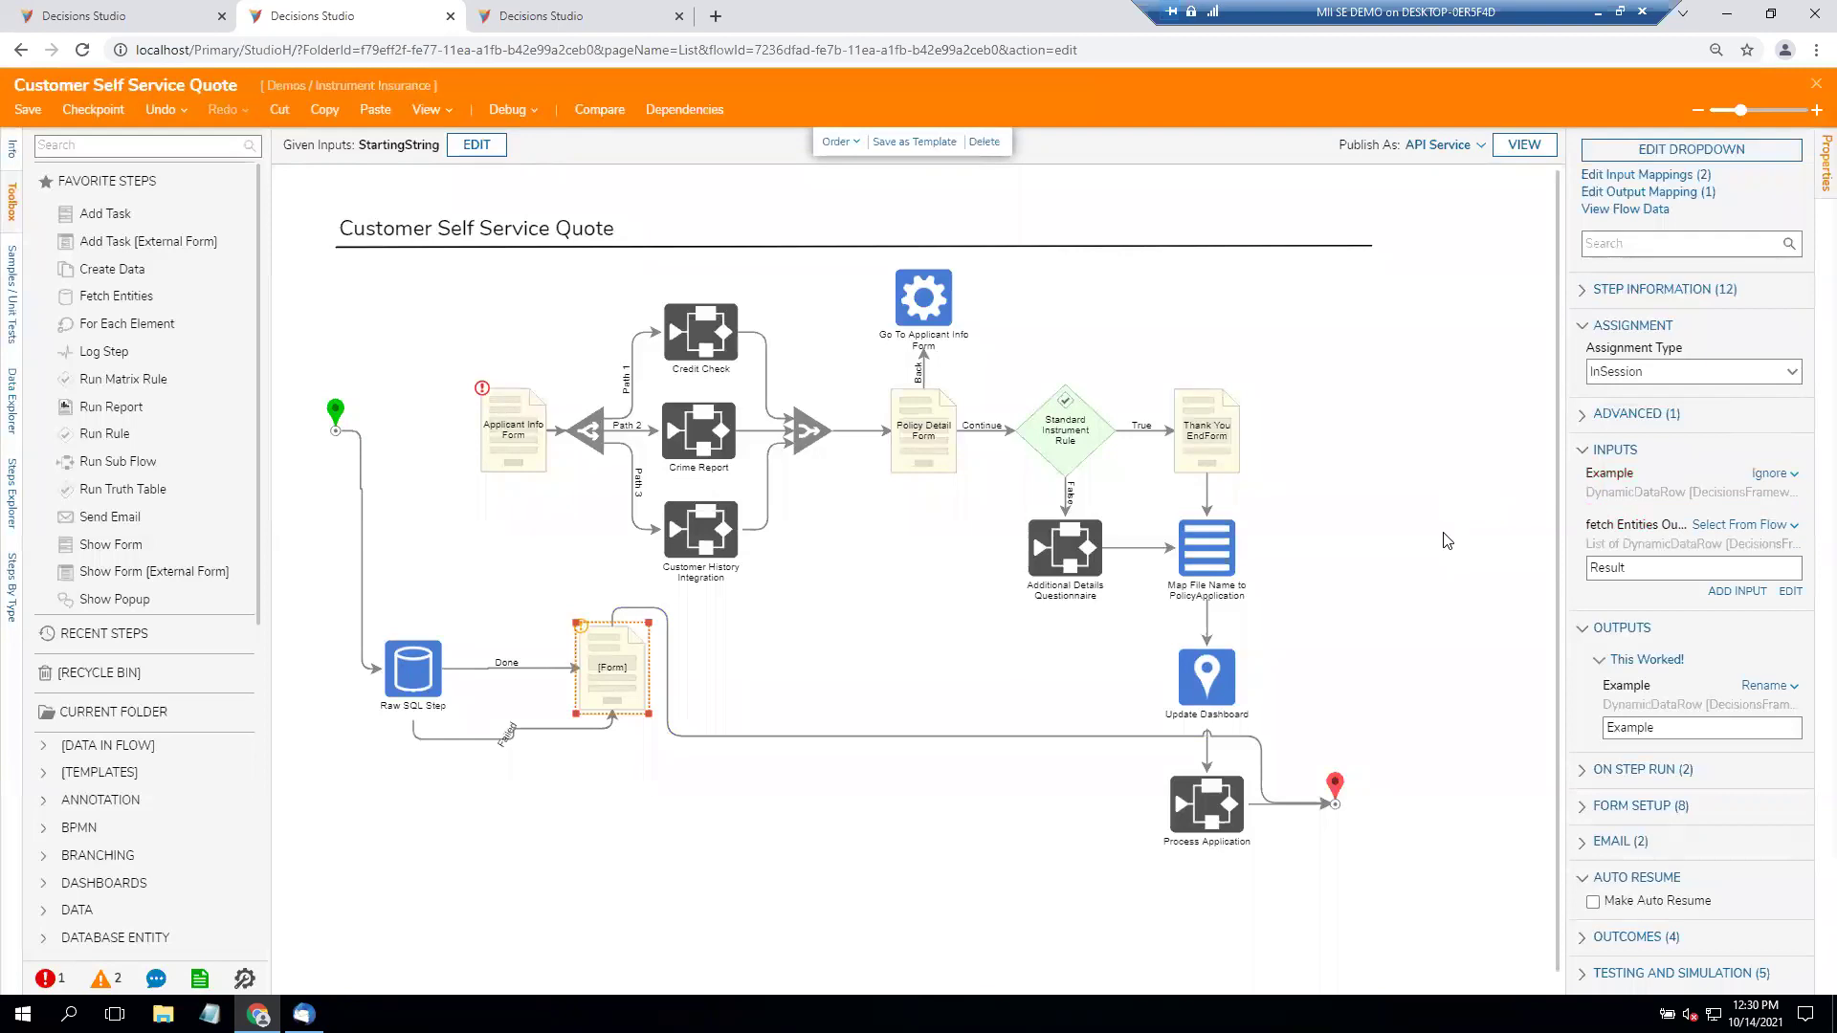
{"action": "left_click", "coordinate": [759, 678]}
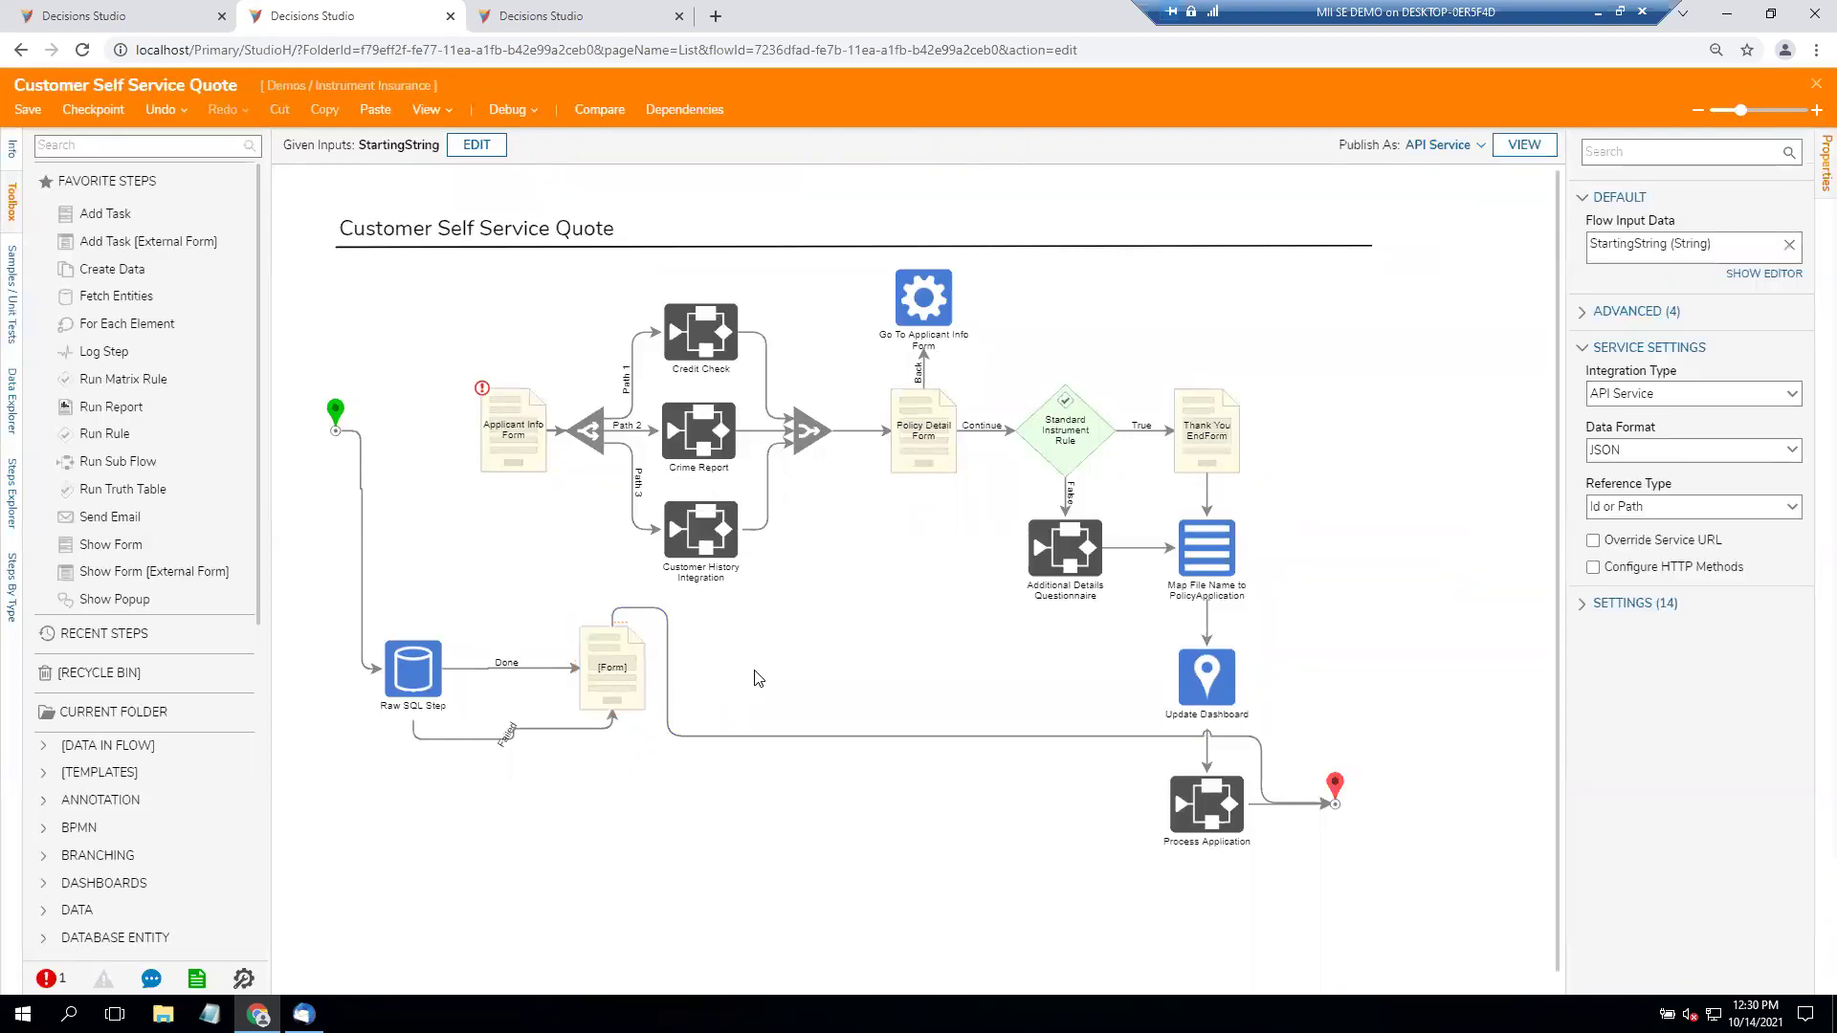
Debug the flow, choose the third entry in the form's Example list, and submit it with the "this worked!" outcome.
{"action": "left_click", "coordinate": [507, 109]}
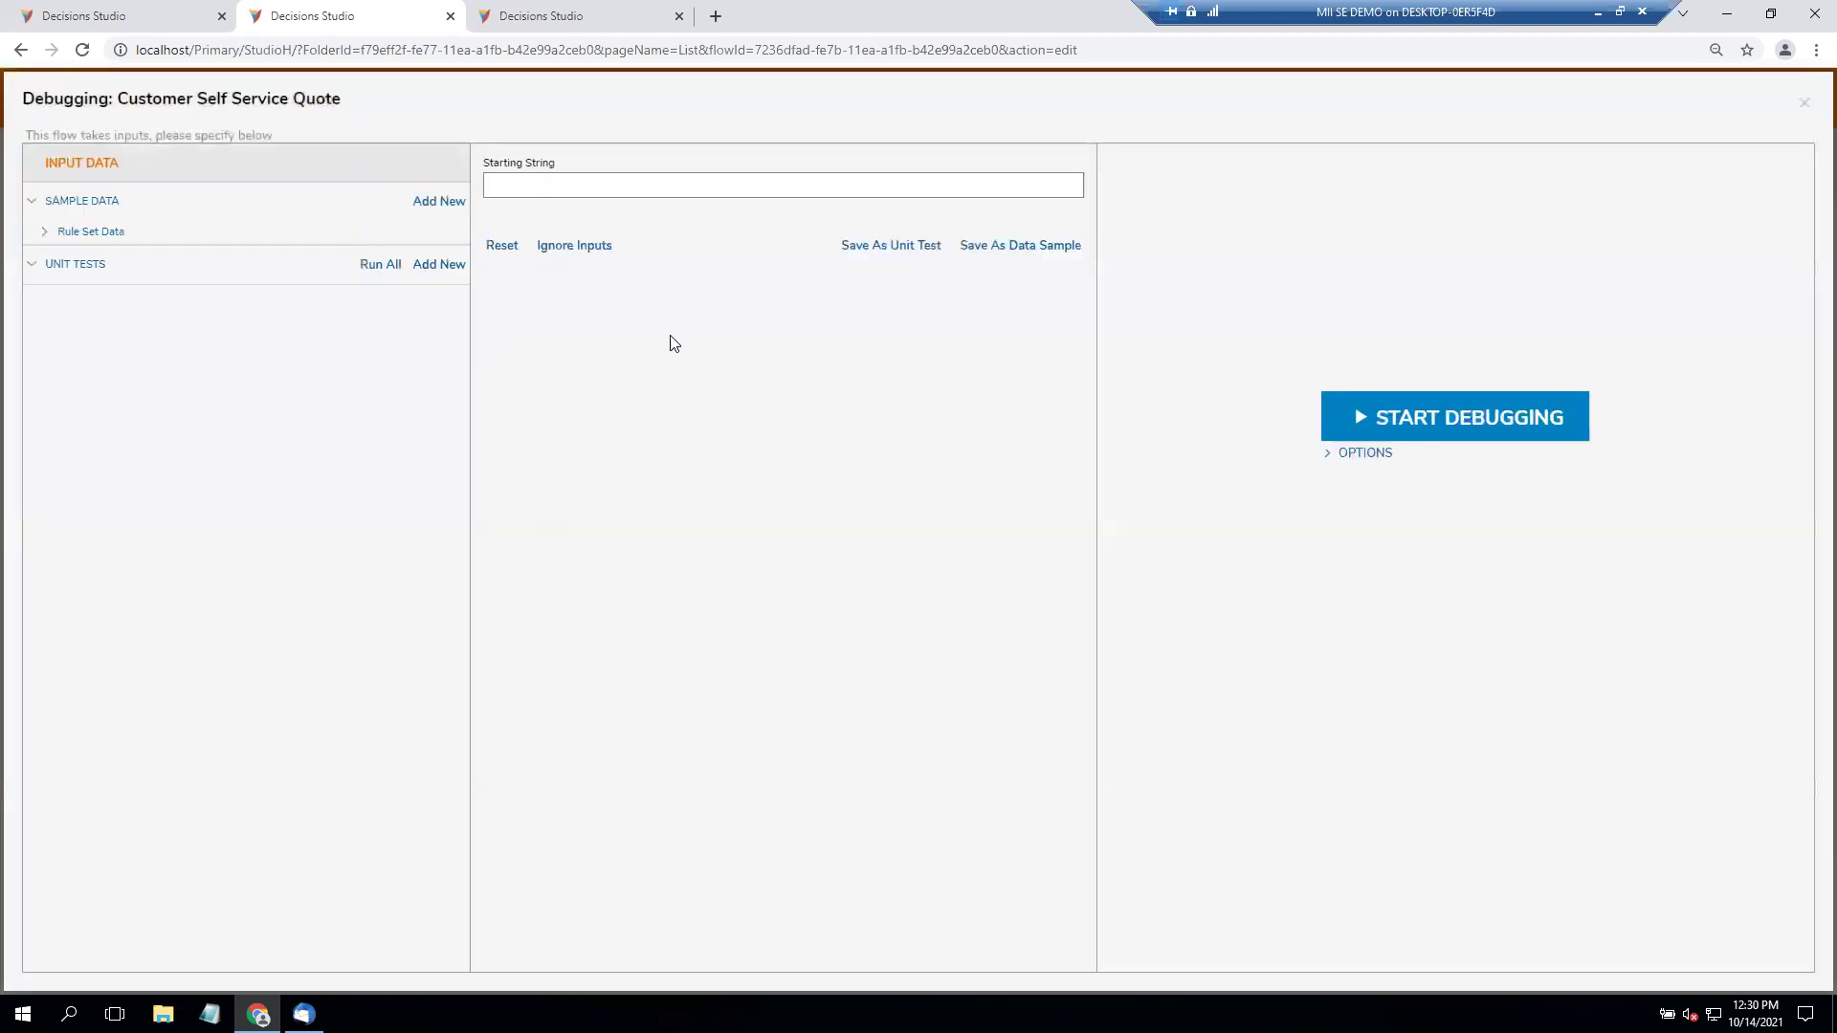
{"action": "left_click", "coordinate": [1377, 415]}
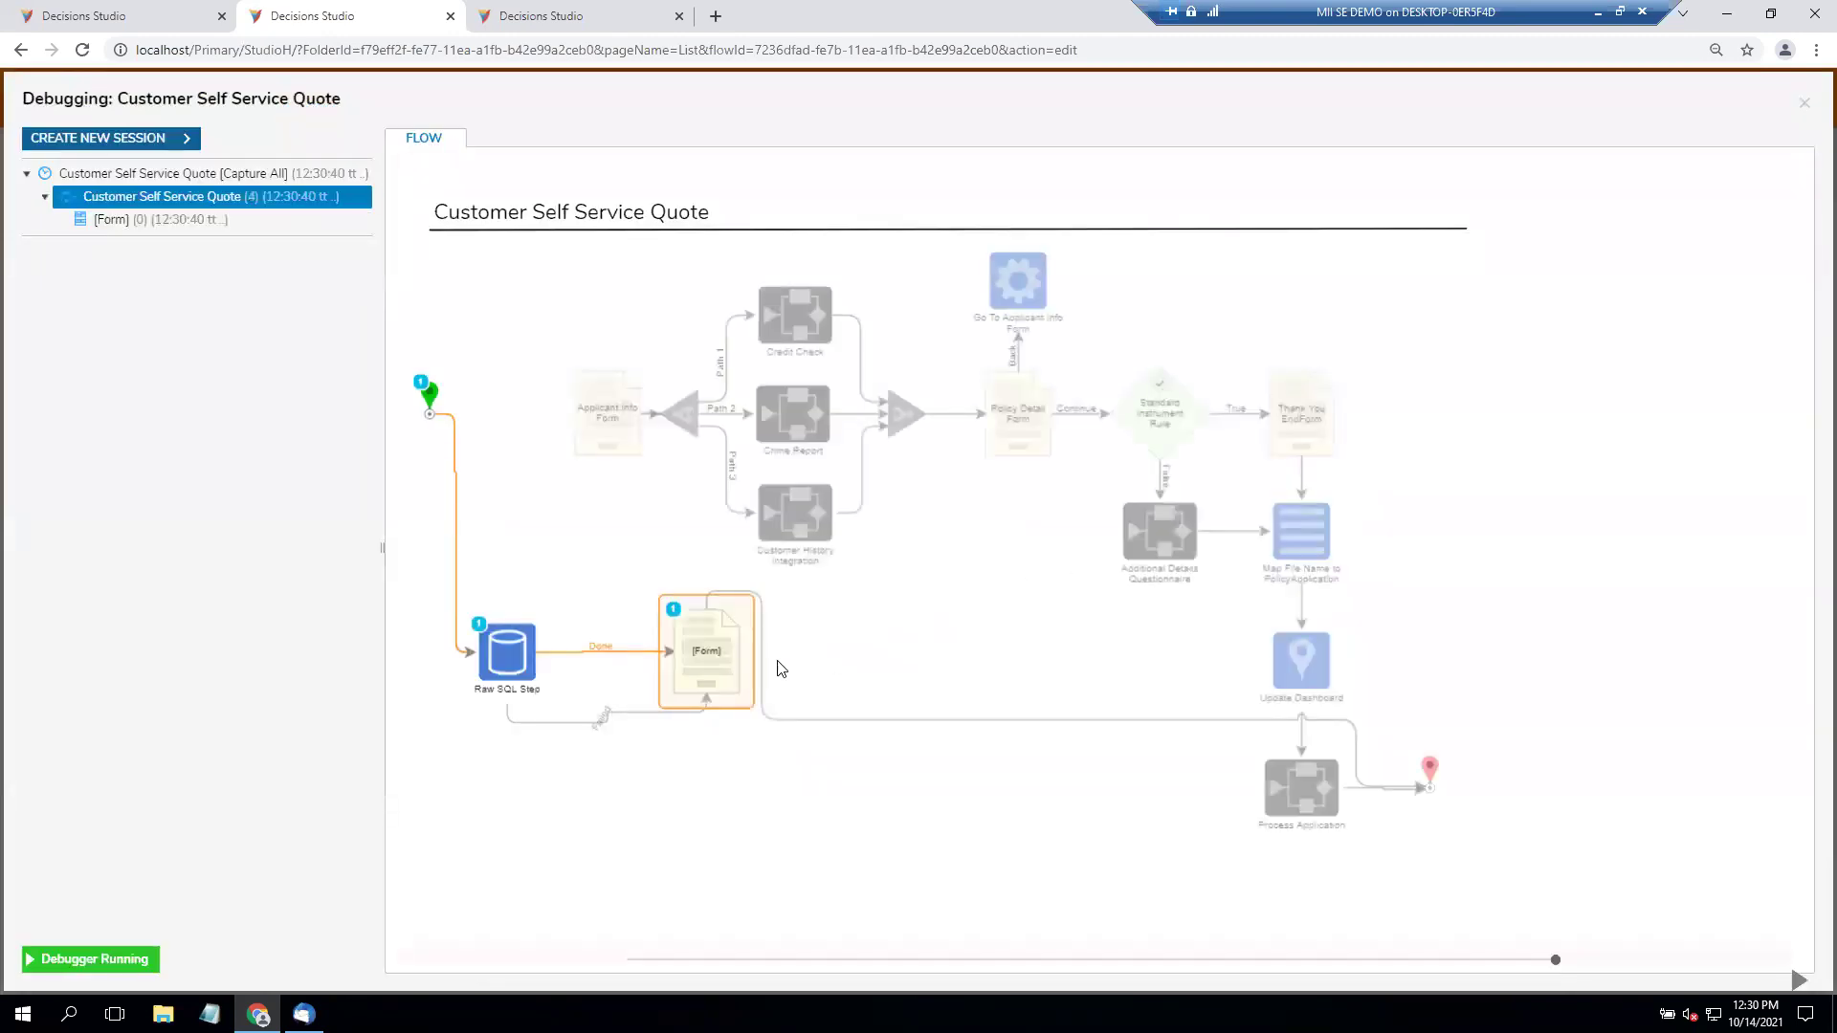
{"action": "left_click", "coordinate": [888, 452]}
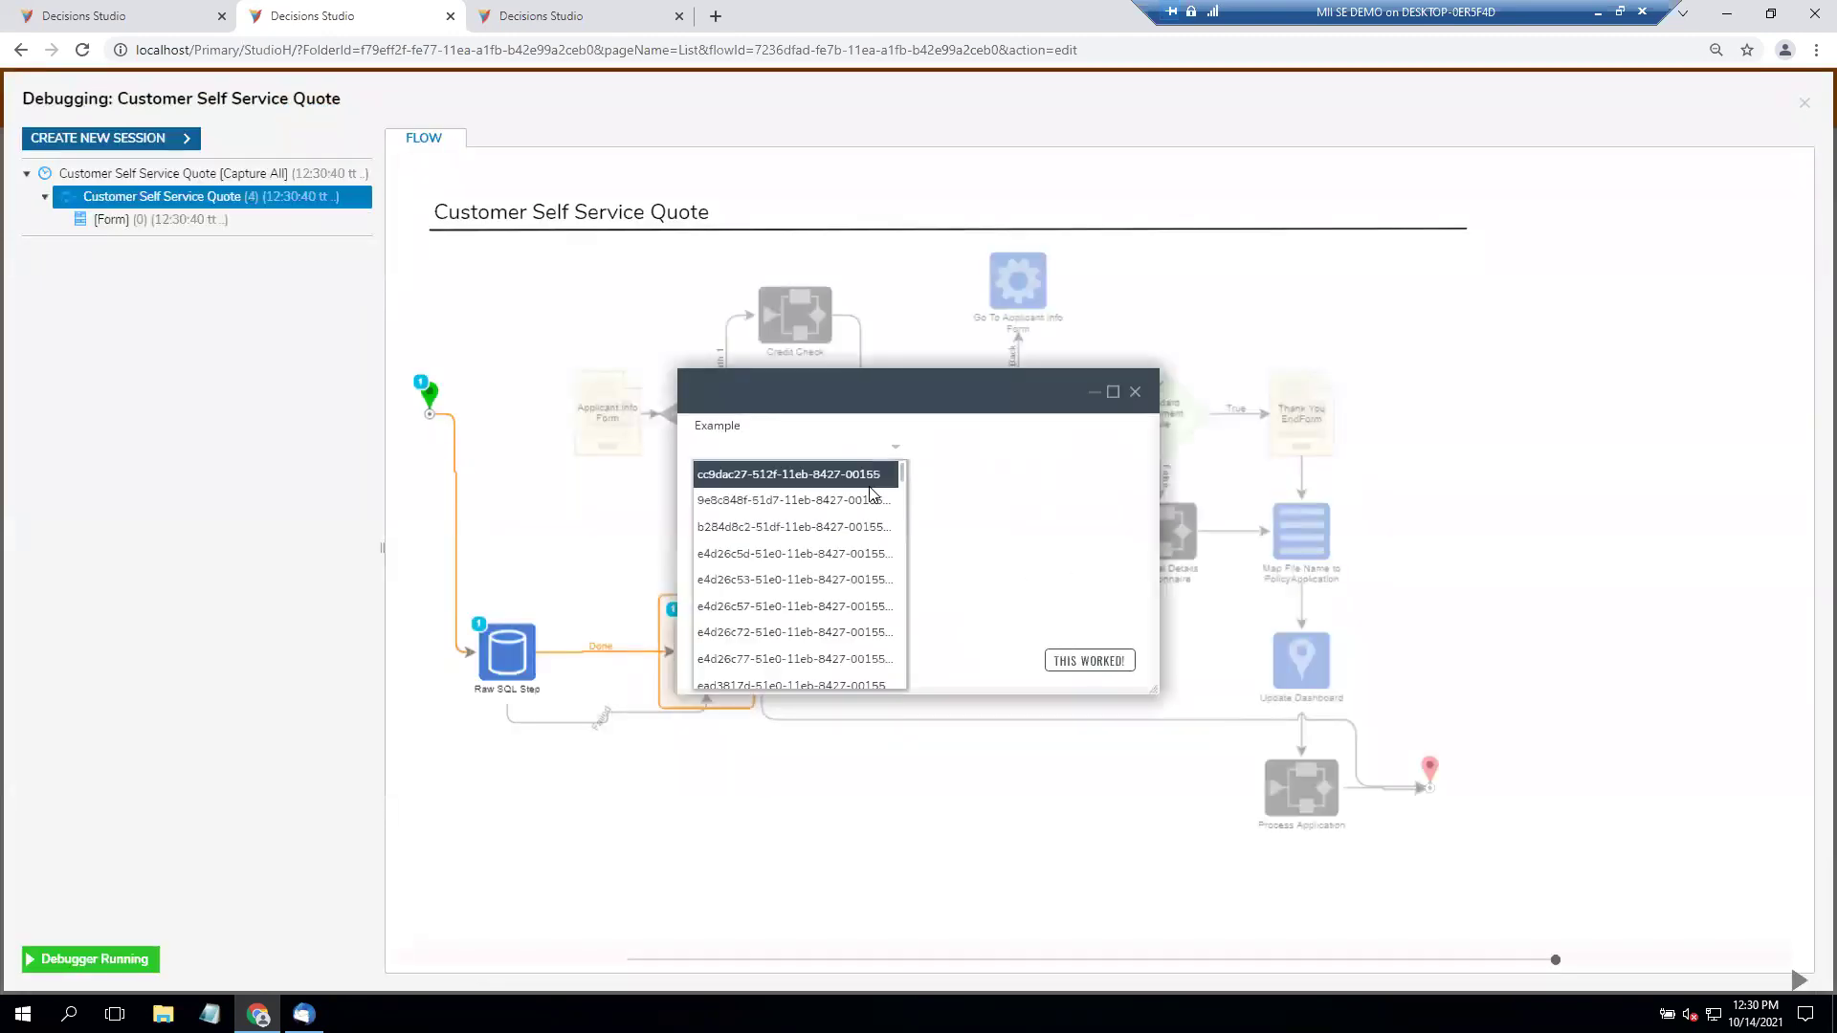
{"action": "left_click", "coordinate": [849, 533]}
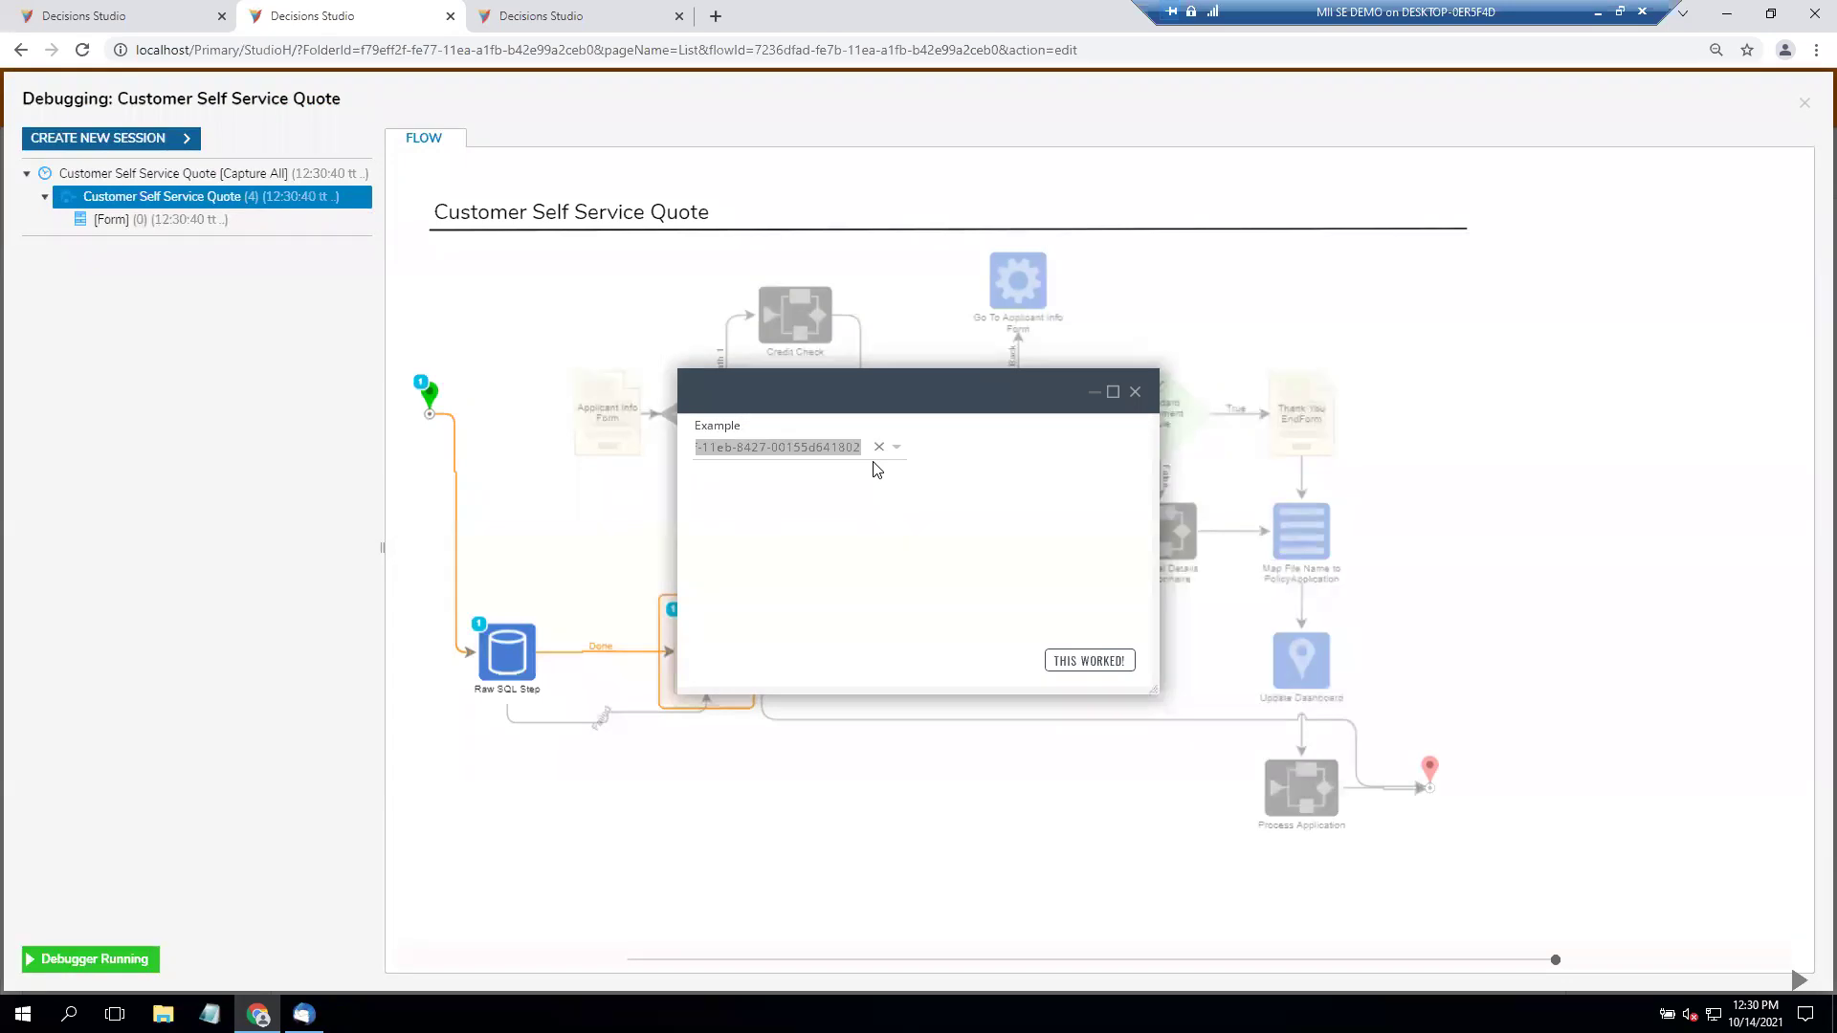
{"action": "left_click", "coordinate": [1074, 662]}
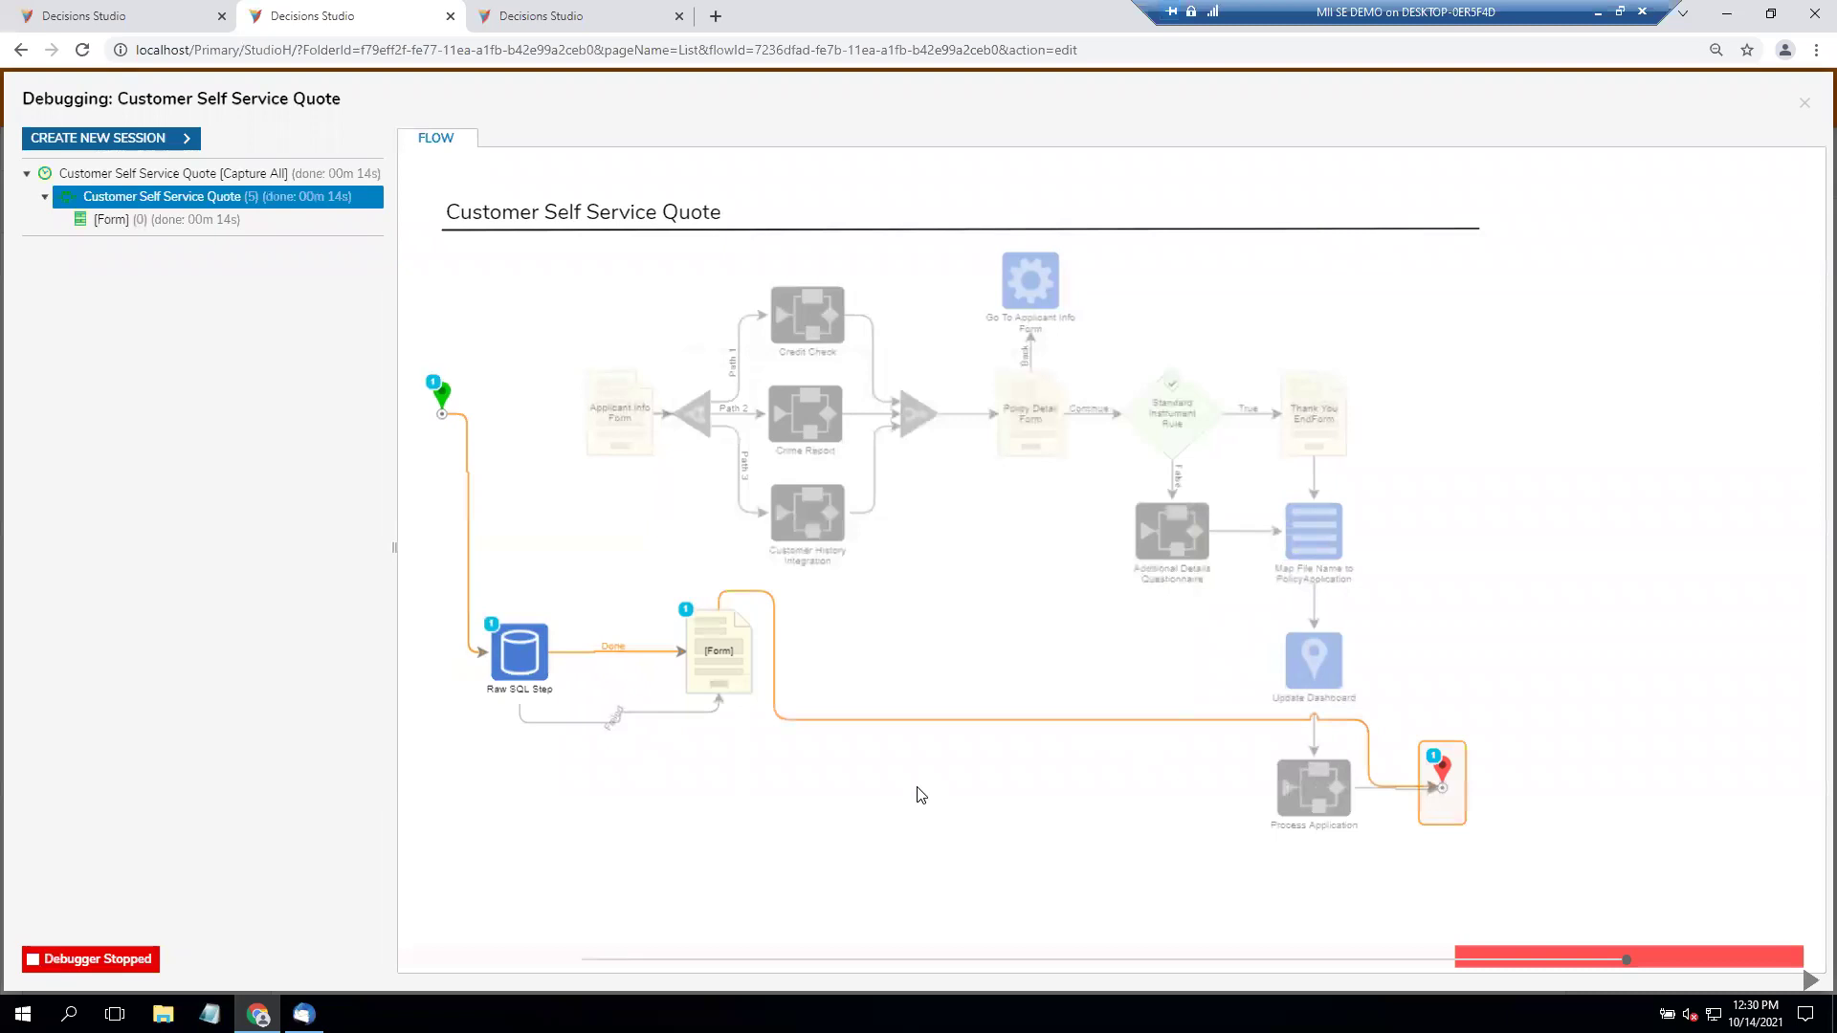
Examine the form step's output data for the selected record in the debug session, and close the debugger.
{"action": "mouse_move", "coordinate": [735, 686]}
{"action": "mouse_move", "coordinate": [909, 680]}
{"action": "left_click", "coordinate": [995, 715]}
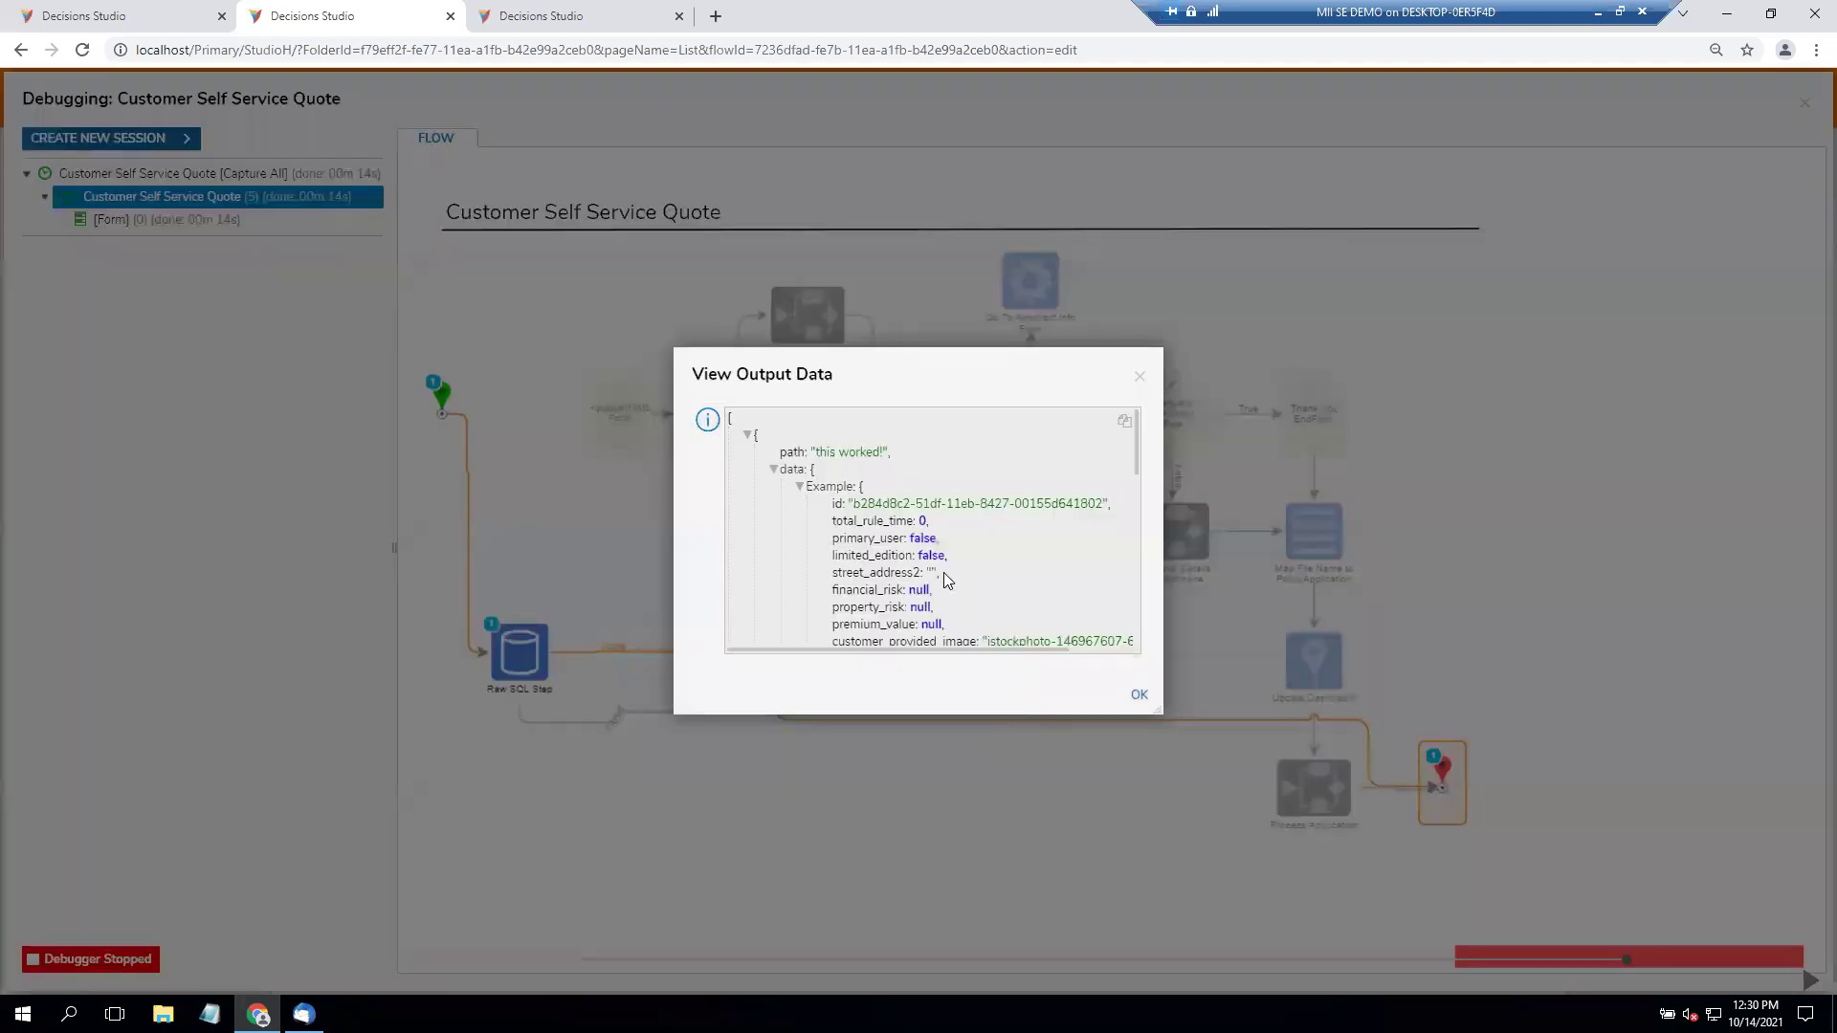
{"action": "scroll", "coordinate": [941, 571], "scroll_direction": "down", "scroll_amount": 2}
{"action": "scroll", "coordinate": [928, 555], "scroll_direction": "down", "scroll_amount": 2}
{"action": "scroll", "coordinate": [850, 508], "scroll_direction": "up", "scroll_amount": 5}
{"action": "scroll", "coordinate": [923, 531], "scroll_direction": "down", "scroll_amount": 2}
{"action": "scroll", "coordinate": [973, 560], "scroll_direction": "down", "scroll_amount": 2}
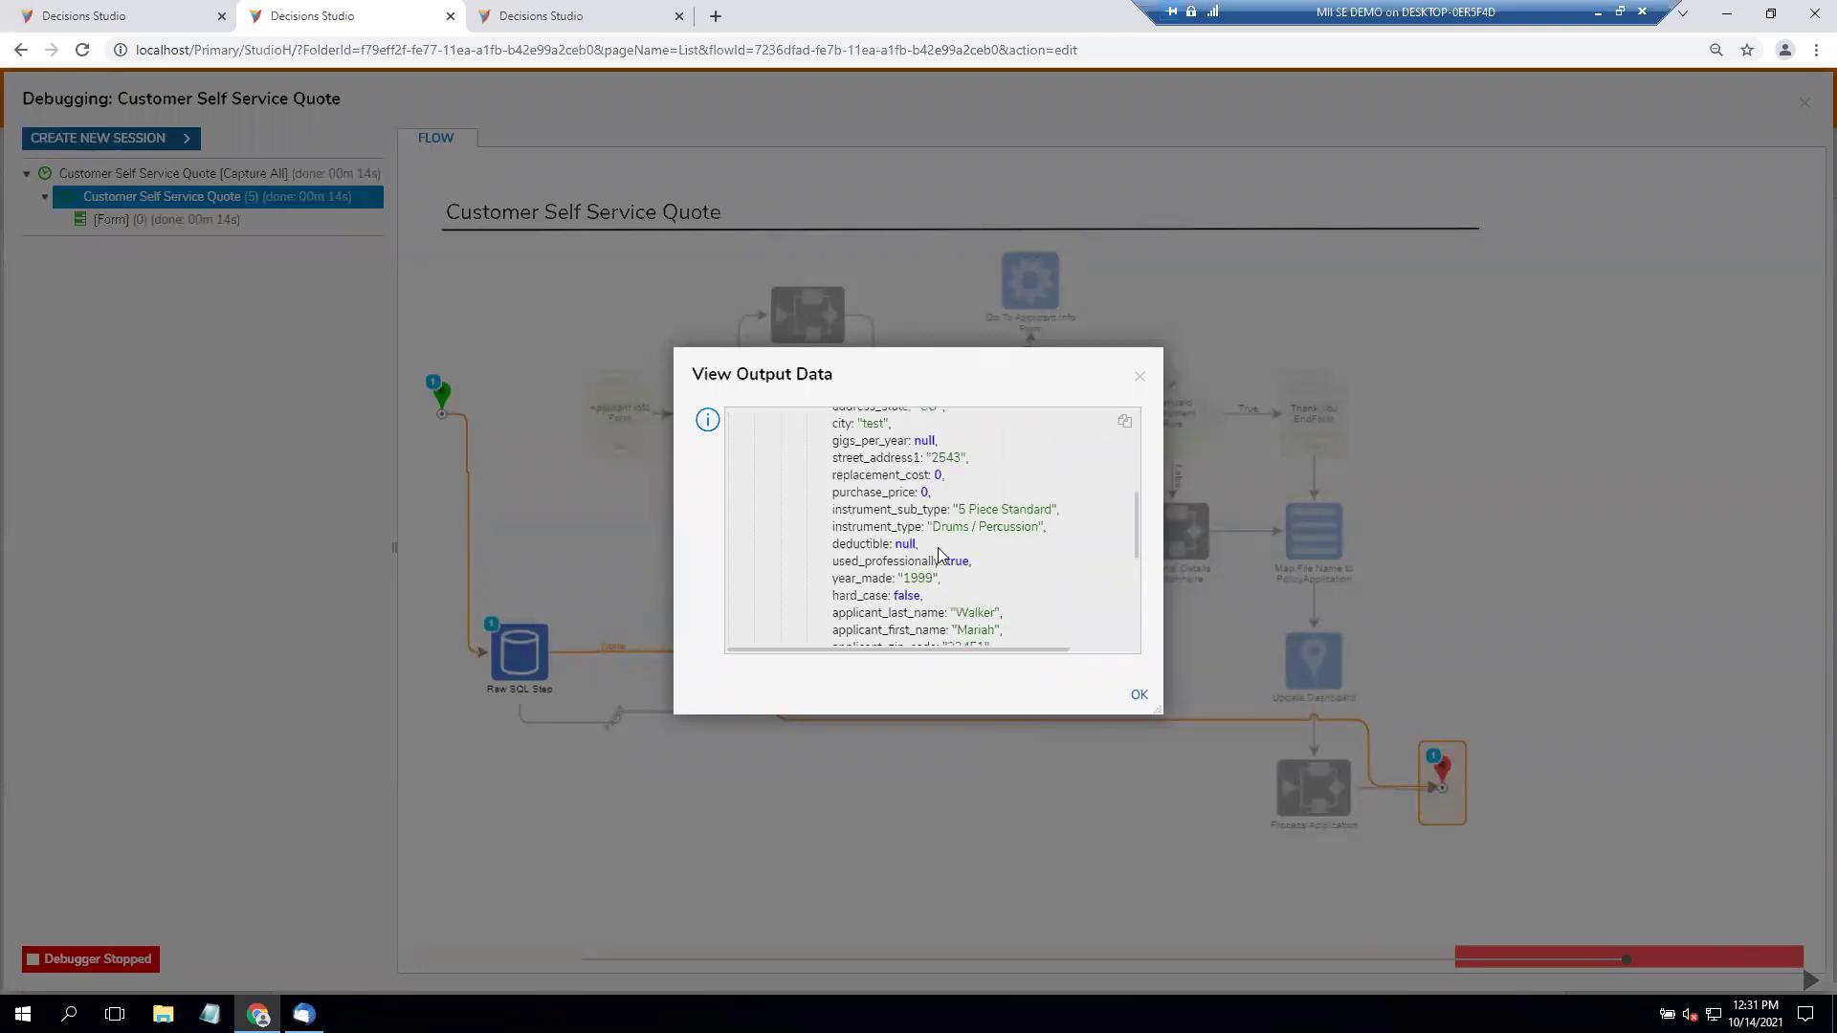
{"action": "scroll", "coordinate": [973, 555], "scroll_direction": "down", "scroll_amount": 2}
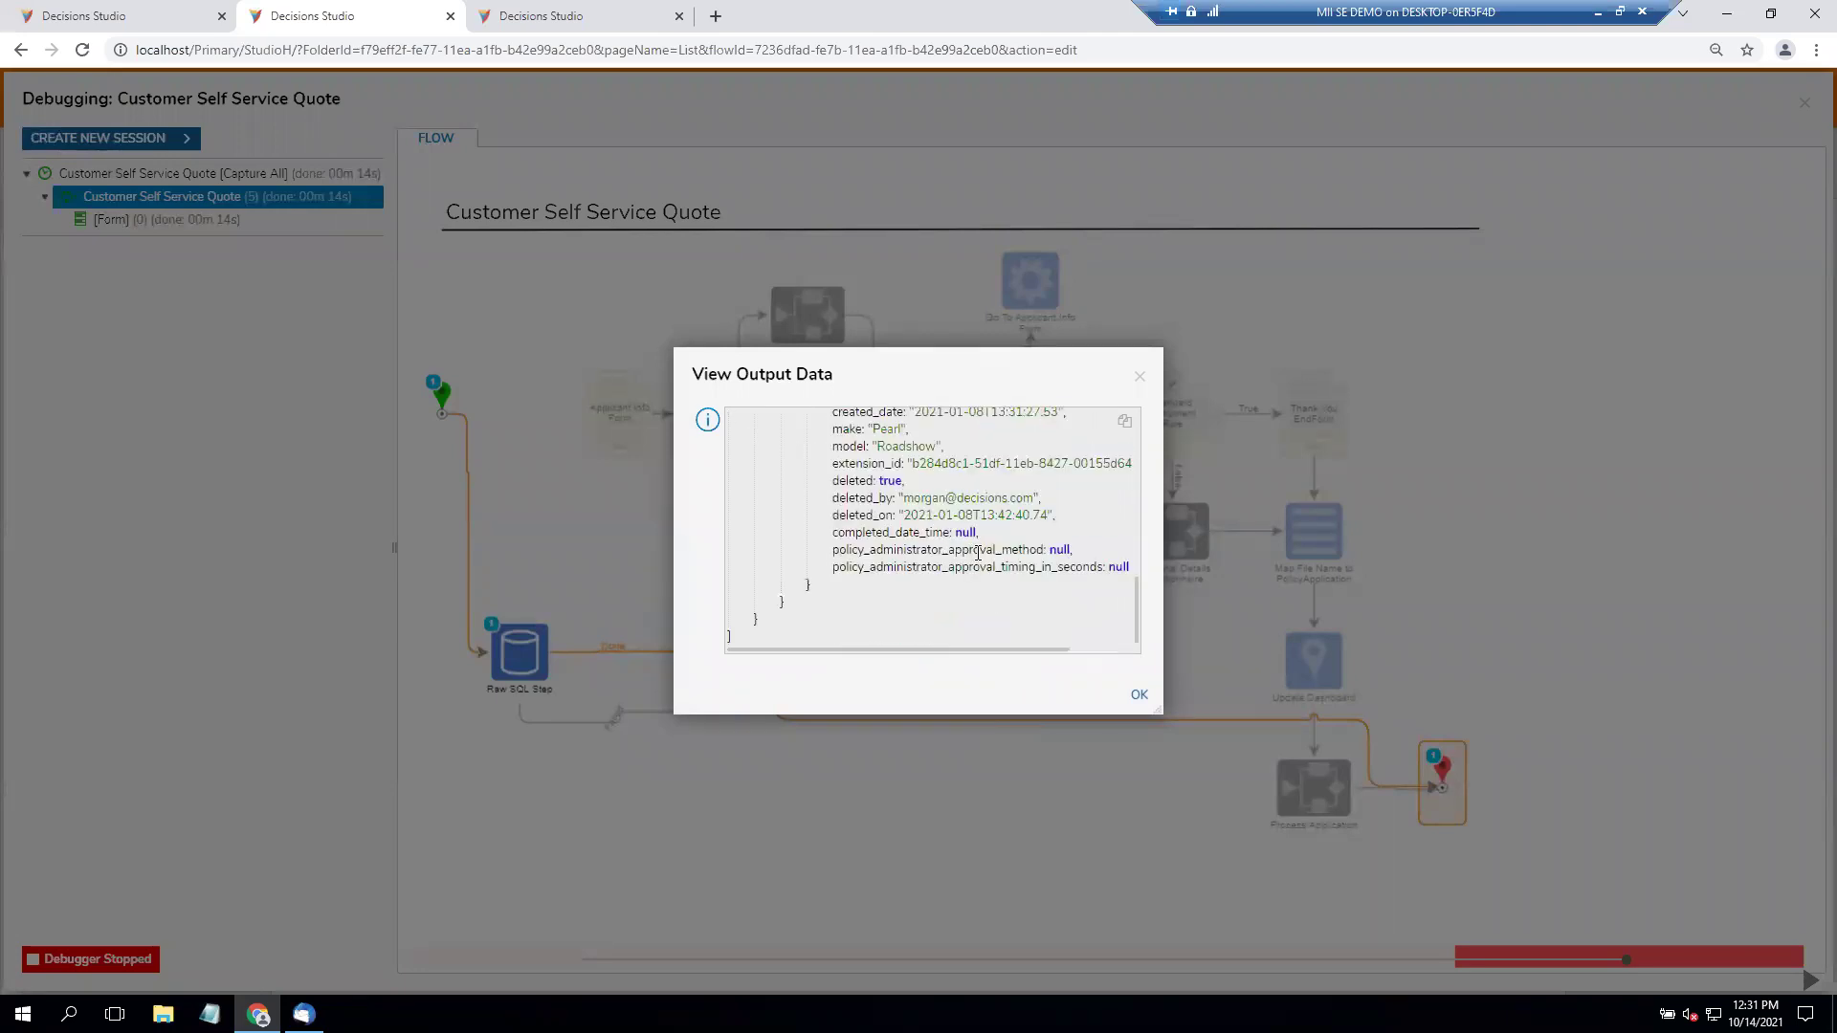
{"action": "scroll", "coordinate": [978, 553], "scroll_direction": "up", "scroll_amount": 2}
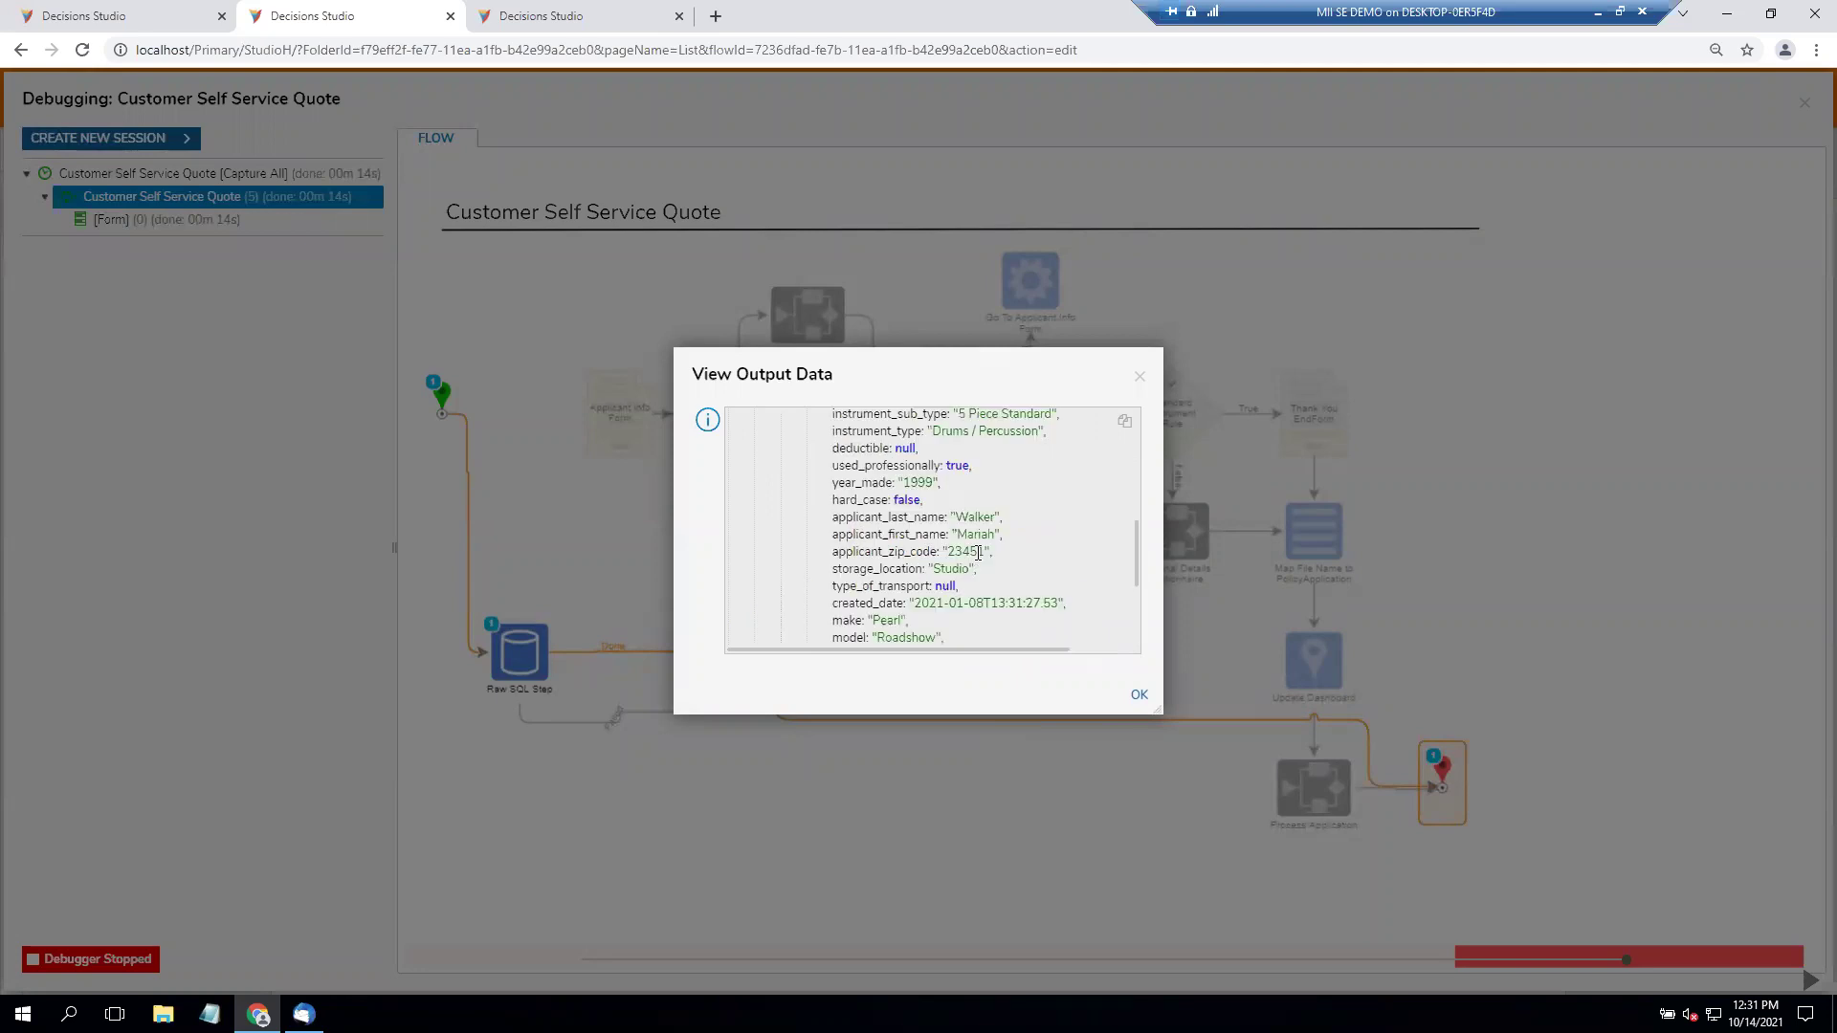
{"action": "left_click", "coordinate": [1139, 376]}
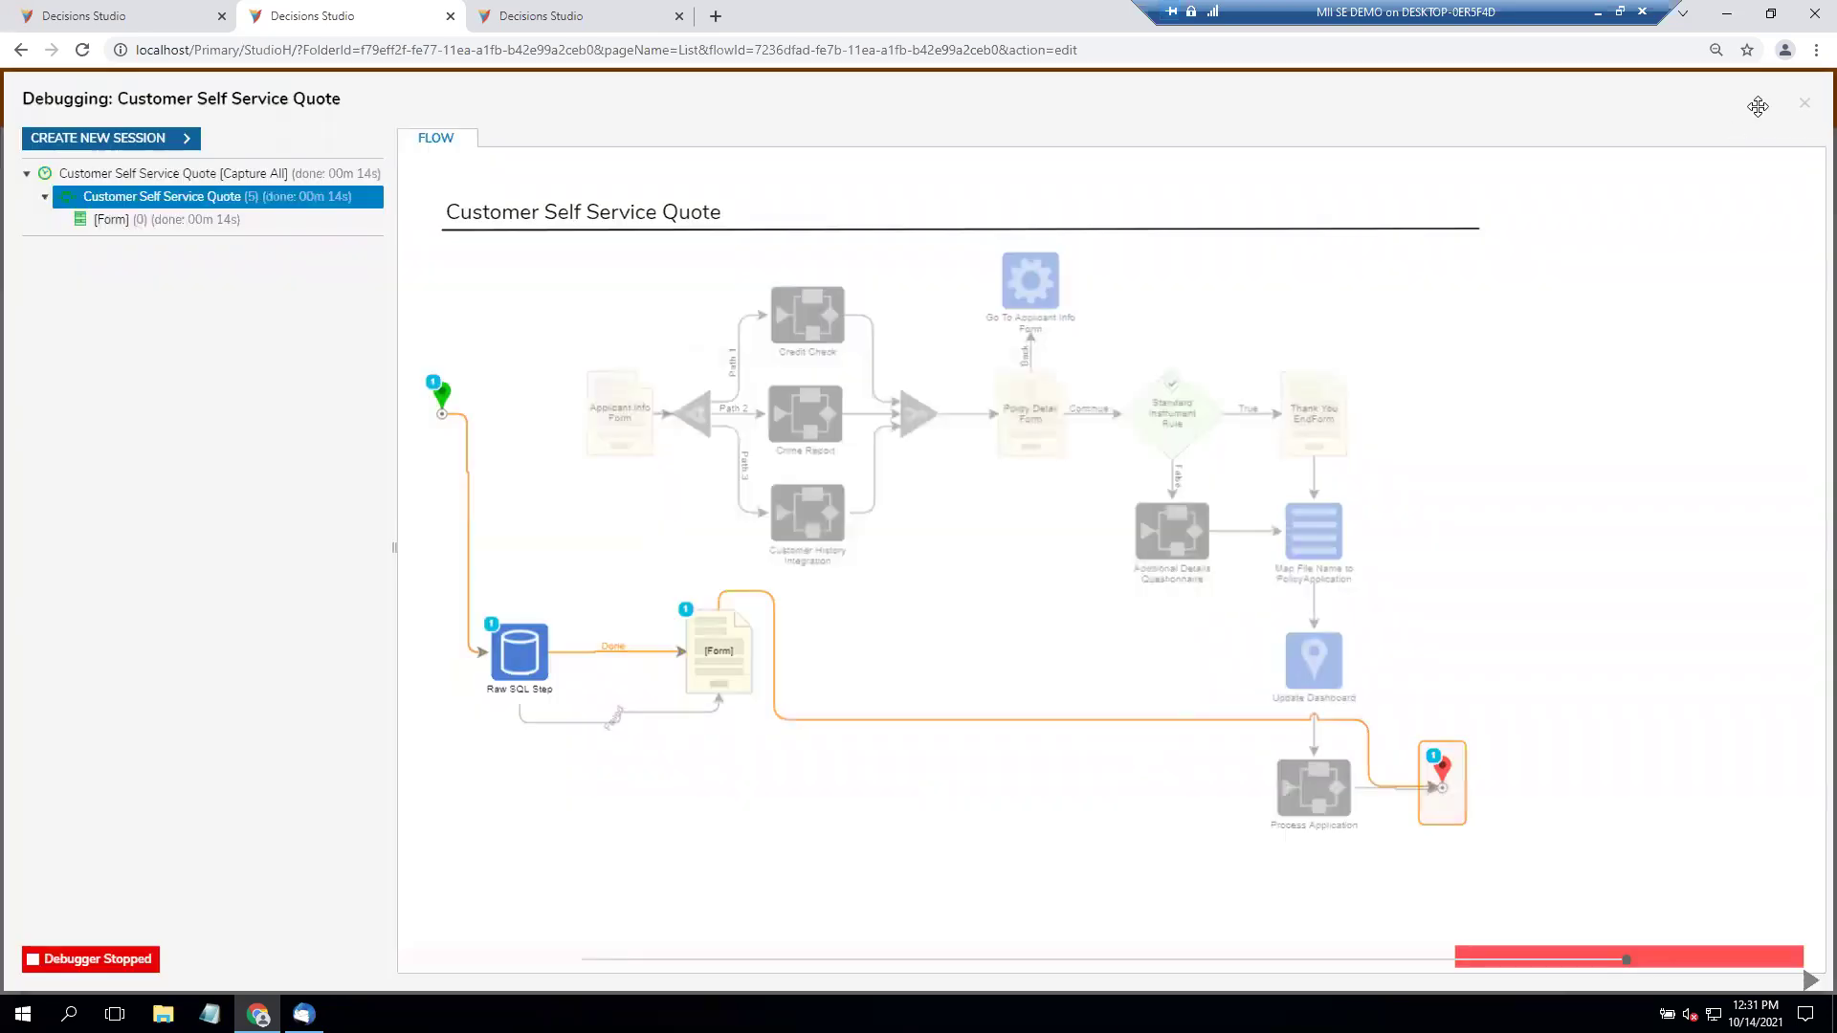
{"action": "left_click", "coordinate": [1815, 105]}
Open the DropDown form and review the drop-down list's input data settings, including type, display field and list source, then close the form.
{"action": "left_click", "coordinate": [1673, 153]}
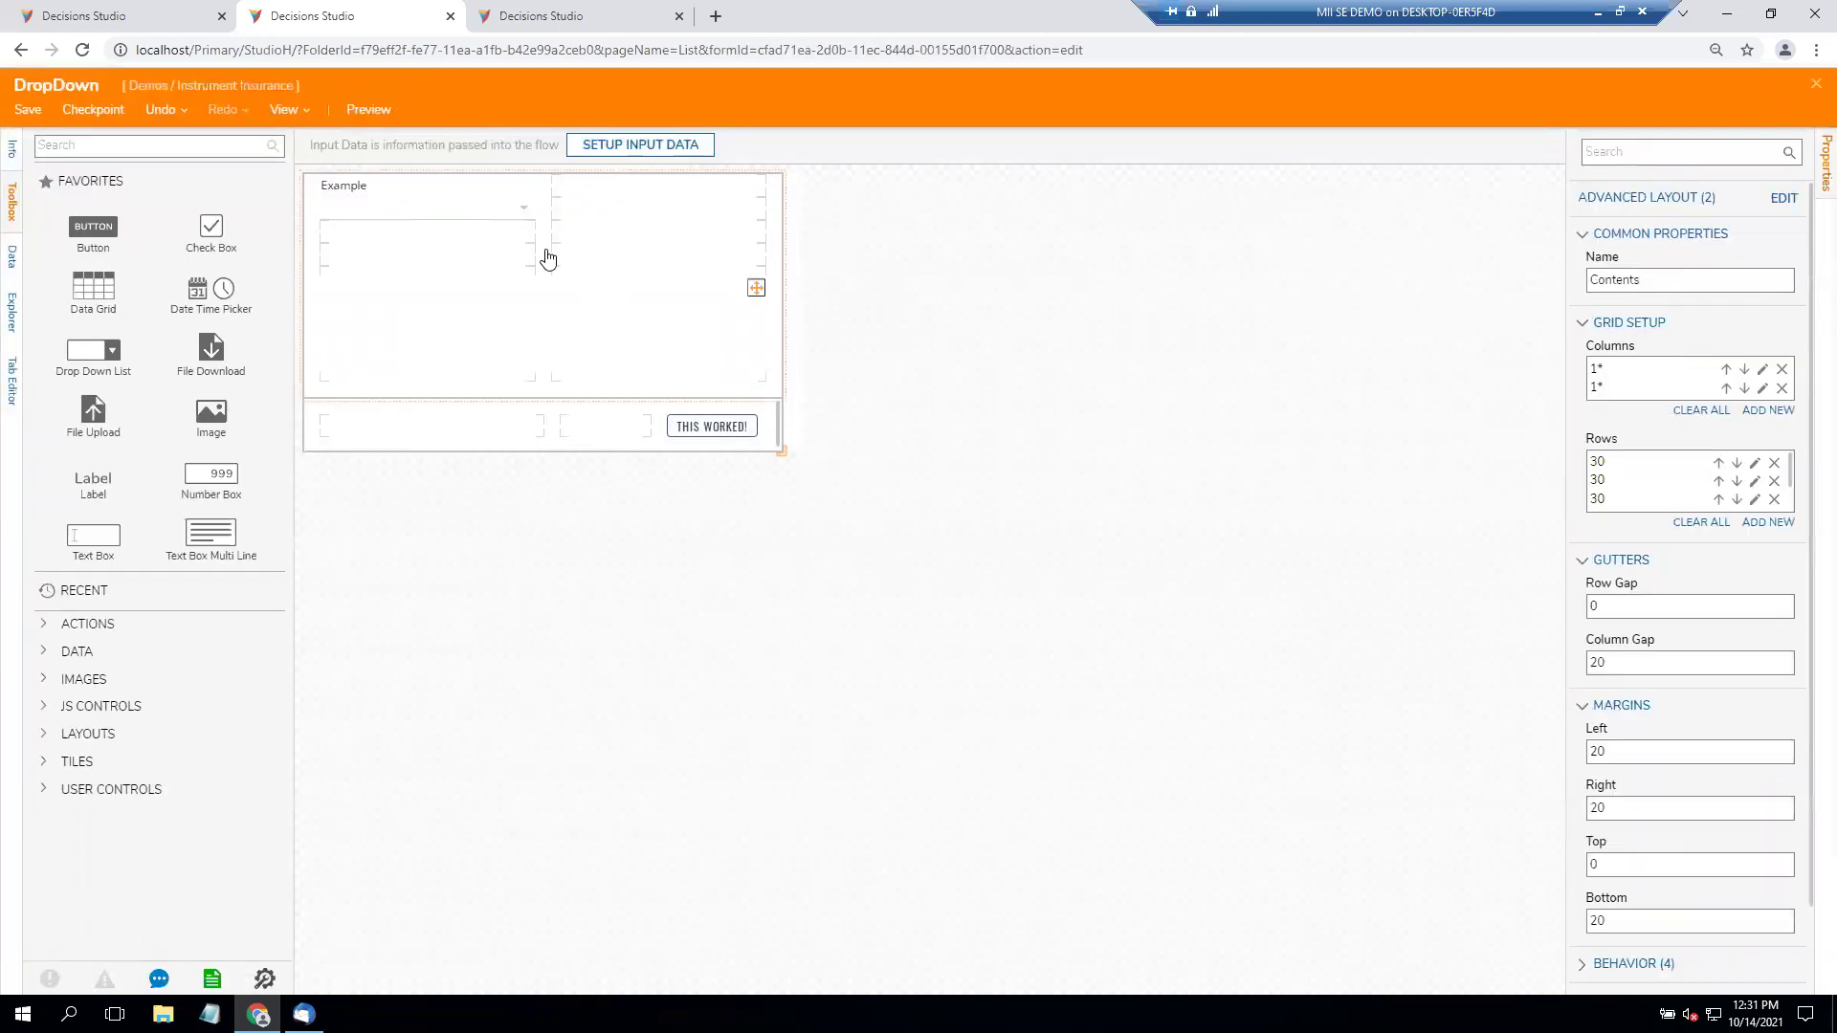
{"action": "left_click", "coordinate": [484, 204]}
{"action": "key", "text": "Tab"}
{"action": "key", "text": "Tab"}
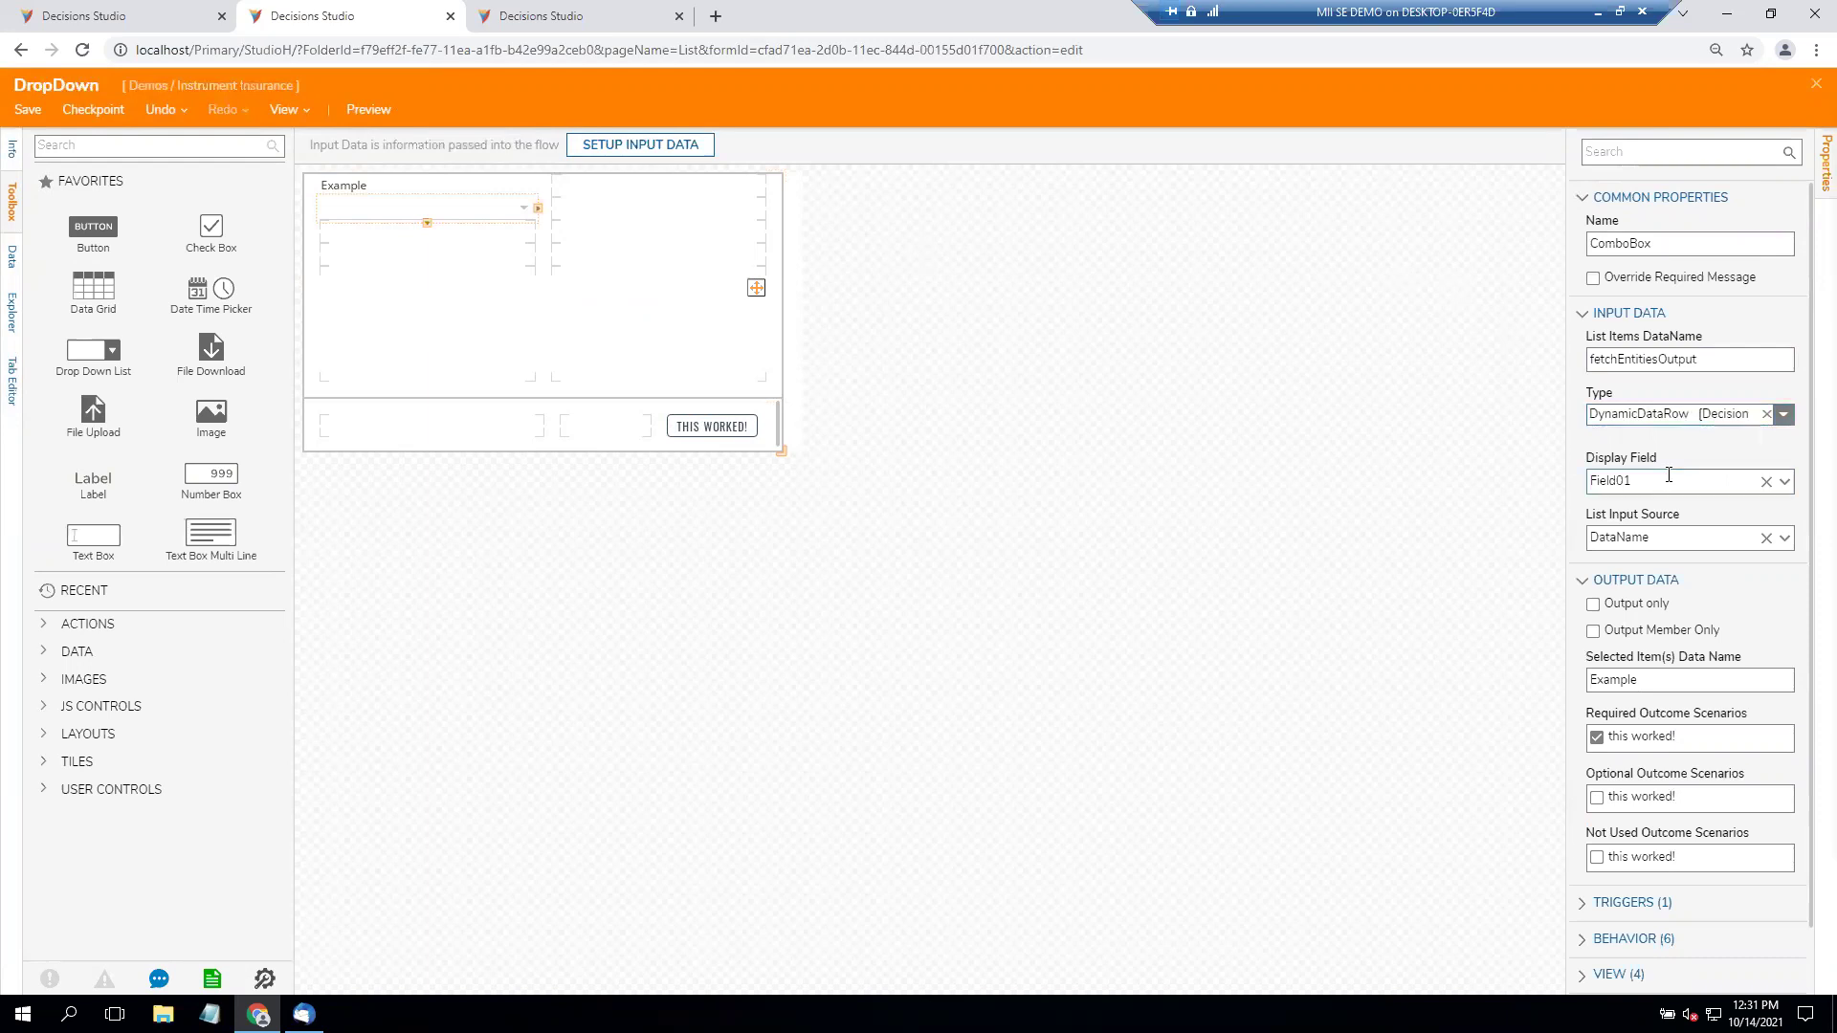
{"action": "key", "text": "Tab"}
{"action": "key", "text": "Tab"}
{"action": "key", "text": "Tab"}
{"action": "key", "text": "Tab"}
{"action": "key", "text": "Tab"}
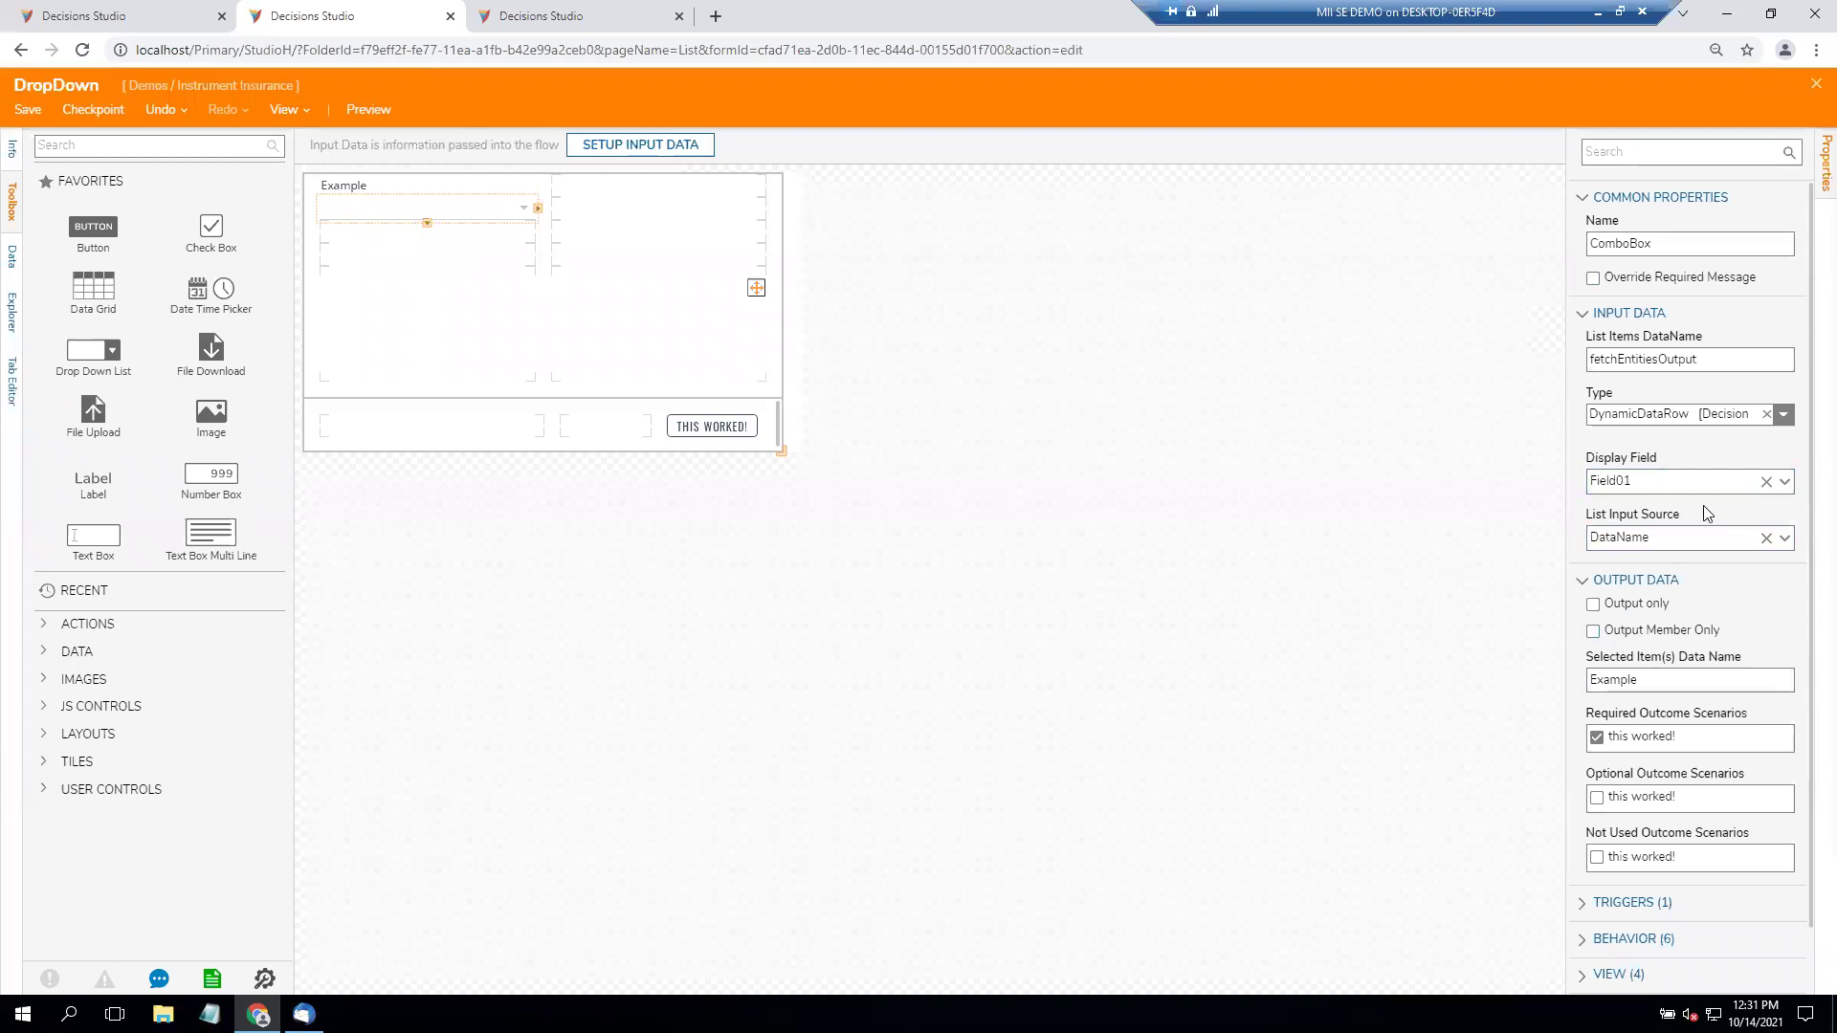
{"action": "left_click", "coordinate": [1815, 84]}
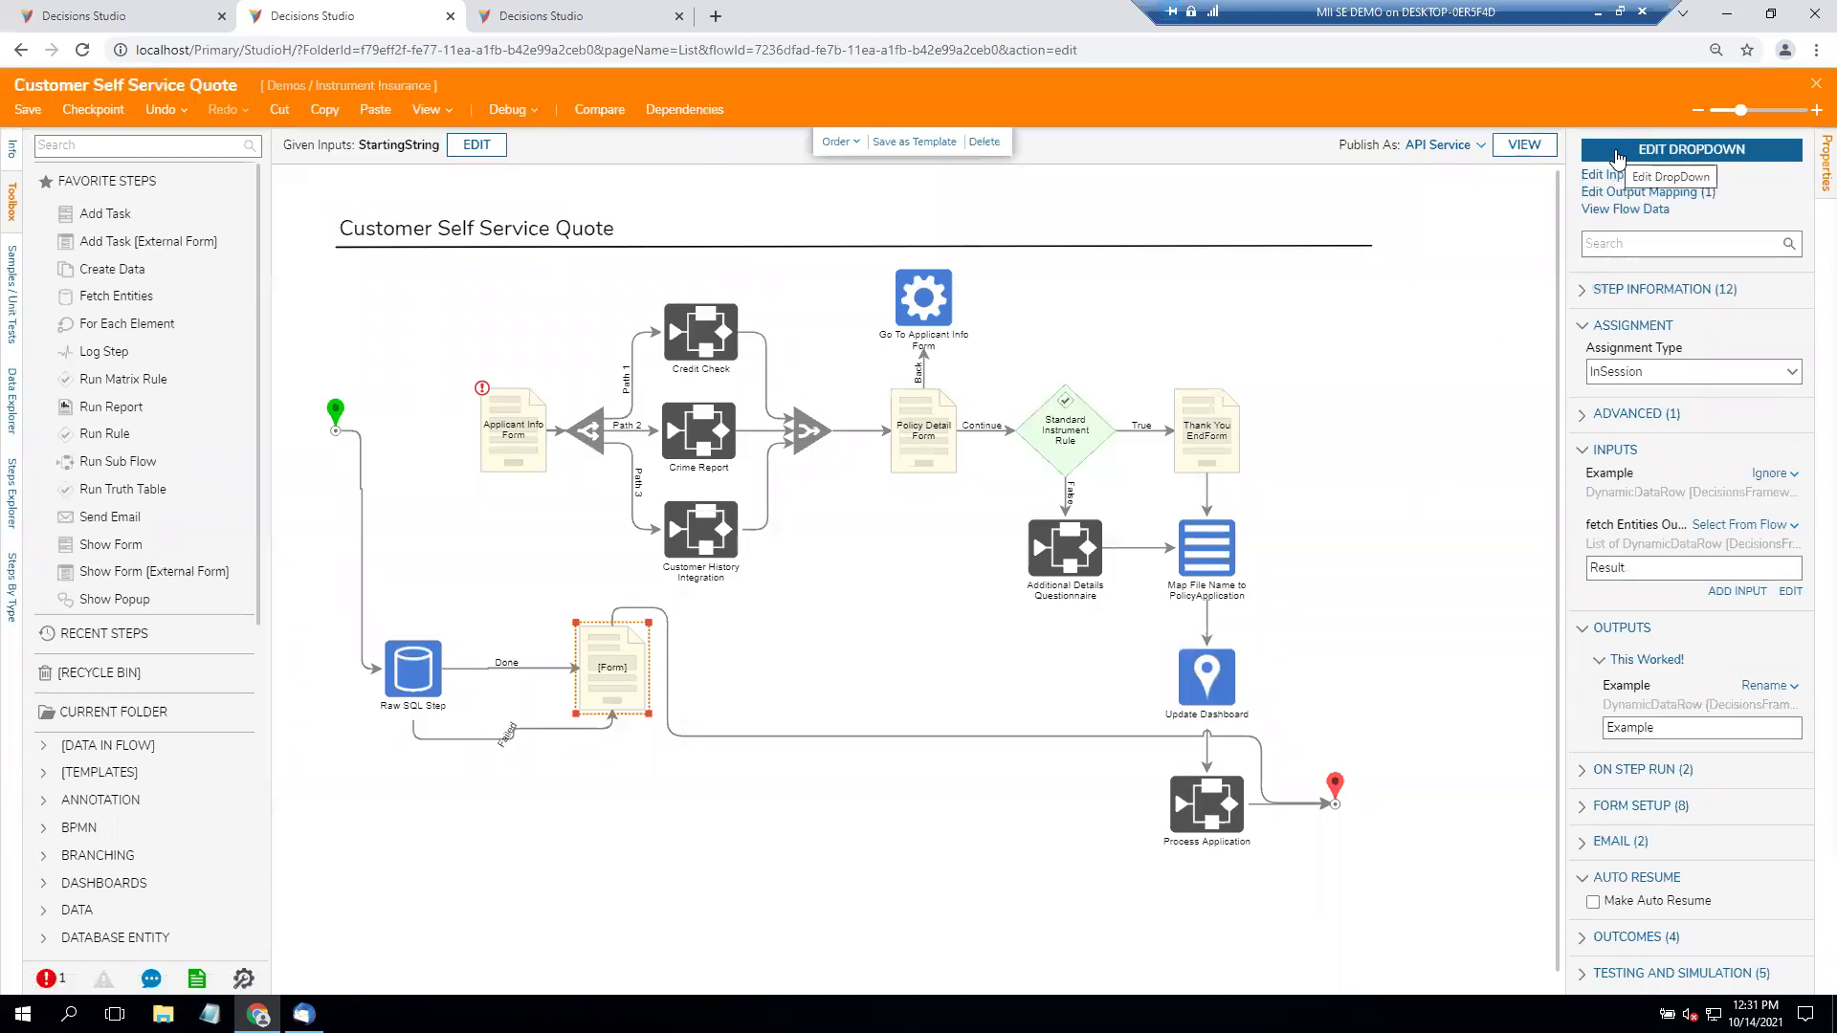
Reroute the link to the end step from the form's top to its side, and add a Show Form step after the form.
{"action": "left_click", "coordinate": [613, 624]}
{"action": "left_click_drag", "start_coordinate": [613, 627], "coordinate": [662, 675]}
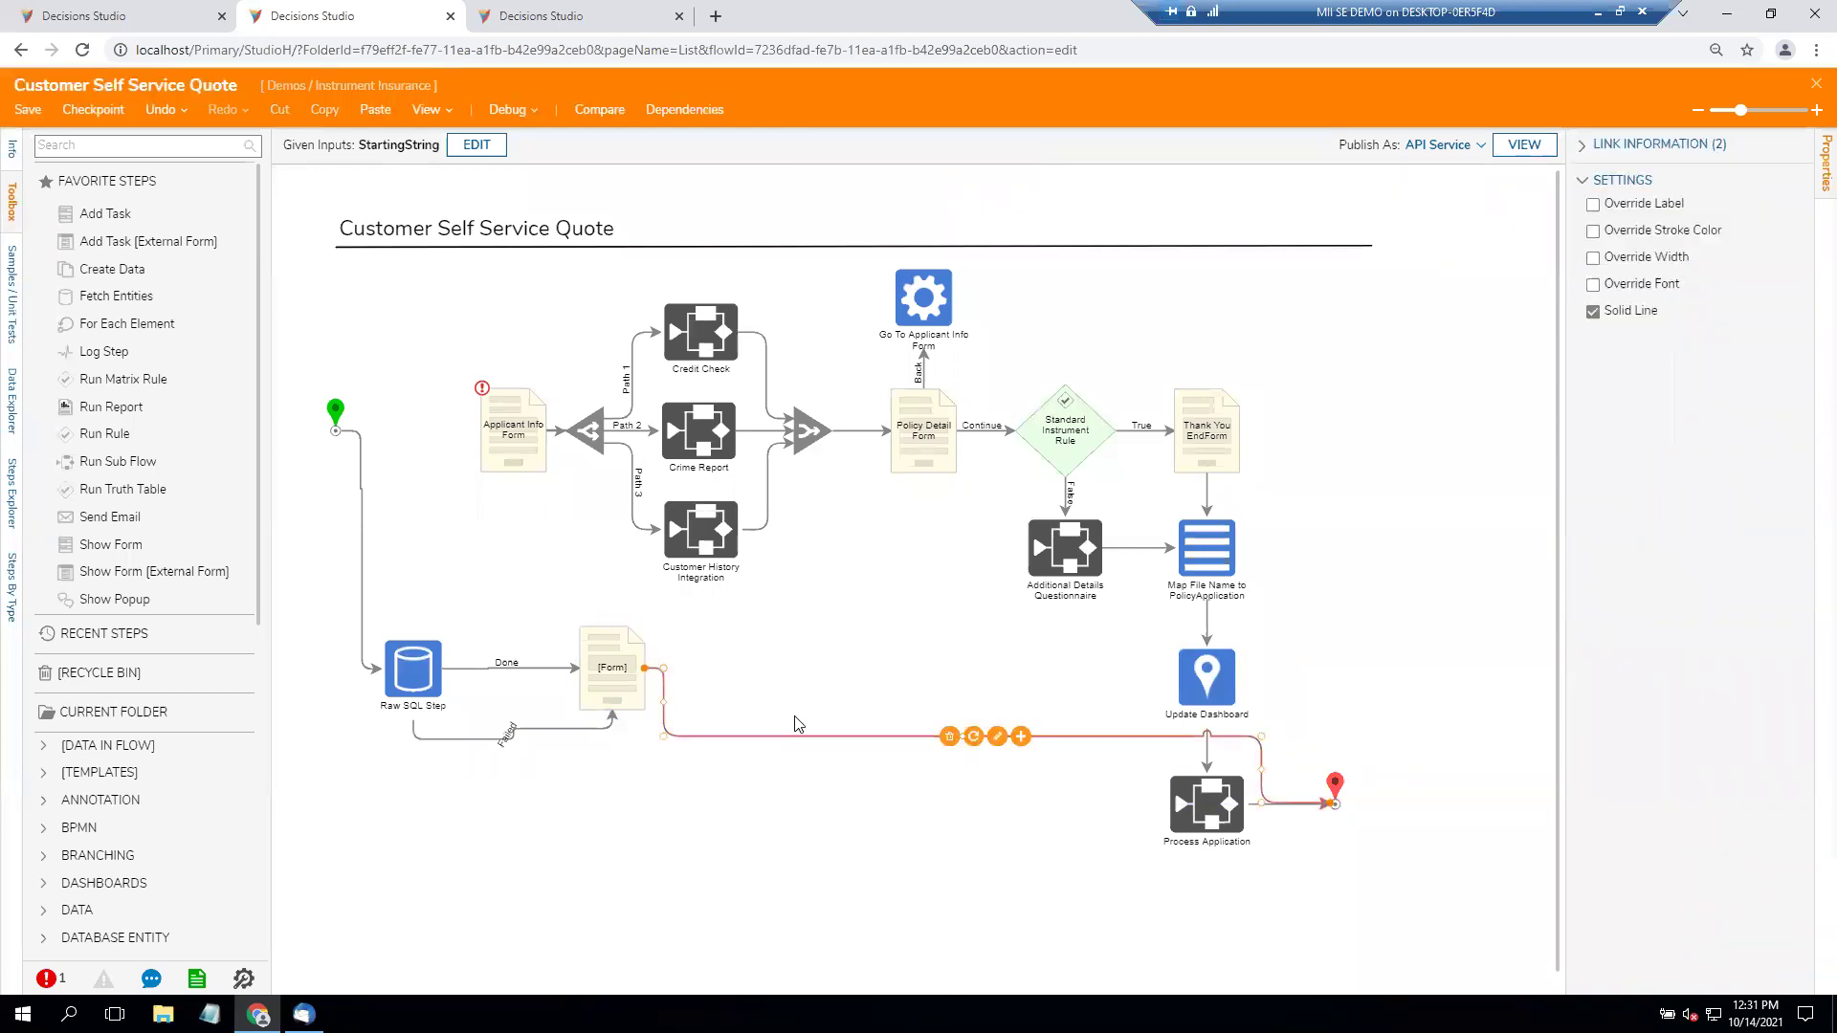
{"action": "left_click", "coordinate": [606, 673]}
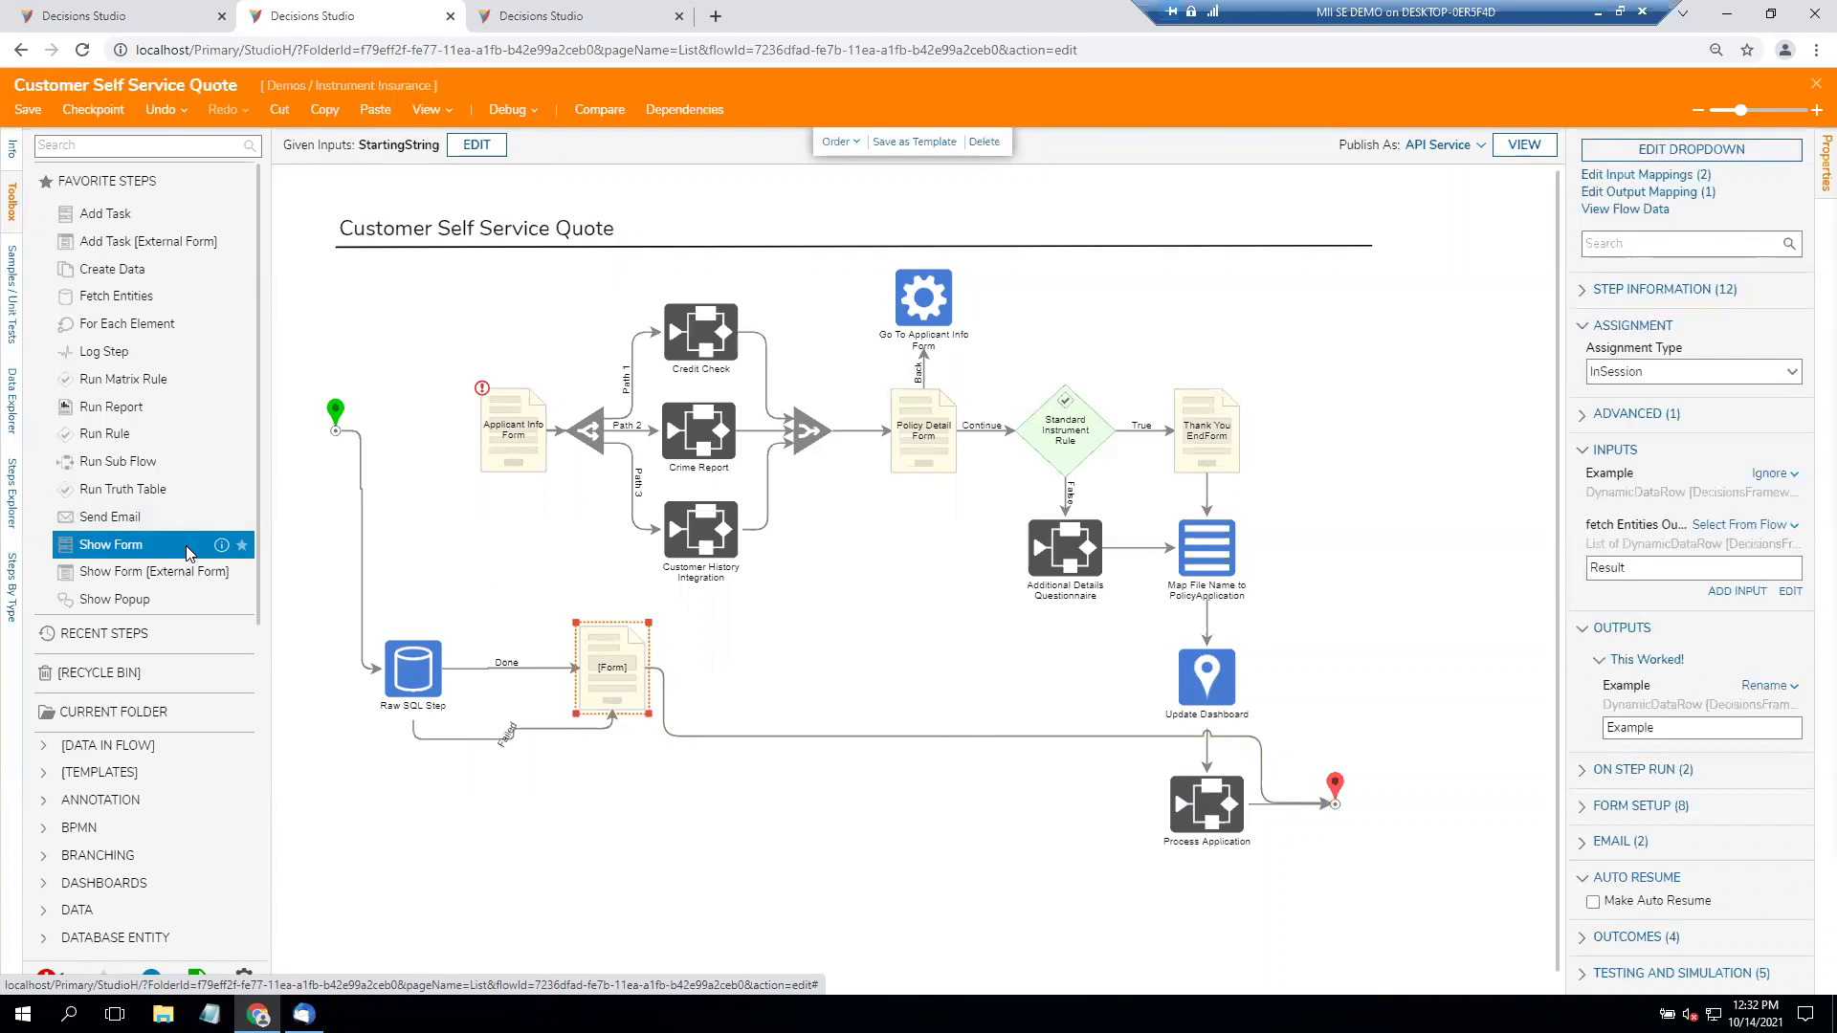
{"action": "left_click_drag", "start_coordinate": [189, 553], "coordinate": [787, 663]}
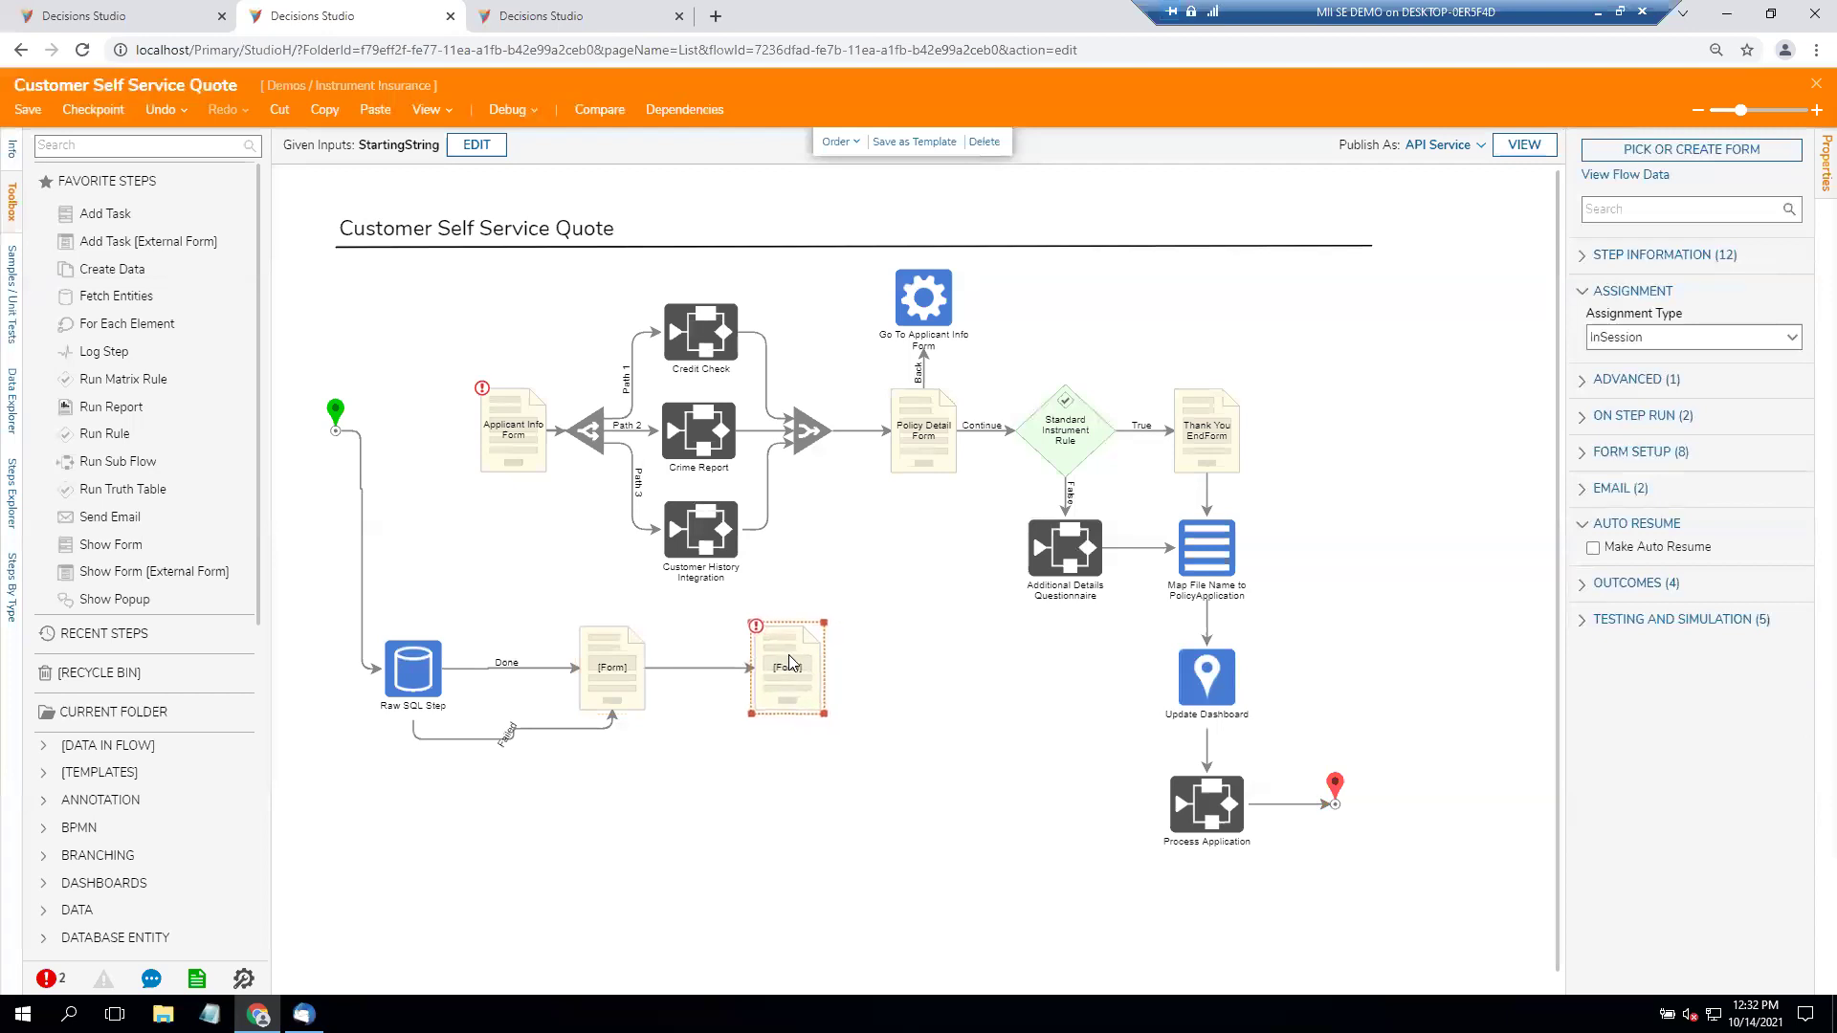
{"action": "left_click", "coordinate": [631, 685]}
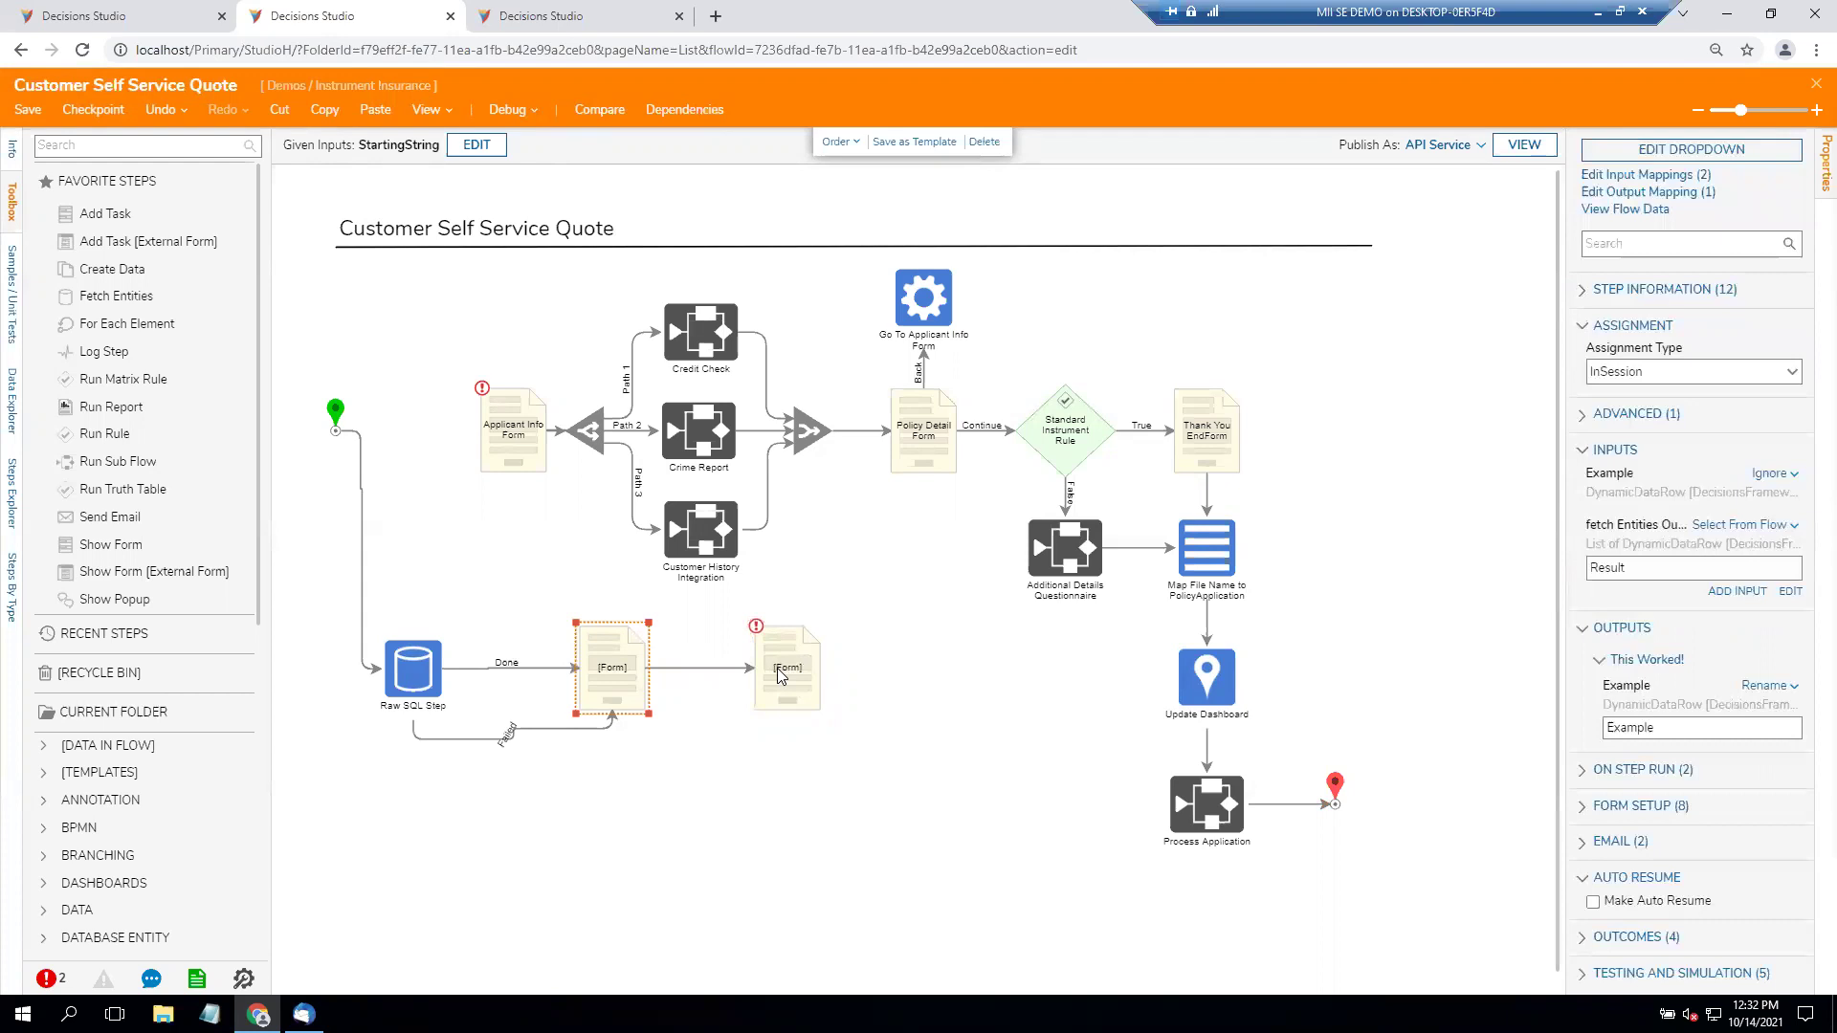
Create a form named Redisplay from the Basic CSS Form Template for the new Show Form step.
{"action": "left_click", "coordinate": [777, 668]}
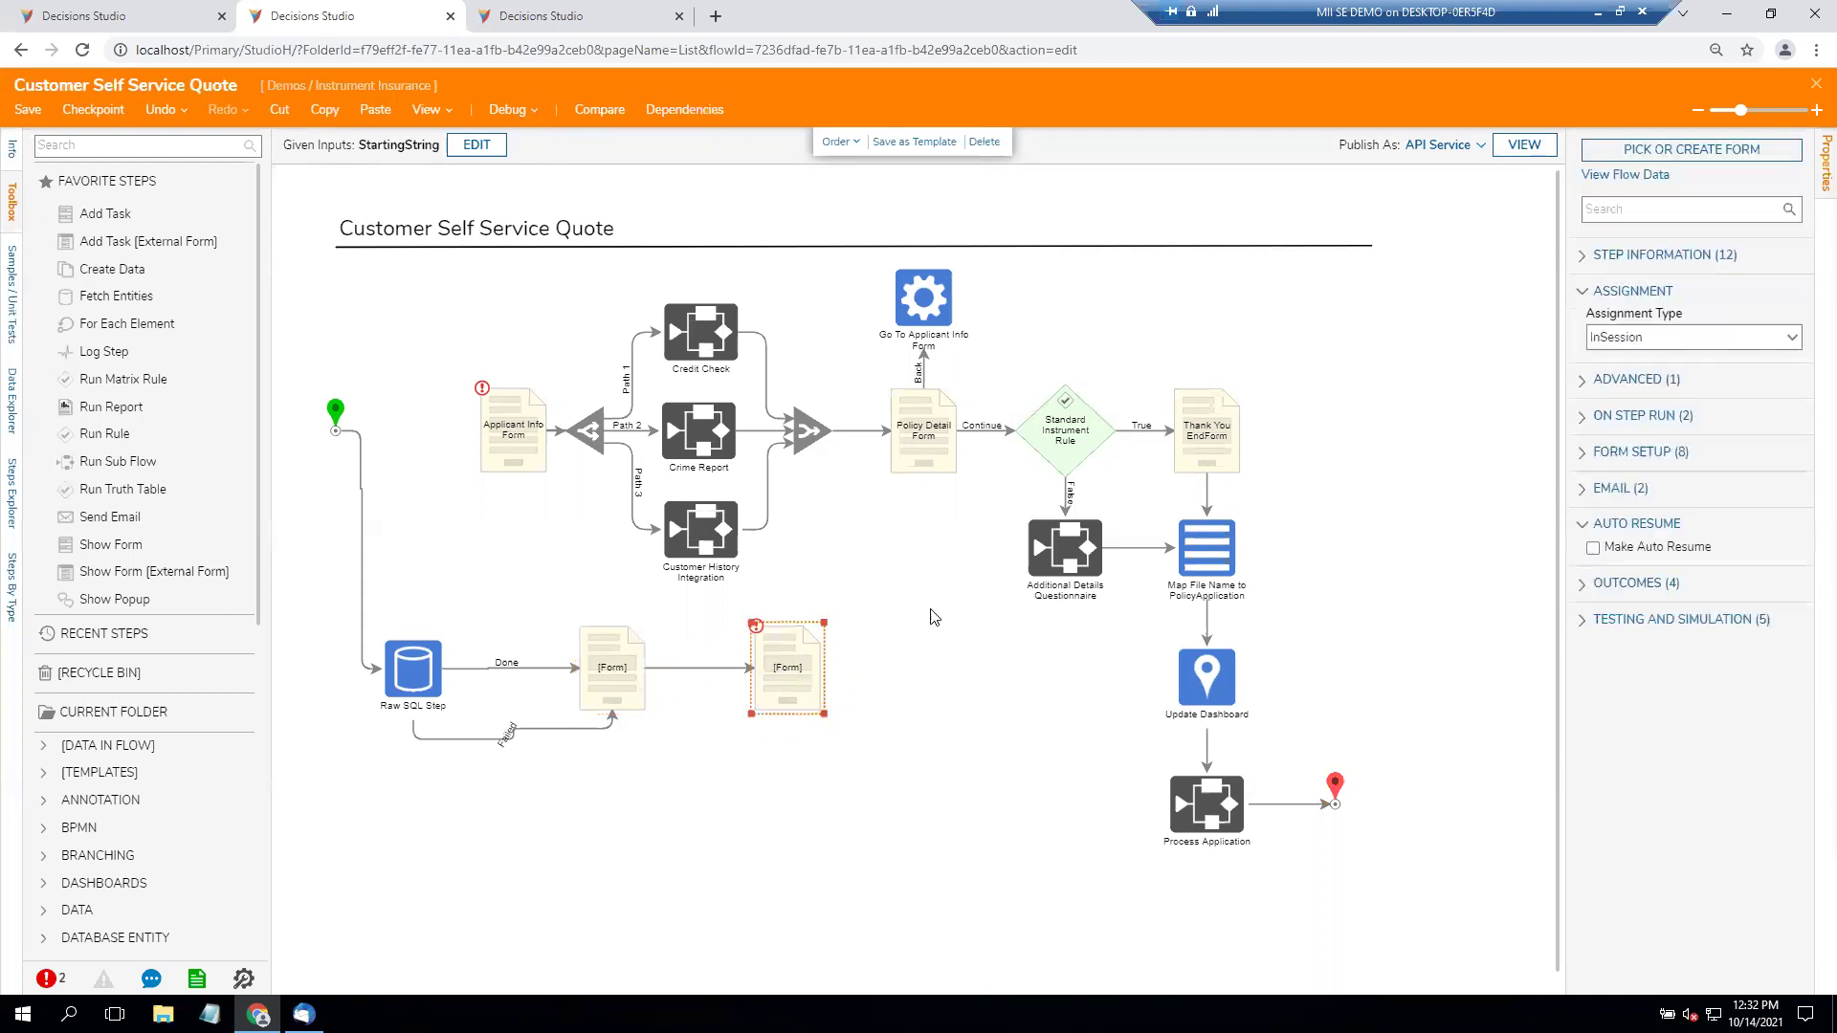
{"action": "left_click", "coordinate": [1656, 153]}
{"action": "left_click", "coordinate": [812, 537]}
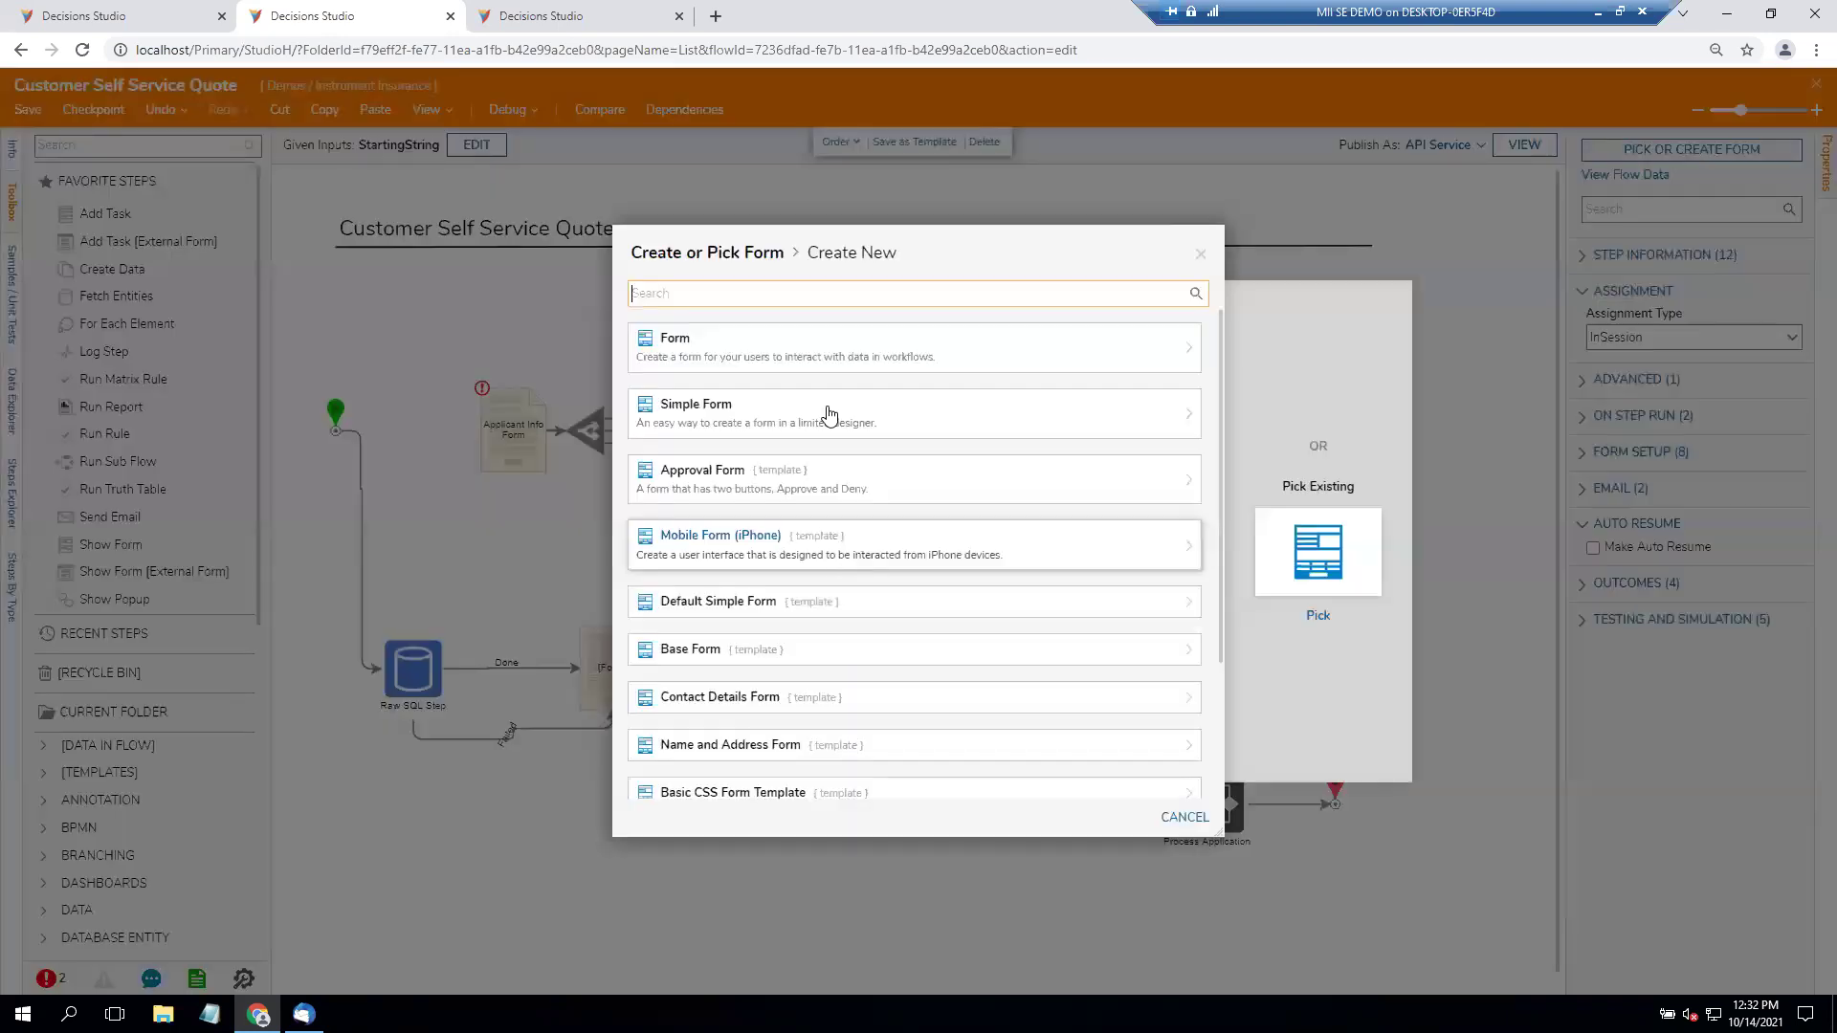
{"action": "type", "text": "redisplay"}
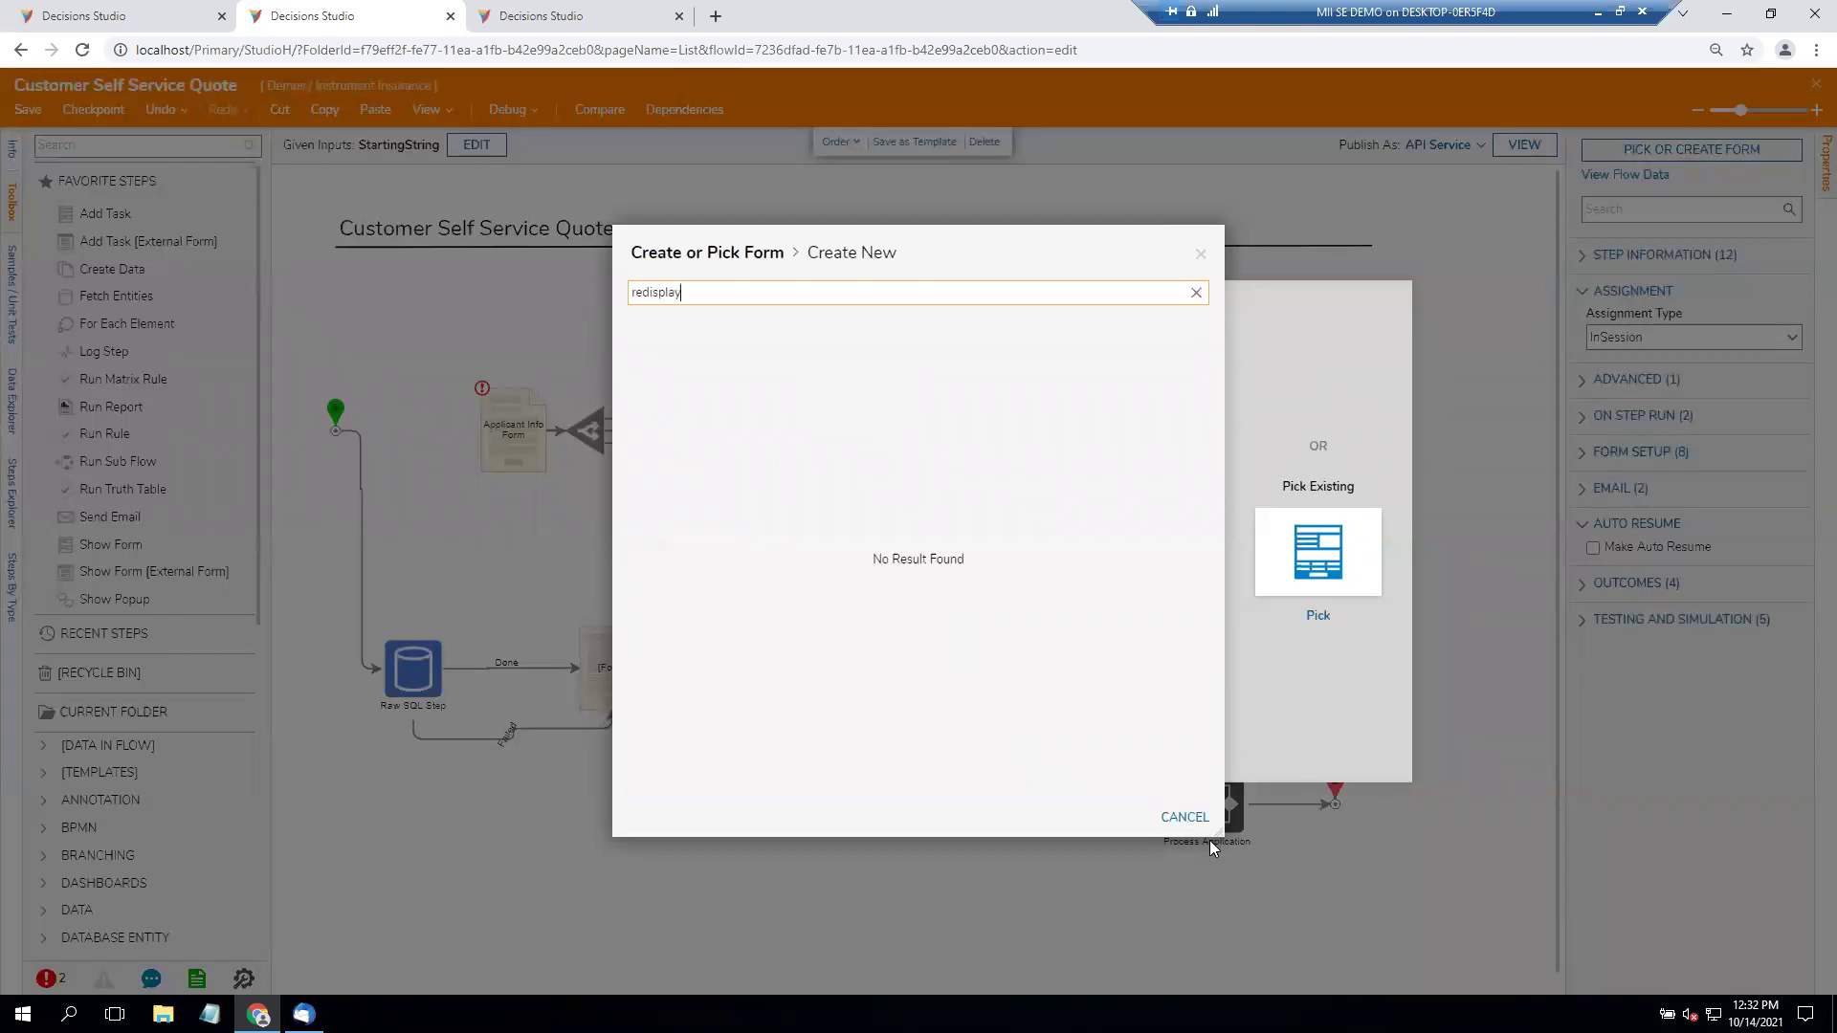
{"action": "left_click", "coordinate": [1197, 292]}
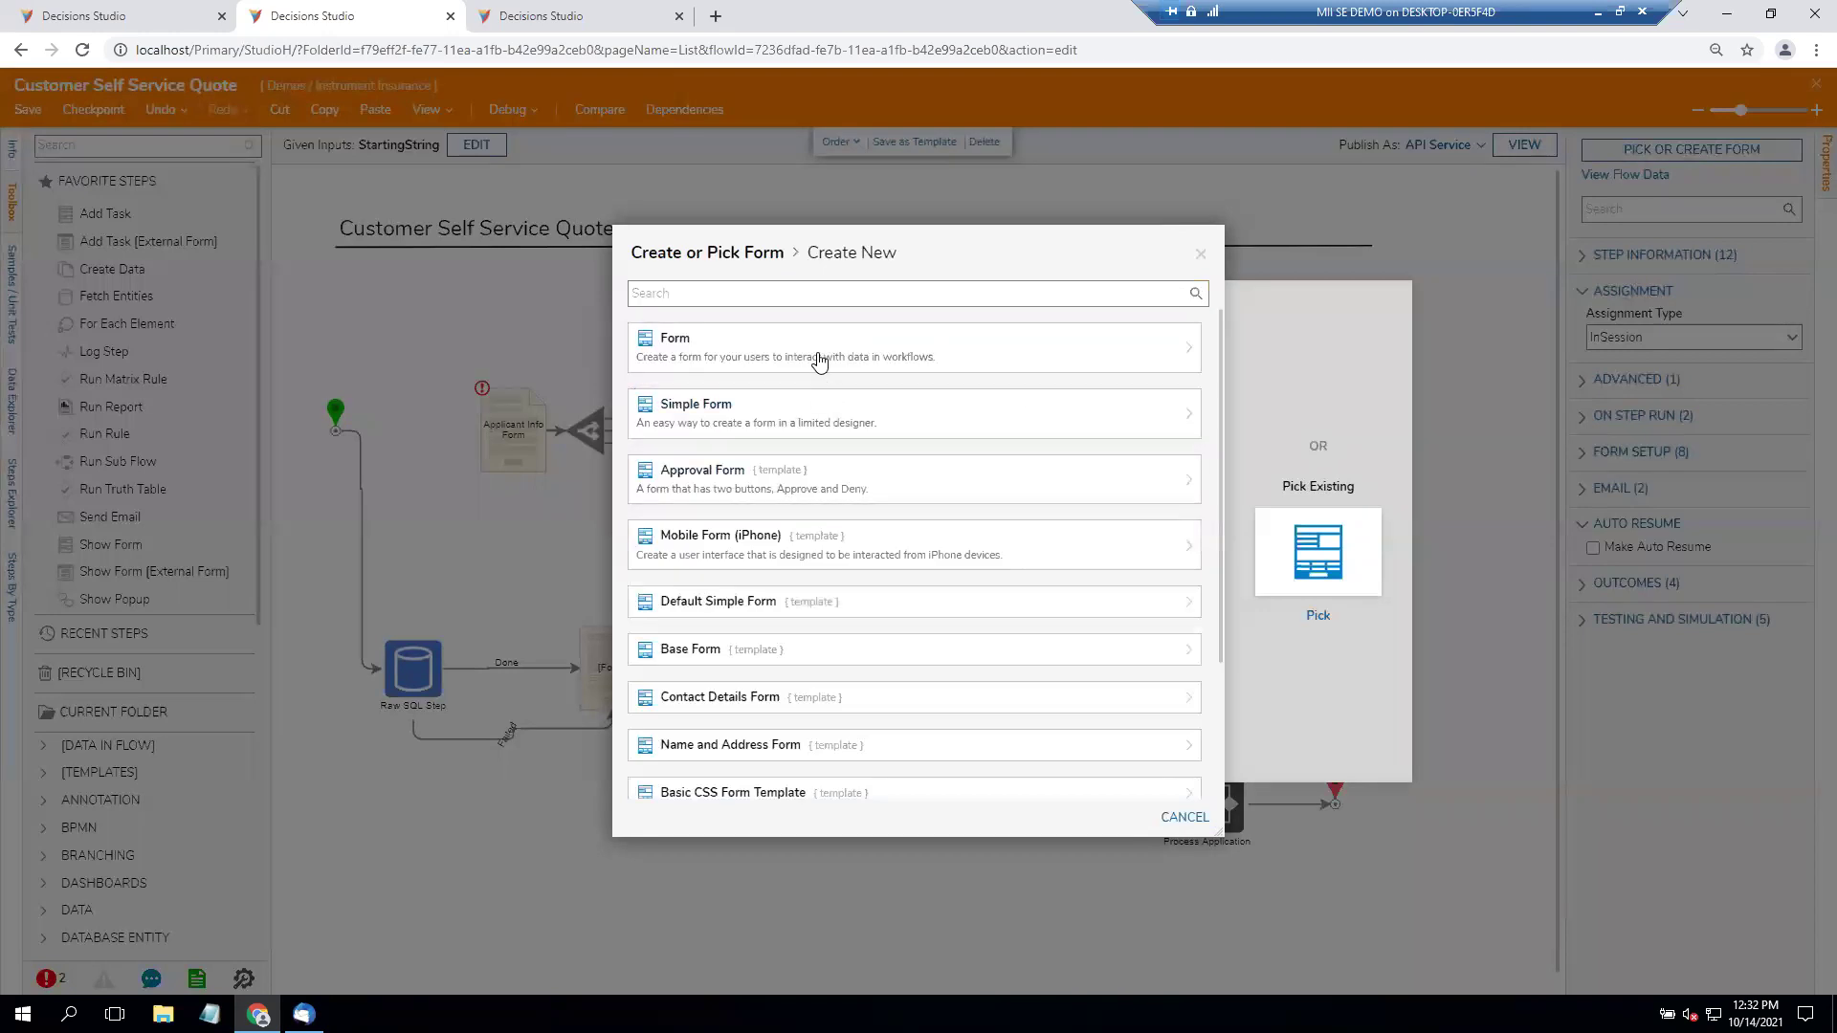
{"action": "left_click", "coordinate": [809, 793]}
{"action": "type", "text": "Redispla"}
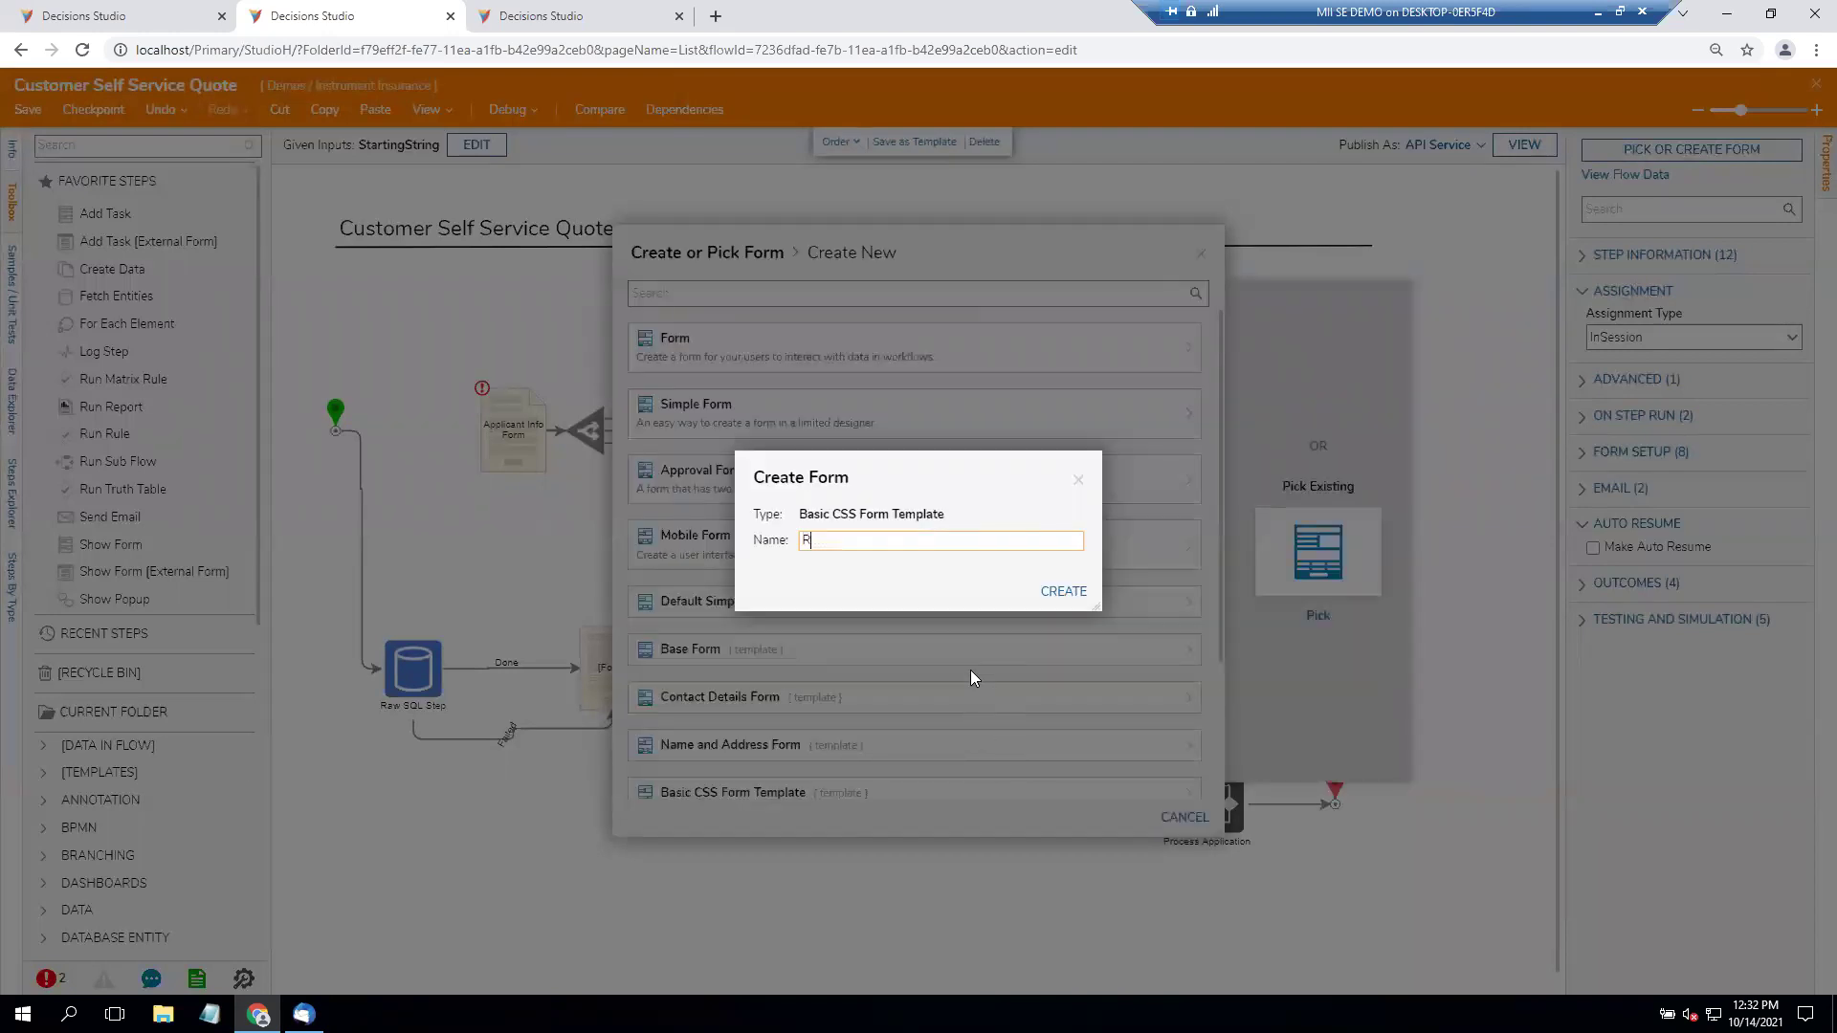
{"action": "type", "text": "y"}
{"action": "key", "text": "Return"}
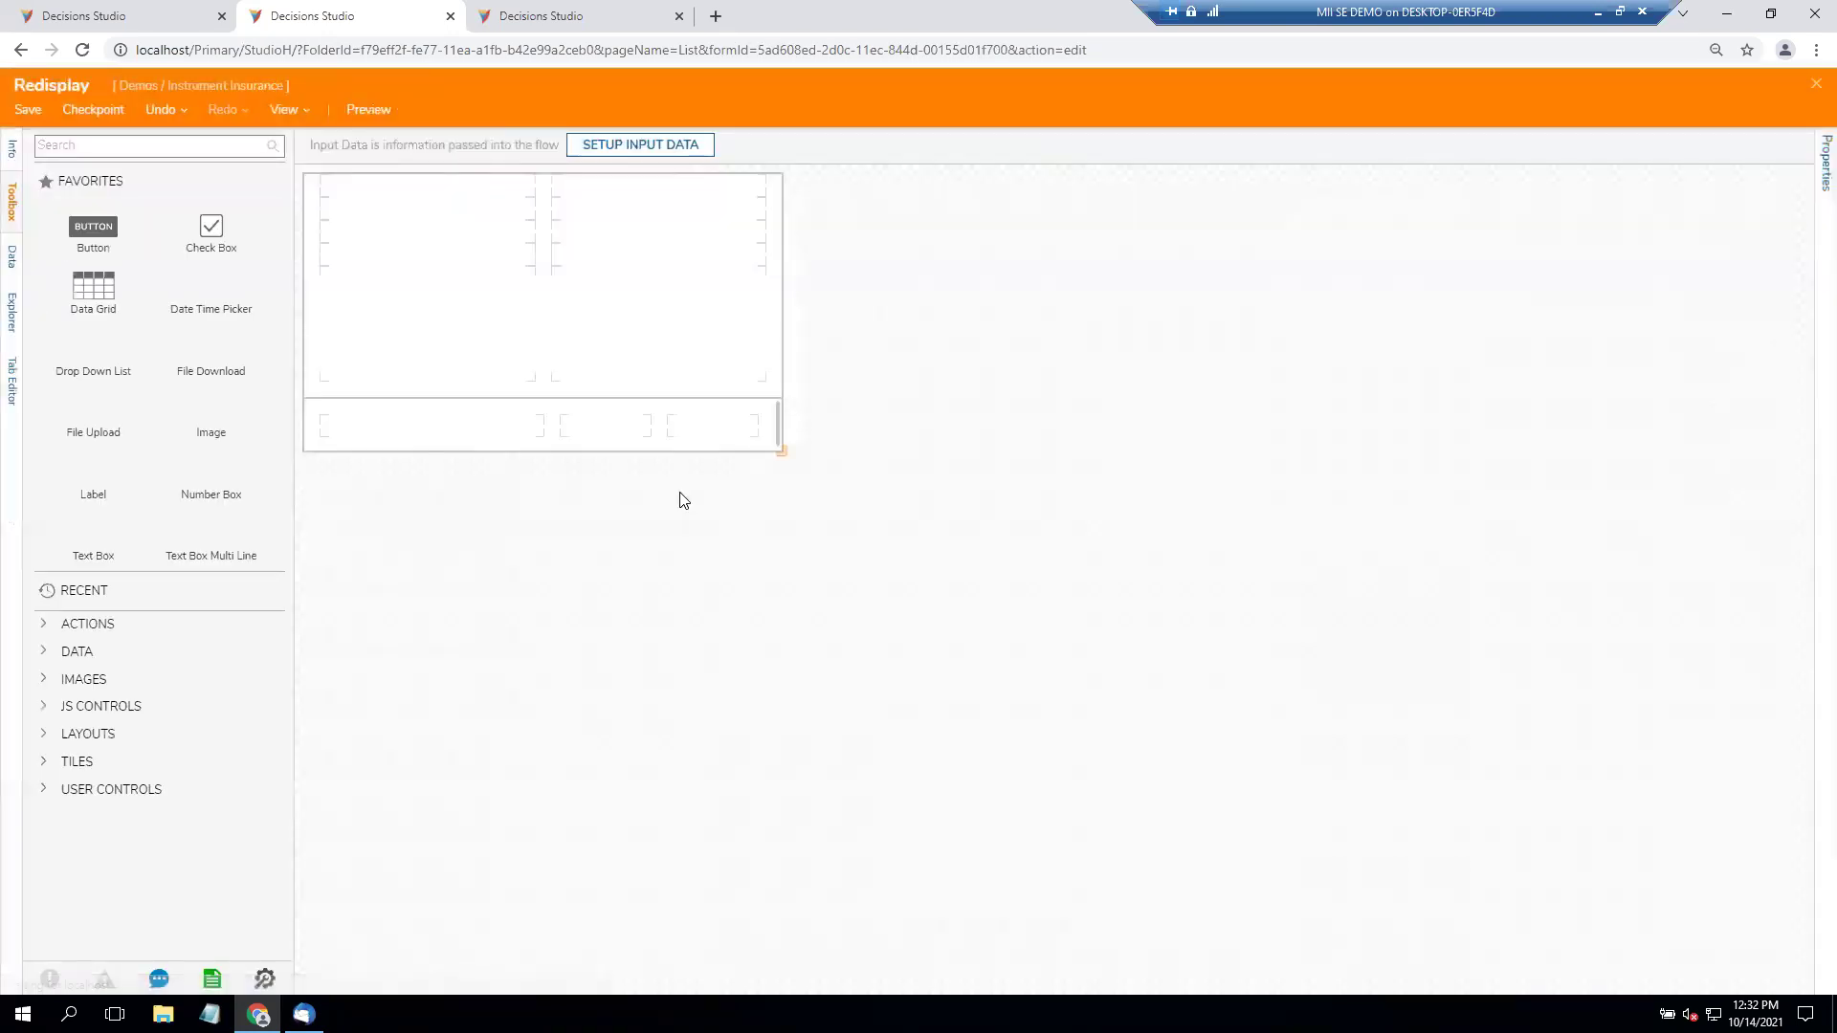
Add a button with the outcome name Okay to the Redisplay form's footer, and save and close the form.
{"action": "left_click_drag", "start_coordinate": [428, 340], "coordinate": [716, 438]}
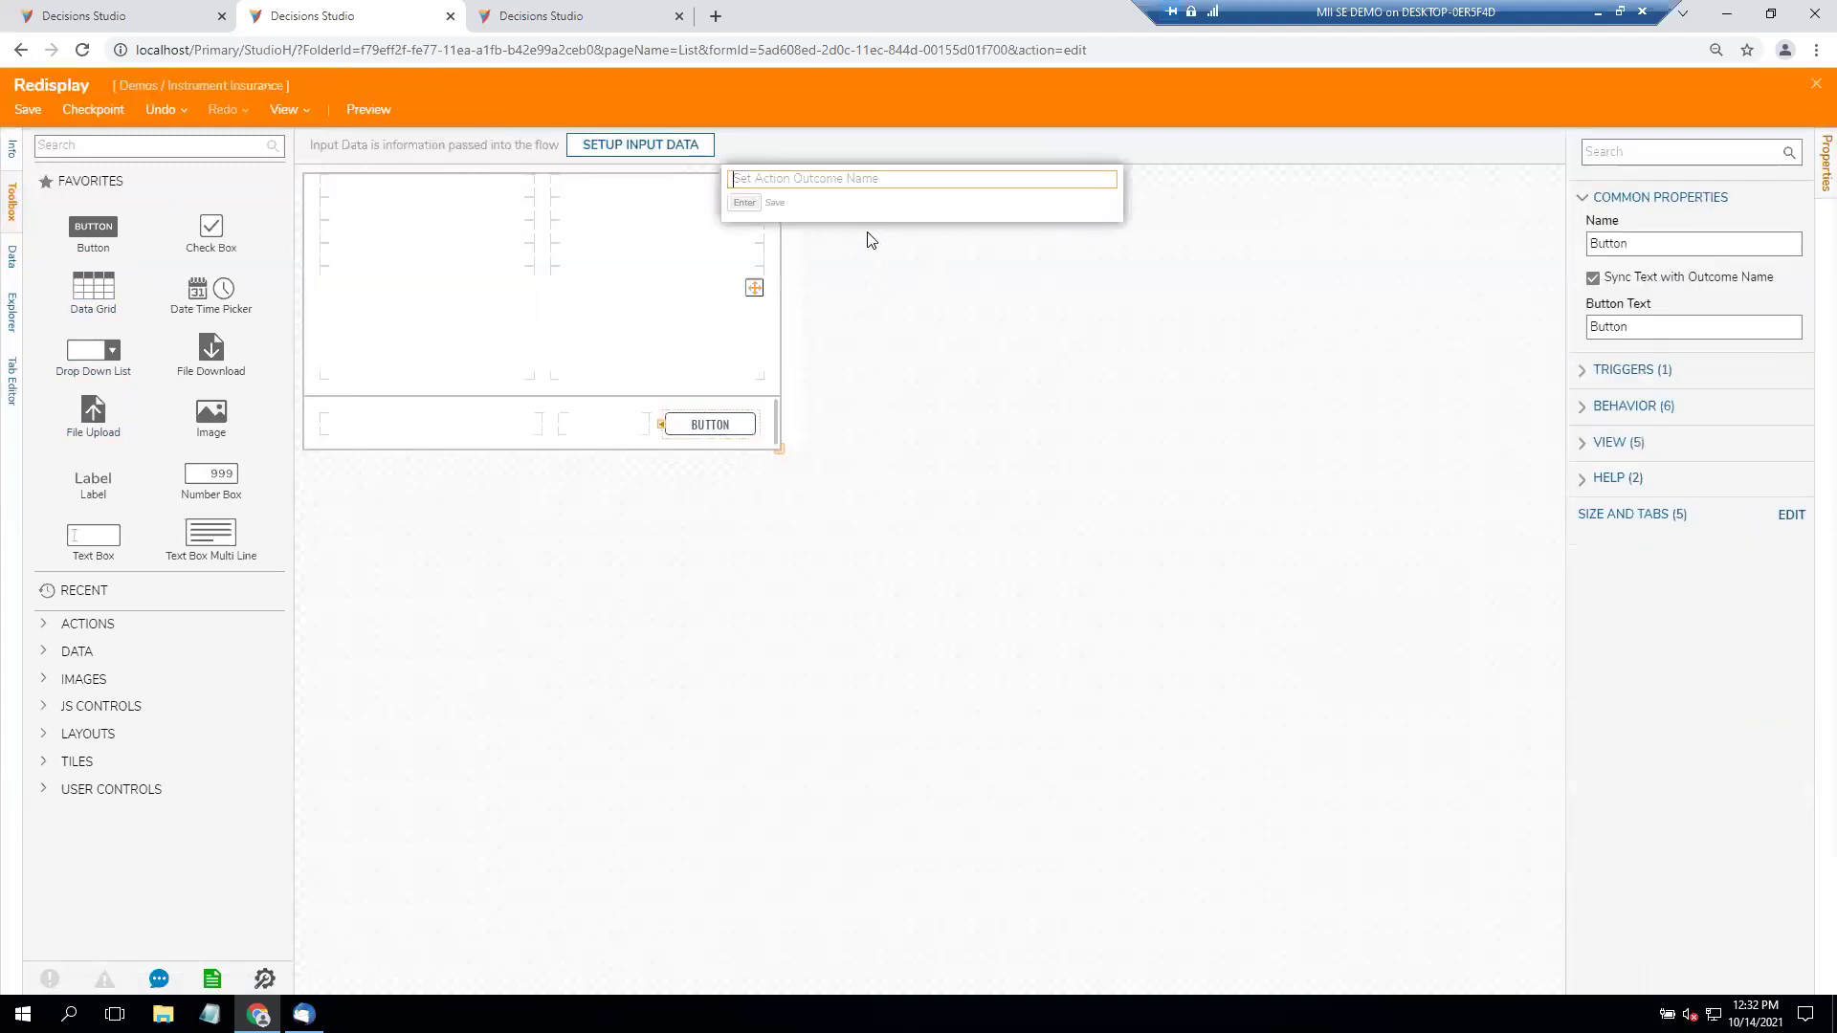
{"action": "type", "text": "Okay"}
{"action": "key", "text": "Return"}
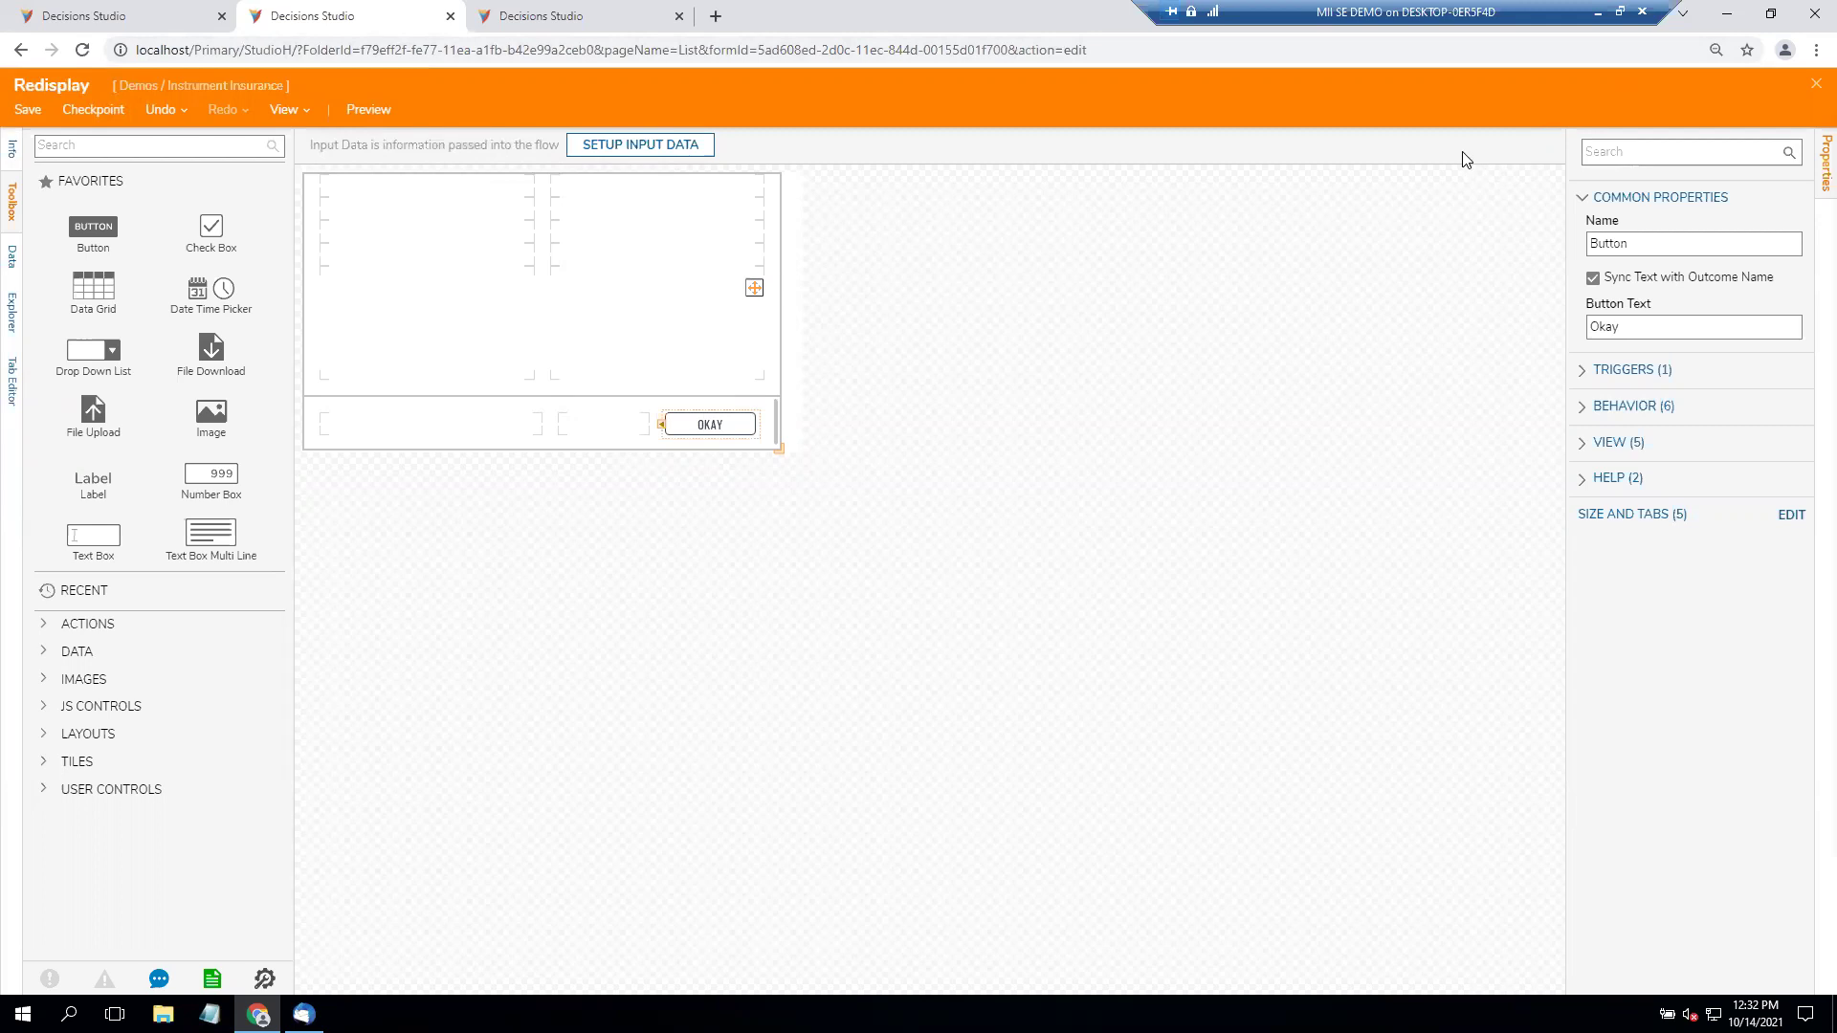
{"action": "left_click", "coordinate": [1816, 83]}
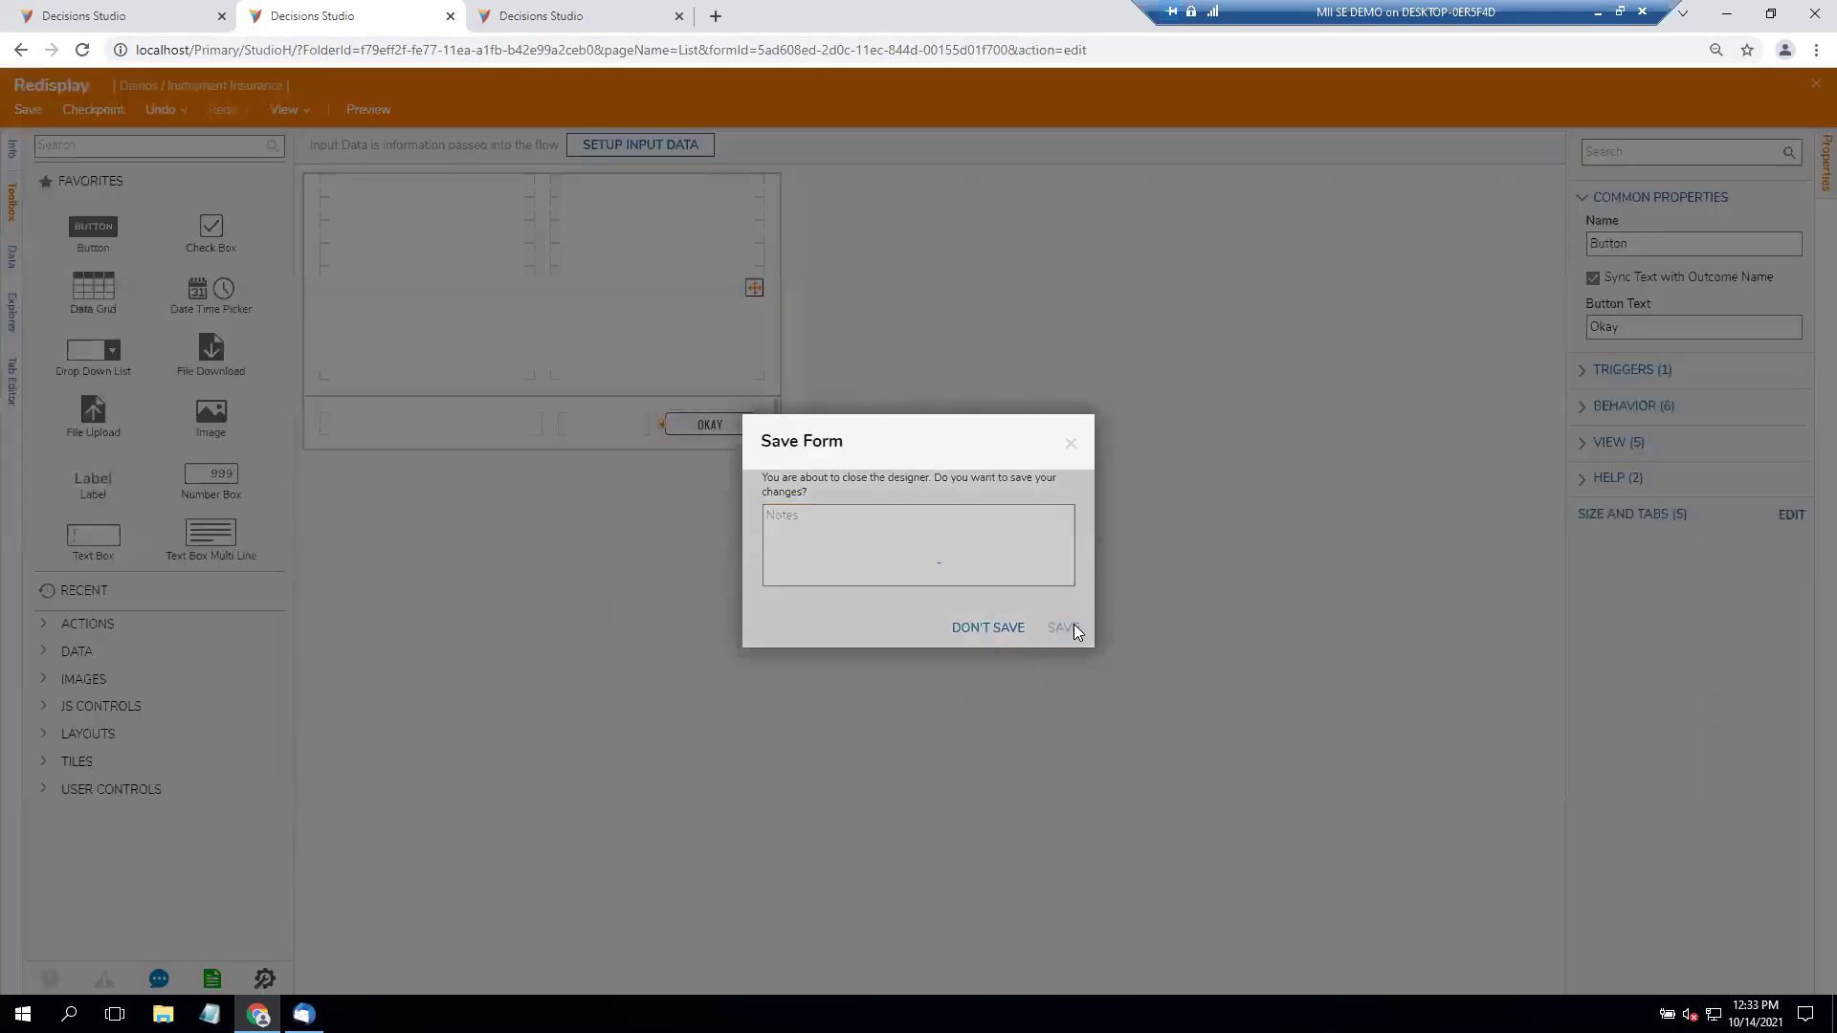
{"action": "left_click", "coordinate": [1066, 628]}
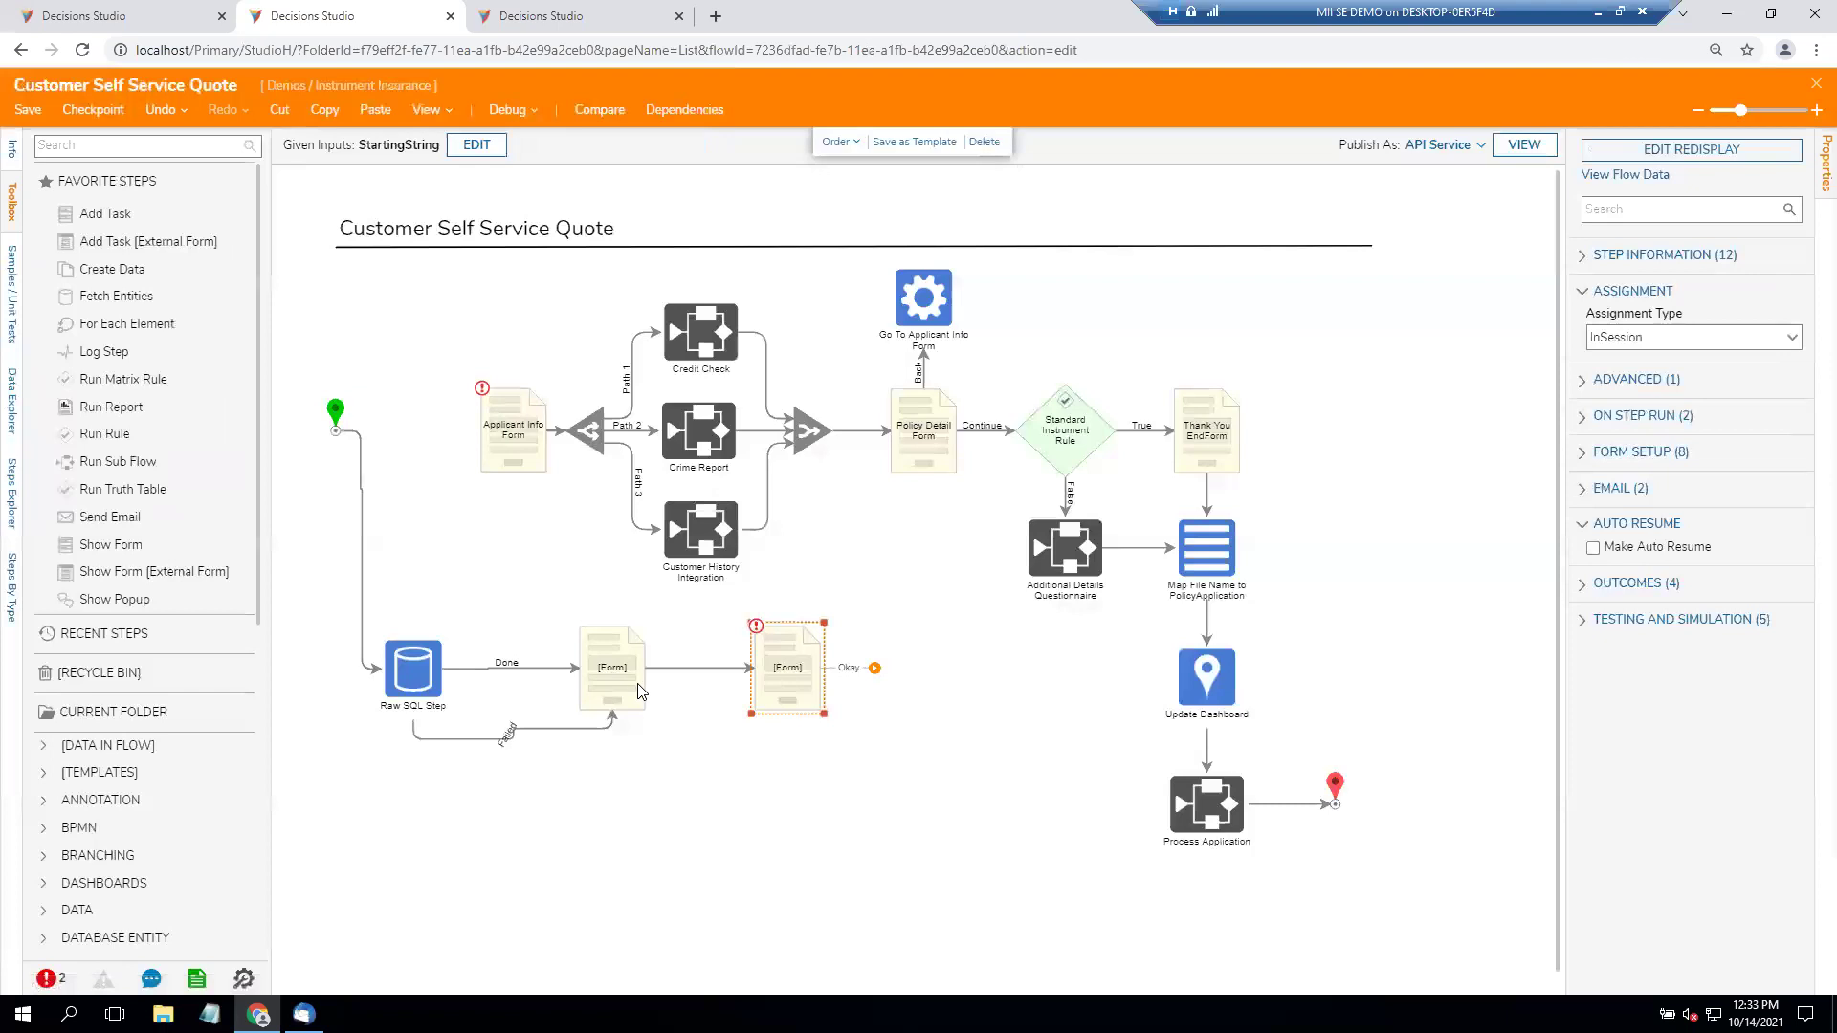
Check the outputs of the drop-down form step, and close the Customer Self Service Quote flow without saving its changes.
{"action": "left_click", "coordinate": [632, 688]}
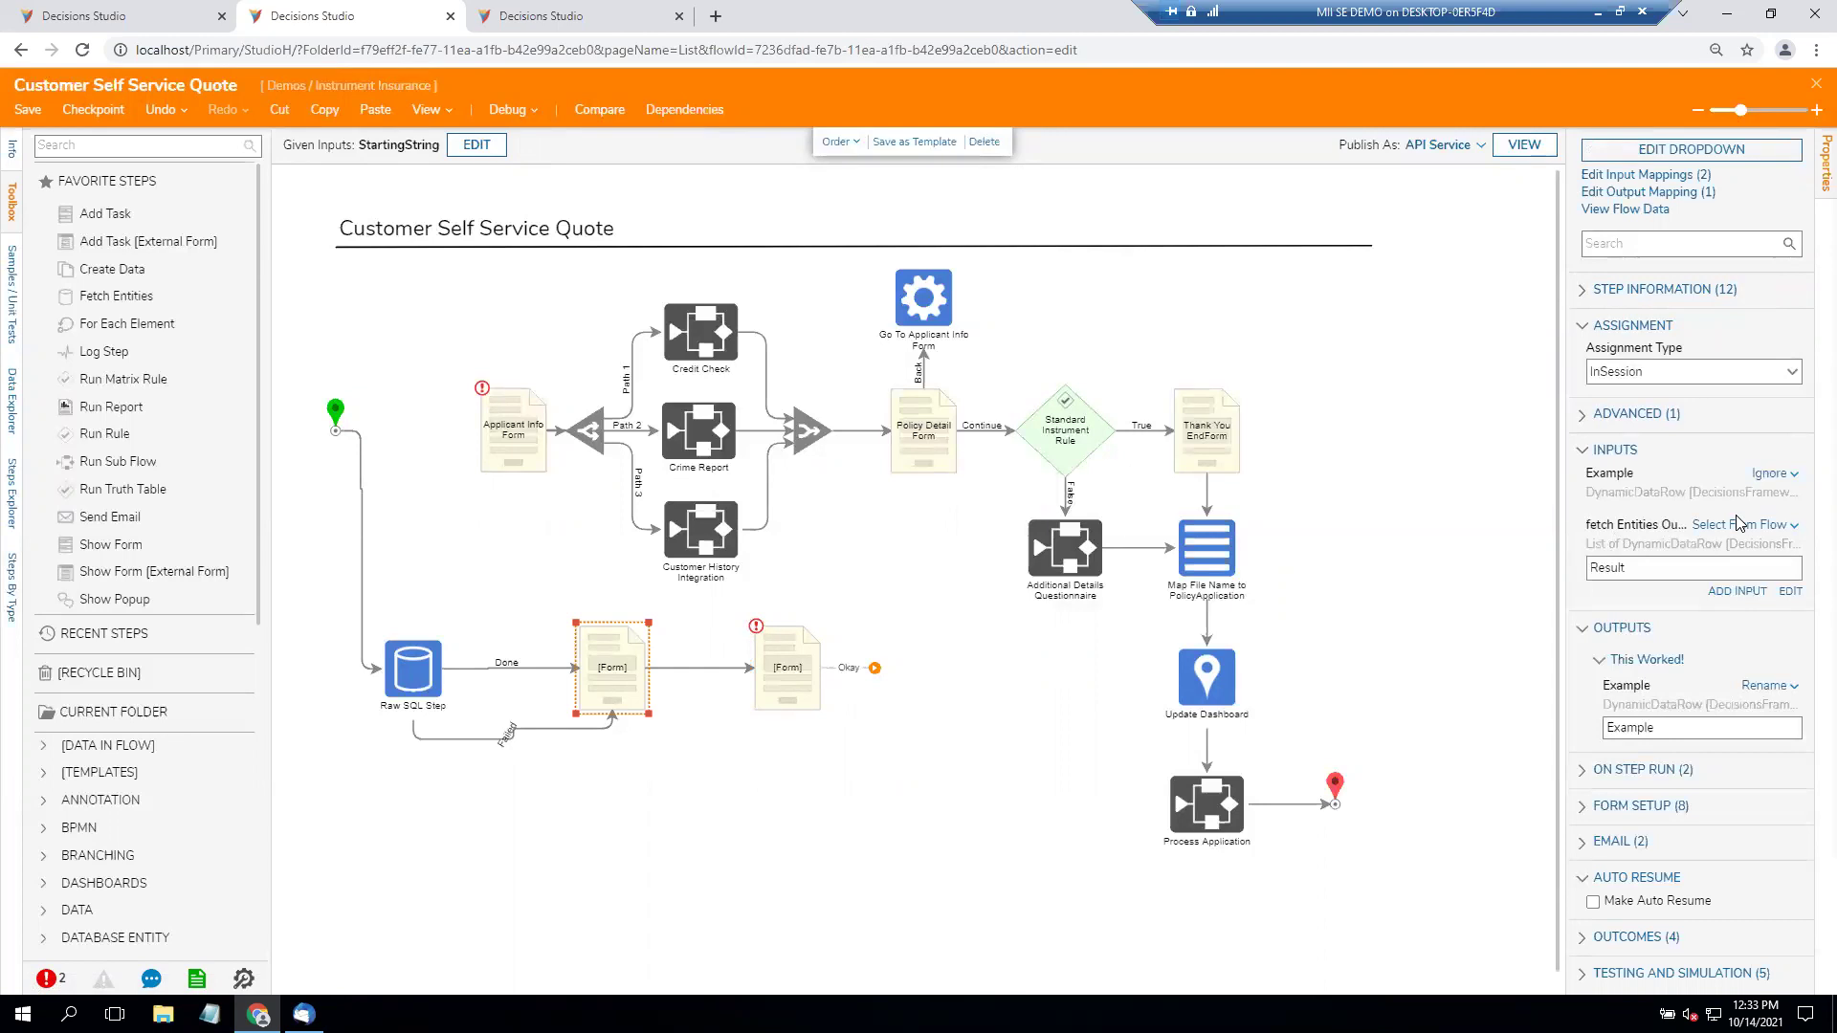
{"action": "left_click", "coordinate": [798, 672]}
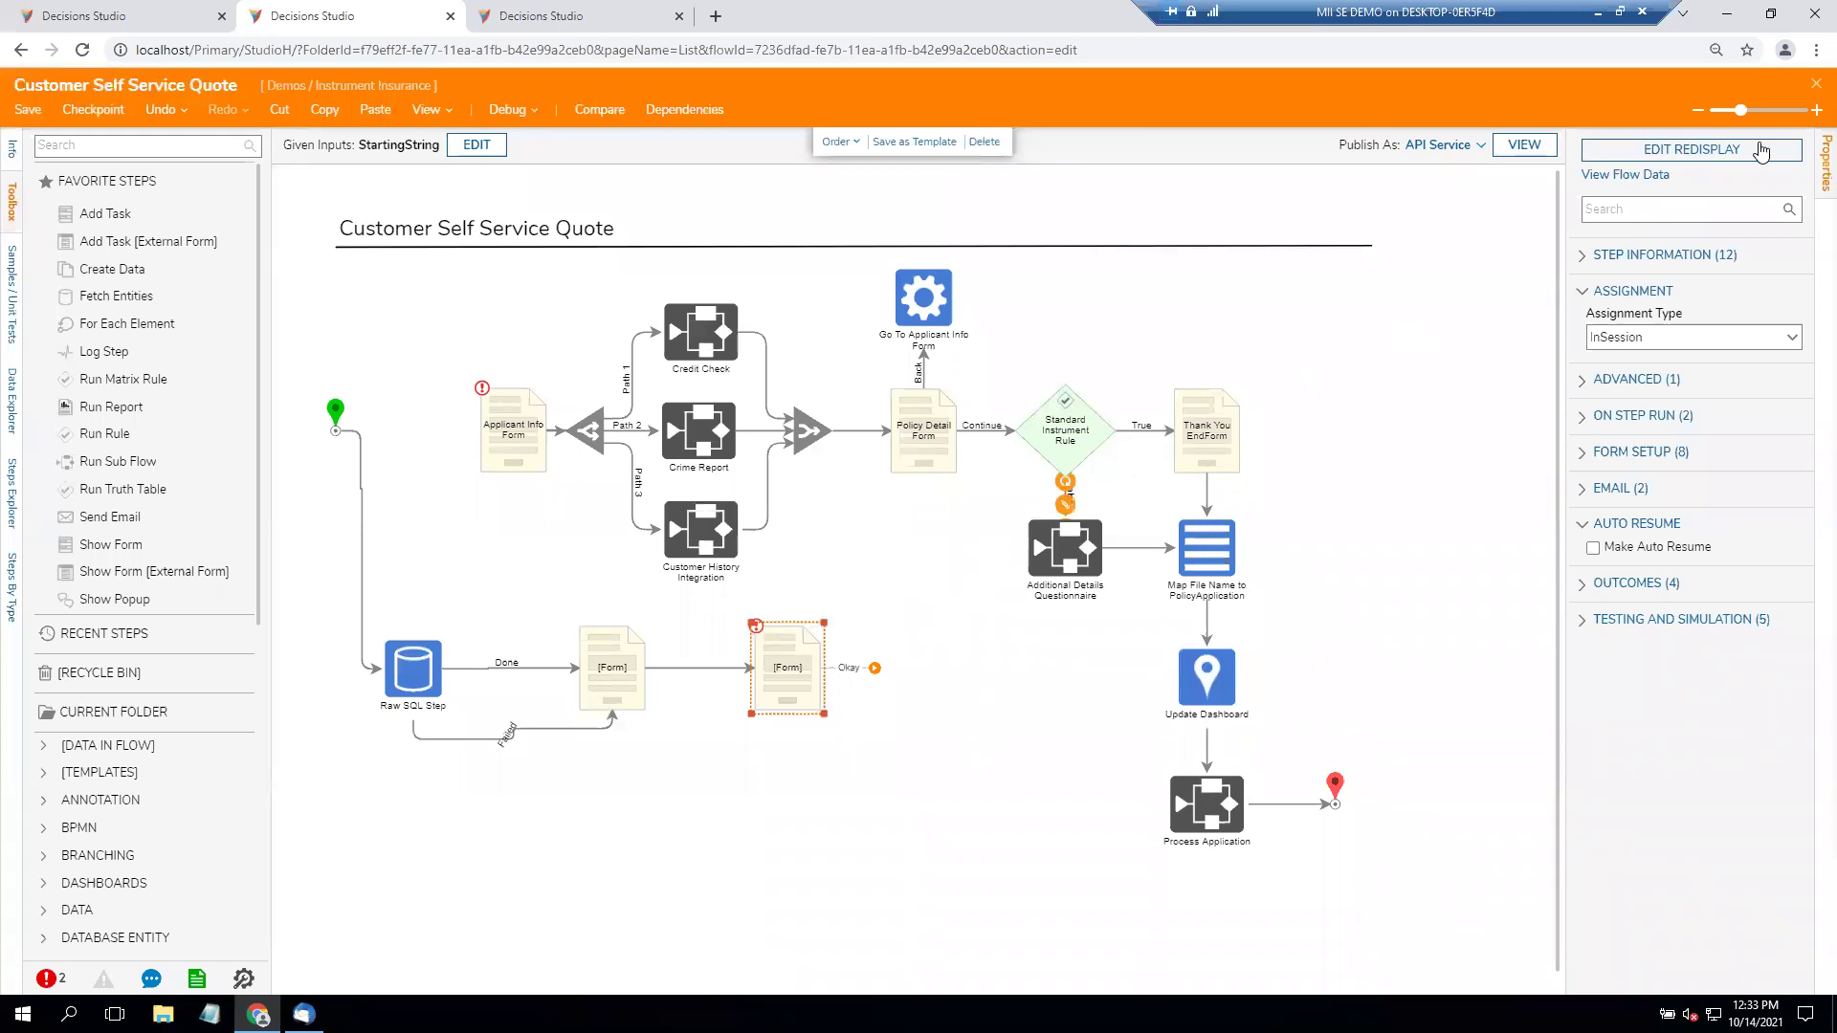
{"action": "left_click", "coordinate": [1815, 83]}
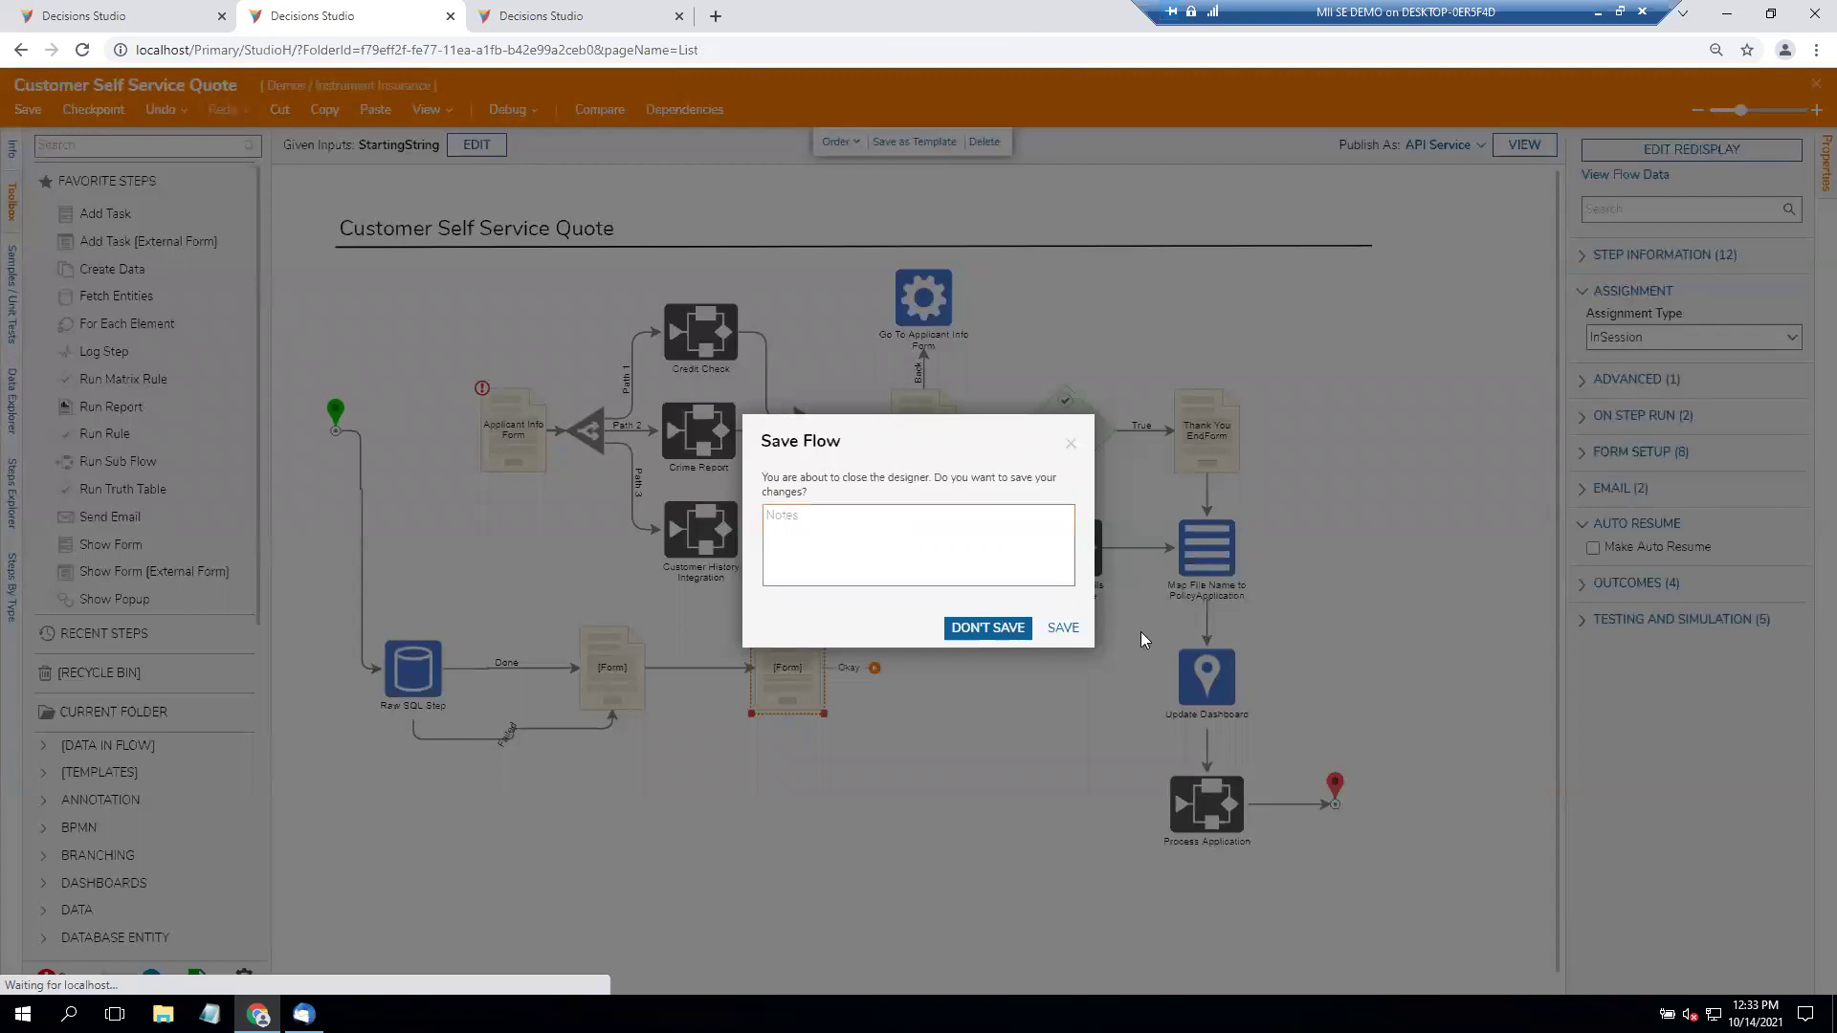
{"action": "left_click", "coordinate": [1002, 629]}
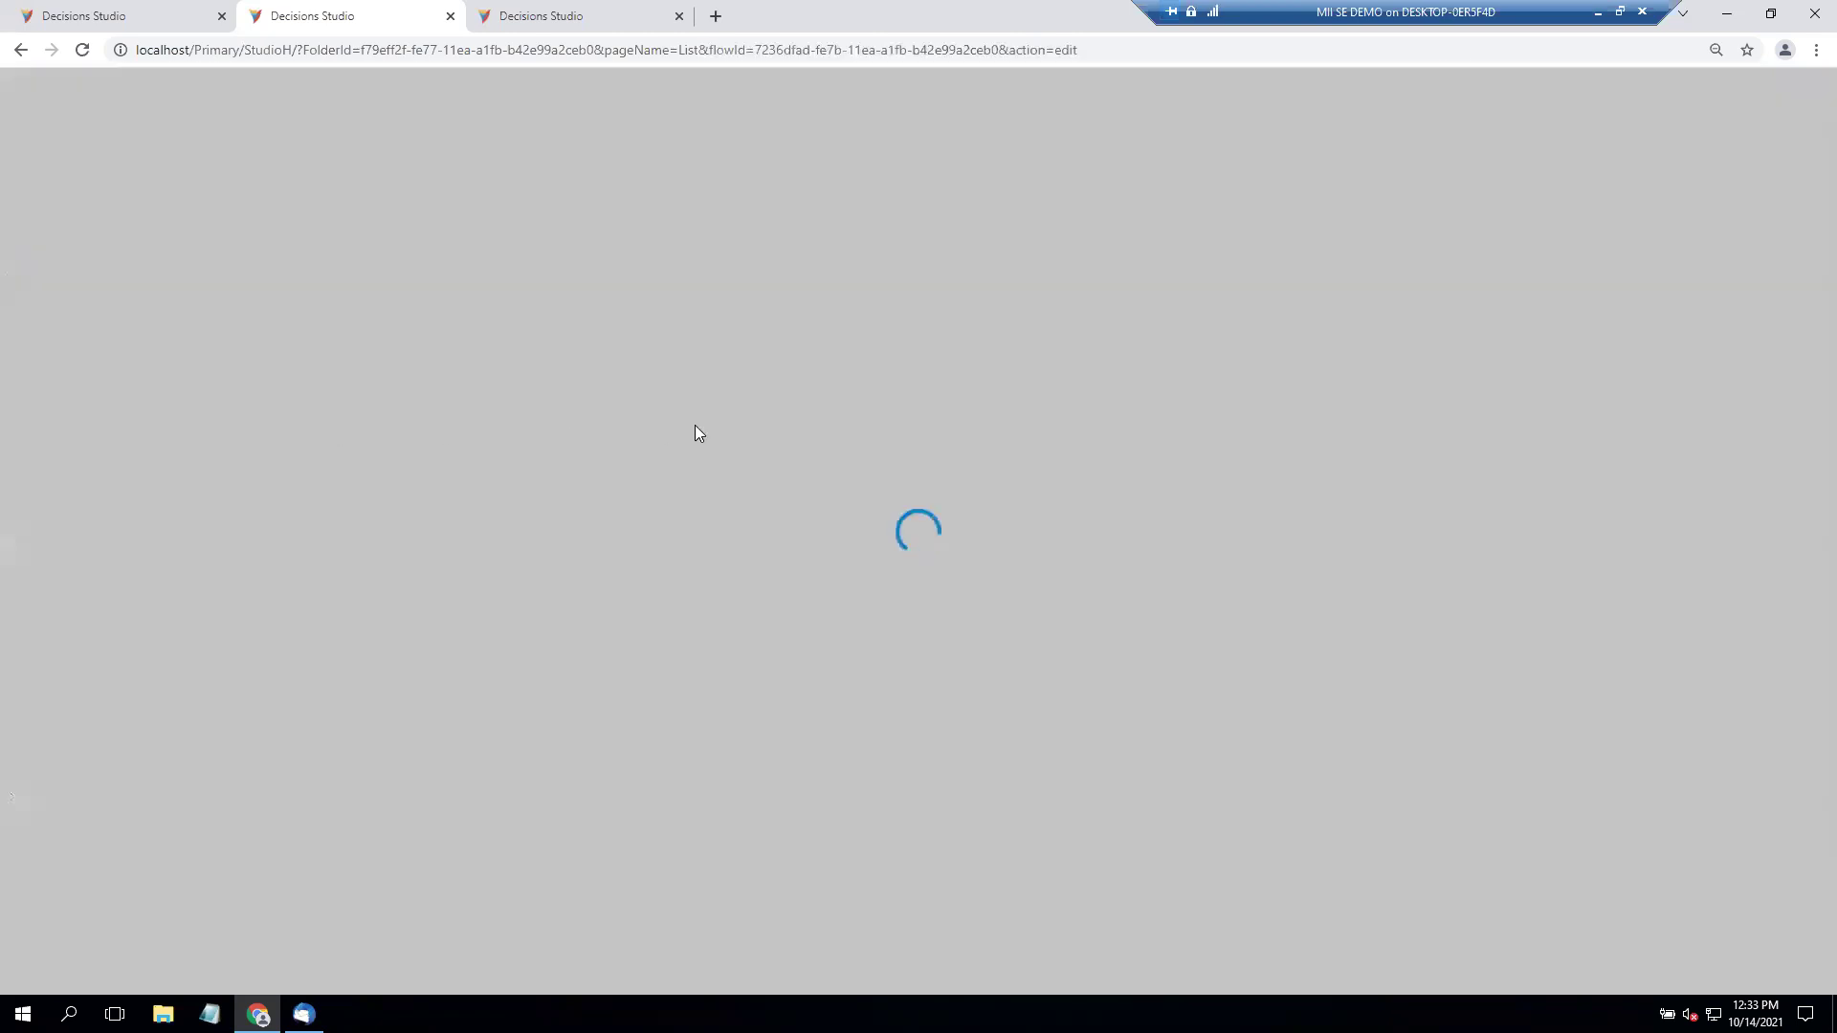